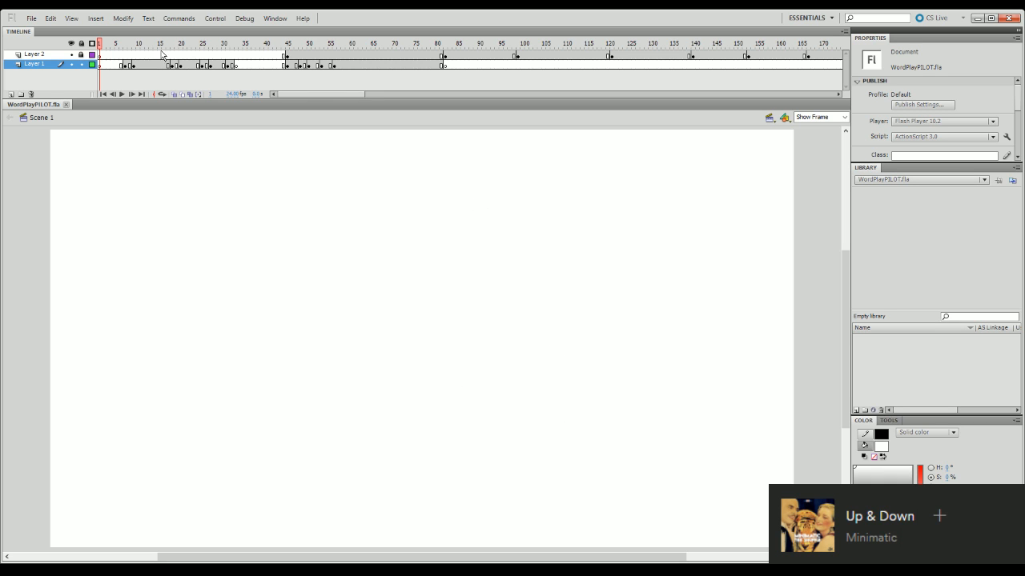
- Scrub and play the rough animation in WordPlayPILOT.fla to review the character's entrance and the WORD PLAY title section
mouse_move(155, 45)
mouse_down()
mouse_move(112, 369)
mouse_move(161, 437)
mouse_move(116, 445)
mouse_move(131, 457)
mouse_up()
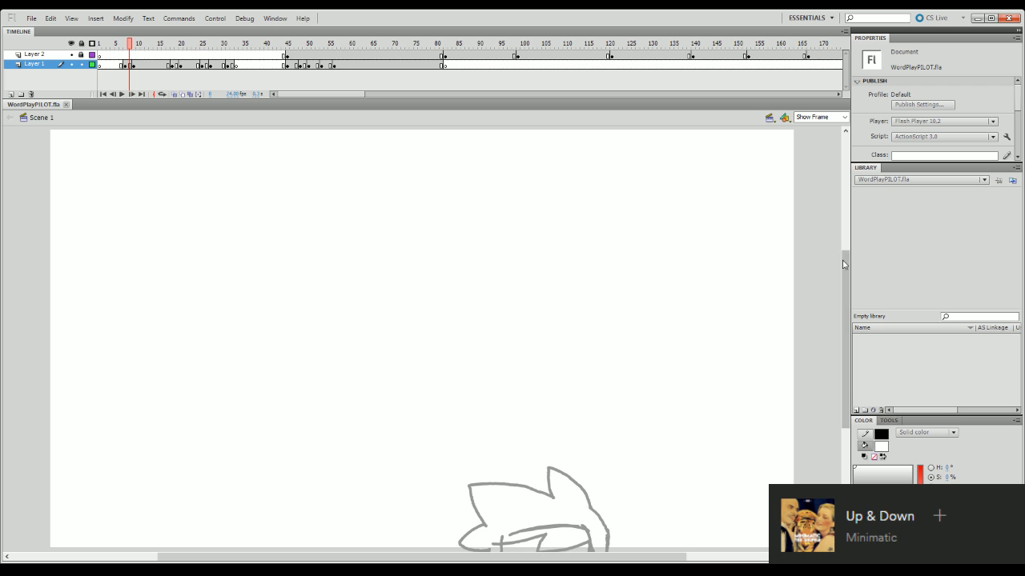
mouse_move(845, 267)
mouse_down()
mouse_move(848, 289)
mouse_move(851, 265)
mouse_up()
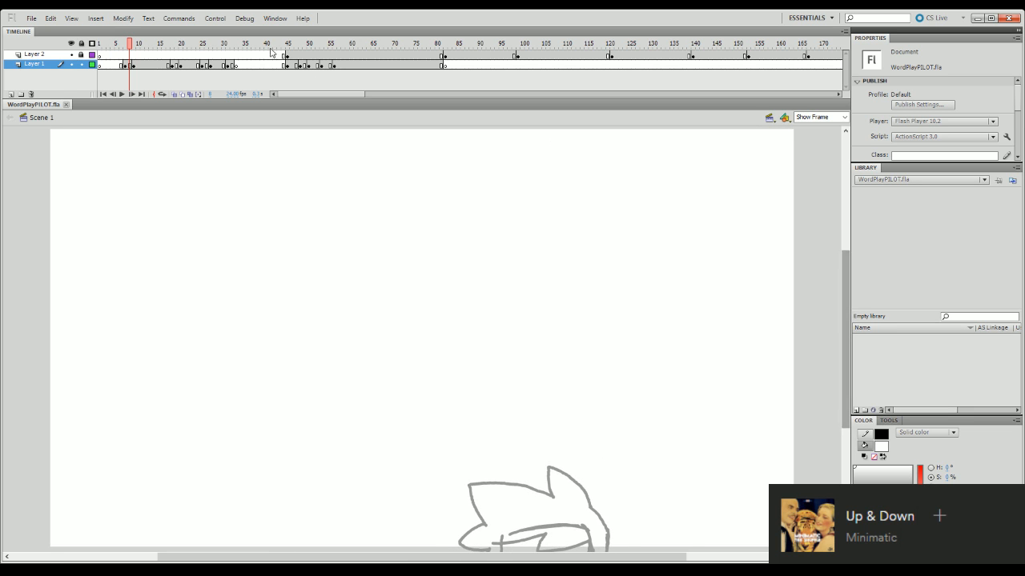
click(286, 43)
key(Return)
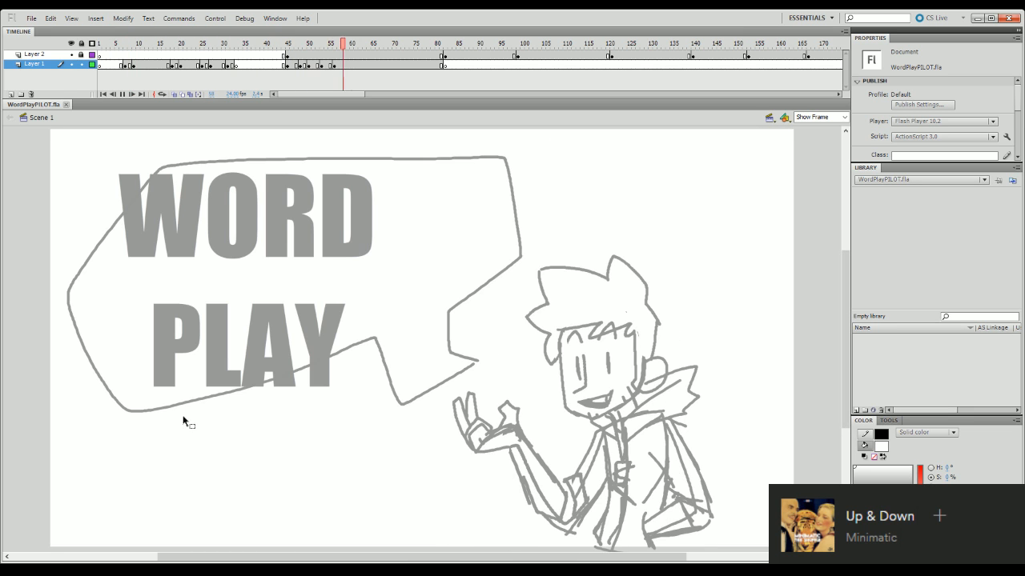
key(Return)
click(176, 43)
key(Return)
mouse_move(415, 46)
mouse_down()
mouse_move(295, 107)
mouse_move(266, 100)
mouse_up()
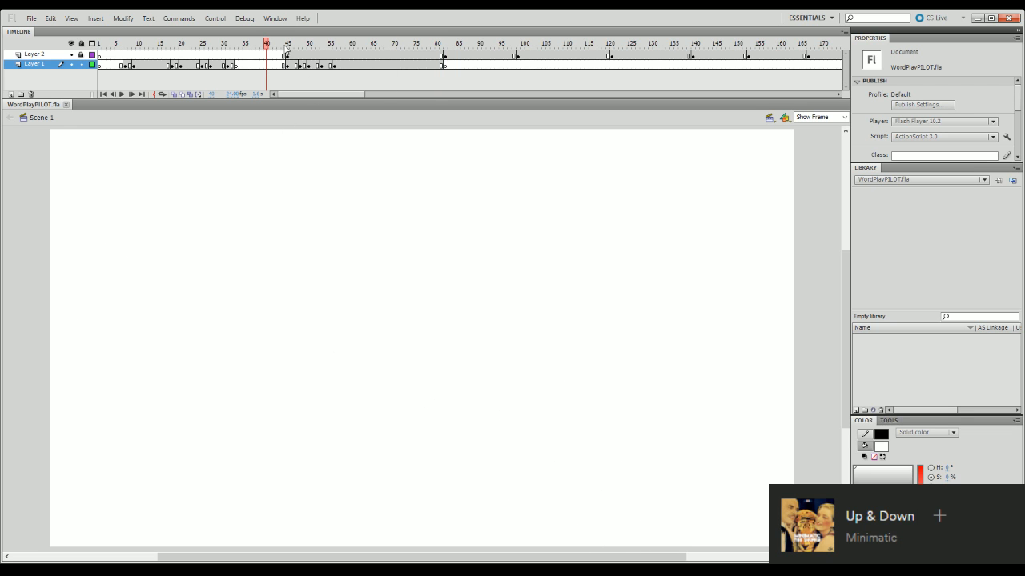
- Hide Layer 2, add a new layer directly above Layer 1, and go to frame 8
click(72, 55)
click(11, 95)
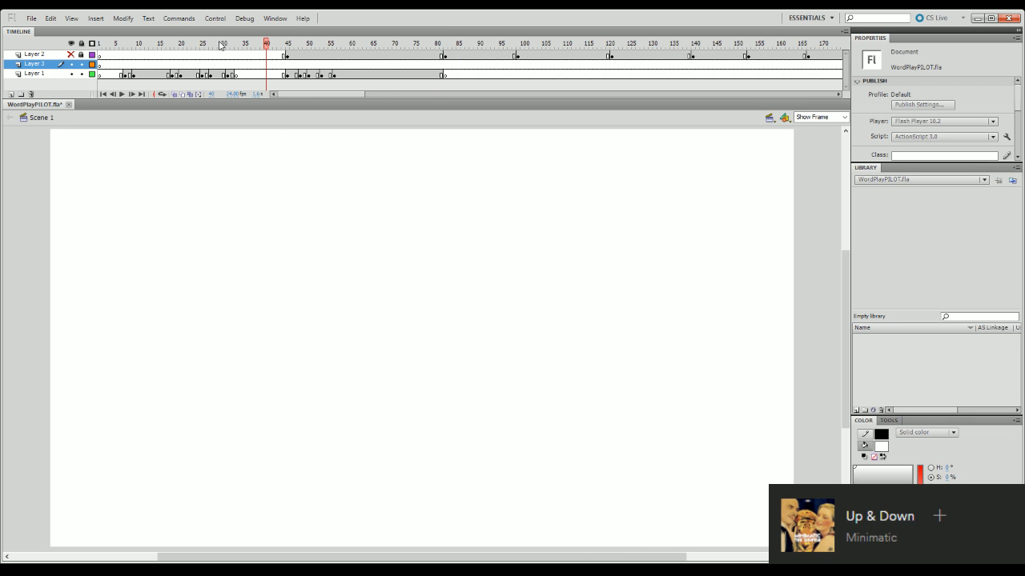
drag(147, 46, 130, 93)
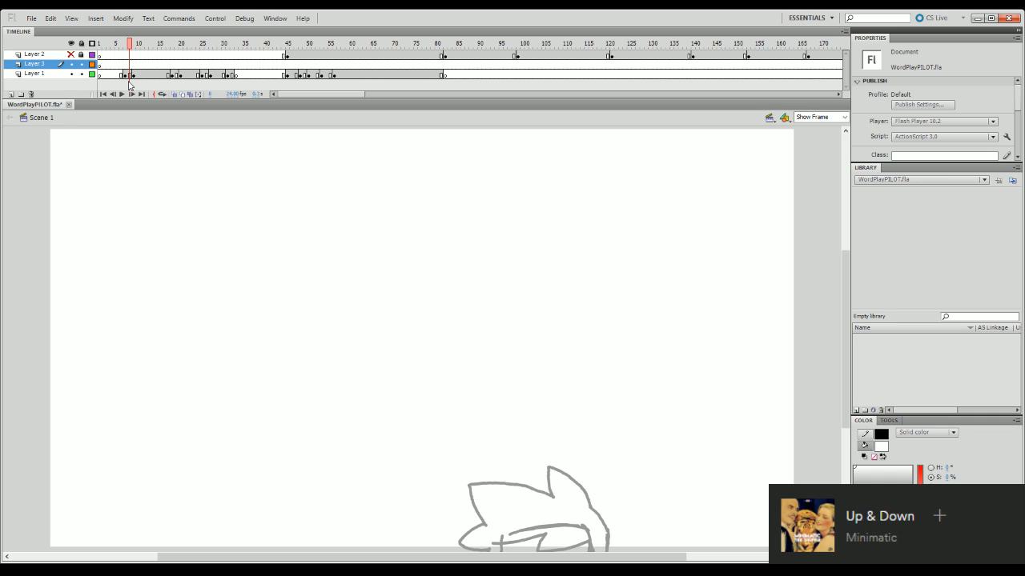
- Try a brush stroke along the side of the sketched hair above the ear
click(815, 117)
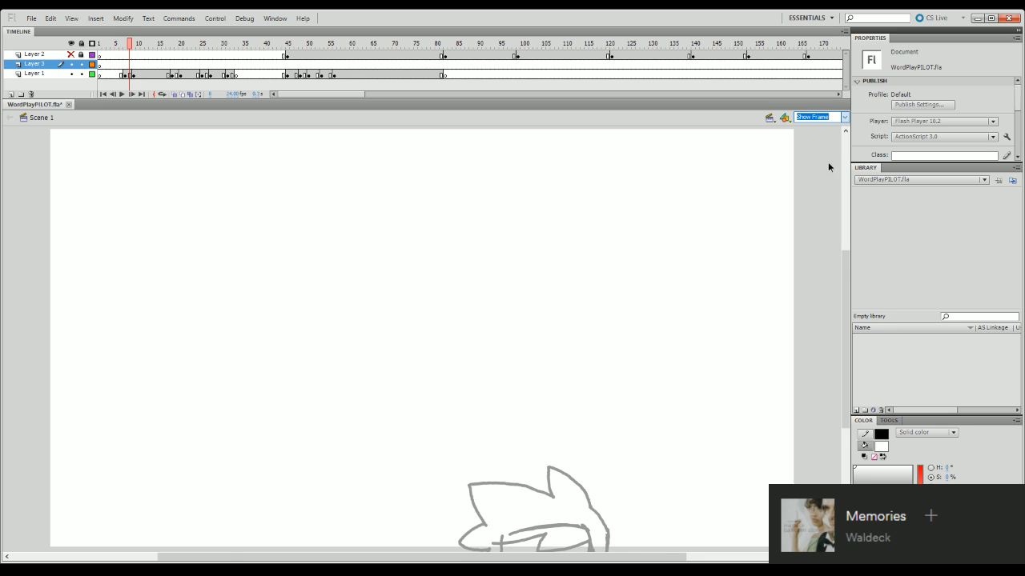
text(100)
key(Return)
scroll(678, 400, down, 5)
key(b)
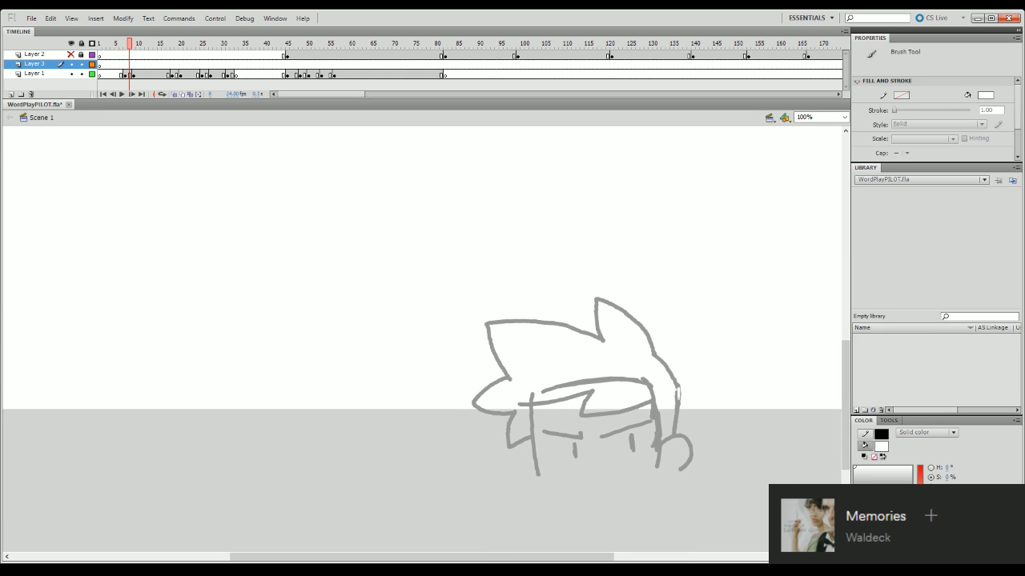
drag(678, 393, 674, 435)
key(ctrl+z)
- Set the brush fill colour to black and display Layer 1's sketch as outlines
key(v)
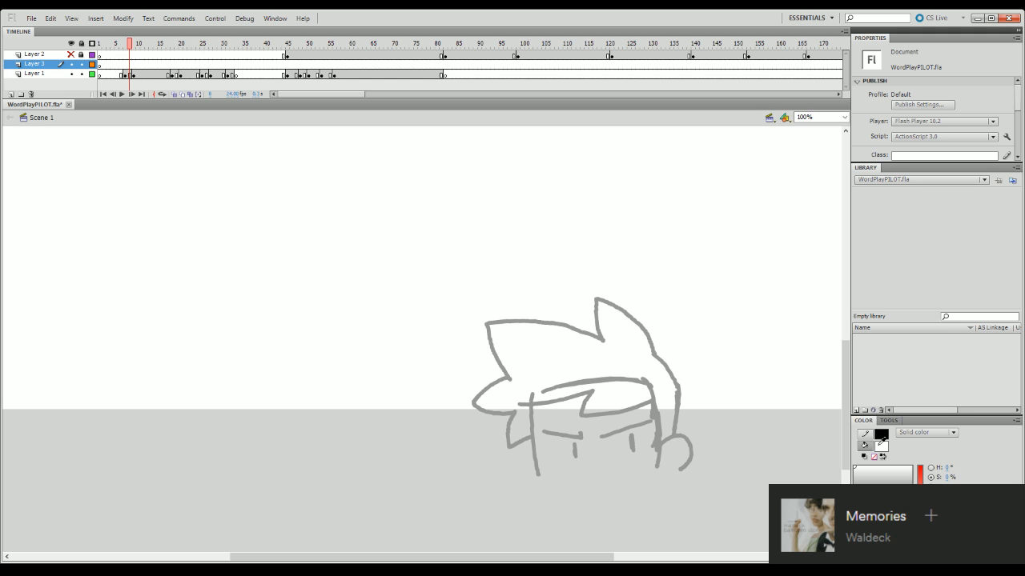
click(857, 333)
click(821, 116)
text(120)
key(Return)
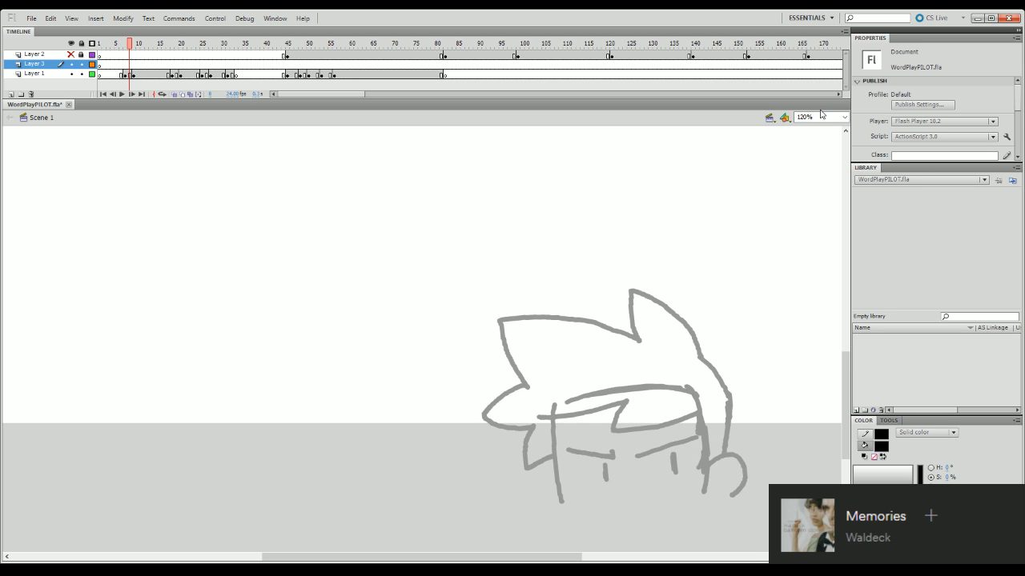
drag(525, 557, 596, 558)
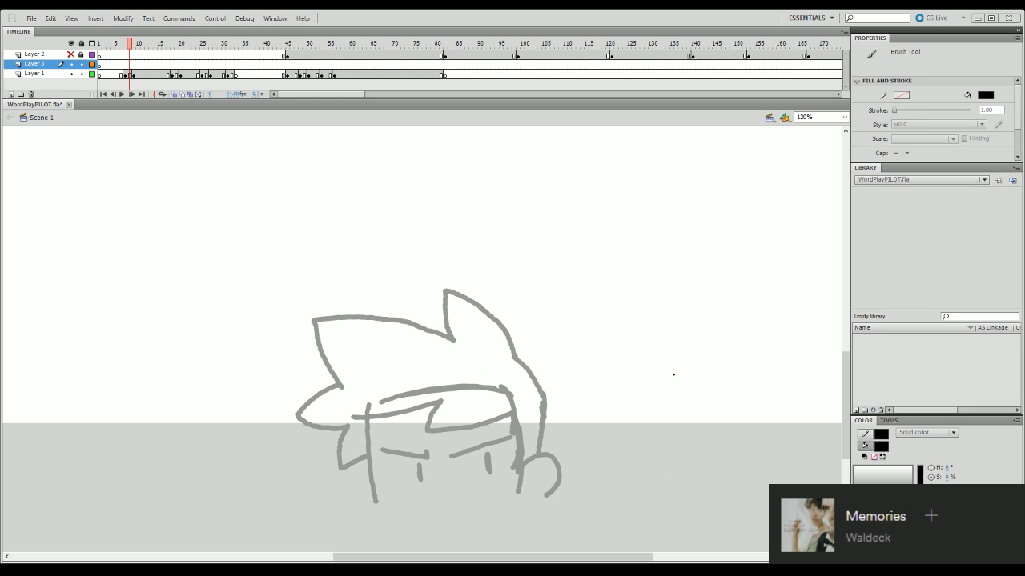
click(92, 74)
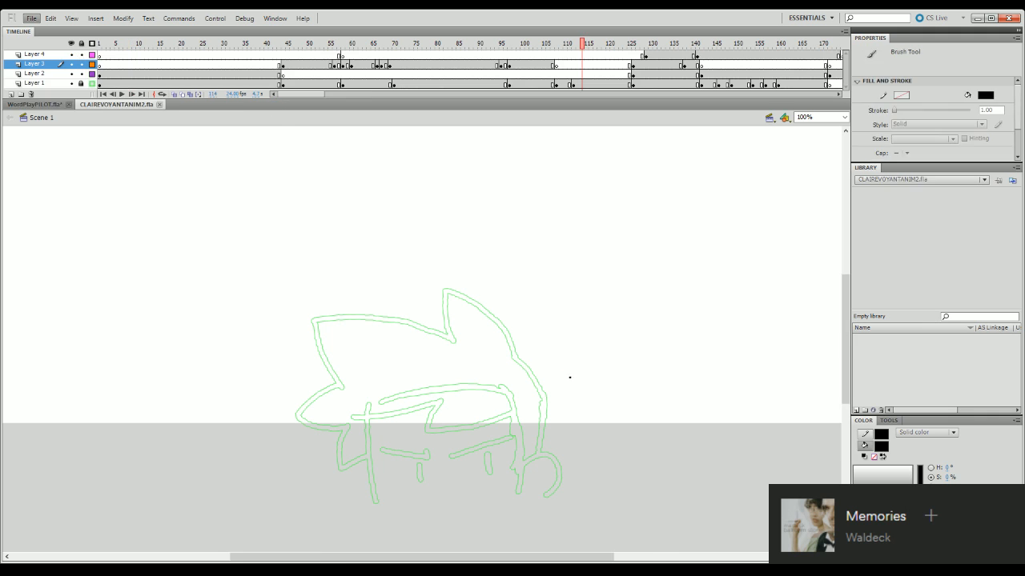
- Turn off Layer 1's outline display in CLAIREVOYANTANIM2.fla and play and scrub its frames to examine the sketched, inked and coloured characters
mouse_move(630, 48)
mouse_down()
mouse_move(772, 52)
mouse_move(723, 83)
mouse_up()
click(93, 85)
click(122, 93)
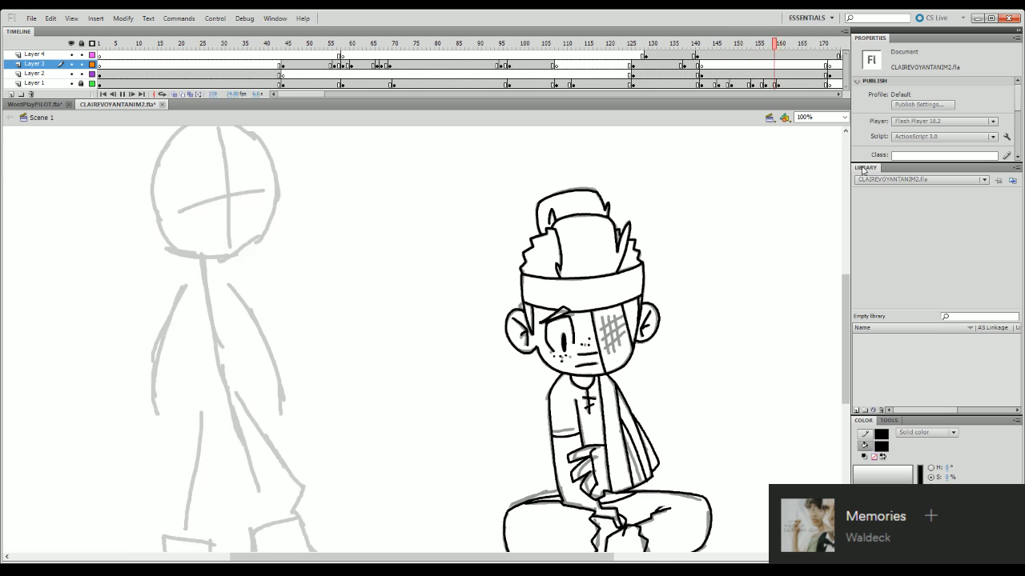
click(843, 117)
click(838, 139)
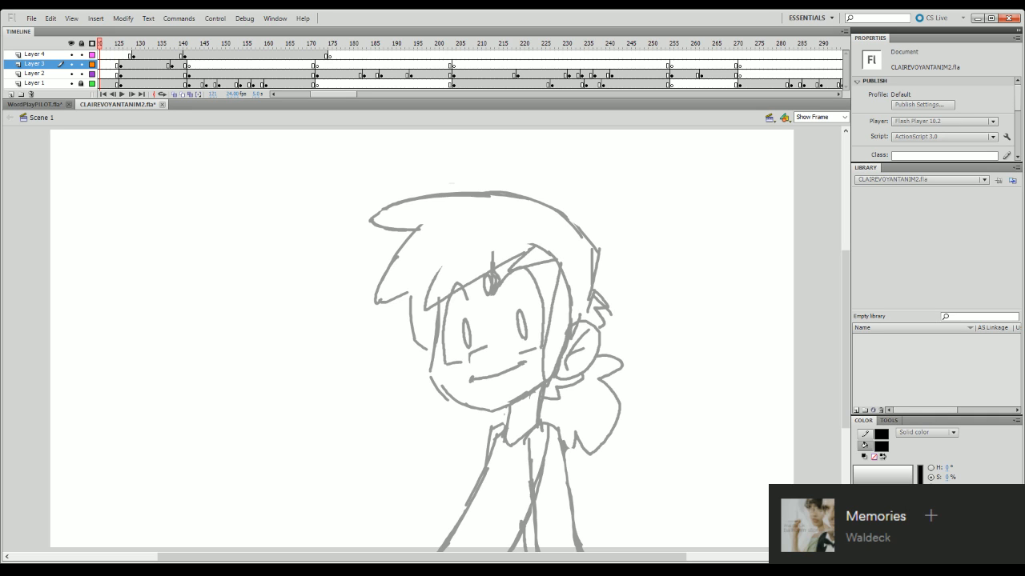
mouse_move(683, 45)
mouse_down()
mouse_move(574, 80)
mouse_move(457, 151)
mouse_move(169, 419)
mouse_up()
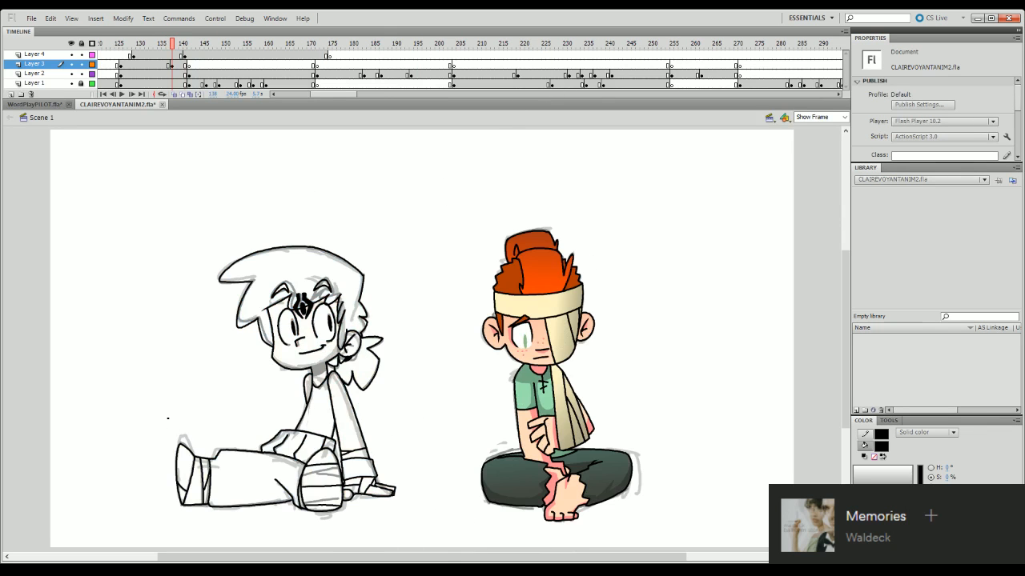
click(214, 46)
drag(208, 47, 162, 44)
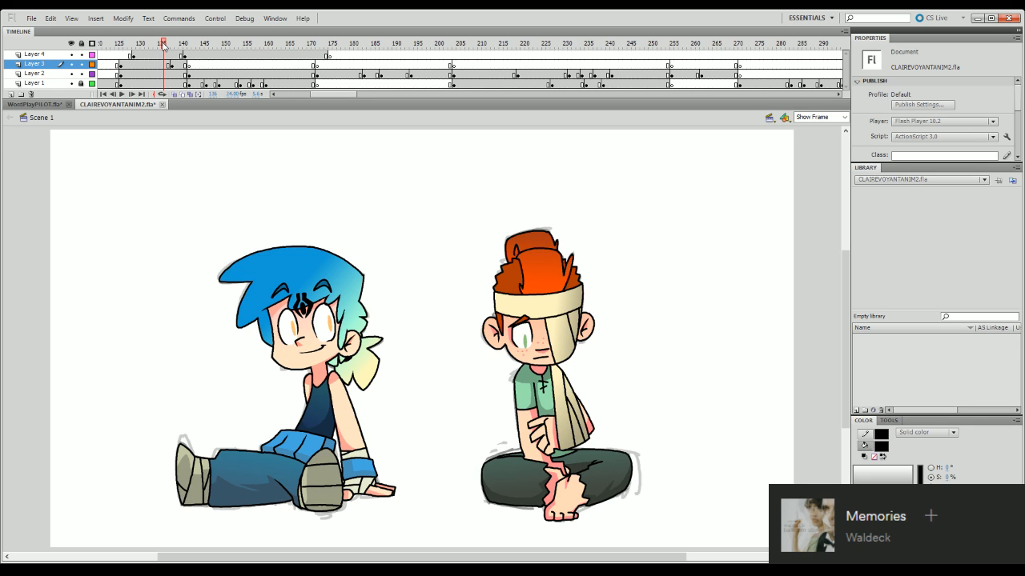
- Switch back to WordPlayPILOT.fla, make Layer 2 visible again, and go to frame 7 with the head sketch
click(42, 105)
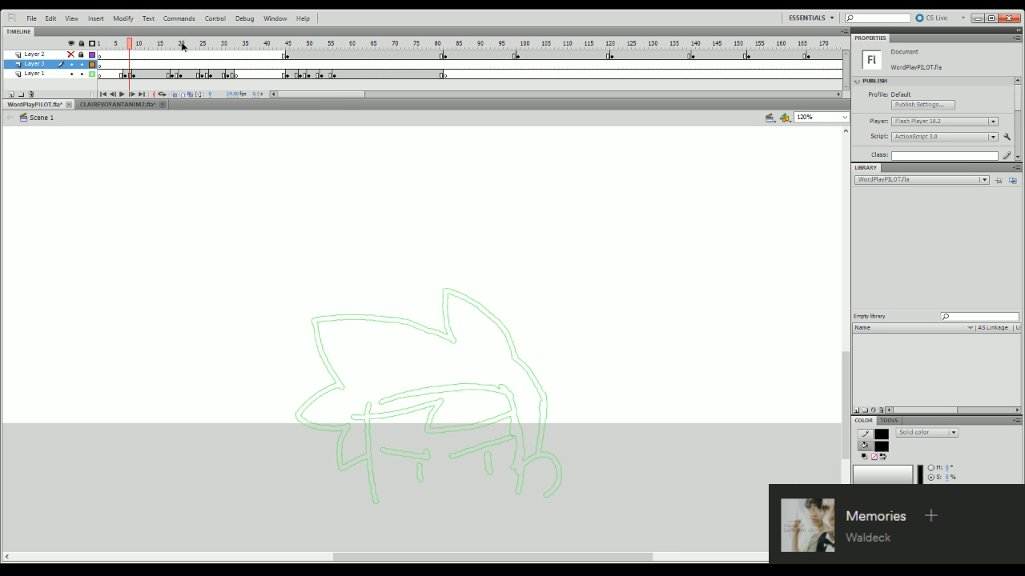
mouse_move(183, 45)
mouse_down()
mouse_move(306, 364)
mouse_move(295, 344)
mouse_up()
click(71, 55)
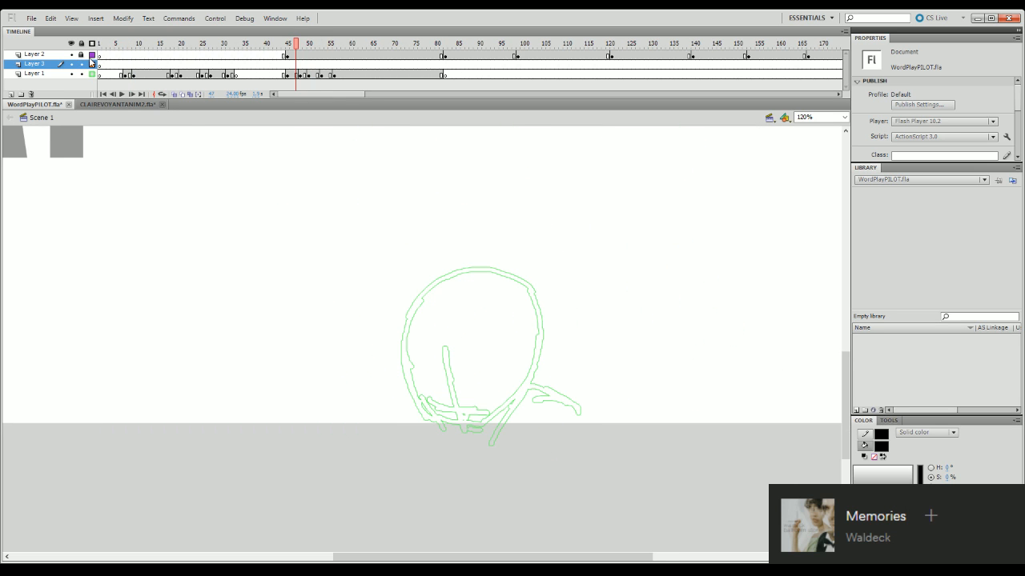
drag(295, 45, 121, 190)
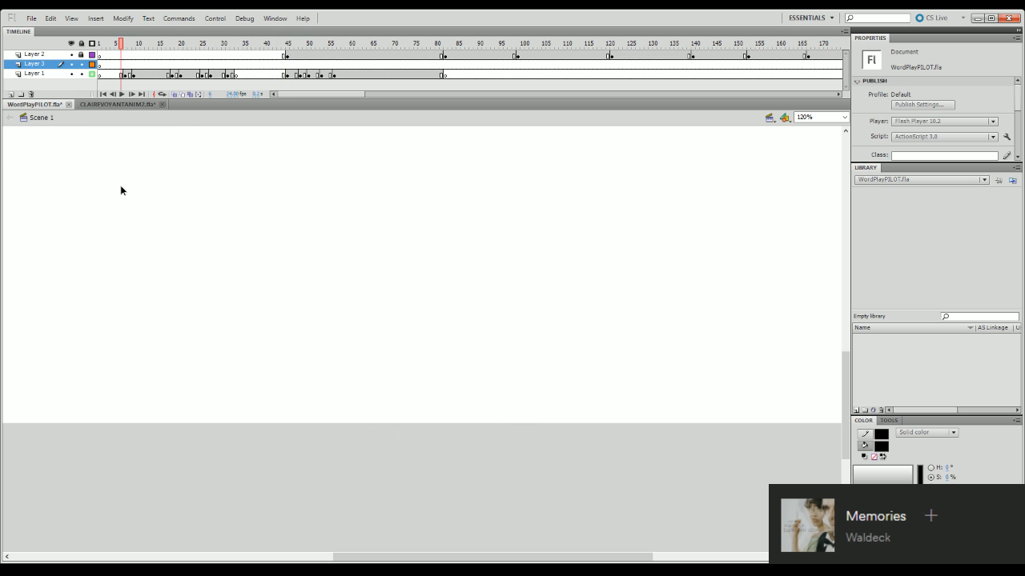
mouse_move(846, 376)
mouse_down()
mouse_move(852, 338)
mouse_move(849, 368)
mouse_up()
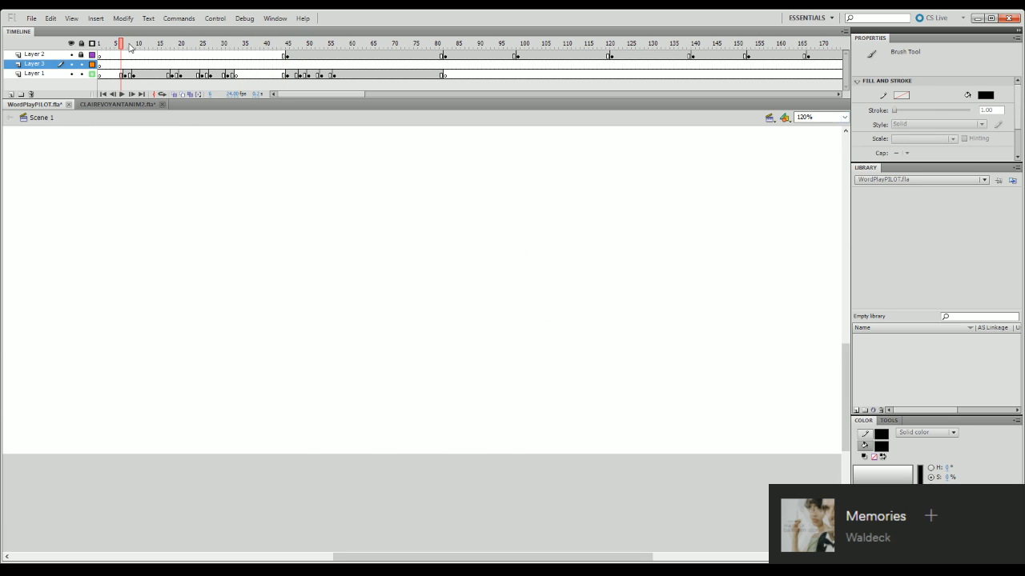
click(126, 46)
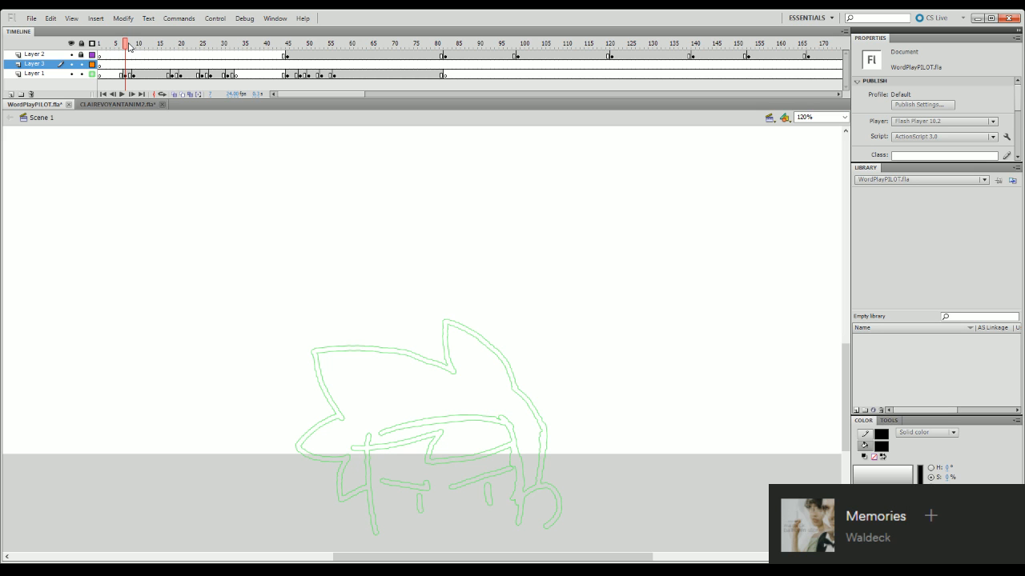
mouse_move(845, 352)
mouse_down()
mouse_move(850, 409)
mouse_move(847, 396)
mouse_up()
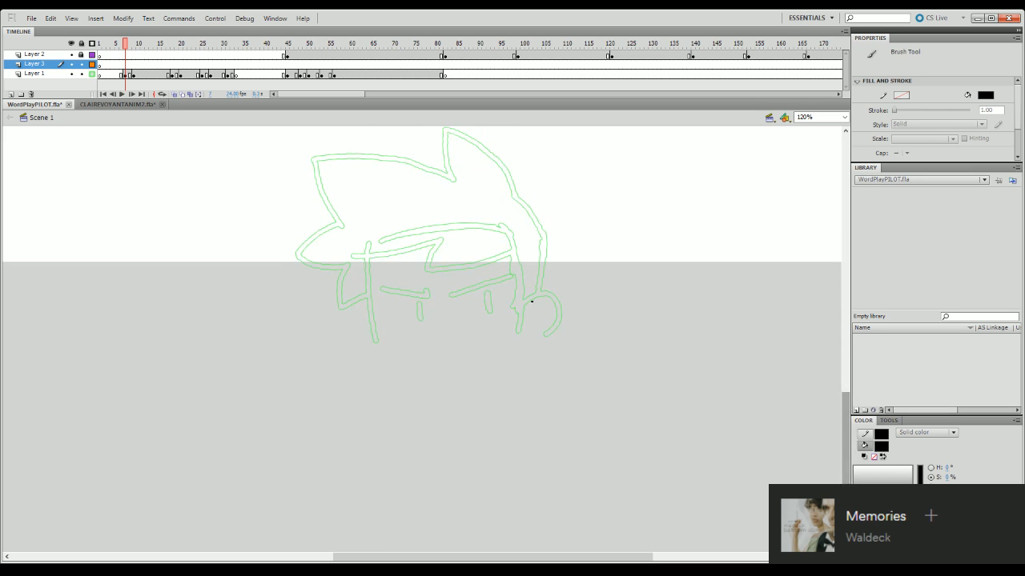
- Ink the character's ear as a black curve on Layer 3 over the frame 7 sketch
mouse_move(518, 309)
mouse_down()
mouse_move(548, 294)
mouse_move(562, 304)
mouse_move(558, 334)
mouse_move(541, 346)
mouse_move(536, 296)
mouse_move(553, 297)
mouse_move(521, 302)
mouse_move(542, 293)
mouse_move(561, 303)
mouse_move(528, 347)
mouse_up()
key(ctrl+z)
key(ctrl+z)
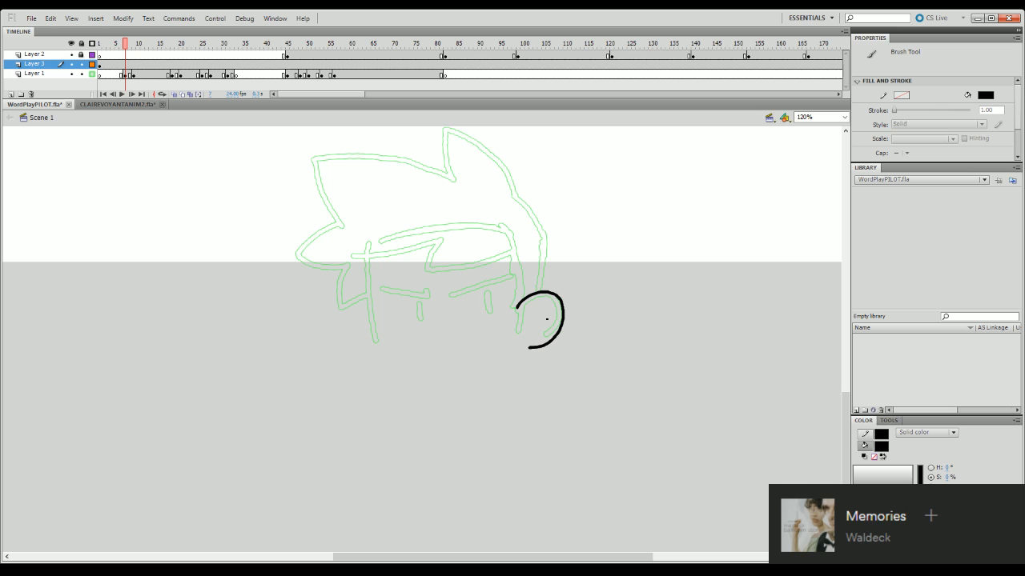
- Ink the side of the hair in two joined strokes leading down to the ear, undoing and redrawing uneven attempts
mouse_move(846, 404)
mouse_down()
mouse_move(846, 394)
mouse_move(845, 411)
mouse_up()
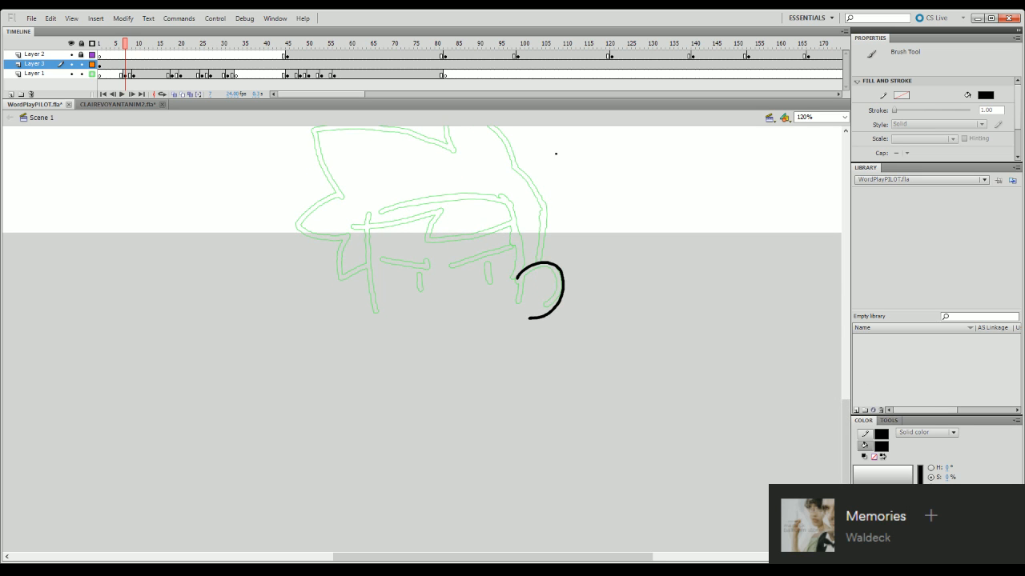
scroll(556, 153, up, 3)
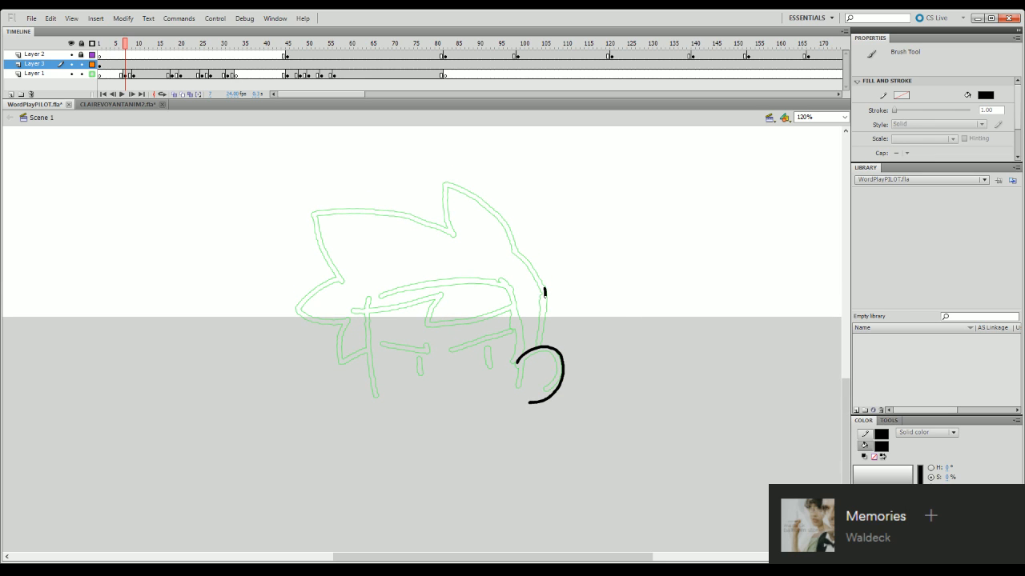
drag(544, 293, 536, 347)
key(ctrl+z)
drag(544, 287, 536, 347)
drag(515, 251, 544, 287)
key(ctrl+z)
drag(515, 251, 544, 288)
key(ctrl+z)
key(ctrl+z)
drag(513, 249, 545, 288)
key(ctrl+z)
key(ctrl+z)
drag(513, 249, 544, 287)
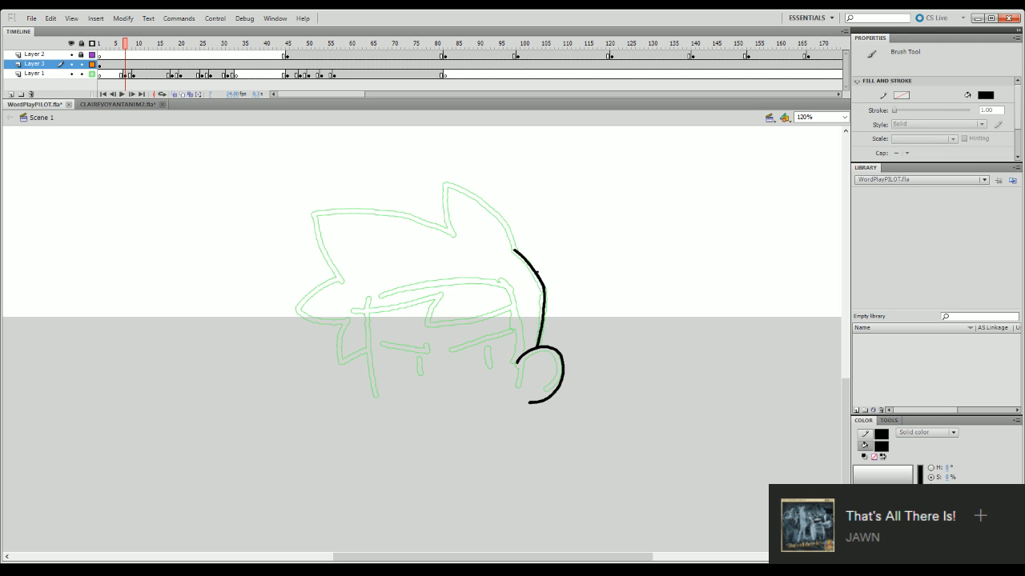
- Try to ink the upper hair spike and the far edge of the face over the sketch
scroll(847, 389, up, 2)
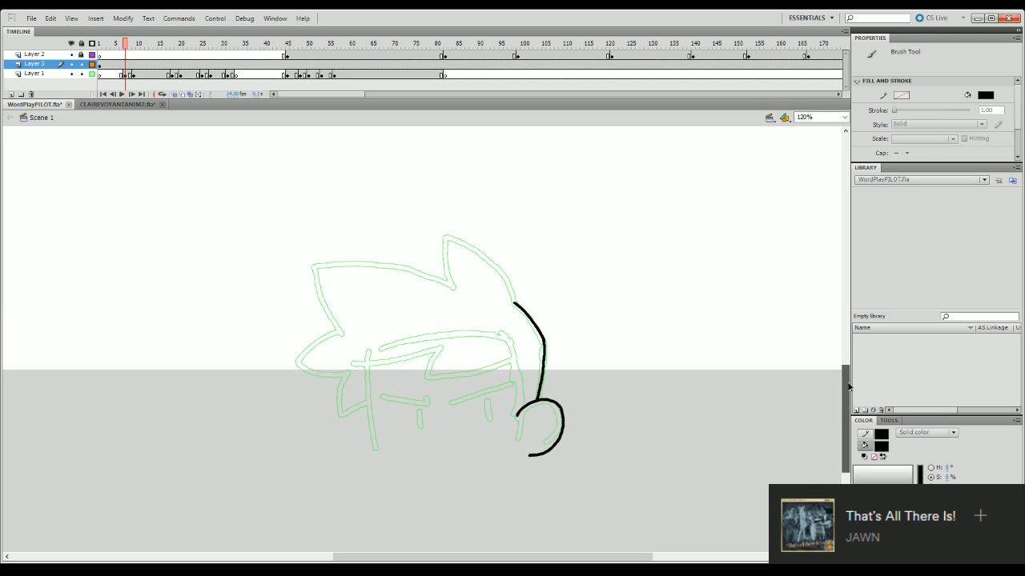
mouse_move(848, 390)
mouse_down()
mouse_move(849, 411)
mouse_move(849, 389)
mouse_up()
mouse_move(513, 291)
mouse_down()
mouse_move(508, 267)
mouse_move(480, 242)
mouse_up()
key(ctrl+z)
mouse_move(452, 276)
mouse_down()
mouse_move(444, 228)
mouse_move(486, 242)
mouse_move(513, 292)
mouse_up()
key(ctrl+z)
mouse_move(445, 226)
mouse_down()
mouse_move(497, 253)
mouse_move(514, 290)
mouse_move(469, 233)
mouse_move(494, 250)
mouse_move(515, 293)
mouse_up()
key(ctrl+z)
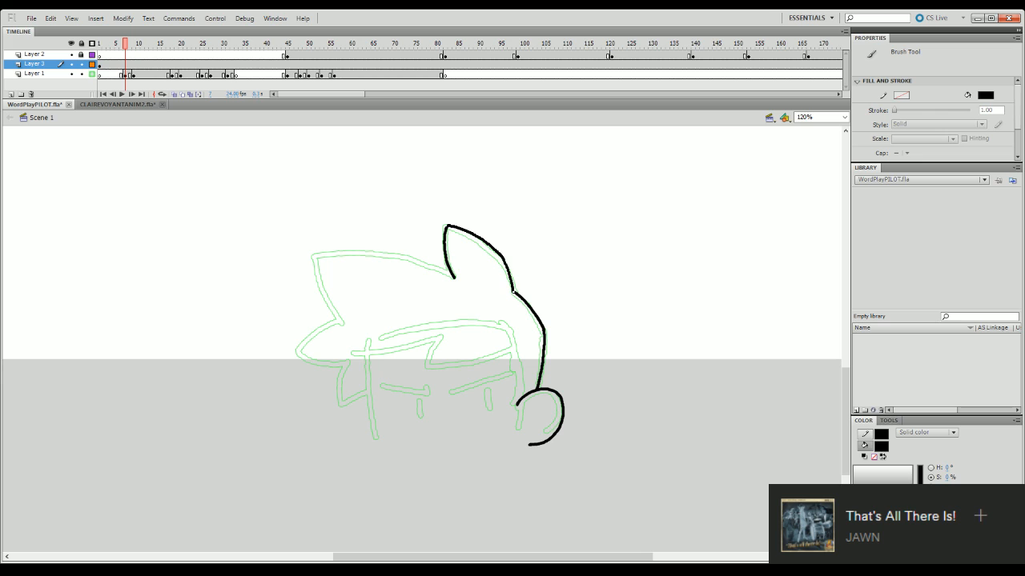
key(ctrl+z)
key(ctrl+z)
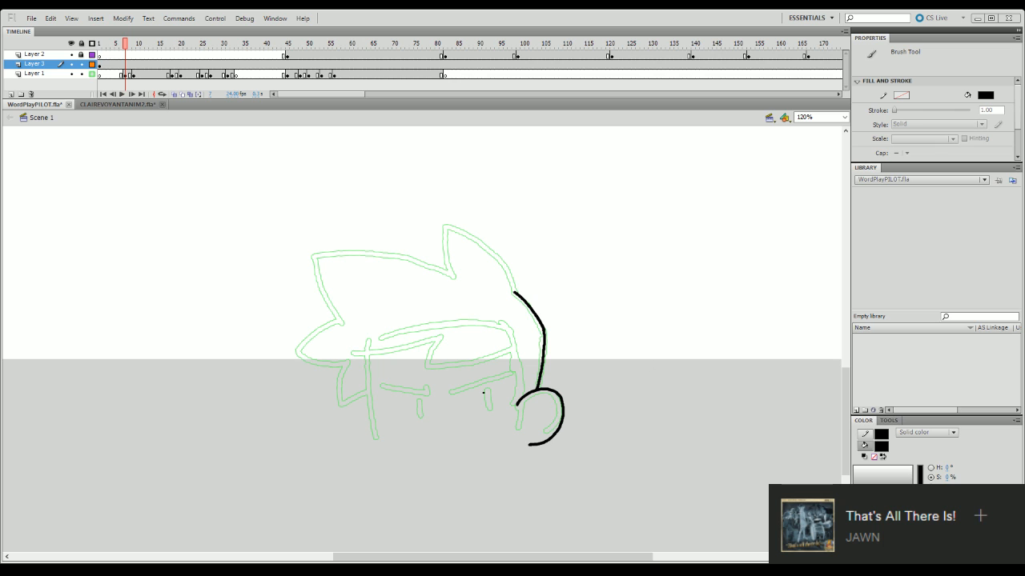
drag(373, 353, 375, 441)
key(ctrl+z)
- Limit Layer 3's inked drawing to frames 7–8 by adding keyframes at frames 7 and 9 and clearing the artwork before and after
drag(149, 45, 356, 467)
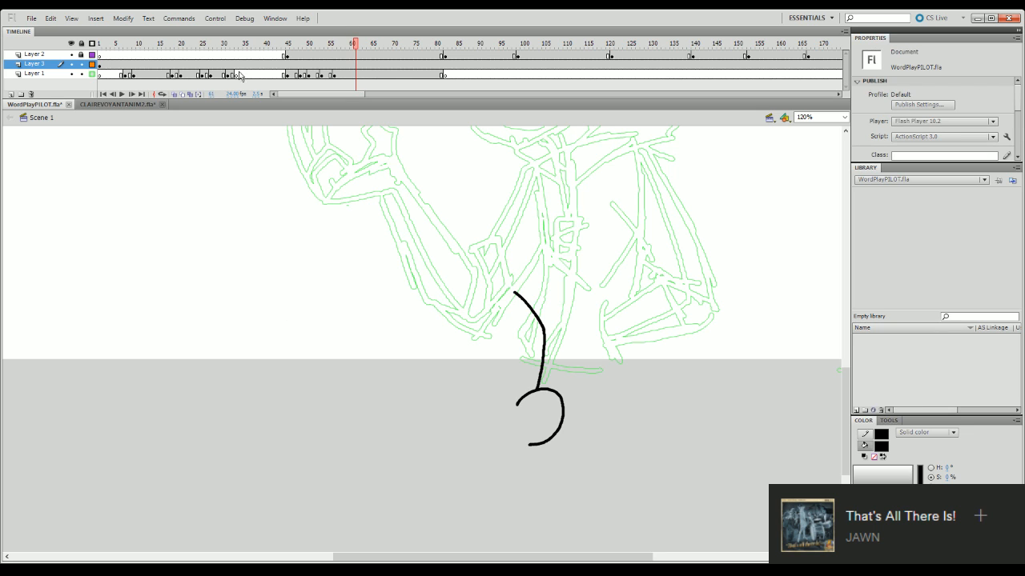
click(126, 66)
key(F6)
click(121, 67)
key(Delete)
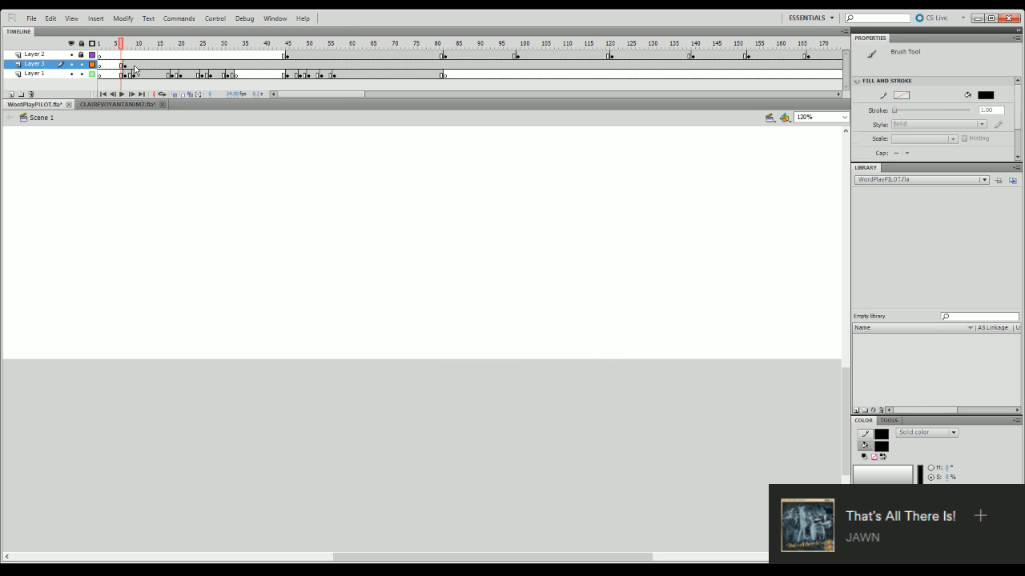
click(135, 68)
key(F6)
key(Delete)
mouse_move(133, 46)
mouse_down()
mouse_move(289, 53)
mouse_move(69, 348)
mouse_up()
key(Return)
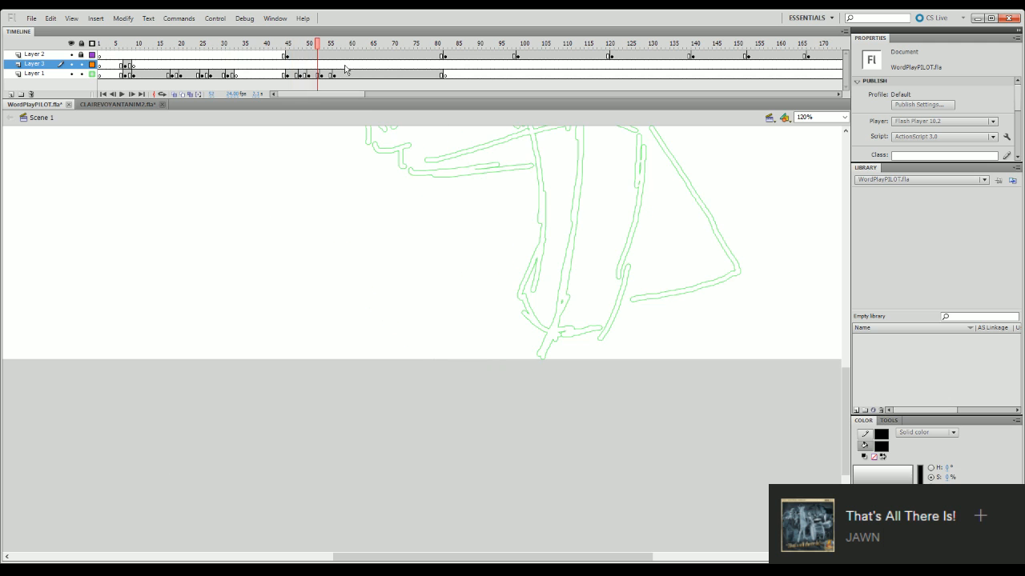
- Ink the open smiling mouth with its inner tooth line on Layer 3 over the frame 59 sketch
mouse_move(336, 49)
mouse_down()
mouse_move(355, 52)
mouse_move(347, 50)
mouse_up()
drag(847, 390, 853, 340)
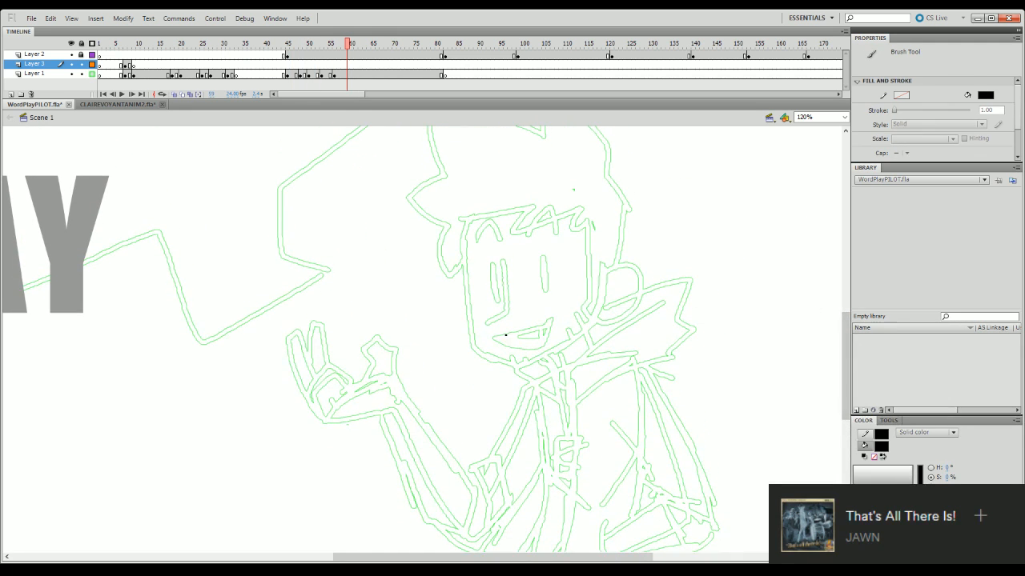
mouse_move(493, 338)
mouse_down()
mouse_move(551, 321)
mouse_move(544, 345)
mouse_move(549, 333)
mouse_move(524, 348)
mouse_move(543, 345)
mouse_move(520, 346)
mouse_move(530, 347)
mouse_move(550, 333)
mouse_move(517, 339)
mouse_move(548, 332)
mouse_up()
key(ctrl+z)
key(ctrl+z)
key(ctrl+z)
key(ctrl+z)
key(ctrl+z)
key(ctrl+z)
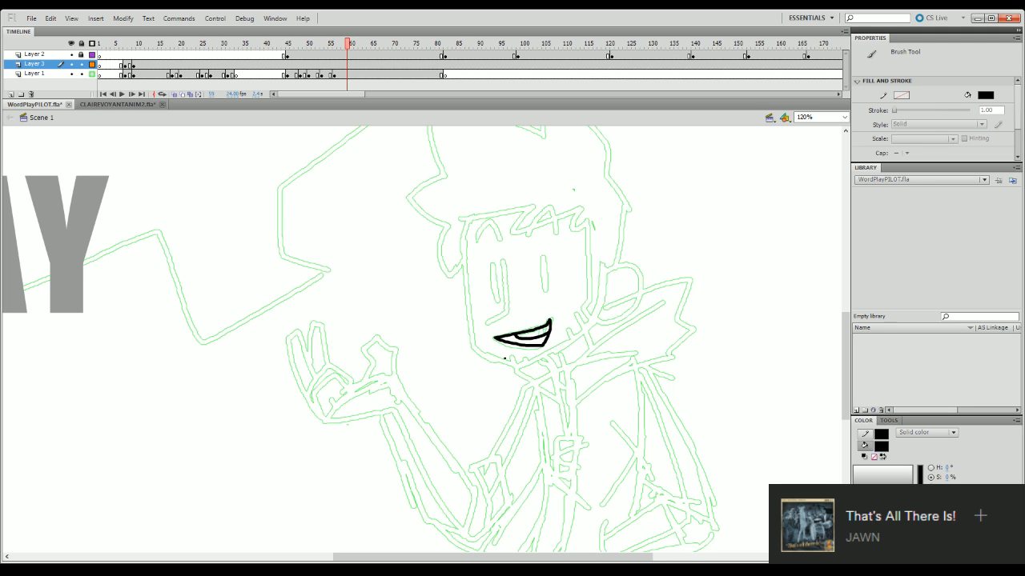
- Ink a zigzag tuft on the chin and the curved outline of the ear at frame 59
drag(502, 361, 529, 361)
mouse_move(607, 271)
mouse_down()
mouse_move(629, 268)
mouse_move(638, 302)
mouse_move(596, 318)
mouse_up()
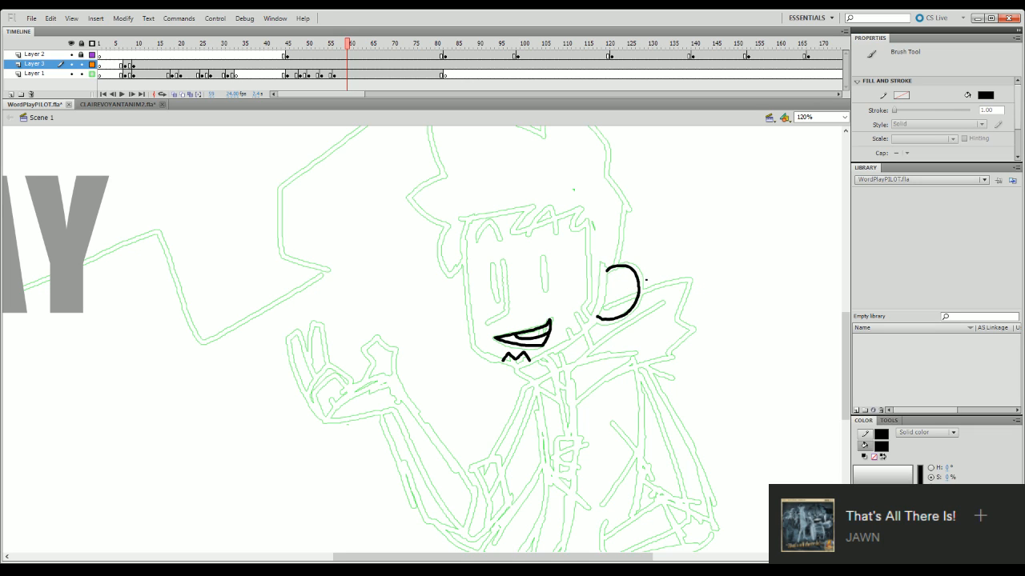
- Redraw the curved ear outline on Layer 3 with a slightly tighter curve over the frame 59 sketch
key(ctrl+z)
mouse_move(606, 271)
mouse_down()
mouse_move(636, 285)
mouse_move(623, 317)
mouse_move(596, 317)
mouse_up()
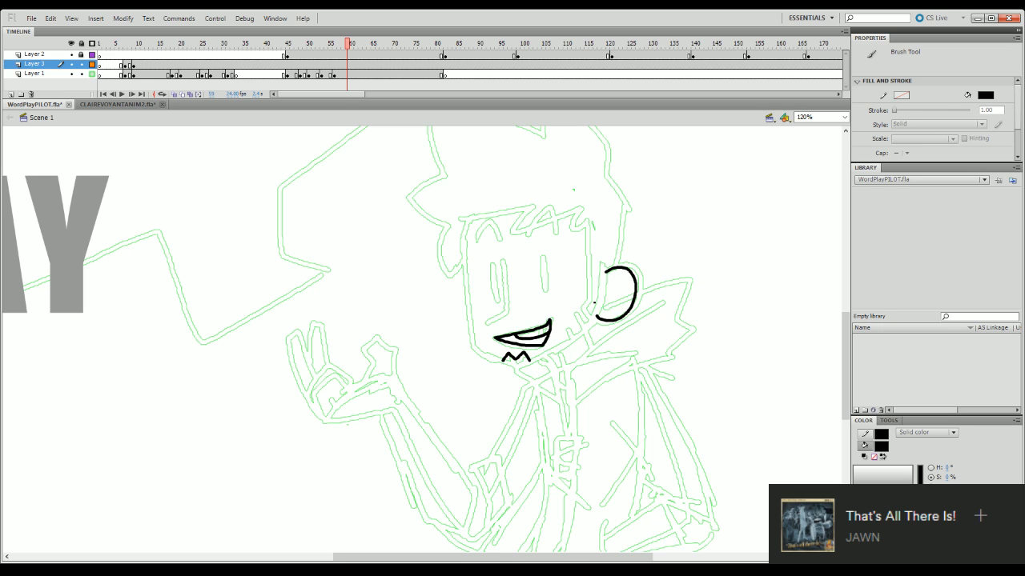
drag(604, 273, 593, 315)
key(ctrl+z)
key(ctrl+z)
drag(605, 273, 603, 301)
key(ctrl+z)
mouse_move(605, 272)
mouse_down()
mouse_move(602, 304)
mouse_move(590, 317)
mouse_up()
key(ctrl+z)
key(ctrl+z)
- Ink the back-of-head contour from the top of the ear up to the hair's rear corner
drag(844, 368, 844, 349)
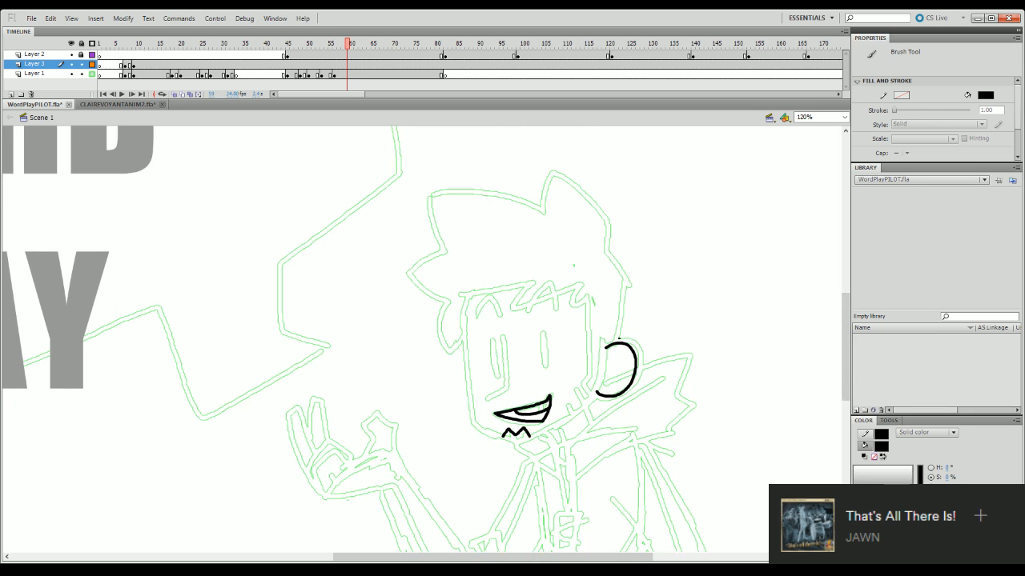
mouse_move(618, 345)
mouse_down()
mouse_move(622, 286)
mouse_move(612, 345)
mouse_up()
key(ctrl+z)
mouse_move(624, 278)
mouse_down()
mouse_move(605, 251)
mouse_move(623, 278)
mouse_move(604, 220)
mouse_up()
key(ctrl+z)
key(ctrl+z)
key(ctrl+z)
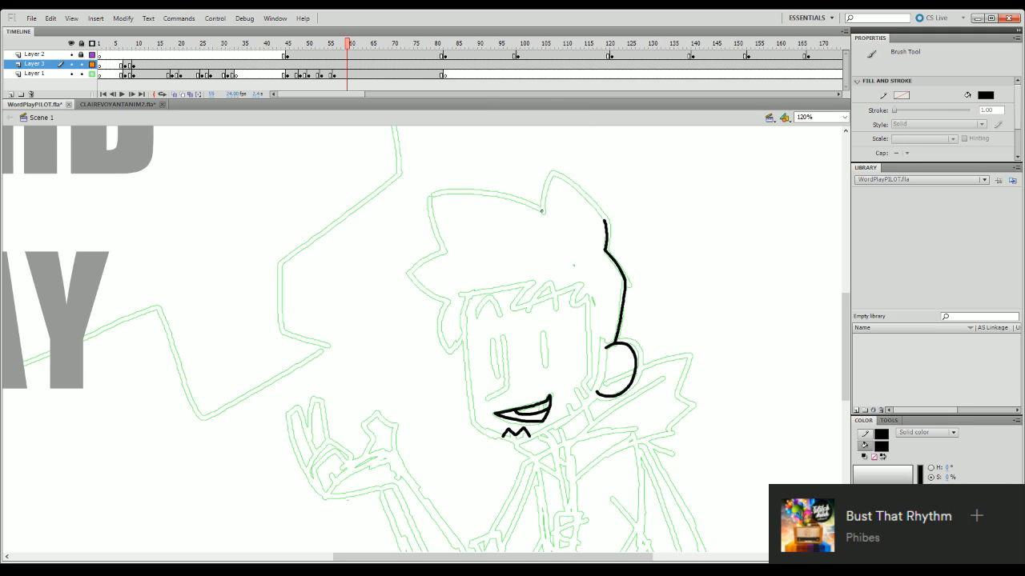
- Try to ink the top hair spike joining the back-of-head contour
mouse_move(542, 211)
mouse_down()
mouse_move(552, 170)
mouse_move(606, 216)
mouse_up()
key(ctrl+z)
drag(550, 169, 605, 223)
key(ctrl+z)
key(ctrl+z)
key(ctrl+z)
- Save the file and ink the side of the face from the hairline down to the chin tip
mouse_move(846, 308)
mouse_down()
mouse_move(847, 333)
mouse_move(848, 319)
mouse_up()
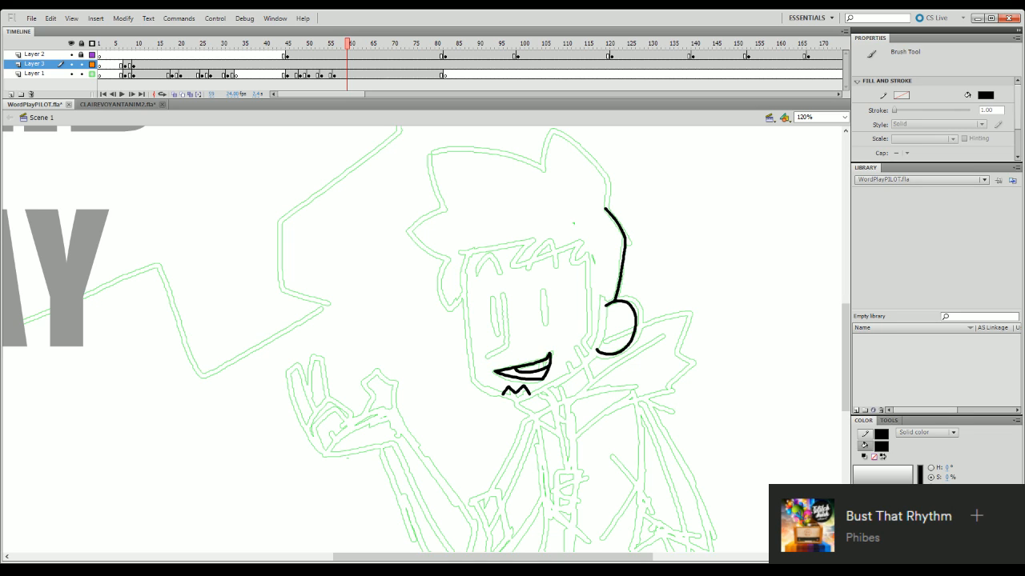
key(ctrl+s)
drag(466, 254, 474, 381)
mouse_move(475, 380)
mouse_down()
mouse_move(527, 399)
mouse_move(584, 363)
mouse_up()
key(ctrl+z)
- Ink the jawline from the chin tip up to the earlobe
key(ctrl+z)
key(ctrl+z)
drag(523, 400, 579, 366)
key(ctrl+z)
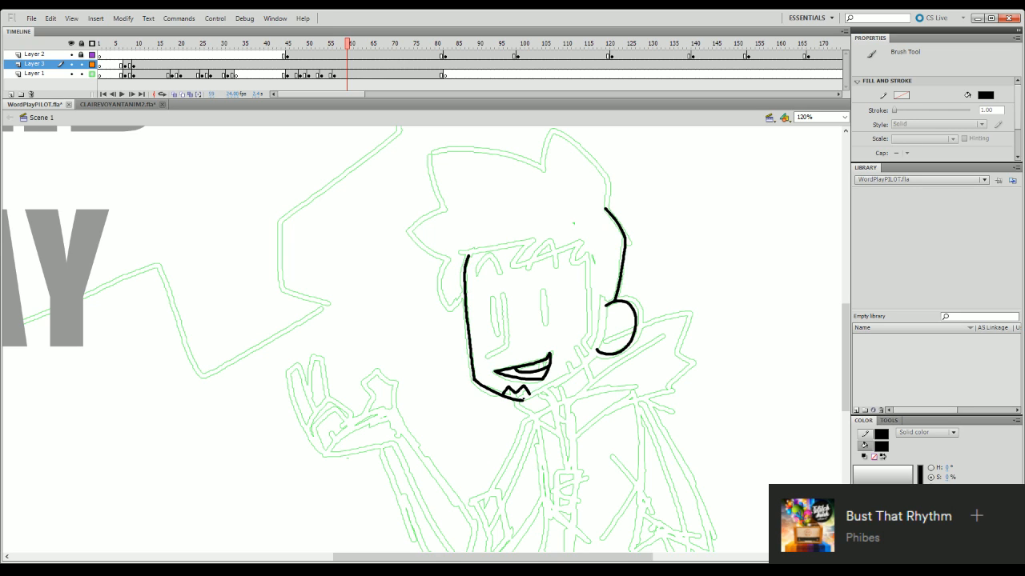
drag(524, 400, 583, 362)
- Try to ink a fringe strand across the forehead over the sketch
key(ctrl+z)
drag(521, 400, 597, 350)
mouse_move(528, 271)
mouse_down()
mouse_move(553, 239)
mouse_move(562, 269)
mouse_move(555, 238)
mouse_up()
key(ctrl+z)
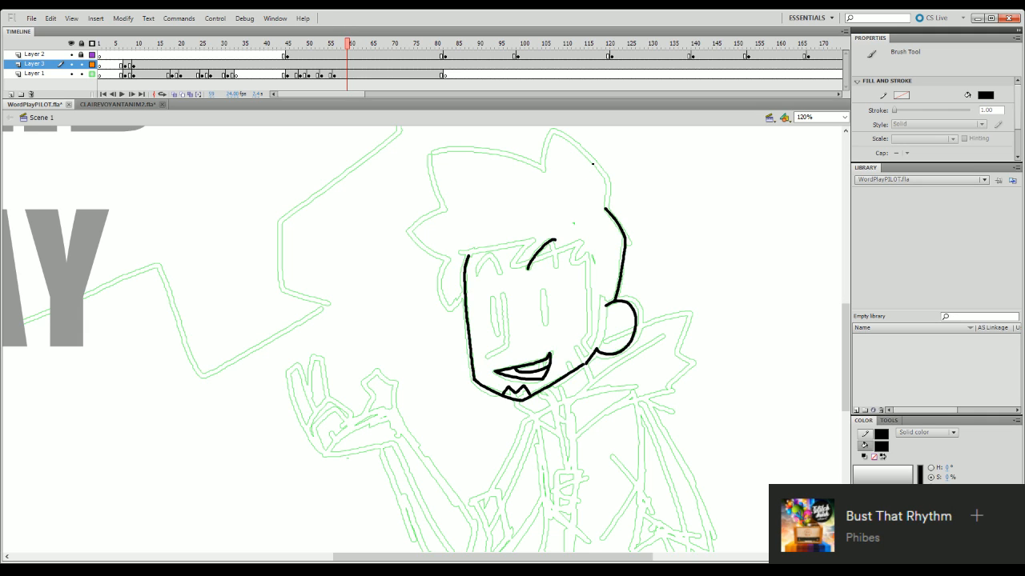
key(ctrl+z)
drag(527, 269, 552, 239)
key(ctrl+z)
mouse_move(526, 267)
mouse_down()
mouse_move(548, 242)
mouse_move(531, 260)
mouse_move(548, 242)
mouse_move(564, 270)
mouse_move(536, 261)
mouse_move(564, 272)
mouse_up()
key(ctrl+z)
- Ink the nose as a long vertical line ending in a small angled tip above the mouth
key(ctrl+z)
key(ctrl+z)
drag(502, 294, 511, 340)
key(ctrl+z)
key(ctrl+z)
key(ctrl+z)
mouse_move(504, 294)
mouse_down()
mouse_move(507, 341)
mouse_move(488, 346)
mouse_up()
key(ctrl+z)
drag(488, 348, 502, 343)
key(ctrl+z)
mouse_move(505, 296)
mouse_down()
mouse_move(495, 357)
mouse_move(505, 336)
mouse_up()
key(ctrl+z)
key(ctrl+z)
key(ctrl+z)
mouse_move(504, 294)
mouse_down()
mouse_move(496, 352)
mouse_move(505, 358)
mouse_up()
- Examine the inked face on the full stage and the rough drawing at frame 94
mouse_move(844, 347)
mouse_down()
mouse_move(846, 387)
mouse_move(845, 366)
mouse_up()
click(844, 117)
click(843, 136)
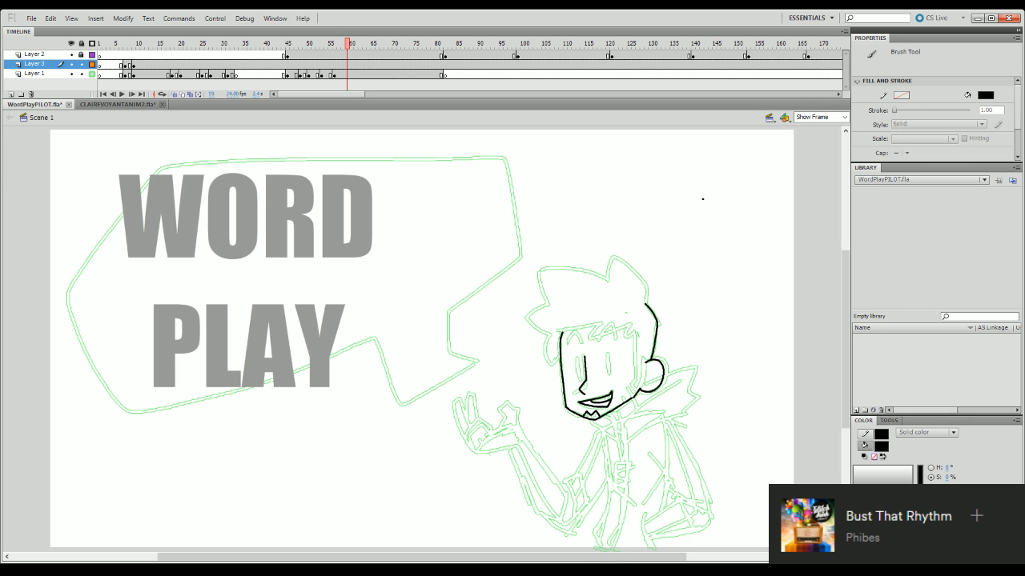
click(500, 44)
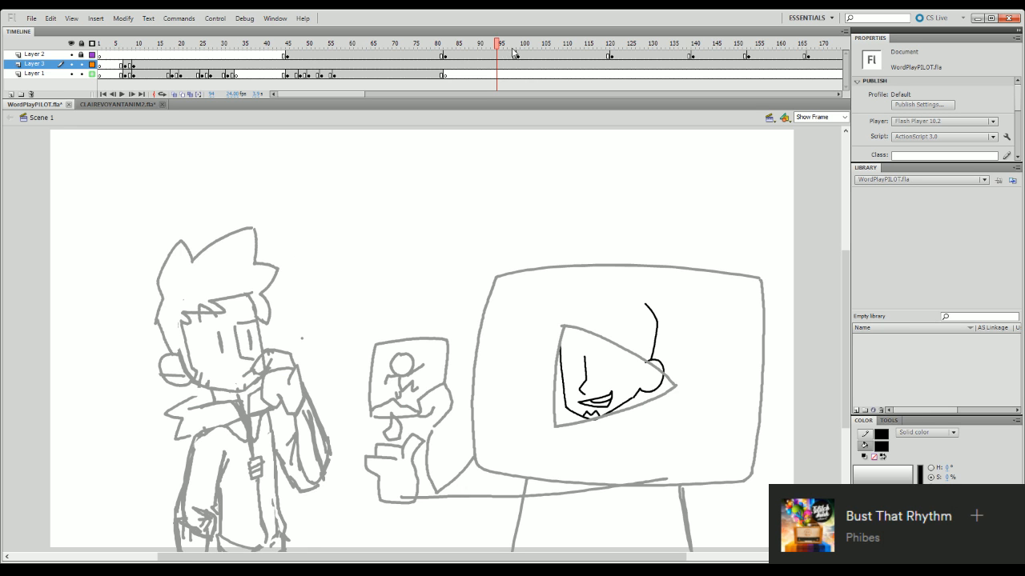
key(Return)
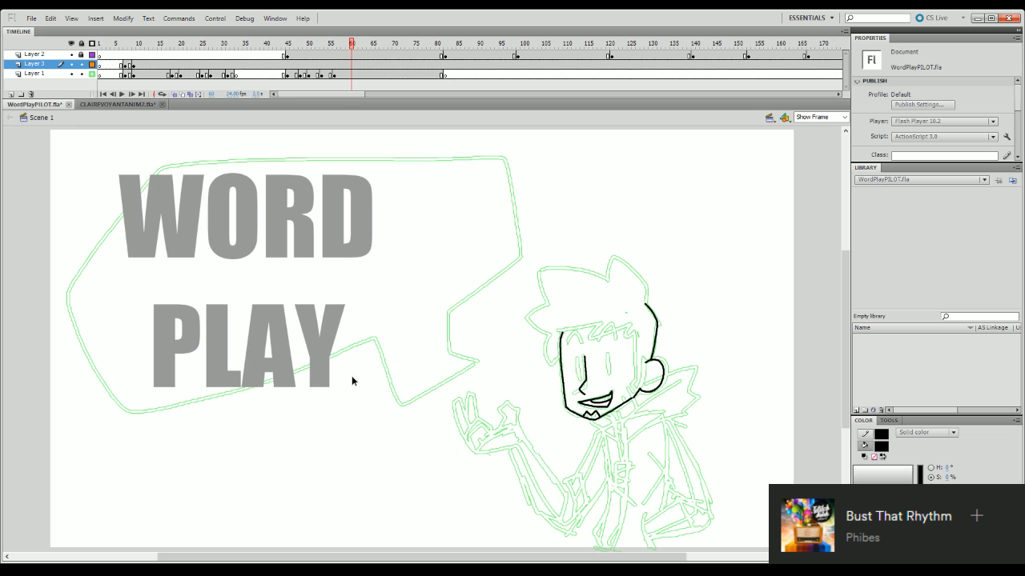
click(843, 117)
click(830, 163)
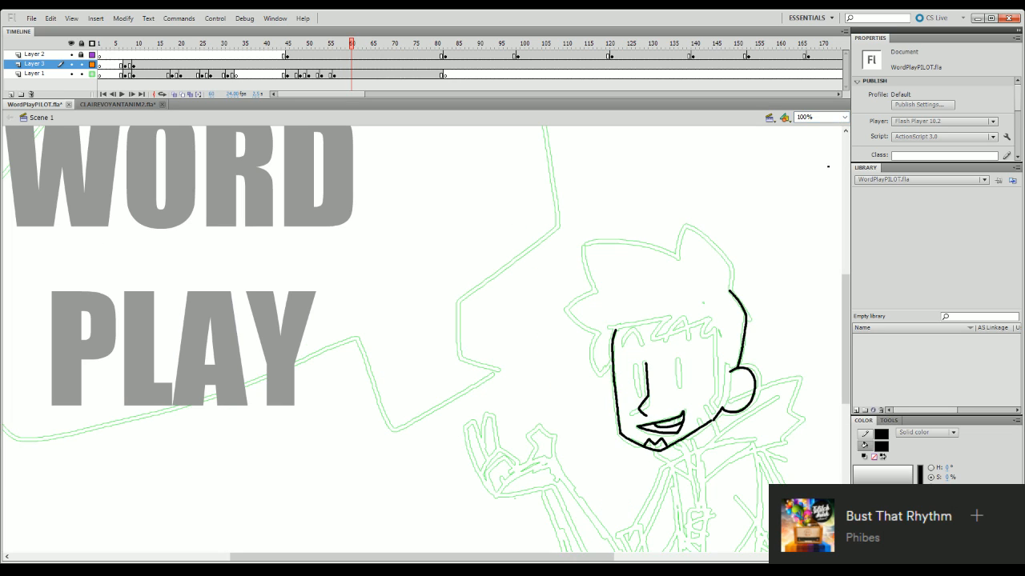
click(844, 117)
text(120)
key(Return)
drag(527, 556, 586, 556)
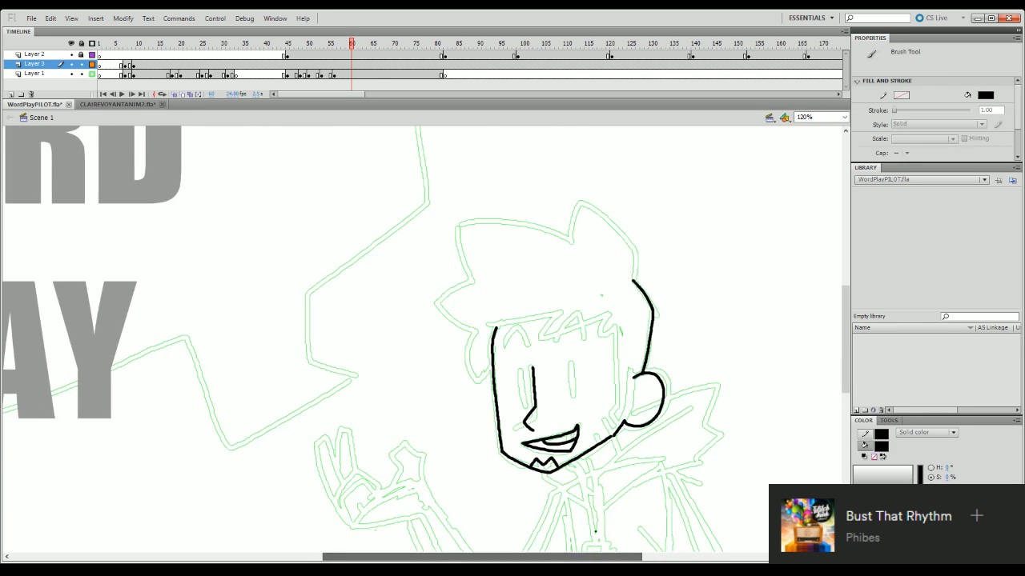
- Erase the stretch of jawline between the chin and the earlobe on Layer 3 and lock Layer 1
scroll(605, 349, down, 3)
click(605, 348)
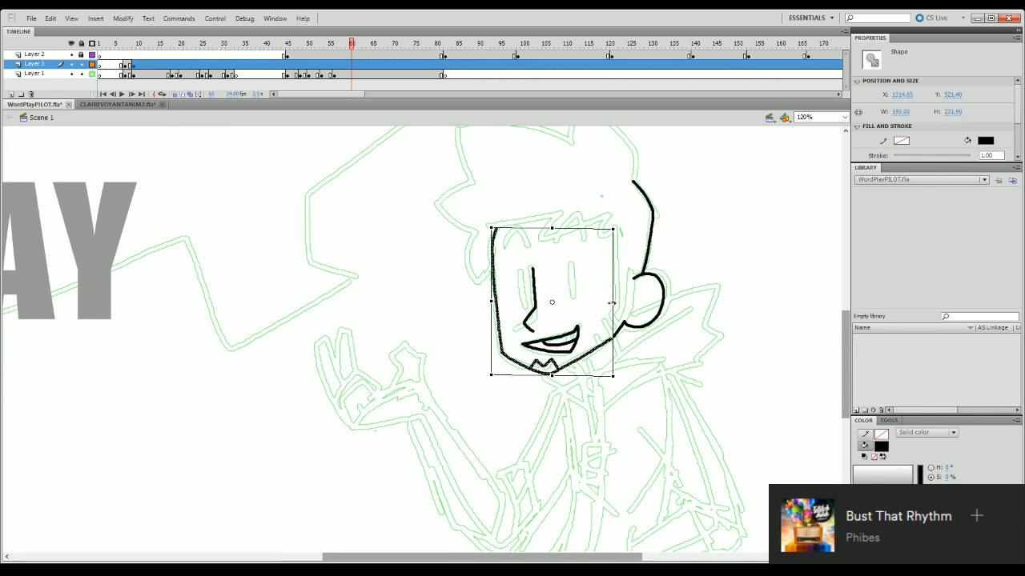
drag(612, 297, 614, 300)
click(695, 294)
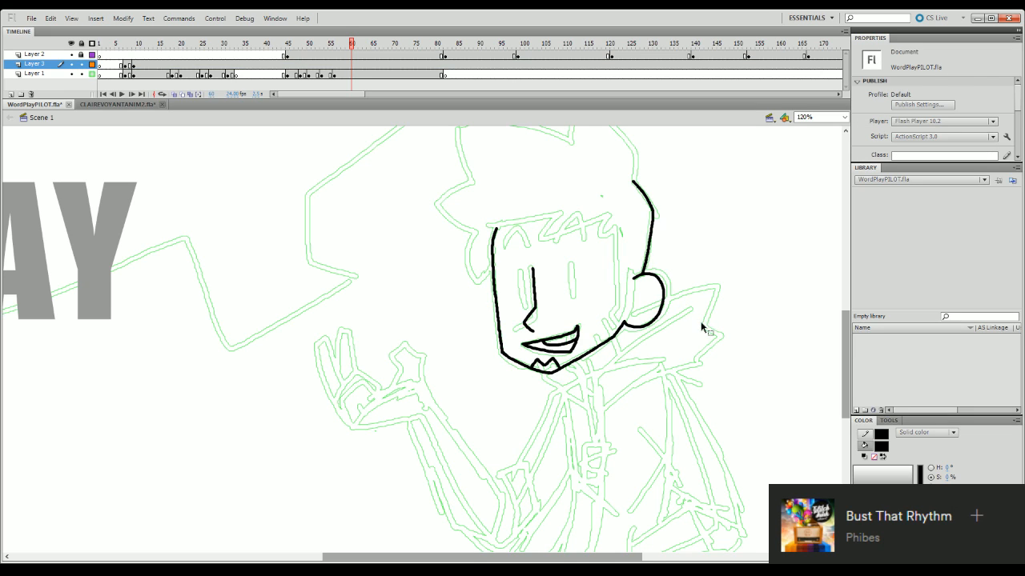
click(888, 421)
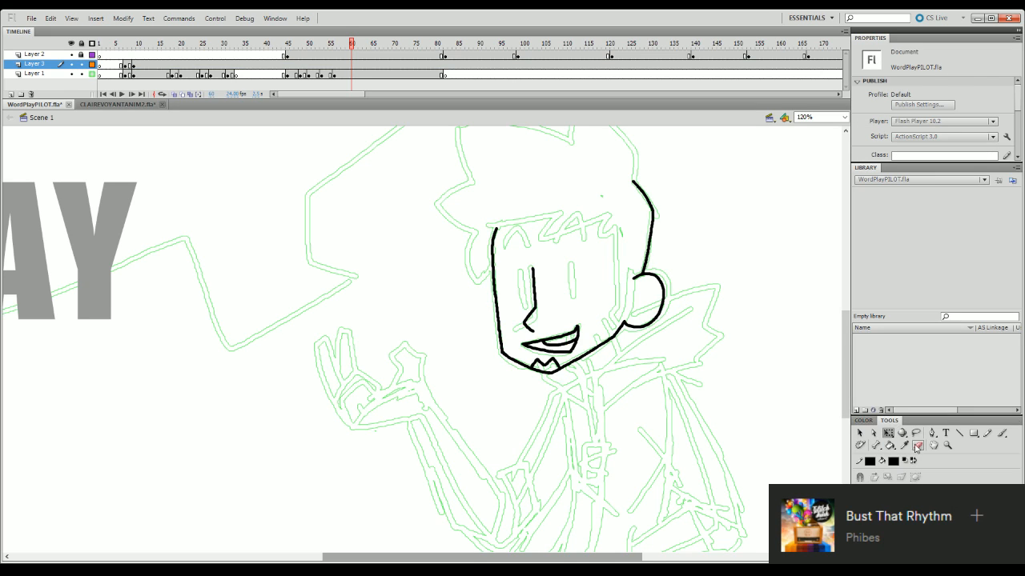
click(917, 445)
mouse_move(614, 336)
mouse_down()
mouse_move(599, 350)
mouse_move(618, 356)
mouse_up()
key(b)
key(ctrl+z)
key(ctrl+z)
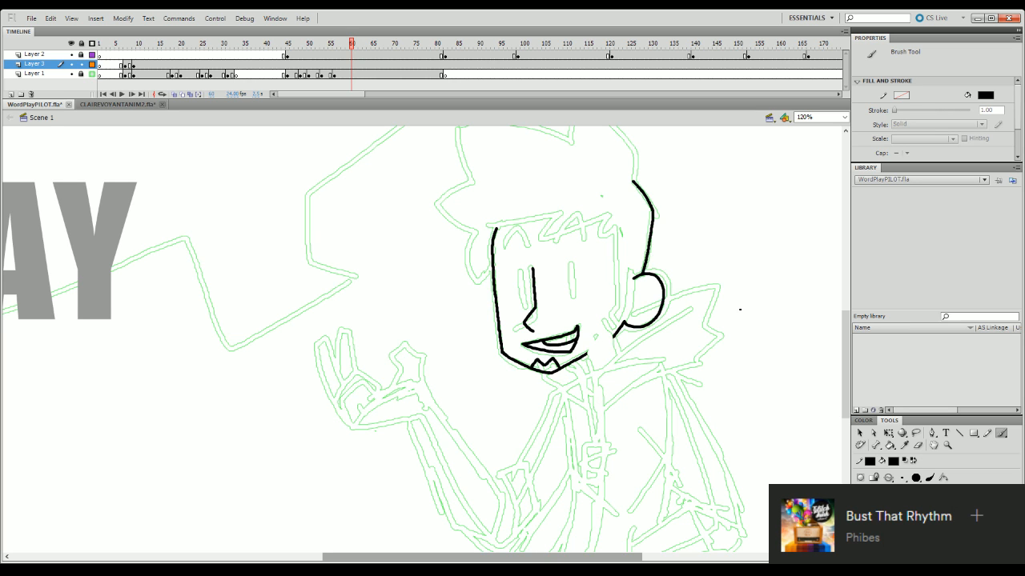
- Ink the collar's inner edge below the ear and the short neck lines under the jaw
mouse_move(849, 365)
mouse_down()
mouse_move(849, 402)
mouse_move(849, 367)
mouse_up()
mouse_move(598, 424)
mouse_down()
mouse_move(609, 372)
mouse_move(679, 328)
mouse_up()
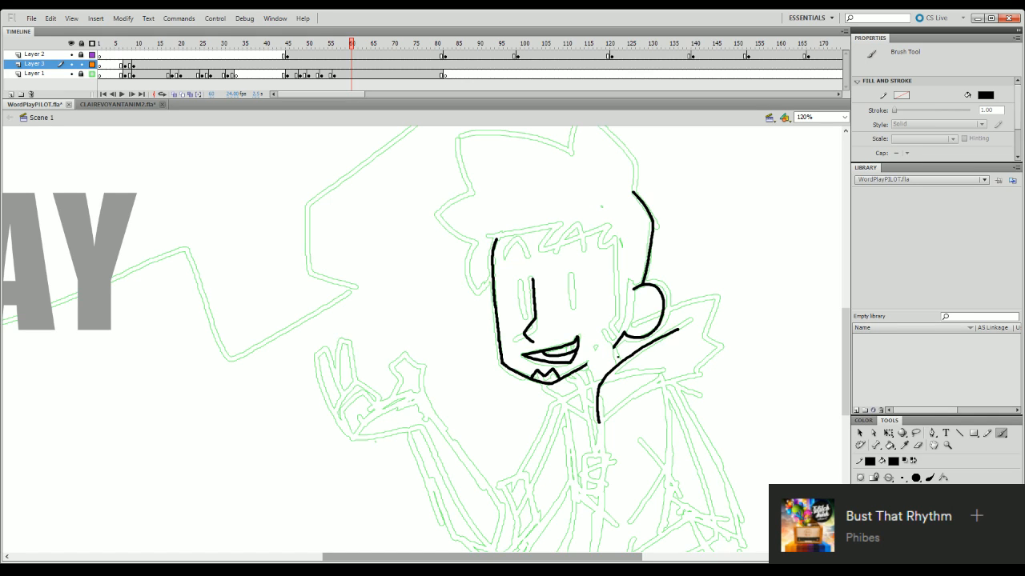
mouse_move(614, 348)
mouse_down()
mouse_move(619, 364)
mouse_move(586, 378)
mouse_move(593, 401)
mouse_up()
key(ctrl+z)
- Examine the finished character line art around frame 255 as a reference and return to frame 58
drag(362, 95, 379, 97)
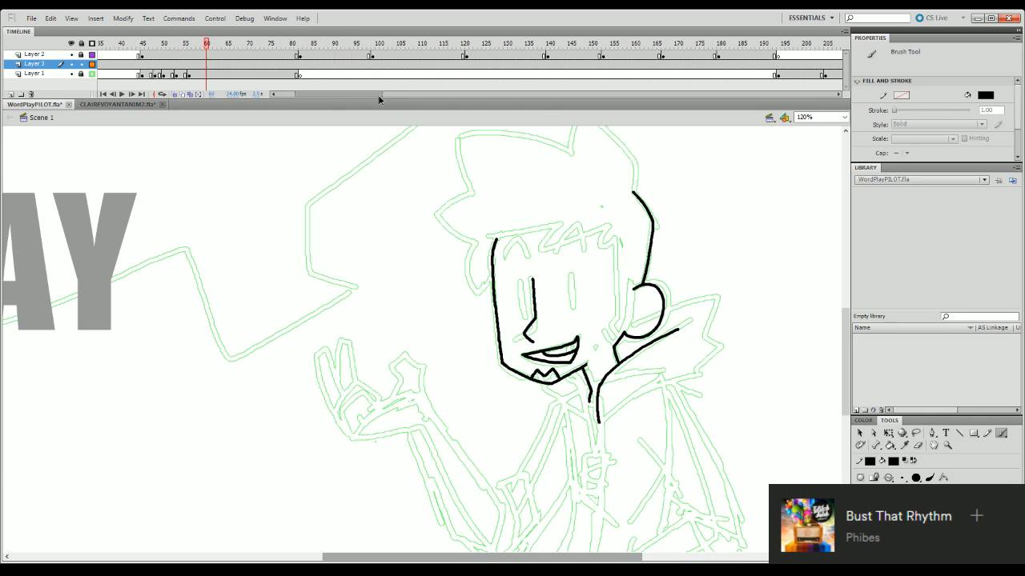
drag(423, 44, 676, 159)
click(843, 118)
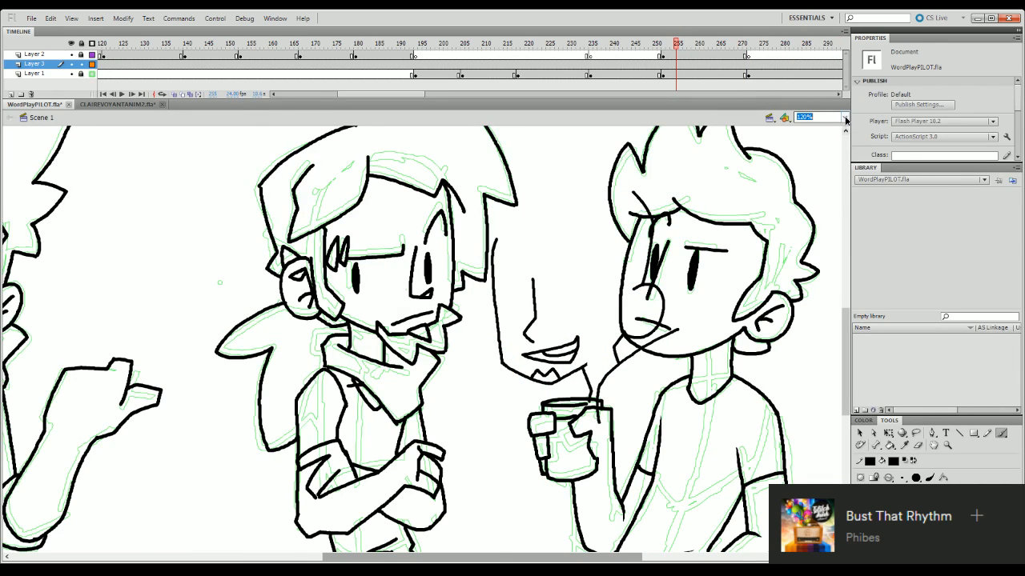
click(824, 142)
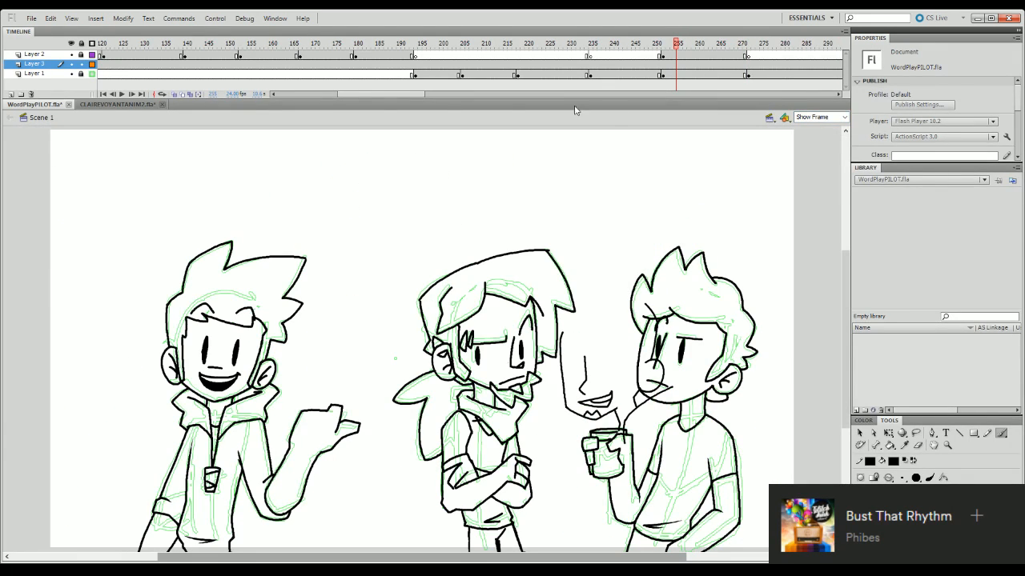
drag(388, 94, 304, 95)
click(328, 45)
drag(328, 46, 350, 43)
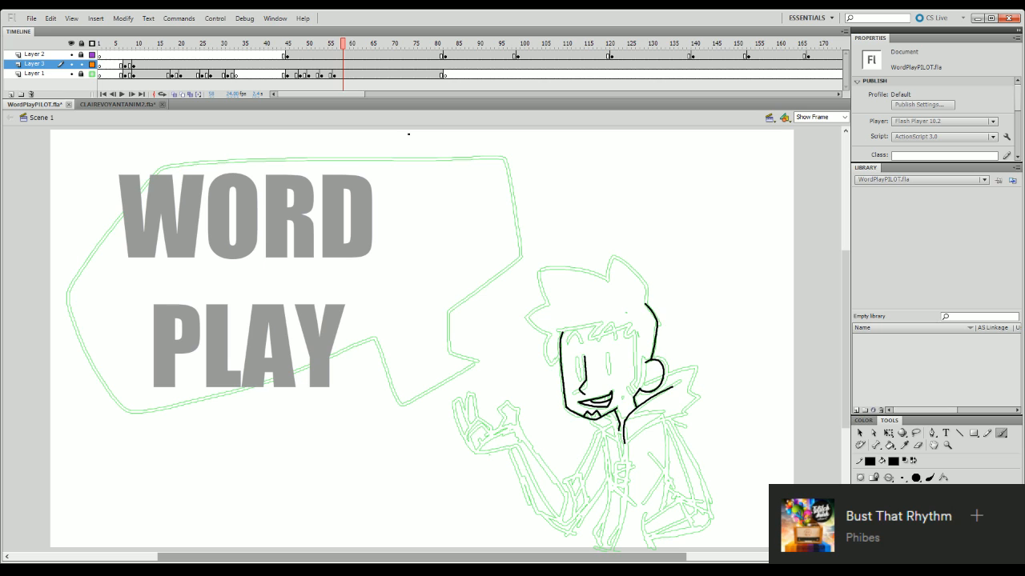
- Extend the back-of-head contour upward with a short hair line over the frame 58 sketch
click(845, 118)
click(830, 164)
click(845, 117)
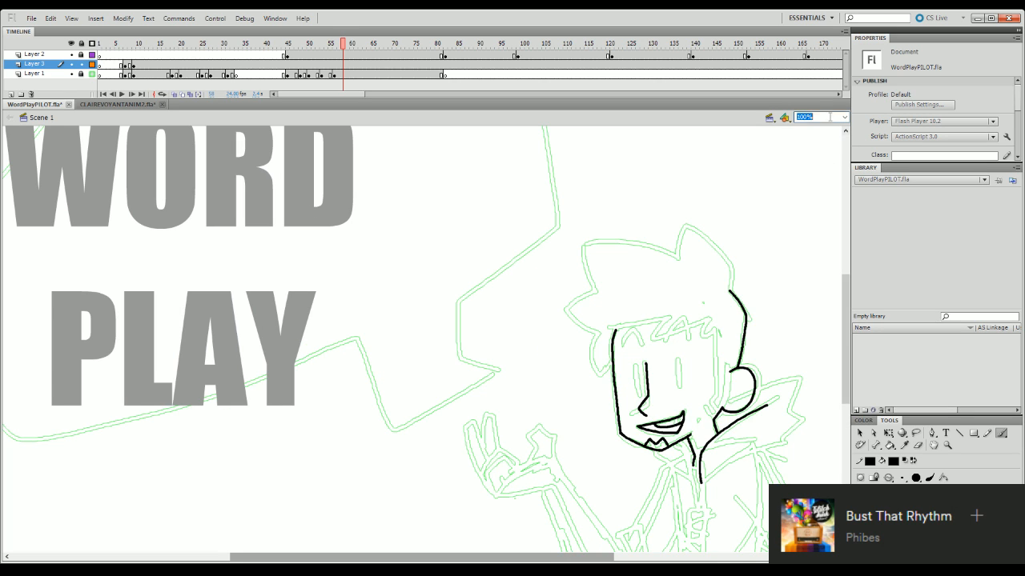
text(120)
key(Return)
drag(532, 557, 622, 558)
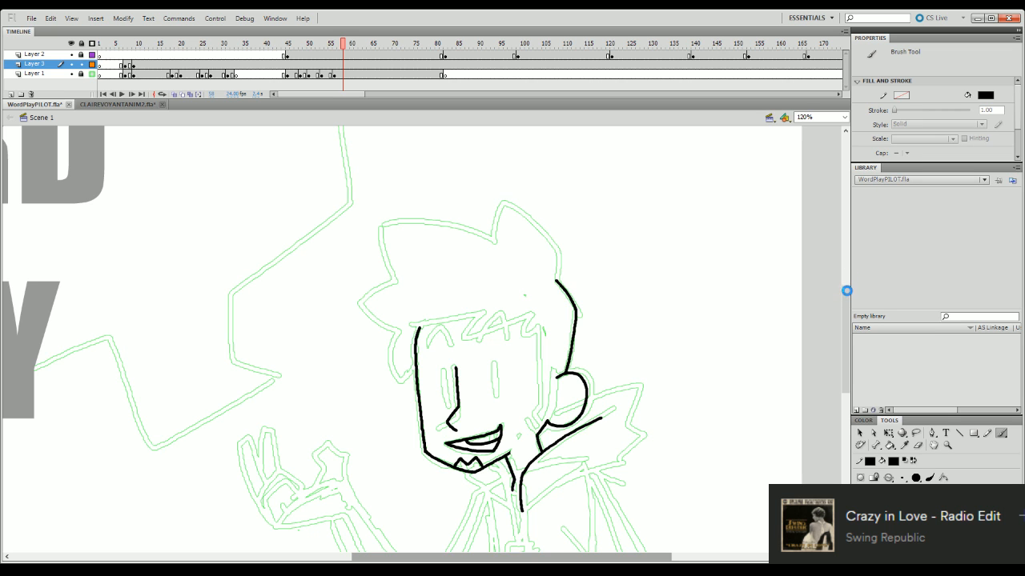
mouse_move(847, 305)
mouse_down()
mouse_move(841, 324)
mouse_move(856, 355)
mouse_move(856, 304)
mouse_up()
drag(556, 276, 552, 241)
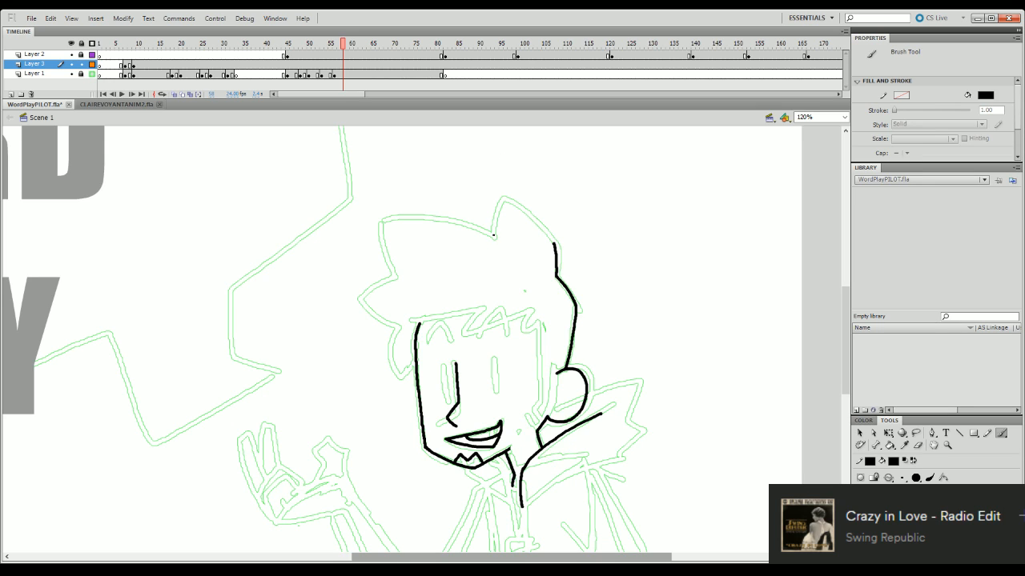
- Ink the top hair spike and its curve down to the back-of-head contour
mouse_move(494, 238)
mouse_down()
mouse_move(505, 198)
mouse_move(498, 204)
mouse_move(548, 237)
mouse_up()
key(ctrl+z)
drag(496, 205, 551, 243)
key(ctrl+z)
drag(496, 205, 550, 244)
key(ctrl+z)
drag(496, 205, 554, 244)
key(ctrl+z)
drag(496, 205, 556, 245)
key(ctrl+z)
mouse_move(494, 206)
mouse_down()
mouse_move(555, 245)
mouse_move(557, 275)
mouse_up()
key(e)
key(b)
- Ink the front hair sweep from the base of the top spike to the pointed front tuft
mouse_move(494, 237)
mouse_down()
mouse_move(464, 227)
mouse_move(369, 236)
mouse_move(393, 276)
mouse_move(363, 317)
mouse_move(394, 326)
mouse_move(389, 357)
mouse_move(400, 370)
mouse_move(415, 362)
mouse_up()
key(ctrl+z)
key(ctrl+z)
key(ctrl+z)
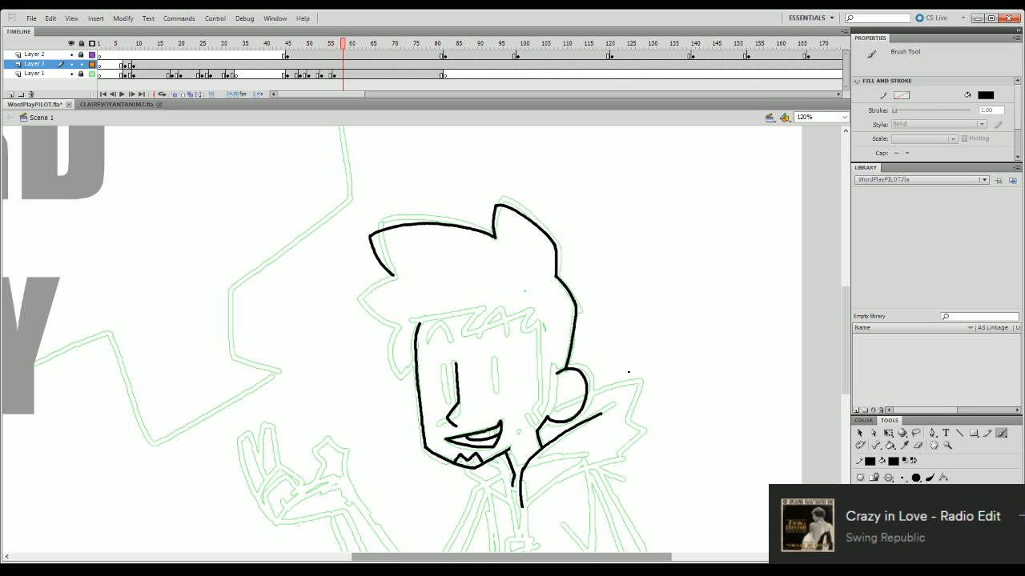
- Ink the second pointed hair tuft below the front one, ending beside the forehead
drag(393, 277, 359, 306)
key(ctrl+z)
mouse_move(393, 277)
mouse_down()
mouse_move(355, 312)
mouse_move(381, 283)
mouse_move(355, 308)
mouse_move(373, 321)
mouse_move(386, 309)
mouse_move(374, 327)
mouse_move(386, 333)
mouse_move(368, 321)
mouse_move(393, 330)
mouse_move(356, 309)
mouse_move(395, 330)
mouse_up()
key(ctrl+z)
key(ctrl+z)
key(ctrl+z)
- Ink the fringe line slanting across the forehead from the top of the face outline
drag(405, 324, 473, 312)
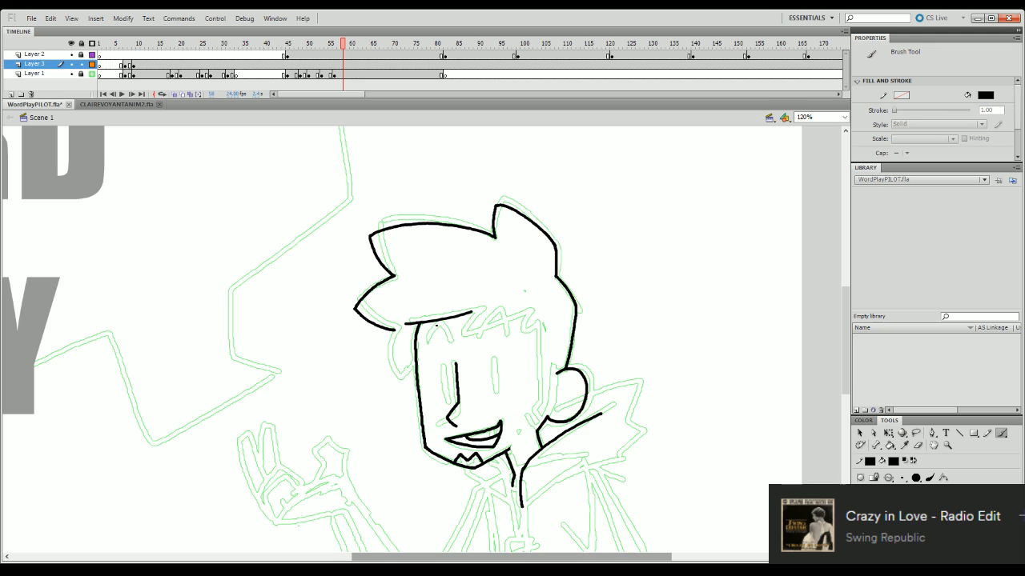
key(ctrl+z)
drag(405, 324, 469, 314)
key(ctrl+z)
drag(403, 324, 483, 306)
- Ink the small hair tuft hanging beside the face below the second front tuft
mouse_move(393, 330)
mouse_down()
mouse_move(401, 375)
mouse_move(415, 358)
mouse_up()
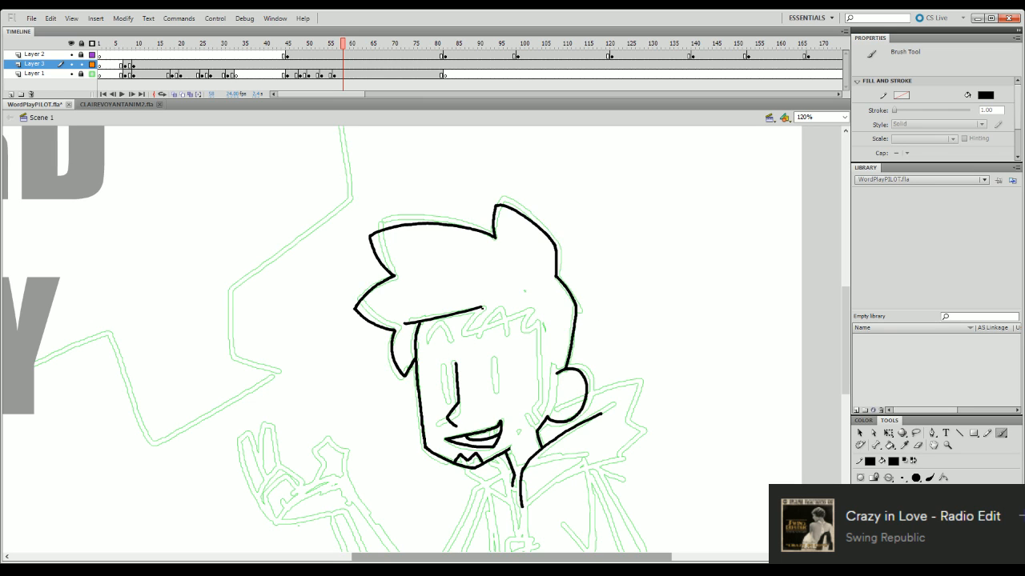
mouse_move(483, 306)
mouse_down()
mouse_move(469, 324)
mouse_move(513, 312)
mouse_up()
key(ctrl+z)
key(ctrl+z)
mouse_move(392, 333)
mouse_down()
mouse_move(385, 364)
mouse_move(417, 356)
mouse_move(388, 360)
mouse_move(396, 373)
mouse_move(416, 361)
mouse_up()
key(ctrl+z)
key(ctrl+z)
key(ctrl+z)
mouse_move(394, 330)
mouse_down()
mouse_move(384, 365)
mouse_move(413, 358)
mouse_up()
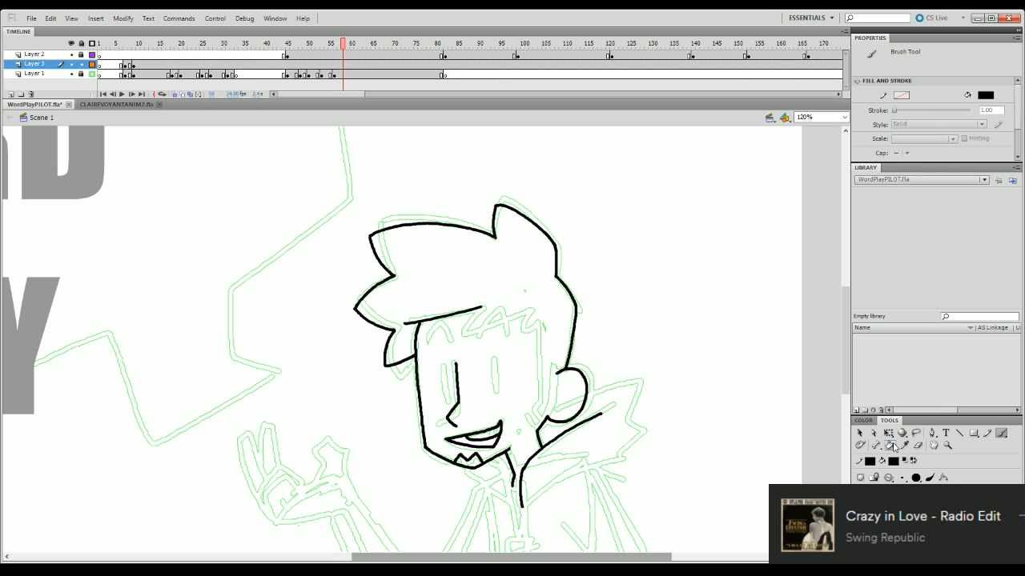
- Taper the start of the fringe line with the Eraser and ink the first zigzag notch of the fringe
click(917, 445)
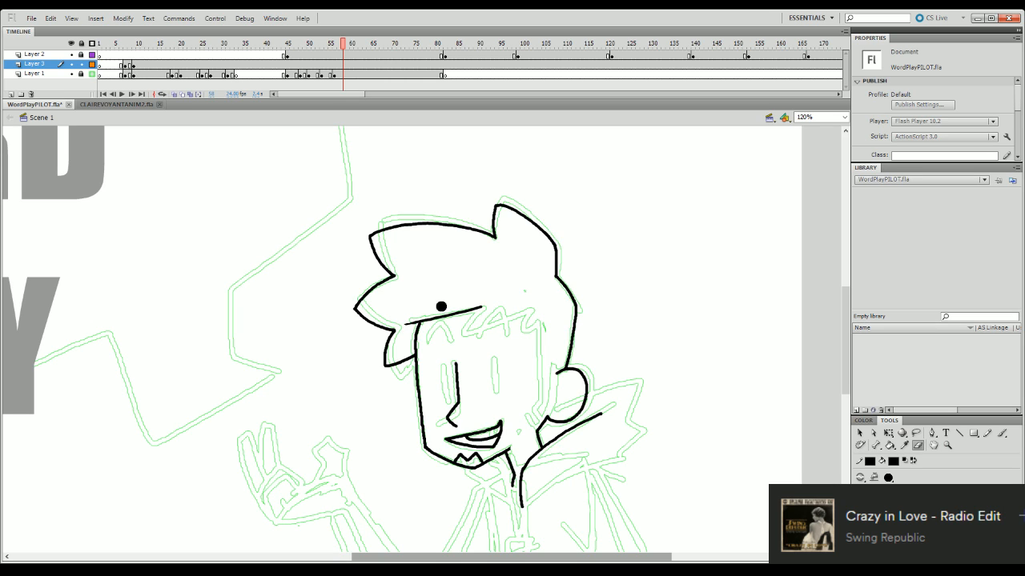
key(b)
mouse_move(483, 307)
mouse_down()
mouse_move(460, 325)
mouse_move(533, 308)
mouse_move(471, 313)
mouse_move(460, 324)
mouse_move(534, 306)
mouse_up()
key(ctrl+z)
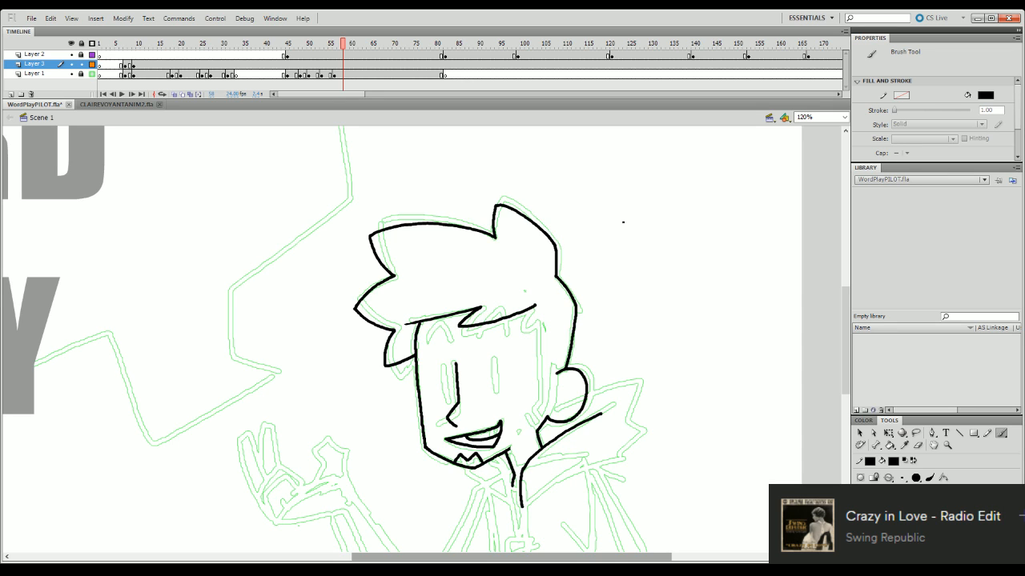
- Trim the end of the fringe stroke with the Eraser and ink a second, smaller notch at its end
key(e)
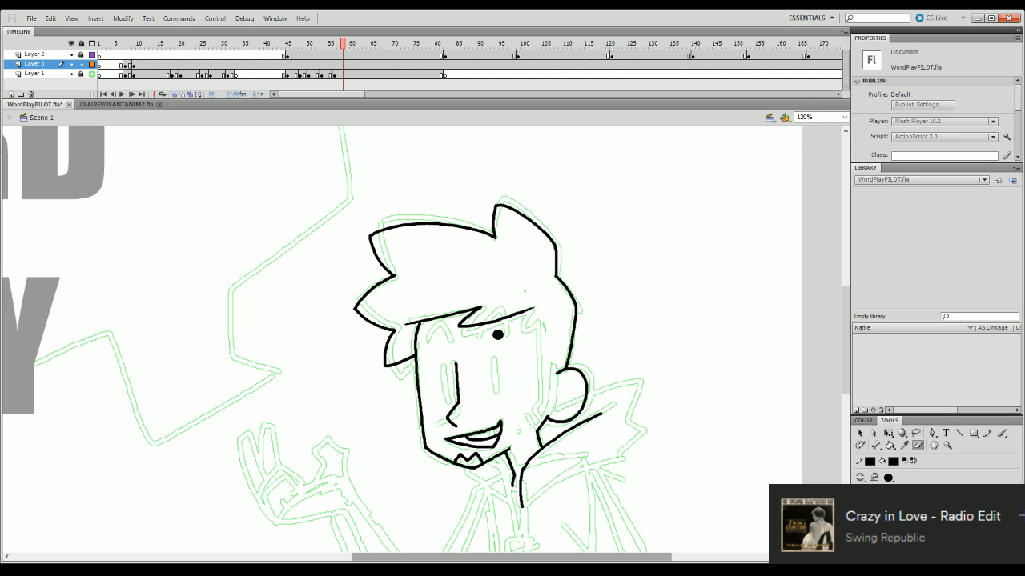
mouse_move(497, 328)
mouse_down()
mouse_move(537, 305)
mouse_move(502, 318)
mouse_move(537, 306)
mouse_move(524, 338)
mouse_move(538, 321)
mouse_move(539, 374)
mouse_up()
key(b)
key(ctrl+z)
- Ink the sideburn's front edge from the fringe down to the jaw and its rear edge along the ear
key(ctrl+z)
key(ctrl+z)
key(ctrl+z)
key(ctrl+z)
key(ctrl+z)
key(ctrl+z)
drag(539, 322, 537, 416)
key(ctrl+z)
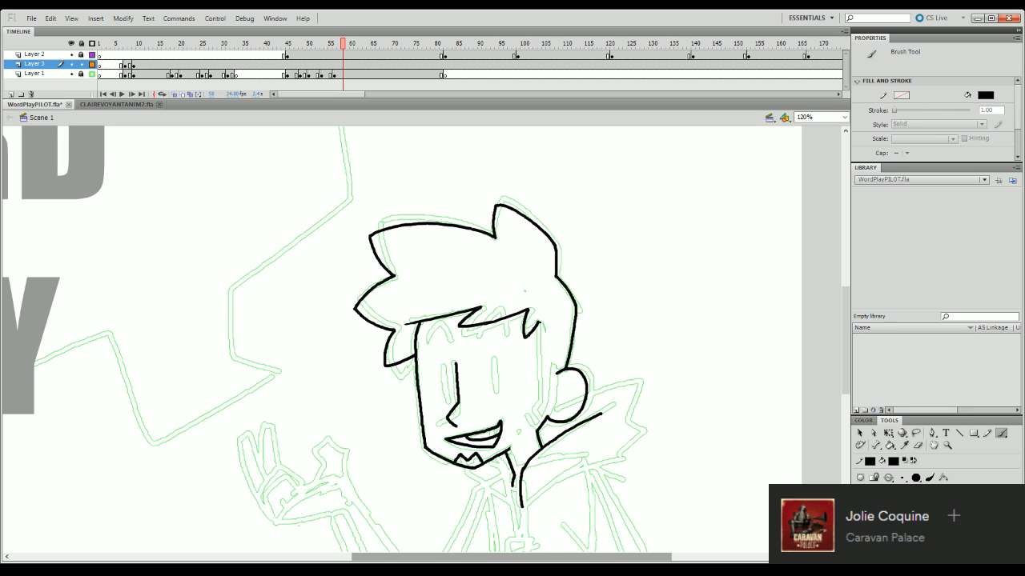
drag(539, 322, 538, 418)
drag(555, 374, 546, 417)
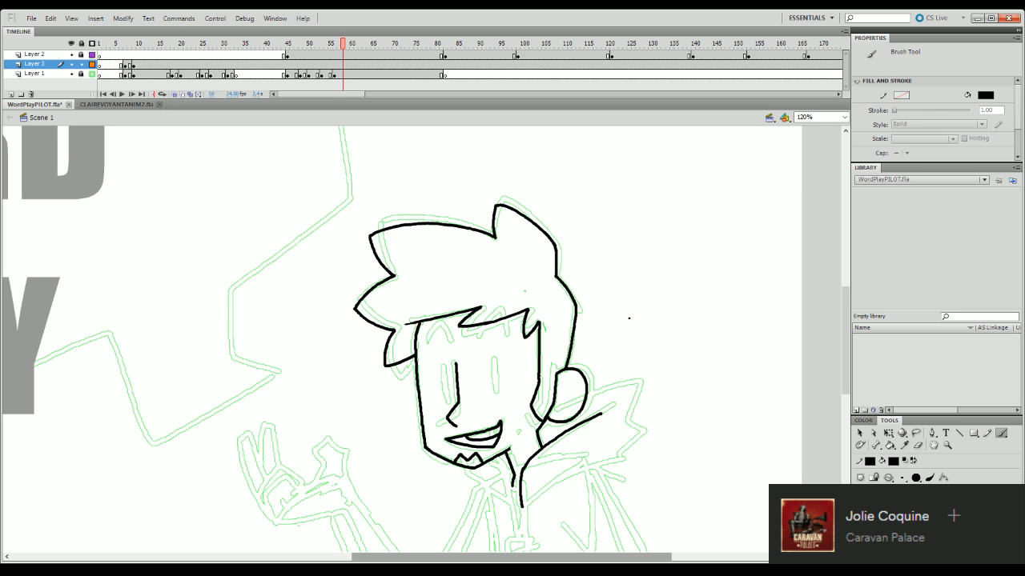
- Ink the collar's pointed front corner and its lower edge toward the shoulder
drag(848, 321, 850, 376)
key(b)
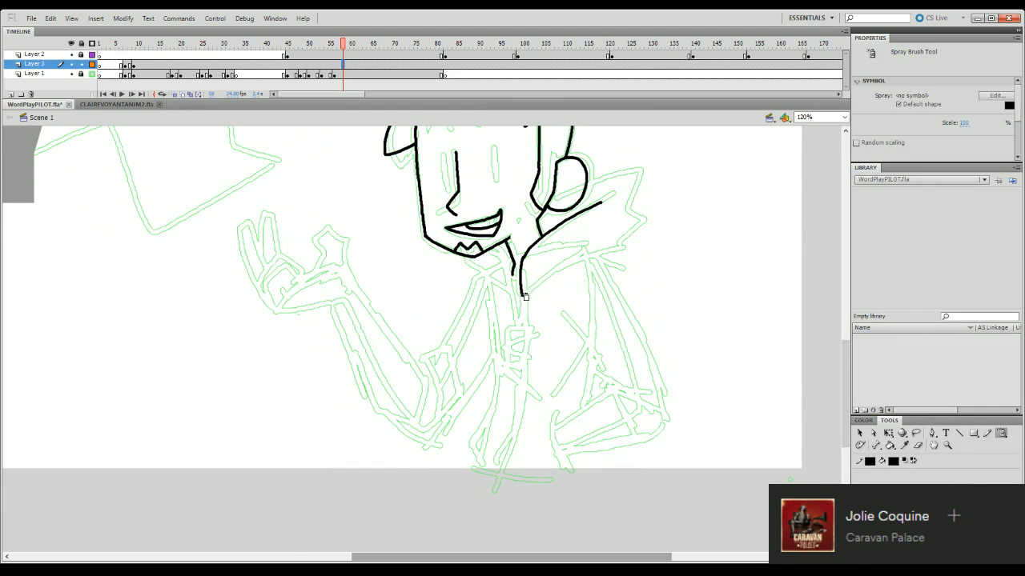
key(b)
drag(523, 296, 579, 253)
key(ctrl+z)
mouse_move(523, 296)
mouse_down()
mouse_move(578, 253)
mouse_move(530, 293)
mouse_move(537, 277)
mouse_move(590, 248)
mouse_up()
key(ctrl+z)
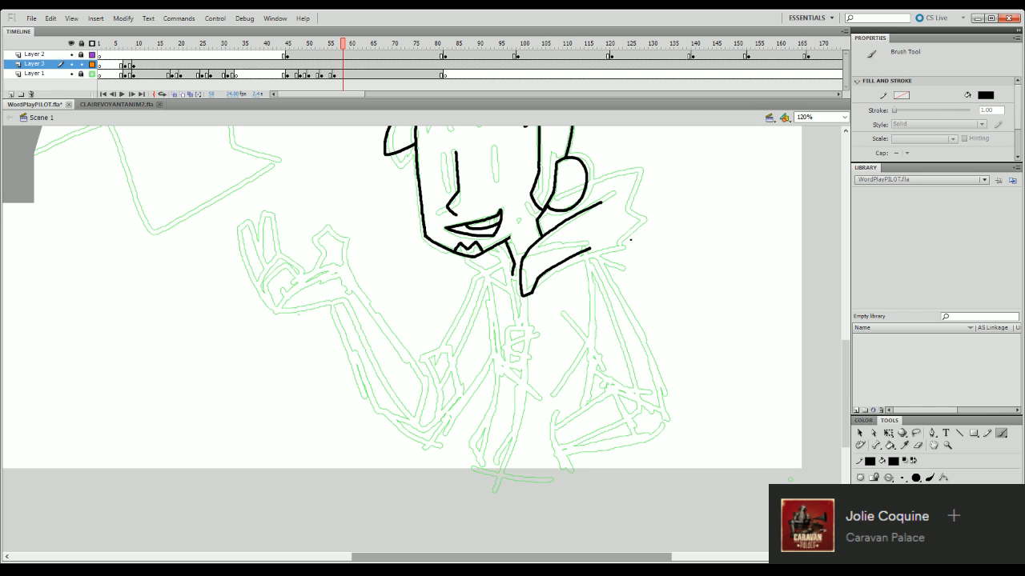
drag(847, 384, 853, 353)
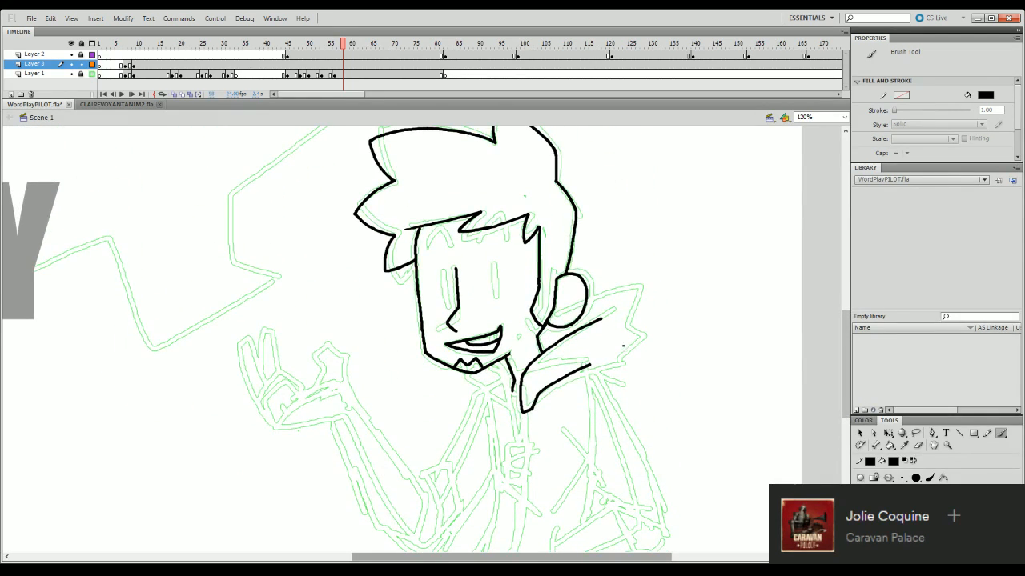
- Undo the collar's lower edge and re-ink its front tip as a short flat corner
key(ctrl+z)
drag(522, 412, 533, 412)
key(ctrl+z)
key(ctrl+z)
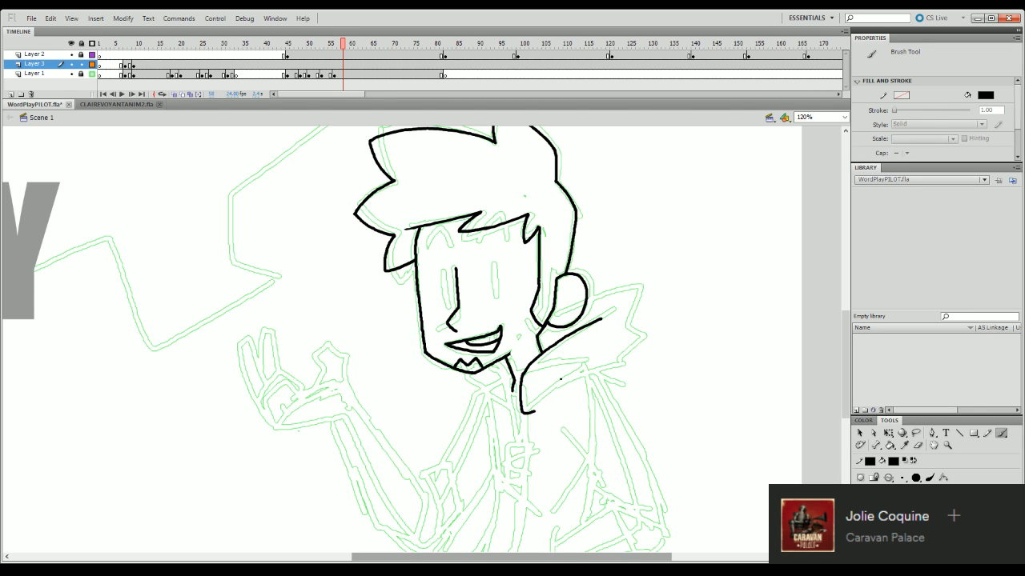
- Try several strokes for the collar's lower edge from the front tip up toward the shoulder
drag(536, 411, 582, 365)
key(ctrl+z)
key(ctrl+z)
mouse_move(535, 411)
mouse_down()
mouse_move(542, 387)
mouse_move(596, 353)
mouse_up()
key(ctrl+z)
drag(535, 411, 605, 347)
key(ctrl+z)
drag(537, 410, 581, 373)
key(ctrl+z)
drag(534, 413, 609, 354)
key(ctrl+z)
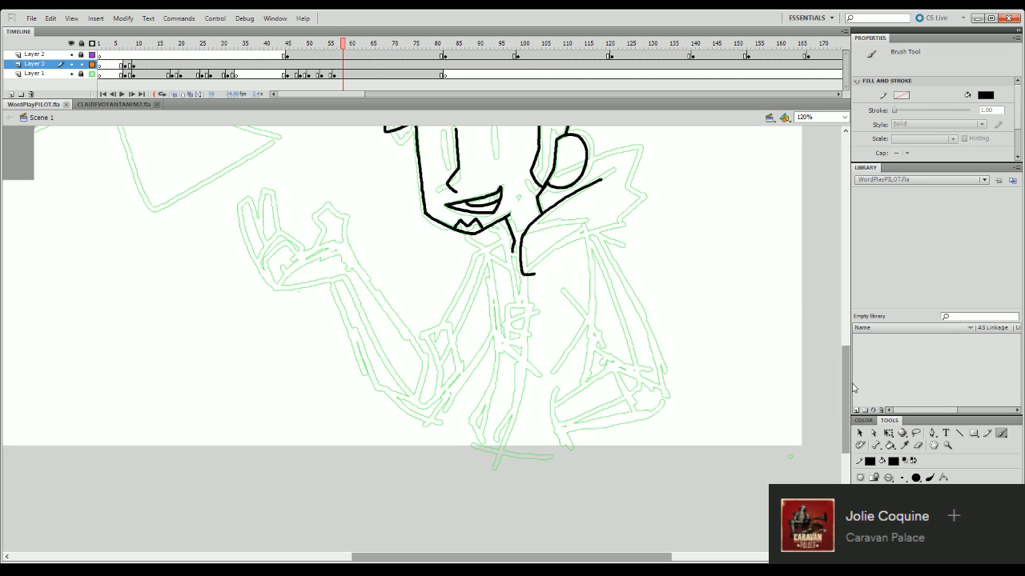
- Ink three short diagonal hatch marks on the jaw just in front of the ear
drag(846, 388, 852, 351)
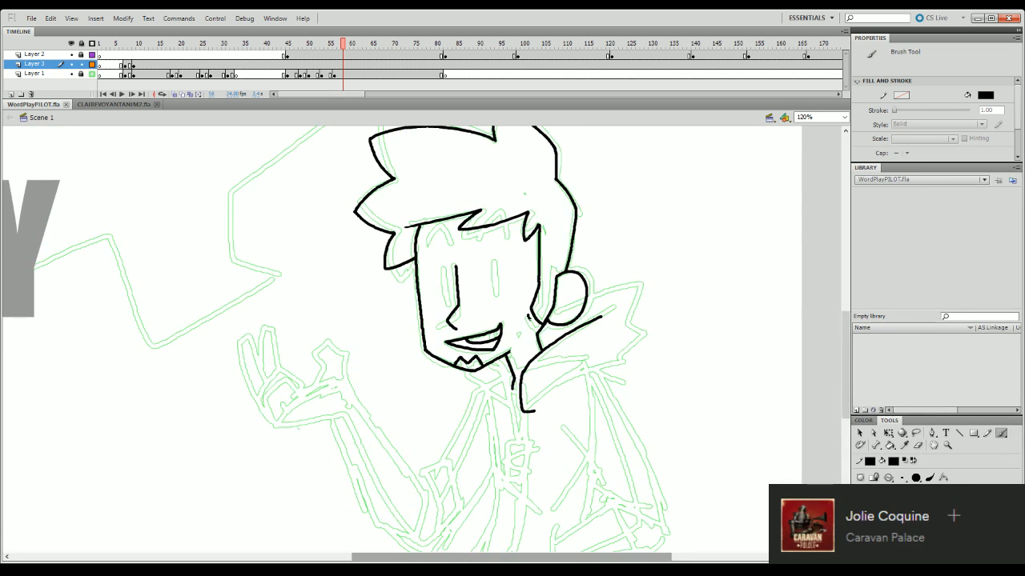
mouse_move(528, 317)
mouse_down()
mouse_move(540, 337)
mouse_move(535, 329)
mouse_up()
key(ctrl+z)
key(ctrl+z)
key(ctrl+z)
key(ctrl+z)
- Ink the inner neckline down to the collar tip and the collar's lower edge out to a rounded shoulder corner
mouse_move(846, 349)
mouse_down()
mouse_move(848, 376)
mouse_move(852, 355)
mouse_up()
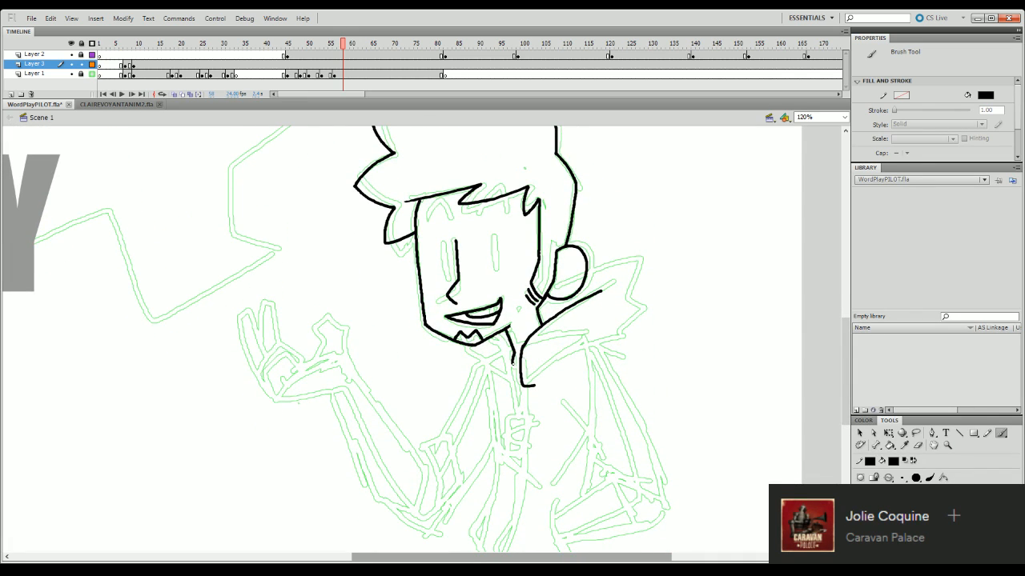
mouse_move(505, 346)
mouse_down()
mouse_move(519, 386)
mouse_move(507, 387)
mouse_move(590, 342)
mouse_up()
key(ctrl+z)
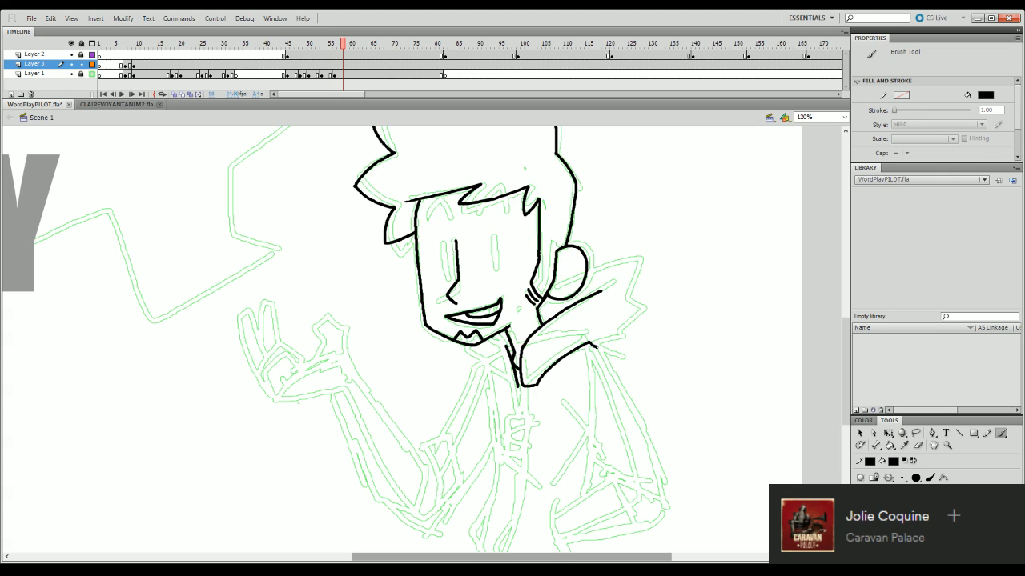
drag(602, 349, 601, 347)
key(ctrl+z)
- Try to ink the upper edge of the bent forearm below the shoulder
mouse_move(847, 347)
mouse_down()
mouse_move(851, 392)
mouse_move(851, 359)
mouse_up()
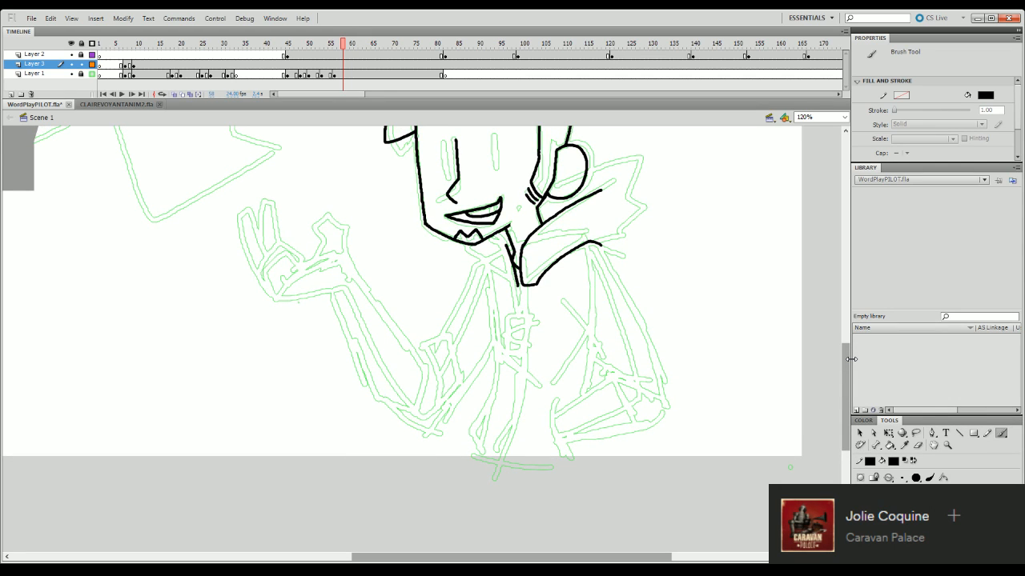
mouse_move(846, 365)
mouse_down()
mouse_move(850, 393)
mouse_move(851, 370)
mouse_up()
drag(555, 380, 601, 355)
key(ctrl+z)
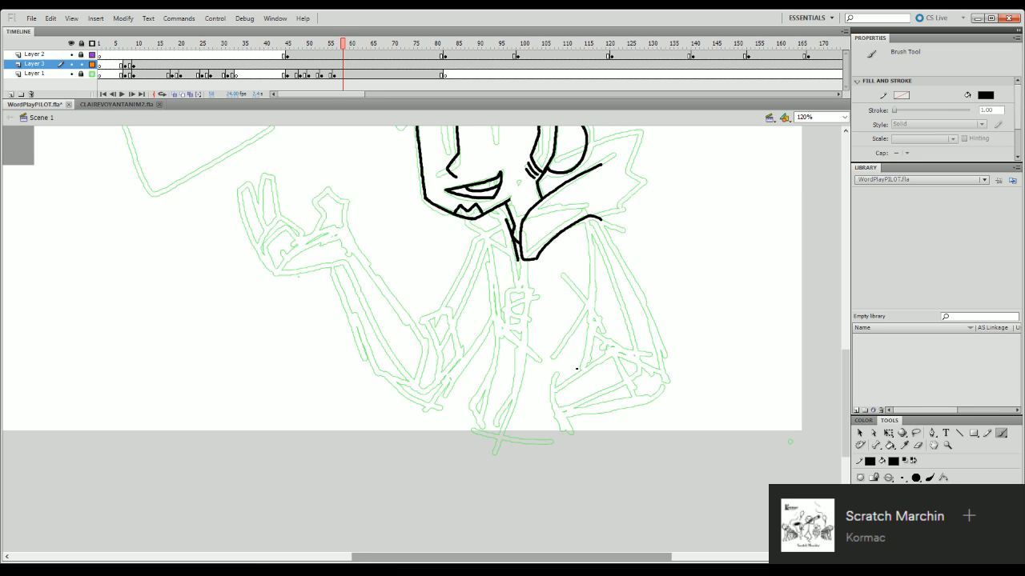
- Ink the sleeve's curved cuff edge at the bent elbow and the fold line running back from its tip
mouse_move(846, 374)
mouse_down()
mouse_move(852, 351)
mouse_move(856, 412)
mouse_move(854, 384)
mouse_up()
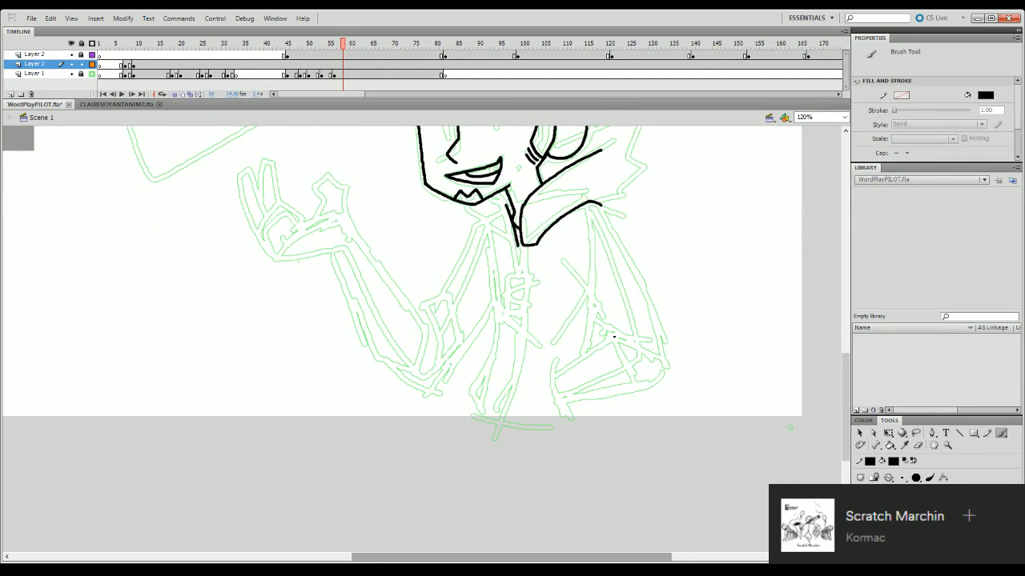
drag(607, 339, 637, 387)
key(ctrl+z)
mouse_move(606, 338)
mouse_down()
mouse_move(639, 384)
mouse_move(624, 347)
mouse_move(639, 387)
mouse_up()
key(ctrl+z)
mouse_move(605, 338)
mouse_down()
mouse_move(644, 323)
mouse_move(658, 335)
mouse_move(613, 332)
mouse_move(646, 334)
mouse_up()
key(ctrl+z)
key(ctrl+z)
key(ctrl+z)
key(ctrl+z)
key(ctrl+z)
- Ink the sleeve's outer edge from the shoulder down to the elbow and round it into the cuff
mouse_move(602, 208)
mouse_down()
mouse_move(642, 274)
mouse_move(663, 343)
mouse_up()
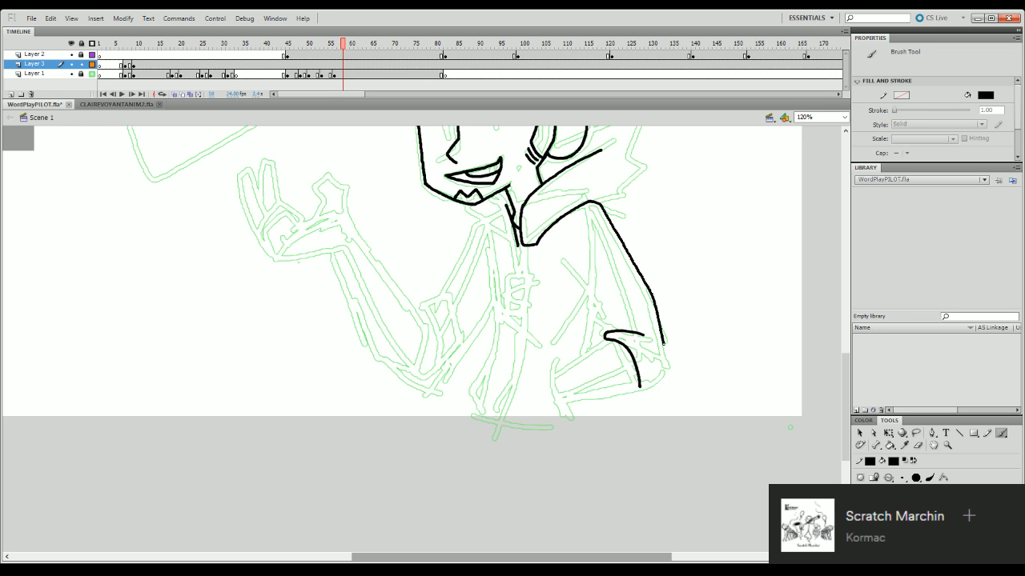
key(ctrl+z)
mouse_move(602, 206)
mouse_down()
mouse_move(664, 338)
mouse_move(665, 375)
mouse_move(643, 389)
mouse_up()
key(ctrl+z)
mouse_move(663, 339)
mouse_down()
mouse_move(666, 373)
mouse_move(642, 387)
mouse_up()
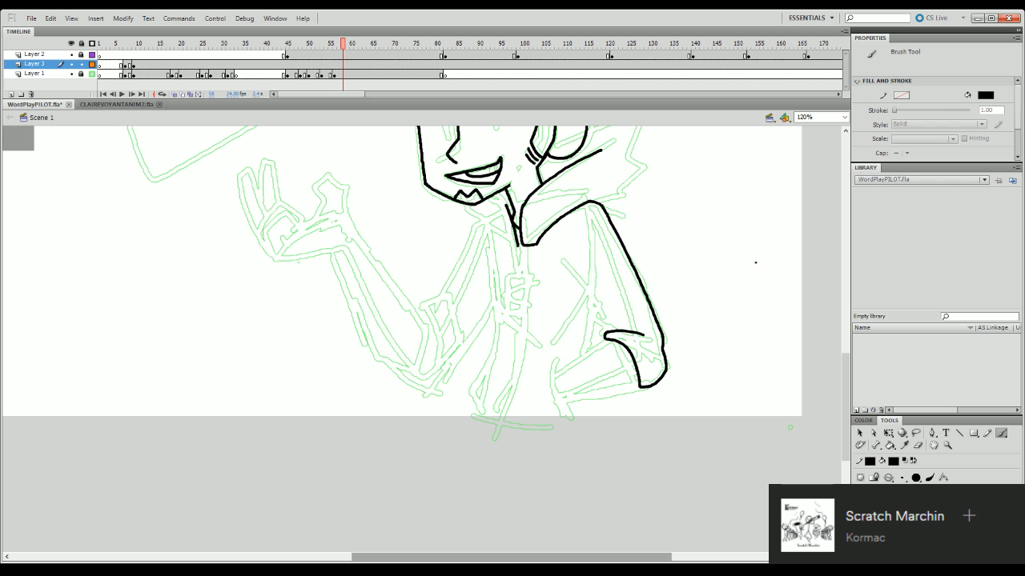
- Ink the raised collar's back outline from behind the ear down to a small notch at the shoulder
drag(845, 383, 854, 336)
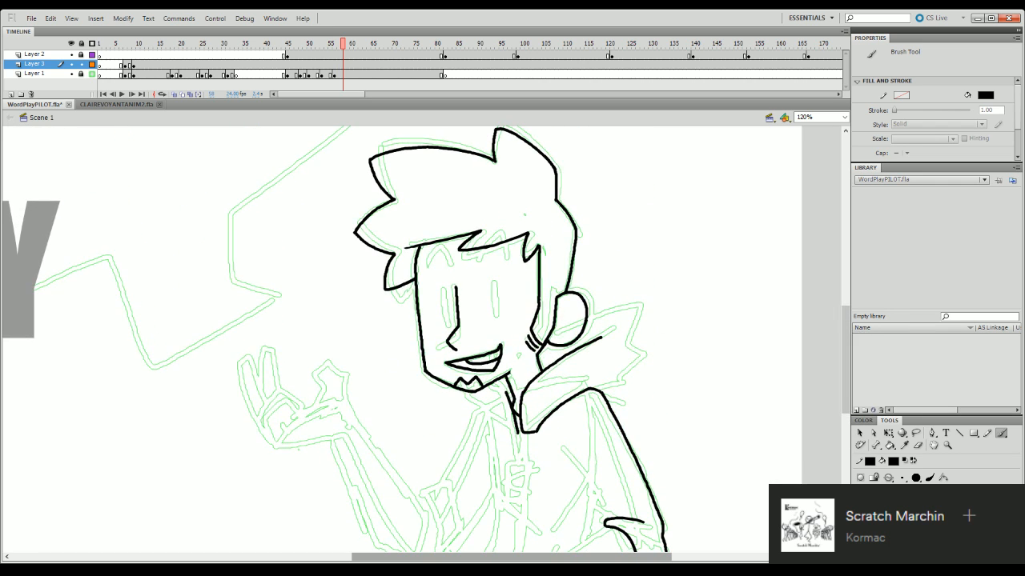
mouse_move(587, 320)
mouse_down()
mouse_move(629, 329)
mouse_move(620, 325)
mouse_move(627, 354)
mouse_move(612, 382)
mouse_up()
key(ctrl+z)
key(ctrl+z)
mouse_move(587, 318)
mouse_down()
mouse_move(629, 327)
mouse_move(605, 320)
mouse_move(629, 341)
mouse_move(610, 403)
mouse_up()
key(ctrl+z)
scroll(829, 359, down, 5)
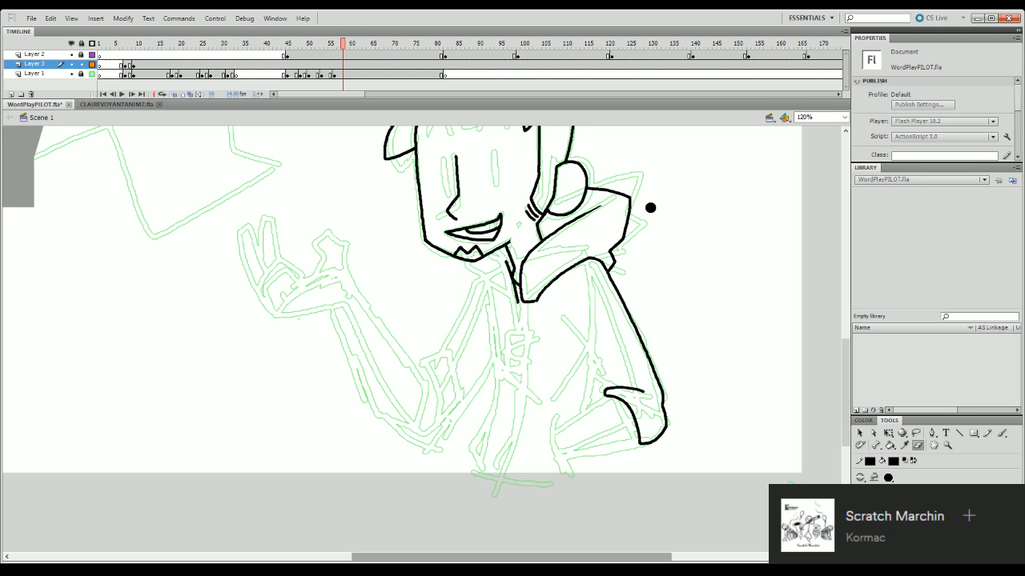
- Ink the curved inner-ear detail with the Brush tool
key(b)
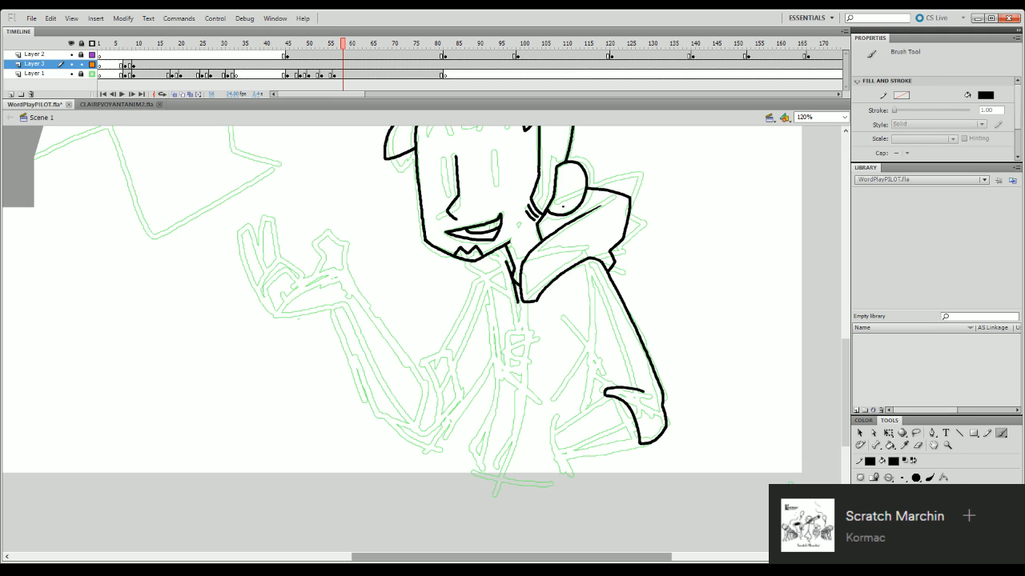
mouse_move(563, 206)
mouse_down()
mouse_move(569, 171)
mouse_move(574, 194)
mouse_move(560, 202)
mouse_move(573, 190)
mouse_move(568, 197)
mouse_up()
key(ctrl+z)
key(ctrl+z)
key(ctrl+z)
scroll(830, 382, up, 3)
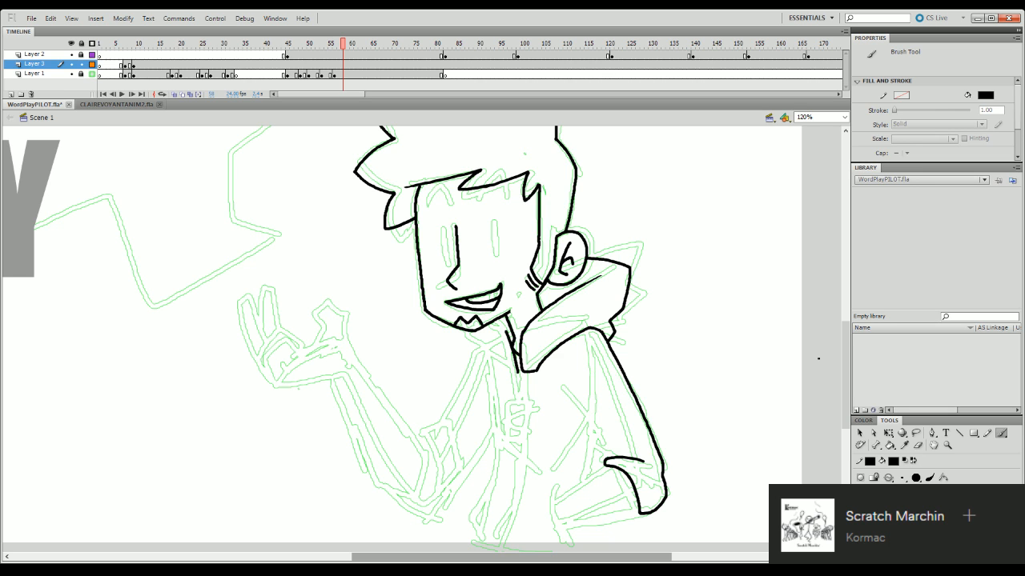
- Ink the sleeve's inner edge from the chest to the elbow and add a short crease above the cuff fold
drag(846, 370, 848, 397)
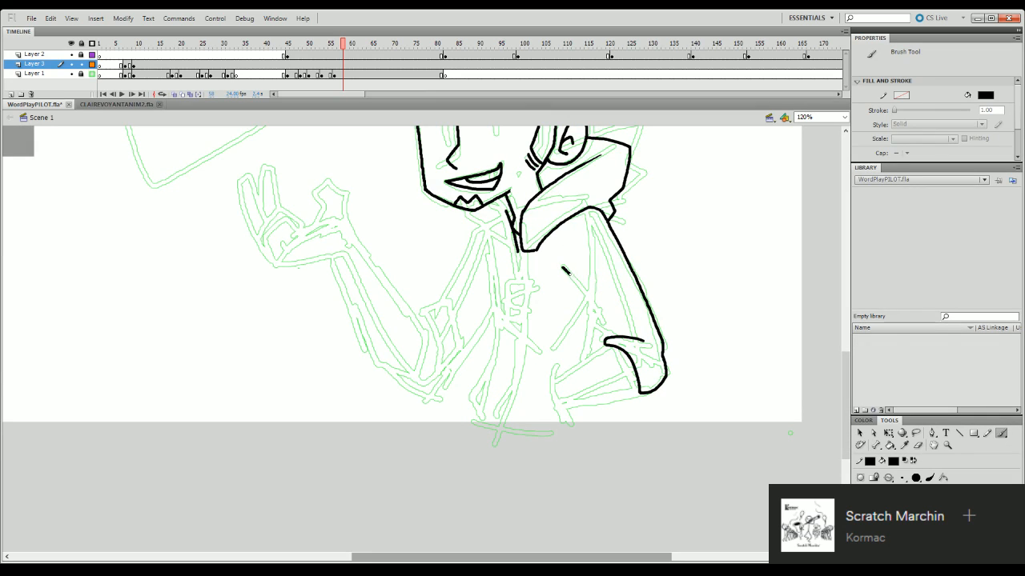
drag(565, 271, 600, 311)
key(ctrl+z)
drag(563, 266, 609, 333)
click(918, 445)
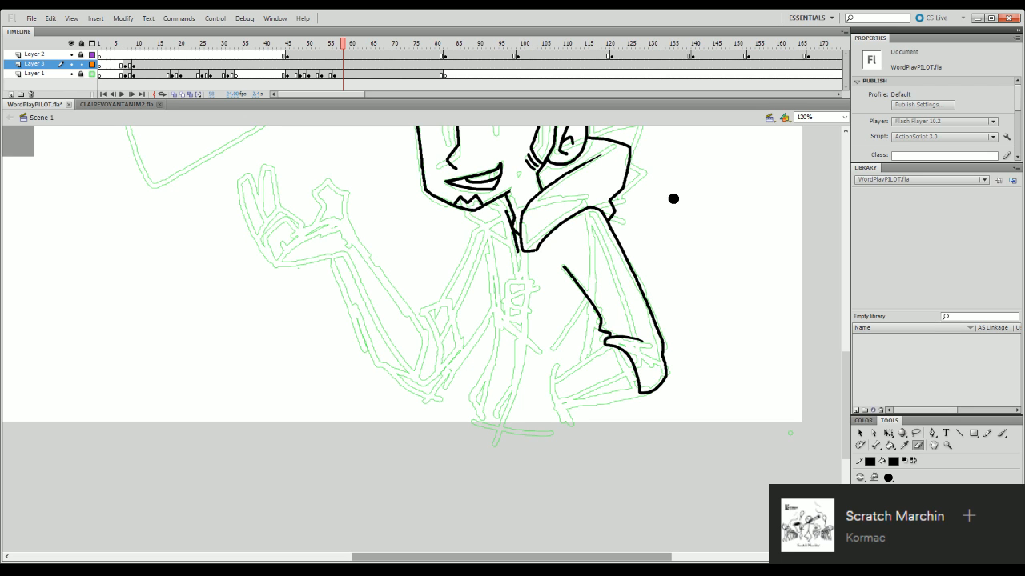
drag(847, 376, 847, 389)
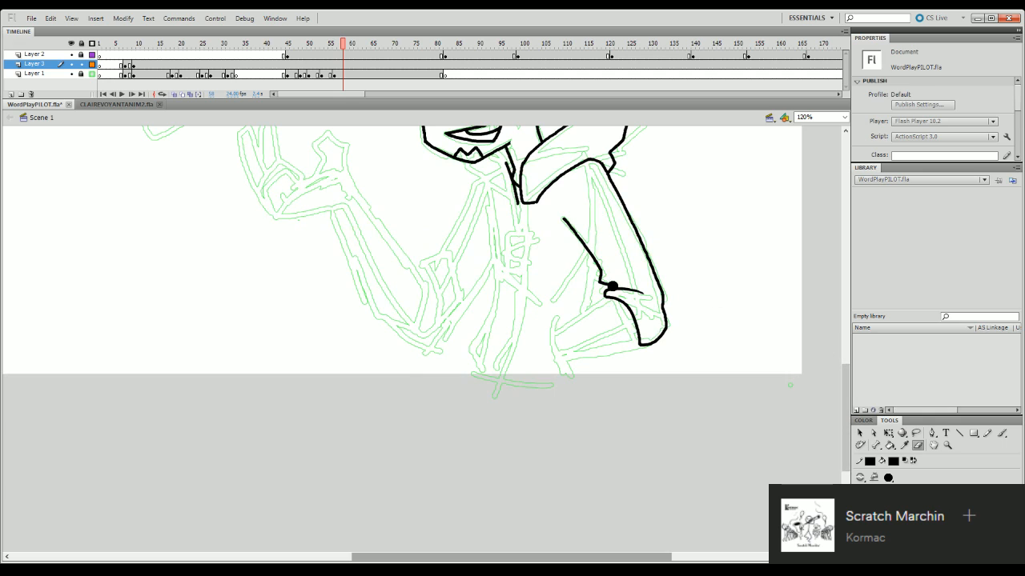
drag(612, 285, 623, 280)
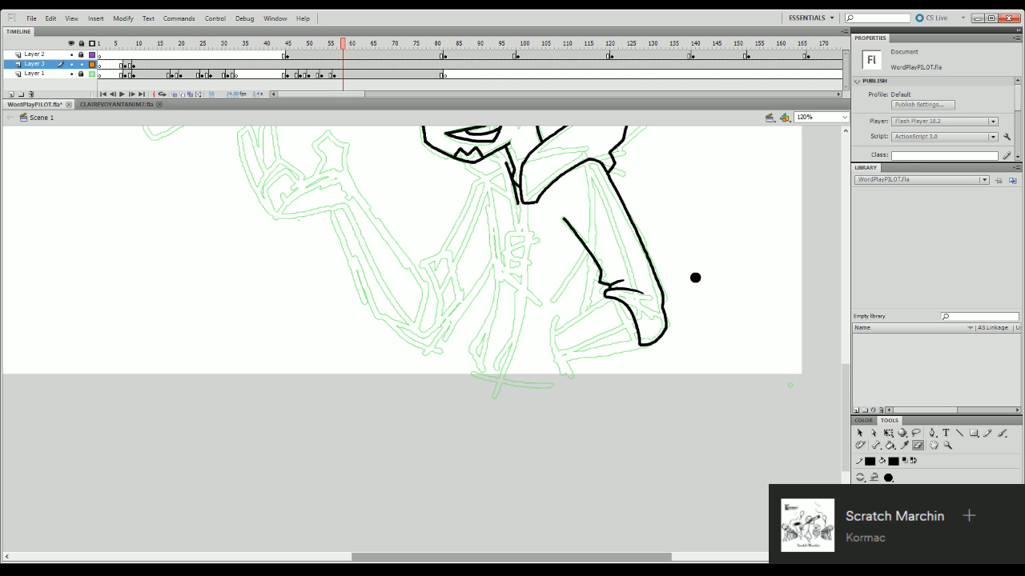
- Try to ink the upper and lower edges of the forearm extending from the cuff
mouse_move(851, 377)
mouse_down()
mouse_move(851, 345)
mouse_move(851, 379)
mouse_up()
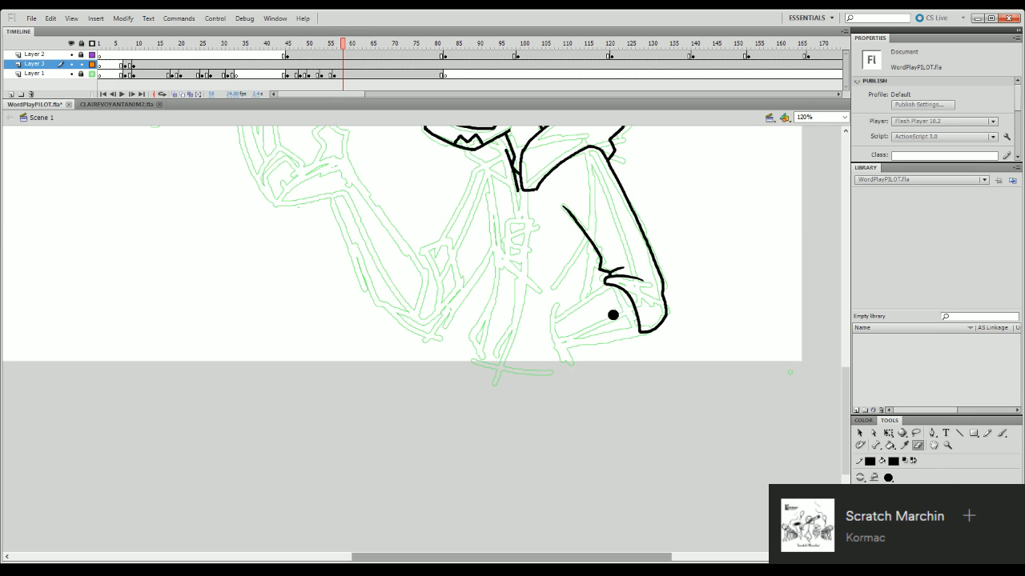
key(b)
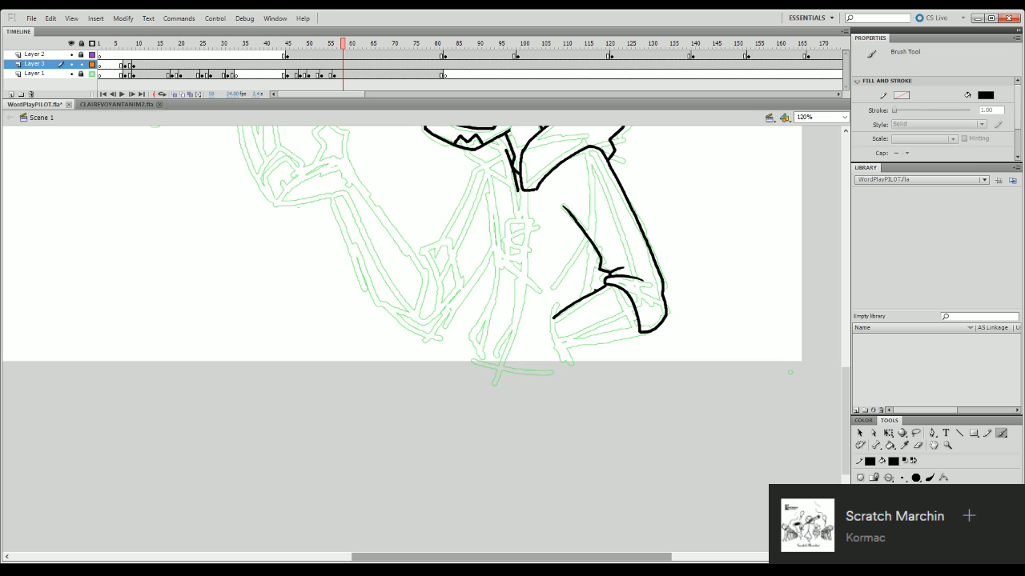
drag(590, 294, 557, 317)
key(ctrl+z)
mouse_move(846, 382)
mouse_down()
mouse_move(846, 402)
mouse_move(847, 380)
mouse_up()
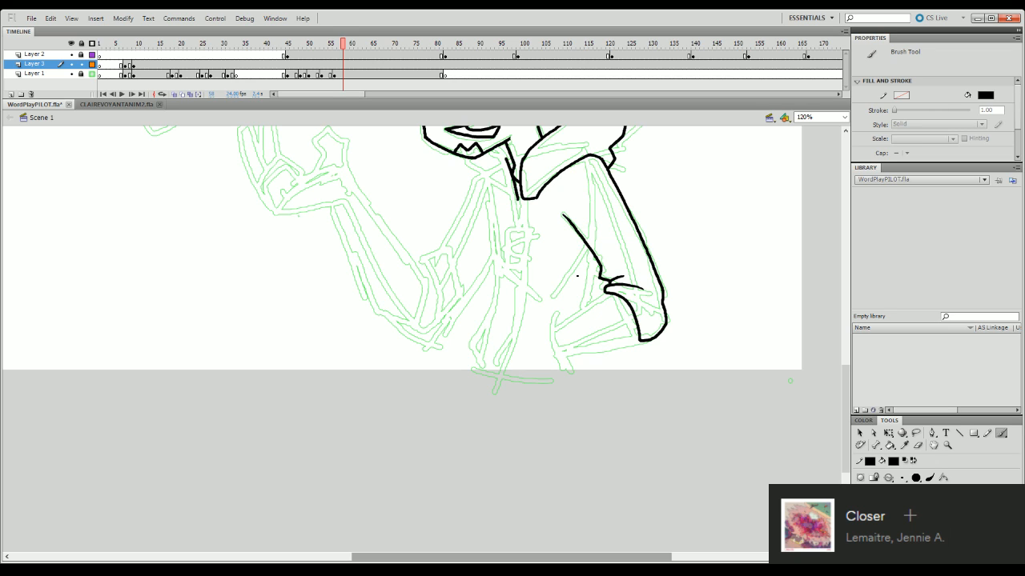
mouse_move(554, 322)
mouse_down()
mouse_move(605, 291)
mouse_move(557, 322)
mouse_up()
key(ctrl+z)
key(ctrl+z)
drag(638, 339, 569, 353)
- Try to ink the torso's side line below the inner edge of the sleeve
key(ctrl+z)
key(ctrl+z)
key(ctrl+z)
drag(593, 253, 584, 305)
key(ctrl+z)
key(ctrl+z)
key(ctrl+z)
- Ink the neck's front edge below the chin and the short collar line beside it
drag(851, 402, 858, 366)
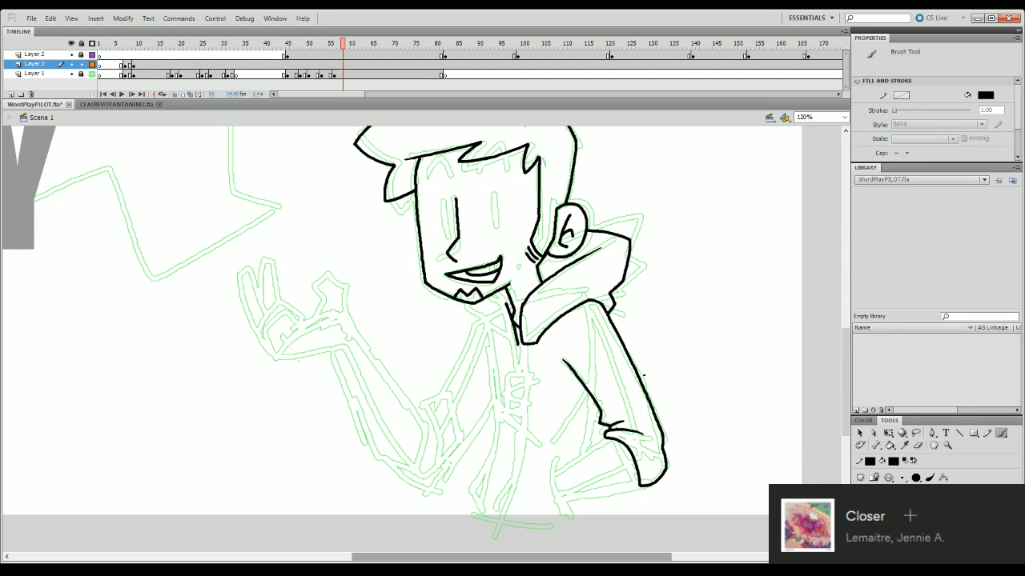
mouse_move(495, 295)
mouse_down()
mouse_move(508, 306)
mouse_move(473, 322)
mouse_up()
key(ctrl+z)
- Ink the torso's long front edge from below the neck to the waist and past the bottom of the stage
key(ctrl+z)
mouse_move(846, 409)
mouse_down()
mouse_move(847, 461)
mouse_move(846, 416)
mouse_up()
drag(489, 286, 495, 385)
key(ctrl+z)
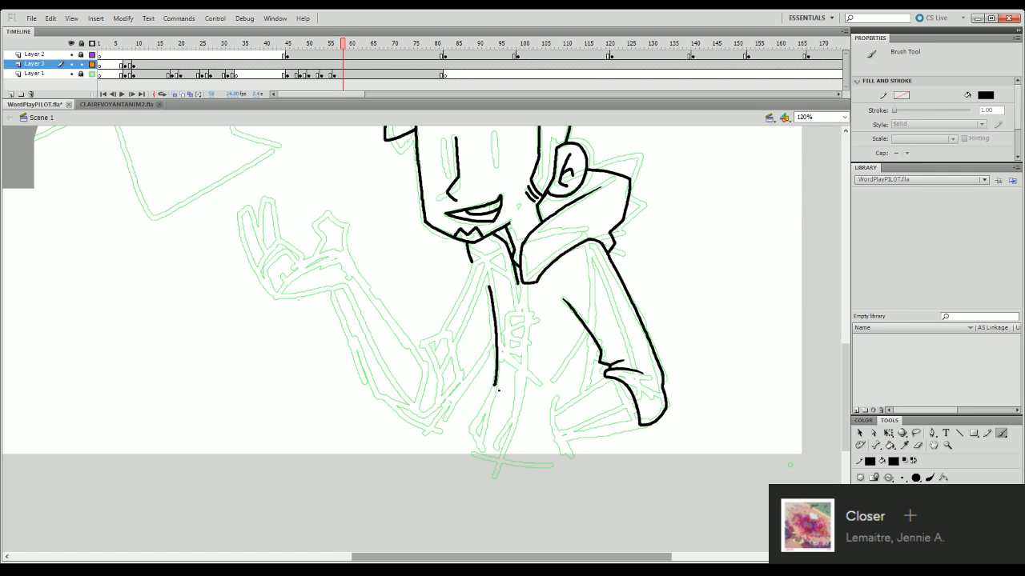
drag(493, 385, 472, 432)
key(ctrl+z)
mouse_move(493, 384)
mouse_down()
mouse_move(469, 428)
mouse_move(481, 463)
mouse_up()
- Try to ink the torso's side line and both edges of the forearm coming out of the cuff
drag(594, 340, 593, 397)
key(ctrl+z)
key(ctrl+z)
scroll(842, 373, down, 3)
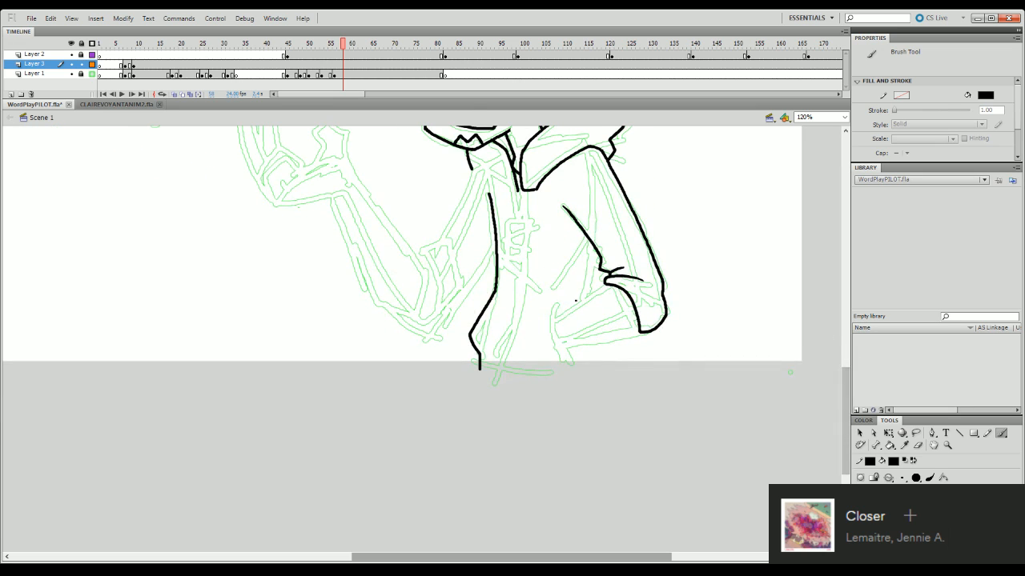
drag(554, 313, 607, 283)
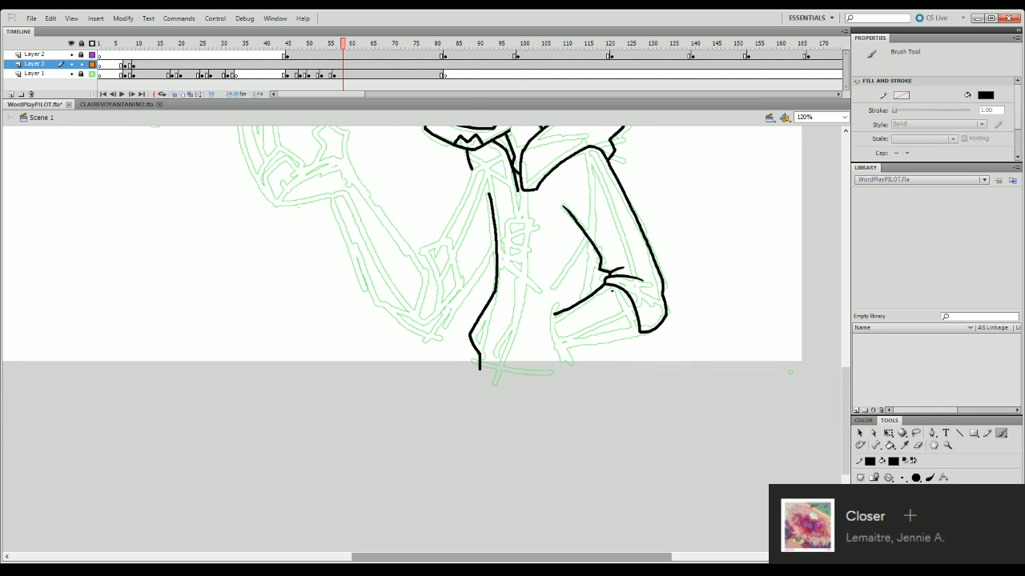
drag(562, 346, 634, 332)
key(ctrl+z)
key(ctrl+z)
- Ink the cord hanging from the collar tip and the rectangular tag at its end
drag(845, 405, 842, 368)
drag(522, 243, 519, 273)
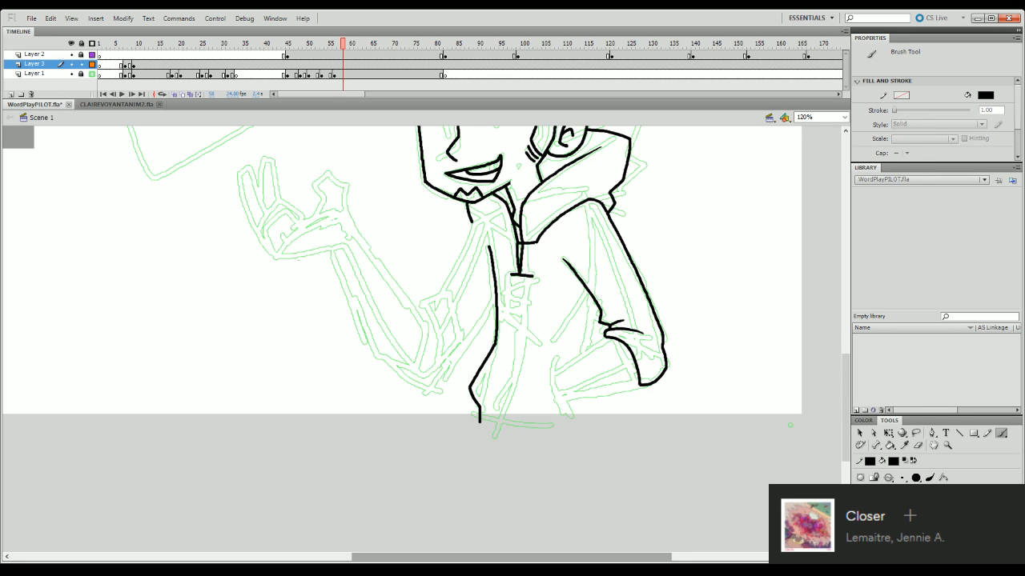
mouse_move(507, 275)
mouse_down()
mouse_move(532, 276)
mouse_move(522, 313)
mouse_move(507, 290)
mouse_move(507, 310)
mouse_move(525, 312)
mouse_up()
key(q)
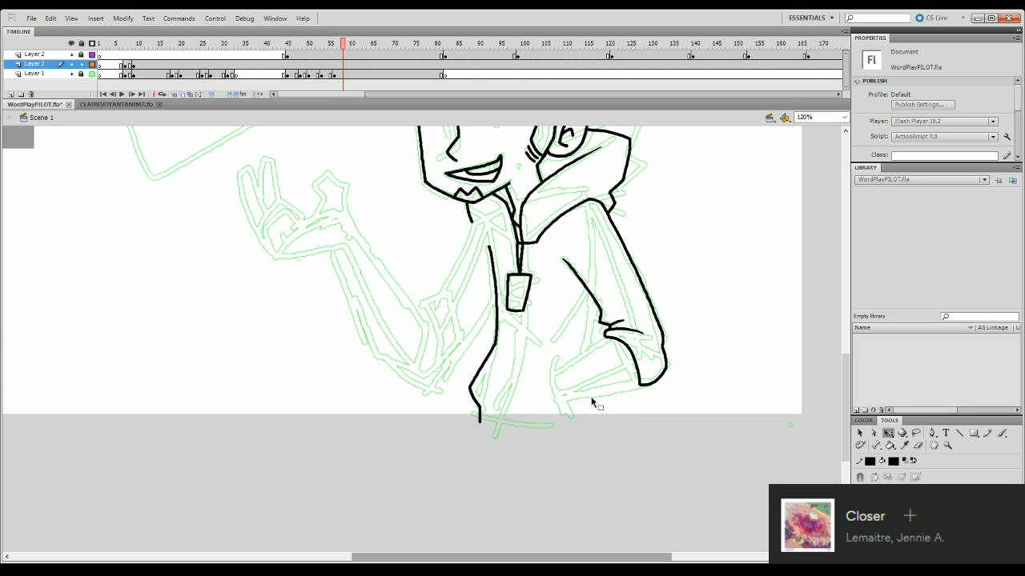
- Try to ink a short stroke at the sleeve fold just above the cuff
key(b)
drag(602, 317, 610, 302)
key(ctrl+z)
key(ctrl+z)
key(ctrl+z)
key(ctrl+z)
key(ctrl+z)
key(ctrl+z)
key(ctrl+z)
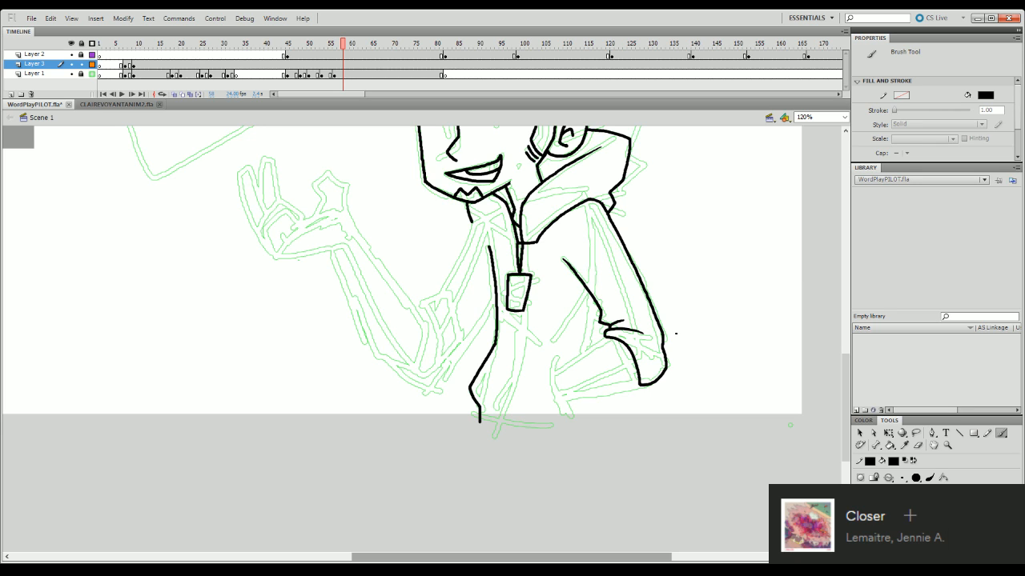
- Try to ink the upper edge of the forearm running from the pocket up to the cuff
scroll(813, 318, down, 3)
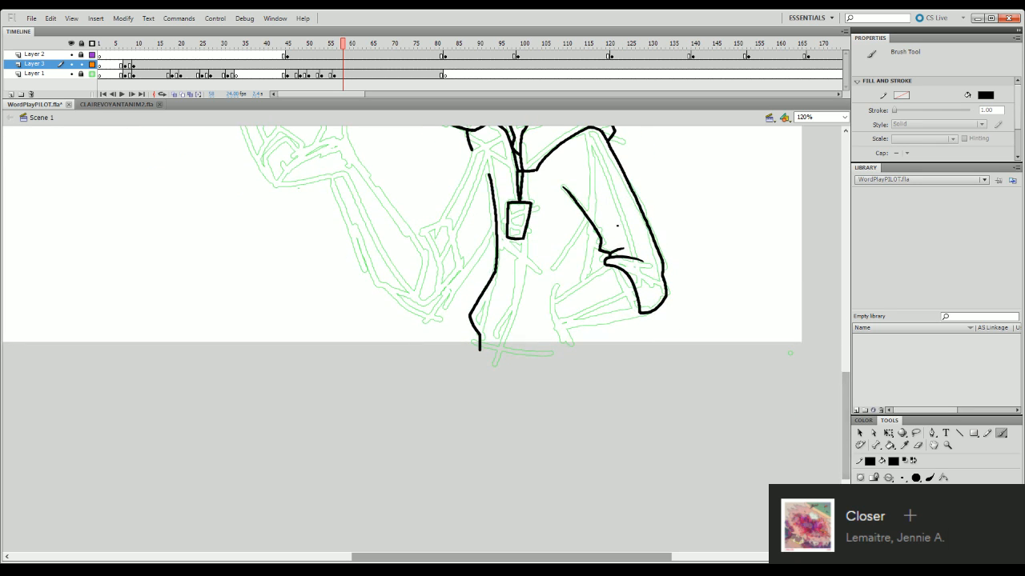
drag(556, 294, 602, 266)
key(ctrl+z)
key(ctrl+z)
drag(556, 293, 605, 267)
key(ctrl+z)
drag(555, 293, 609, 265)
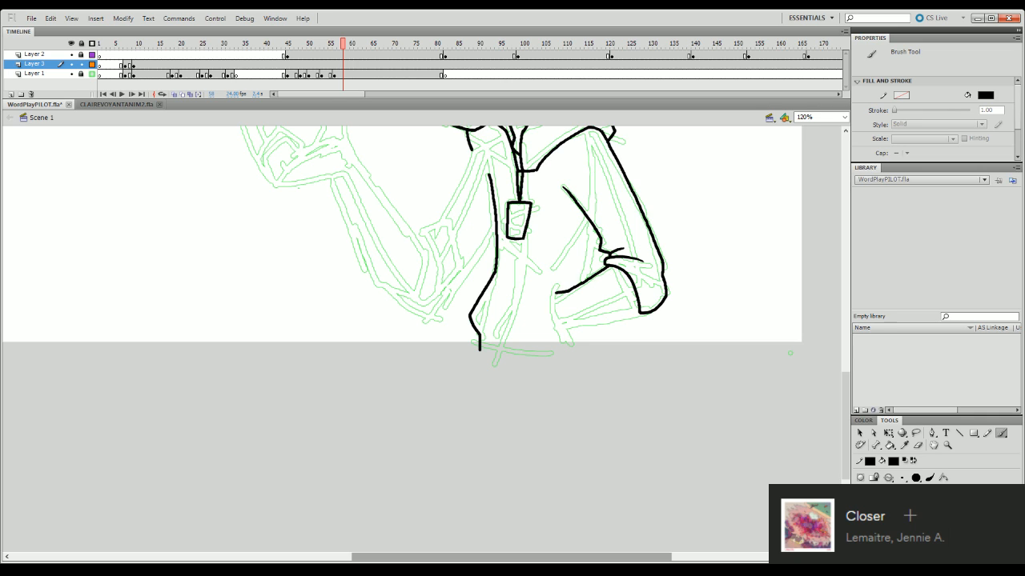
key(ctrl+z)
drag(556, 293, 569, 288)
drag(570, 288, 606, 266)
key(ctrl+z)
- Ink the forearm's lower edge from the pocket to the bottom of the cuff, redrawing it until it runs smoothly
drag(565, 323, 640, 310)
key(ctrl+z)
drag(562, 325, 635, 312)
key(ctrl+z)
mouse_move(566, 326)
mouse_down()
mouse_move(632, 313)
mouse_move(589, 323)
mouse_move(638, 312)
mouse_up()
key(ctrl+z)
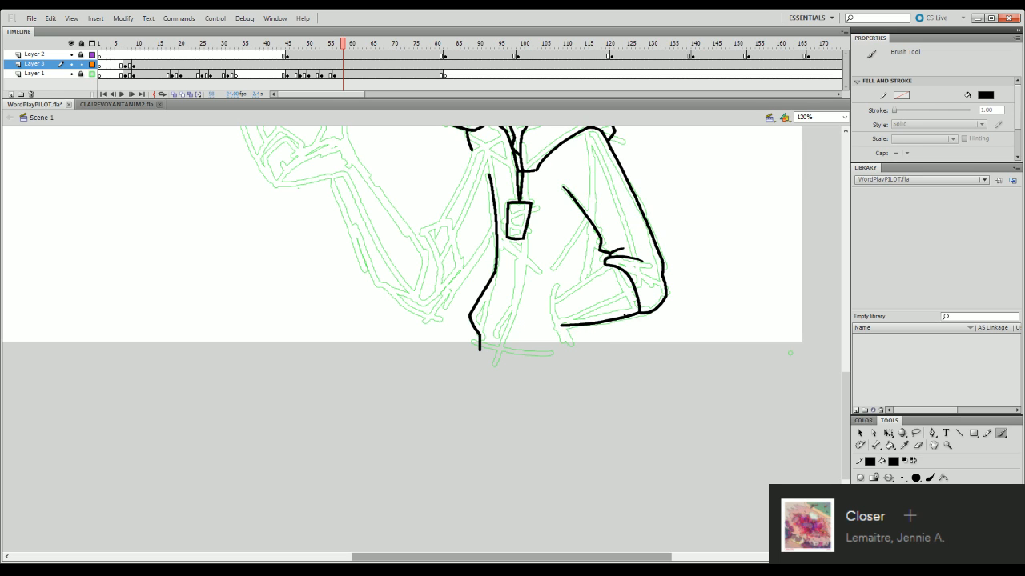
key(ctrl+z)
drag(561, 325, 640, 312)
key(ctrl+z)
drag(561, 325, 640, 312)
key(ctrl+z)
drag(565, 327, 640, 313)
key(ctrl+z)
- Try again to ink the forearm's upper edge between the pocket and the cuff
key(ctrl+z)
mouse_move(554, 293)
mouse_down()
mouse_move(609, 266)
mouse_move(568, 305)
mouse_move(608, 267)
mouse_up()
key(ctrl+z)
key(ctrl+z)
key(ctrl+z)
- Clean up the tip of the nose line and the upper end of the torso's front line with the Eraser
drag(853, 402, 862, 366)
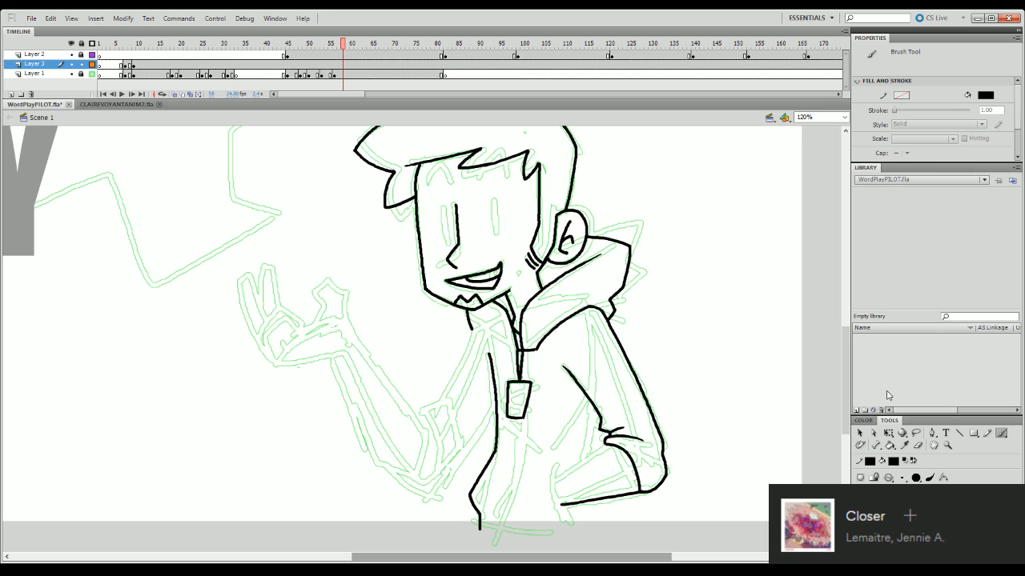
click(917, 445)
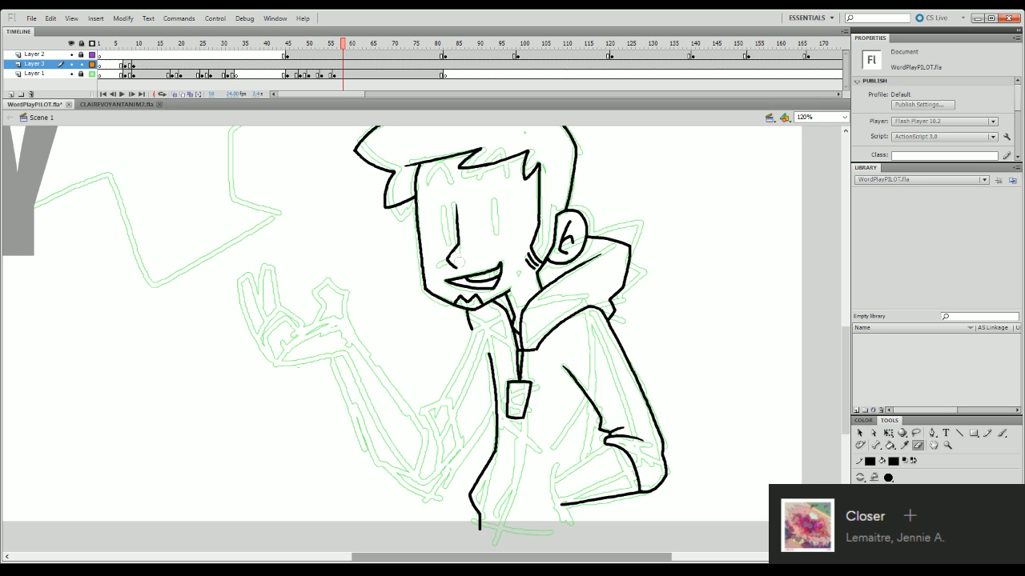
drag(462, 263, 453, 263)
drag(846, 356, 847, 394)
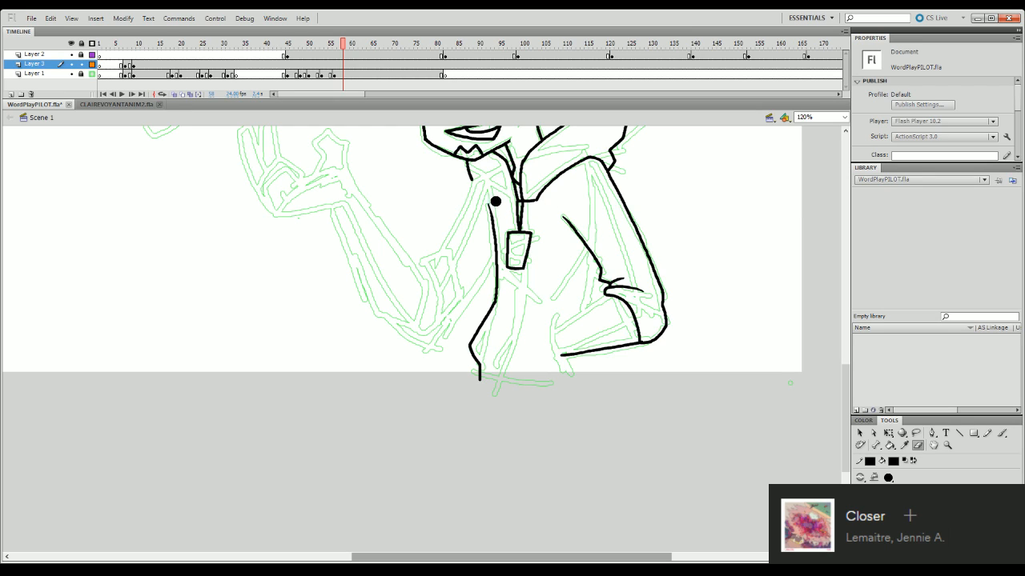
drag(485, 206, 482, 217)
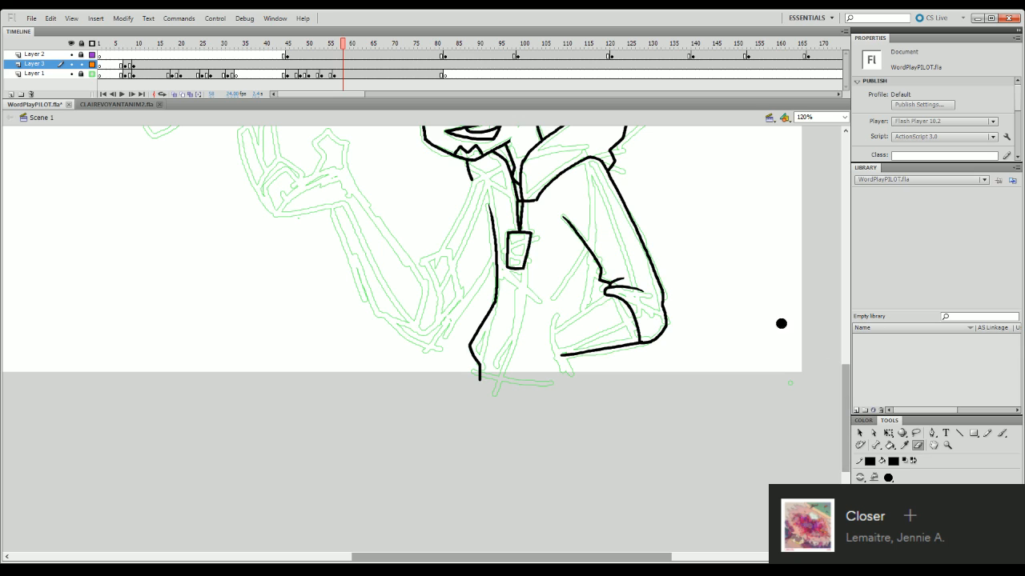
- Ink the collar's lower front edge from the neck line to the hanging cord
key(b)
mouse_move(472, 180)
mouse_down()
mouse_move(516, 200)
mouse_move(490, 181)
mouse_move(517, 200)
mouse_up()
key(ctrl+z)
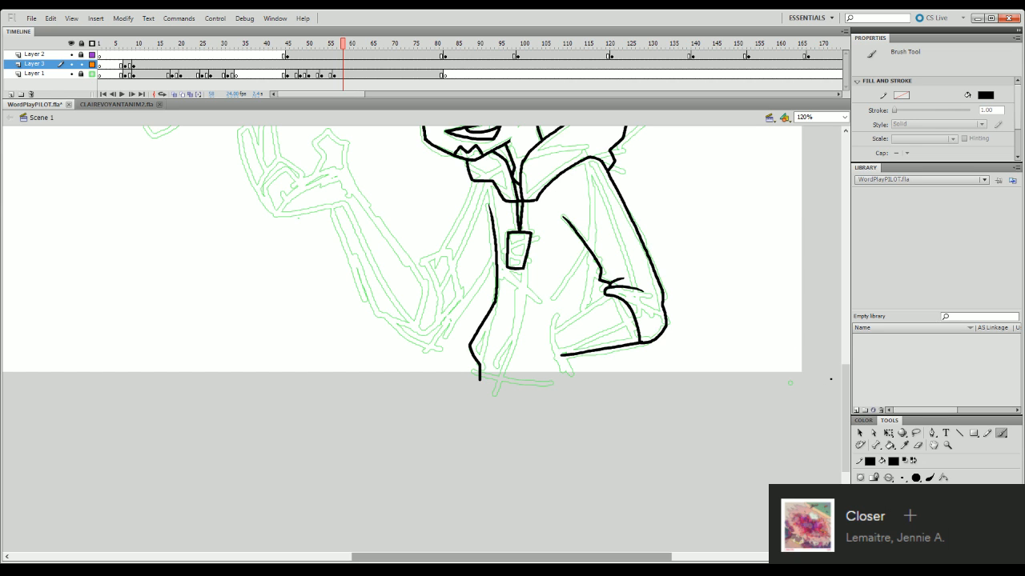
- Ink the curved pocket opening at the end of the forearm and the forearm's upper edge up to the cuff
mouse_move(846, 386)
mouse_down()
mouse_move(853, 365)
mouse_move(854, 397)
mouse_up()
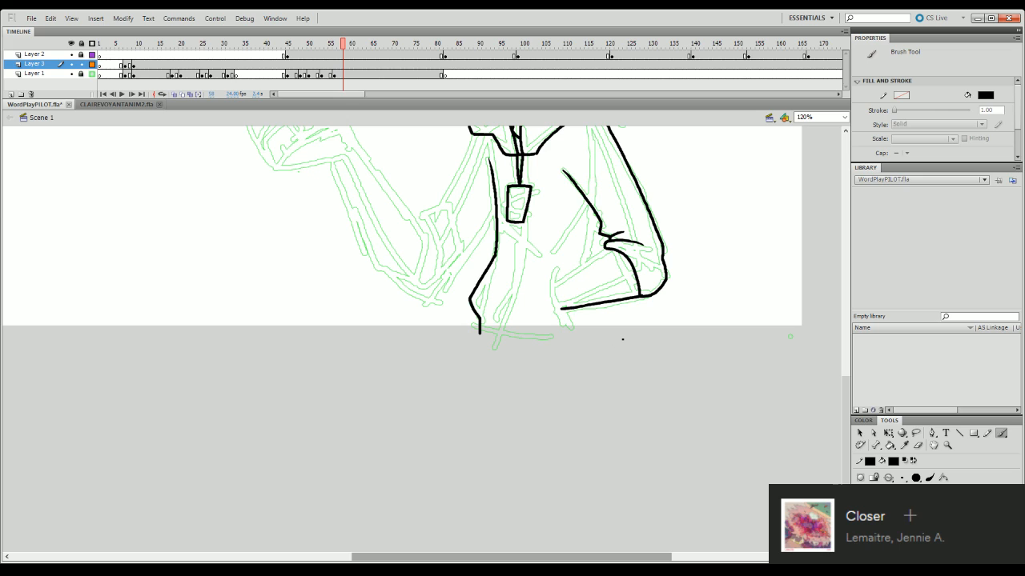
click(917, 445)
drag(556, 304, 544, 311)
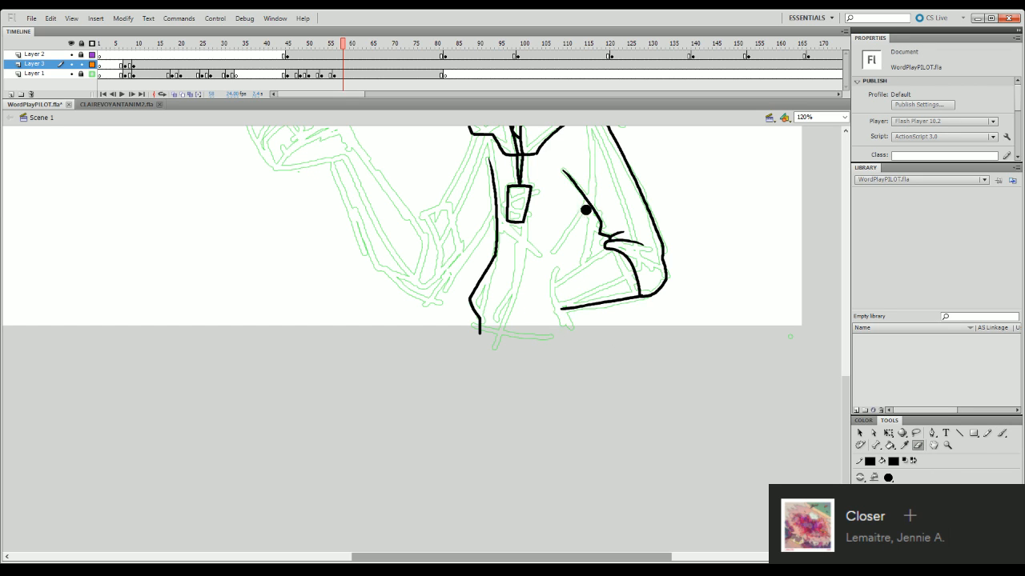
key(b)
mouse_move(564, 313)
mouse_down()
mouse_move(552, 300)
mouse_move(558, 266)
mouse_move(567, 272)
mouse_move(602, 250)
mouse_up()
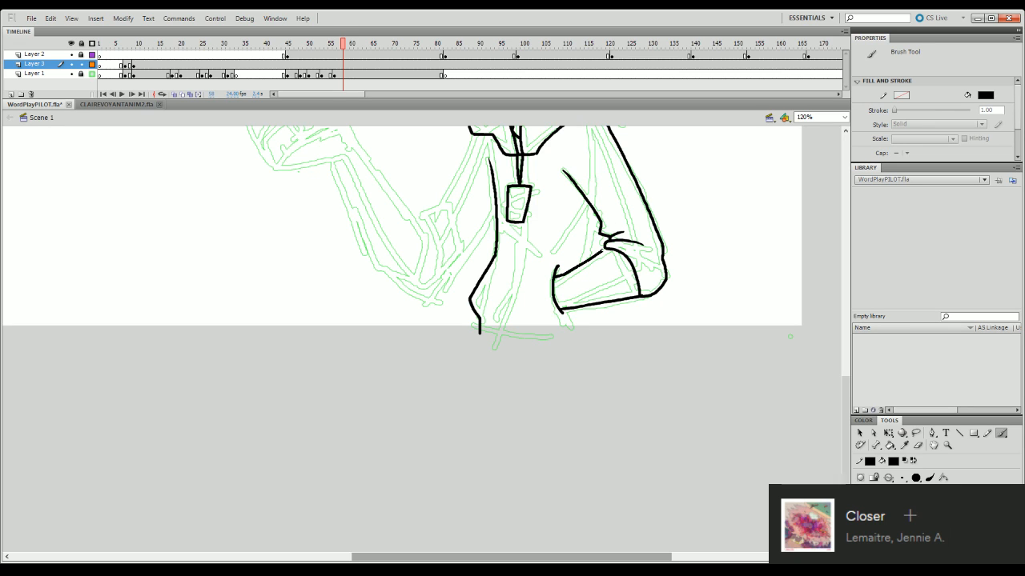
- Ink the torso's back edge between the sleeve and the forearm, and the curved bottom hem of the jacket
drag(593, 209, 582, 265)
key(ctrl+z)
key(ctrl+z)
key(ctrl+z)
drag(590, 208, 583, 264)
key(ctrl+z)
drag(591, 208, 580, 263)
mouse_move(479, 331)
mouse_down()
mouse_move(552, 351)
mouse_move(574, 334)
mouse_up()
- Try to ink the jacket's centre line from the tag down to the hem
drag(846, 409, 854, 378)
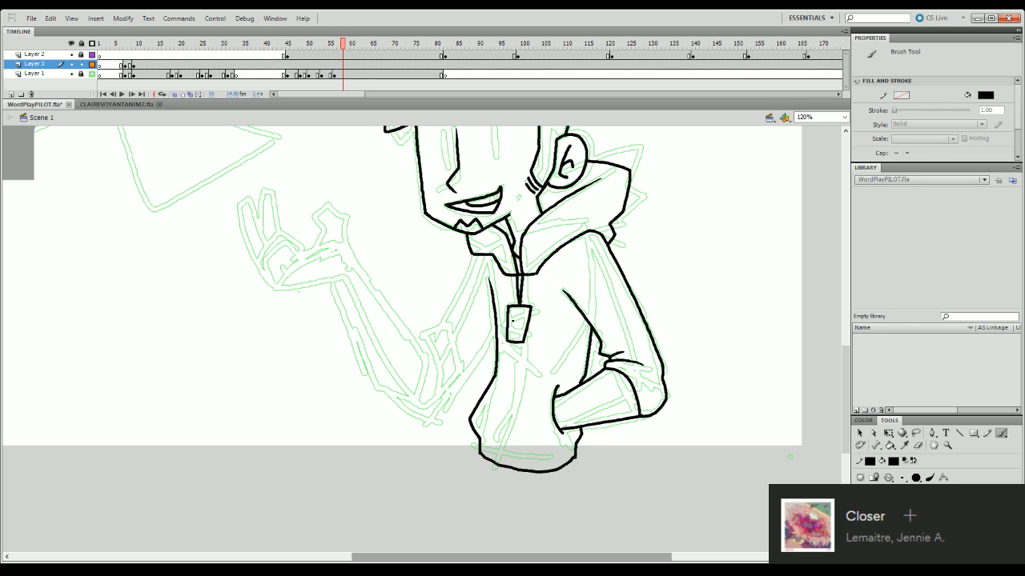
mouse_move(522, 344)
mouse_down()
mouse_move(523, 371)
mouse_move(501, 421)
mouse_move(521, 347)
mouse_move(503, 428)
mouse_move(508, 465)
mouse_up()
key(ctrl+z)
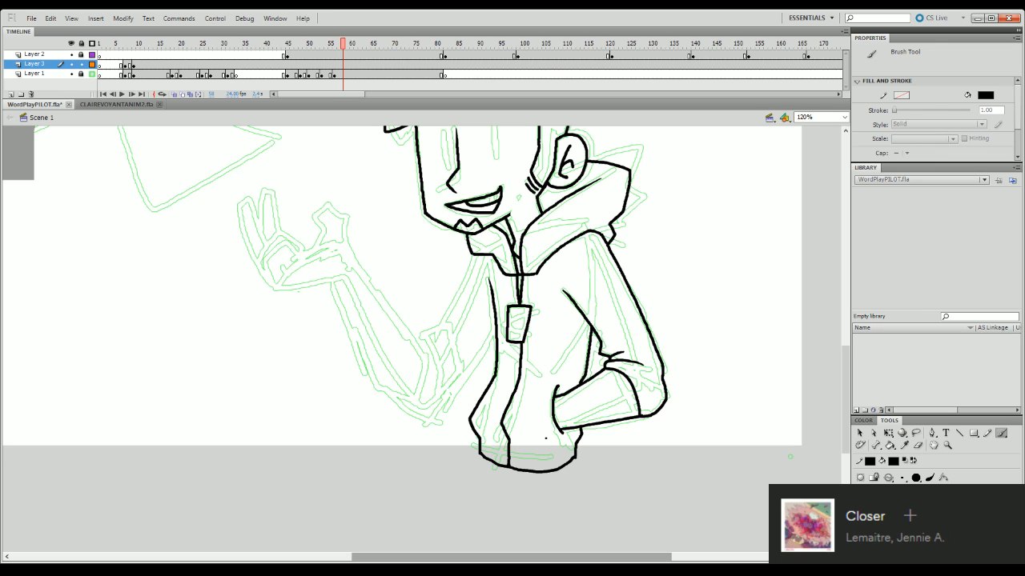
- Try to ink the hem band's upper line across the jacket, then undo it together with the centre line
click(918, 445)
key(b)
drag(481, 441, 544, 454)
key(ctrl+z)
key(ctrl+z)
key(ctrl+z)
key(ctrl+z)
key(ctrl+z)
key(ctrl+z)
key(ctrl+z)
drag(480, 439, 573, 447)
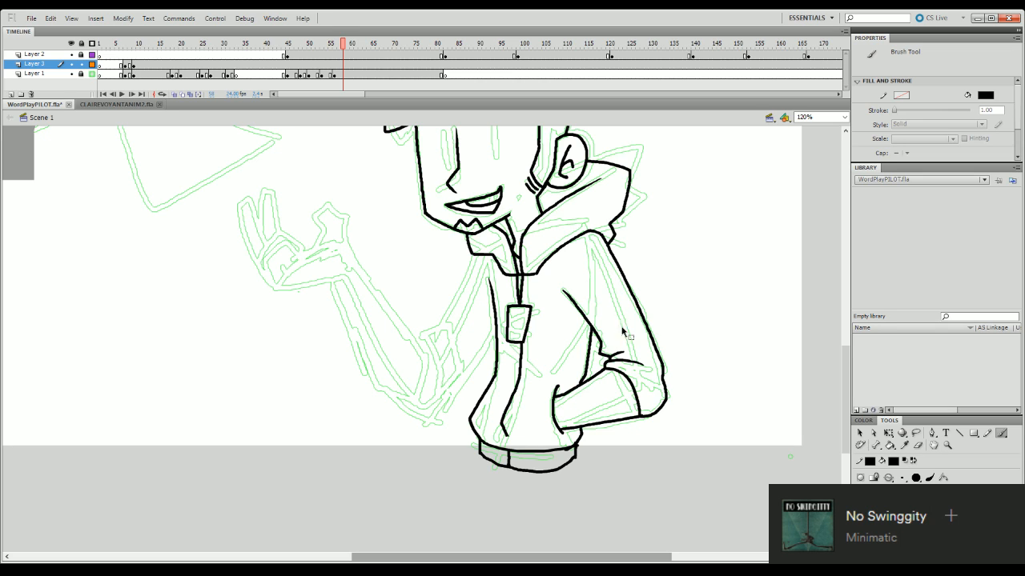
key(ctrl+z)
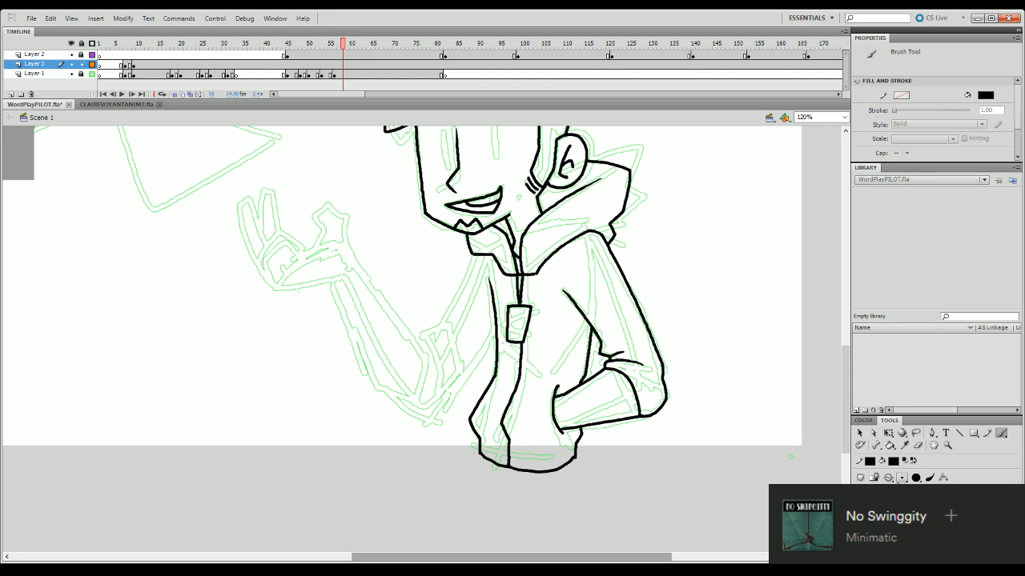
key(ctrl+z)
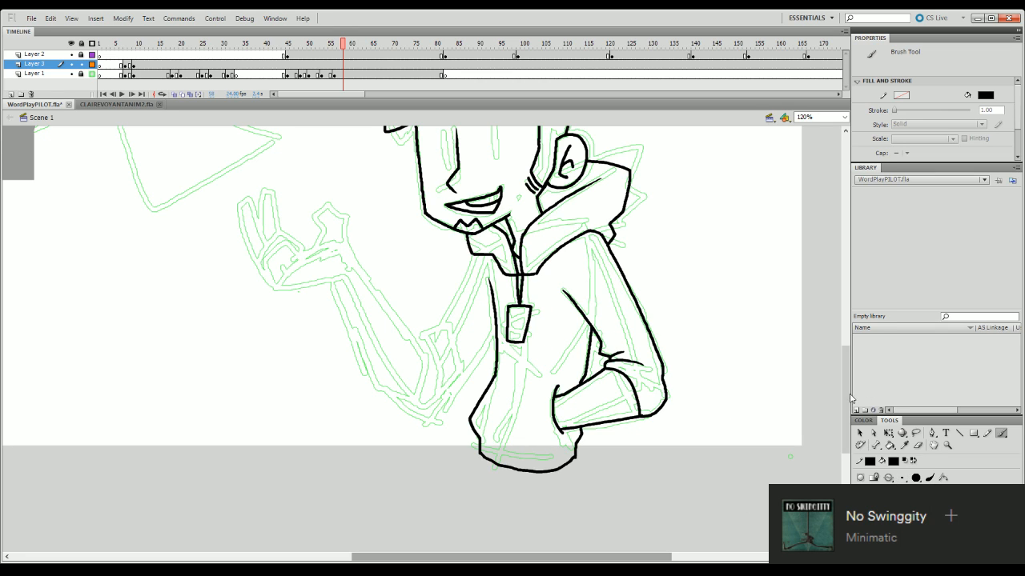
- Erase a small piece of the torso's front line at the waist and ink a small notch there
scroll(501, 270, down, 3)
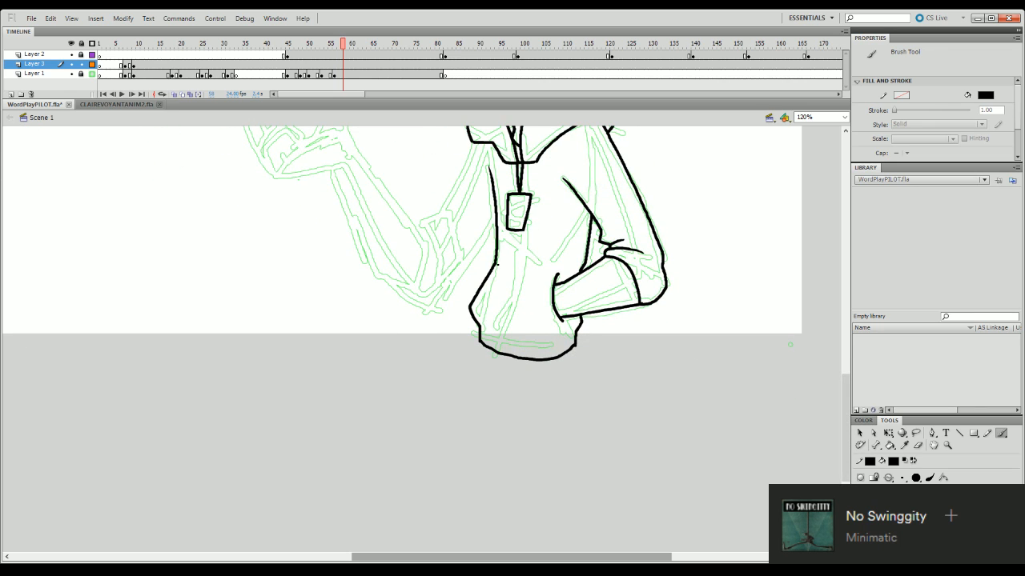
click(918, 446)
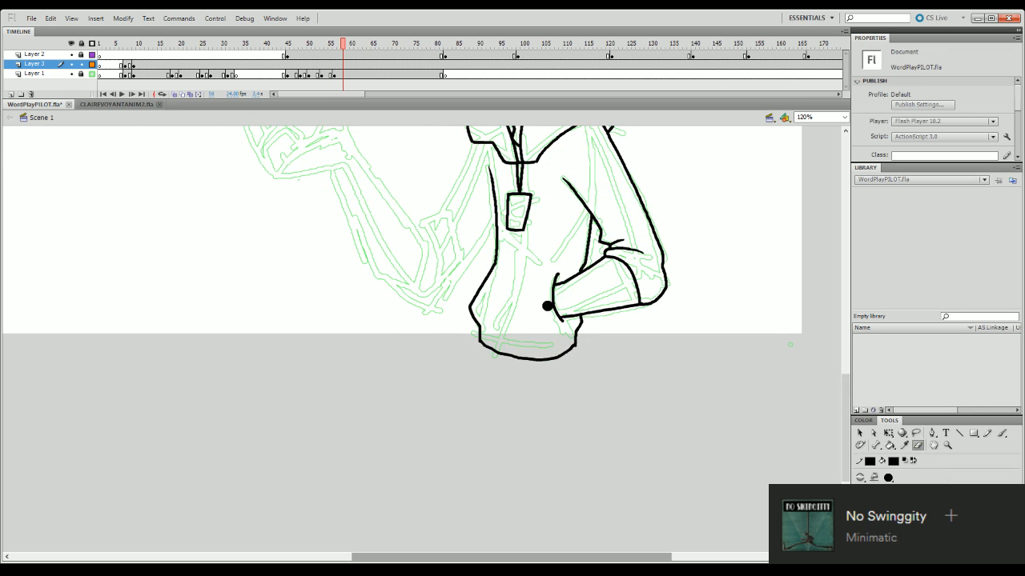
drag(500, 265, 491, 271)
key(b)
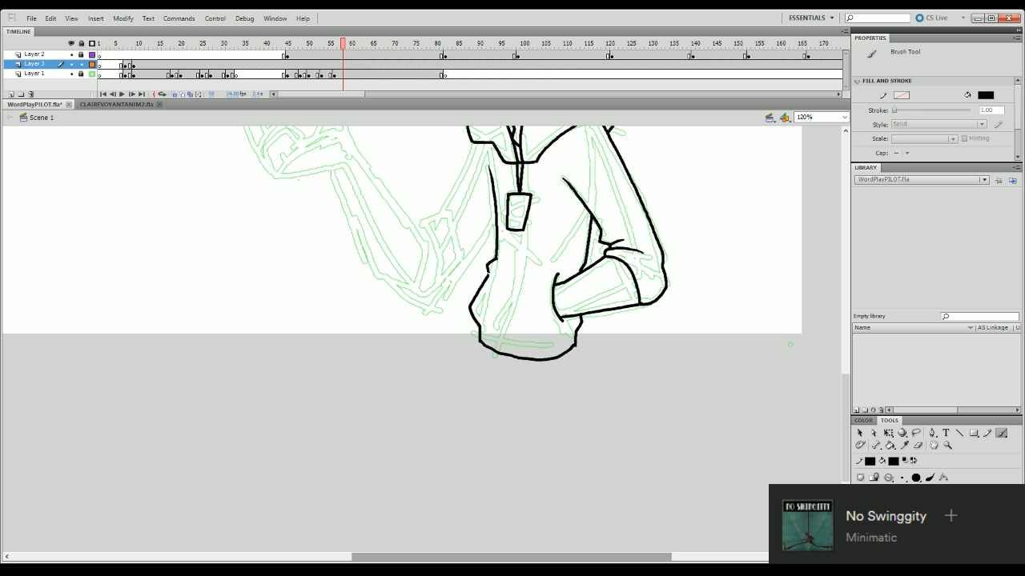
key(ctrl+z)
- Ink the upper waist fold from the notch inward across the torso, and save the document
drag(495, 258, 573, 244)
key(ctrl+z)
key(ctrl+z)
key(ctrl+z)
drag(495, 259, 564, 247)
key(ctrl+z)
- Ink a shorter fold line slanting inward from the lower end of the waist notch
key(ctrl+z)
key(ctrl+z)
drag(495, 258, 542, 250)
key(ctrl+z)
click(631, 205)
key(ctrl+s)
drag(496, 259, 545, 249)
key(ctrl+z)
key(ctrl+z)
key(ctrl+z)
key(ctrl+z)
drag(487, 276, 520, 284)
key(ctrl+z)
key(ctrl+z)
- Ink the raised arm's outer edge from the front of the collar down to the rolled sleeve
mouse_move(848, 398)
mouse_down()
mouse_move(854, 365)
mouse_move(859, 391)
mouse_up()
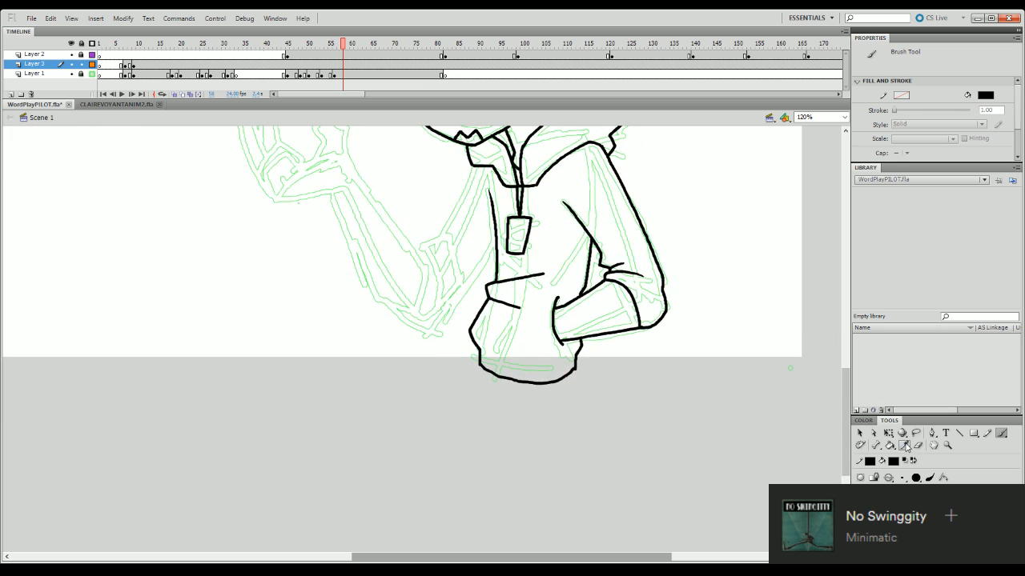
click(918, 446)
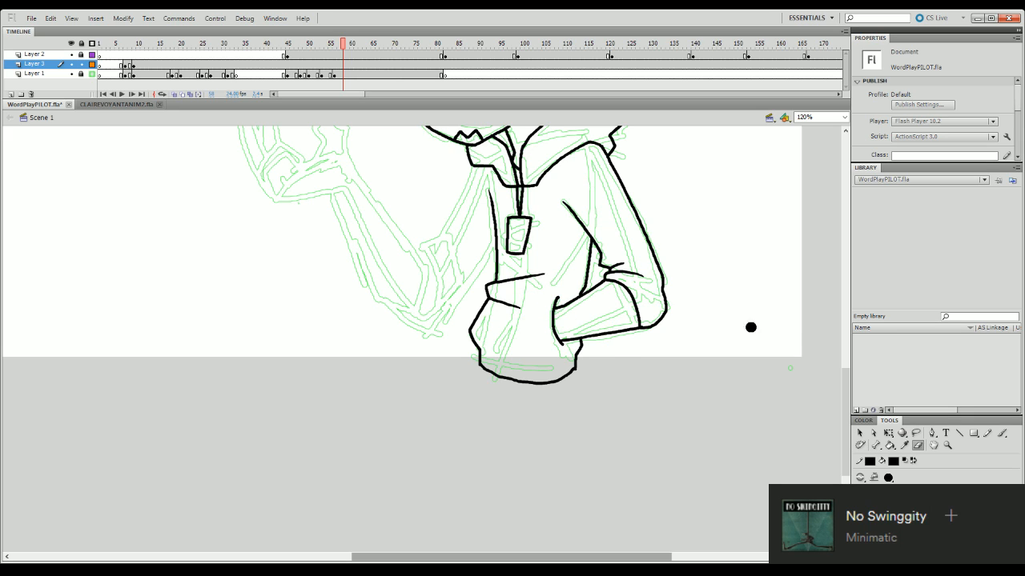
scroll(842, 391, up, 3)
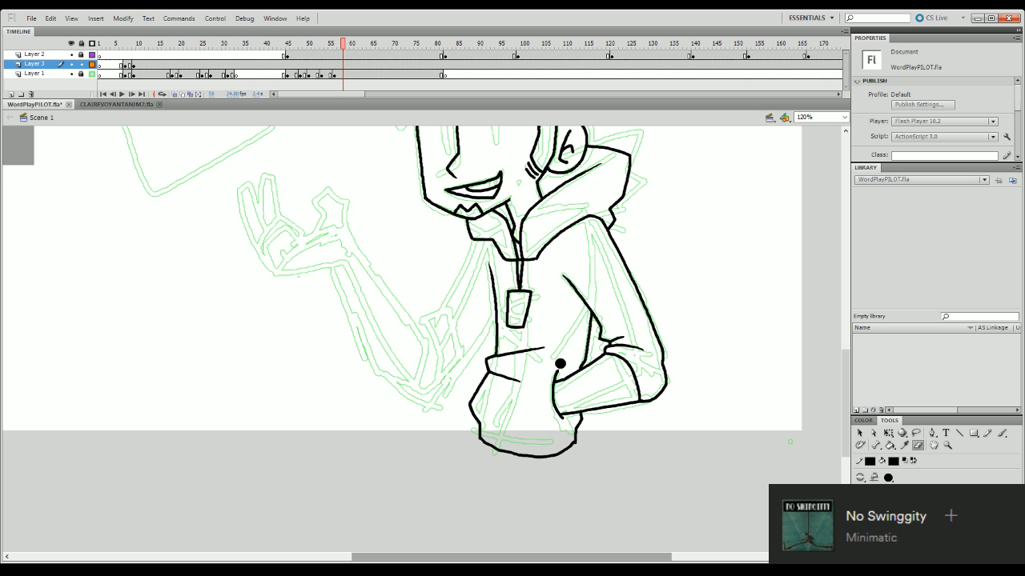
scroll(848, 377, up, 5)
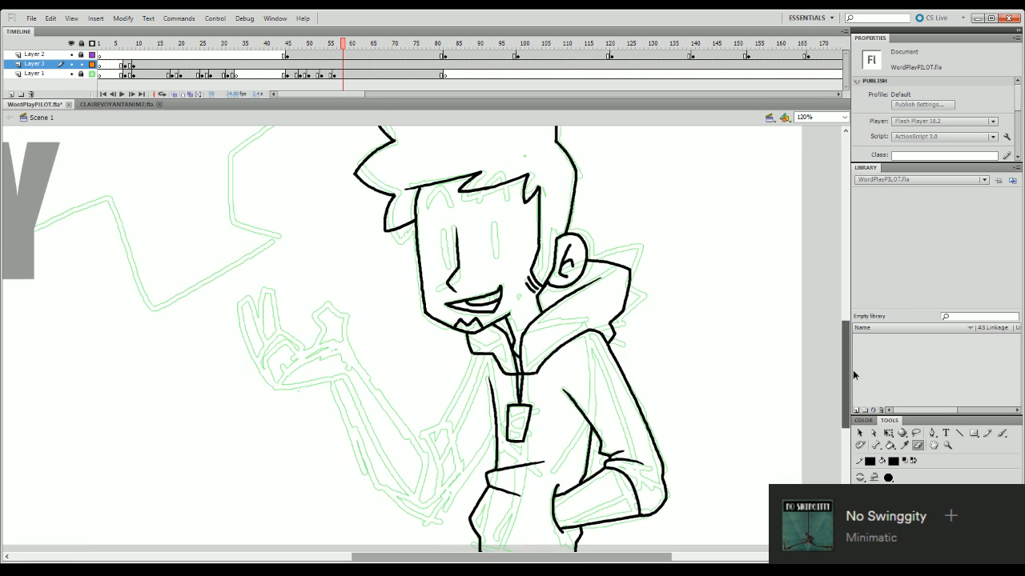
mouse_move(852, 370)
mouse_down()
mouse_move(856, 392)
mouse_move(856, 372)
mouse_up()
key(b)
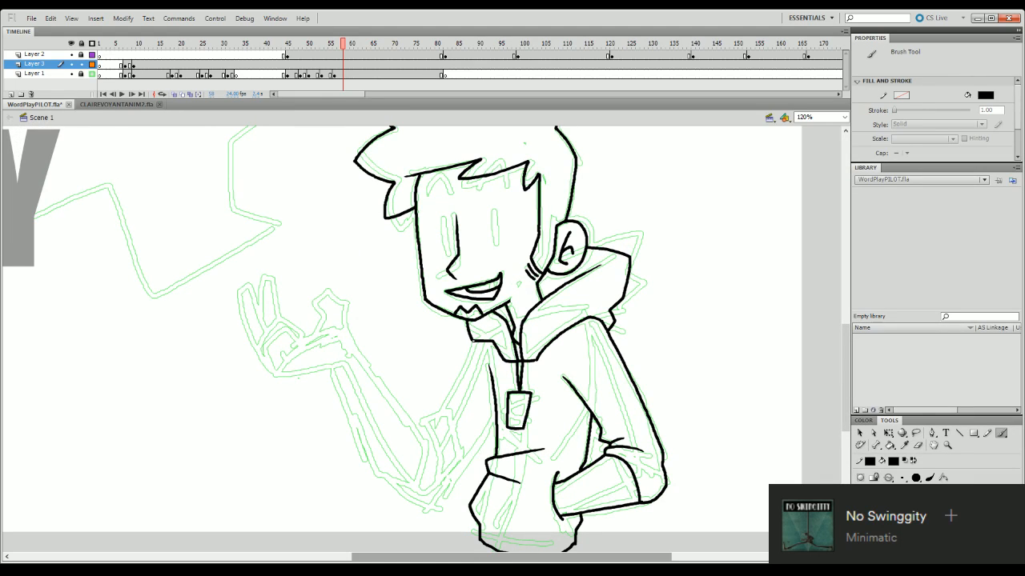
mouse_move(475, 340)
mouse_down()
mouse_move(448, 408)
mouse_move(463, 369)
mouse_move(434, 413)
mouse_up()
key(ctrl+z)
key(ctrl+z)
drag(473, 340, 435, 412)
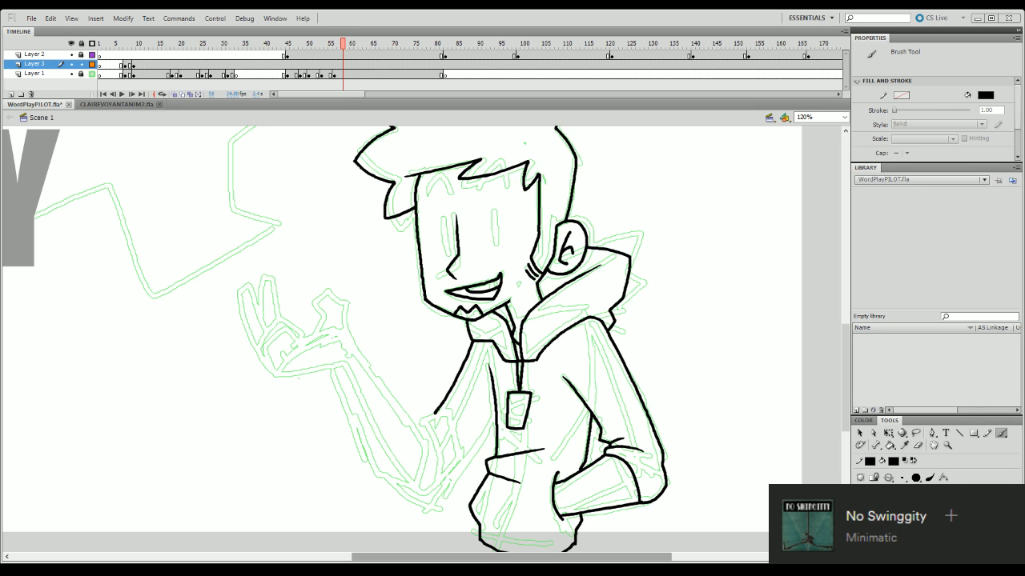
- Ink the underside of the raised arm from the torso's front line down toward the elbow
drag(846, 365, 845, 405)
drag(495, 254, 456, 312)
key(ctrl+z)
drag(498, 257, 462, 307)
key(ctrl+z)
drag(494, 259, 465, 295)
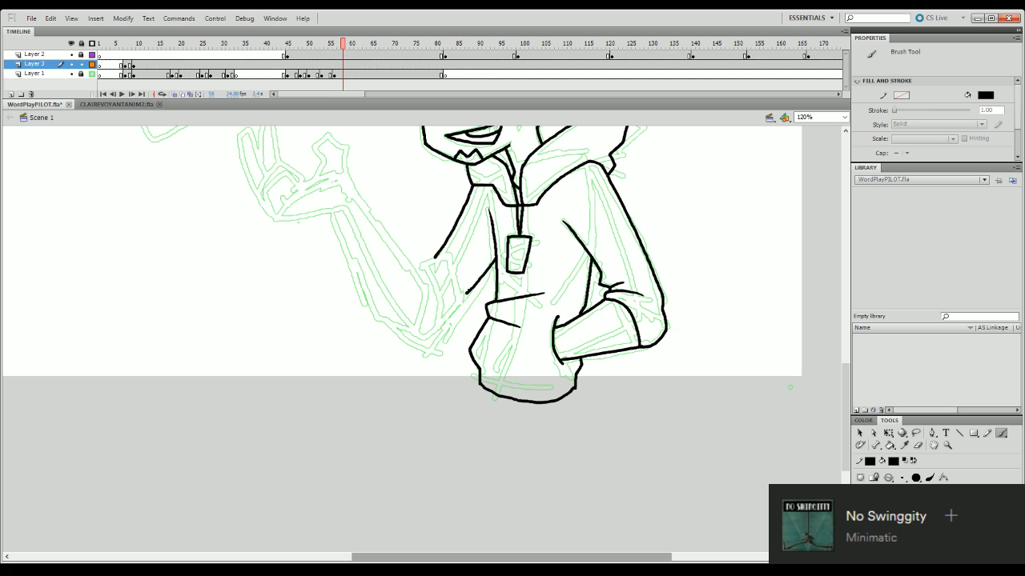
key(ctrl+z)
drag(496, 258, 462, 305)
key(ctrl+z)
drag(495, 257, 457, 317)
key(ctrl+z)
drag(495, 257, 460, 310)
key(ctrl+z)
drag(495, 256, 446, 329)
key(ctrl+z)
- Ink the raised arm's curved cuff opening, its short top edge and the fold lines behind it
drag(846, 386, 855, 365)
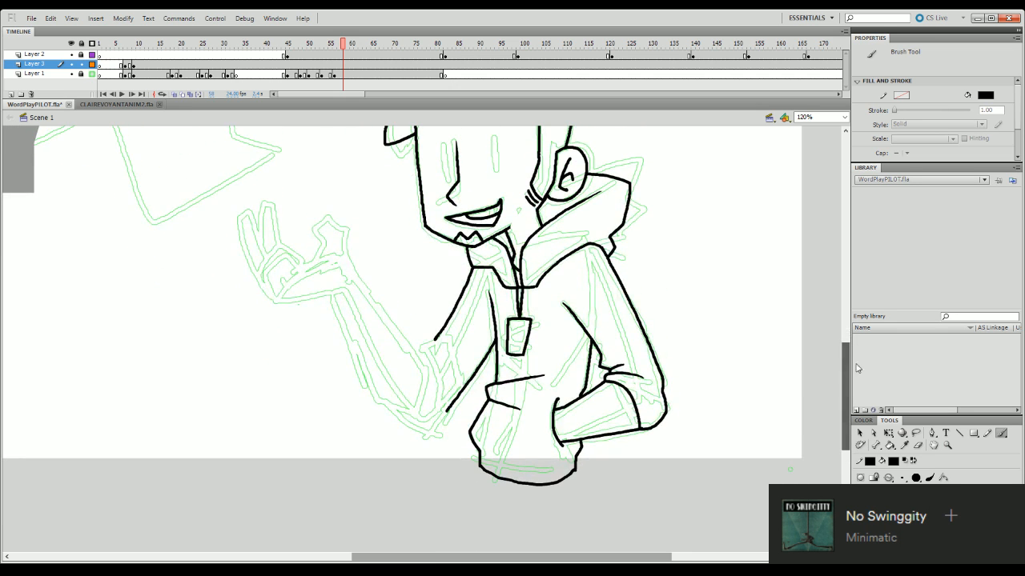
drag(850, 401, 858, 359)
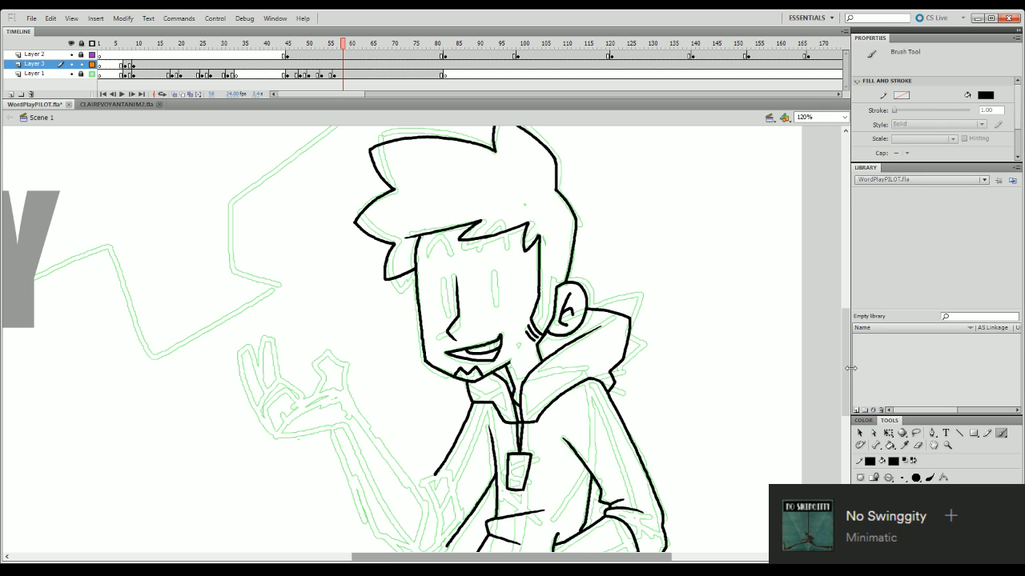
drag(846, 365, 850, 395)
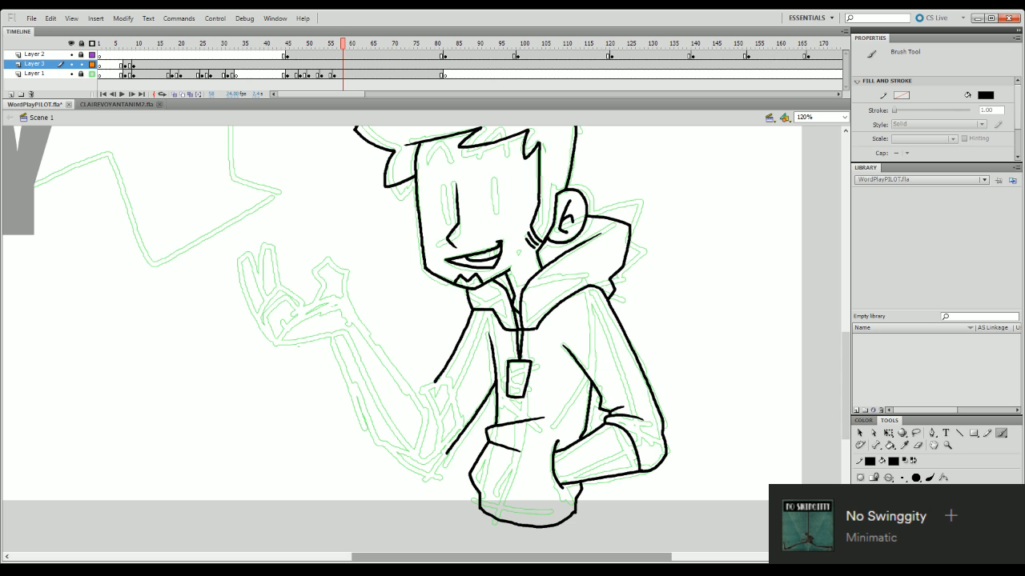
mouse_move(845, 421)
mouse_down()
mouse_move(843, 398)
mouse_move(840, 464)
mouse_up()
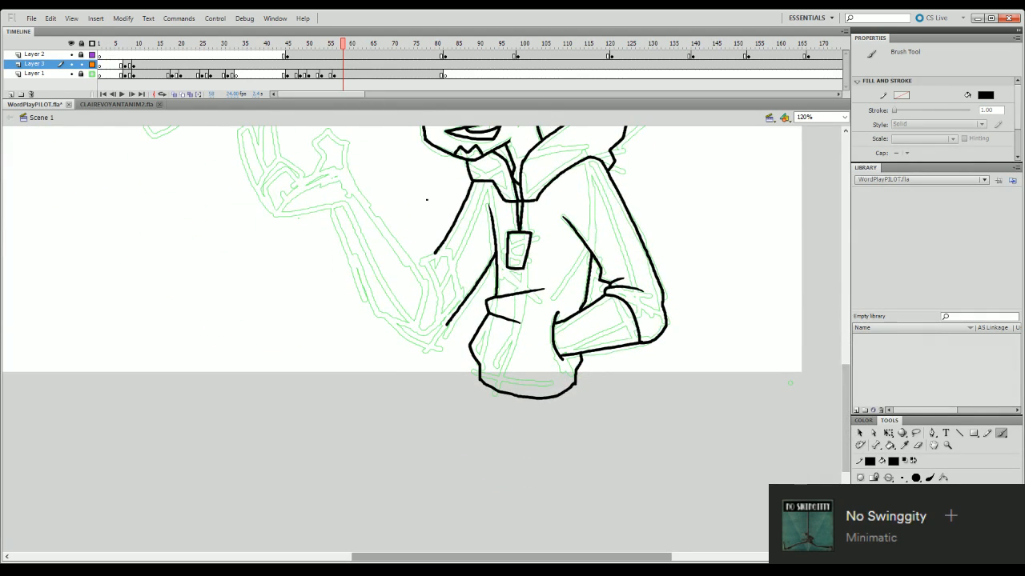
drag(417, 258, 408, 329)
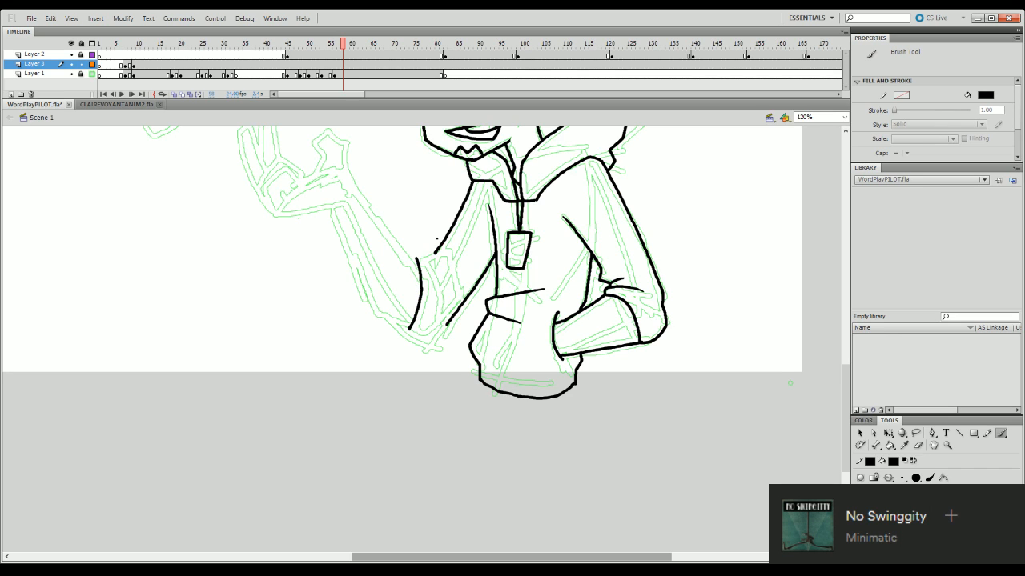
mouse_move(417, 257)
mouse_down()
mouse_move(433, 256)
mouse_move(424, 250)
mouse_move(444, 299)
mouse_up()
key(ctrl+z)
key(ctrl+z)
drag(429, 255, 441, 265)
key(ctrl+z)
- Ink the rounded elbow edge joining the bottom of the cuff to the underside of the raised arm
mouse_move(398, 325)
mouse_down()
mouse_move(430, 342)
mouse_move(449, 324)
mouse_up()
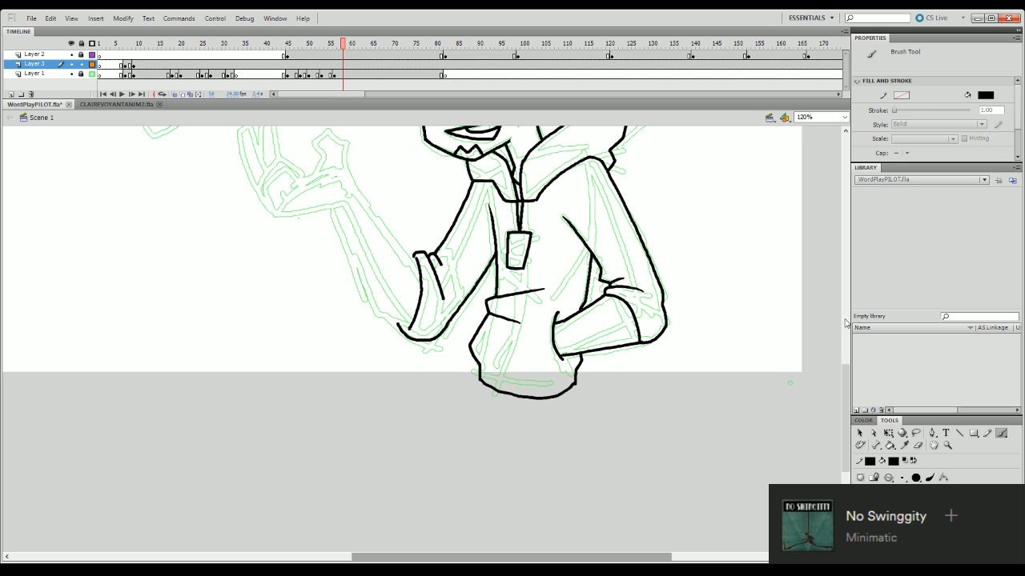
mouse_move(847, 392)
mouse_down()
mouse_move(852, 346)
mouse_move(851, 385)
mouse_up()
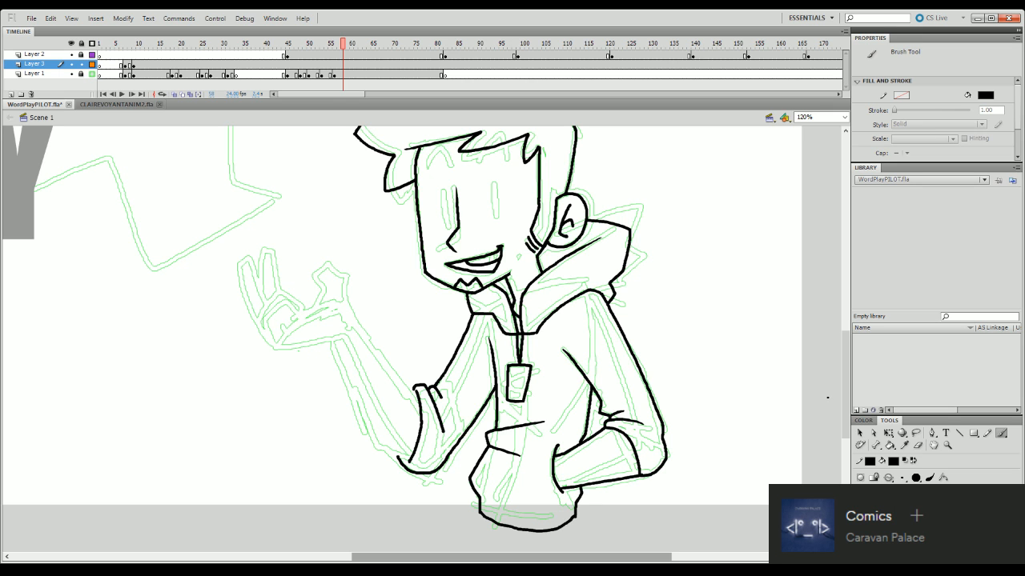
drag(846, 363, 846, 392)
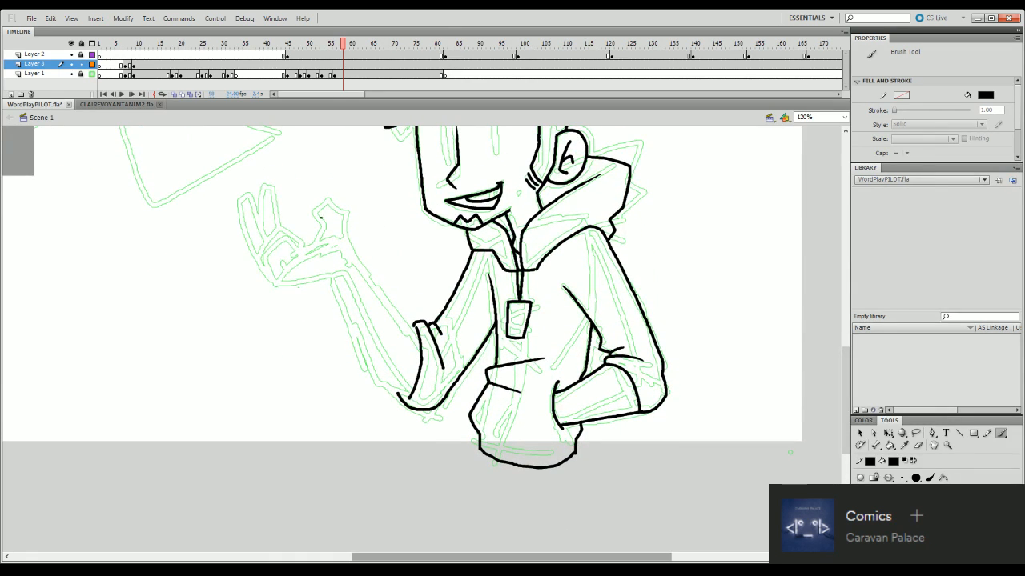
- Ink the raised hand's curled finger, the palm and the heel of the hand up to the wrist
mouse_move(276, 282)
mouse_down()
mouse_move(264, 260)
mouse_move(280, 238)
mouse_move(297, 254)
mouse_move(289, 264)
mouse_move(325, 249)
mouse_move(343, 256)
mouse_move(285, 284)
mouse_move(332, 278)
mouse_move(263, 270)
mouse_move(257, 261)
mouse_move(288, 232)
mouse_move(294, 252)
mouse_up()
key(ctrl+z)
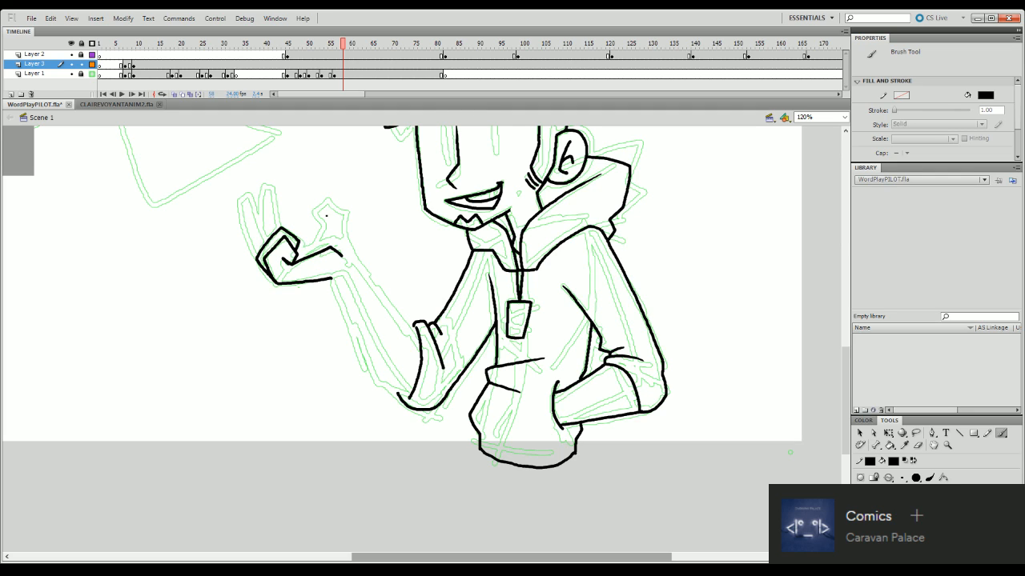
- Ink the forearm's upper edge from the base of the thumb down to the top of the rolled cuff
mouse_move(347, 239)
mouse_down()
mouse_move(369, 282)
mouse_move(353, 250)
mouse_move(418, 342)
mouse_up()
key(ctrl+z)
key(q)
click(416, 337)
click(420, 296)
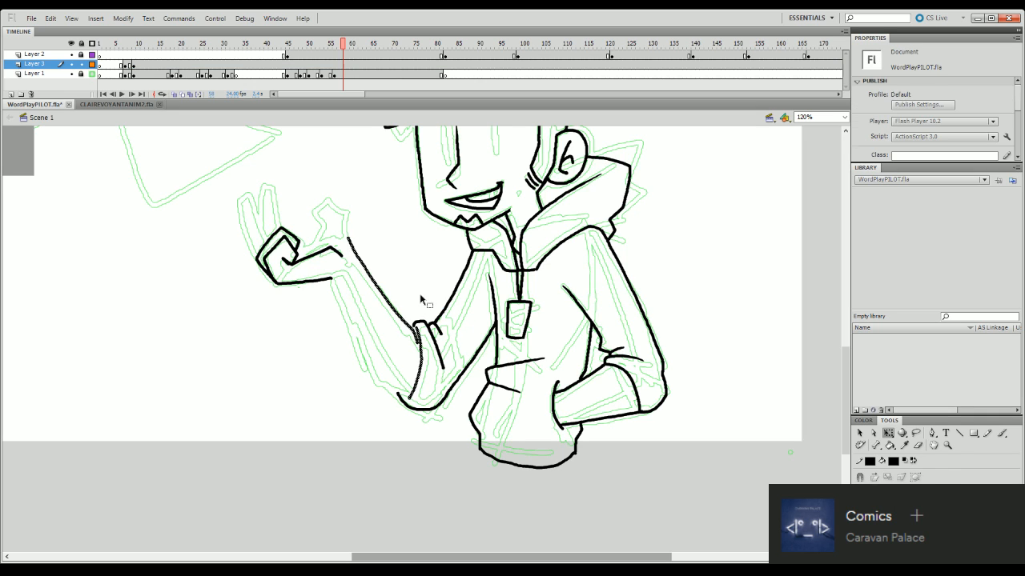
key(b)
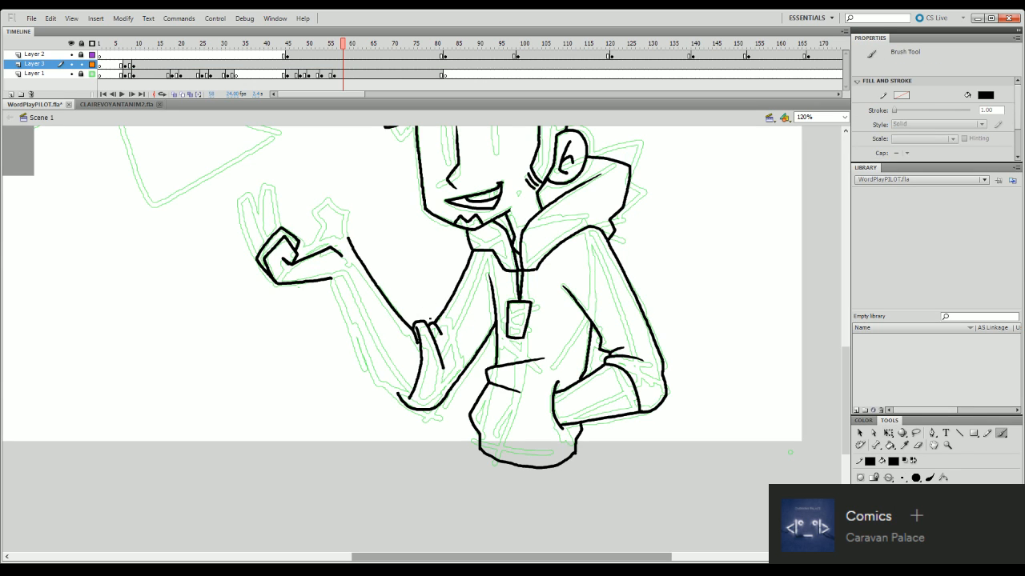
key(ctrl+z)
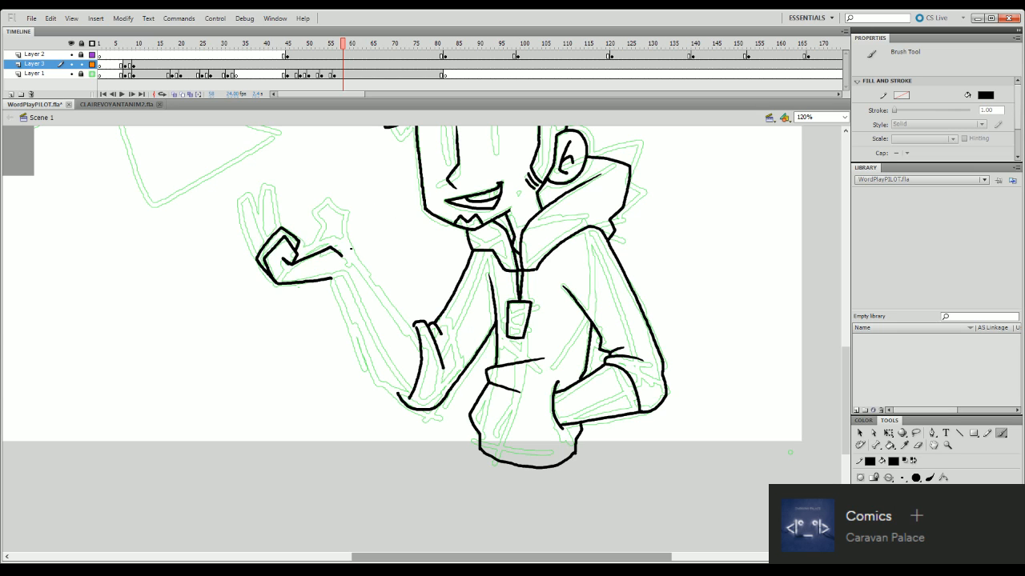
drag(350, 244, 411, 331)
key(ctrl+z)
drag(350, 244, 417, 338)
key(ctrl+z)
scroll(400, 281, up, 3)
scroll(400, 281, down, 5)
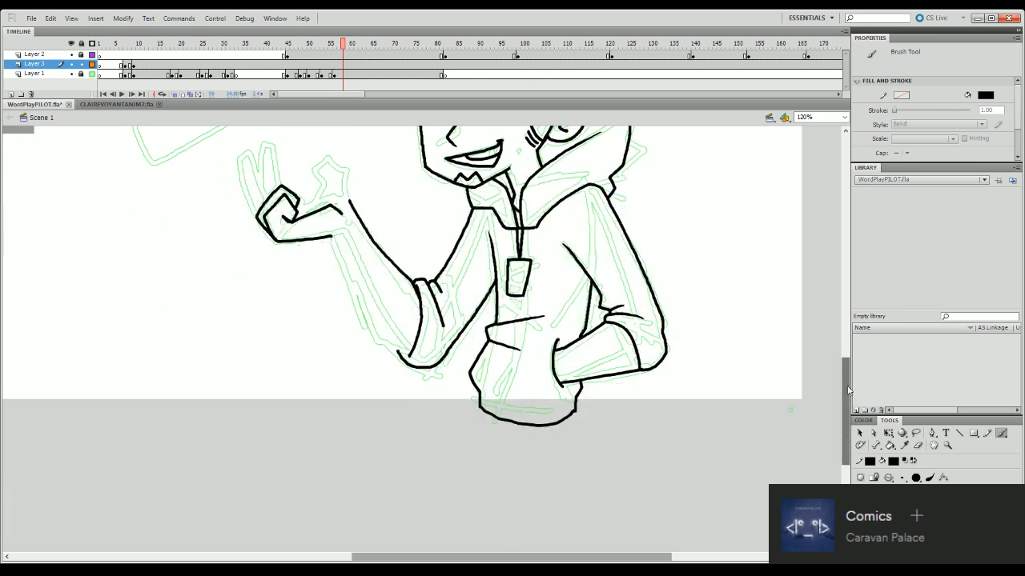
mouse_move(350, 200)
mouse_down()
mouse_move(332, 155)
mouse_move(317, 162)
mouse_move(317, 201)
mouse_up()
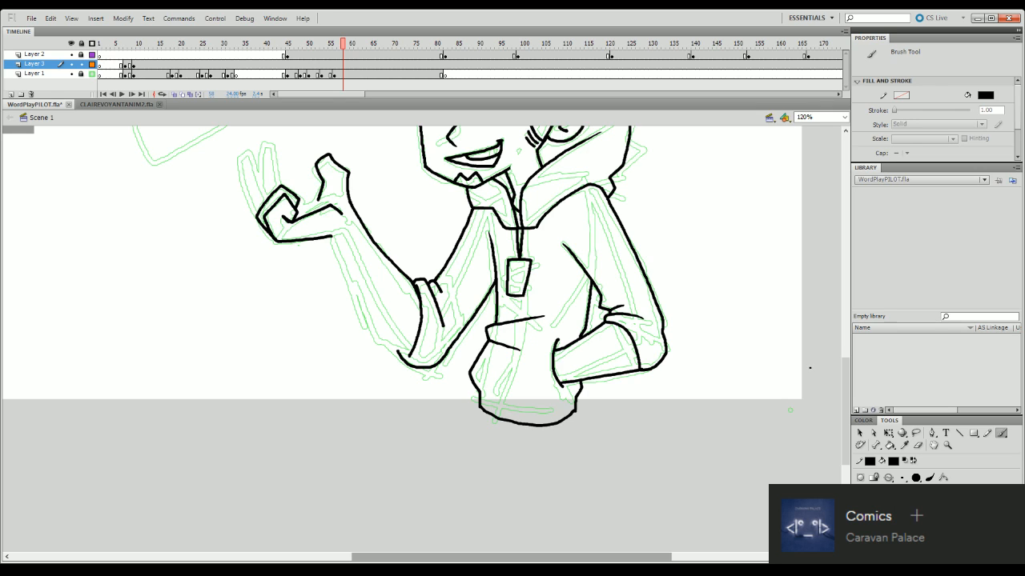
key(ctrl+z)
key(ctrl+z)
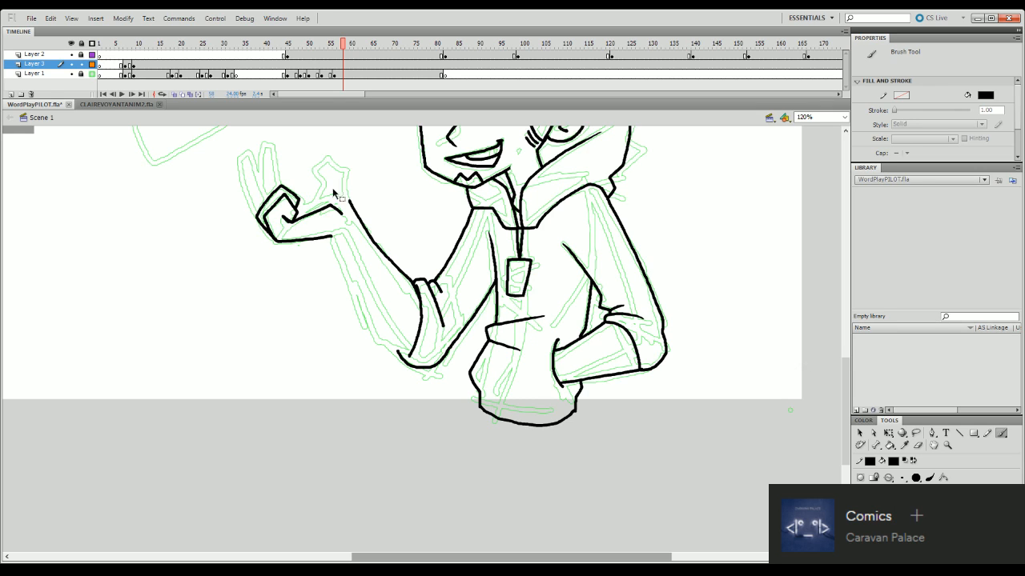
mouse_move(317, 201)
mouse_down()
mouse_move(313, 185)
mouse_move(328, 178)
mouse_move(348, 194)
mouse_up()
- Ink the forearm's lower edge from the heel of the hand down to the bottom of the rolled cuff
drag(844, 417, 843, 382)
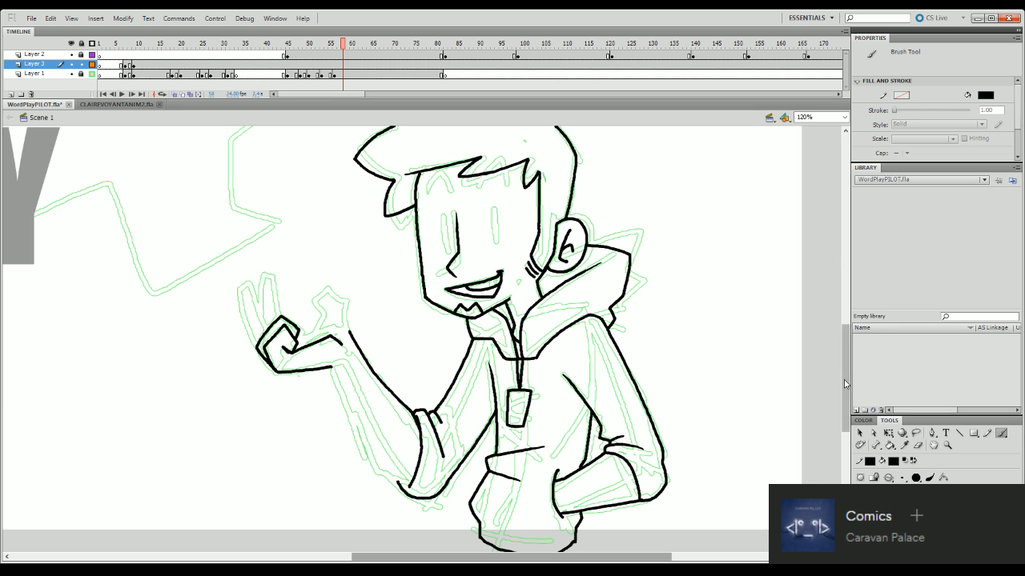
mouse_move(845, 378)
mouse_down()
mouse_move(846, 432)
mouse_move(842, 372)
mouse_up()
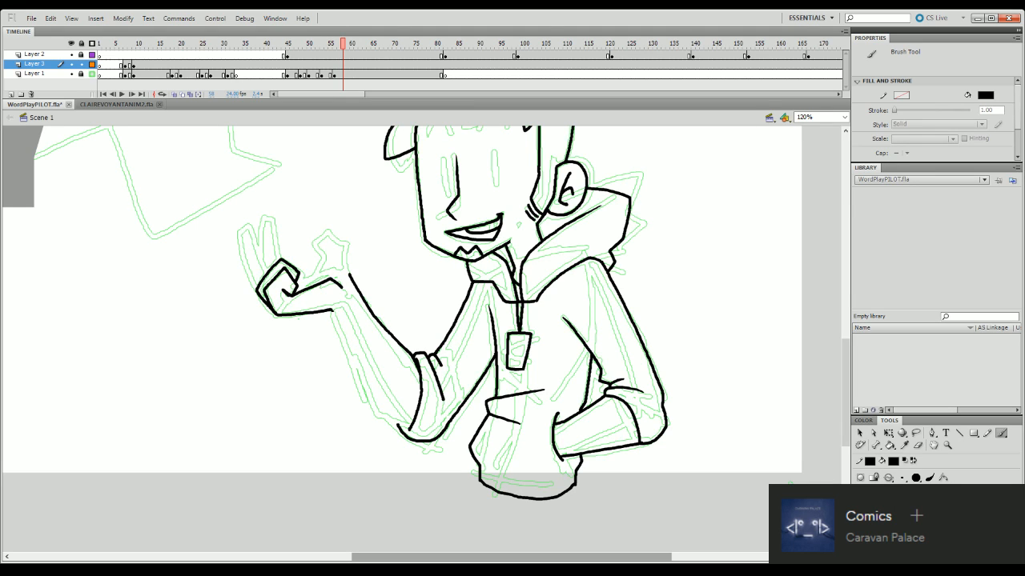
mouse_move(331, 312)
mouse_down()
mouse_move(368, 388)
mouse_move(405, 426)
mouse_up()
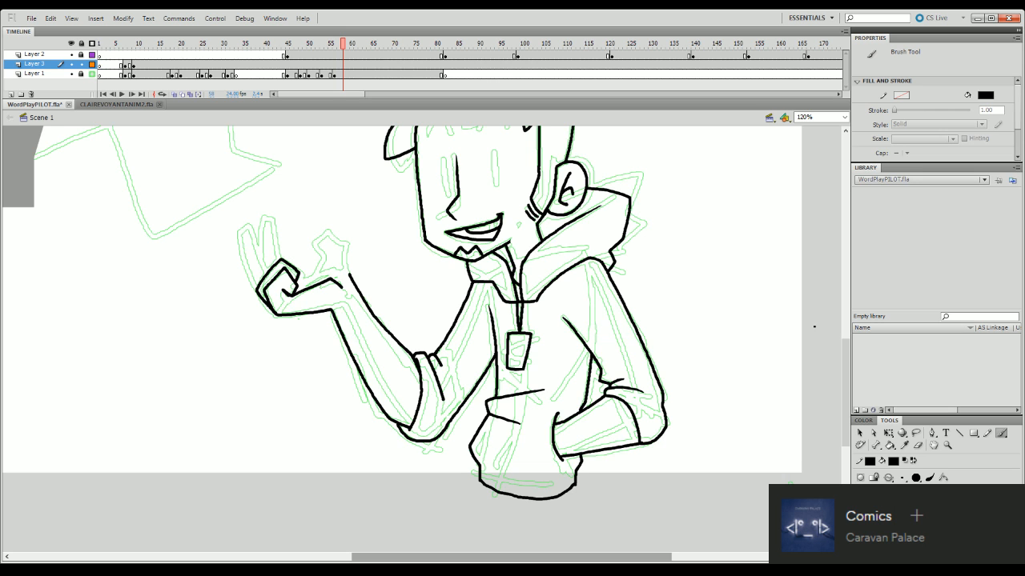
drag(847, 407, 846, 376)
scroll(850, 400, down, 3)
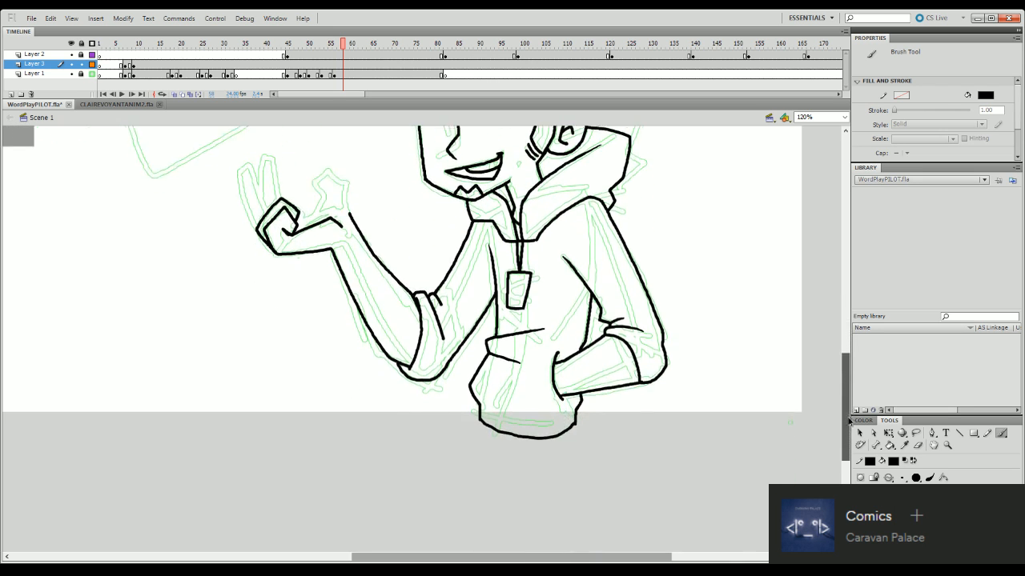
- Ink the two extended fingers rising behind the curled finger of the raised hand
scroll(844, 385, up, 5)
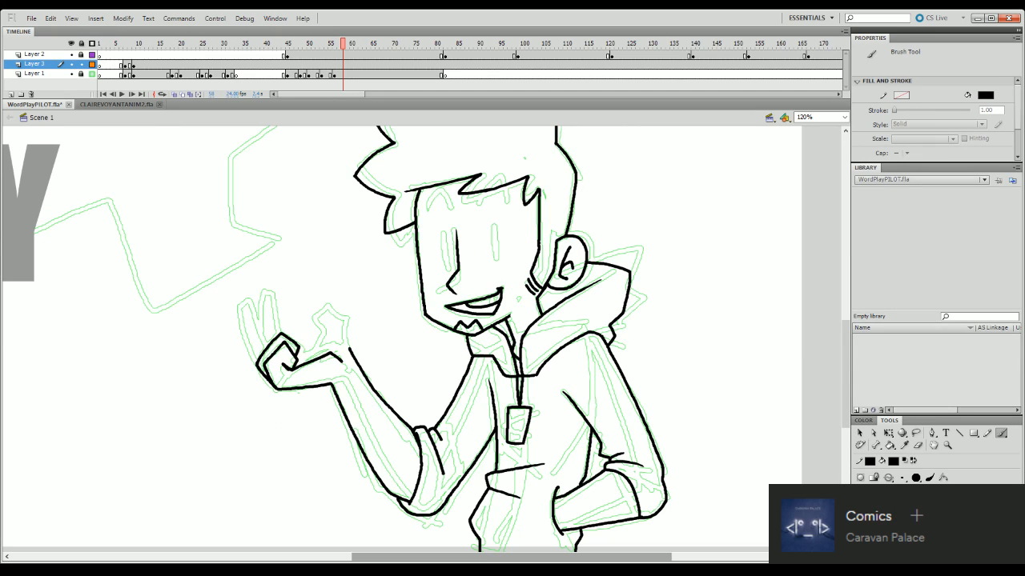
mouse_move(247, 340)
mouse_down()
mouse_move(254, 361)
mouse_move(269, 344)
mouse_move(237, 312)
mouse_up()
key(ctrl+z)
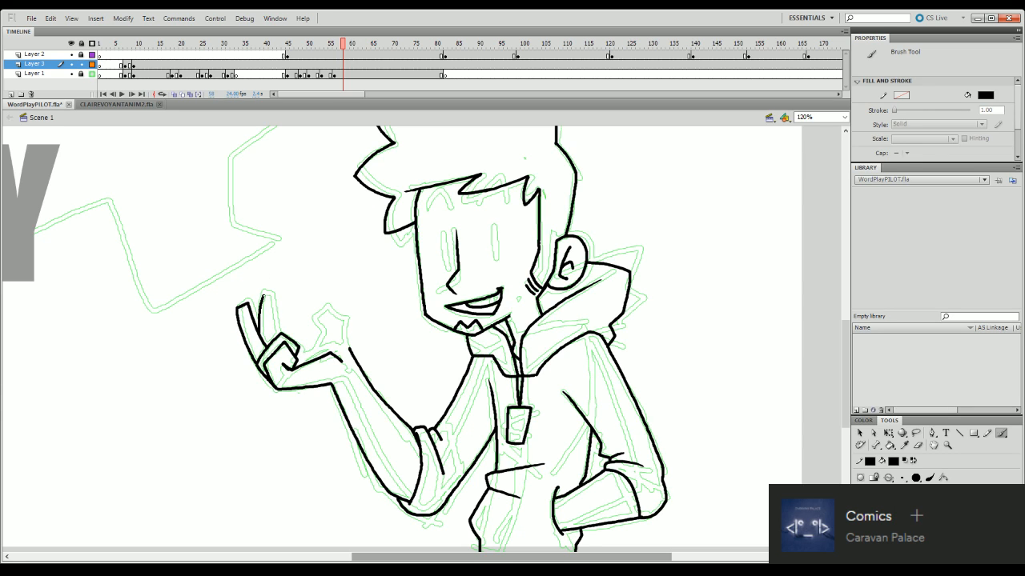
key(ctrl+z)
mouse_move(274, 318)
mouse_down()
mouse_move(277, 334)
mouse_move(258, 315)
mouse_move(265, 294)
mouse_up()
key(ctrl+z)
mouse_move(260, 333)
mouse_down()
mouse_move(264, 299)
mouse_move(274, 316)
mouse_up()
key(ctrl+z)
key(ctrl+z)
drag(850, 362, 851, 364)
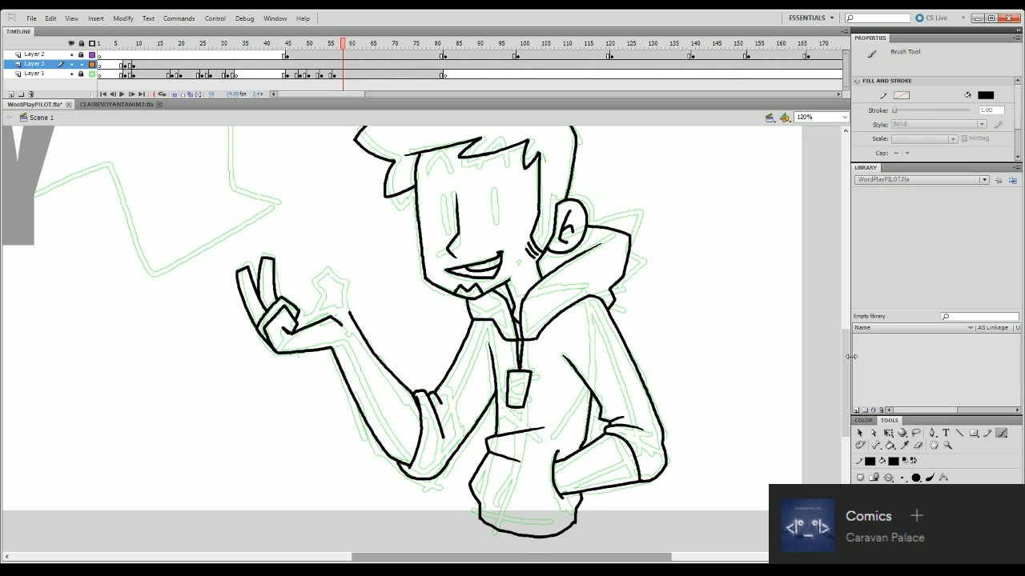
- Lasso the whole raised arm, scale it down to about 384 by 333 px and shift it slightly upward
click(916, 433)
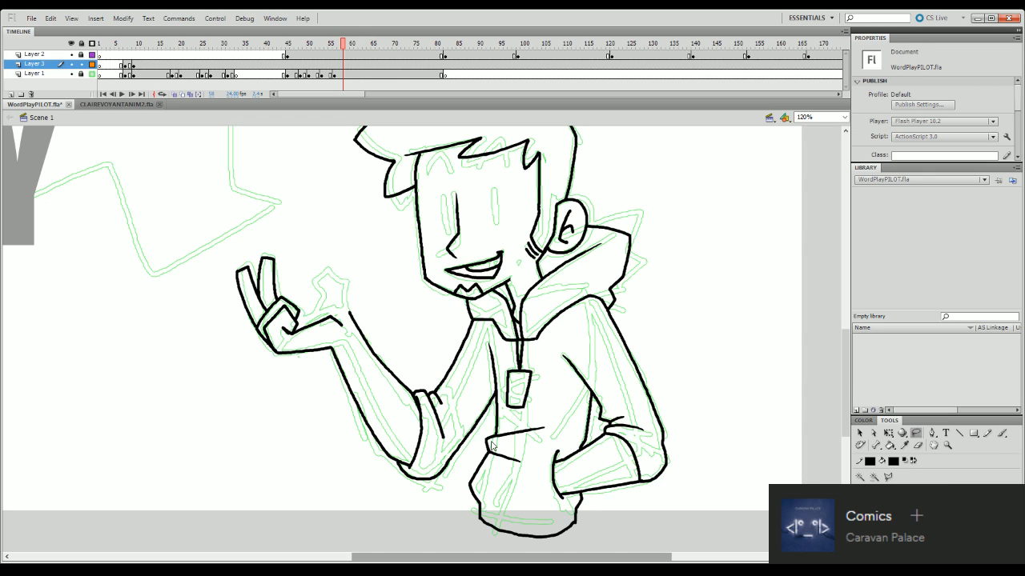
mouse_move(448, 474)
mouse_down()
mouse_move(494, 397)
mouse_move(479, 318)
mouse_move(388, 300)
mouse_move(266, 217)
mouse_move(207, 421)
mouse_move(293, 478)
mouse_move(431, 487)
mouse_move(468, 479)
mouse_up()
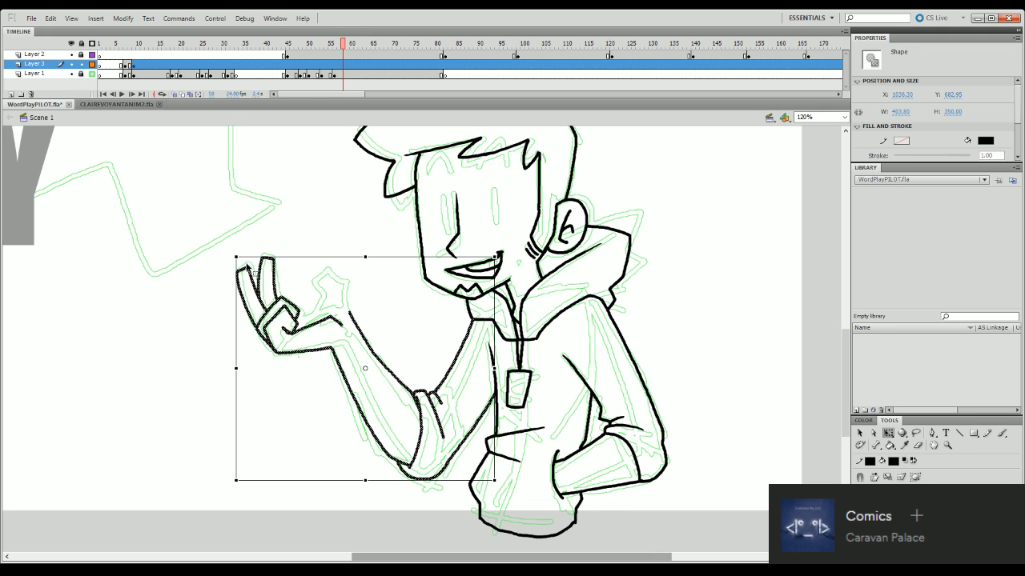
drag(236, 256, 249, 267)
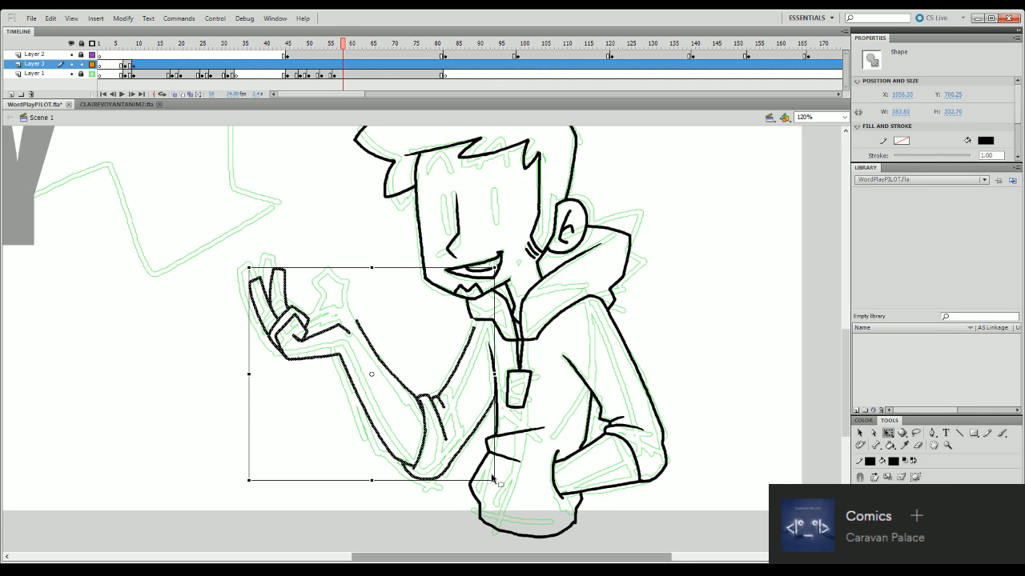
drag(461, 461, 463, 454)
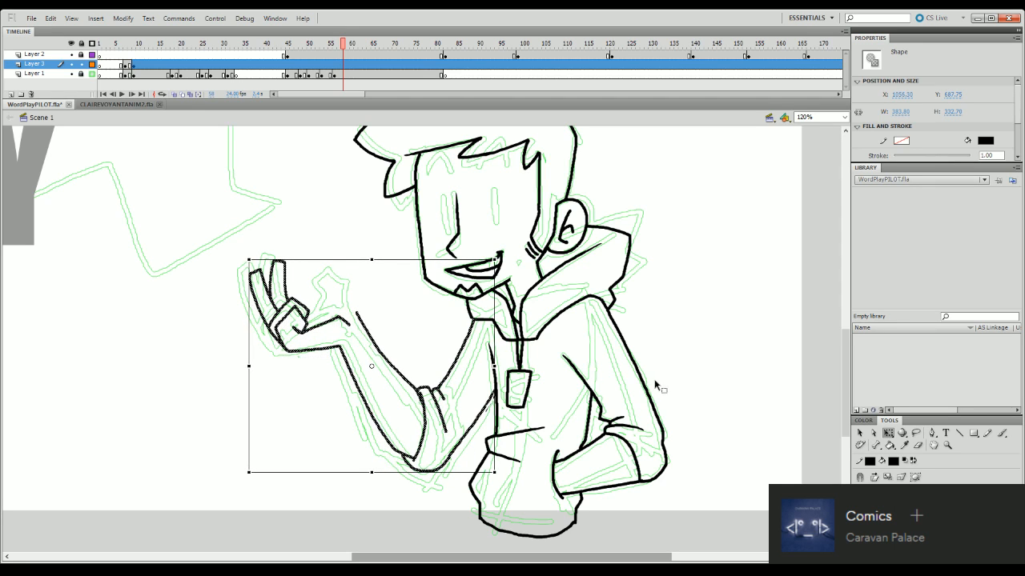
click(655, 382)
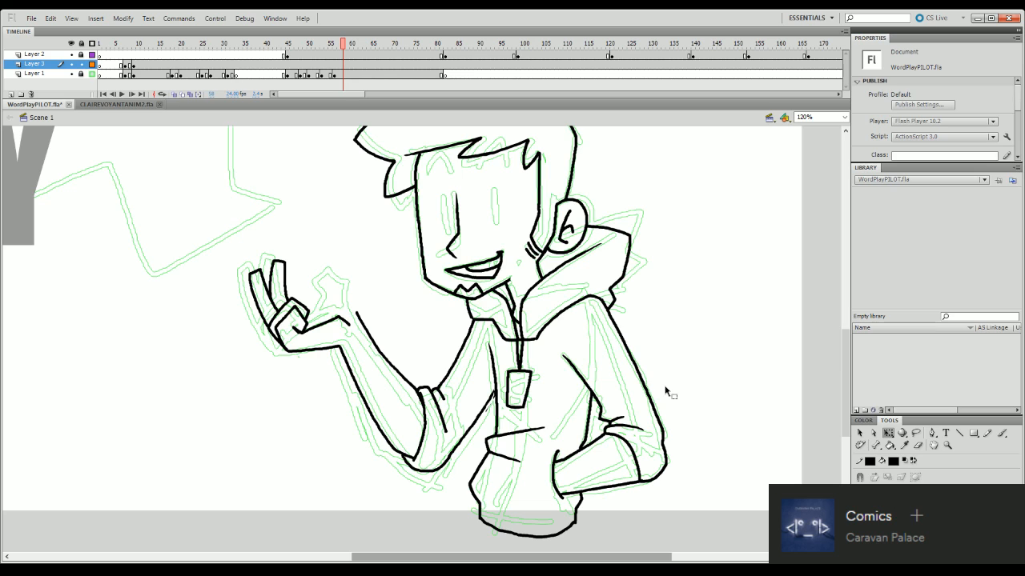
- Erase and re-ink the raised arm's underside where it meets the torso's front line
click(918, 446)
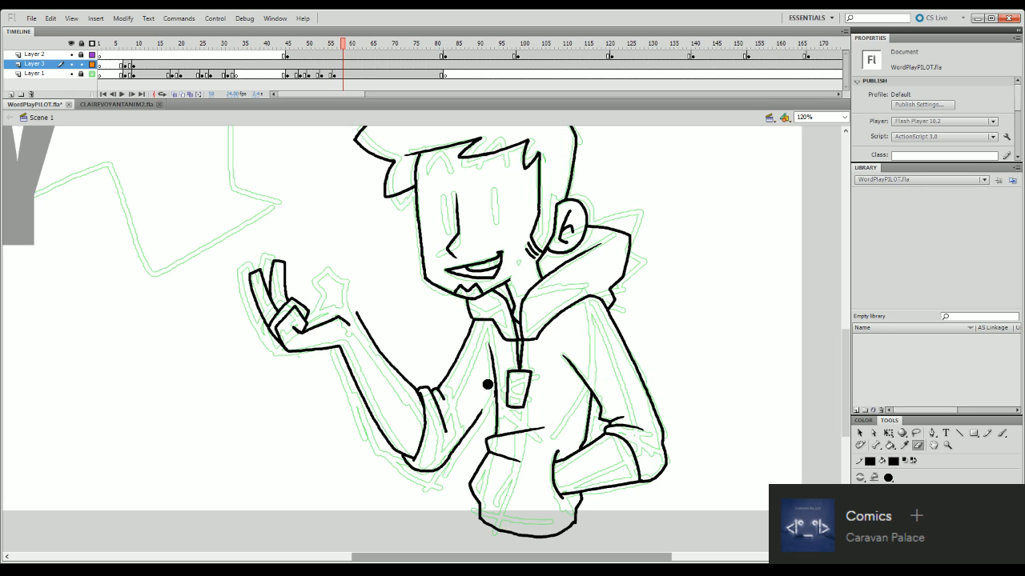
drag(487, 399, 473, 422)
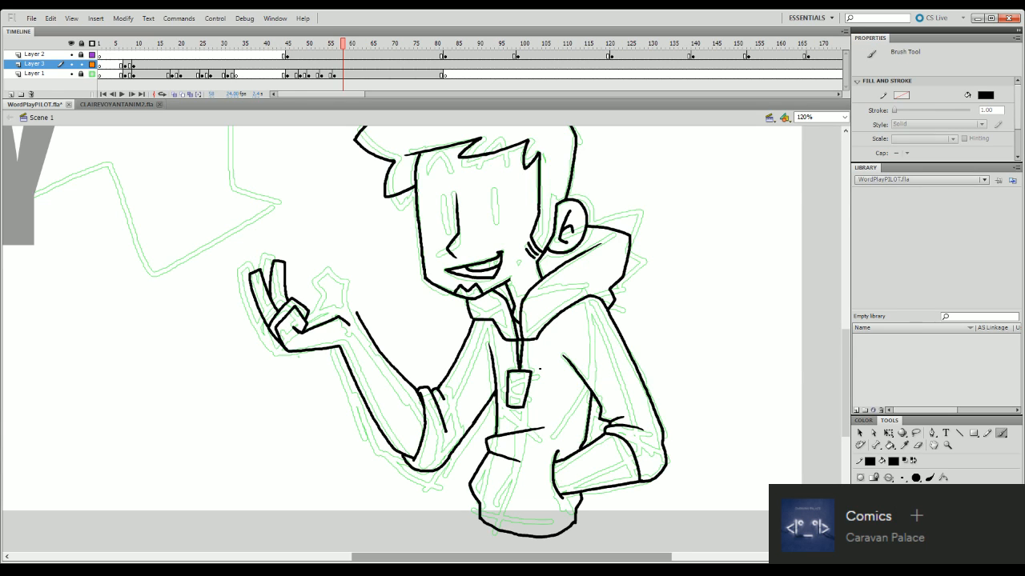
- Select the raised forearm and hand and scale them down slightly toward the rolled cuff, keeping their outlines joined to the sleeve
click(915, 433)
mouse_move(374, 426)
mouse_down()
mouse_move(407, 381)
mouse_move(407, 336)
mouse_move(347, 244)
mouse_move(219, 281)
mouse_move(289, 409)
mouse_move(347, 433)
mouse_move(385, 432)
mouse_up()
key(ctrl+z)
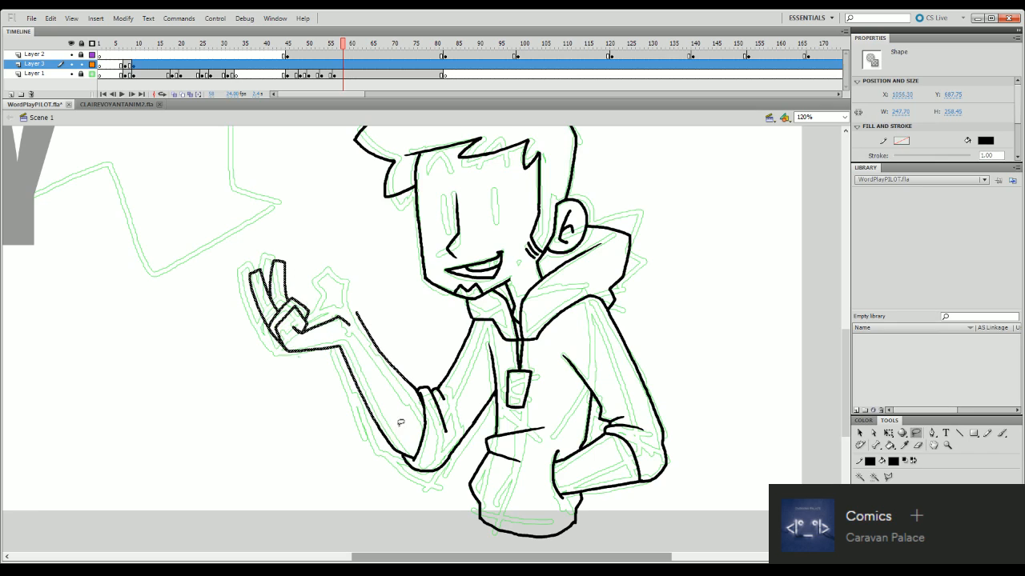
click(401, 422)
click(918, 445)
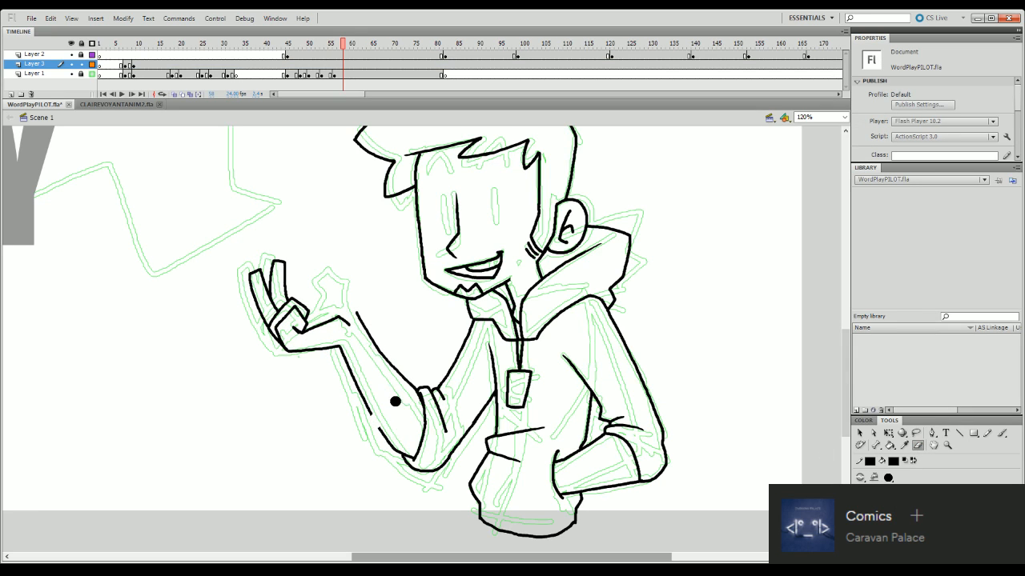
key(q)
drag(213, 241, 401, 421)
drag(397, 376, 405, 387)
click(424, 375)
click(408, 391)
click(445, 350)
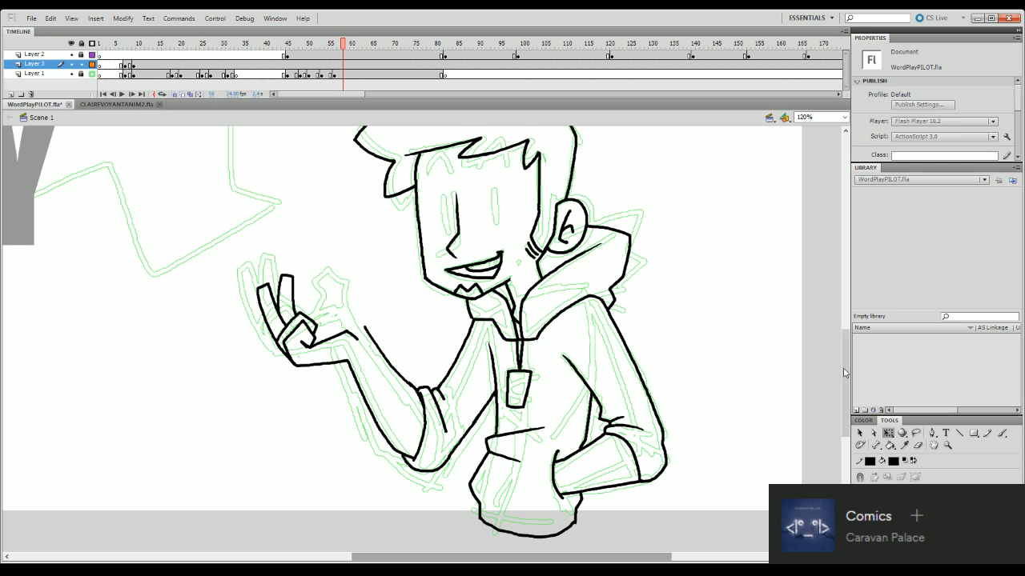
- Ink the raised hand's thumb between the palm line and the forearm's upper edge
mouse_move(846, 385)
mouse_down()
mouse_move(850, 360)
mouse_move(851, 400)
mouse_move(850, 385)
mouse_move(835, 384)
mouse_up()
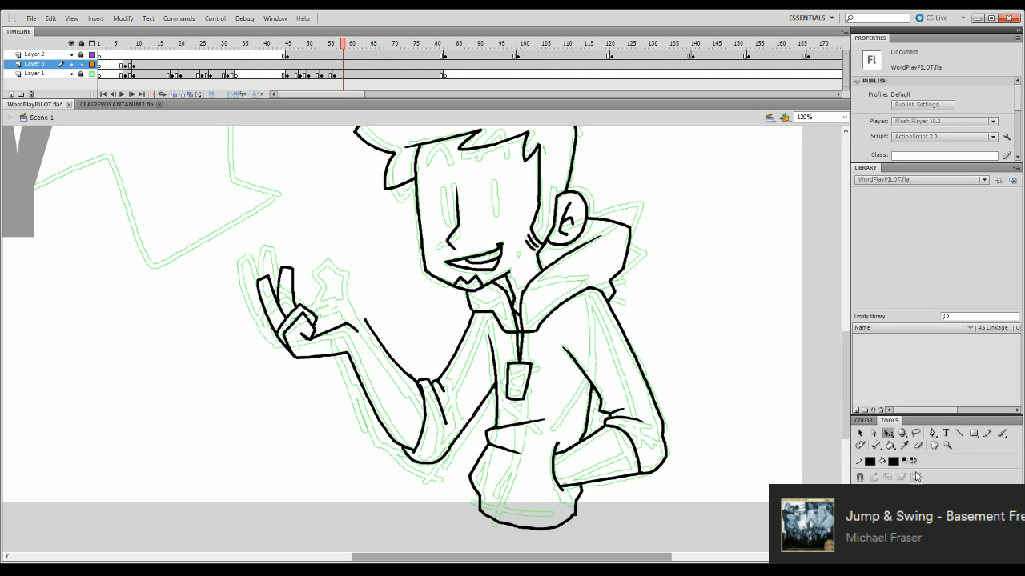
click(918, 445)
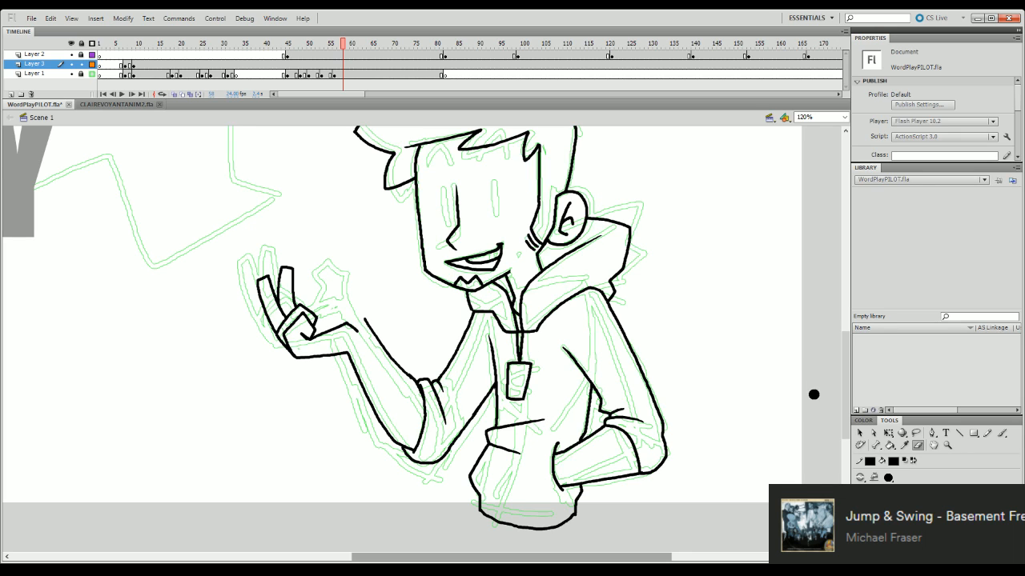
drag(842, 397, 845, 387)
scroll(845, 388, down, 4)
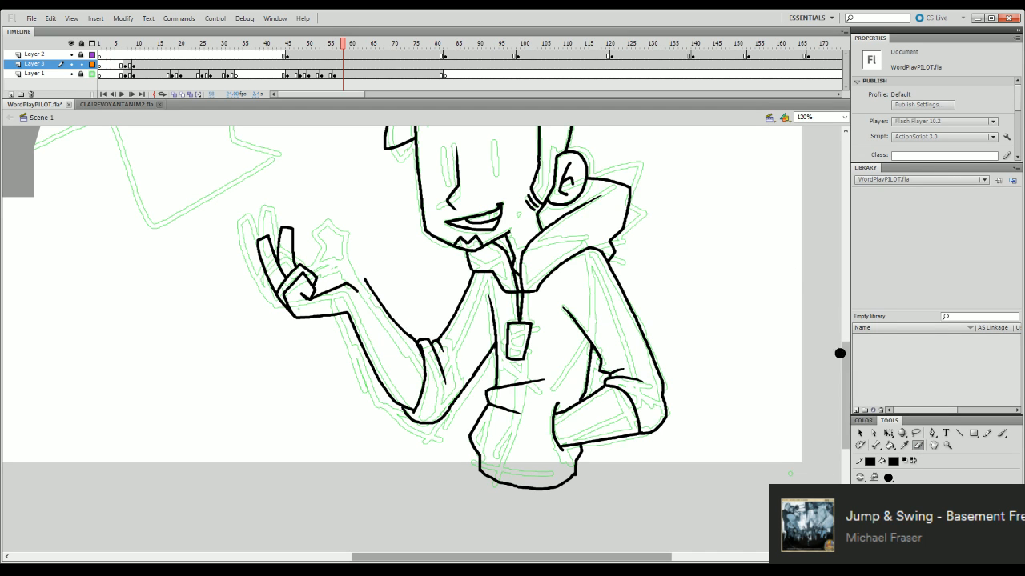
mouse_move(846, 383)
mouse_down()
mouse_move(851, 341)
mouse_move(849, 377)
mouse_move(849, 364)
mouse_up()
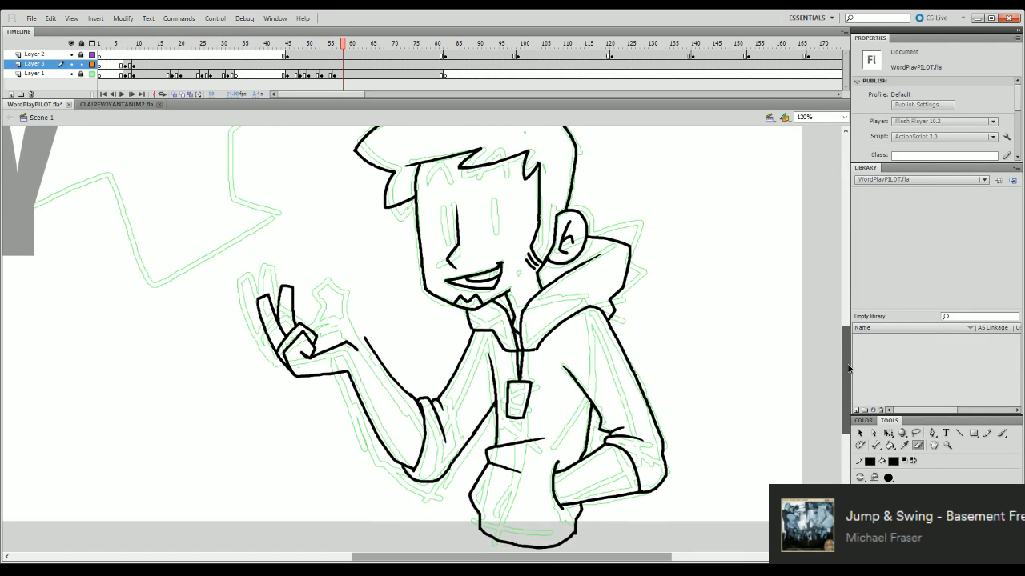
mouse_move(365, 344)
mouse_down()
mouse_move(339, 301)
mouse_move(326, 306)
mouse_move(338, 327)
mouse_up()
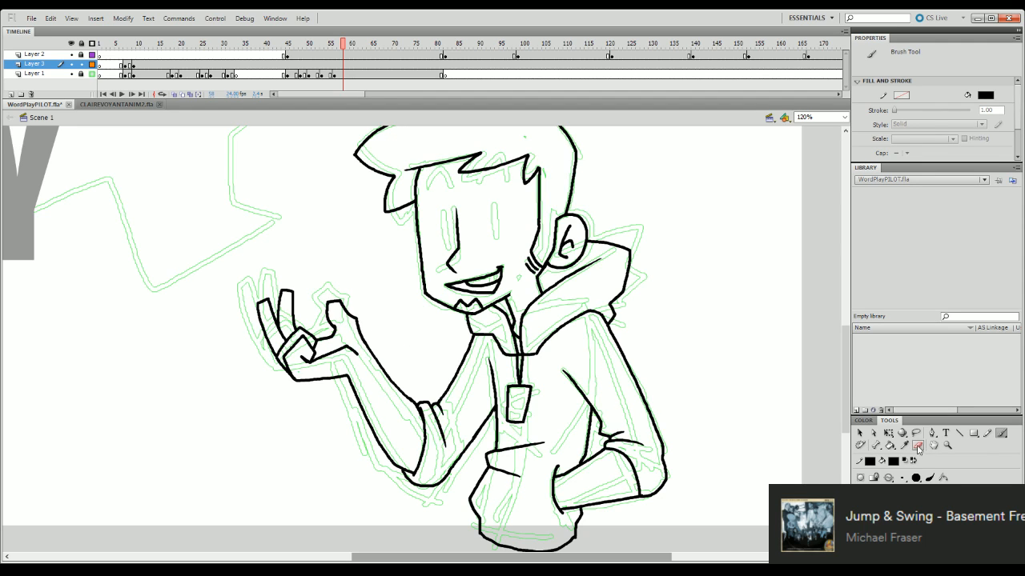
- Examine the inked character in the whole frame and at 100%, and return to a 120% view of the torso and arms
click(917, 445)
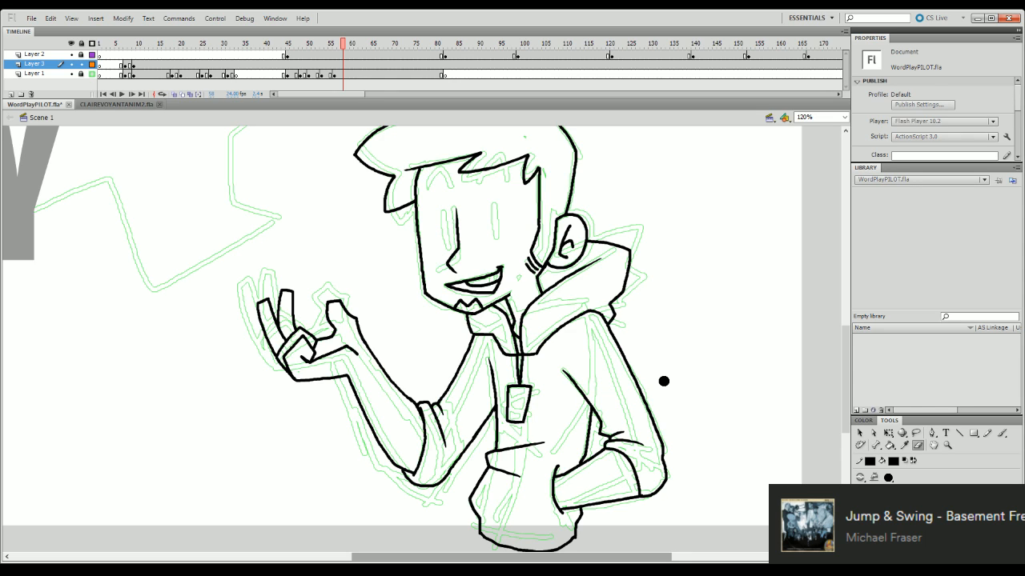
mouse_move(847, 404)
mouse_down()
mouse_move(847, 424)
mouse_move(851, 392)
mouse_up()
click(844, 117)
click(844, 136)
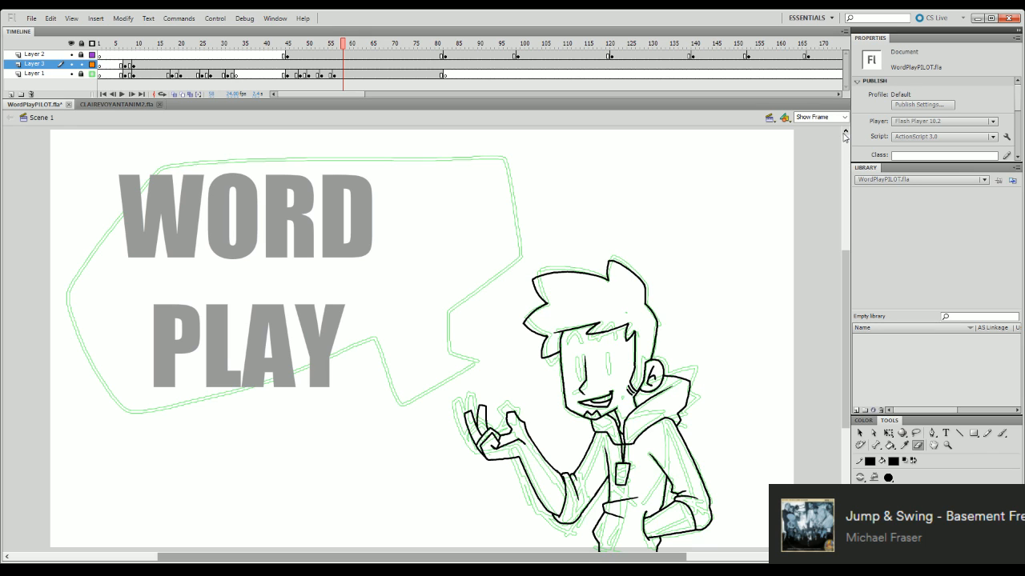
drag(845, 328, 846, 380)
click(844, 119)
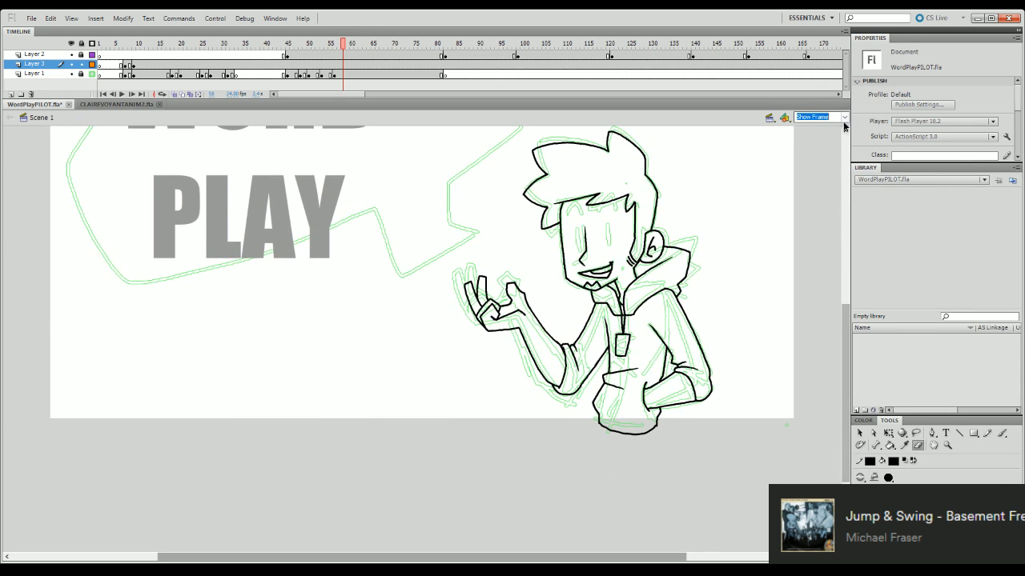
click(831, 162)
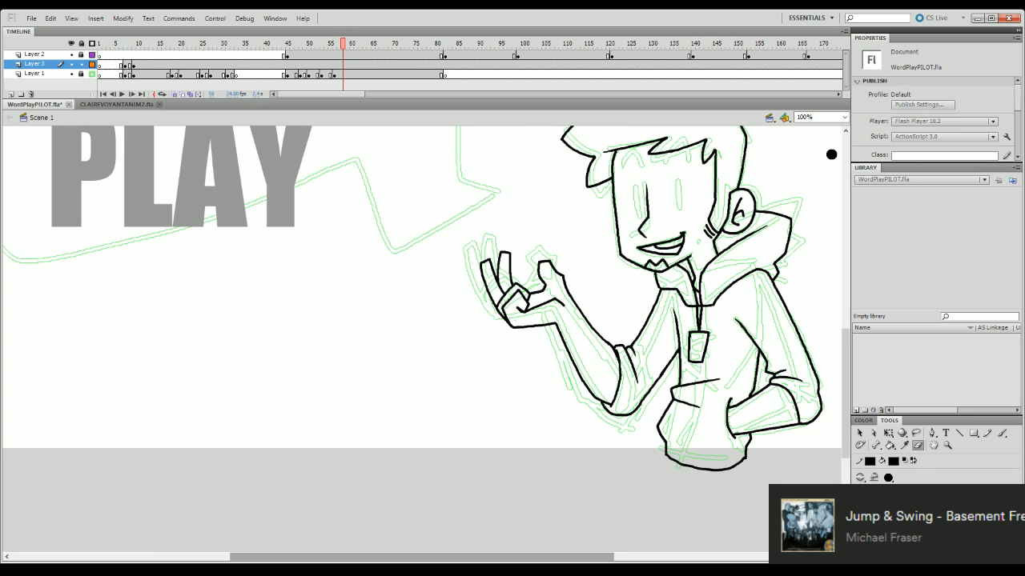
click(824, 117)
text(120)
key(Return)
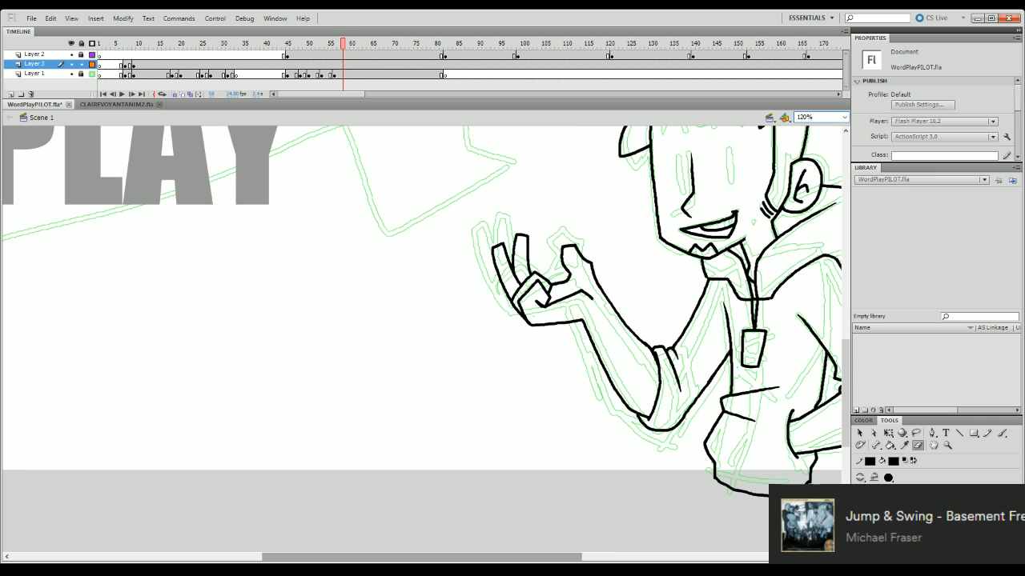
drag(503, 557, 589, 557)
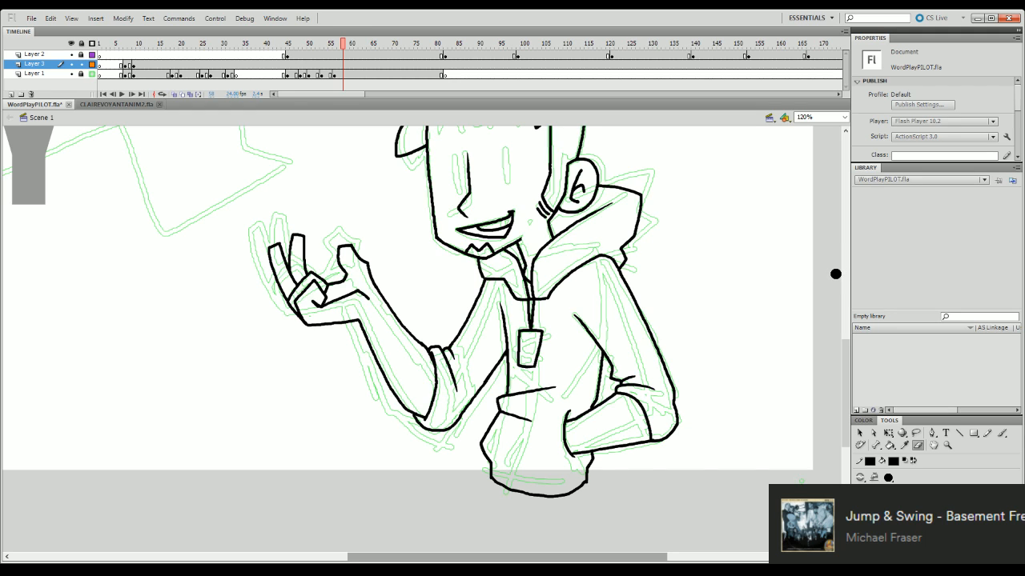
- Fill the dark part of the character's open mouth below the teeth with solid black using the Paint Bucket
drag(846, 388, 849, 365)
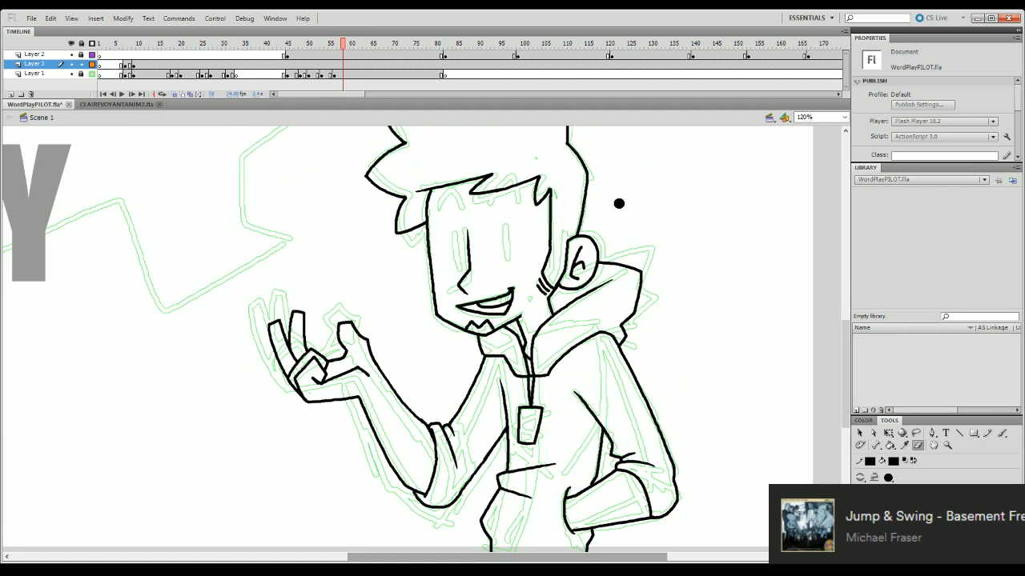
mouse_move(849, 382)
mouse_down()
mouse_move(854, 349)
mouse_move(865, 384)
mouse_up()
click(889, 445)
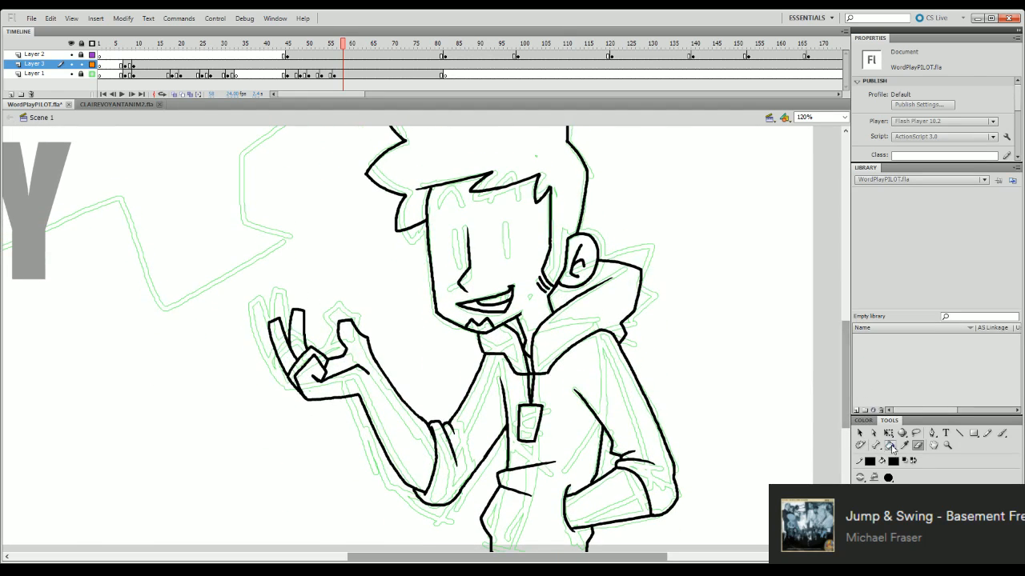
click(496, 305)
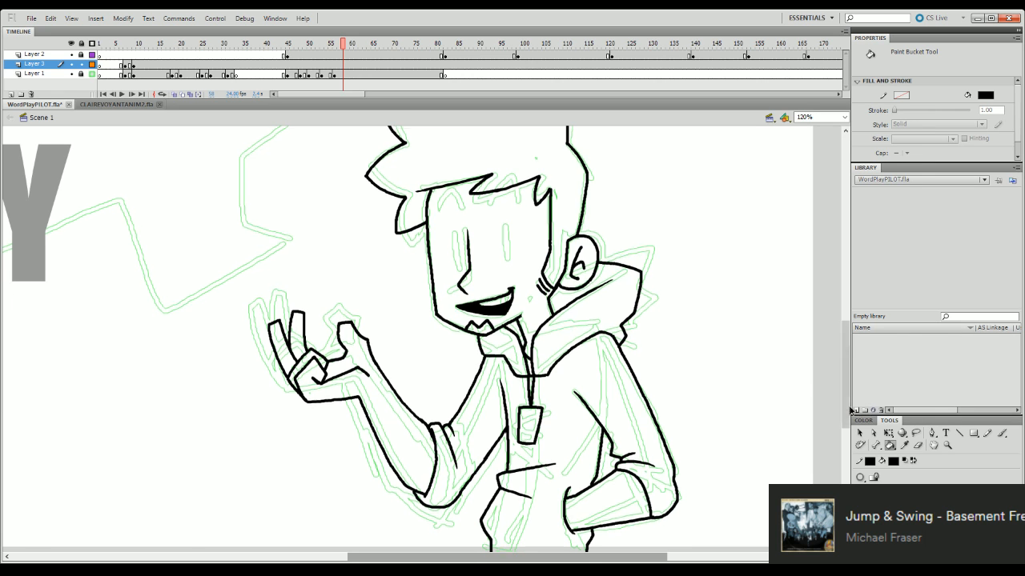
mouse_move(850, 406)
mouse_down()
mouse_move(853, 422)
mouse_move(854, 391)
mouse_up()
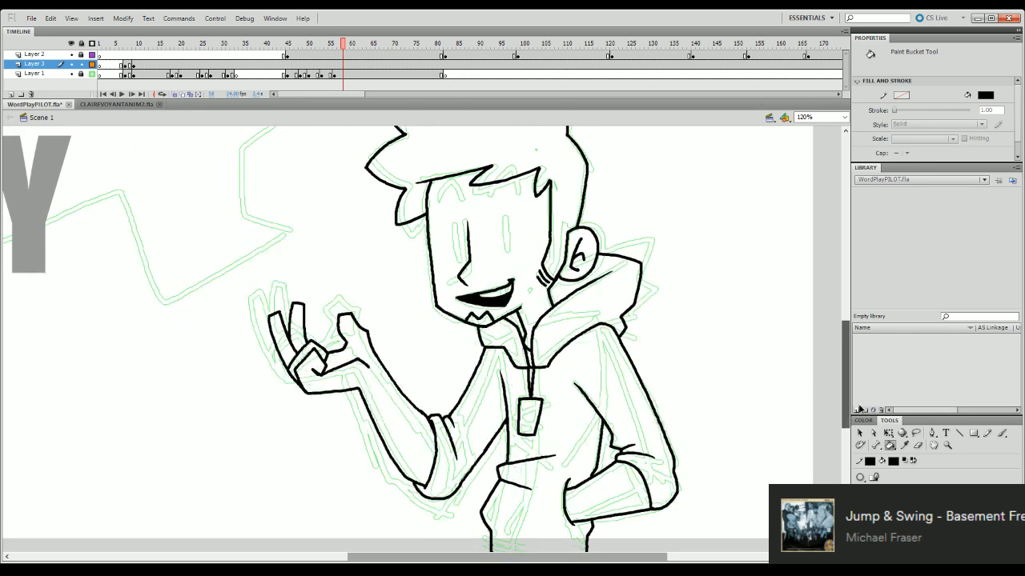
key(b)
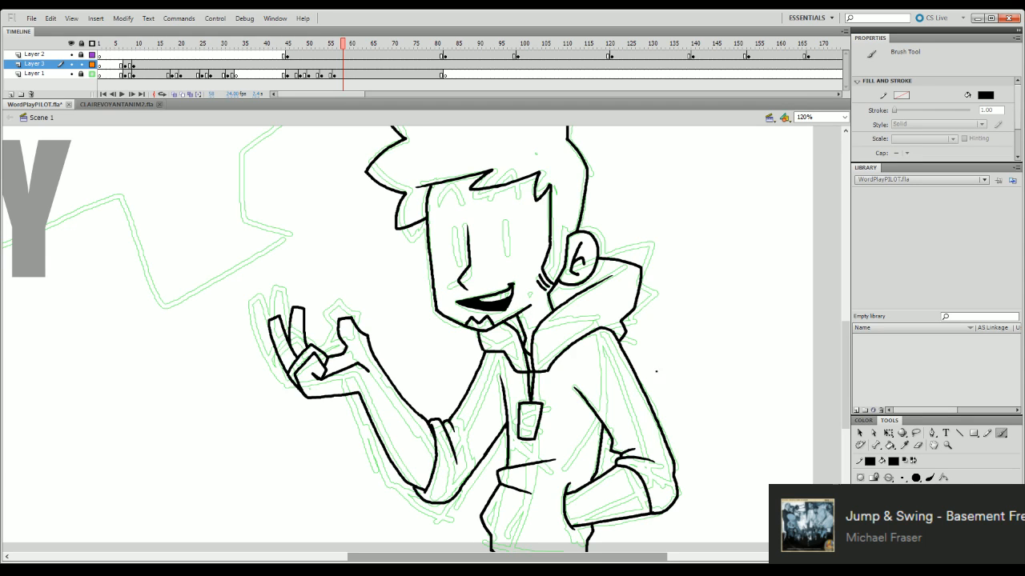
key(e)
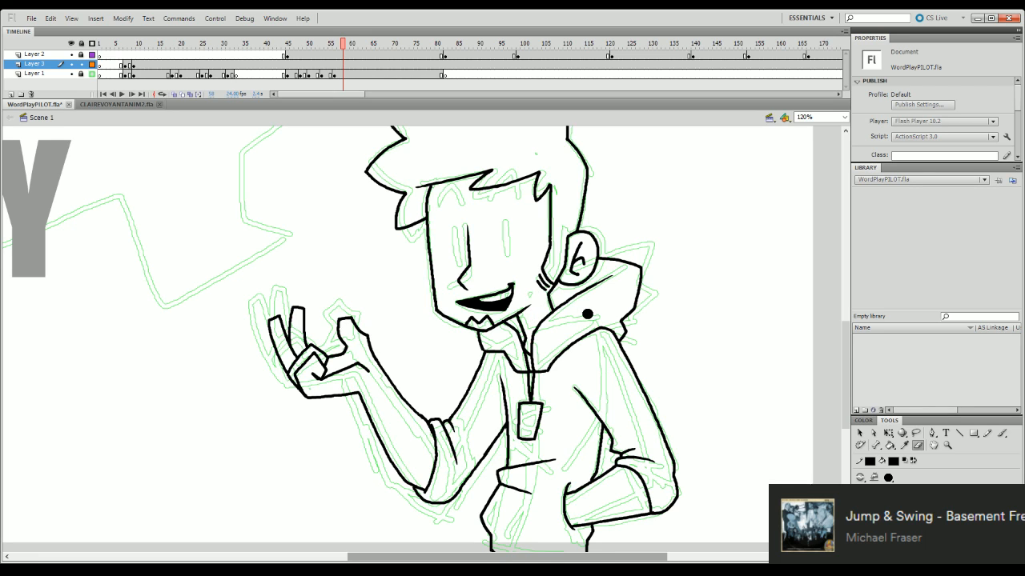
- Insert a keyframe on Layer 3 at frame 56 and clear the line art from the span before it
drag(846, 356, 853, 383)
click(335, 46)
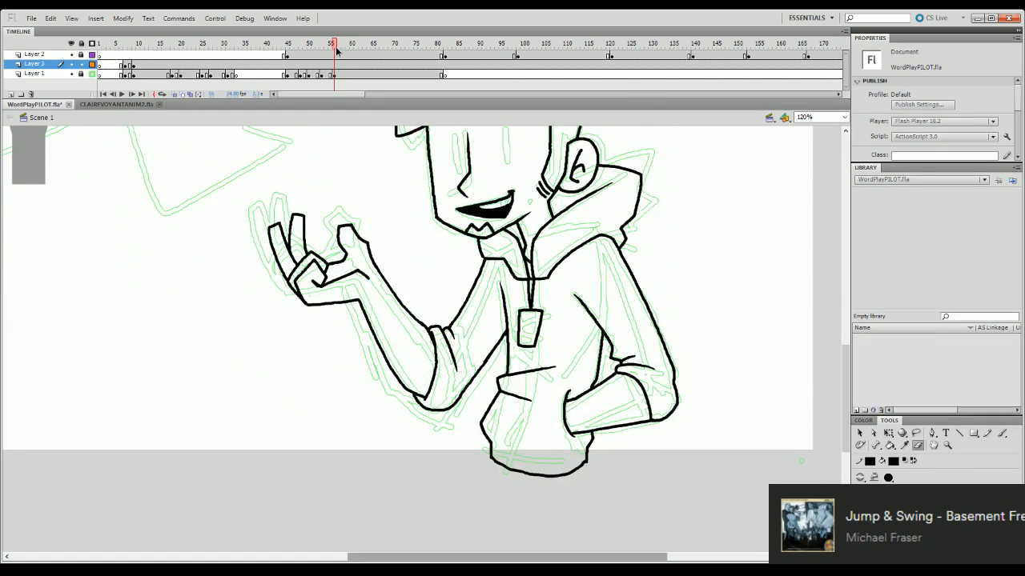
click(334, 65)
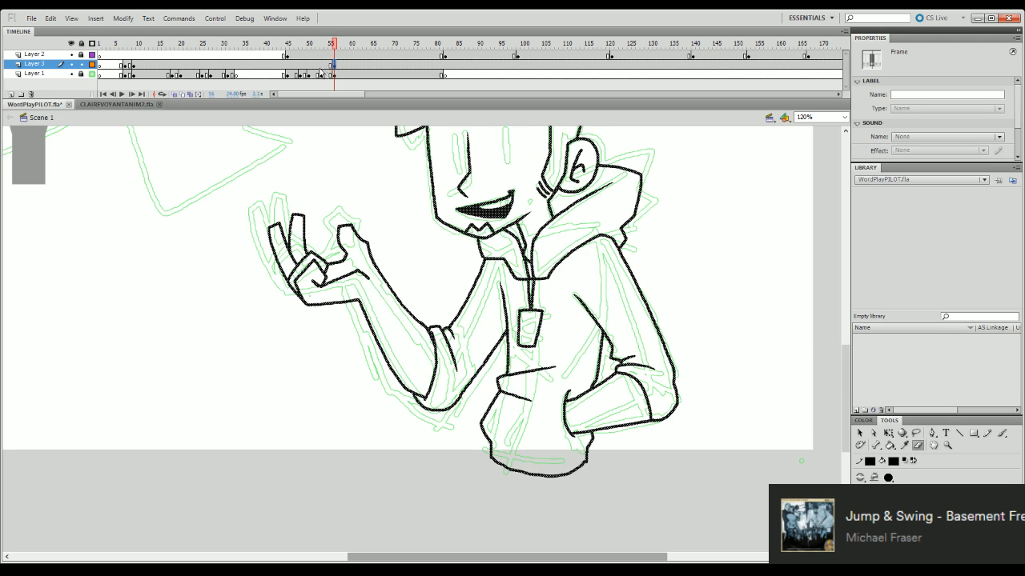
key(F6)
click(326, 65)
key(Delete)
click(282, 65)
click(276, 65)
key(Return)
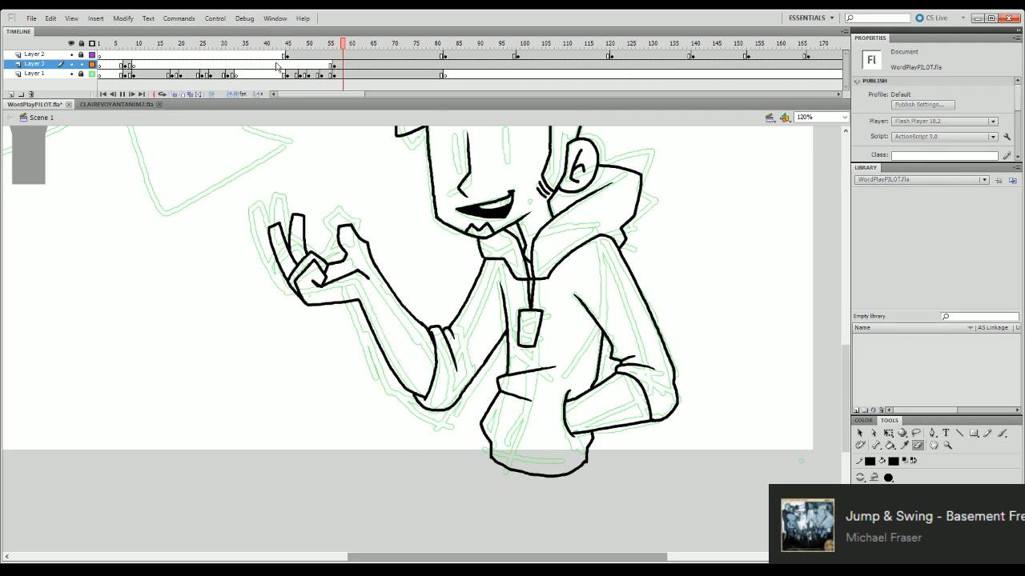
key(Return)
- End Layer 3's line art just after frame 80, where Layer 1's drawing ends, and play the animation back from frame 1
click(844, 118)
click(837, 133)
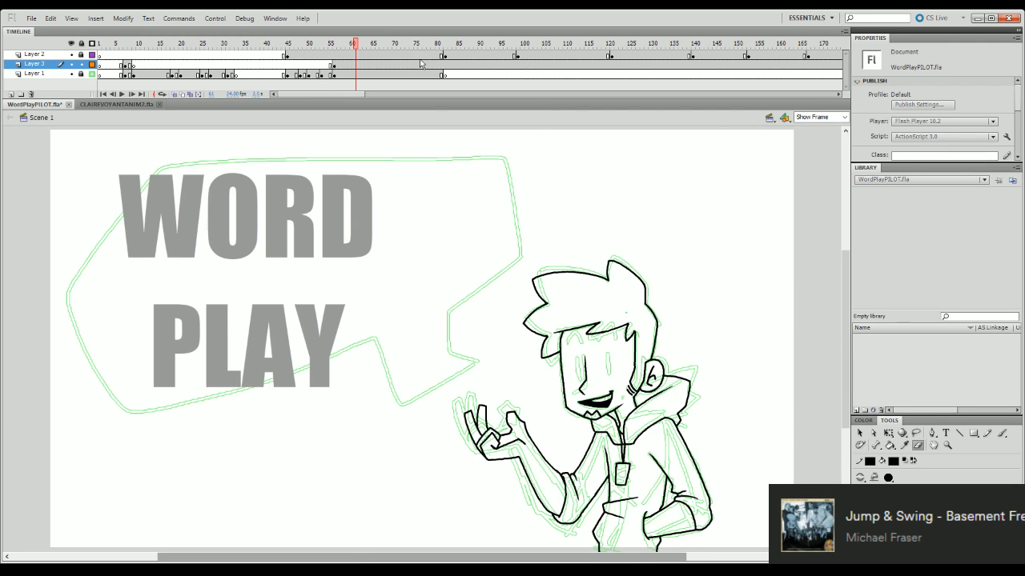
click(445, 65)
key(Delete)
drag(447, 44, 132, 304)
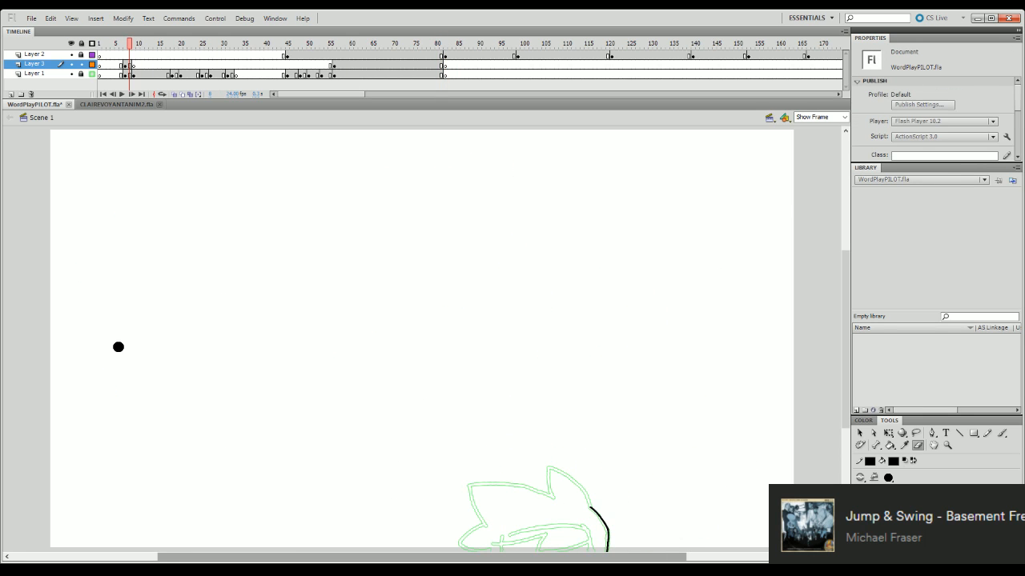
drag(156, 45, 100, 67)
key(Return)
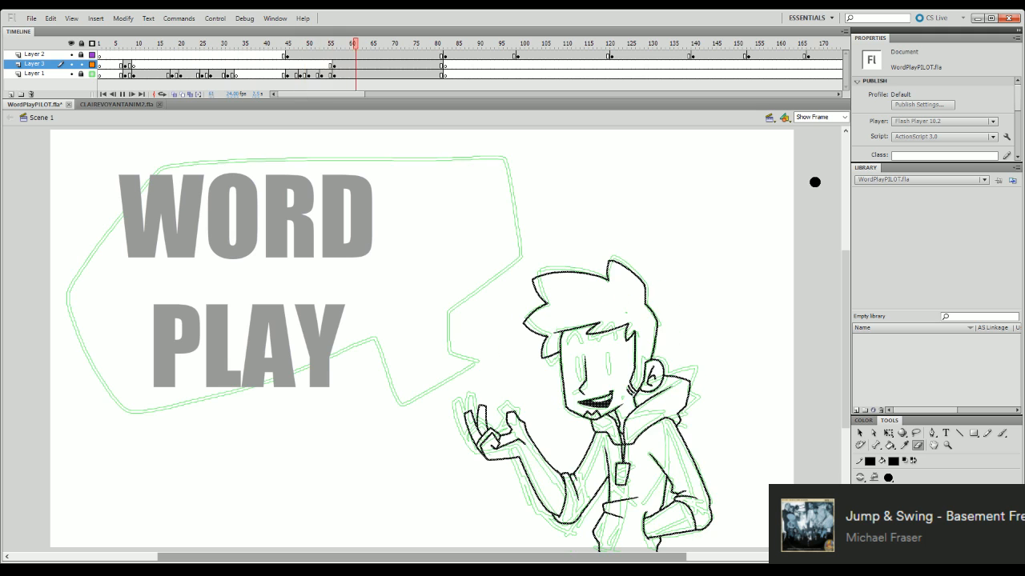
click(365, 44)
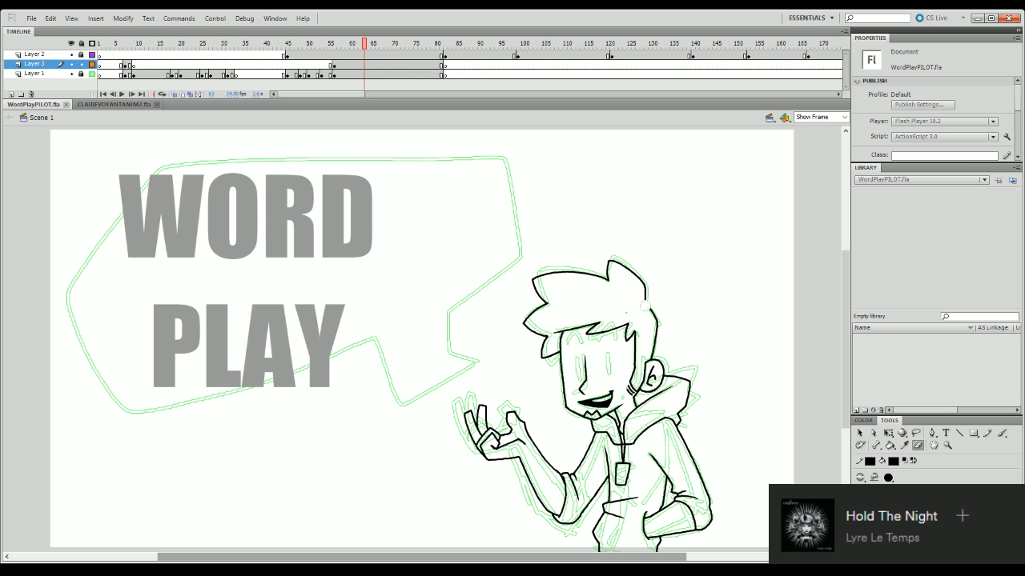
- Try to ink a small hair tuft sticking out from the back of the head at 120% view
key(b)
click(844, 117)
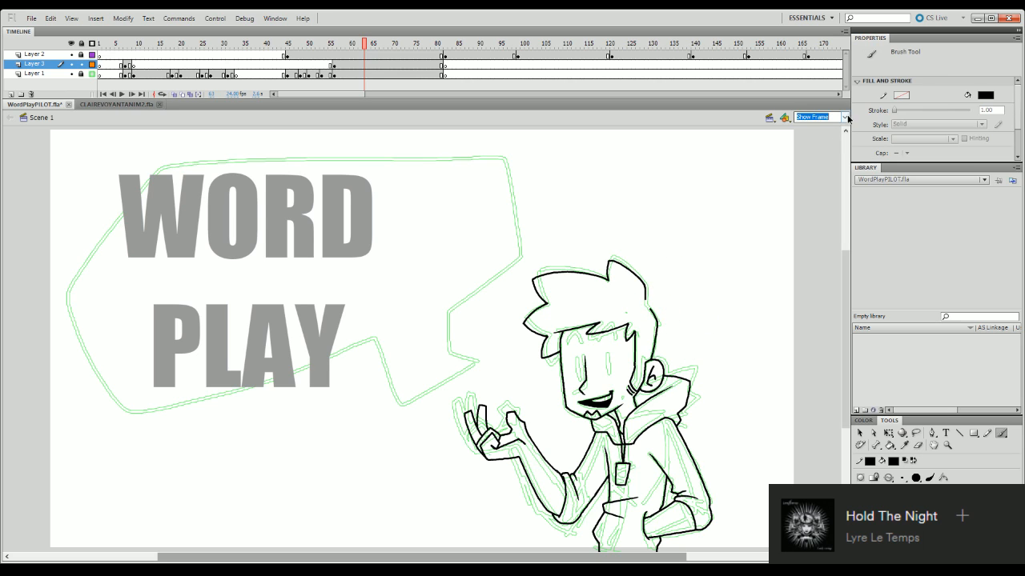
click(827, 166)
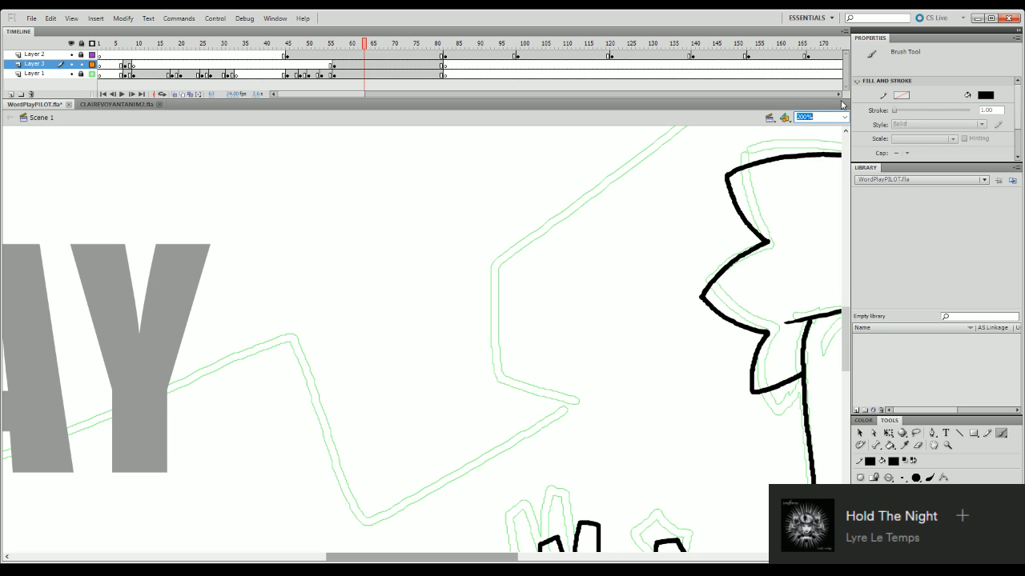
text(120)
key(Return)
drag(531, 561, 610, 560)
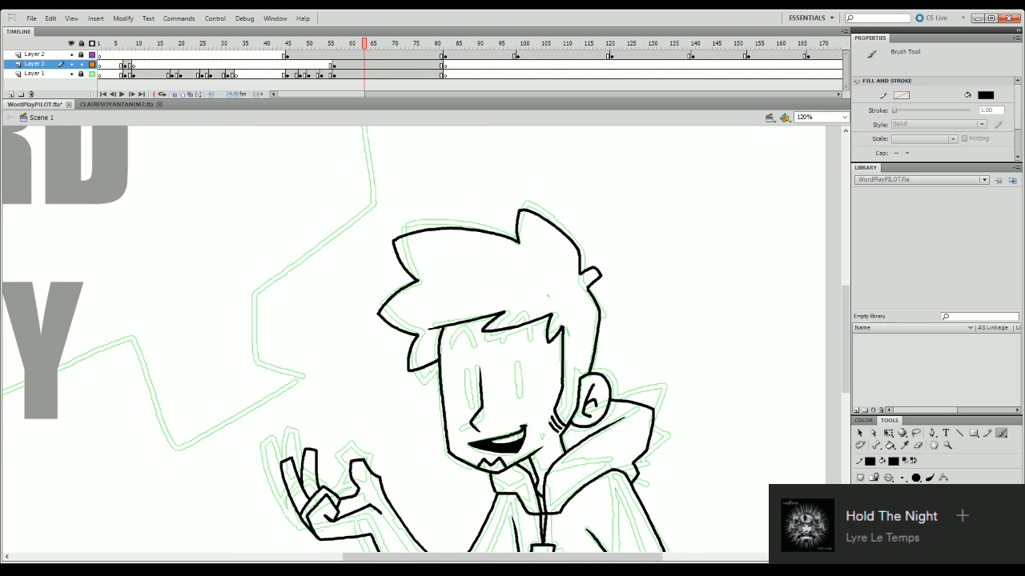
mouse_move(580, 272)
mouse_down()
mouse_move(602, 270)
mouse_move(588, 288)
mouse_move(589, 268)
mouse_move(601, 271)
mouse_move(590, 287)
mouse_up()
key(ctrl+z)
key(ctrl+z)
key(ctrl+z)
key(ctrl+z)
key(ctrl+z)
key(ctrl+z)
key(ctrl+z)
- Erase a gap in the hair outline at the back of the head and ink a small pointed tuft there
click(918, 445)
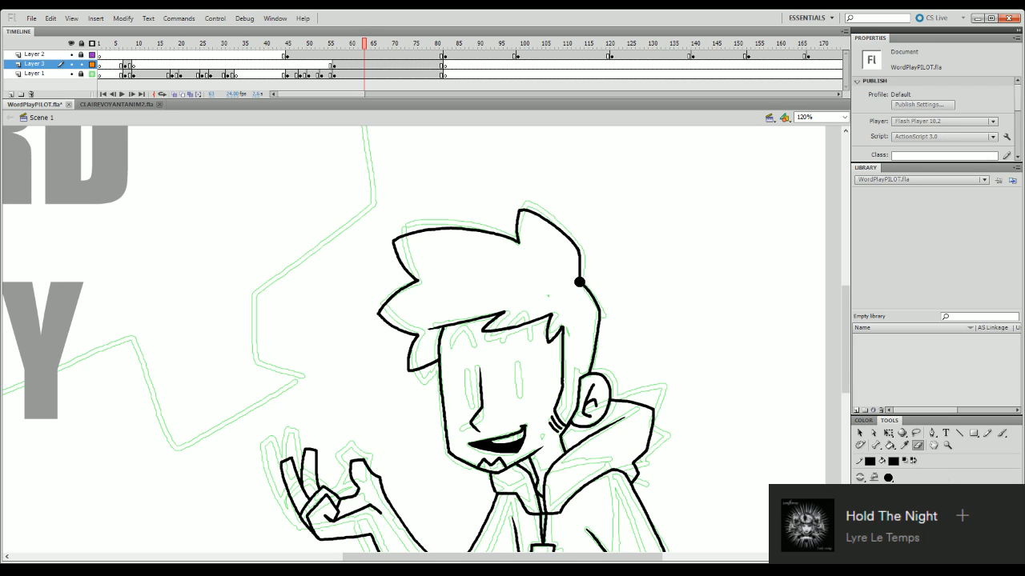
key(b)
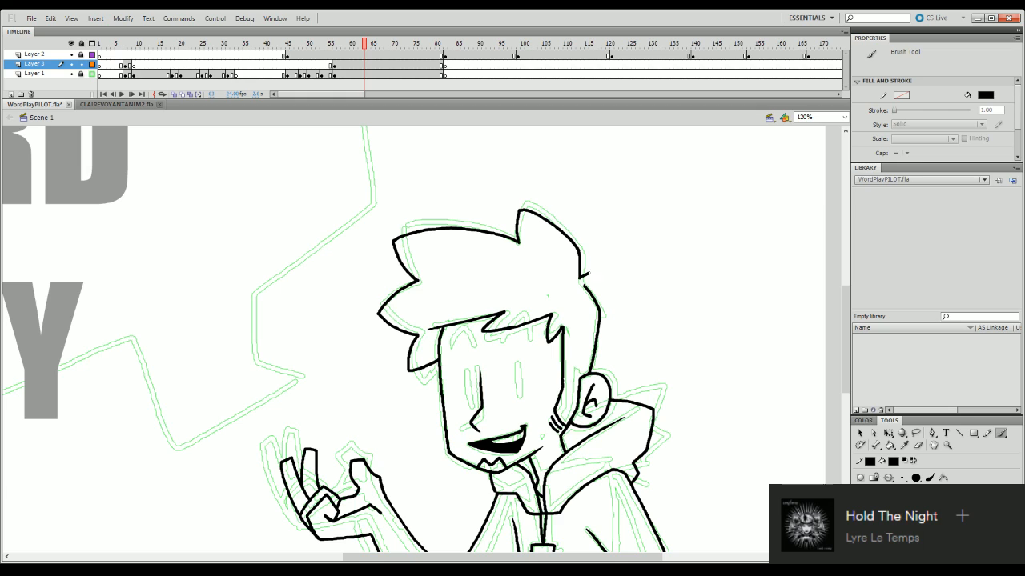
drag(596, 275, 585, 282)
key(ctrl+z)
mouse_move(580, 277)
mouse_down()
mouse_move(592, 268)
mouse_move(593, 279)
mouse_up()
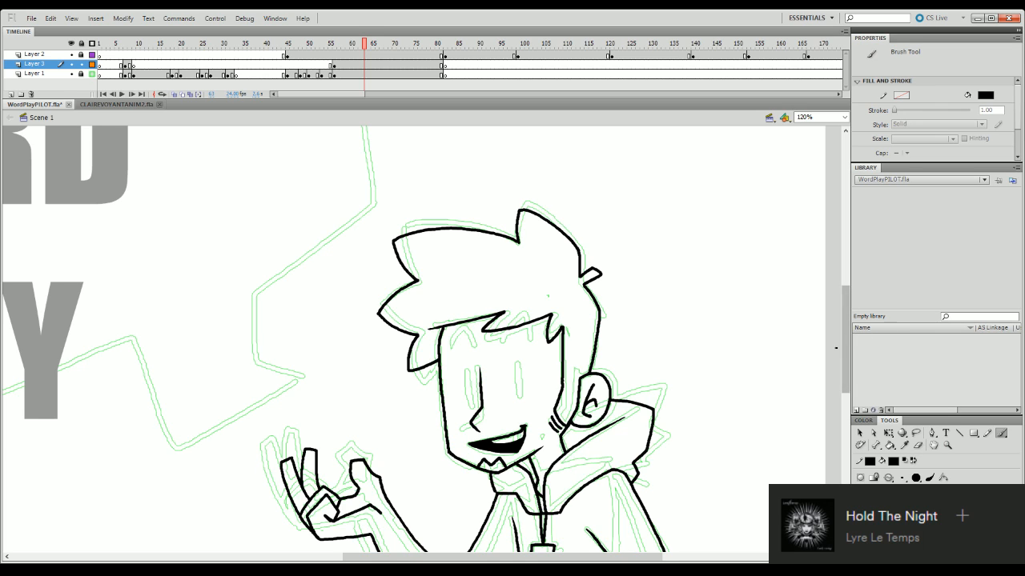
- Ink a narrow oval over the sketched eye between the nose and the ear and fill it with black
mouse_move(845, 344)
mouse_down()
mouse_move(847, 376)
mouse_move(850, 365)
mouse_up()
mouse_move(364, 44)
mouse_down()
mouse_move(333, 61)
mouse_move(317, 383)
mouse_move(358, 461)
mouse_up()
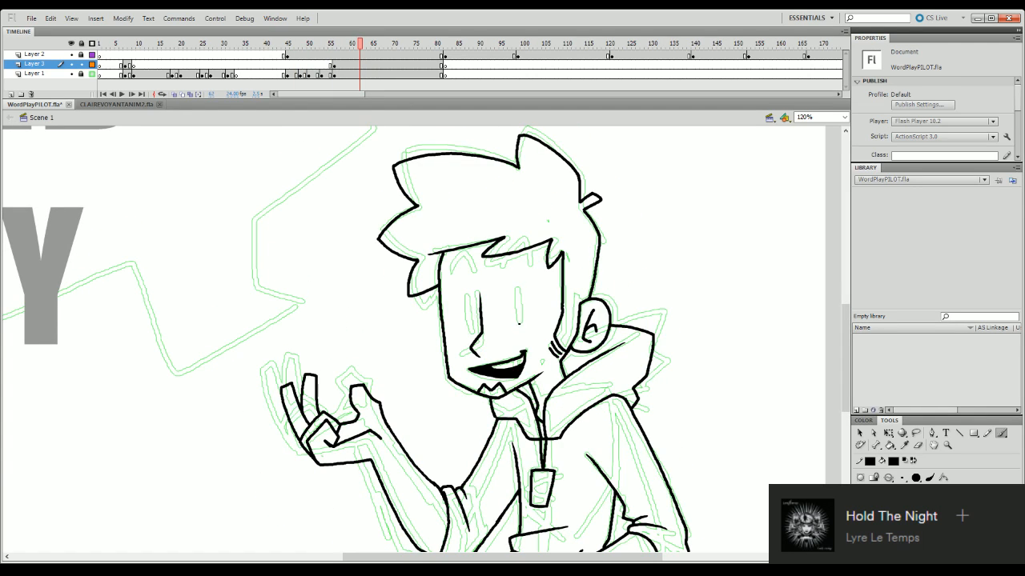
mouse_move(518, 324)
mouse_down()
mouse_move(516, 288)
mouse_move(520, 327)
mouse_up()
key(ctrl+z)
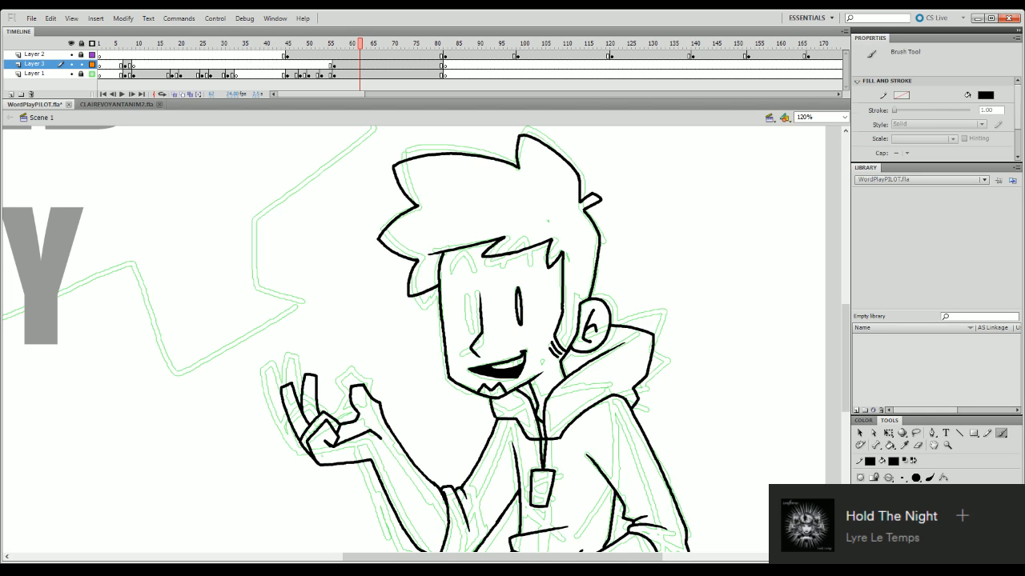
key(k)
click(519, 307)
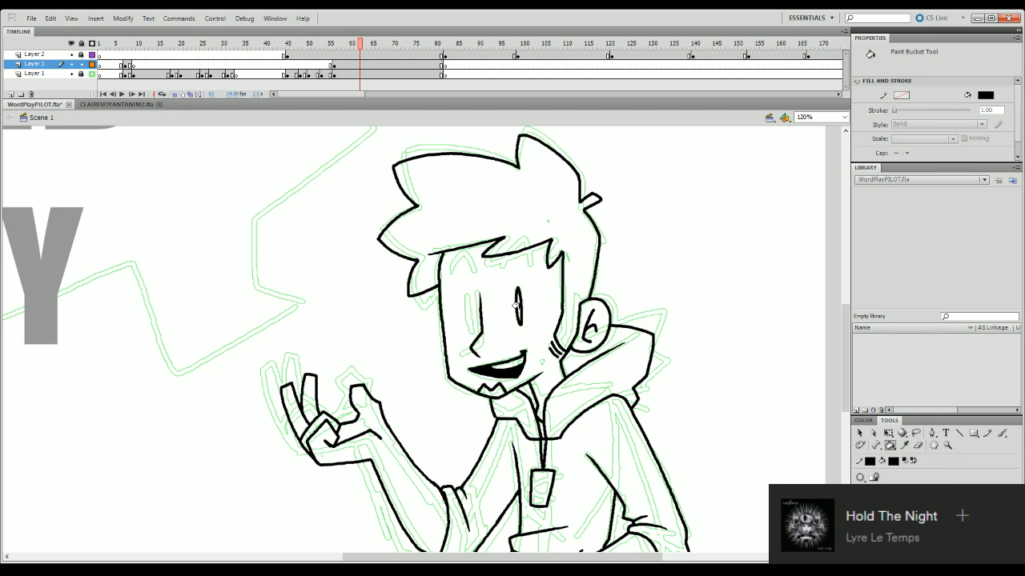
- Ink a matching solid black eye on the far side of the nose line and select each eye for transforming
key(b)
mouse_move(467, 325)
mouse_down()
mouse_move(464, 295)
mouse_move(471, 324)
mouse_move(470, 314)
mouse_up()
key(v)
click(469, 314)
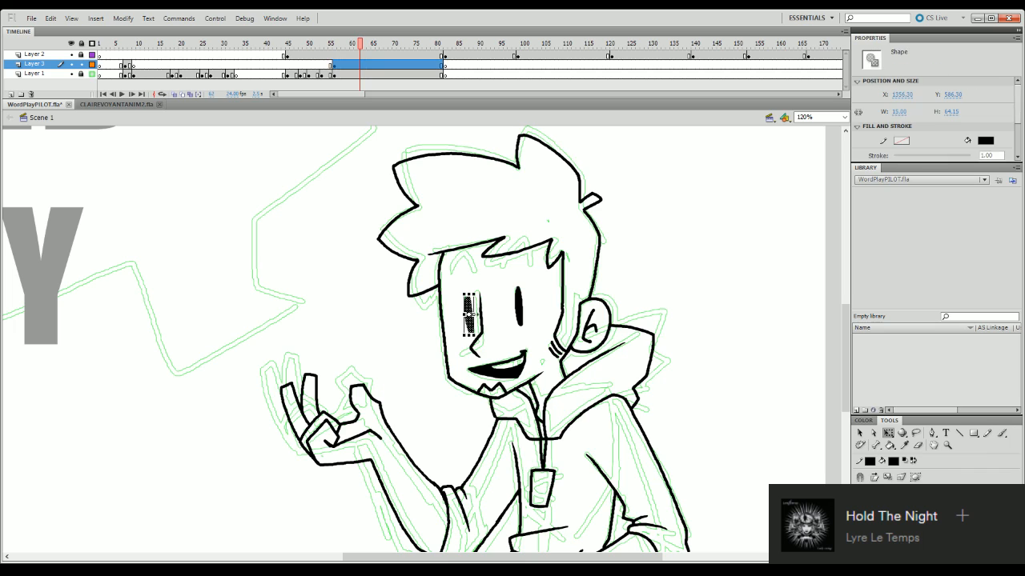
click(531, 286)
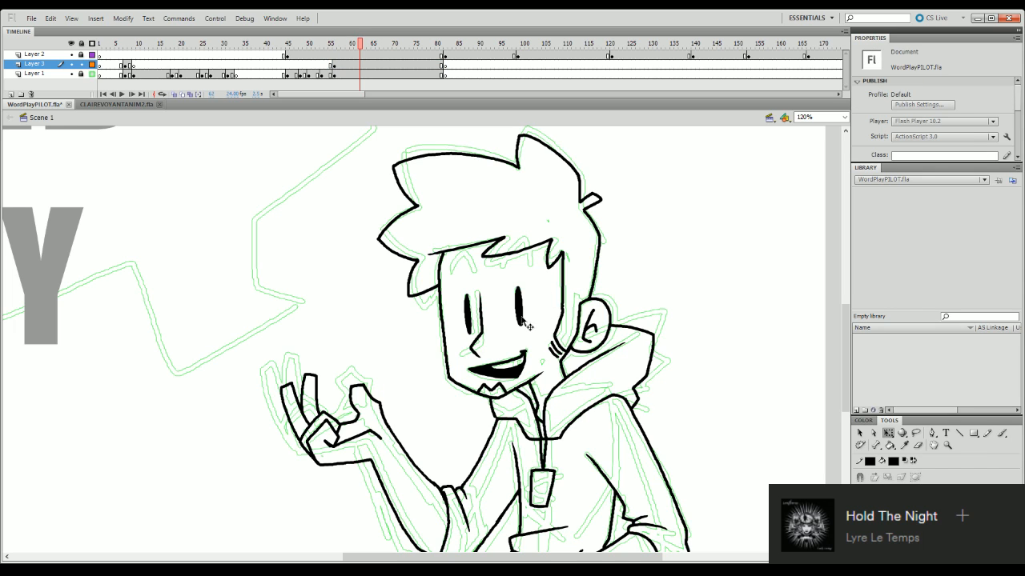
click(520, 318)
click(533, 301)
click(521, 317)
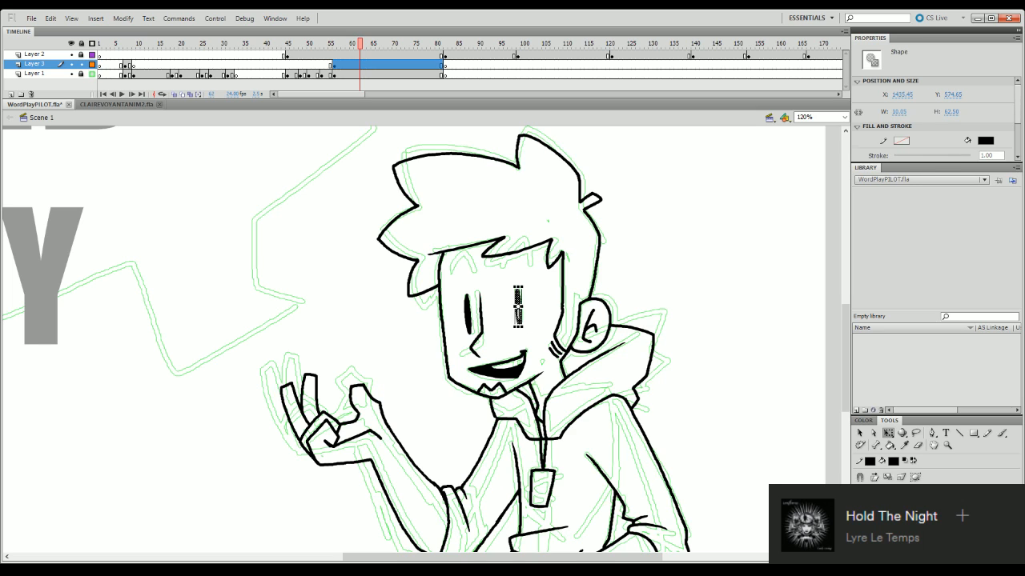
- Delete both inked eyes from the face
click(469, 319)
key(Delete)
click(521, 311)
key(Delete)
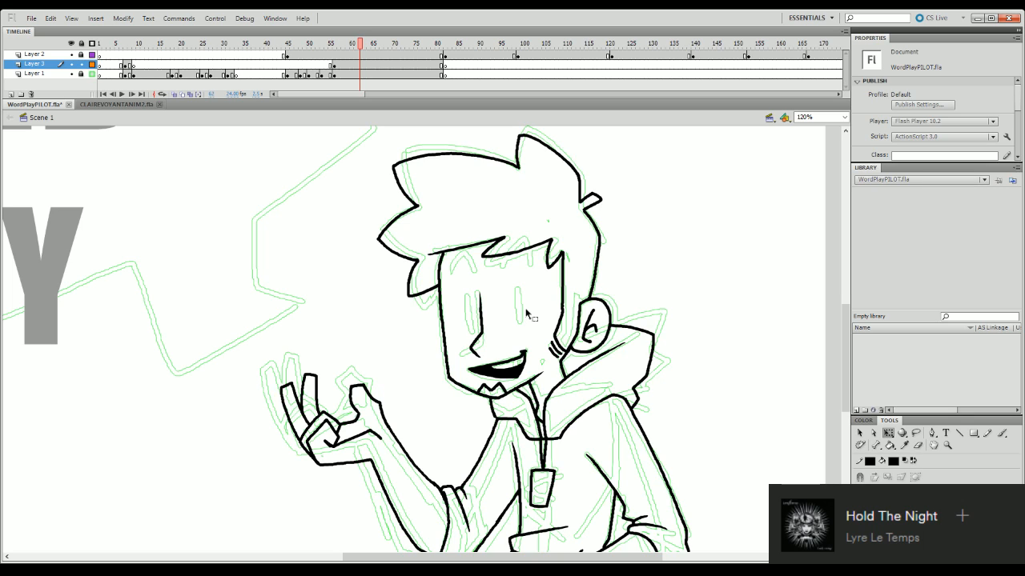
- Touch up the small line detail inside the ear and adjust its placement with Free Transform
click(917, 445)
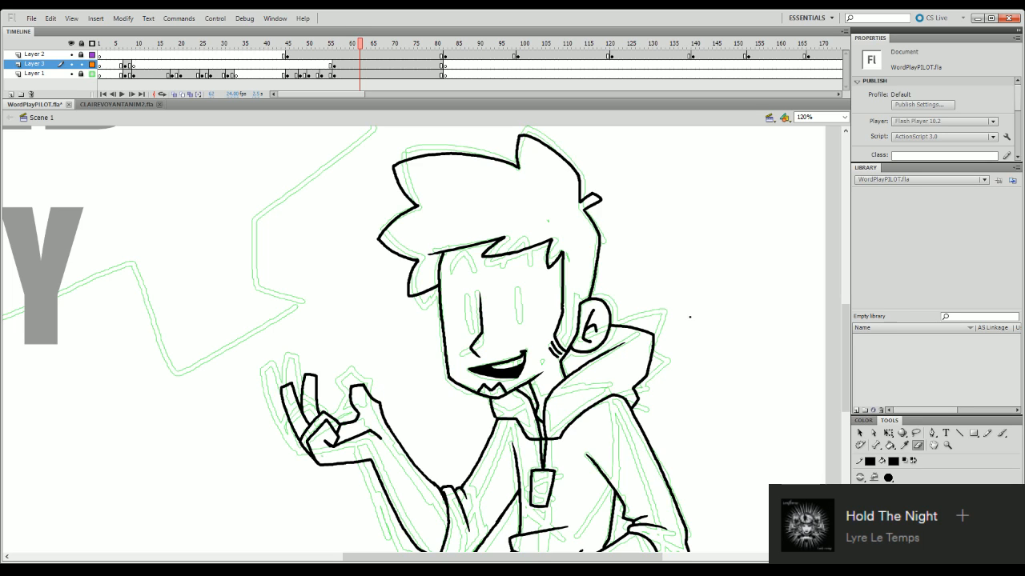
click(687, 293)
scroll(551, 319, down, 1)
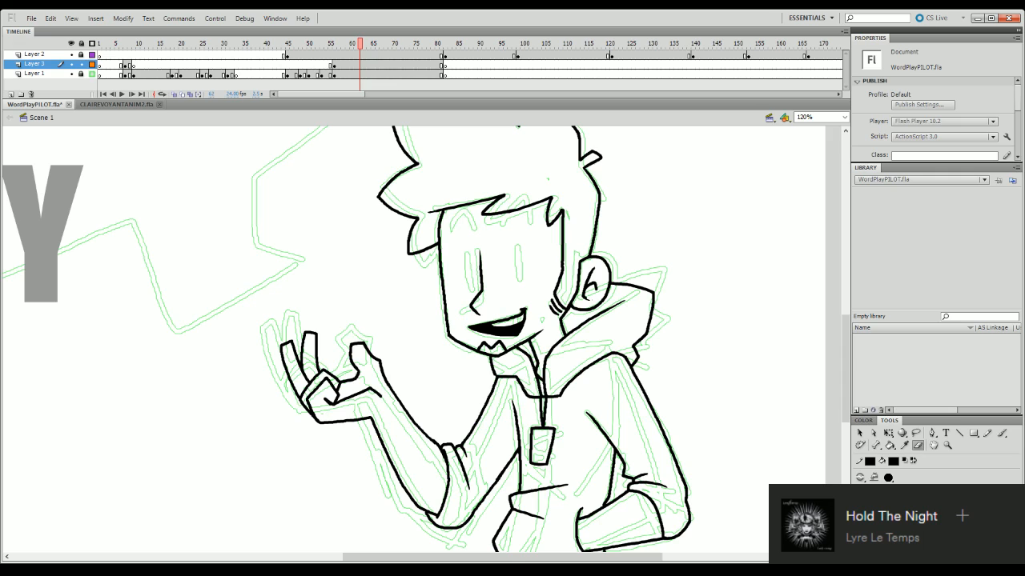
key(ctrl+z)
drag(596, 285, 597, 293)
key(q)
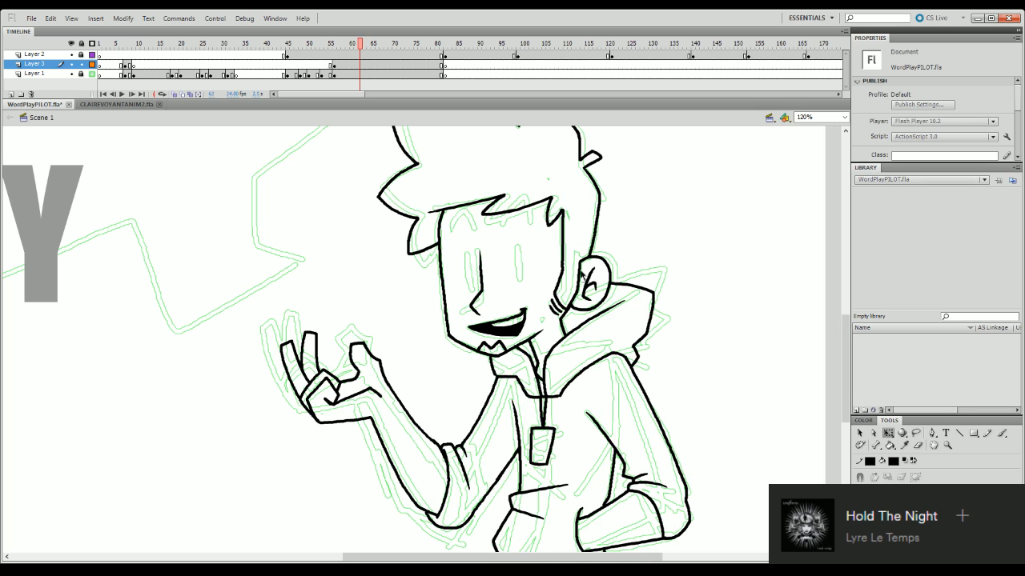
mouse_move(580, 270)
mouse_down()
mouse_move(597, 298)
mouse_move(590, 275)
mouse_up()
click(646, 251)
- Select the inner-ear line again and tilt it slightly within the ear outline
mouse_move(841, 357)
mouse_down()
mouse_move(845, 338)
mouse_move(853, 401)
mouse_move(854, 368)
mouse_move(856, 383)
mouse_up()
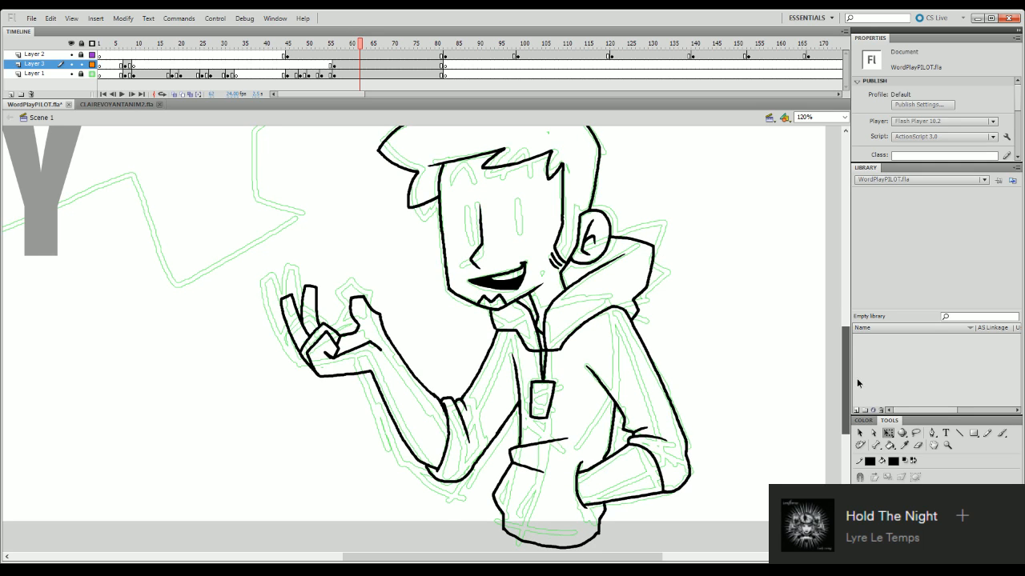
mouse_move(857, 378)
mouse_down()
mouse_move(856, 388)
mouse_move(853, 378)
mouse_up()
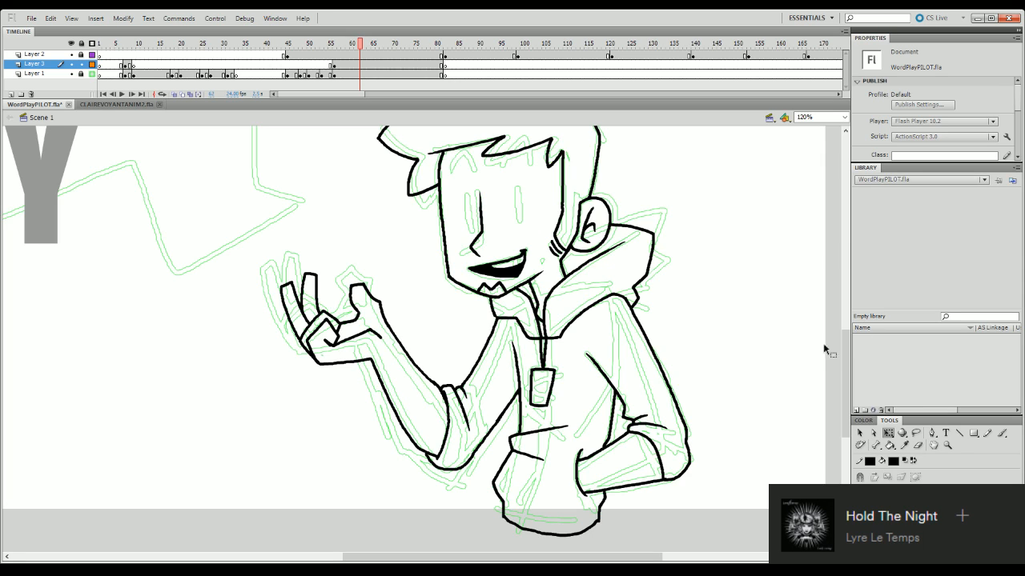
drag(845, 352, 848, 337)
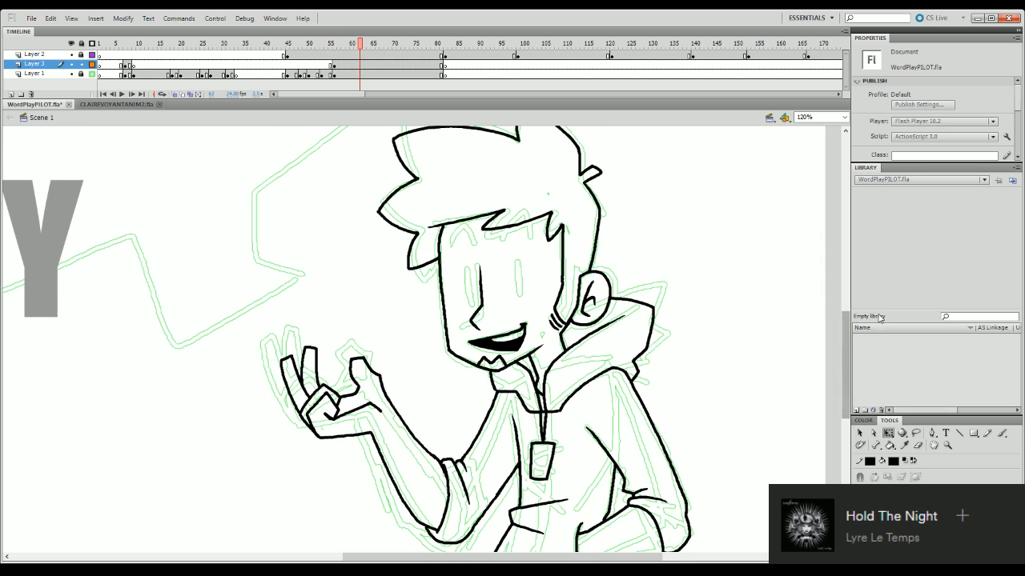
click(590, 305)
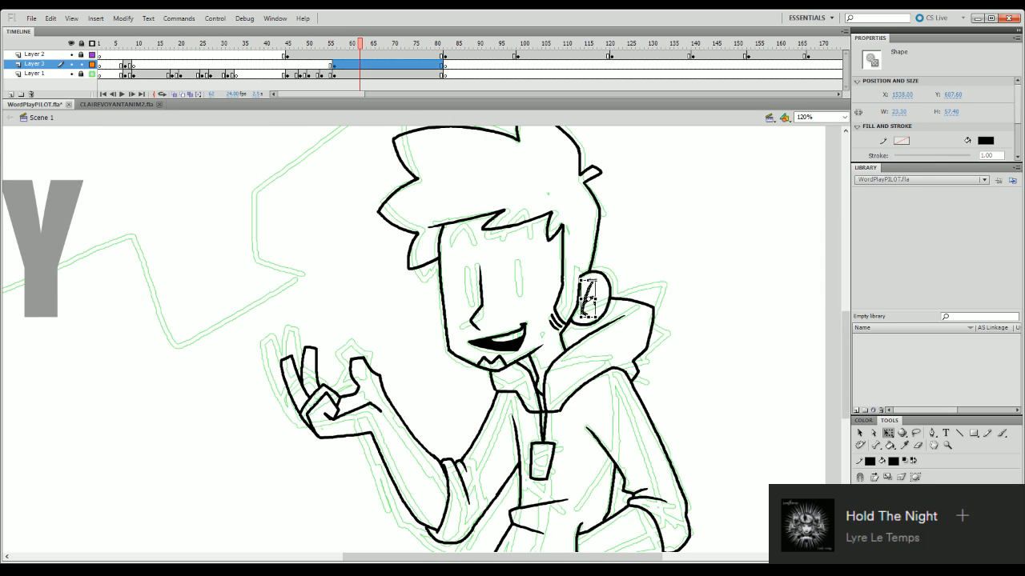
drag(589, 295, 592, 296)
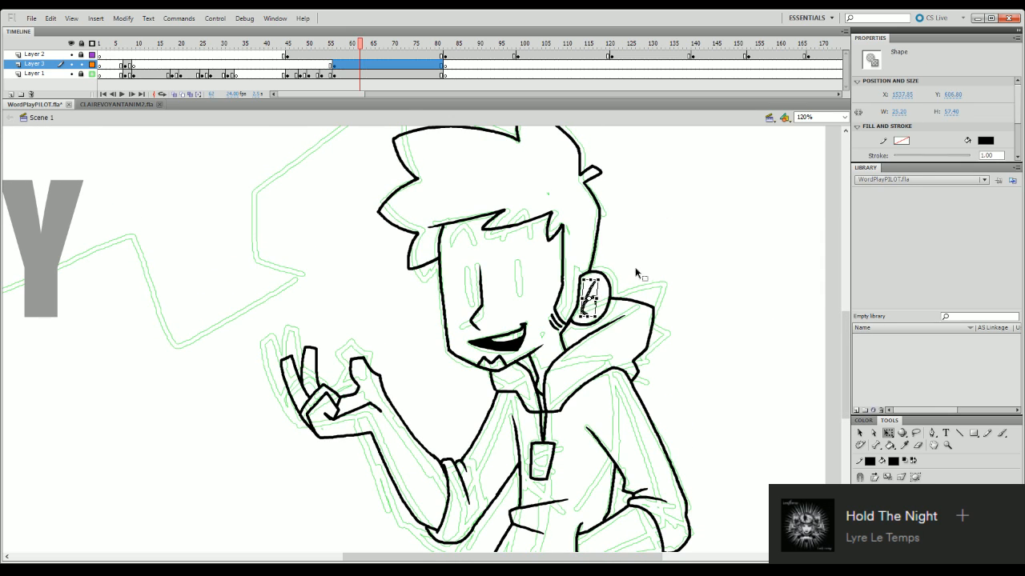
click(669, 264)
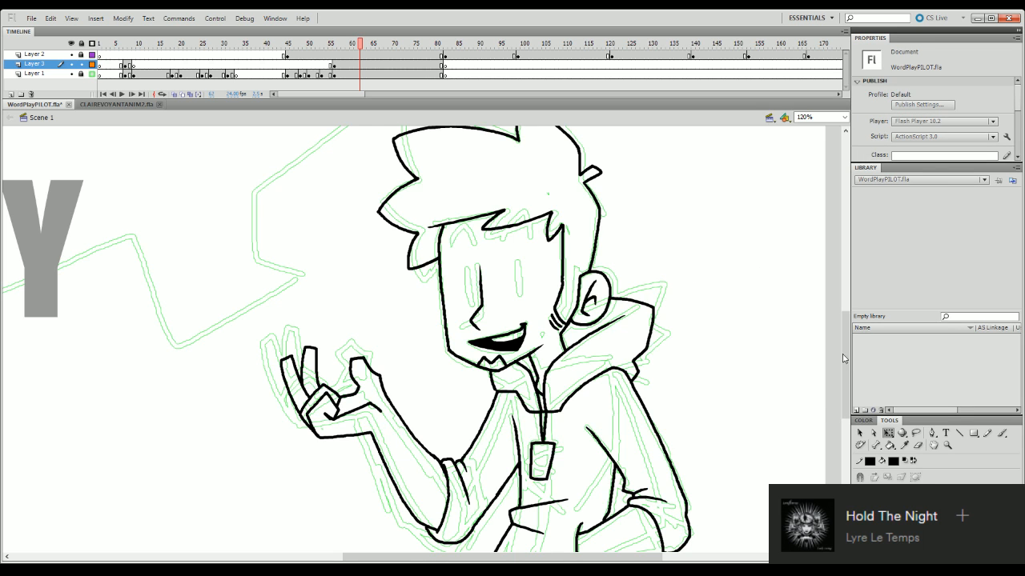
scroll(842, 354, down, 3)
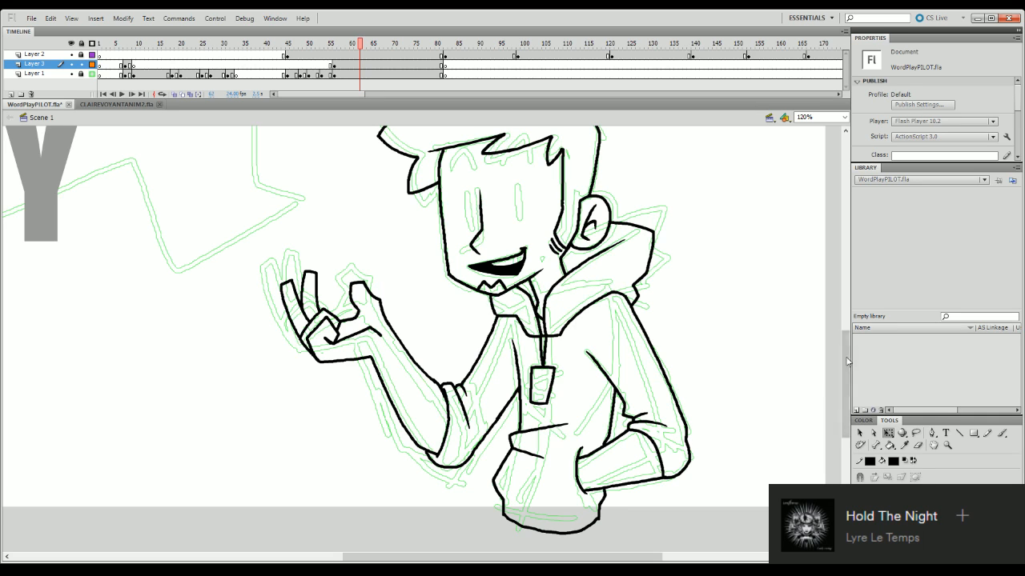
drag(846, 368, 850, 349)
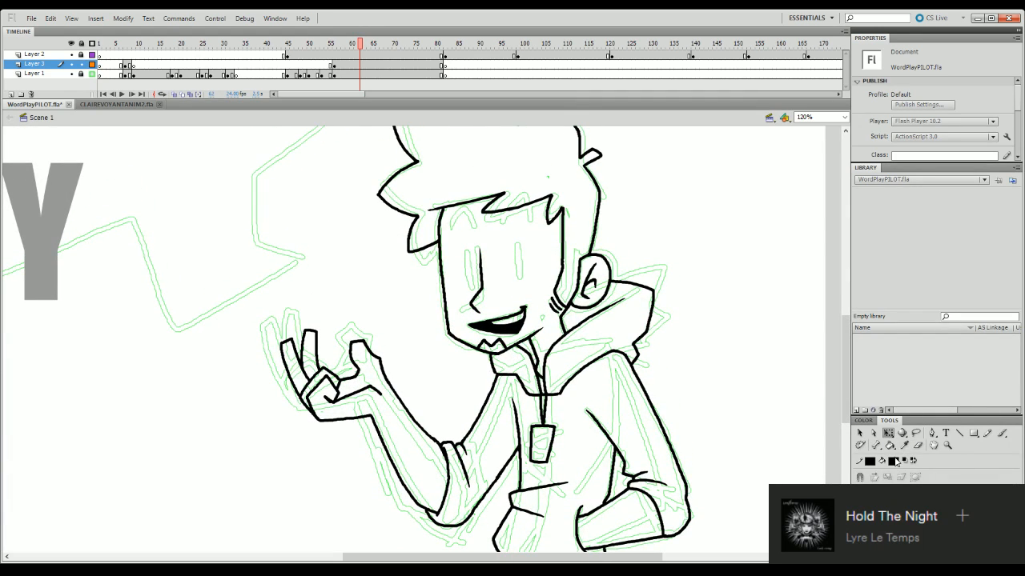
click(917, 445)
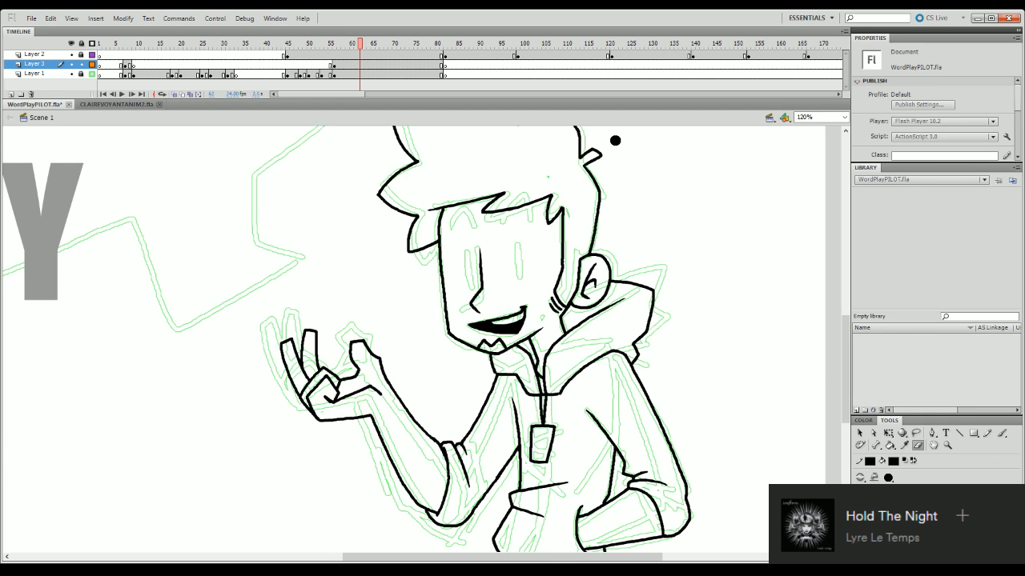
drag(845, 351, 845, 370)
key(b)
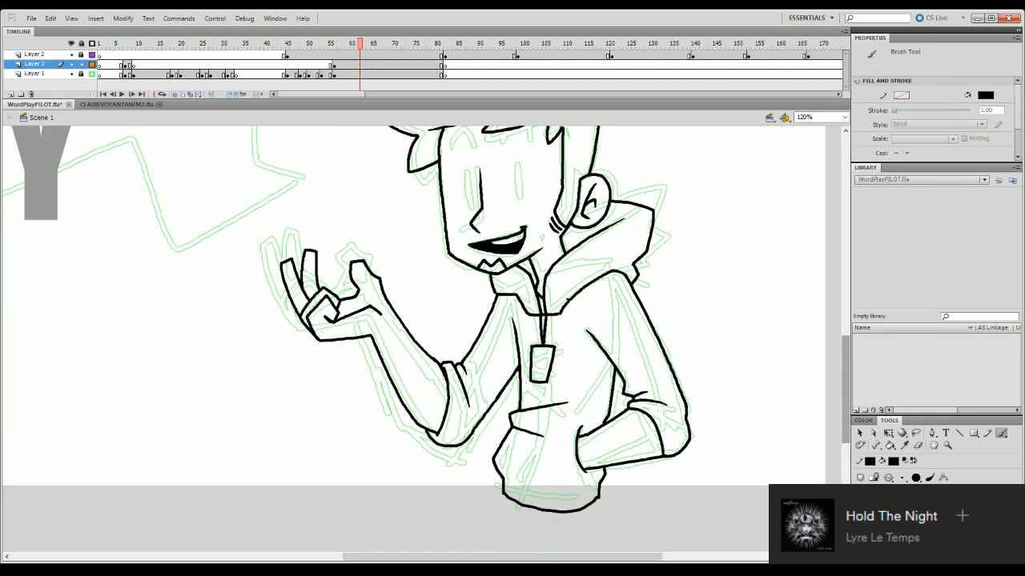
click(918, 445)
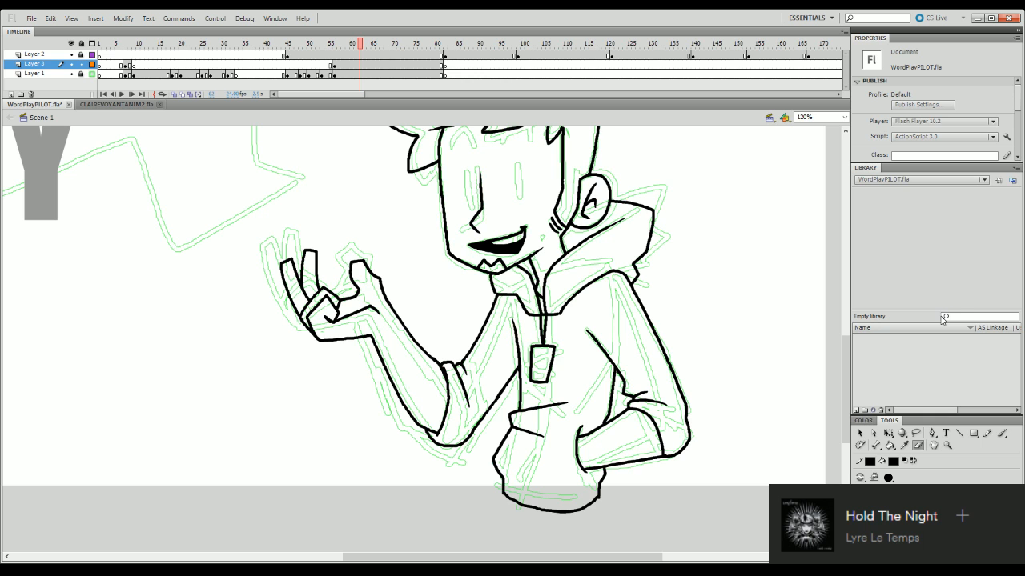
mouse_move(846, 384)
mouse_down()
mouse_move(846, 368)
mouse_move(848, 416)
mouse_move(847, 389)
mouse_up()
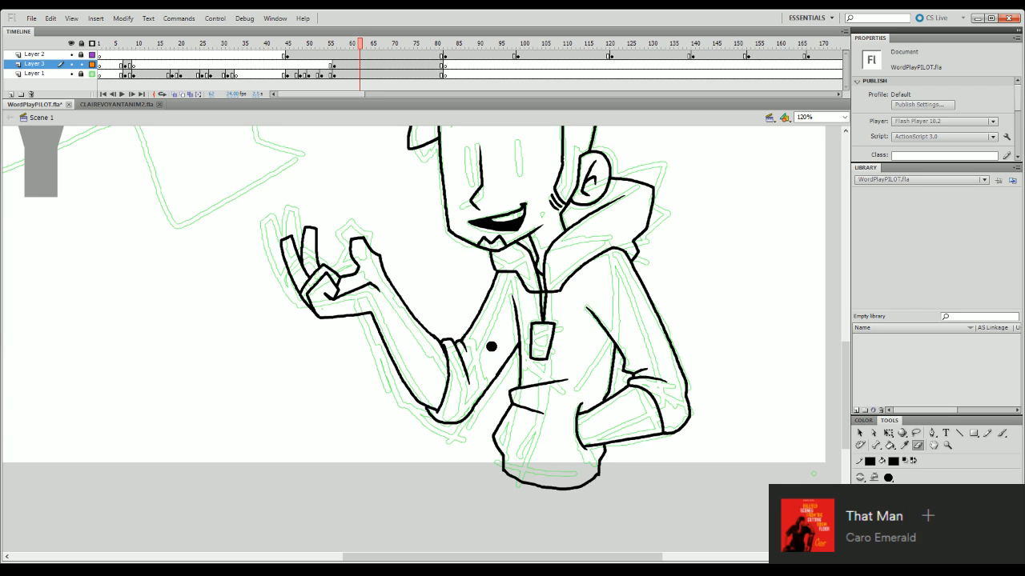
scroll(849, 360, up, 5)
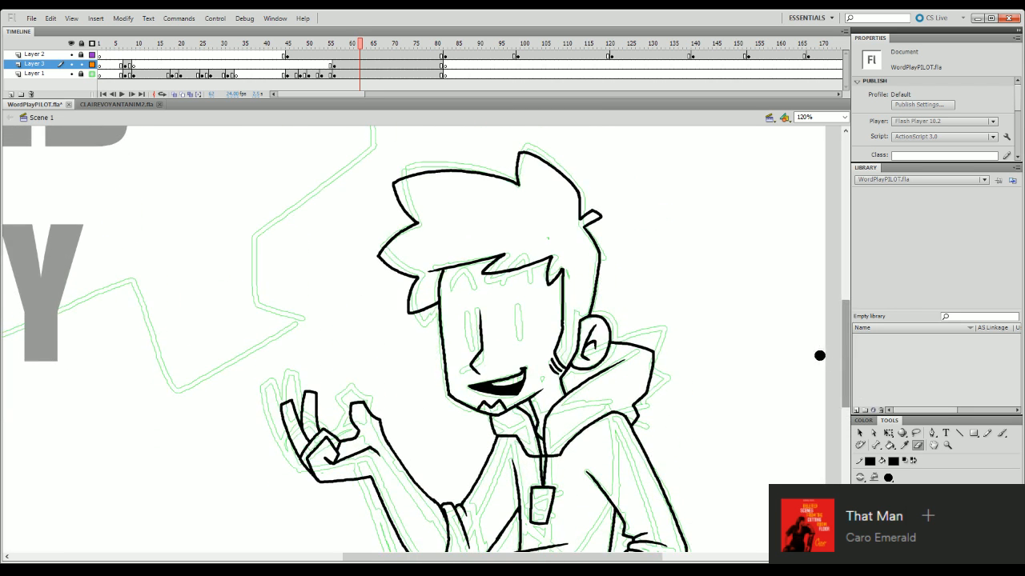
key(b)
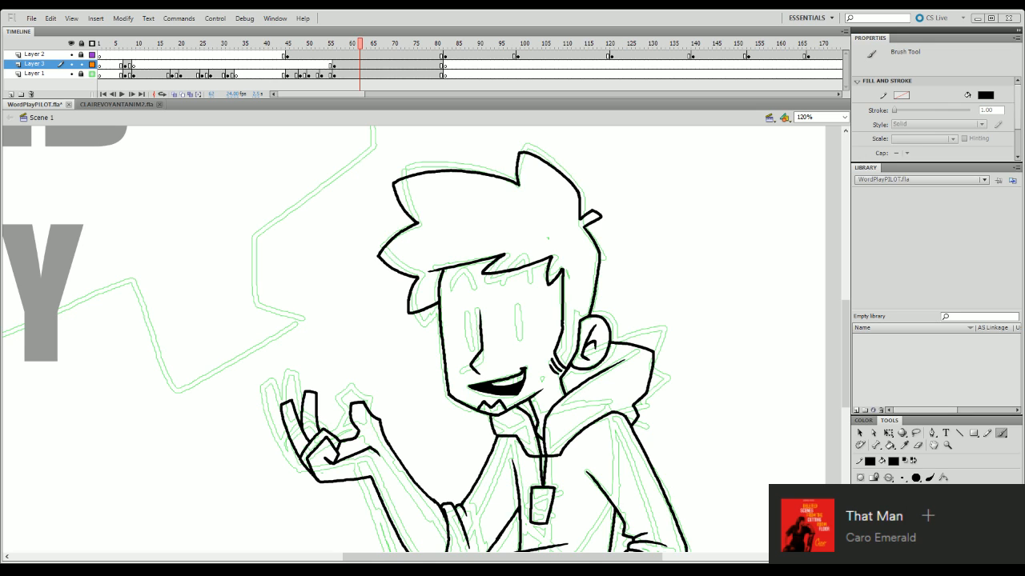
drag(849, 329, 848, 364)
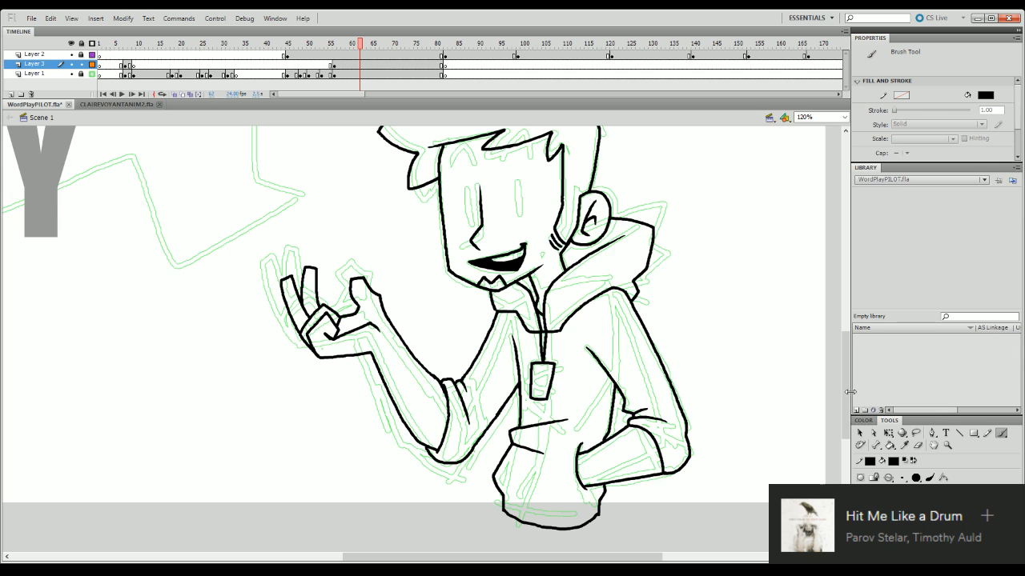
mouse_move(846, 398)
mouse_down()
mouse_move(846, 422)
mouse_move(846, 398)
mouse_up()
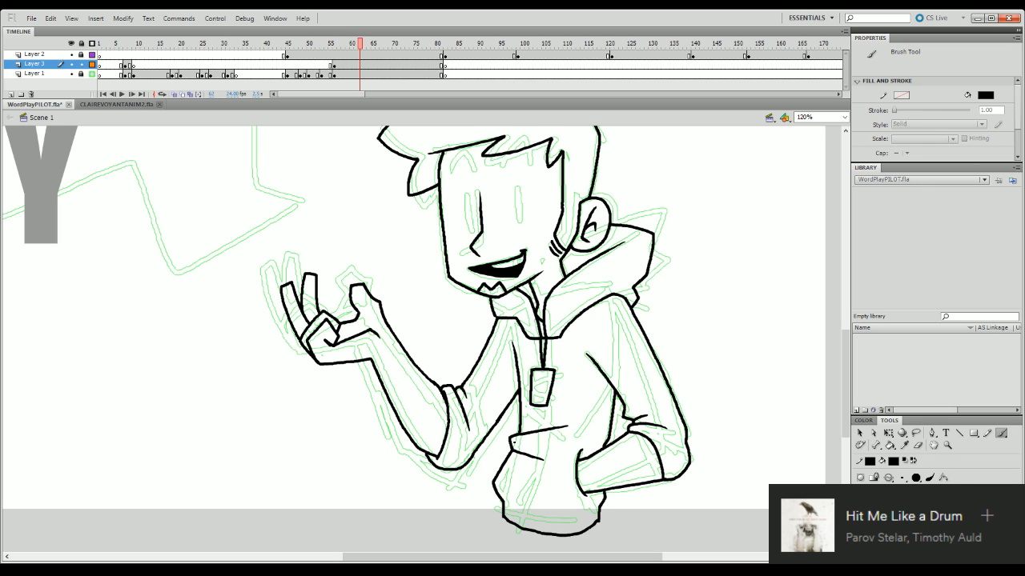
- Draw a large circle with a smaller circle inside it in the empty area beside the character
drag(518, 558, 600, 559)
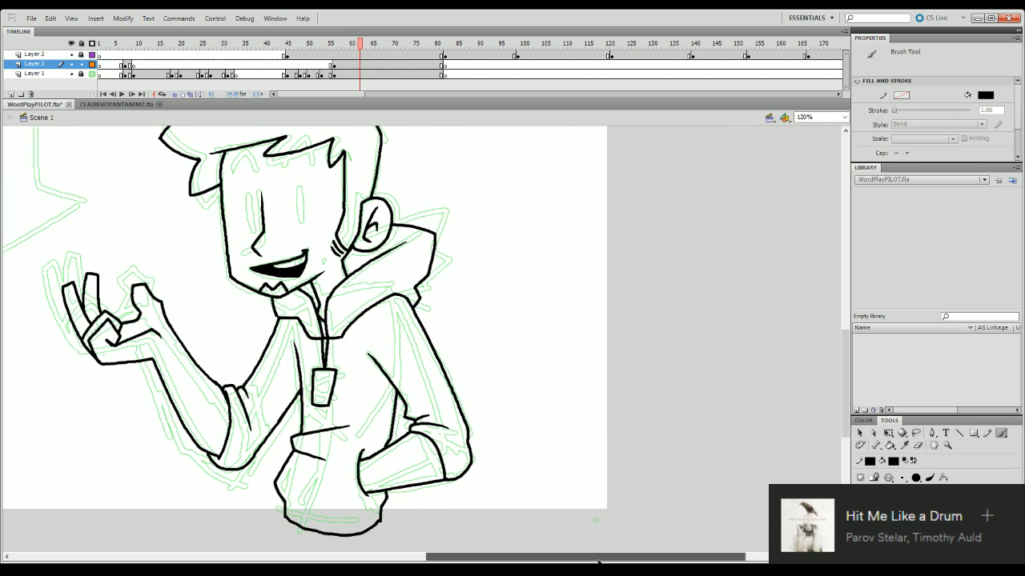
mouse_move(578, 166)
mouse_down()
mouse_move(531, 255)
mouse_move(629, 340)
mouse_move(738, 273)
mouse_move(672, 154)
mouse_move(571, 165)
mouse_move(569, 152)
mouse_move(521, 250)
mouse_move(651, 315)
mouse_move(717, 218)
mouse_move(638, 139)
mouse_move(577, 148)
mouse_up()
key(ctrl+z)
mouse_move(600, 199)
mouse_down()
mouse_move(582, 224)
mouse_move(595, 247)
mouse_move(623, 252)
mouse_move(643, 235)
mouse_move(644, 214)
mouse_move(600, 198)
mouse_up()
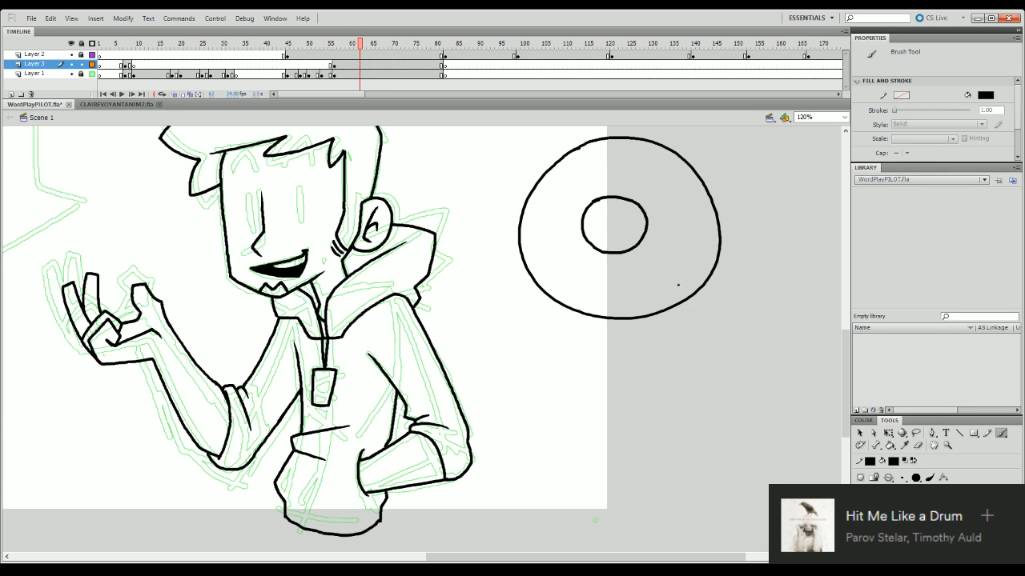
- Try a leg beneath the ring, undo it, and draw an outstretched arm with a hand on the ring's outer side
mouse_move(651, 316)
mouse_down()
mouse_move(661, 351)
mouse_move(689, 339)
mouse_move(693, 349)
mouse_move(722, 346)
mouse_move(662, 352)
mouse_up()
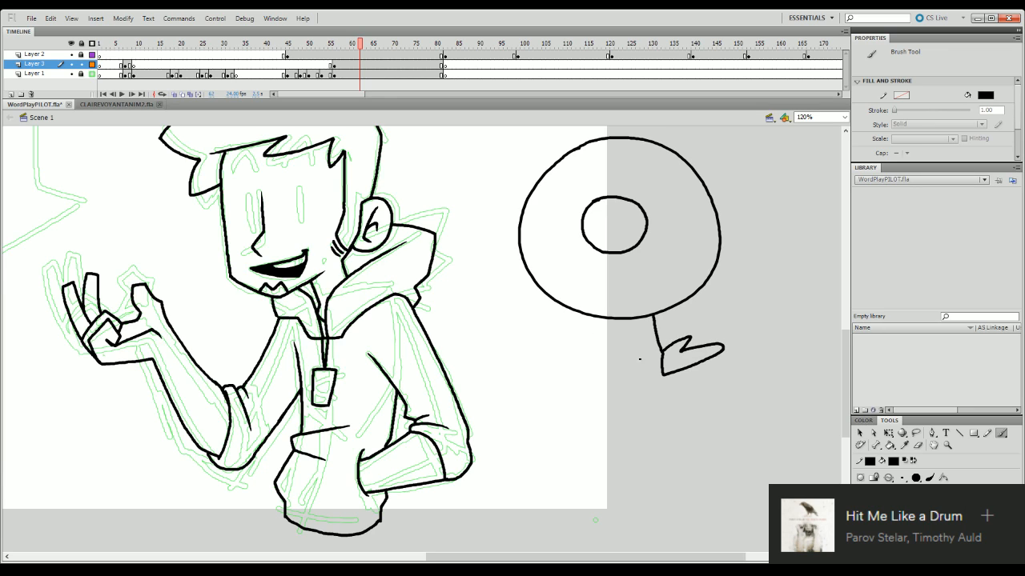
key(ctrl+z)
key(ctrl+z)
mouse_move(720, 253)
mouse_down()
mouse_move(774, 240)
mouse_move(774, 254)
mouse_move(797, 211)
mouse_move(792, 235)
mouse_move(825, 225)
mouse_move(807, 240)
mouse_move(821, 250)
mouse_move(808, 265)
mouse_move(772, 256)
mouse_move(805, 253)
mouse_up()
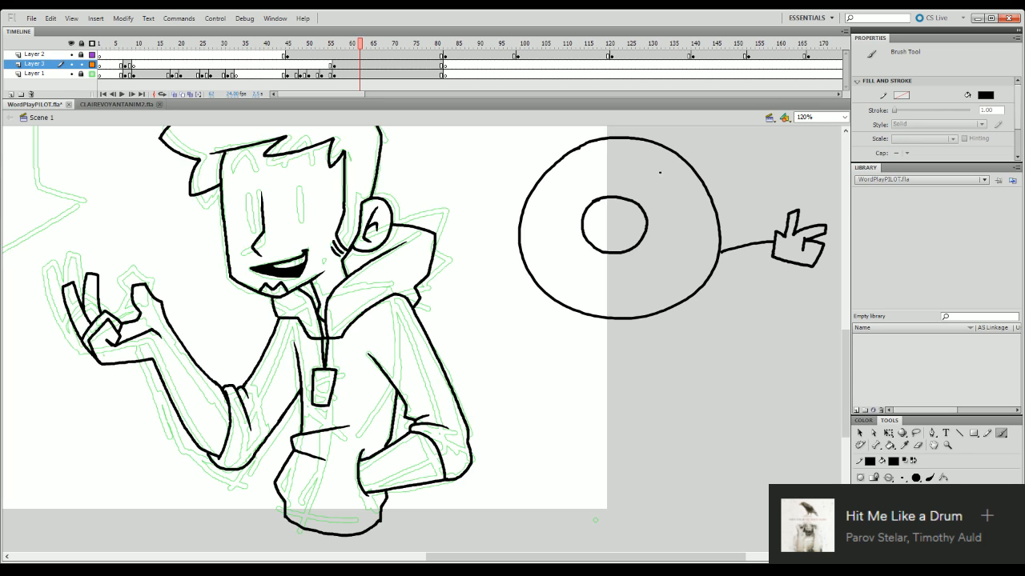
- Turn the ring into a donut character with two eyes, a wavy icing edge and scattered sprinkles
mouse_move(660, 166)
mouse_down()
mouse_move(623, 179)
mouse_move(634, 185)
mouse_move(658, 172)
mouse_move(655, 189)
mouse_move(605, 161)
mouse_move(544, 210)
mouse_move(545, 259)
mouse_move(577, 286)
mouse_move(636, 294)
mouse_move(685, 265)
mouse_move(699, 218)
mouse_move(697, 188)
mouse_up()
key(ctrl+z)
mouse_move(552, 185)
mouse_down()
mouse_move(593, 157)
mouse_move(663, 152)
mouse_move(680, 167)
mouse_up()
drag(593, 267, 600, 272)
drag(639, 263, 646, 265)
click(667, 257)
mouse_move(680, 228)
mouse_down()
mouse_move(682, 217)
mouse_move(661, 226)
mouse_up()
click(686, 199)
click(672, 243)
- Draw two legs with feet under the donut and a raised, waving arm on the side facing the character
mouse_move(561, 304)
mouse_down()
mouse_move(533, 354)
mouse_move(521, 338)
mouse_move(511, 347)
mouse_move(508, 363)
mouse_move(531, 385)
mouse_move(532, 352)
mouse_up()
mouse_move(614, 322)
mouse_down()
mouse_move(600, 374)
mouse_move(618, 394)
mouse_move(596, 385)
mouse_move(643, 388)
mouse_move(605, 385)
mouse_up()
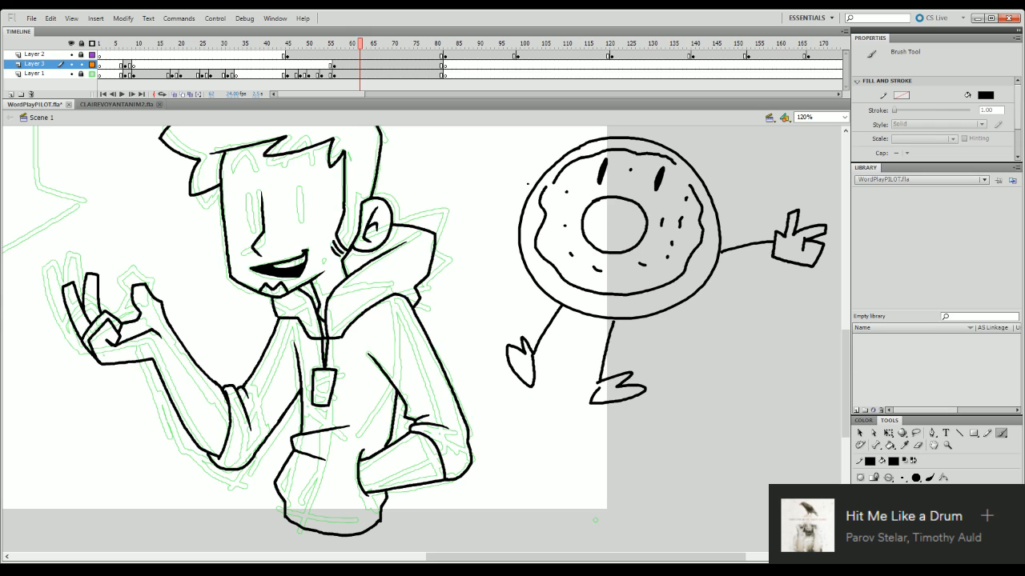
drag(529, 185, 501, 136)
drag(846, 360, 846, 338)
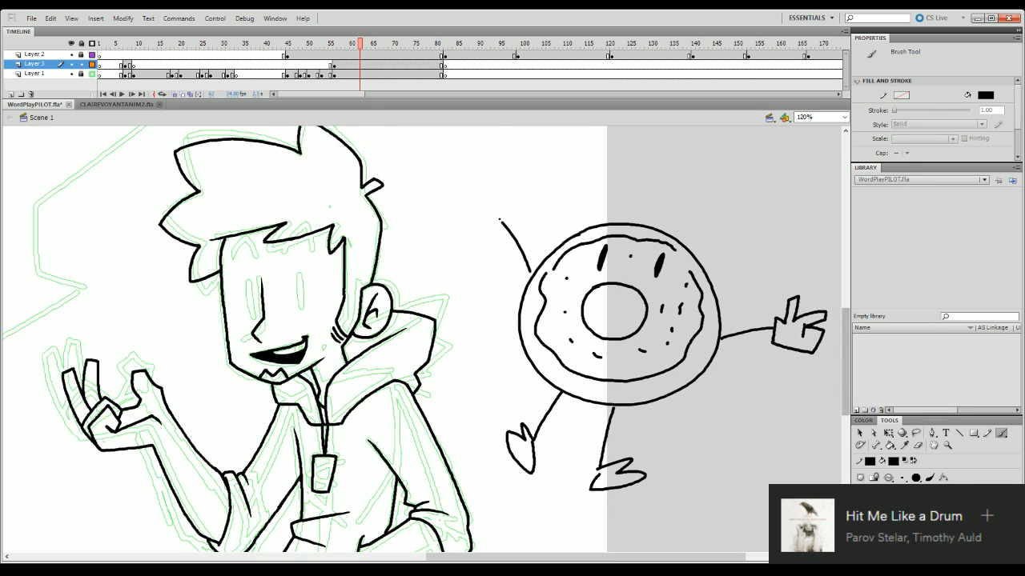
mouse_move(495, 229)
mouse_down()
mouse_move(507, 216)
mouse_move(504, 188)
mouse_move(471, 201)
mouse_move(476, 217)
mouse_move(506, 214)
mouse_up()
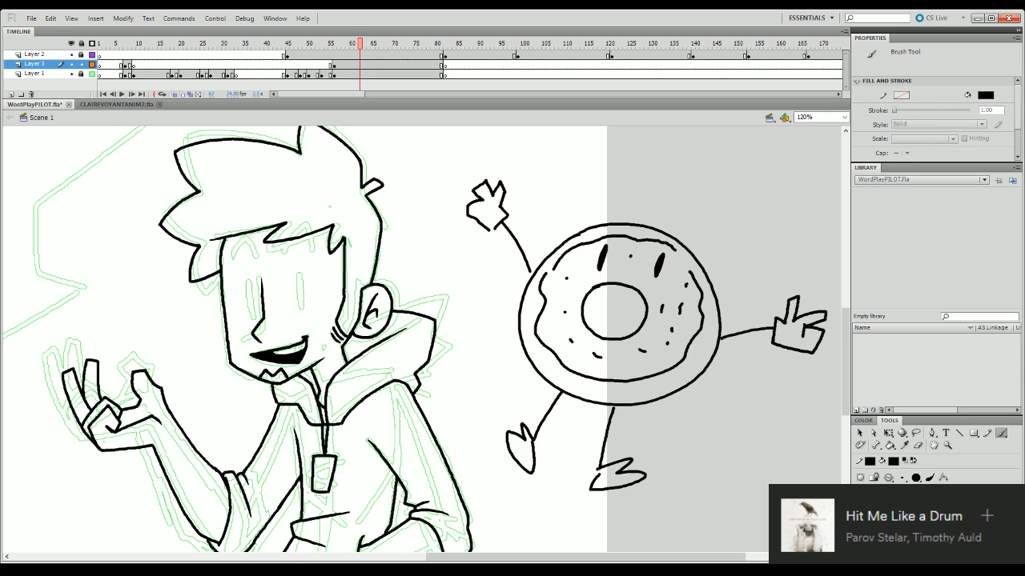
- Select the whole donut doodle with the Lasso and delete it
key(q)
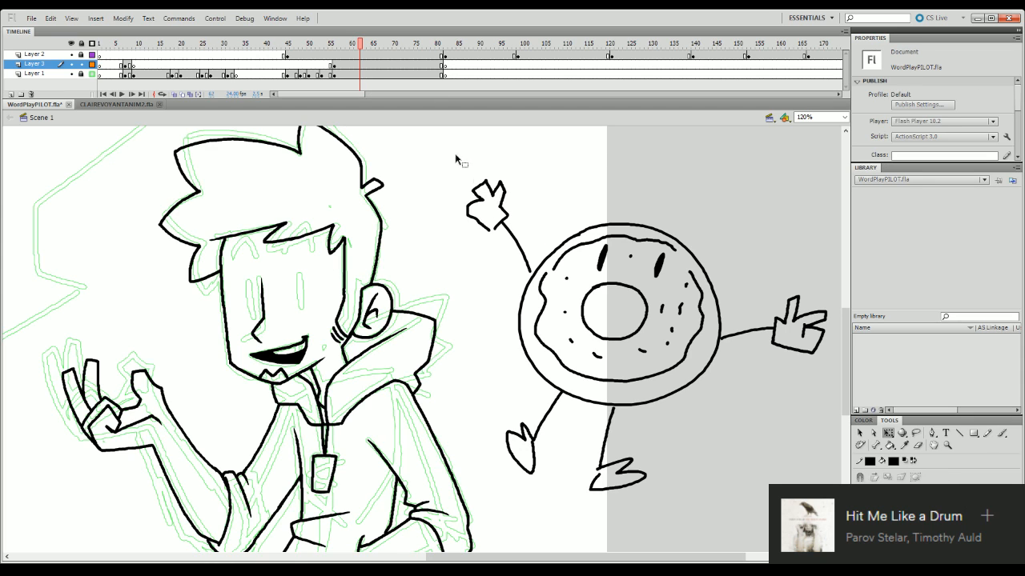
mouse_move(454, 153)
mouse_down()
mouse_move(775, 486)
mouse_move(819, 485)
mouse_move(817, 400)
mouse_move(780, 236)
mouse_up()
key(l)
mouse_move(709, 499)
mouse_down()
mouse_move(795, 443)
mouse_move(834, 280)
mouse_move(661, 119)
mouse_move(453, 169)
mouse_move(490, 478)
mouse_move(722, 492)
mouse_move(751, 468)
mouse_up()
key(Delete)
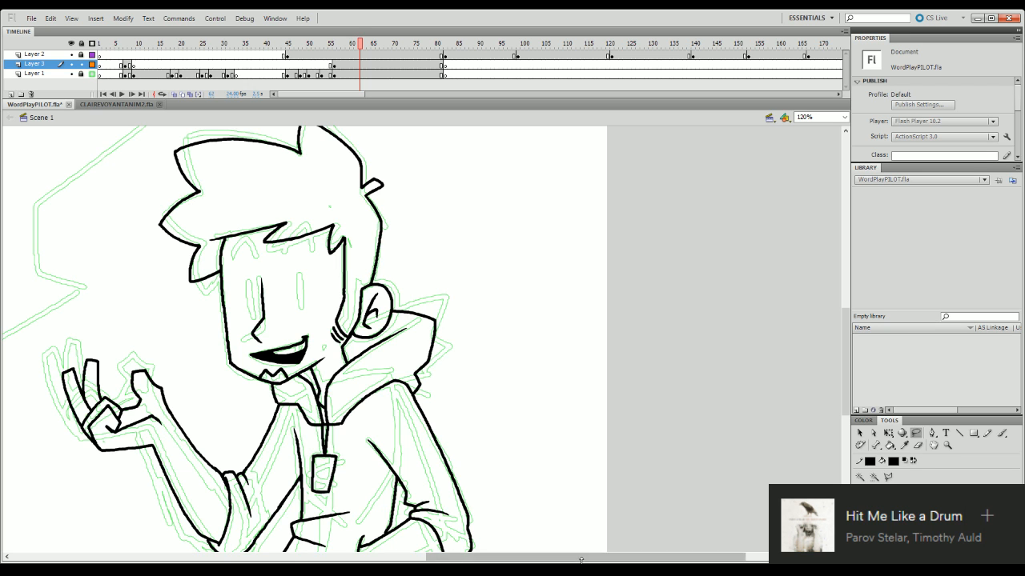
- Ink an arched line over the sketched eye between the nose and ear, redoing strokes until the curve fits
drag(608, 558, 511, 558)
mouse_move(846, 351)
mouse_down()
mouse_move(846, 373)
mouse_move(846, 358)
mouse_up()
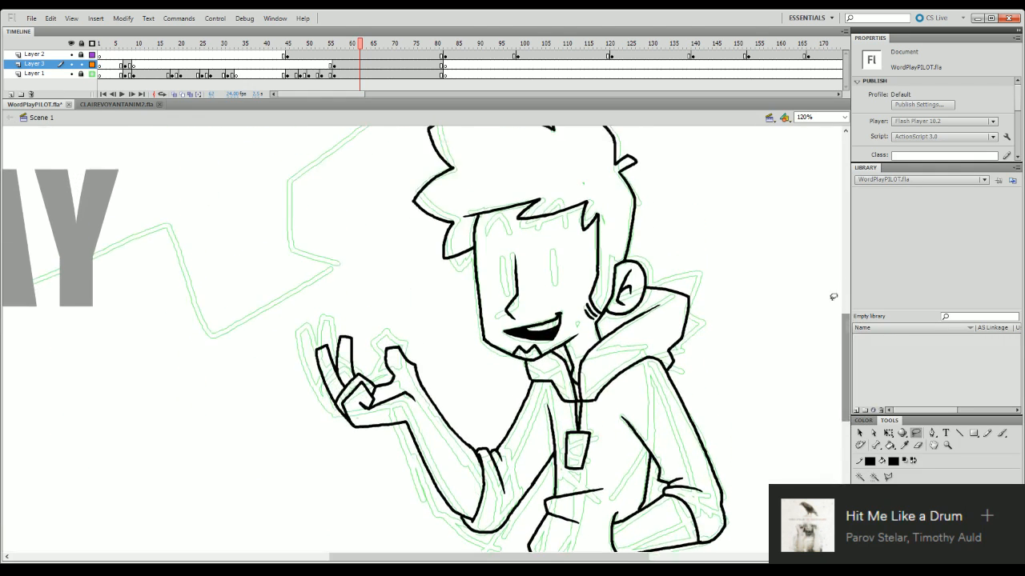
key(b)
drag(535, 257, 552, 247)
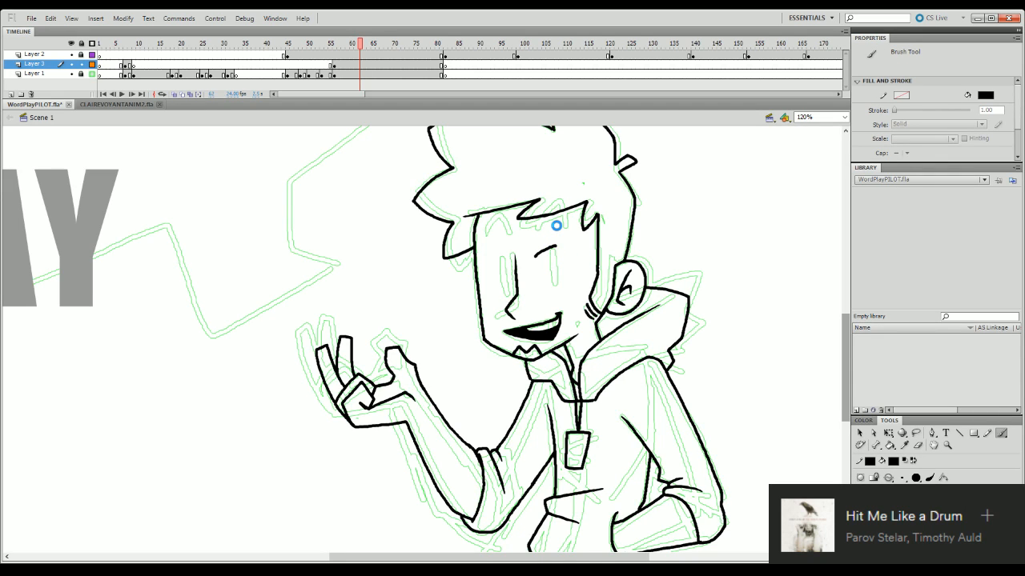
key(ctrl+z)
mouse_move(553, 282)
mouse_down()
mouse_move(553, 251)
mouse_move(554, 284)
mouse_up()
key(ctrl+z)
key(ctrl+z)
mouse_move(537, 257)
mouse_down()
mouse_move(565, 242)
mouse_move(572, 264)
mouse_move(547, 241)
mouse_move(570, 249)
mouse_move(545, 237)
mouse_move(572, 264)
mouse_move(548, 231)
mouse_move(574, 258)
mouse_up()
key(ctrl+z)
key(ctrl+z)
key(ctrl+z)
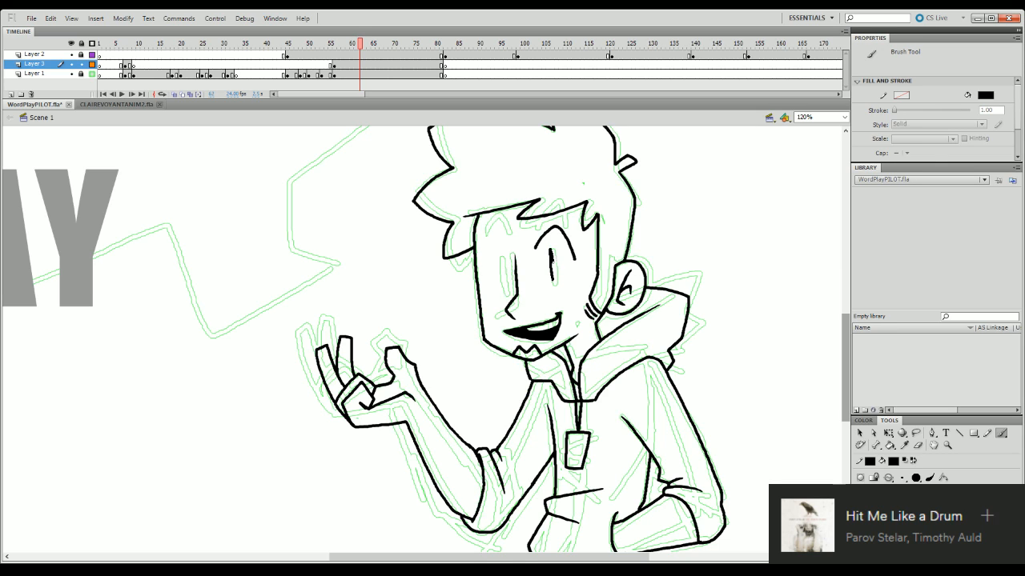
- Ink a vertical eye stroke beneath the arched line, select it and delete it
key(ctrl+z)
key(ctrl+z)
drag(553, 249, 555, 276)
key(q)
click(554, 269)
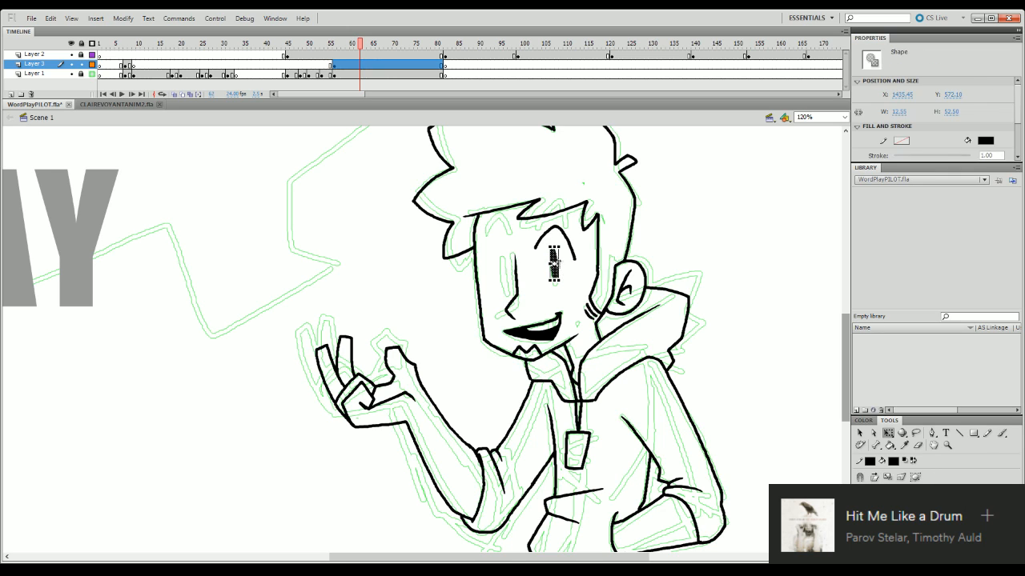
key(Delete)
- Ink a solid black oval eye beneath the arched line and select it with Free Transform to check its placement
key(b)
mouse_move(553, 275)
mouse_down()
mouse_move(551, 245)
mouse_move(555, 276)
mouse_move(551, 246)
mouse_move(555, 273)
mouse_move(552, 250)
mouse_move(573, 254)
mouse_move(556, 265)
mouse_up()
key(ctrl+z)
key(q)
click(572, 249)
click(552, 260)
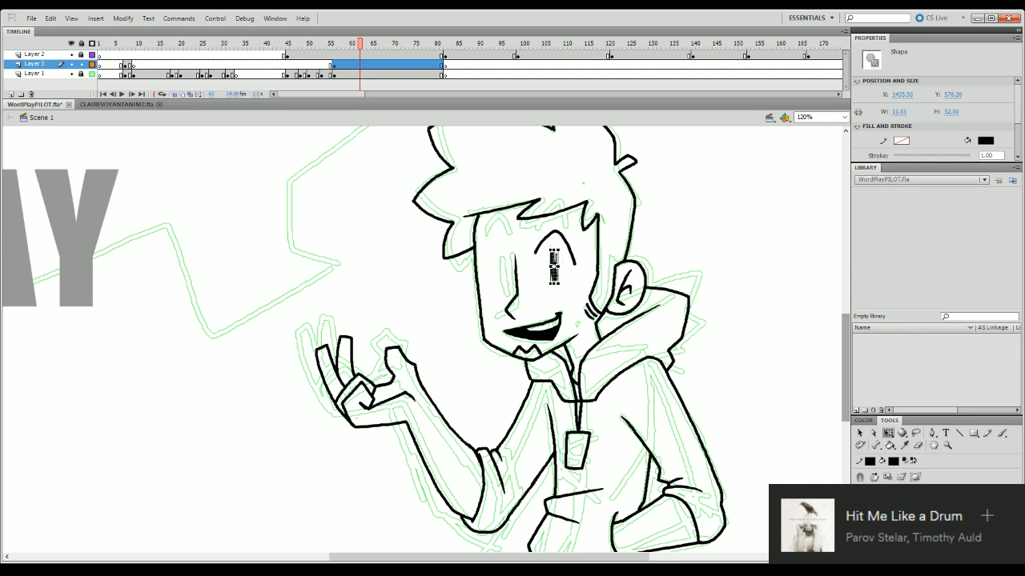
click(615, 271)
key(b)
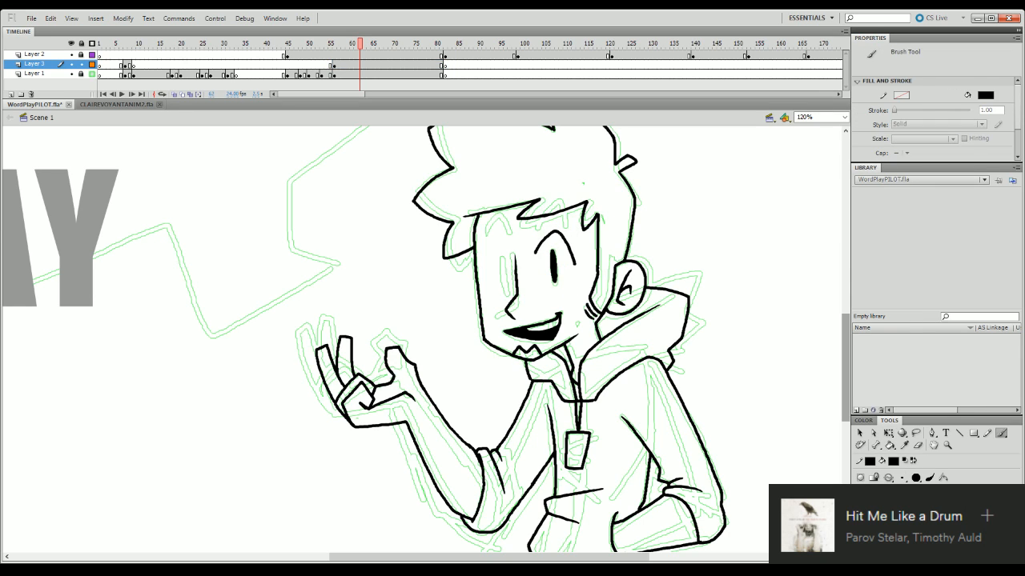
- Ink an arched eyebrow overlapping the bangs above the eye
mouse_move(537, 216)
mouse_down()
mouse_move(565, 192)
mouse_move(573, 220)
mouse_move(542, 212)
mouse_move(568, 195)
mouse_move(572, 221)
mouse_move(560, 206)
mouse_move(542, 214)
mouse_up()
key(ctrl+z)
mouse_move(848, 371)
mouse_down()
mouse_move(843, 344)
mouse_move(843, 368)
mouse_up()
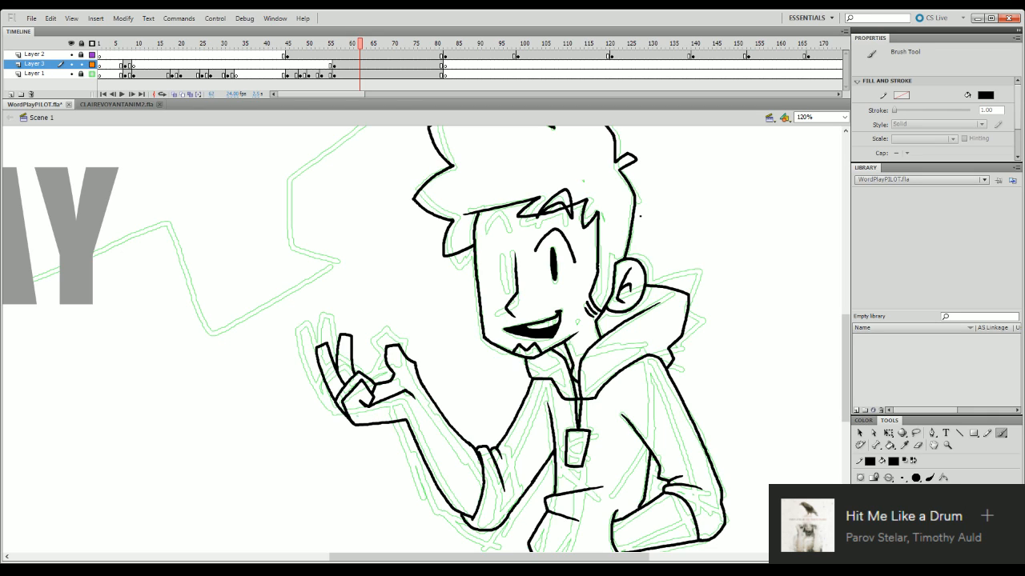
- Trim the nose-side end of the arched line over the eye with the Eraser
click(918, 445)
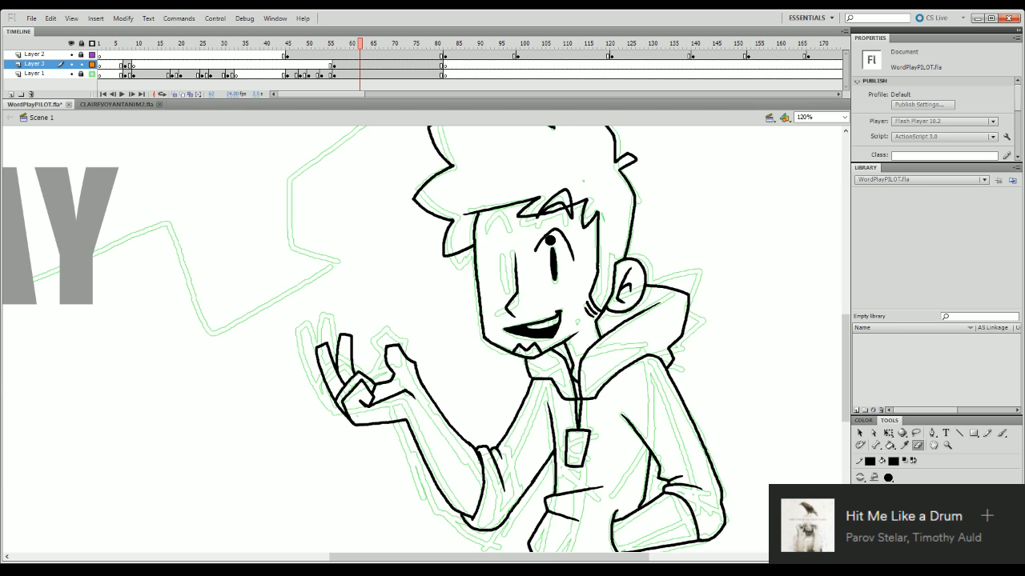
mouse_move(551, 241)
mouse_down()
mouse_move(537, 254)
mouse_move(543, 262)
mouse_move(544, 247)
mouse_move(545, 260)
mouse_up()
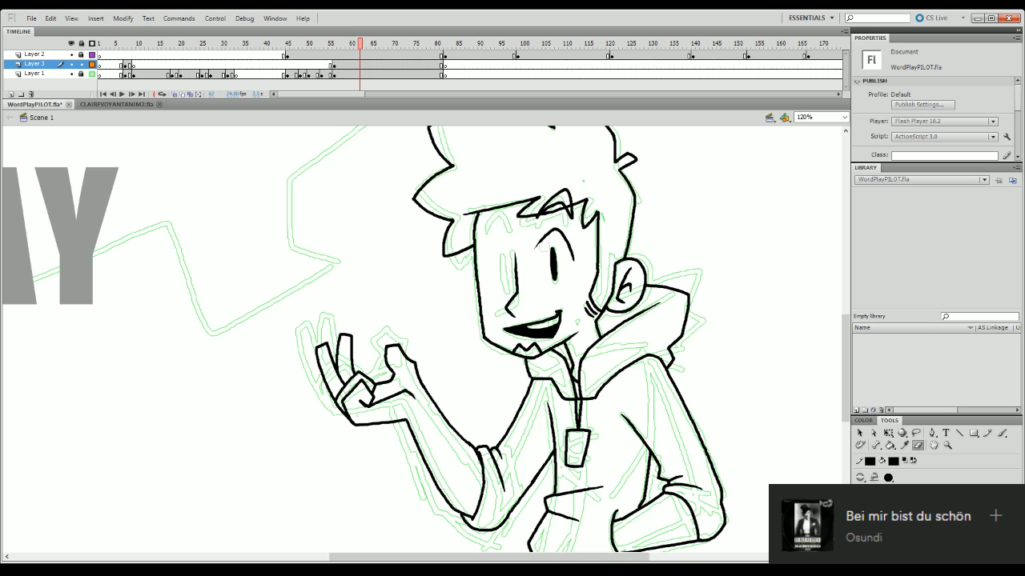
click(542, 253)
drag(539, 253, 541, 254)
- Adjust the solid eye and skew the arched line above it with Free Transform
key(q)
click(554, 266)
drag(561, 285, 564, 286)
click(572, 254)
drag(573, 238, 573, 248)
click(593, 271)
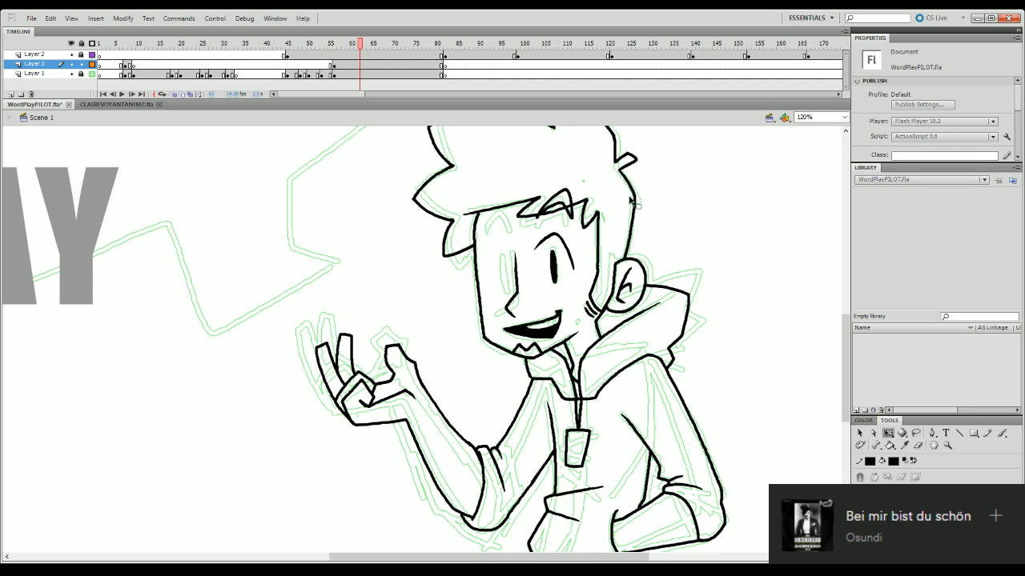
- Undo the recent transform changes to the eye and its arched line
key(ctrl+a)
click(574, 234)
key(ctrl+z)
key(ctrl+z)
key(ctrl+z)
key(ctrl+z)
key(ctrl+z)
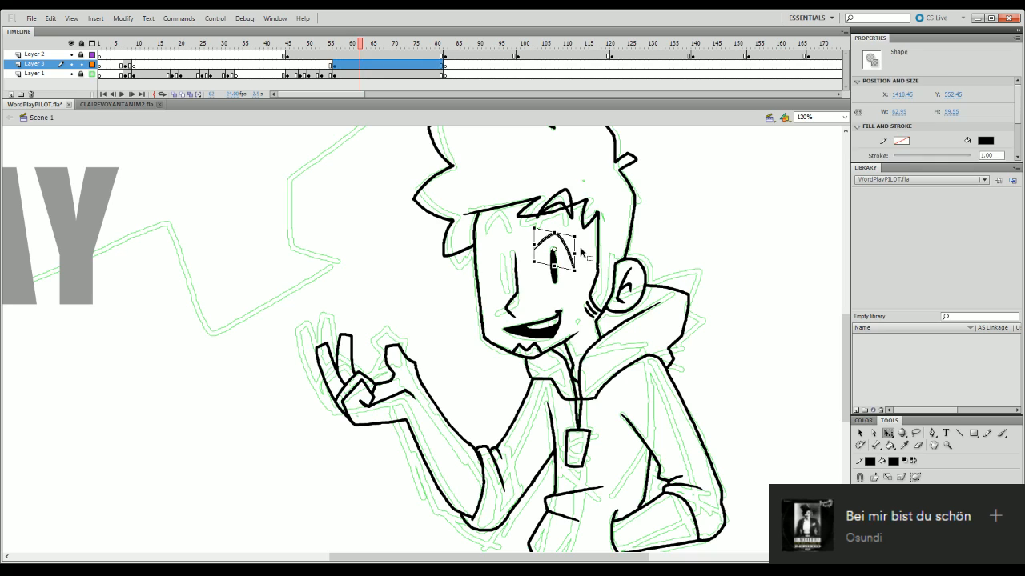
key(ctrl+z)
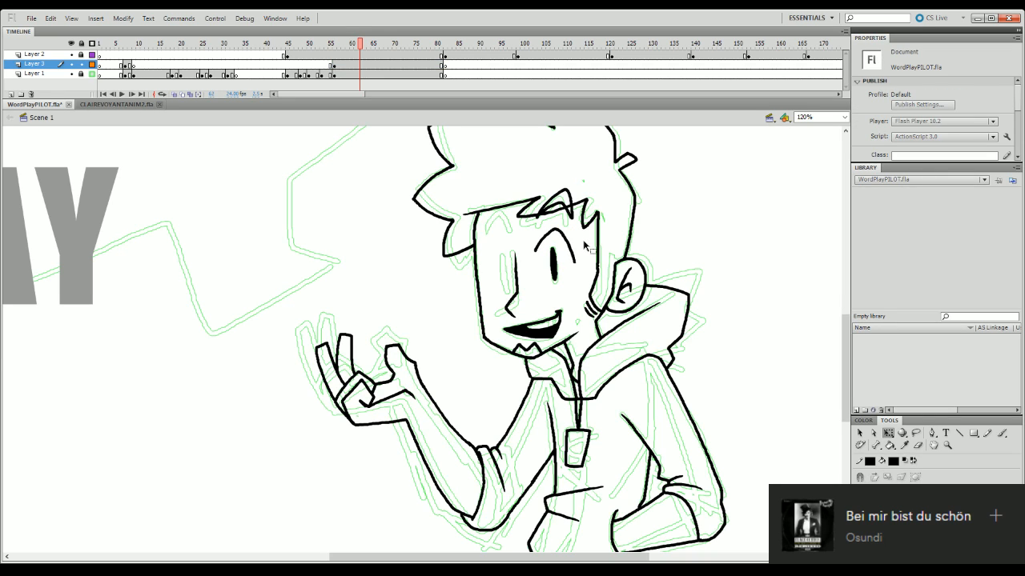
- Skew the arched line over the eye slightly downward on its ear side with Free Transform
click(577, 261)
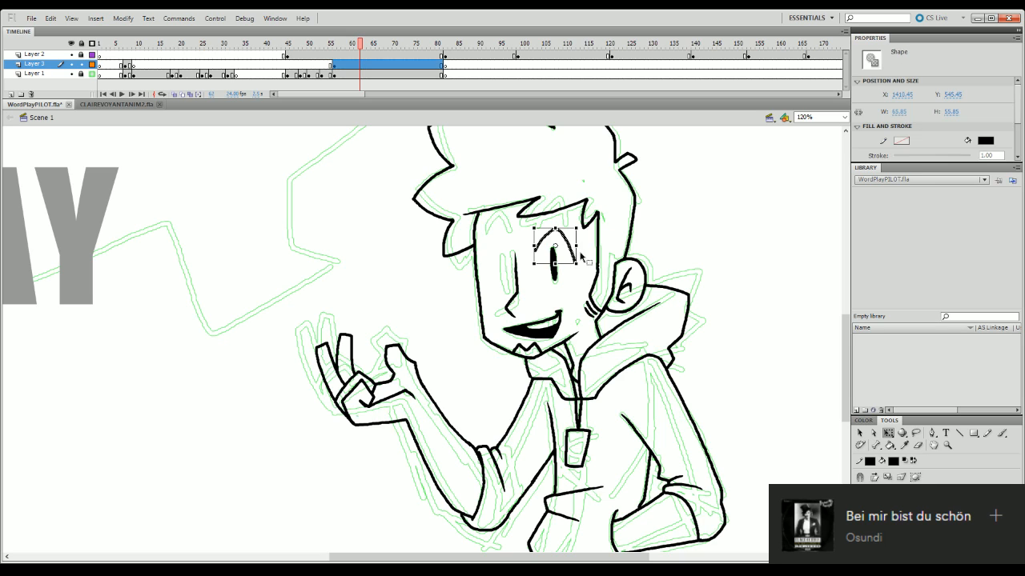
drag(576, 241, 576, 246)
click(671, 197)
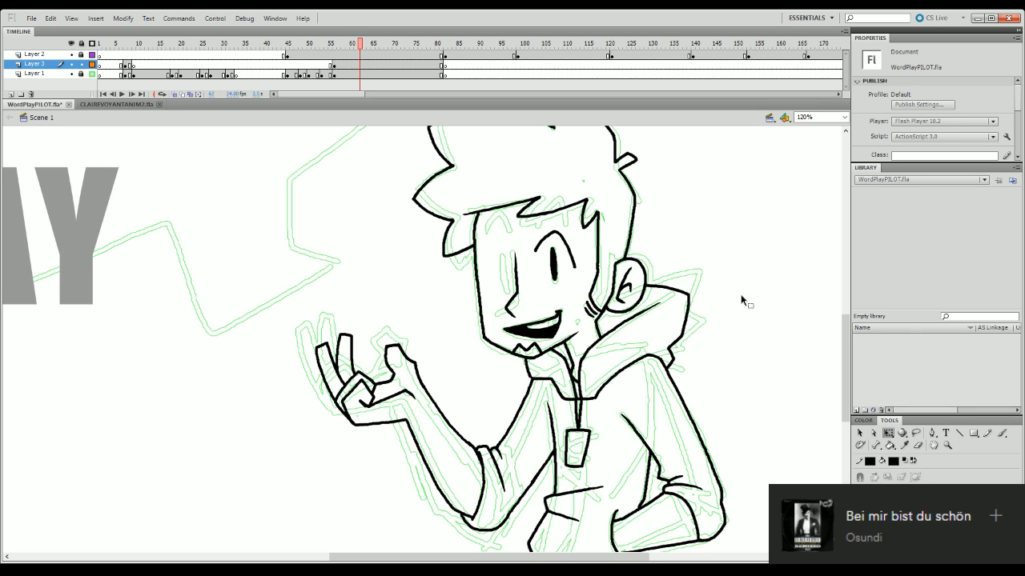
click(920, 447)
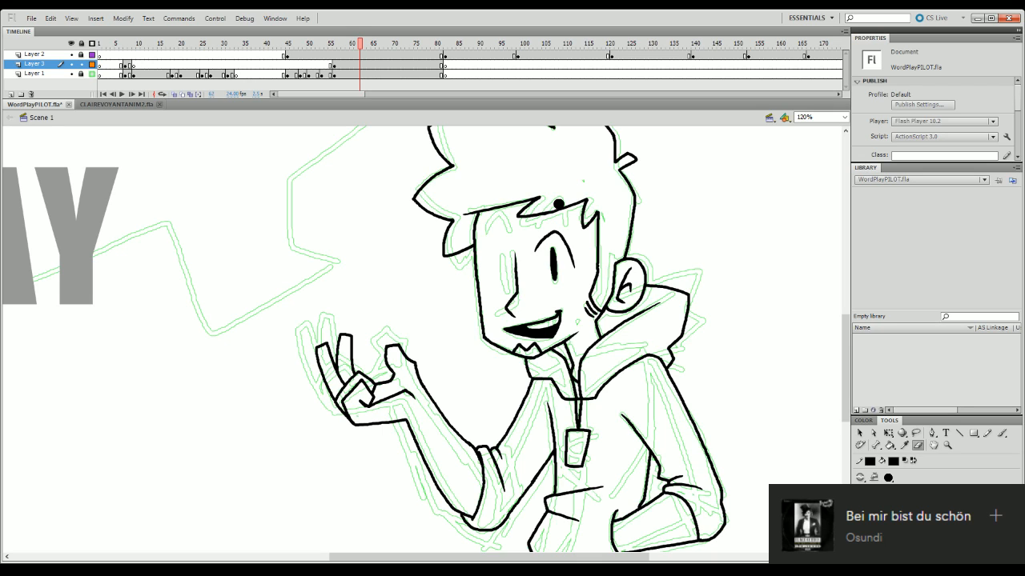
key(q)
click(553, 264)
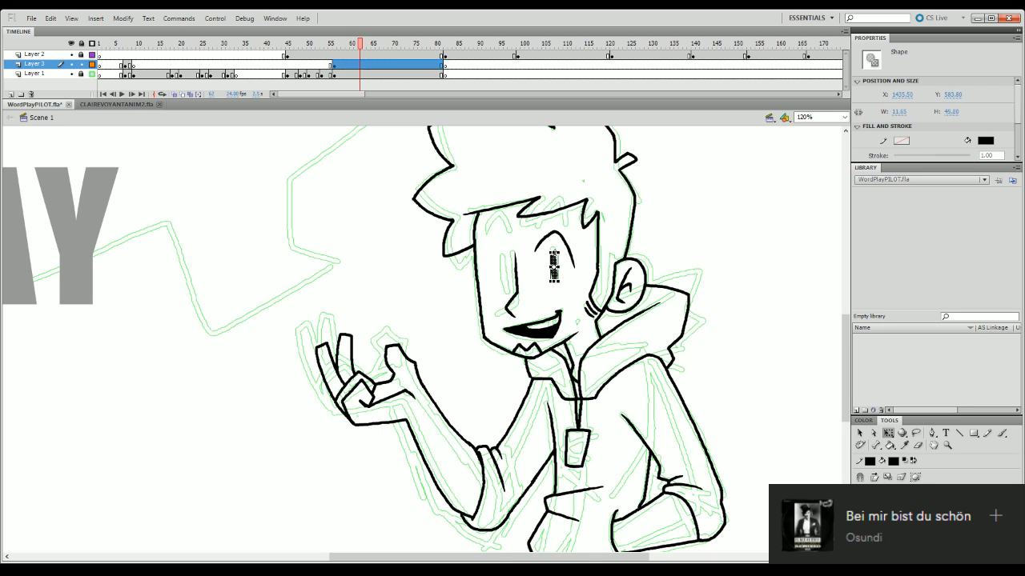
click(646, 206)
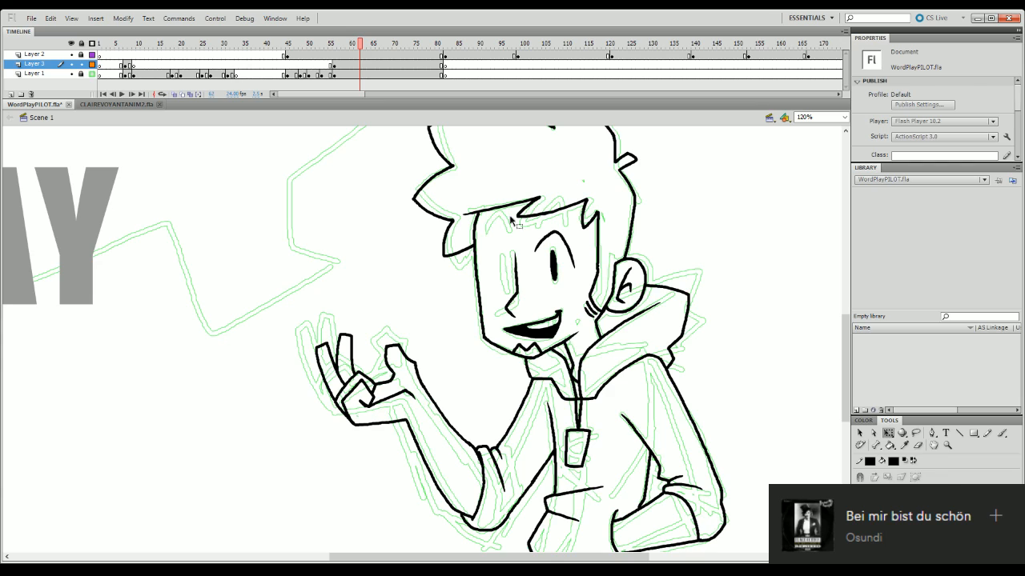
- Draw the arched line over the far eye with the Brush, running it into the top of the nose line
key(b)
key(ctrl+z)
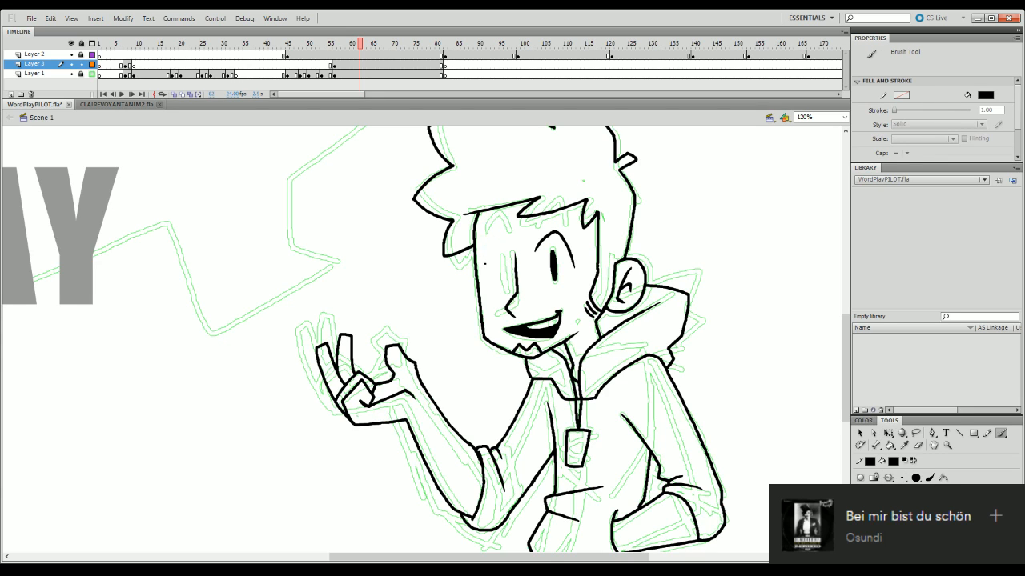
drag(492, 239, 489, 256)
key(ctrl+z)
key(ctrl+z)
drag(492, 244, 483, 262)
key(ctrl+z)
- Smooth the outer edge where the far eye's arched line meets the nose line with the Eraser at 400% zoom
click(918, 445)
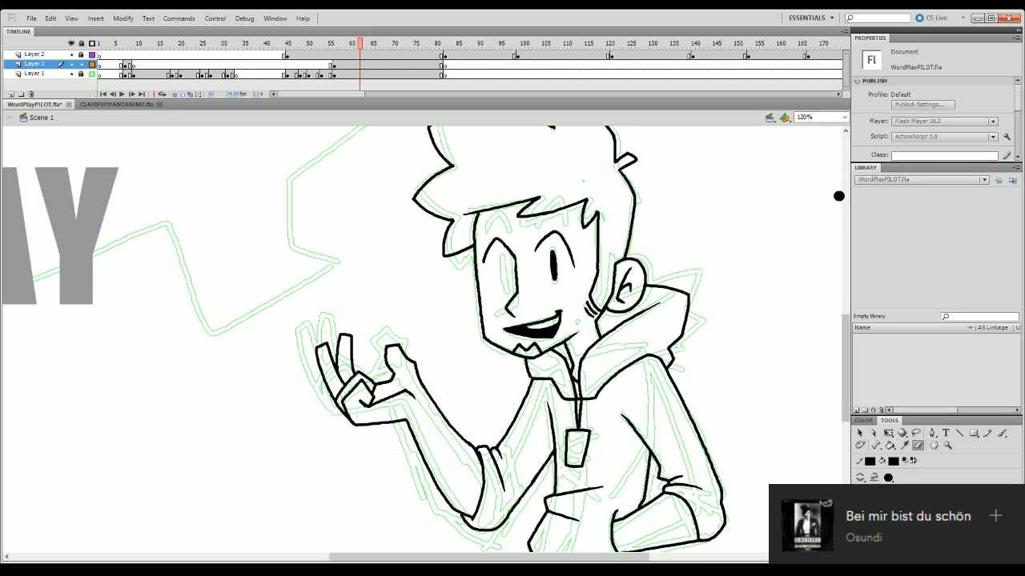
click(836, 117)
text(400)
key(Return)
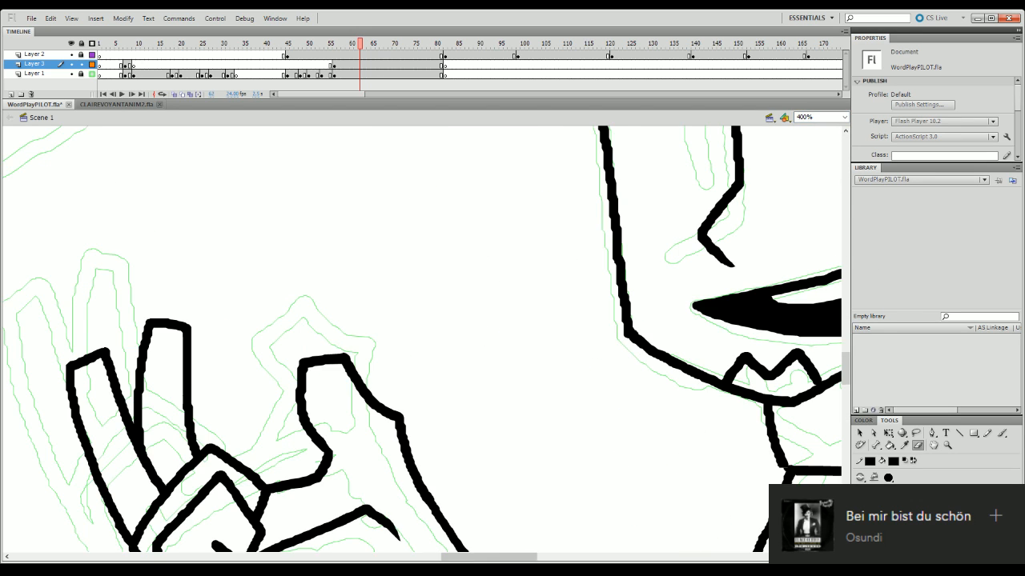
drag(489, 557, 545, 518)
mouse_move(848, 375)
mouse_down()
mouse_move(849, 353)
mouse_move(850, 365)
mouse_up()
key(b)
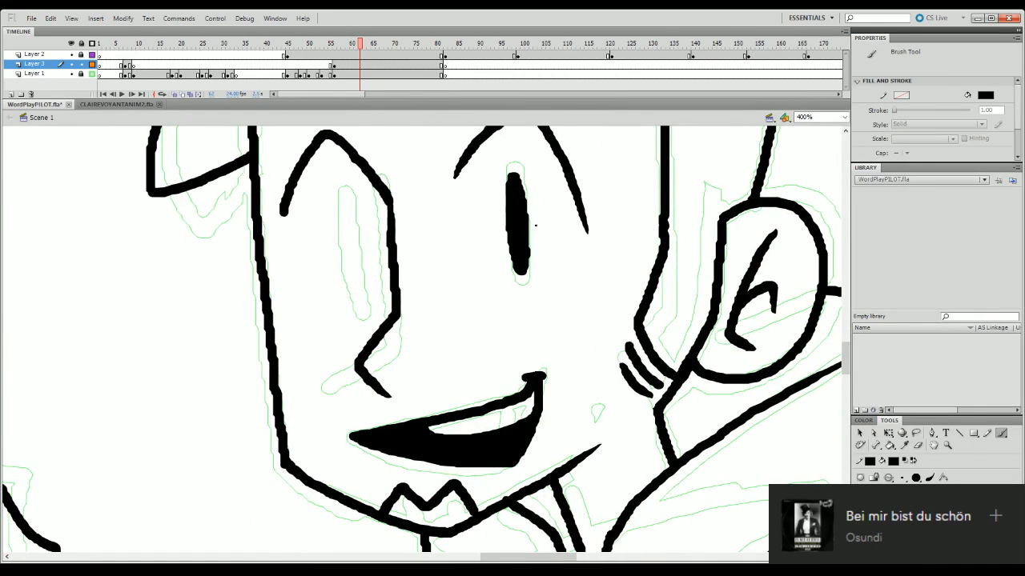
click(918, 446)
drag(397, 178, 389, 180)
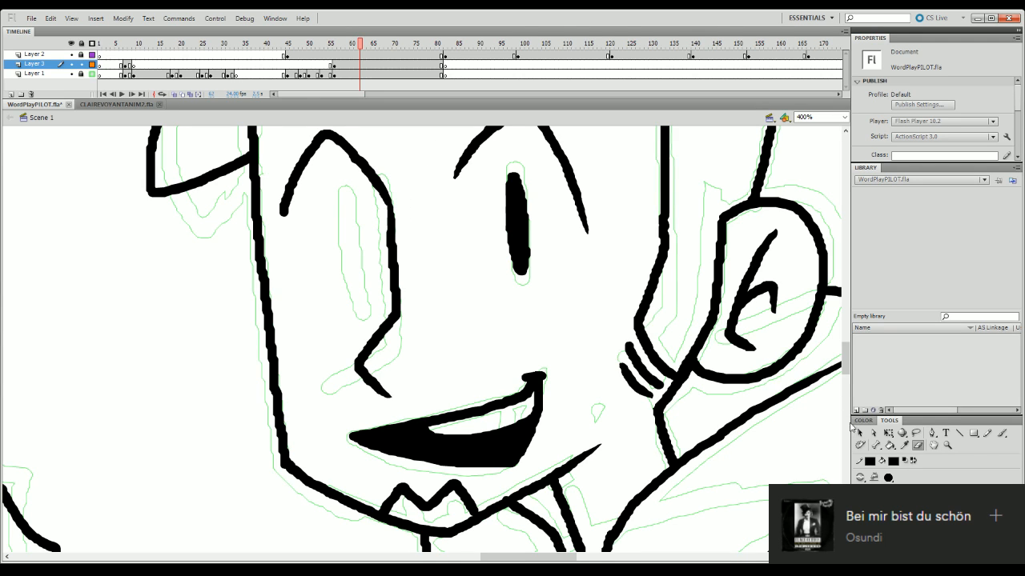
- Taper the outer end of the far eye's arched line to a point with the Eraser
click(850, 380)
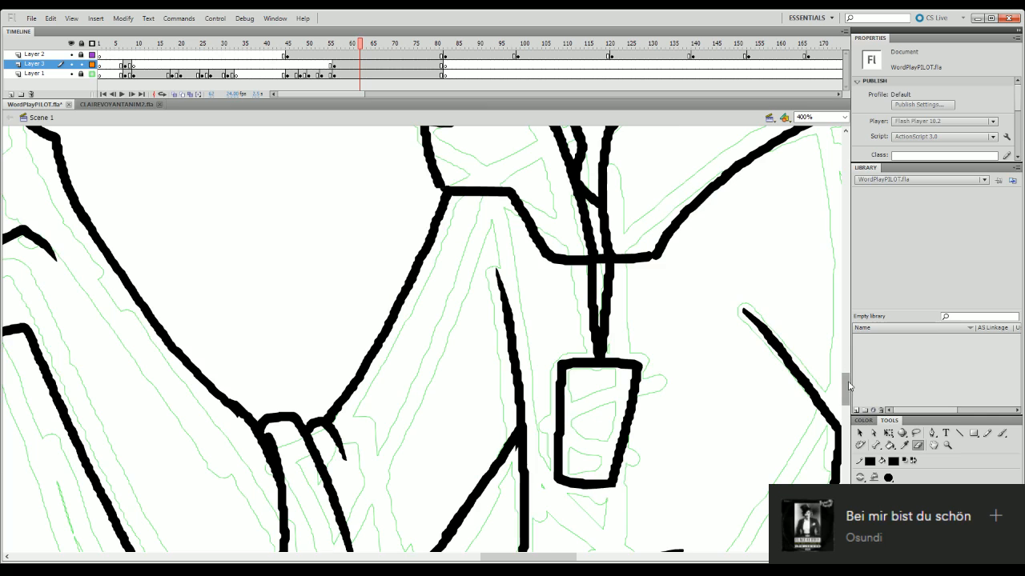
drag(851, 382, 850, 349)
key(b)
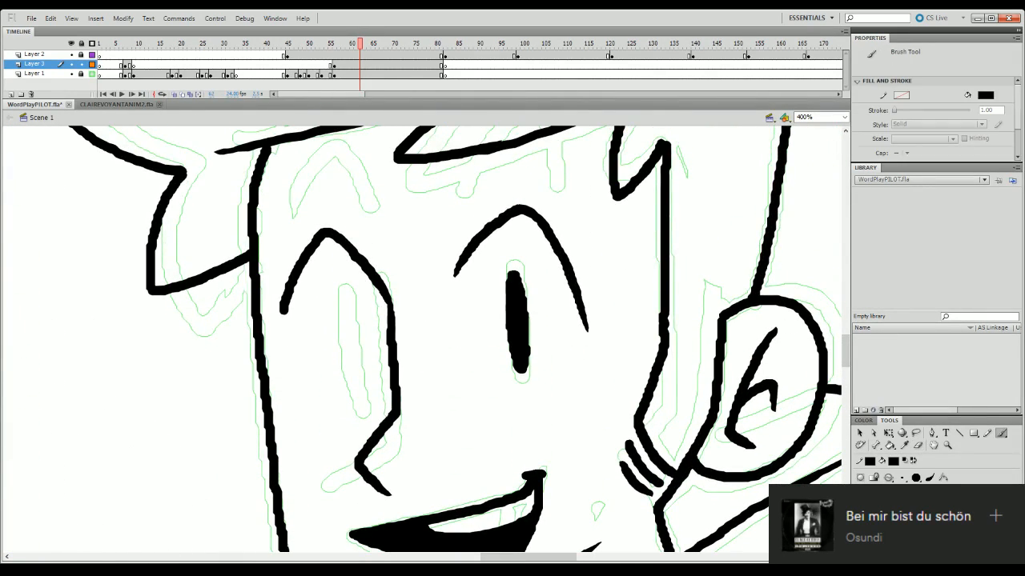
click(920, 445)
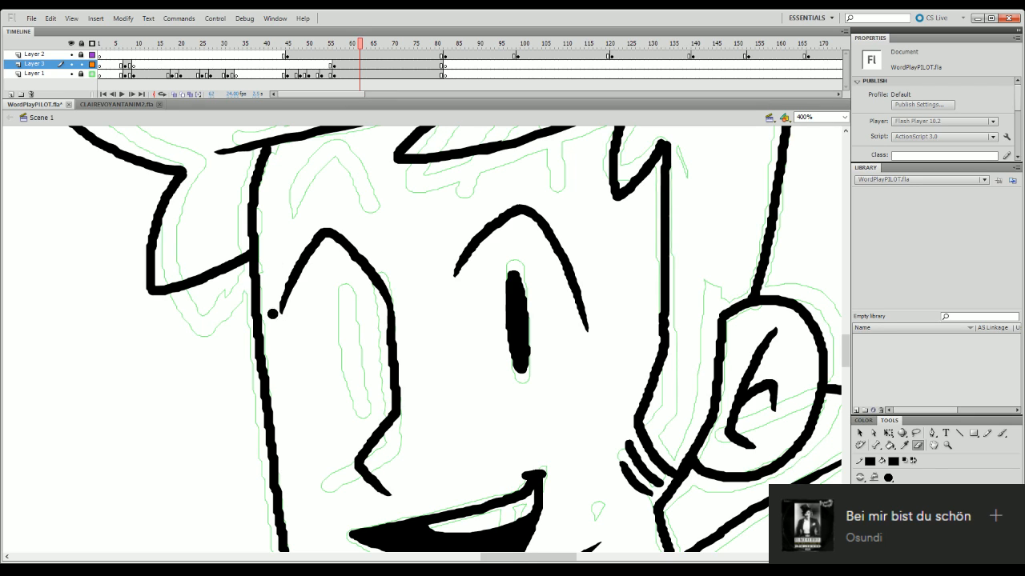
drag(274, 315, 290, 258)
key(ctrl+z)
drag(281, 312, 284, 277)
- Examine the face line art at 120%, 200% and 400% zoom and in the full frame
click(831, 118)
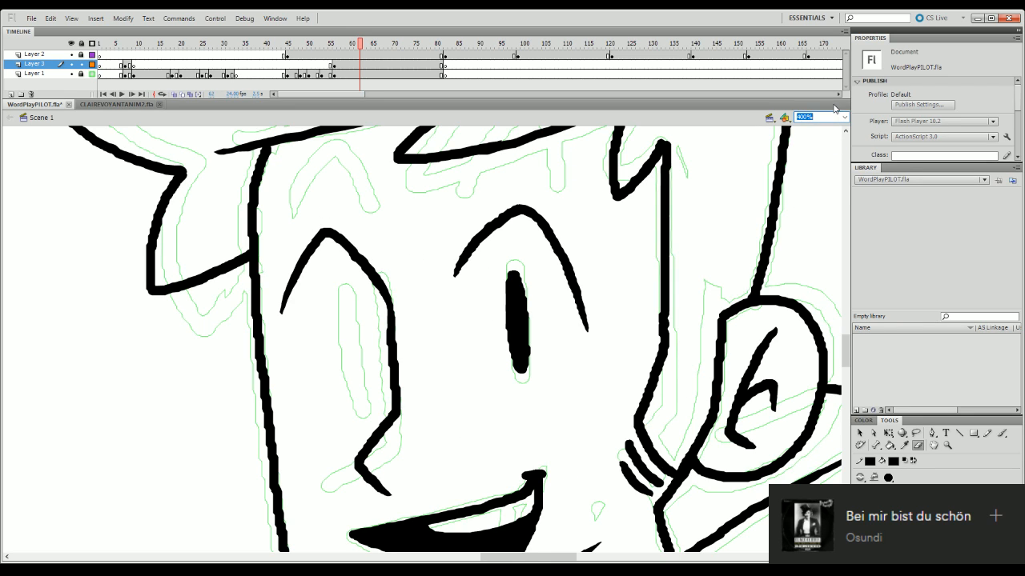
text(02)
text(120)
key(Return)
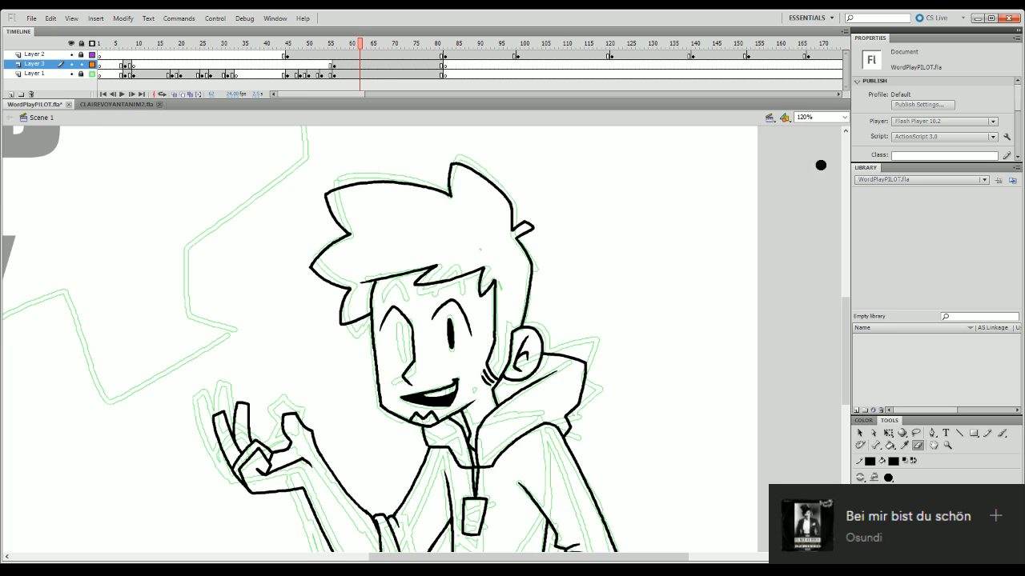
click(839, 117)
text(200)
key(Return)
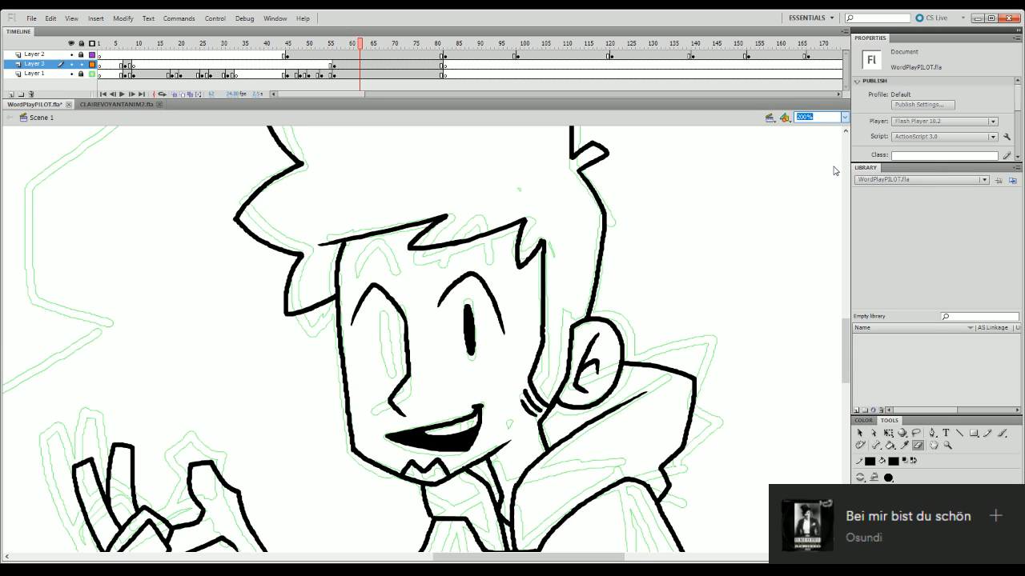
text(400)
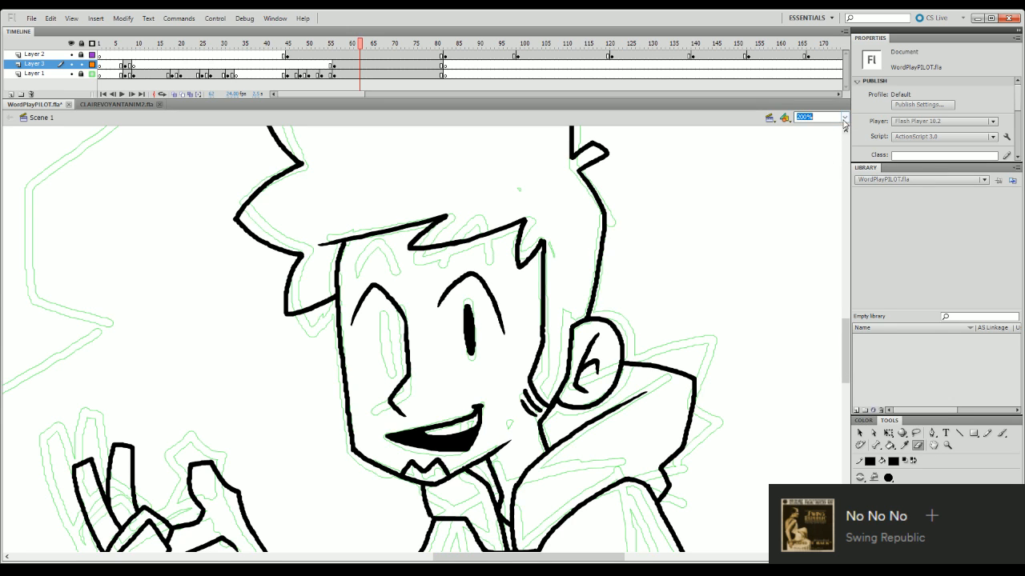
key(Return)
key(b)
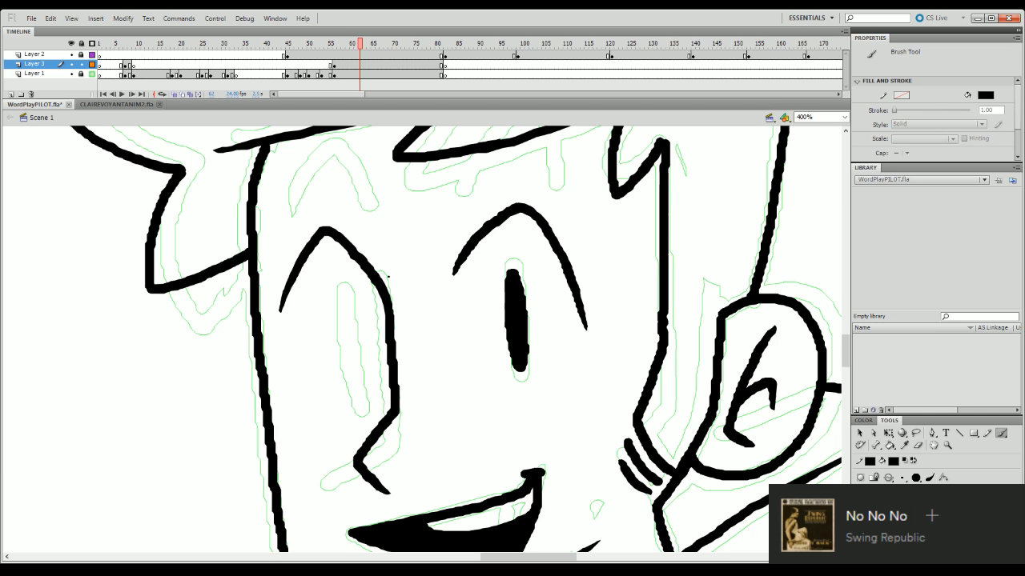
click(844, 118)
click(837, 138)
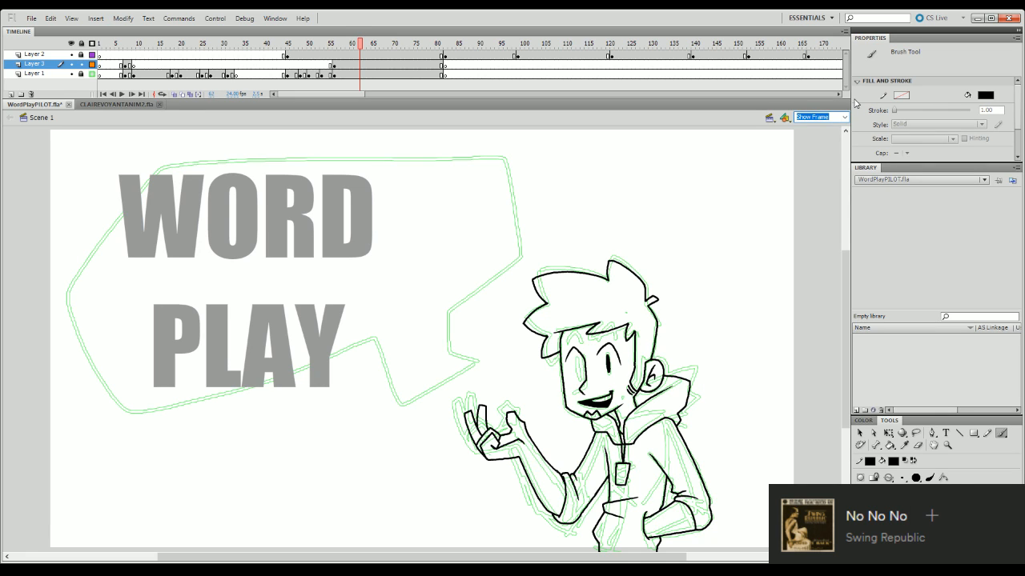
- Copy the solid eye and place the duplicate over the far eye's sketch, under its arched line
text(120)
key(Return)
drag(503, 557, 576, 558)
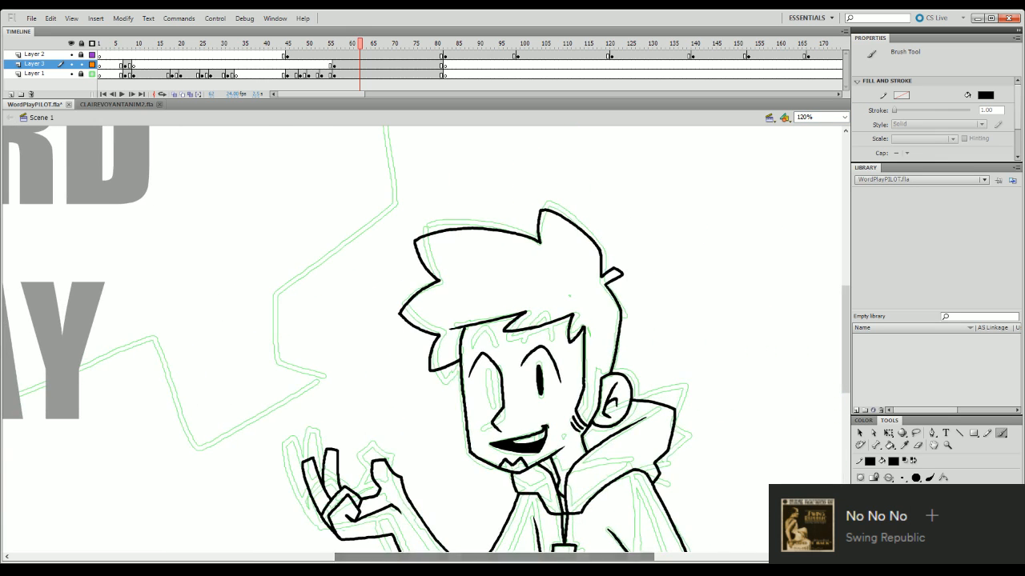
key(q)
click(541, 383)
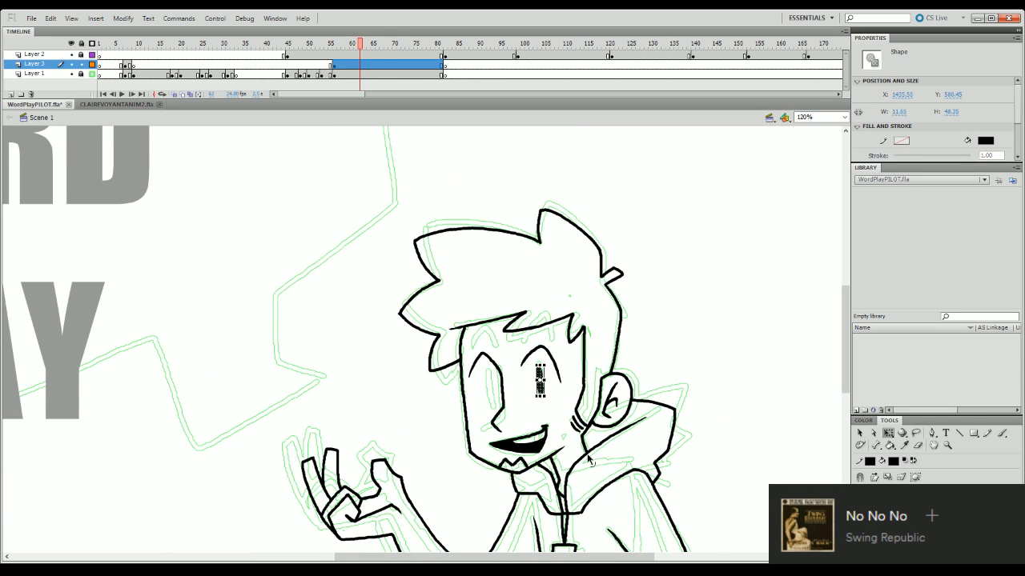
key(ctrl+x)
key(ctrl+v)
drag(428, 353, 497, 395)
click(535, 398)
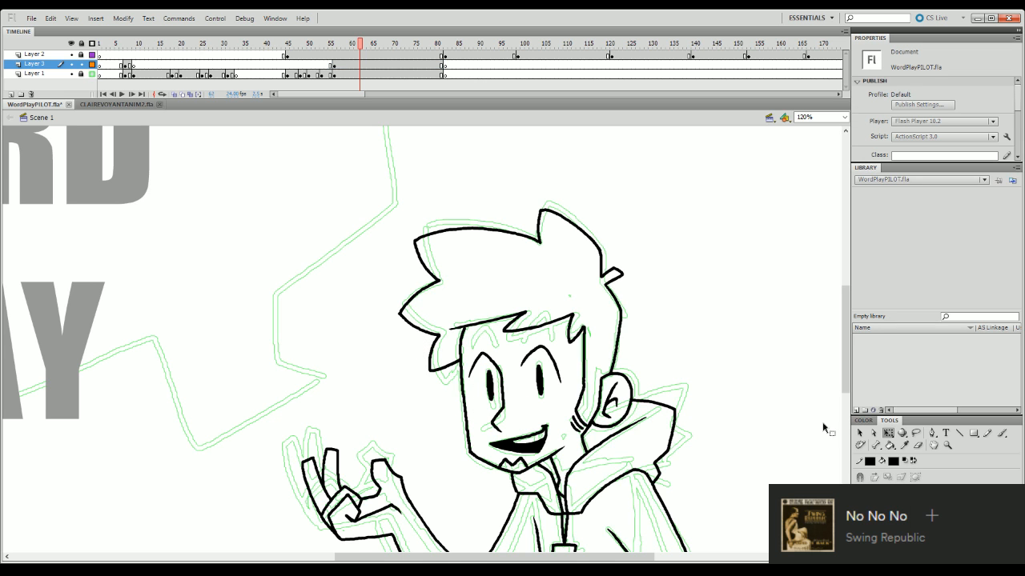
- Lasso the upper part of the far eye's arched line and lower it slightly with Free Transform
drag(846, 376, 850, 413)
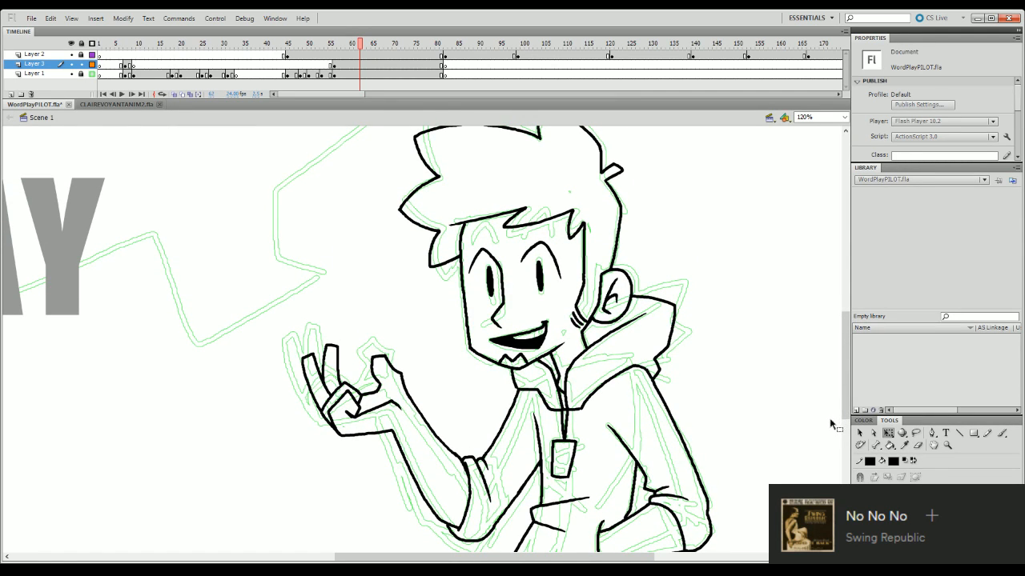
click(916, 432)
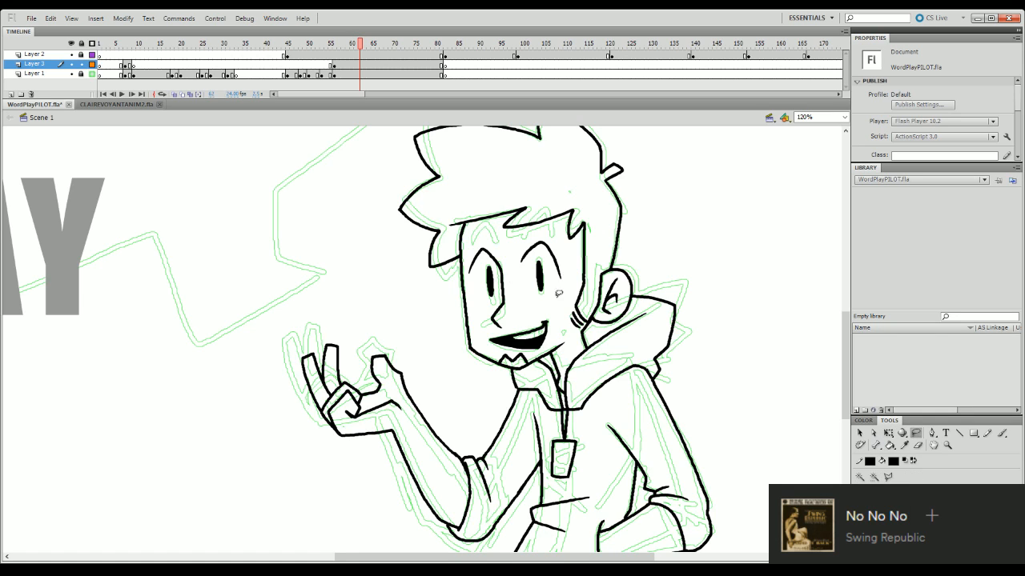
mouse_move(498, 273)
mouse_down()
mouse_move(505, 249)
mouse_move(484, 243)
mouse_move(471, 250)
mouse_move(472, 286)
mouse_move(486, 261)
mouse_move(498, 270)
mouse_move(467, 269)
mouse_up()
key(q)
click(526, 304)
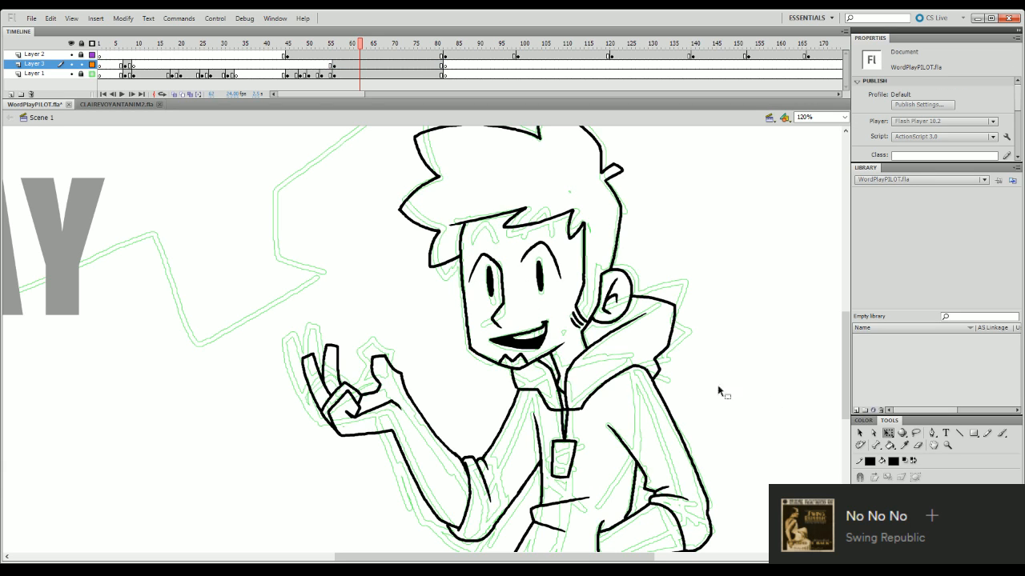
click(492, 290)
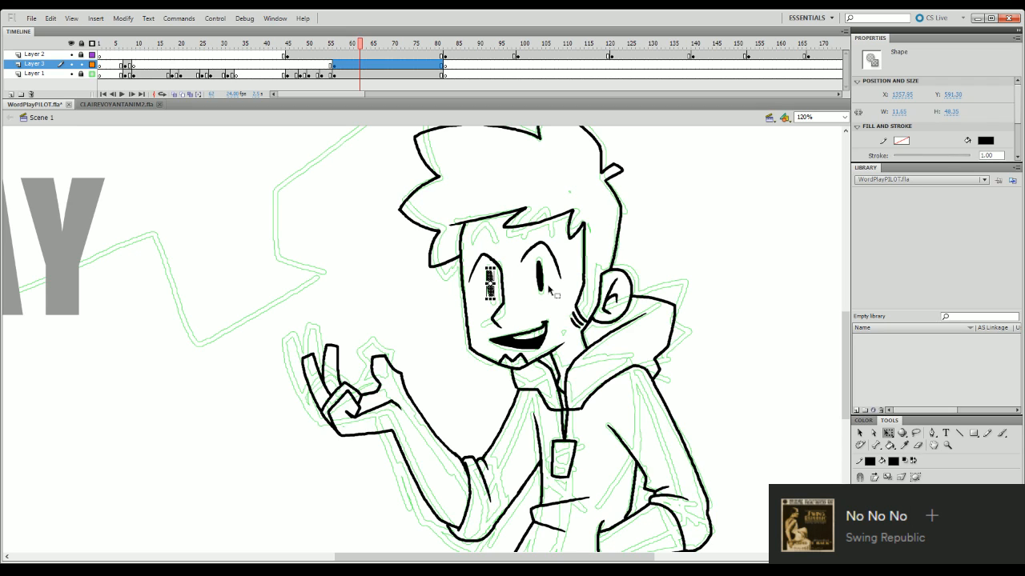
click(709, 291)
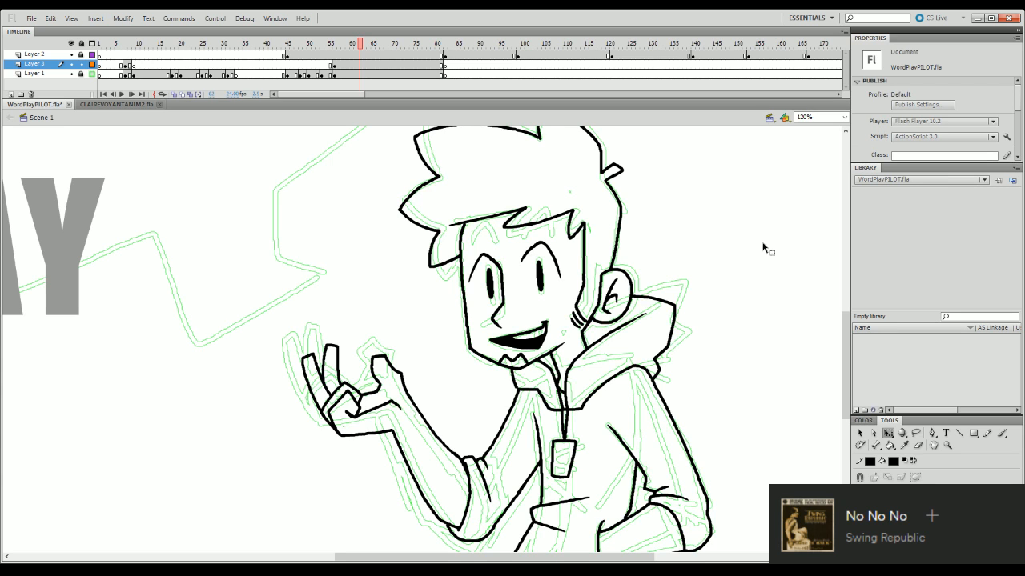
- Examine the inked character a couple of frames further on, in the full frame and at 100% and 120% zoom
click(843, 117)
click(844, 136)
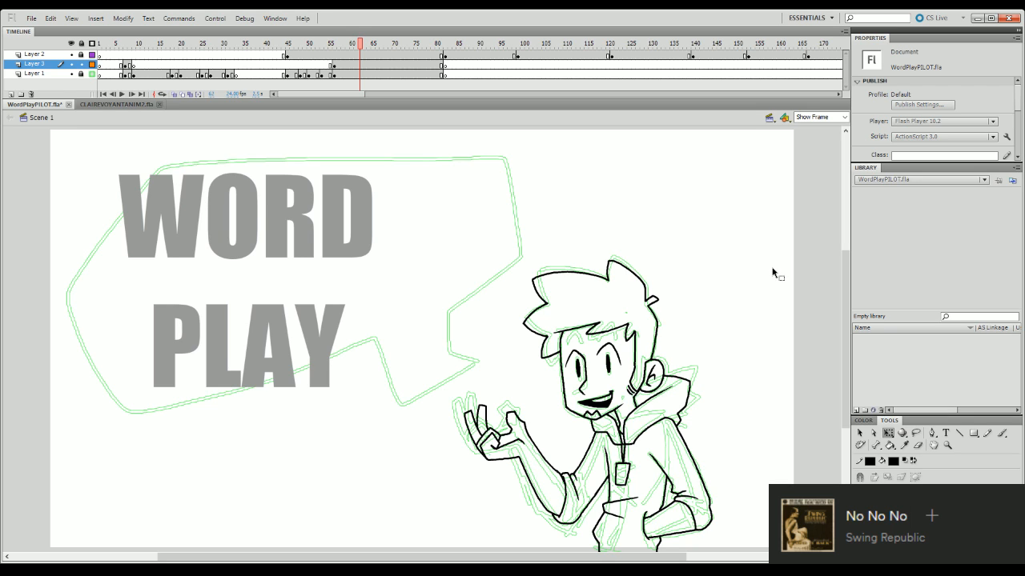
click(369, 48)
click(845, 118)
click(832, 165)
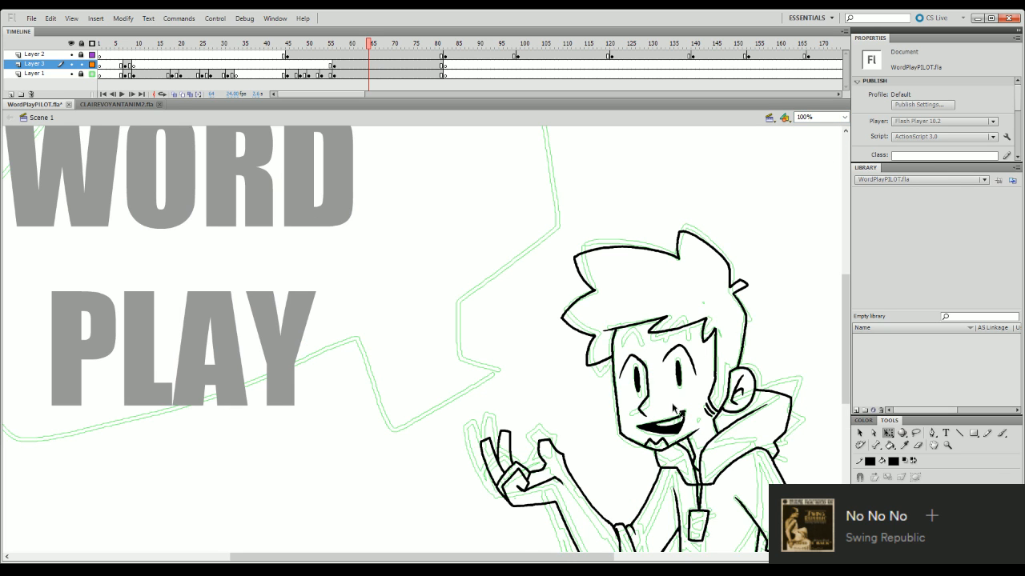
drag(519, 557, 587, 562)
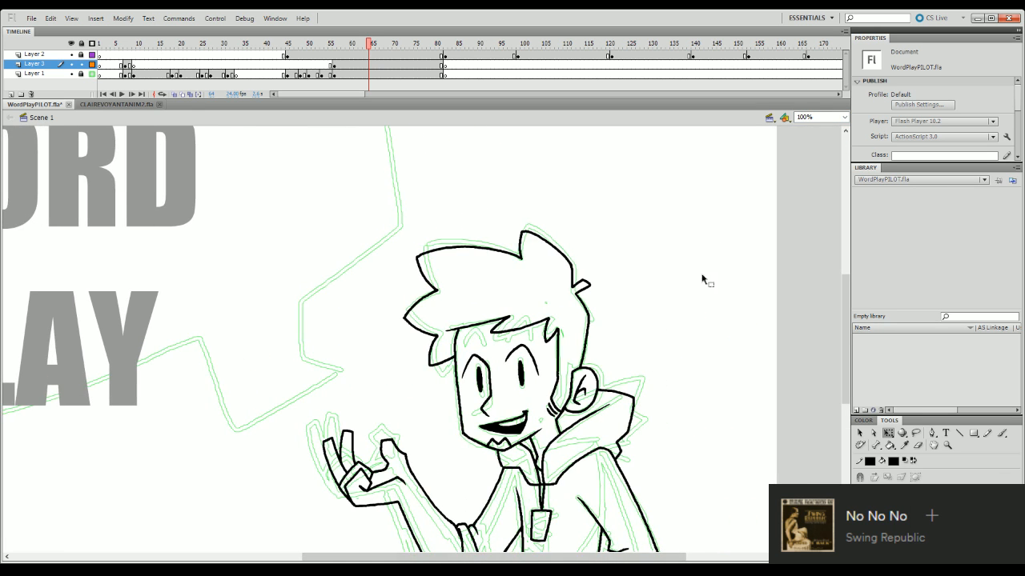
click(810, 117)
text(120)
key(Return)
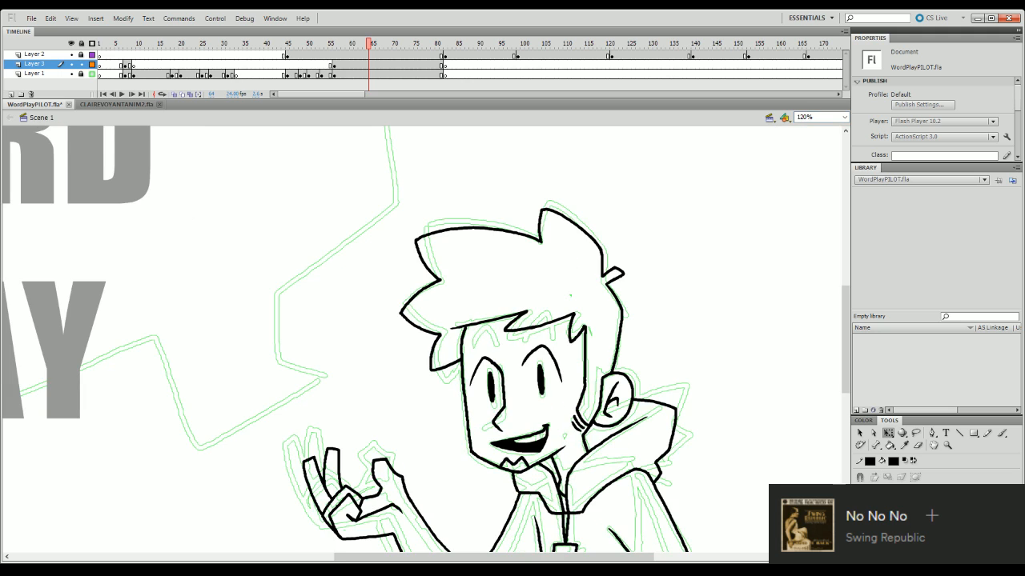
key(b)
drag(663, 283, 662, 305)
key(ctrl+z)
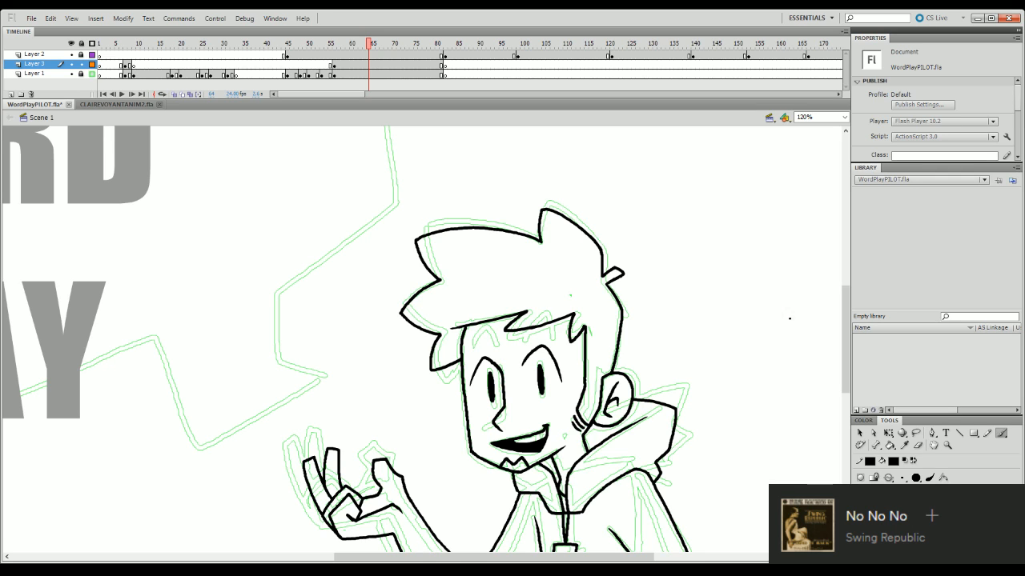
drag(698, 307, 735, 272)
key(ctrl+z)
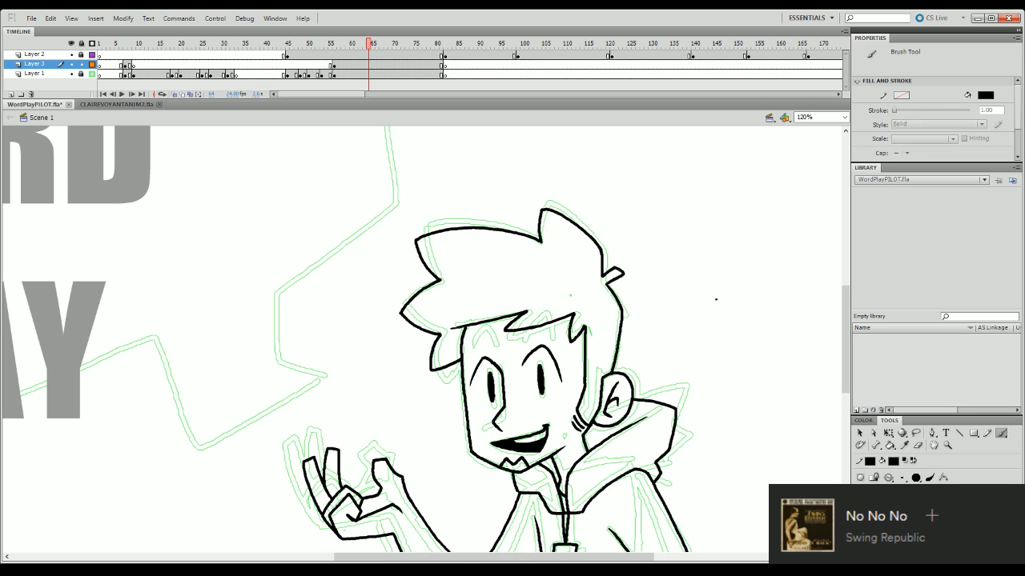
mouse_move(702, 304)
mouse_down()
mouse_move(746, 284)
mouse_move(761, 316)
mouse_up()
key(ctrl+z)
mouse_move(654, 317)
mouse_down()
mouse_move(692, 294)
mouse_move(722, 323)
mouse_up()
key(ctrl+z)
mouse_move(653, 309)
mouse_down()
mouse_move(658, 292)
mouse_move(694, 291)
mouse_move(705, 312)
mouse_move(693, 281)
mouse_move(704, 314)
mouse_up()
key(ctrl+z)
- Brush an arched eyebrow shape beside the head, try placing it over the fringe with Free Transform, and undo the placement
key(ctrl+z)
key(ctrl+z)
key(ctrl+z)
mouse_move(521, 333)
mouse_down()
mouse_move(538, 317)
mouse_move(559, 331)
mouse_up()
mouse_move(657, 316)
mouse_down()
mouse_move(683, 293)
mouse_move(695, 316)
mouse_move(684, 308)
mouse_move(658, 317)
mouse_move(687, 302)
mouse_move(704, 322)
mouse_move(682, 311)
mouse_move(546, 317)
mouse_up()
key(ctrl+z)
key(q)
click(658, 307)
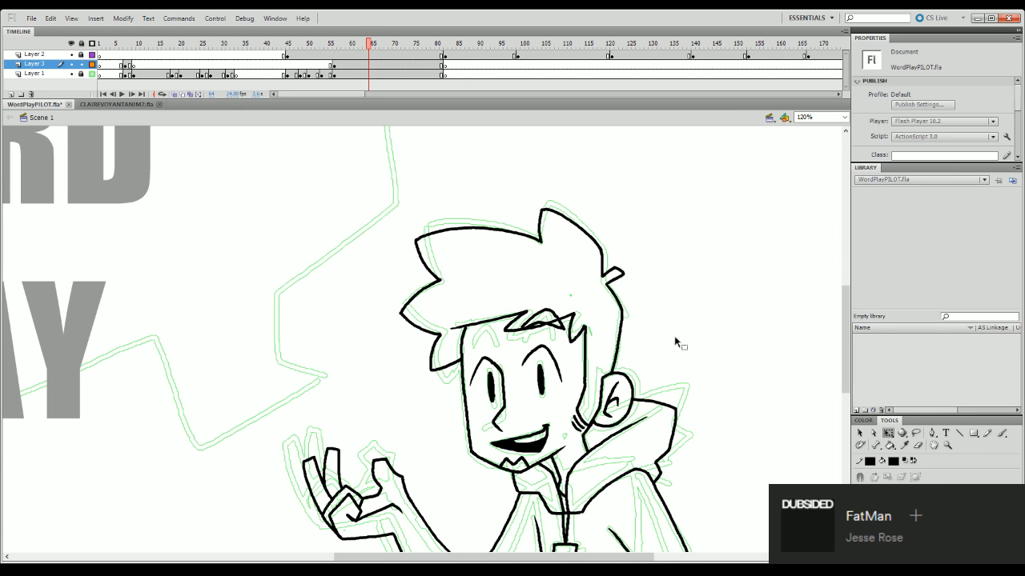
key(ctrl+z)
key(ctrl+z)
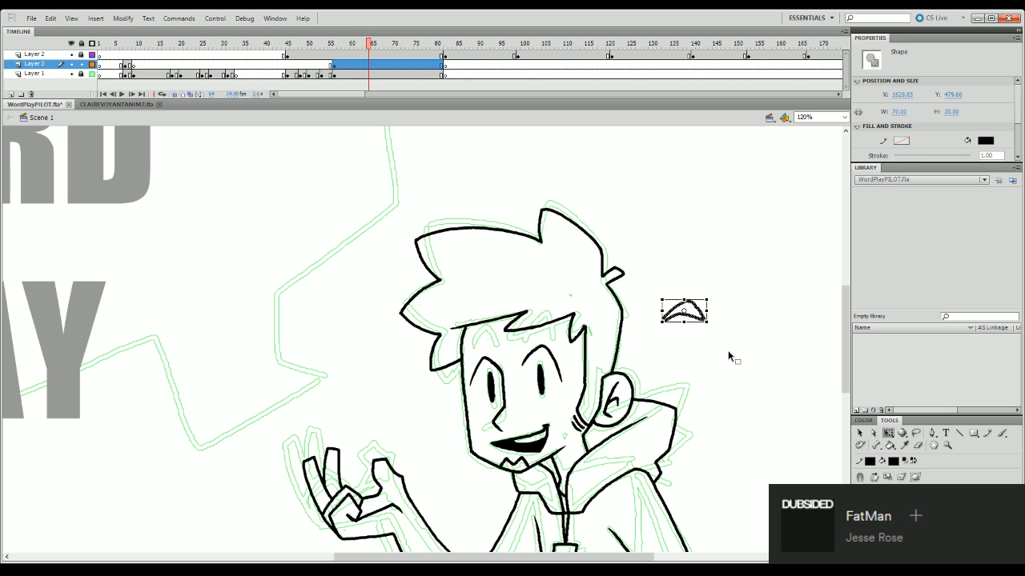
- Trim the loose end of the eyebrow shape and move it onto the sketched eyebrow above the near eye
click(728, 354)
click(917, 445)
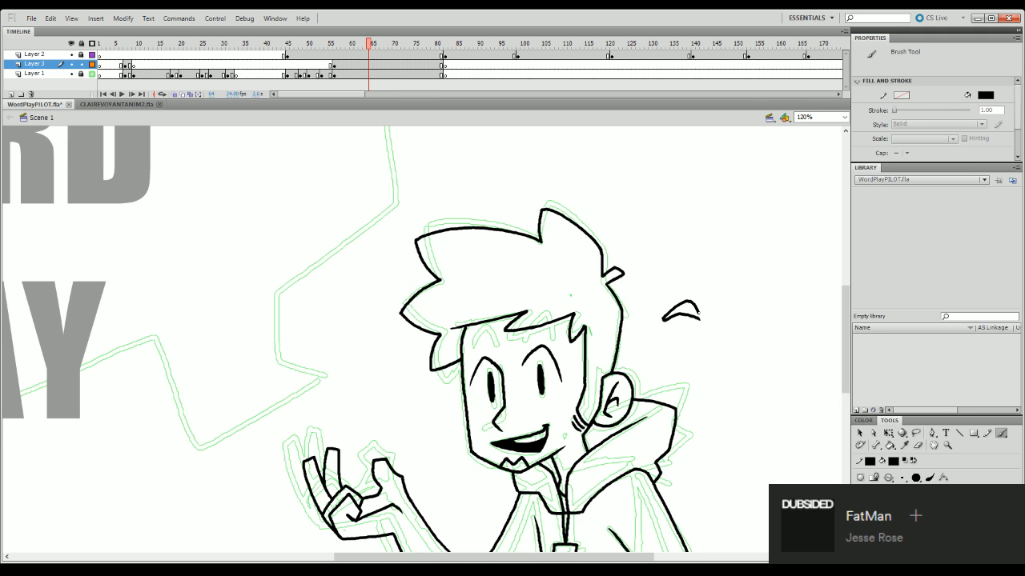
mouse_move(693, 305)
mouse_down()
mouse_move(702, 316)
mouse_move(552, 334)
mouse_up()
key(q)
click(696, 318)
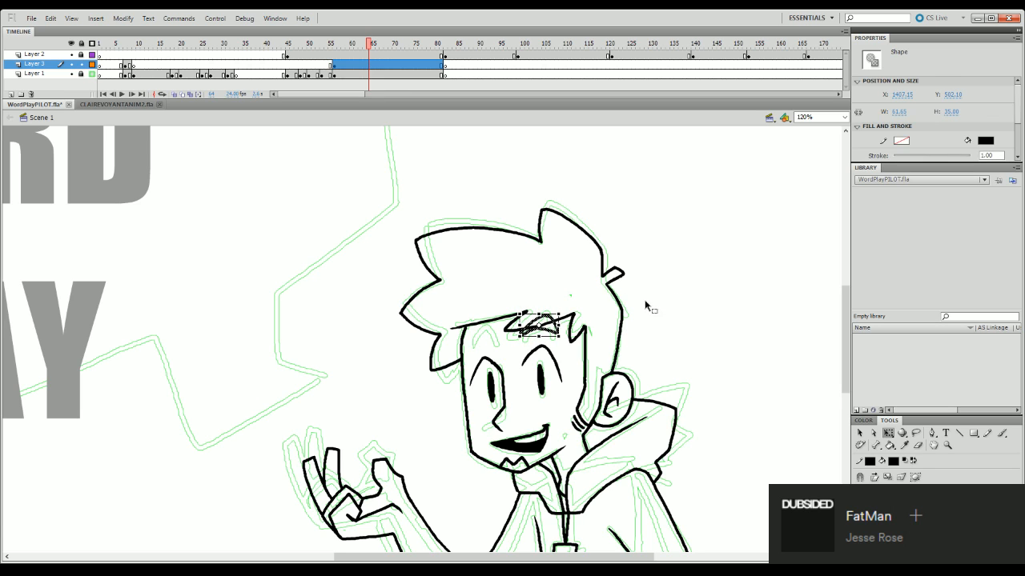
click(645, 308)
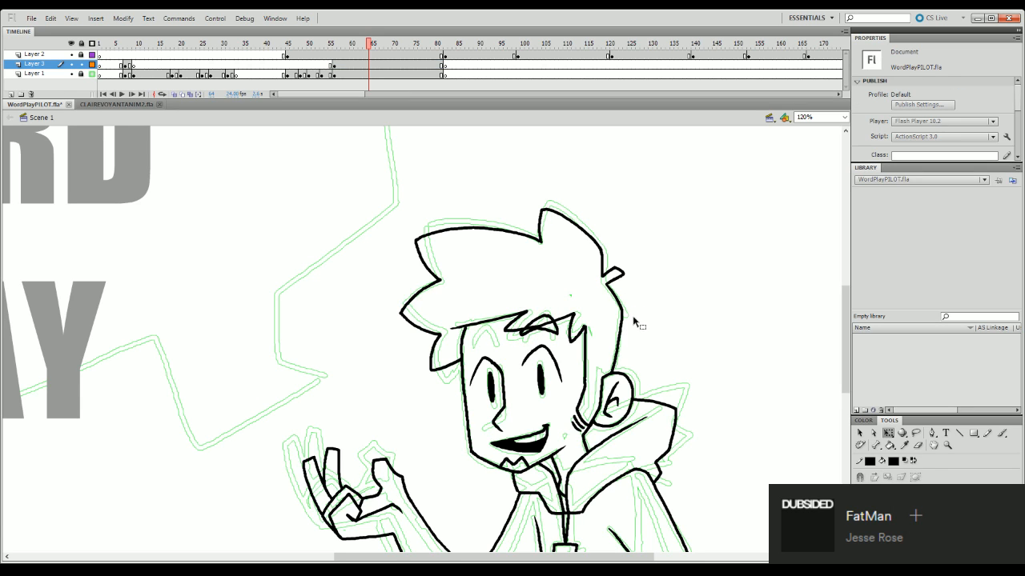
- Nudge the near eyebrow slightly up and toward the ear with Free Transform
click(561, 329)
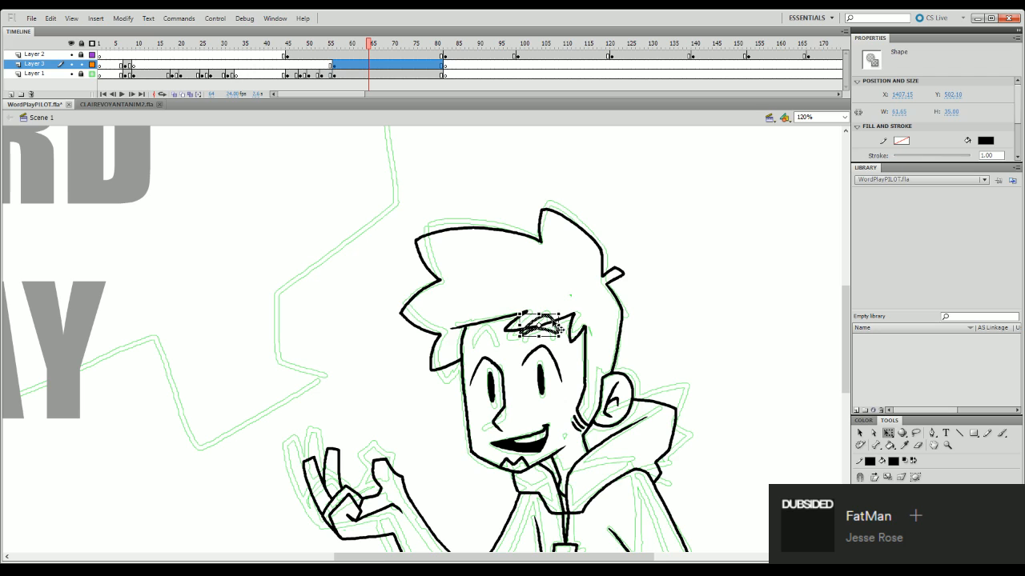
drag(553, 321, 557, 316)
click(633, 288)
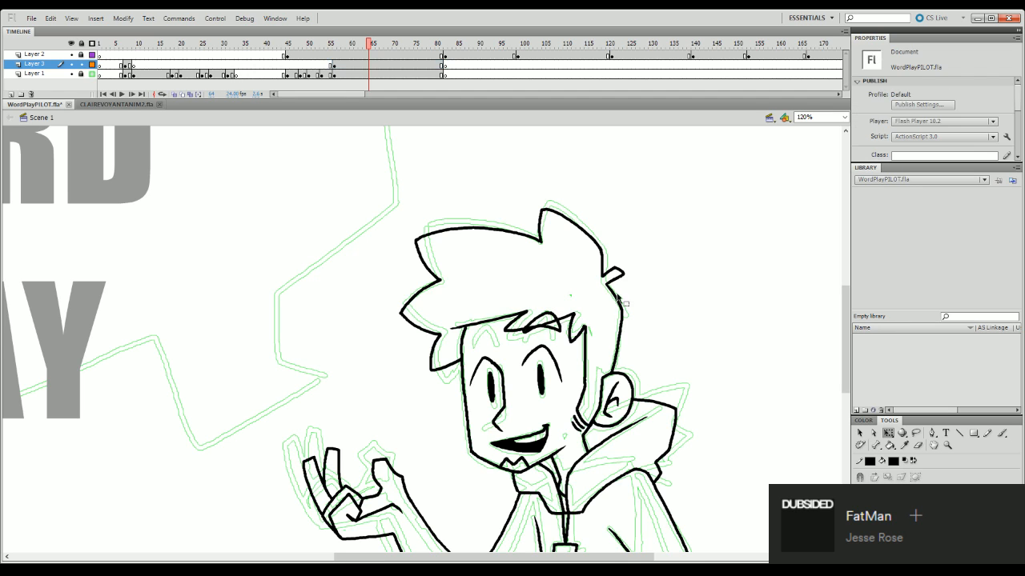
- Lower the near eyebrow a touch and delete the fringe line segment that crosses it
click(556, 326)
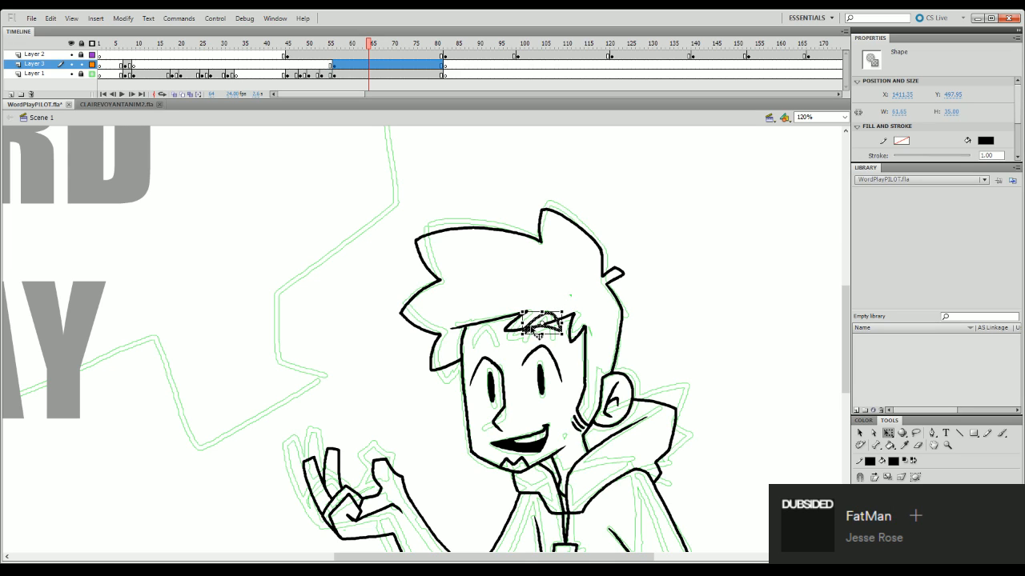
click(535, 332)
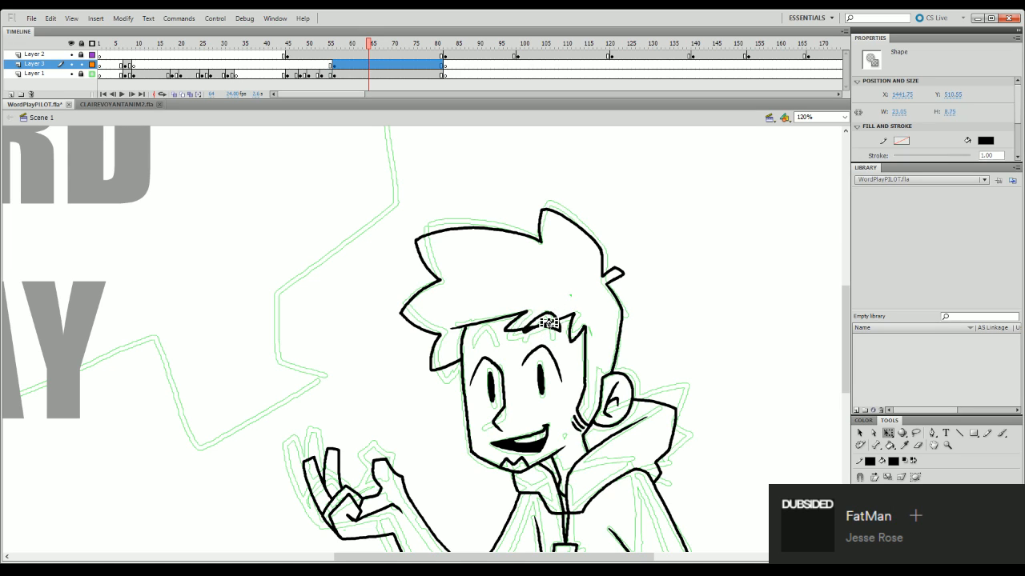
shift+click(532, 330)
shift+click(552, 322)
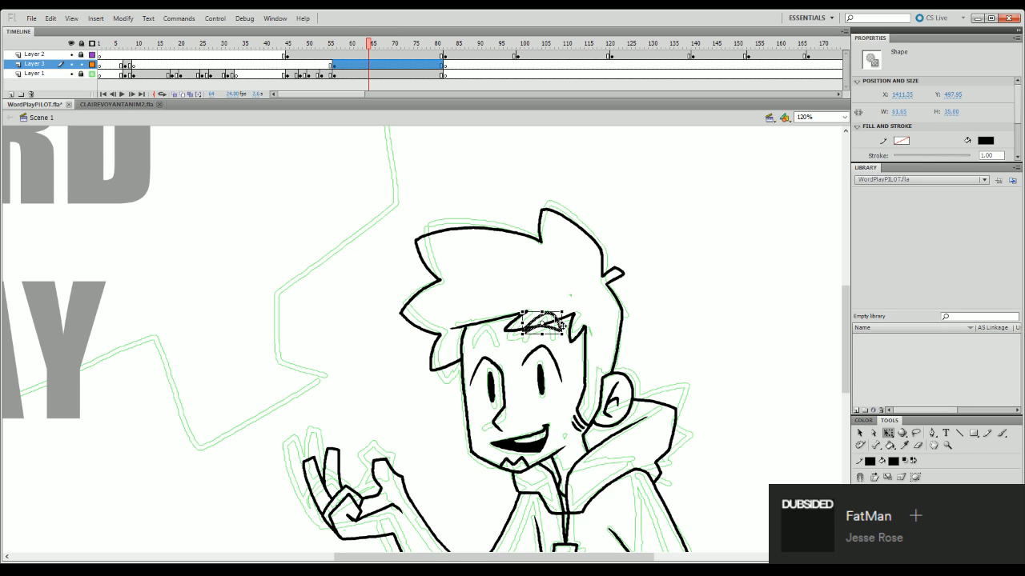
shift+click(558, 322)
click(581, 297)
click(545, 324)
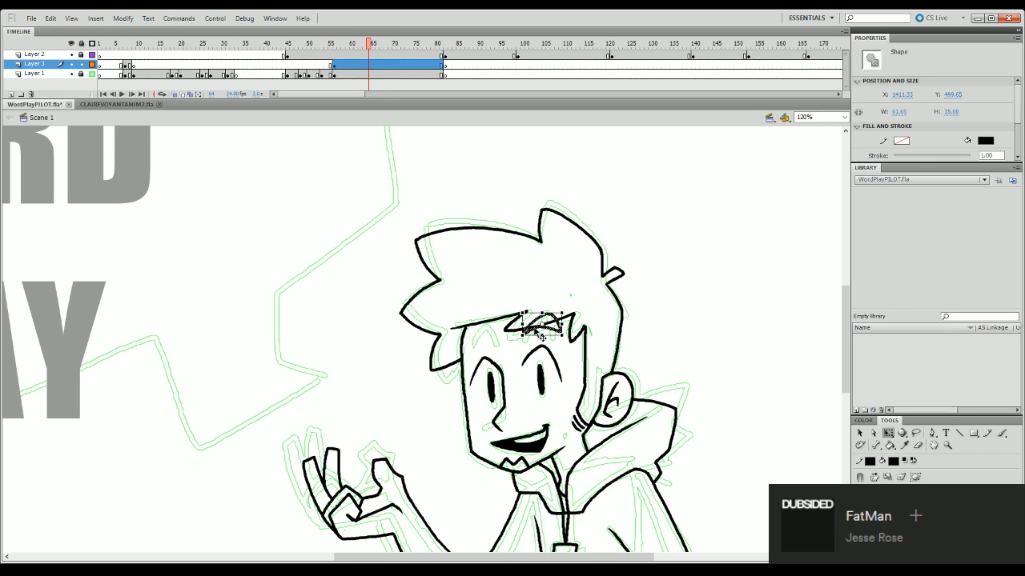
shift+click(535, 330)
key(Delete)
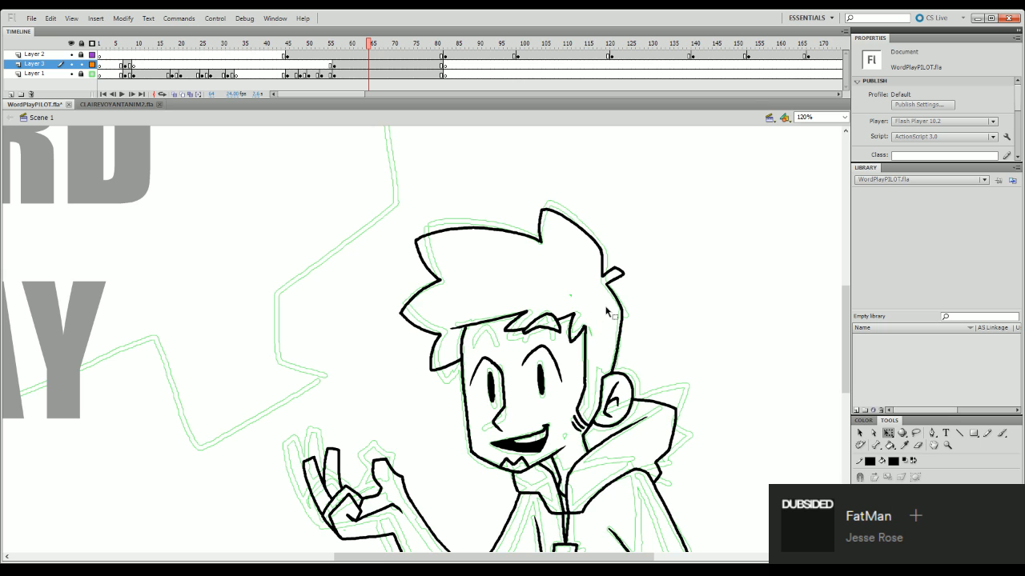
- Ink the far eyebrow over its sketch with the Brush, clean its end with the Eraser and adjust its placement with Free Transform
drag(847, 361, 850, 377)
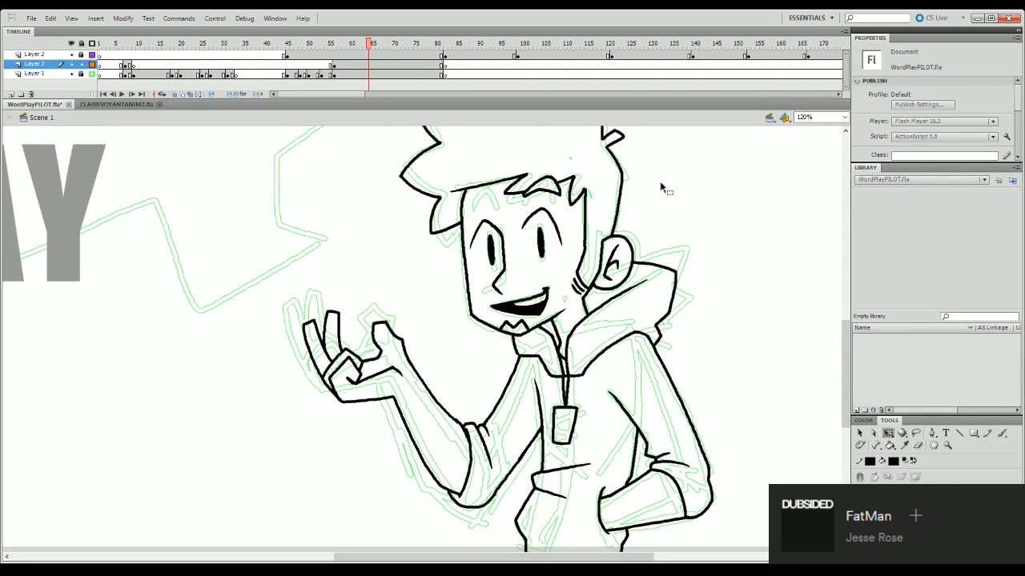
key(b)
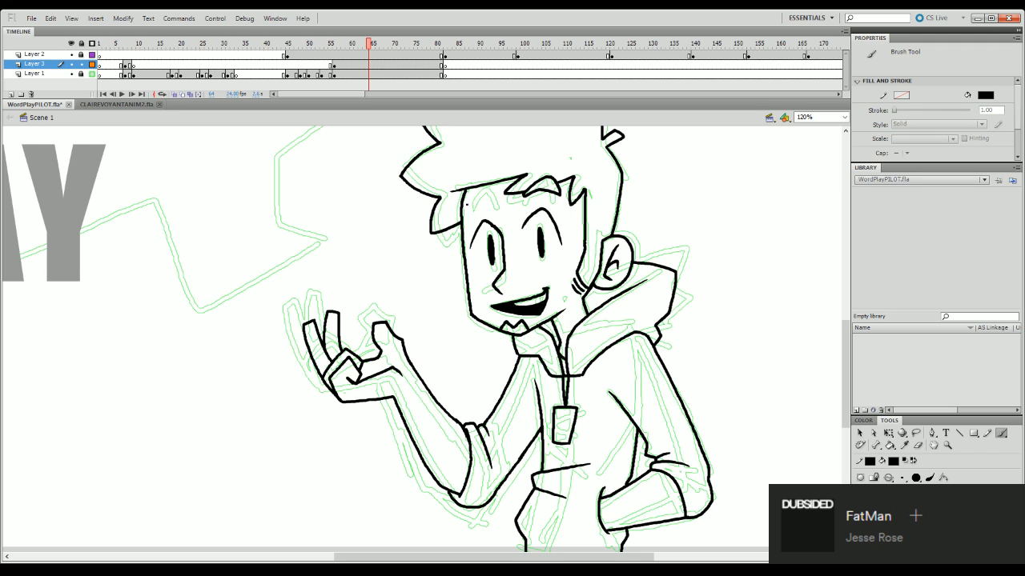
drag(493, 203, 493, 206)
key(e)
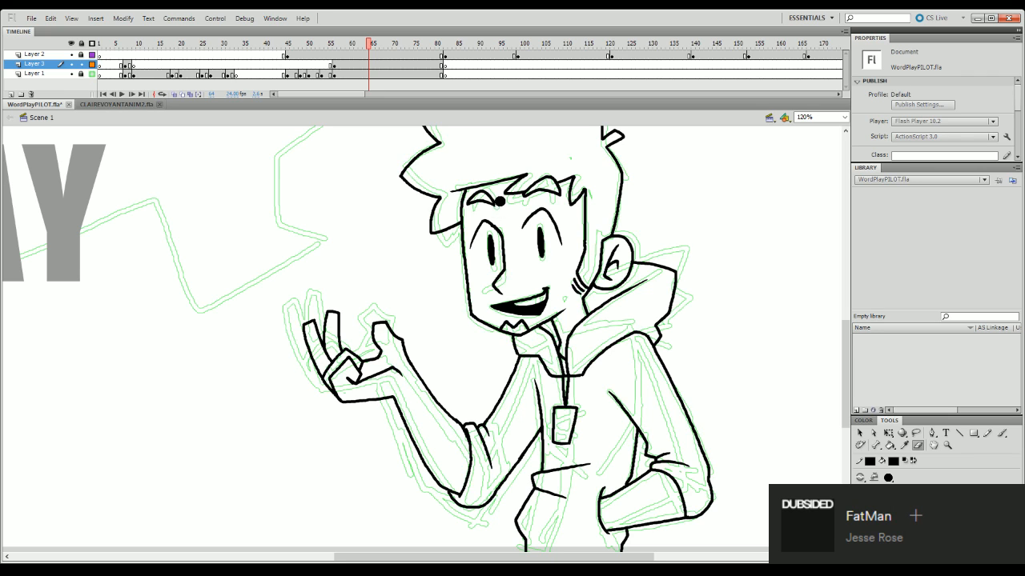
key(q)
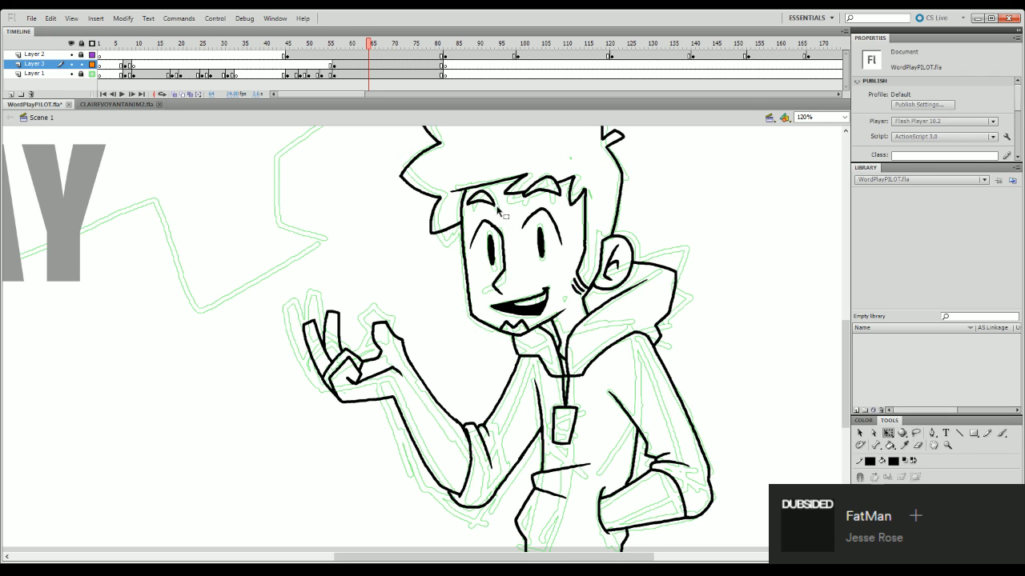
click(498, 206)
click(552, 213)
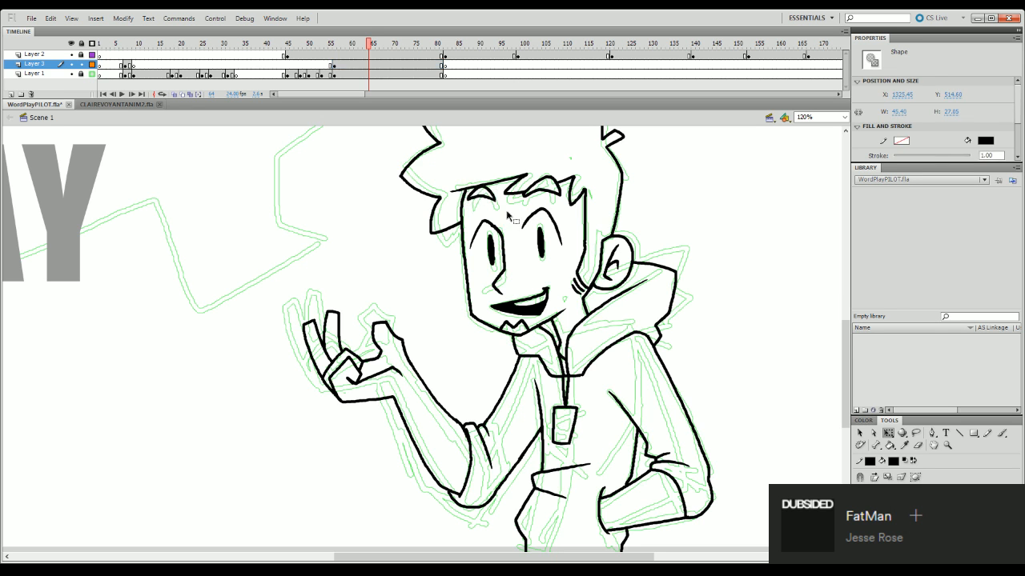
- Play the animation from its early frames to the inked pose and check the character in the full frame
mouse_move(846, 368)
mouse_down()
mouse_move(847, 385)
mouse_move(851, 341)
mouse_move(857, 392)
mouse_move(857, 332)
mouse_up()
drag(356, 47, 334, 51)
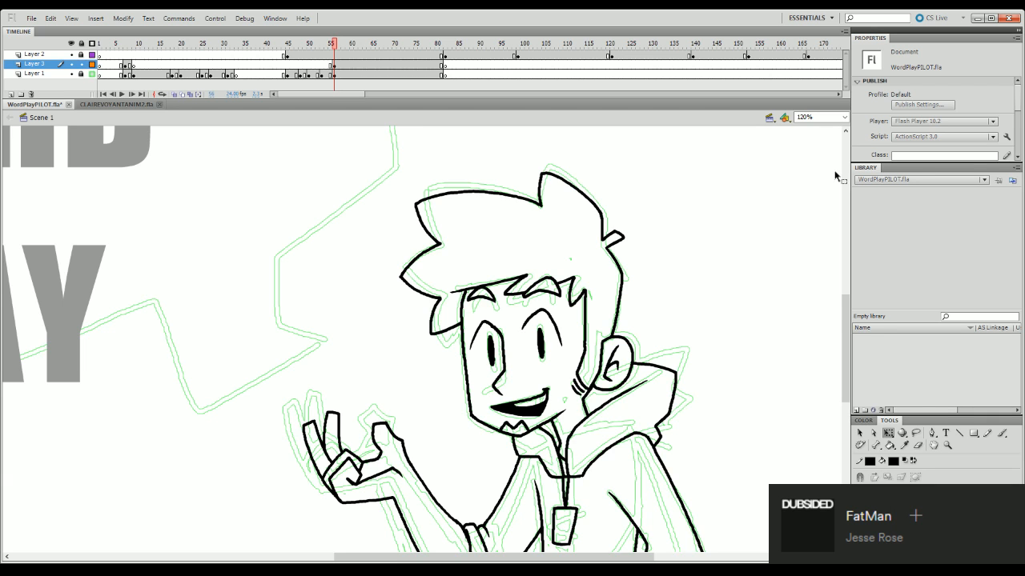
mouse_move(846, 319)
mouse_down()
mouse_move(847, 369)
mouse_move(847, 350)
mouse_up()
drag(337, 56, 134, 240)
click(117, 44)
key(Return)
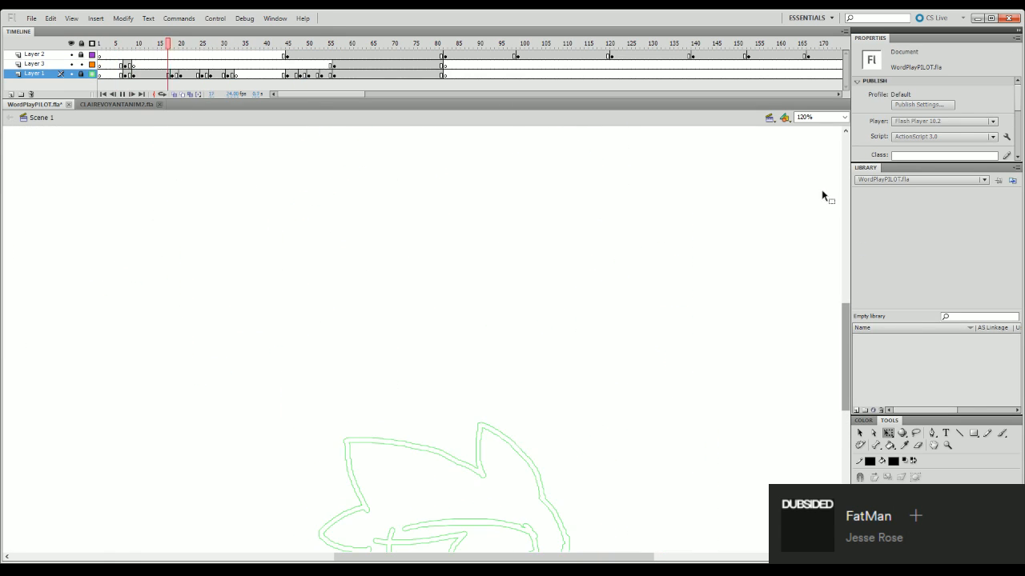
click(843, 117)
click(841, 135)
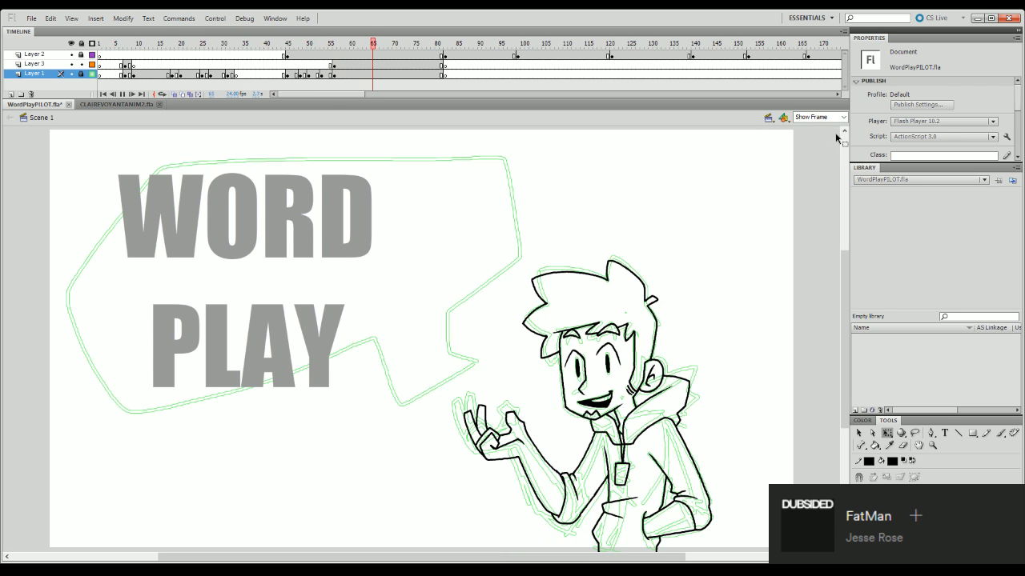
key(Return)
drag(851, 256, 846, 287)
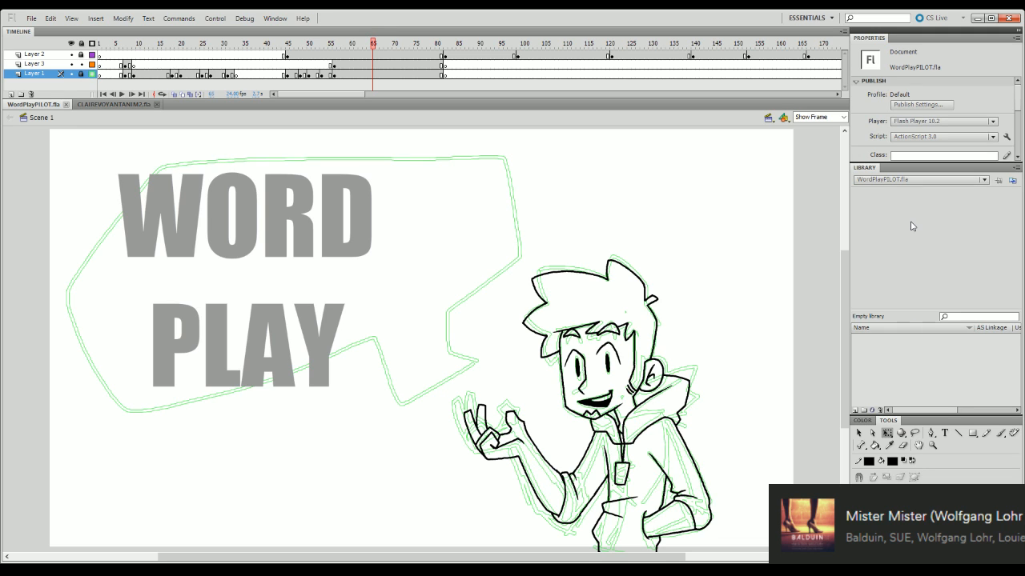
drag(844, 293, 862, 245)
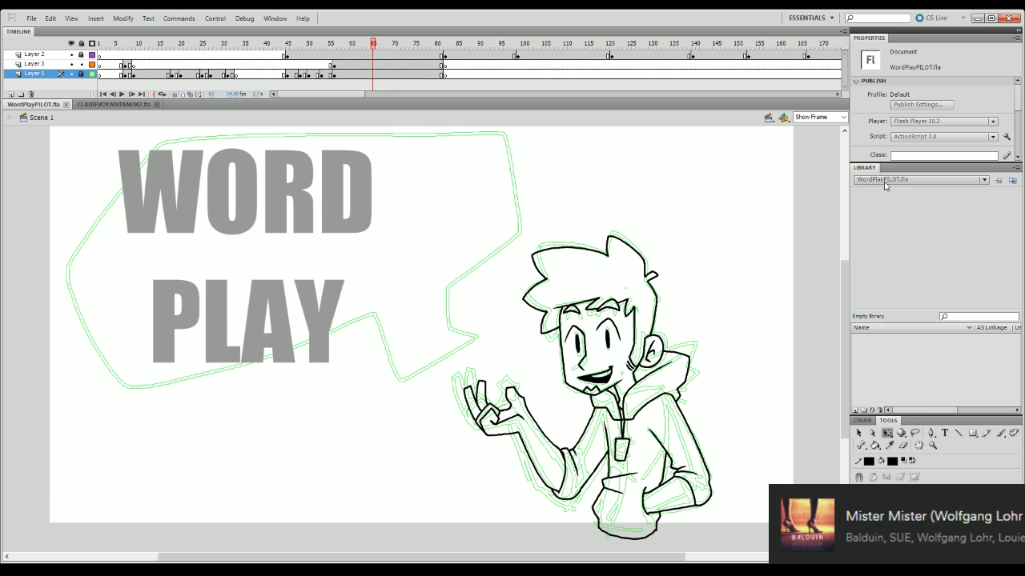
mouse_move(845, 337)
mouse_down()
mouse_move(849, 372)
mouse_move(848, 340)
mouse_up()
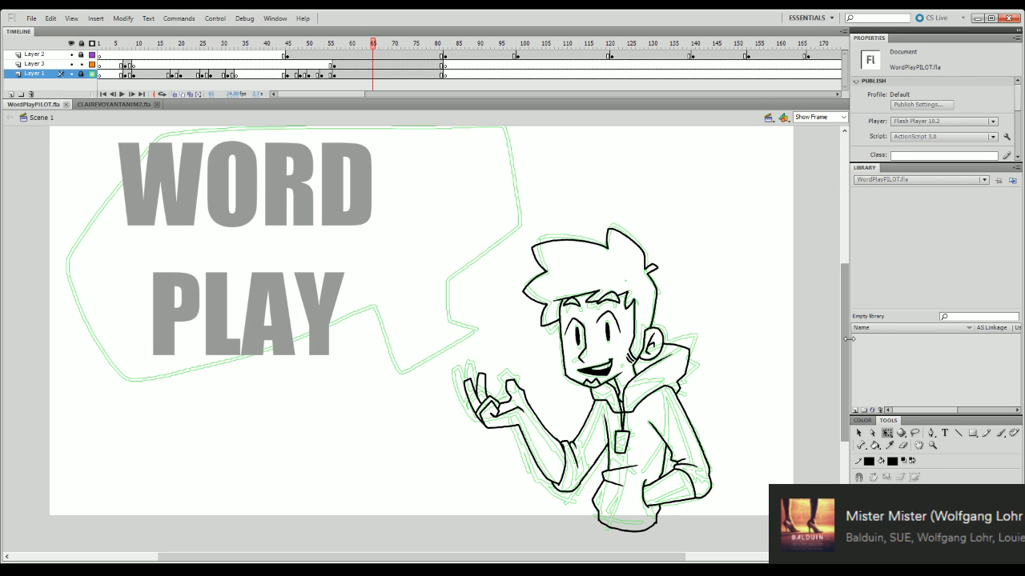
drag(847, 339, 847, 321)
drag(354, 47, 342, 70)
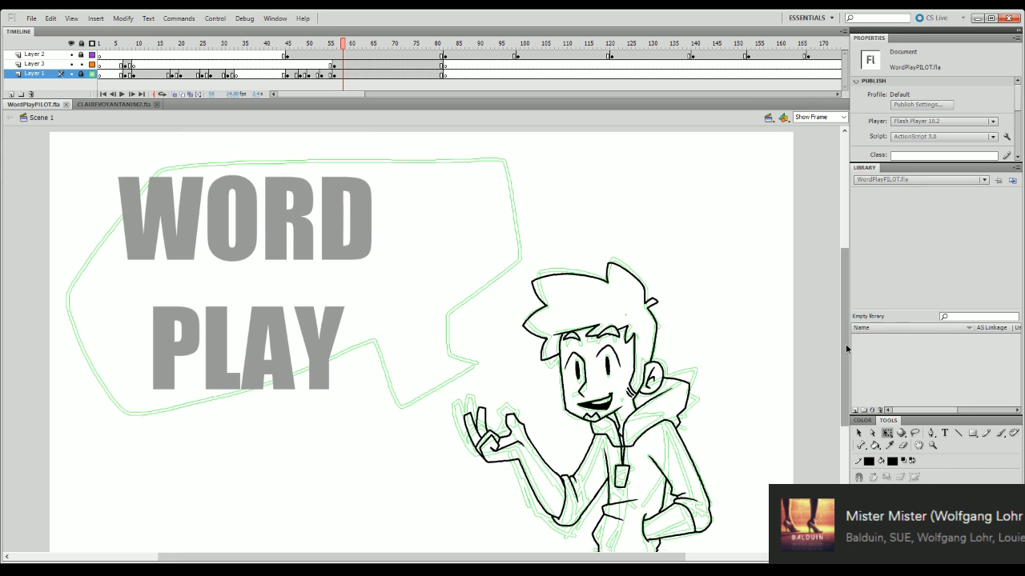
mouse_move(845, 339)
mouse_down()
mouse_move(845, 349)
mouse_move(846, 339)
mouse_up()
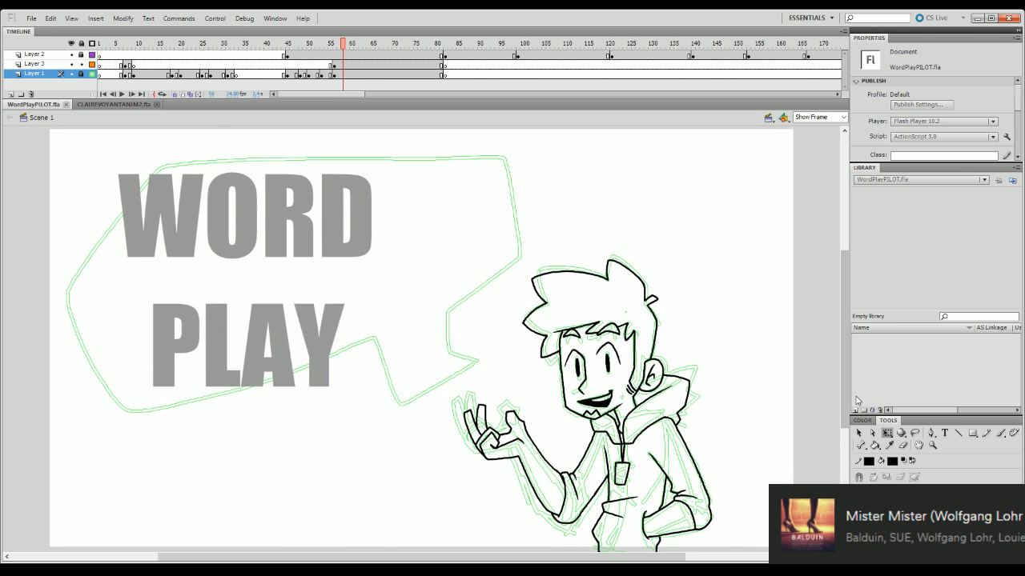
- Turn off Layer 1's outline display and play through the rough sketches in the frames after the title pose
mouse_move(342, 44)
mouse_down()
mouse_move(487, 247)
mouse_move(499, 435)
mouse_move(742, 417)
mouse_move(410, 444)
mouse_move(452, 441)
mouse_up()
key(Return)
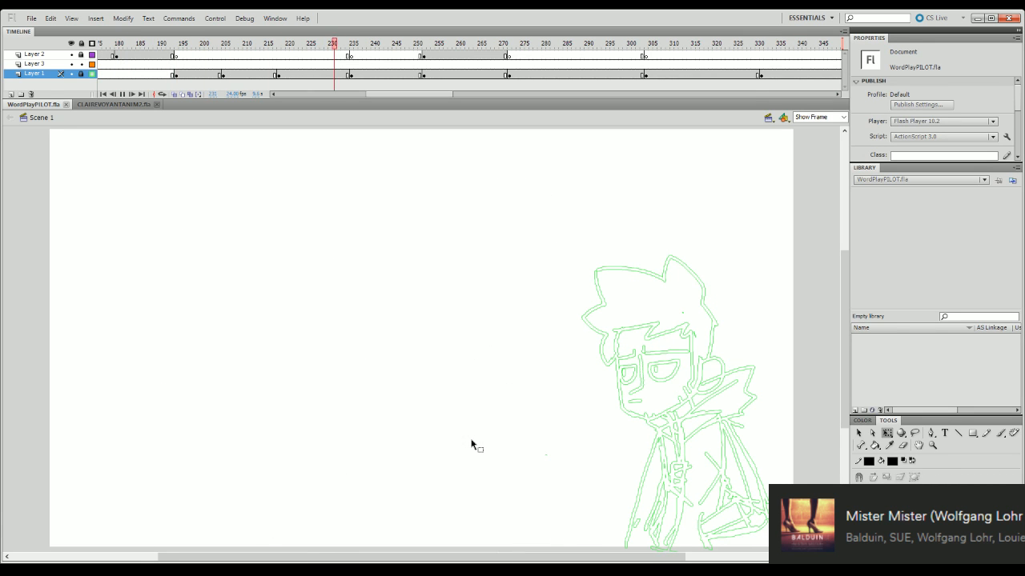
click(92, 73)
click(121, 94)
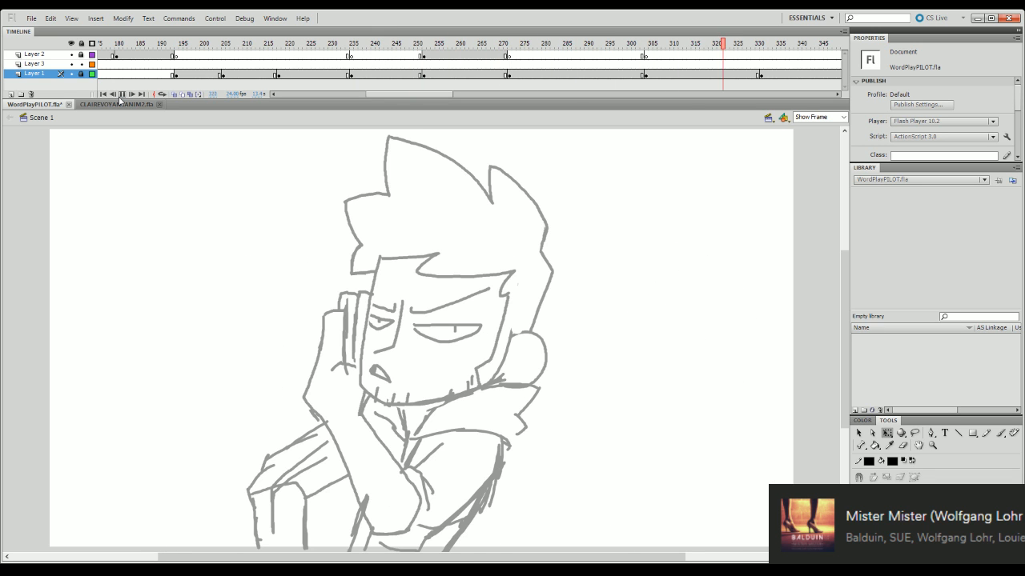
- Return to the start of the timeline and play the opening up to the inked WORD PLAY pose
drag(438, 95, 403, 94)
mouse_move(464, 44)
mouse_down()
mouse_move(101, 392)
mouse_move(3, 440)
mouse_up()
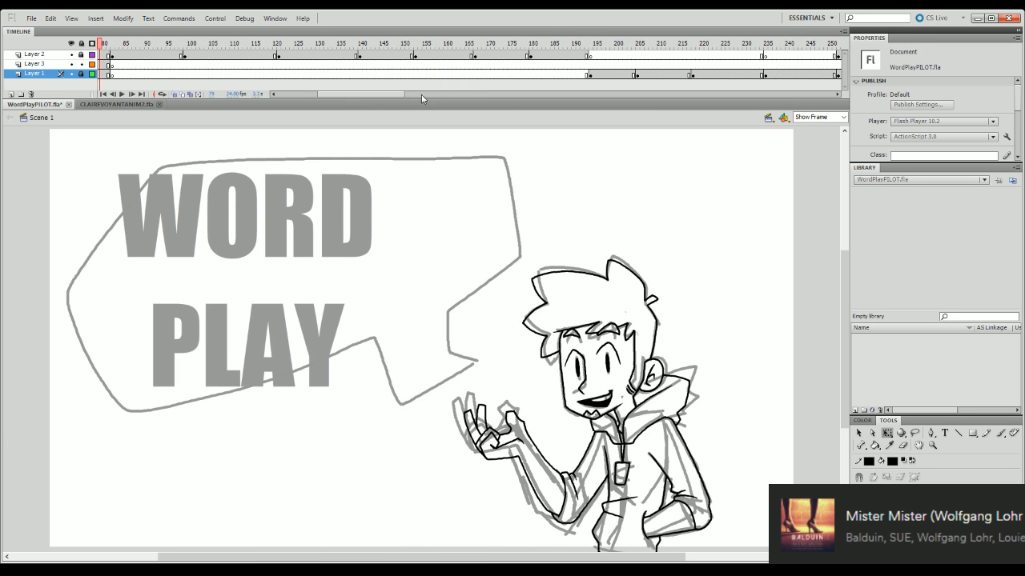
drag(395, 95, 352, 94)
mouse_move(380, 45)
mouse_down()
mouse_move(281, 207)
mouse_move(229, 417)
mouse_up()
key(Return)
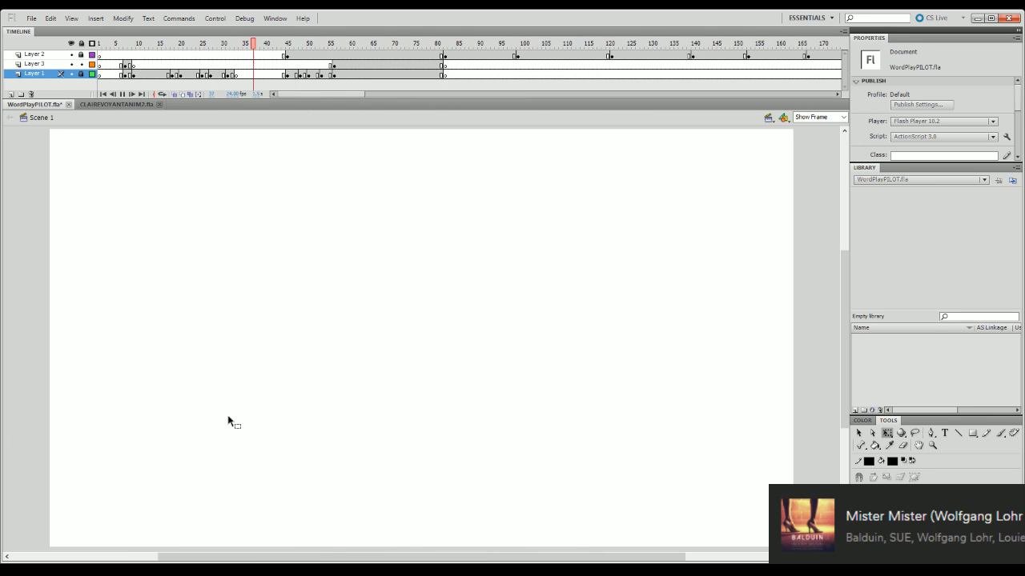
key(Return)
mouse_move(370, 42)
mouse_down()
mouse_move(269, 224)
mouse_move(92, 409)
mouse_move(213, 459)
mouse_move(361, 482)
mouse_move(297, 482)
mouse_move(411, 486)
mouse_up()
- Compare the drawing with Layer 1 and Layer 3 hidden, restore both layers, and lock Layer 3
click(71, 73)
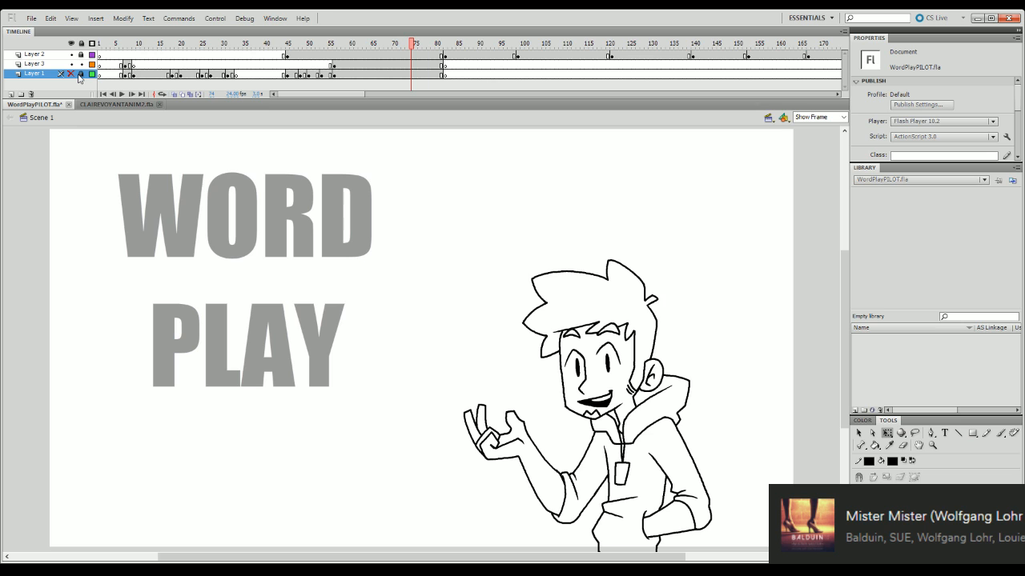
click(70, 64)
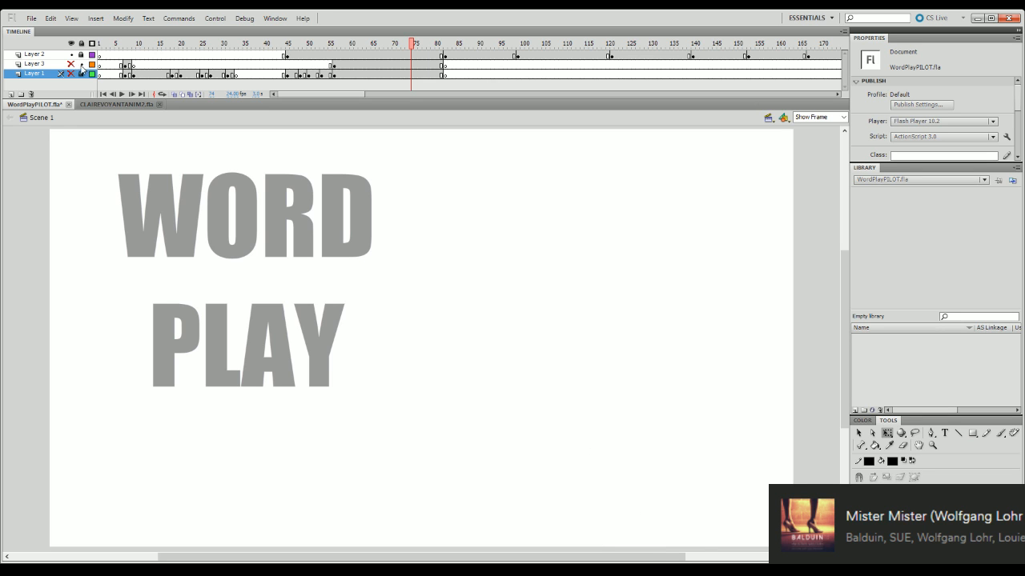
click(71, 64)
click(71, 73)
click(64, 65)
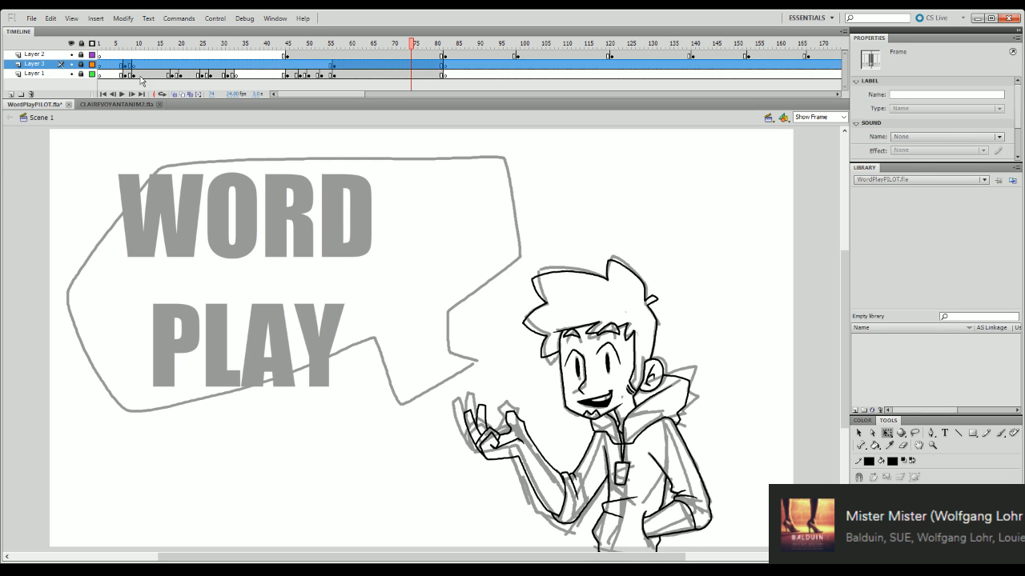
- Play the rough sketch animation with Layer 3 hidden, show Layer 3 again and hide Layer 1
click(71, 64)
drag(350, 46, 278, 73)
key(Return)
key(Return)
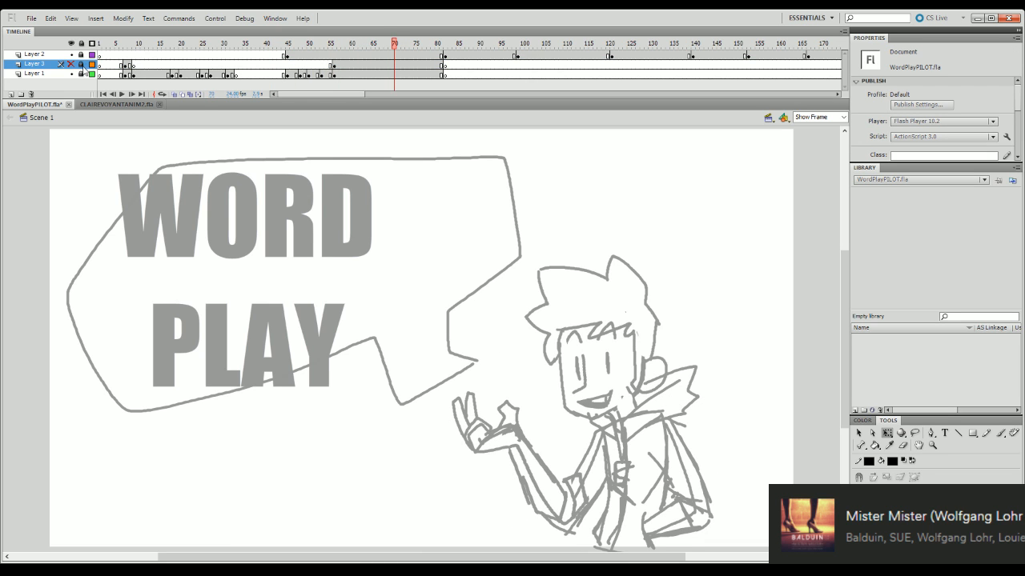
click(70, 64)
click(71, 74)
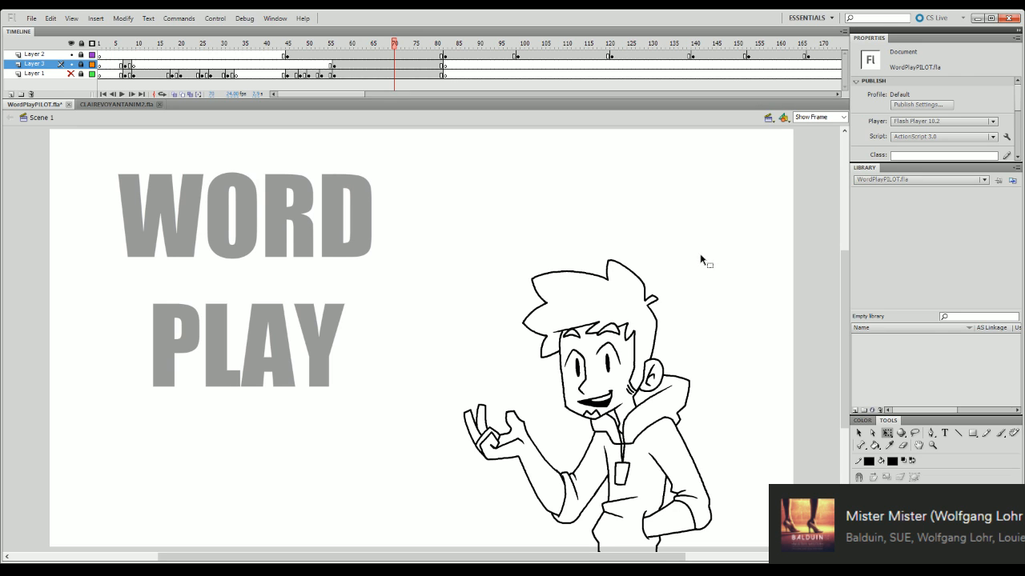
- Play the animation with Layer 1 shown and hidden to compare the inked pose with the rough, ending with Layer 1 shown
mouse_move(366, 44)
mouse_down()
mouse_move(252, 470)
mouse_move(153, 457)
mouse_move(174, 457)
mouse_up()
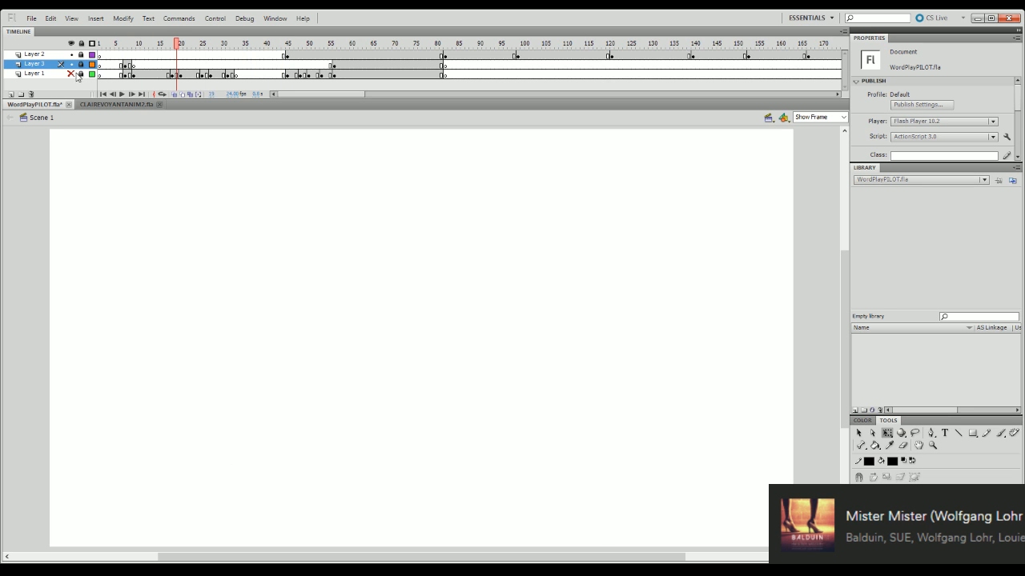
click(71, 74)
key(Return)
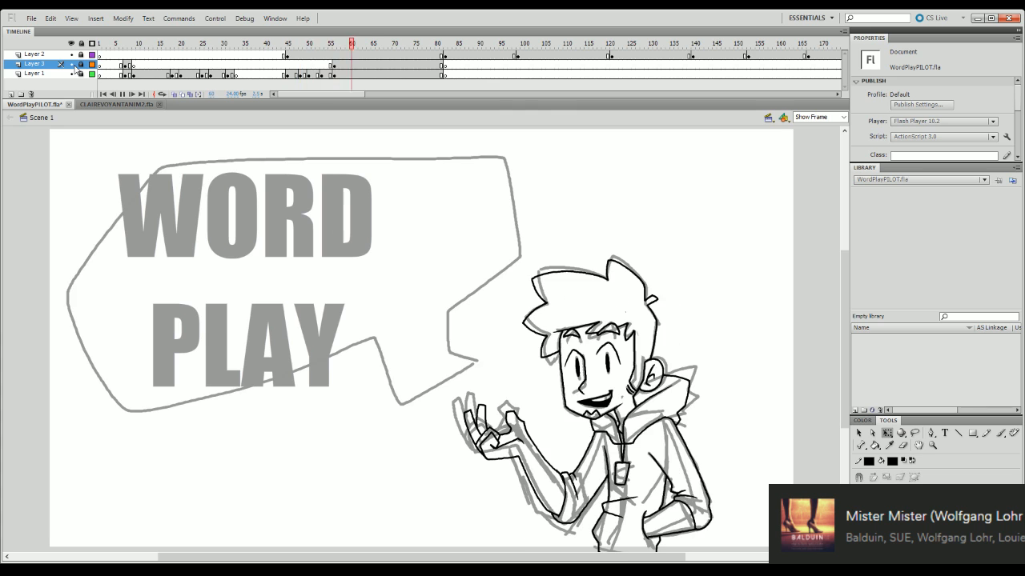
click(71, 73)
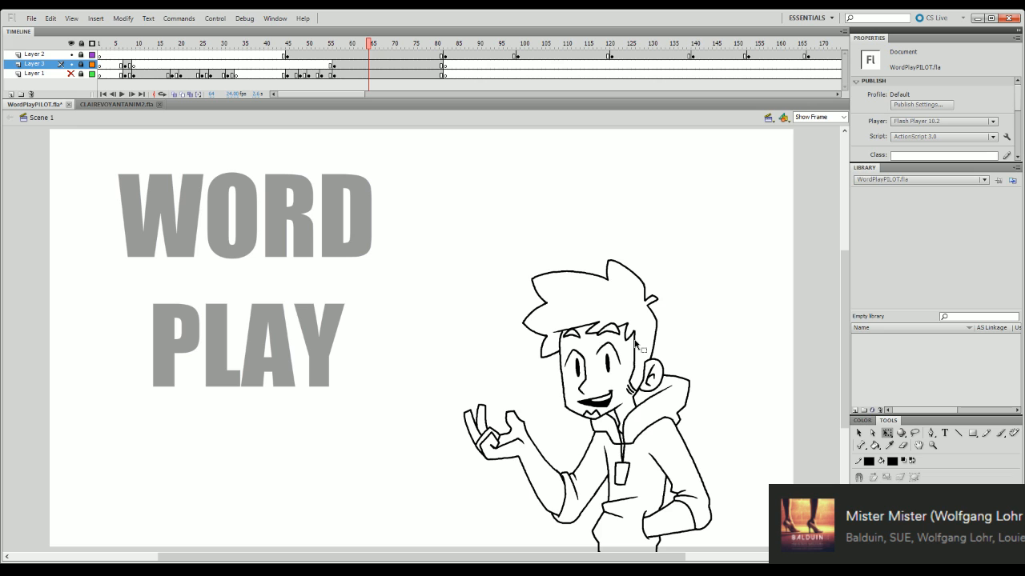
click(326, 40)
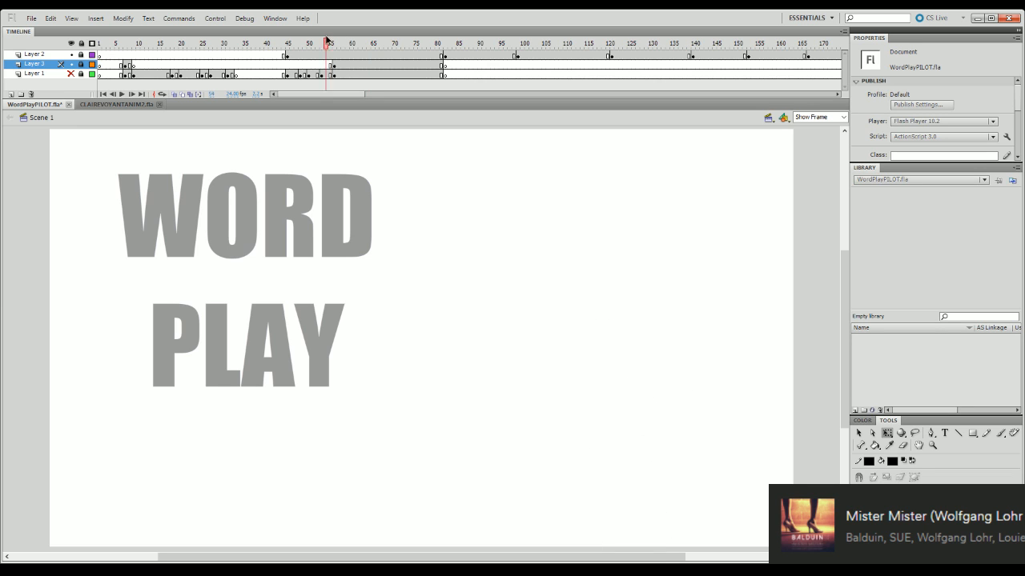
click(71, 73)
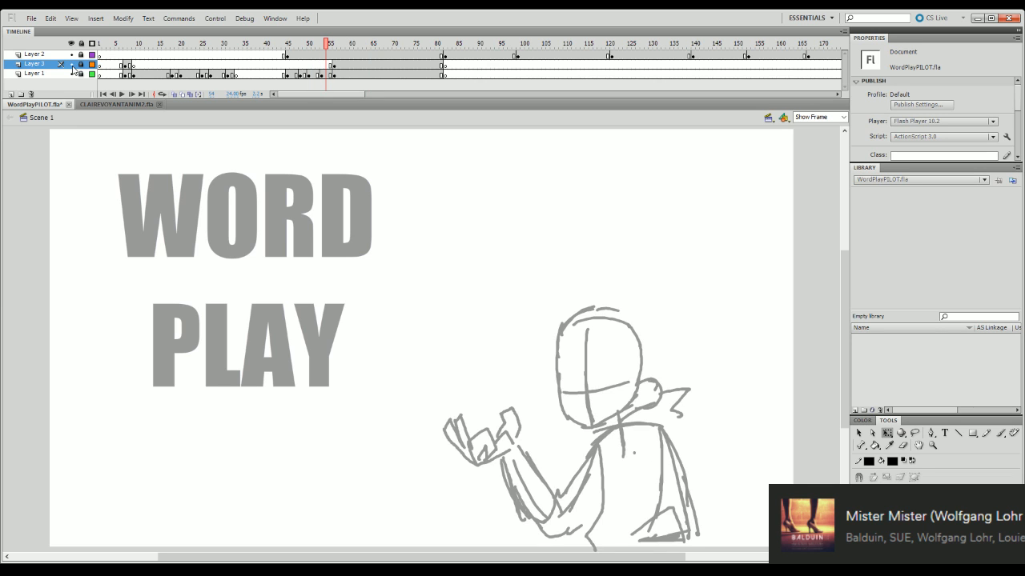
key(Return)
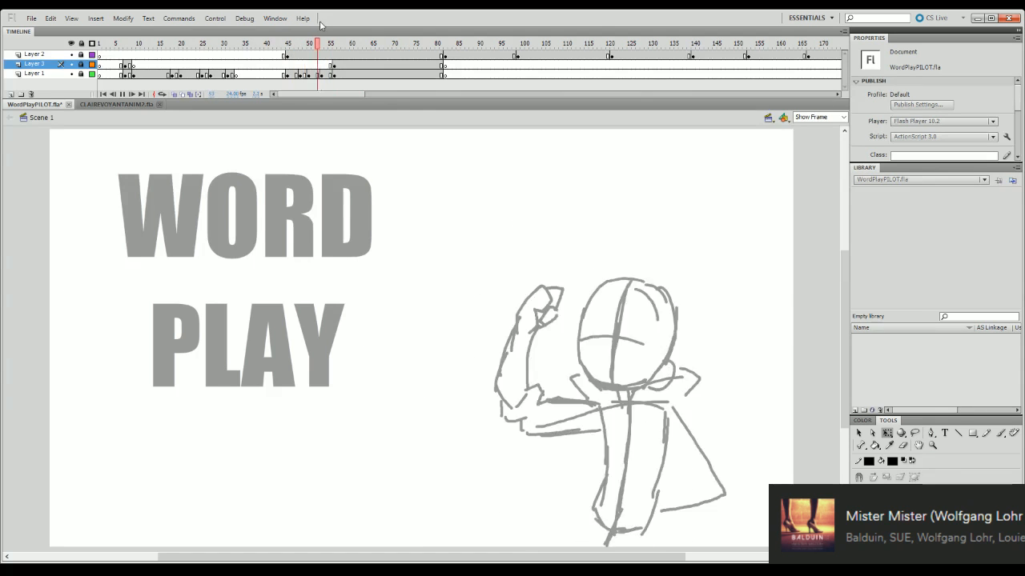
- Insert two frames at frame 52 across the layers and add a Layer 1 keyframe at frame 53
mouse_move(342, 41)
mouse_down()
mouse_move(291, 42)
mouse_move(355, 41)
mouse_move(307, 48)
mouse_move(318, 51)
mouse_up()
key(F5)
key(F5)
click(323, 75)
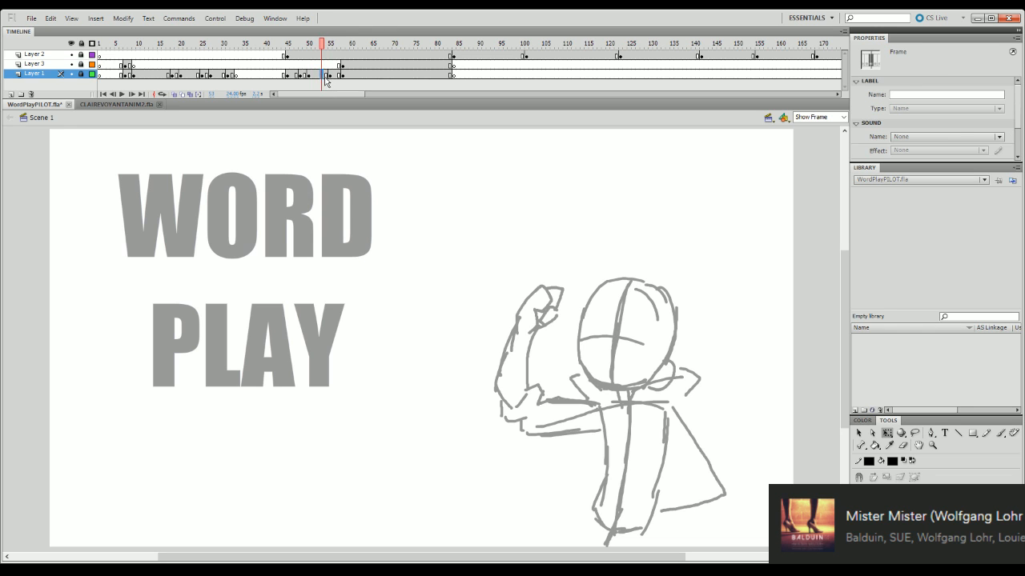
key(F6)
key(Escape)
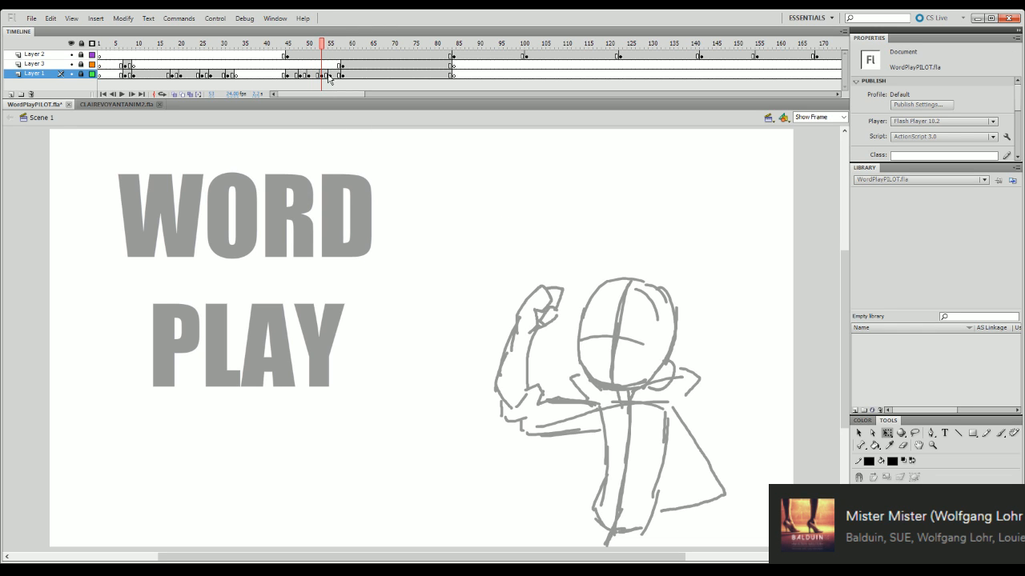
- Unlock Layers 3 and 1 and clear the Layer 1 drawing at frame 52
click(82, 65)
click(319, 74)
click(319, 74)
key(Delete)
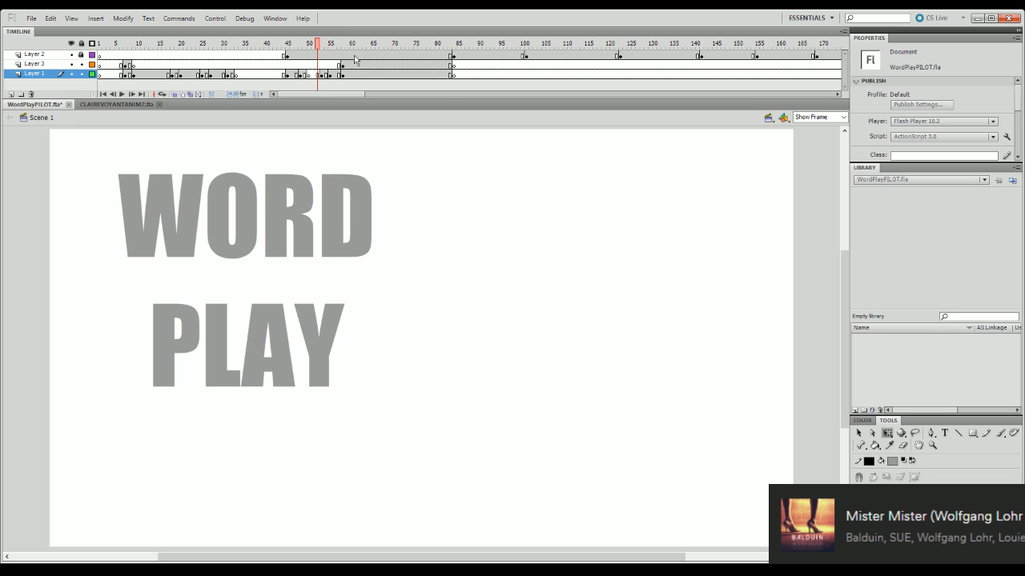
- Turn on onion skinning and brush in the in-between's grey head outline, ear, first collar strokes and facial guidelines
click(175, 93)
key(b)
mouse_move(587, 385)
mouse_down()
mouse_move(577, 348)
mouse_move(593, 303)
mouse_move(636, 303)
mouse_move(666, 325)
mouse_move(643, 392)
mouse_move(637, 383)
mouse_move(577, 378)
mouse_up()
mouse_move(674, 368)
mouse_down()
mouse_move(664, 394)
mouse_move(639, 395)
mouse_move(623, 422)
mouse_move(694, 377)
mouse_up()
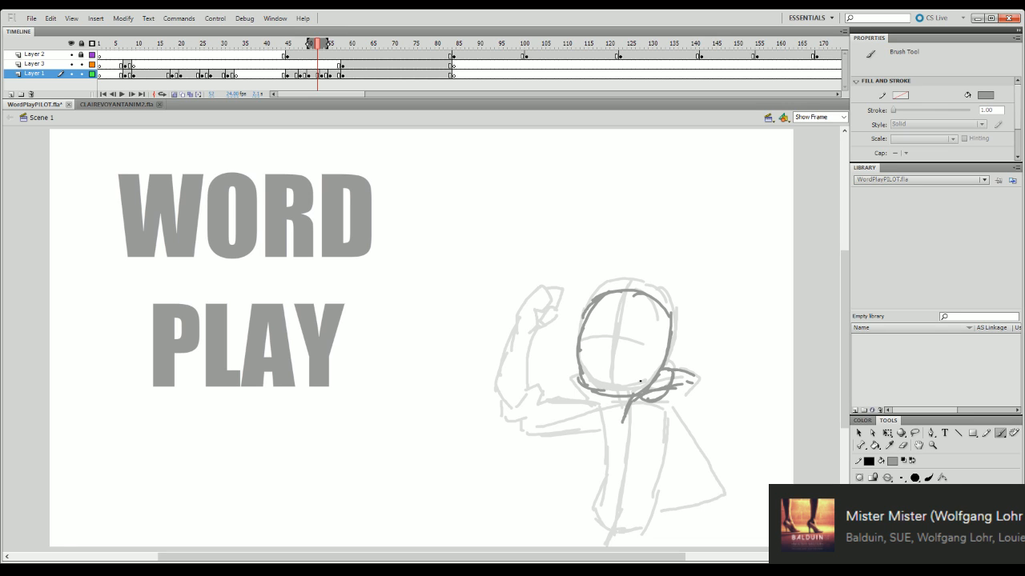
mouse_move(625, 293)
mouse_down()
mouse_move(606, 392)
mouse_move(621, 304)
mouse_up()
drag(579, 347, 647, 345)
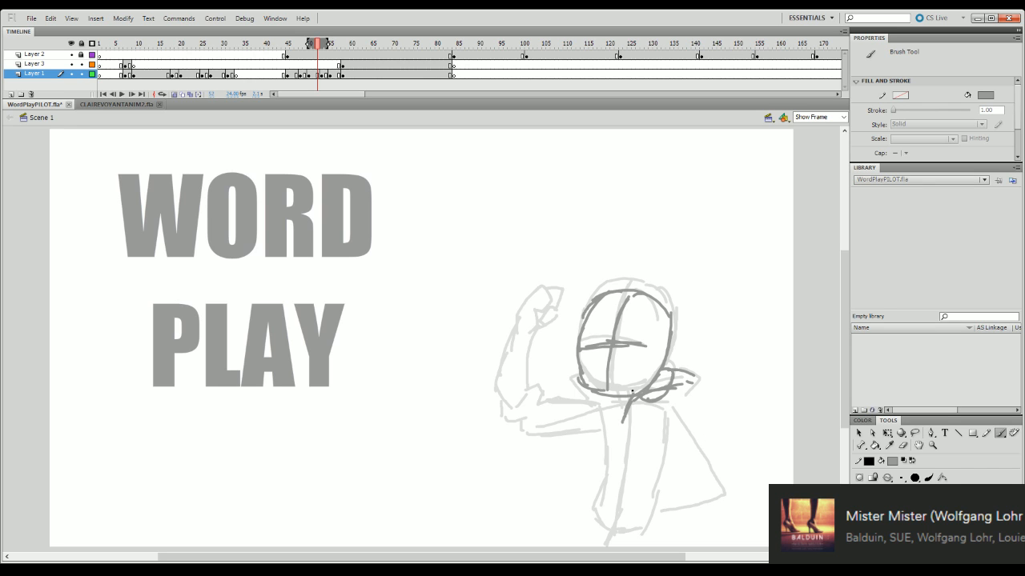
mouse_move(509, 404)
mouse_down()
mouse_move(497, 395)
mouse_move(516, 324)
mouse_move(536, 319)
mouse_move(525, 373)
mouse_up()
mouse_move(533, 337)
mouse_down()
mouse_move(521, 401)
mouse_move(509, 407)
mouse_up()
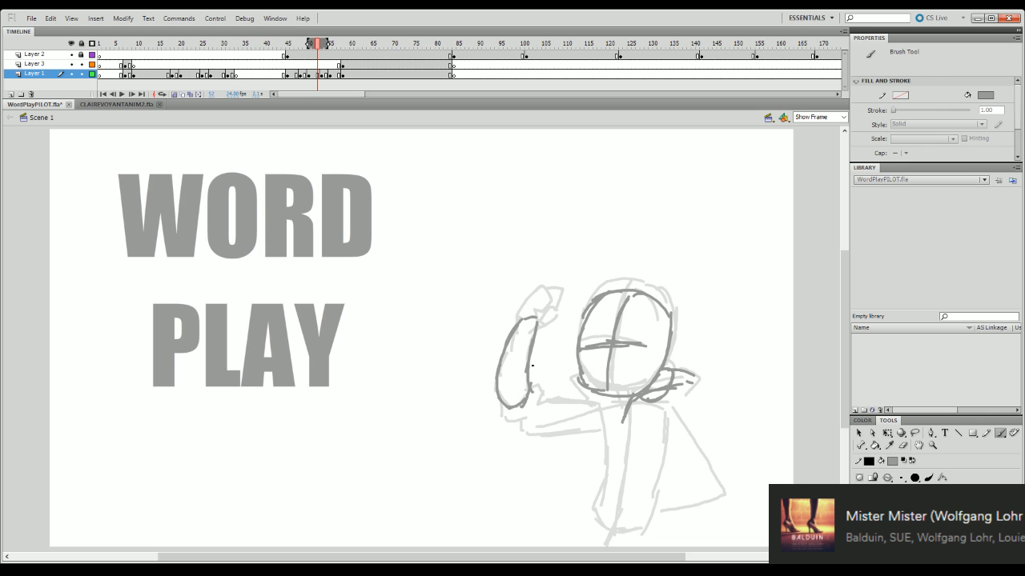
key(q)
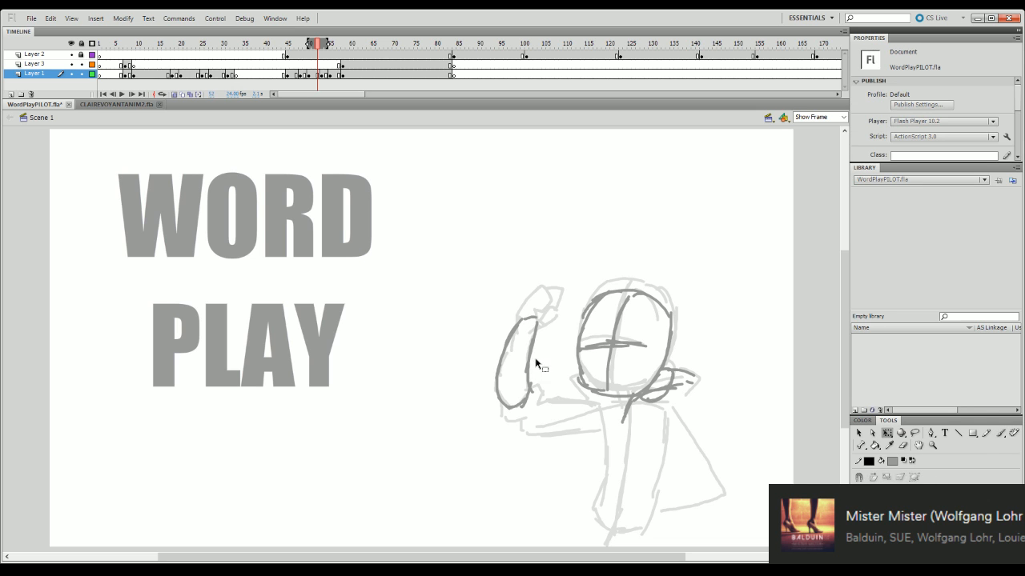
click(527, 400)
key(Delete)
- Brush in the raised forearm as a curved shape slightly outside and below the onion-skinned forearm
key(b)
mouse_move(507, 424)
mouse_down()
mouse_move(491, 400)
mouse_move(488, 353)
mouse_move(501, 332)
mouse_move(515, 343)
mouse_move(525, 392)
mouse_move(522, 411)
mouse_move(506, 408)
mouse_up()
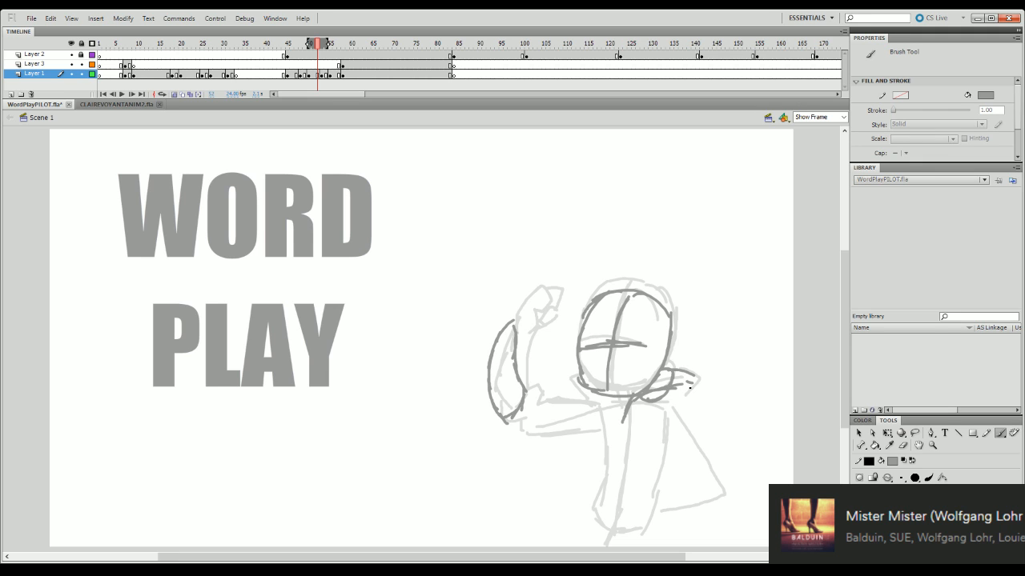
- Try to sketch the hood collar on both sides of the neck, undoing and redrawing the strokes
mouse_move(622, 423)
mouse_down()
mouse_move(669, 413)
mouse_move(650, 412)
mouse_move(676, 429)
mouse_move(671, 442)
mouse_move(691, 384)
mouse_move(679, 410)
mouse_up()
key(ctrl+z)
key(ctrl+z)
drag(576, 394, 602, 434)
drag(588, 411, 602, 428)
key(ctrl+z)
key(ctrl+z)
key(ctrl+z)
drag(681, 411, 680, 414)
key(ctrl+z)
mouse_move(585, 404)
mouse_down()
mouse_move(622, 417)
mouse_move(606, 428)
mouse_up()
key(ctrl+z)
drag(585, 402, 609, 424)
key(ctrl+z)
key(ctrl+z)
key(ctrl+z)
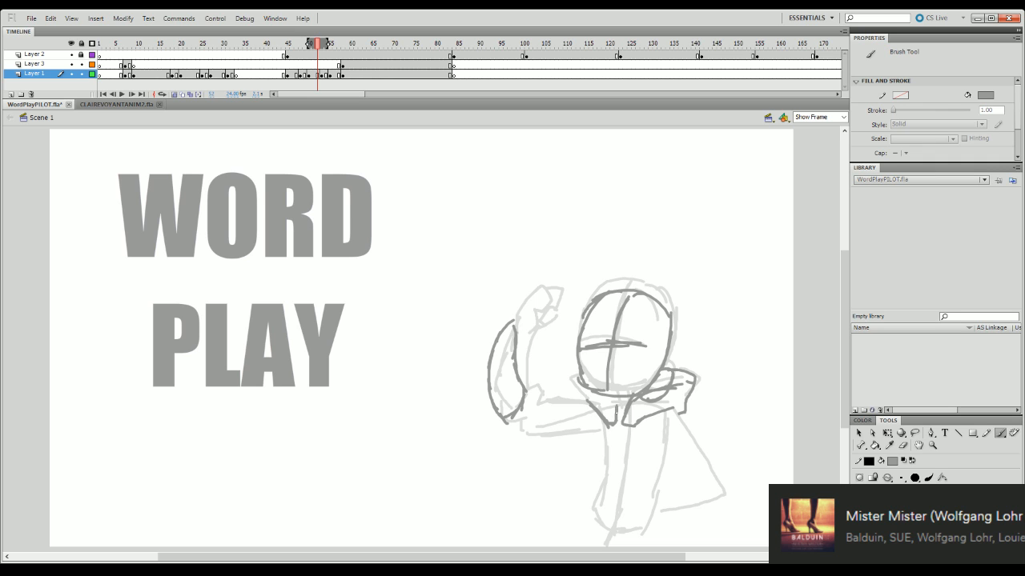
drag(616, 413, 616, 401)
- Play the in-between, then step back and forth through the neighbouring rough poses to check the movement
key(Return)
mouse_move(318, 46)
mouse_down()
mouse_move(301, 46)
mouse_move(317, 45)
mouse_up()
key(Return)
key(q)
key(comma)
key(comma)
key(comma)
key(comma)
key(comma)
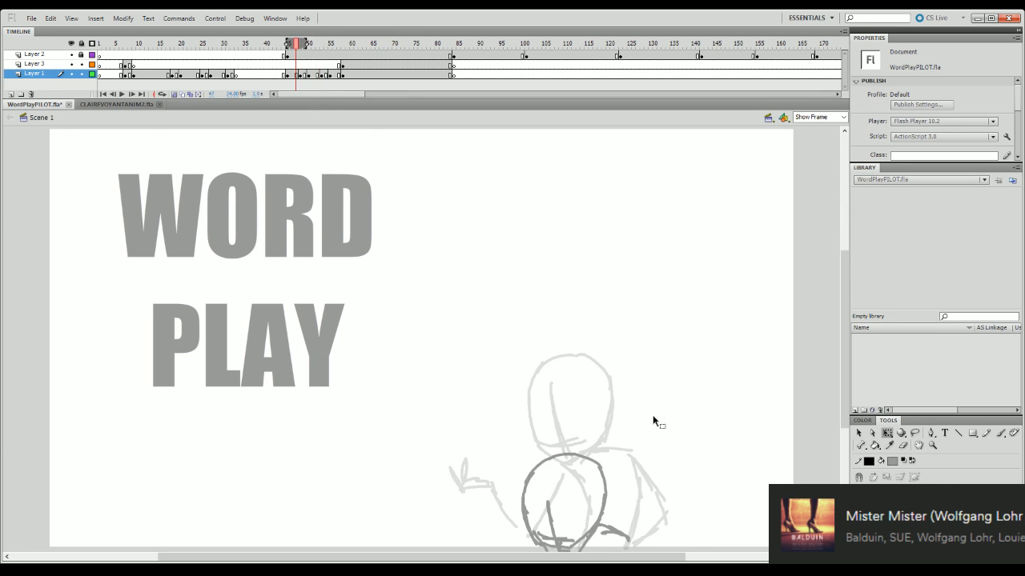
key(period)
key(period)
key(period)
key(period)
key(period)
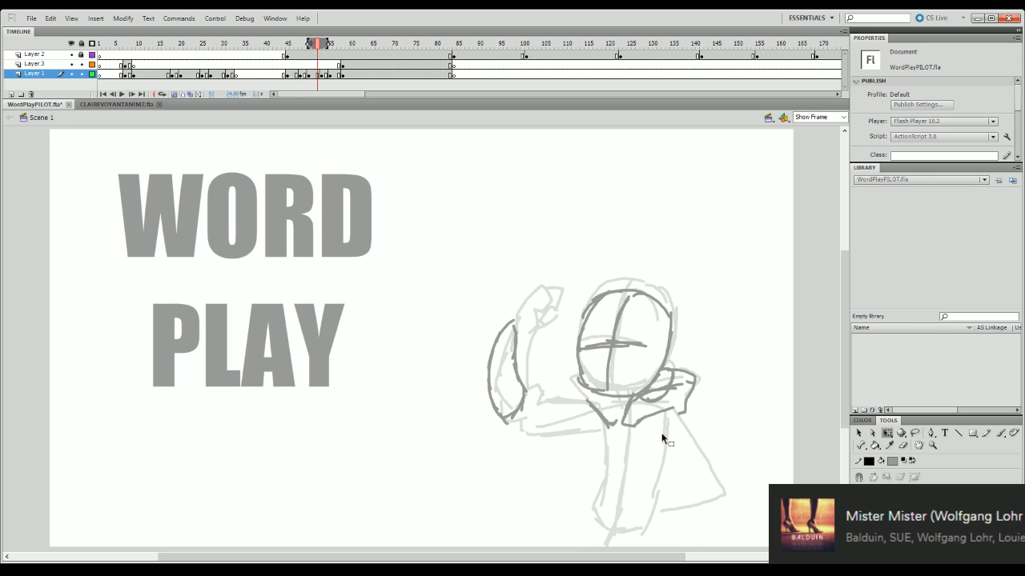
- Erase the collar strokes beside the ear and under the chin
click(903, 445)
mouse_move(627, 410)
mouse_down()
mouse_move(643, 420)
mouse_move(695, 380)
mouse_move(681, 374)
mouse_up()
drag(620, 429, 587, 406)
- Nudge the head sketch slightly up and to the left with Free Transform
key(q)
click(669, 369)
click(683, 292)
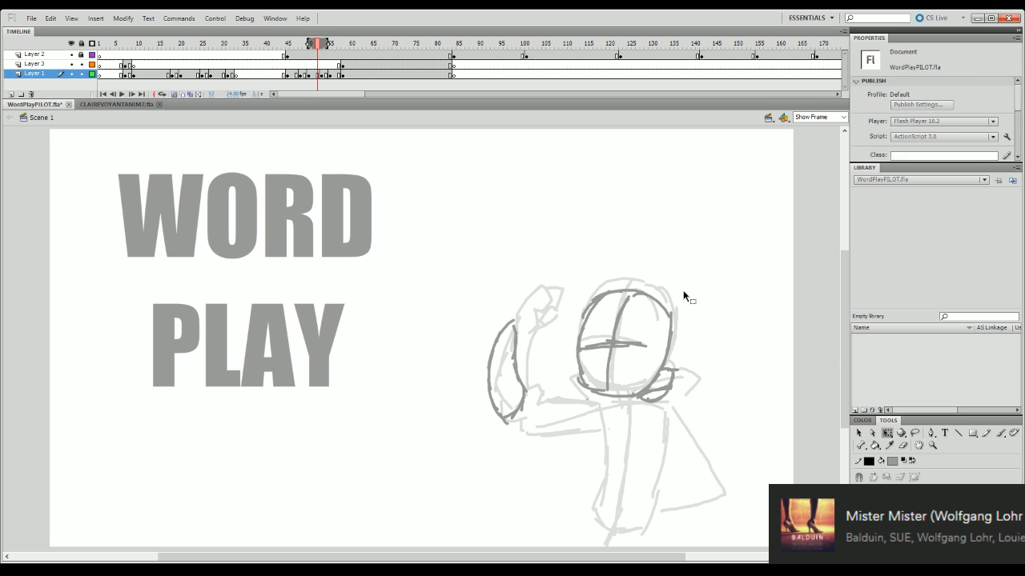
key(ctrl+z)
drag(687, 289, 681, 285)
click(698, 295)
- Play the rough animation from about frame 45 to review the new in-between
key(Return)
click(279, 46)
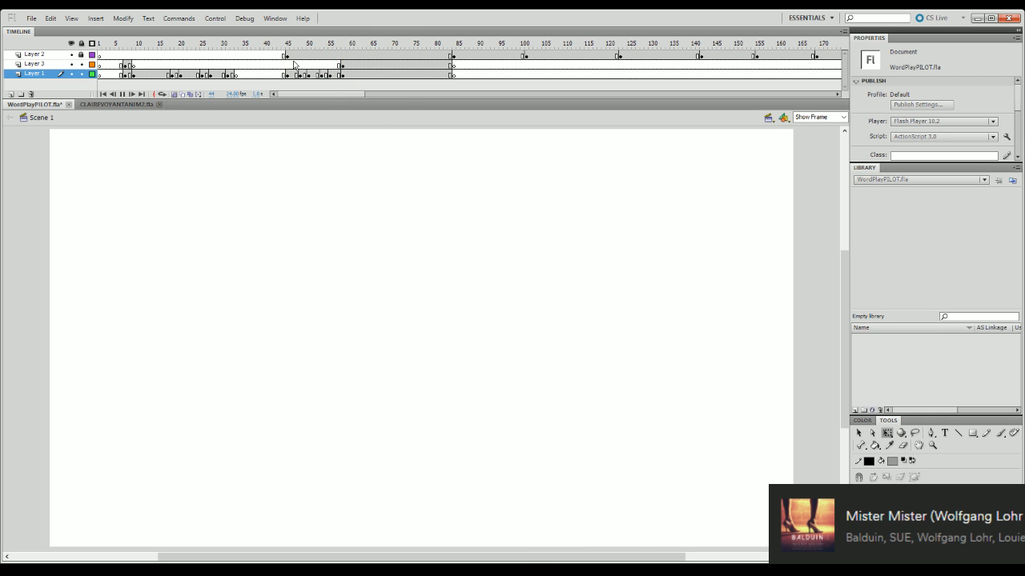
key(Return)
click(286, 46)
key(Return)
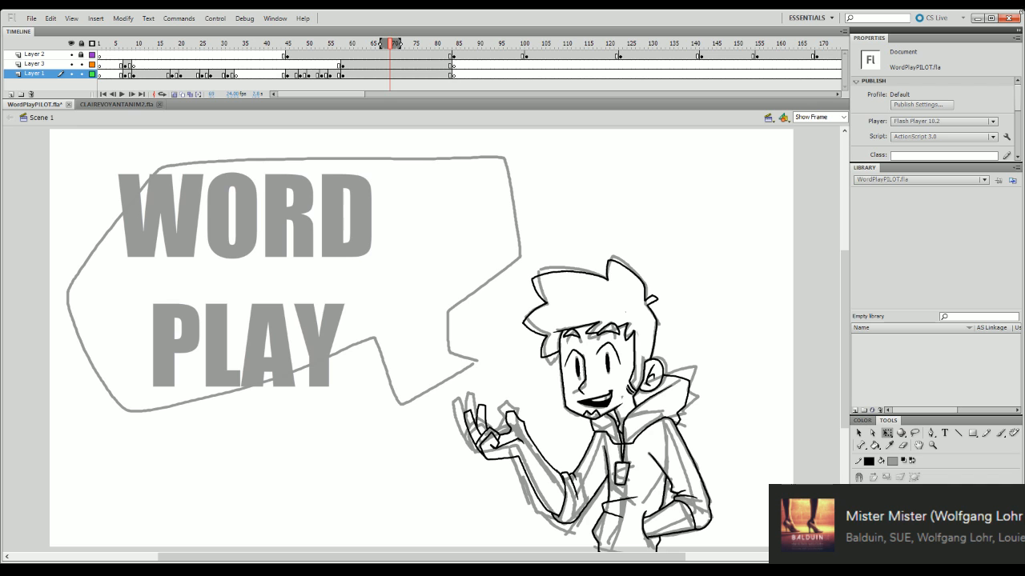
- Go to frame 51 and brush in the raised arm's elbow, upper arm and sleeve folds
click(335, 49)
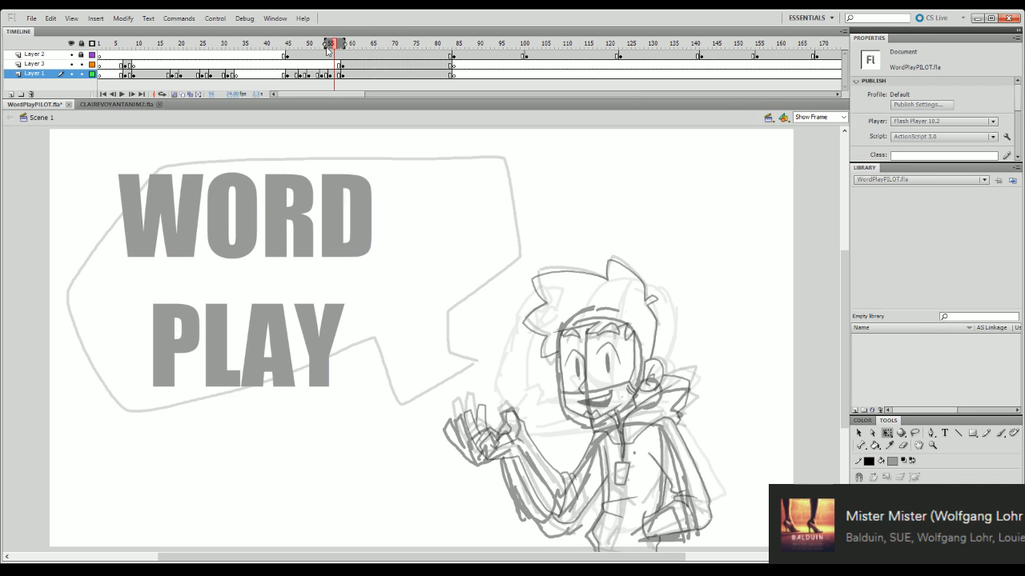
drag(333, 47, 312, 45)
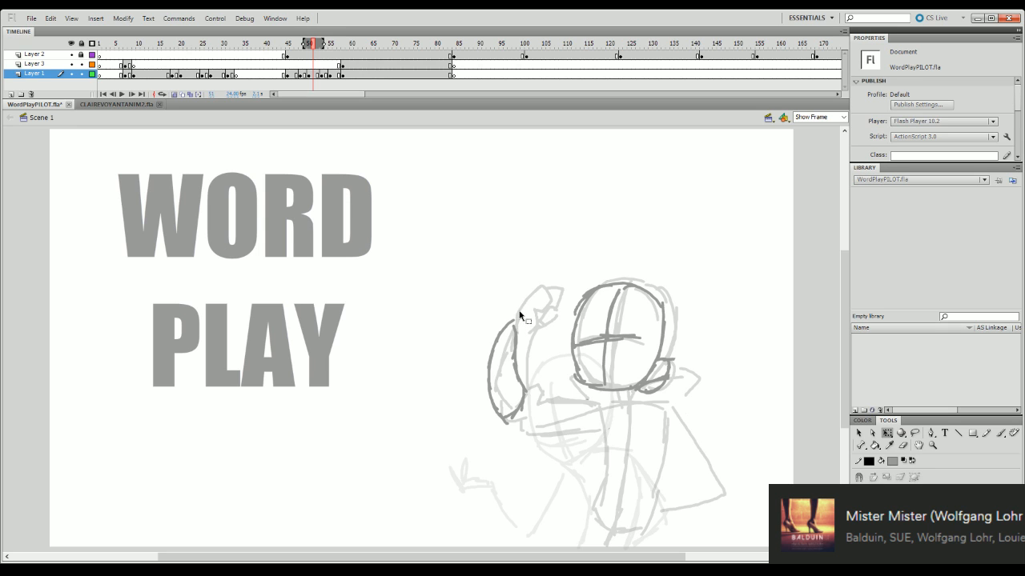
key(b)
mouse_move(518, 414)
mouse_down()
mouse_move(581, 430)
mouse_move(599, 418)
mouse_move(556, 427)
mouse_move(505, 415)
mouse_move(505, 425)
mouse_move(539, 441)
mouse_move(593, 437)
mouse_up()
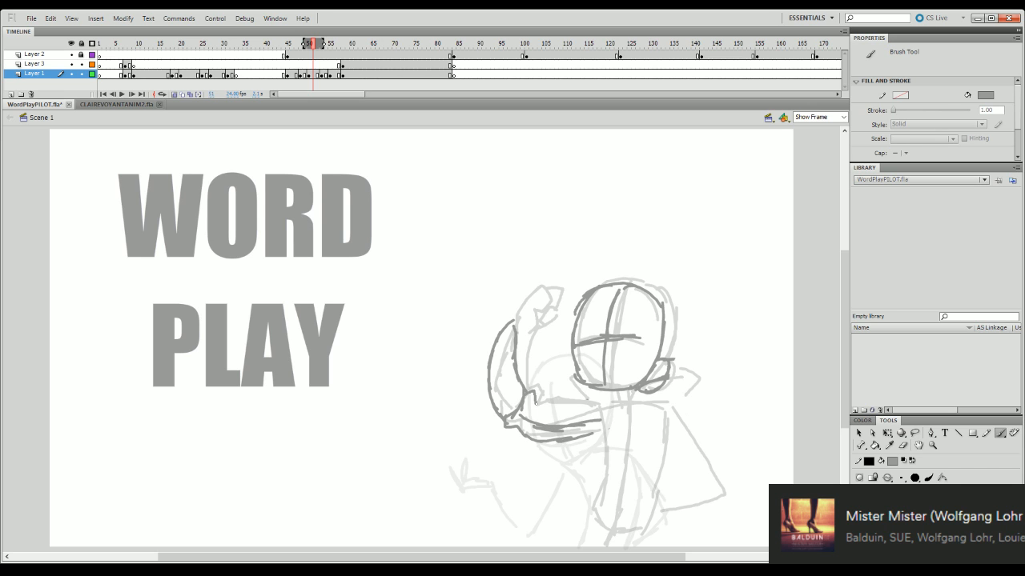
mouse_move(545, 401)
mouse_down()
mouse_move(620, 410)
mouse_move(600, 417)
mouse_move(600, 474)
mouse_up()
- Sketch the torso outline with a shoulder line and a vertical centre line, redoing the unsatisfactory strokes
mouse_move(606, 433)
mouse_down()
mouse_move(589, 517)
mouse_move(599, 531)
mouse_up()
mouse_move(665, 419)
mouse_down()
mouse_move(651, 508)
mouse_move(599, 531)
mouse_up()
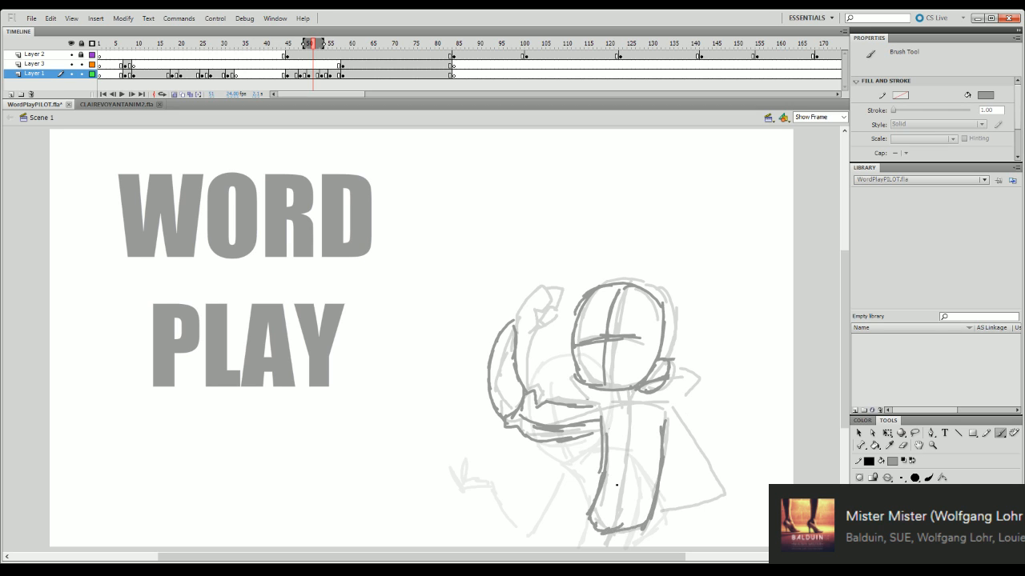
mouse_move(636, 406)
mouse_down()
mouse_move(604, 410)
mouse_move(662, 402)
mouse_move(664, 424)
mouse_up()
key(ctrl+z)
key(ctrl+z)
key(ctrl+z)
mouse_move(606, 408)
mouse_down()
mouse_move(659, 412)
mouse_move(672, 425)
mouse_move(626, 422)
mouse_move(609, 529)
mouse_up()
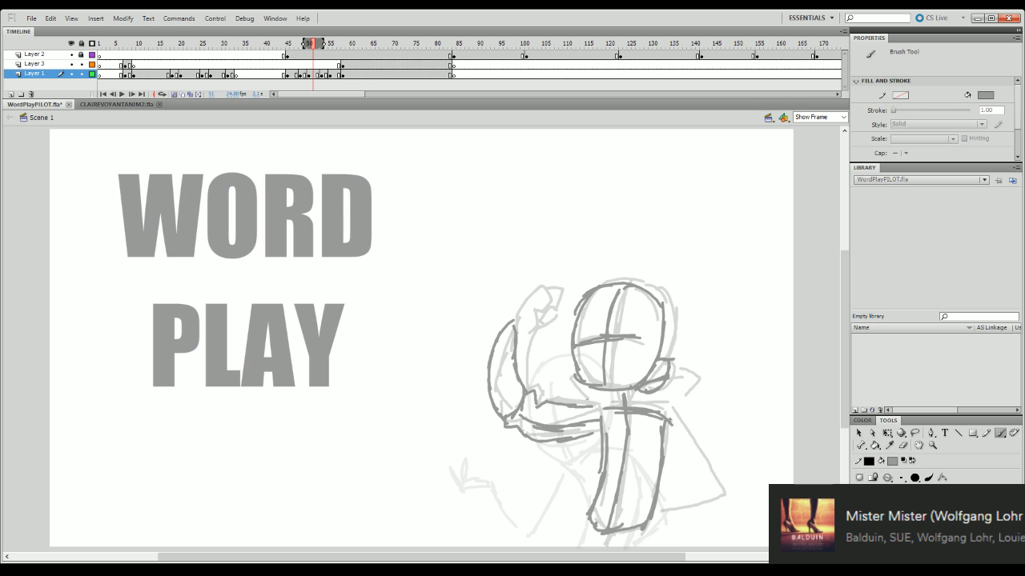
- Sketch the bent far arm and the hood collar around the neck, and touch up the raised forearm
mouse_move(670, 418)
mouse_down()
mouse_move(704, 492)
mouse_move(653, 519)
mouse_up()
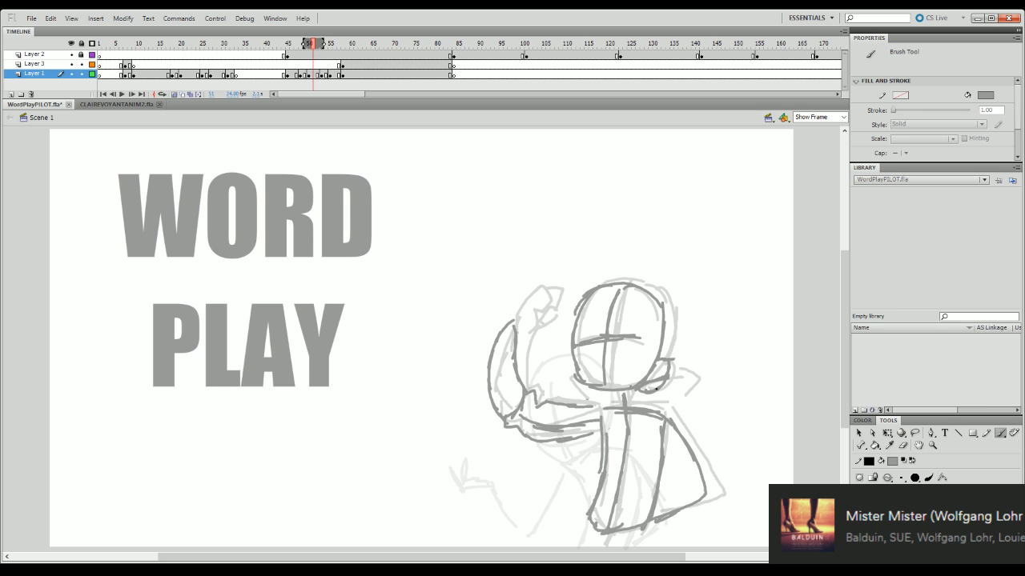
mouse_move(631, 407)
mouse_down()
mouse_move(669, 391)
mouse_move(670, 379)
mouse_move(705, 390)
mouse_up()
mouse_move(709, 398)
mouse_down()
mouse_move(679, 425)
mouse_move(688, 437)
mouse_up()
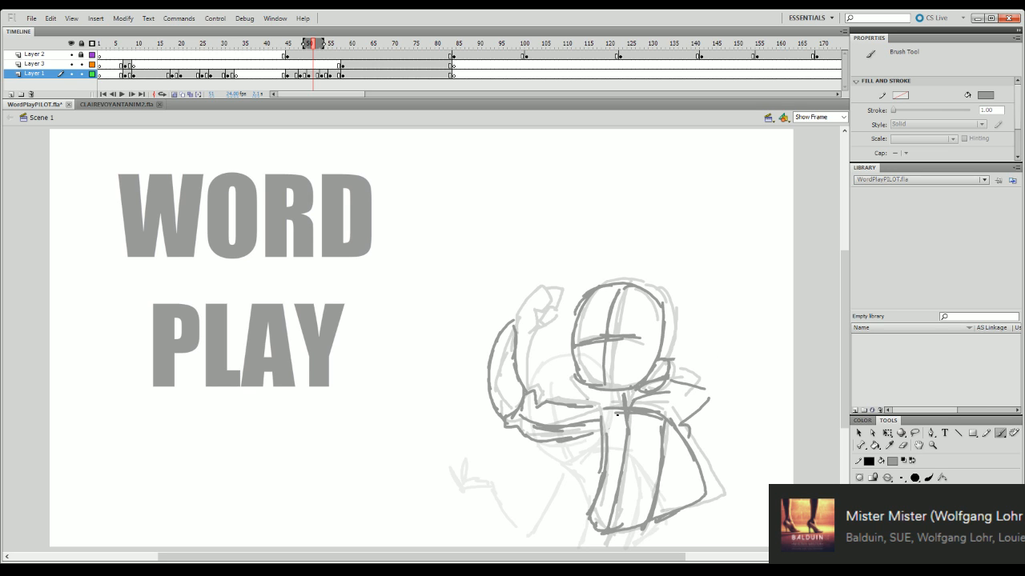
mouse_move(616, 393)
mouse_down()
mouse_move(624, 424)
mouse_move(590, 398)
mouse_up()
drag(577, 379, 585, 401)
mouse_move(508, 328)
mouse_down()
mouse_move(505, 314)
mouse_move(548, 294)
mouse_move(519, 341)
mouse_up()
- Play the animation through the finished in-between, and replay it from around frame 7 to the title pose
key(Return)
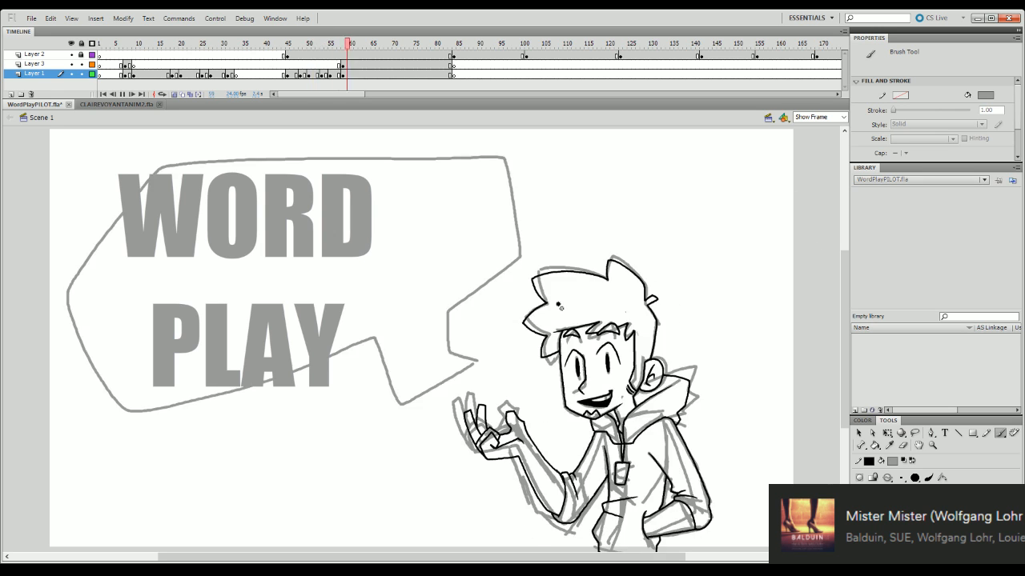
click(293, 74)
key(Return)
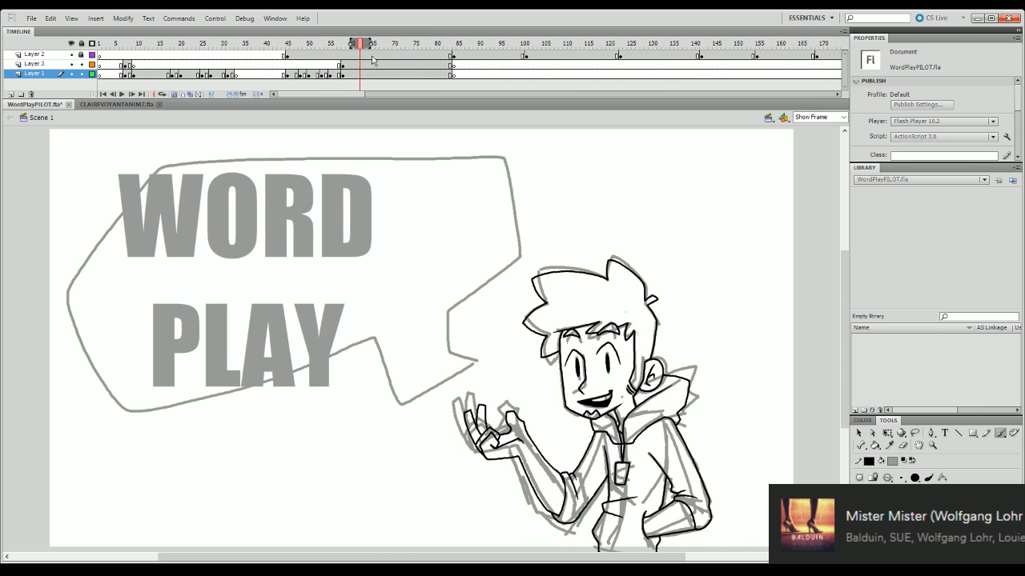
mouse_move(331, 44)
mouse_down()
mouse_move(244, 333)
mouse_move(112, 429)
mouse_move(125, 432)
mouse_up()
key(period)
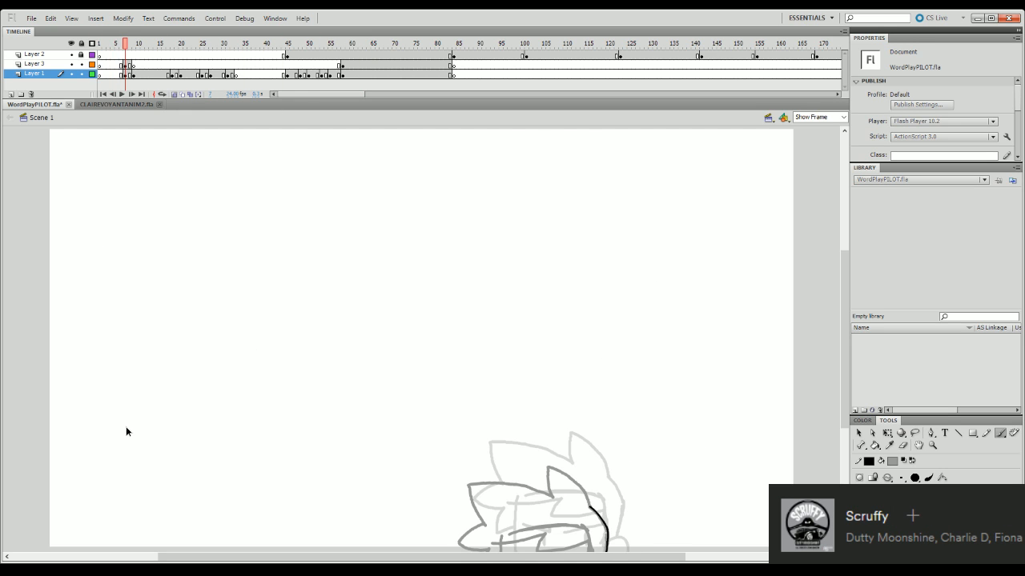
key(Return)
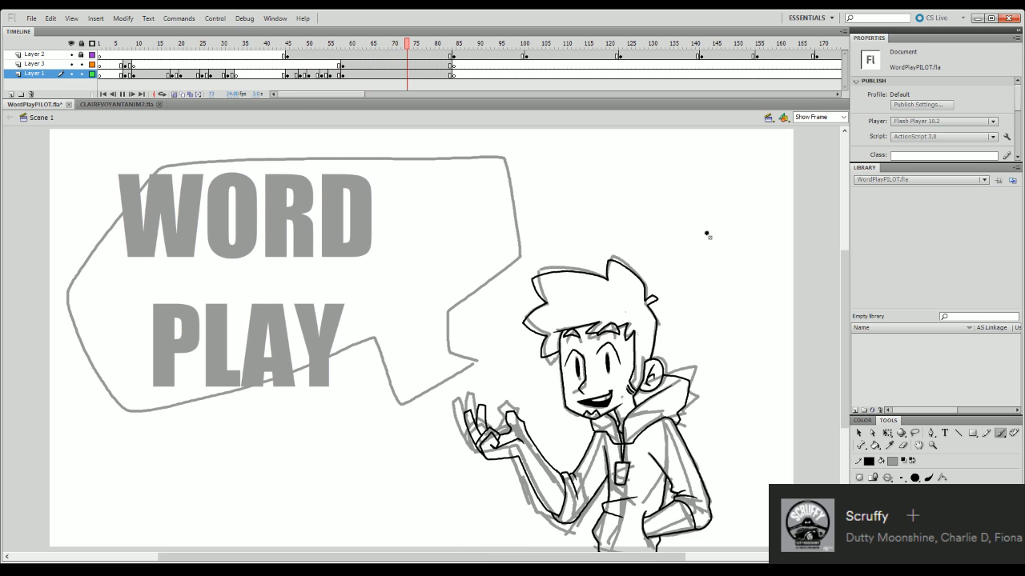
key(Return)
- Go to frame 8, turn off onion skinning and set the stage zoom to 120%
drag(171, 45, 133, 59)
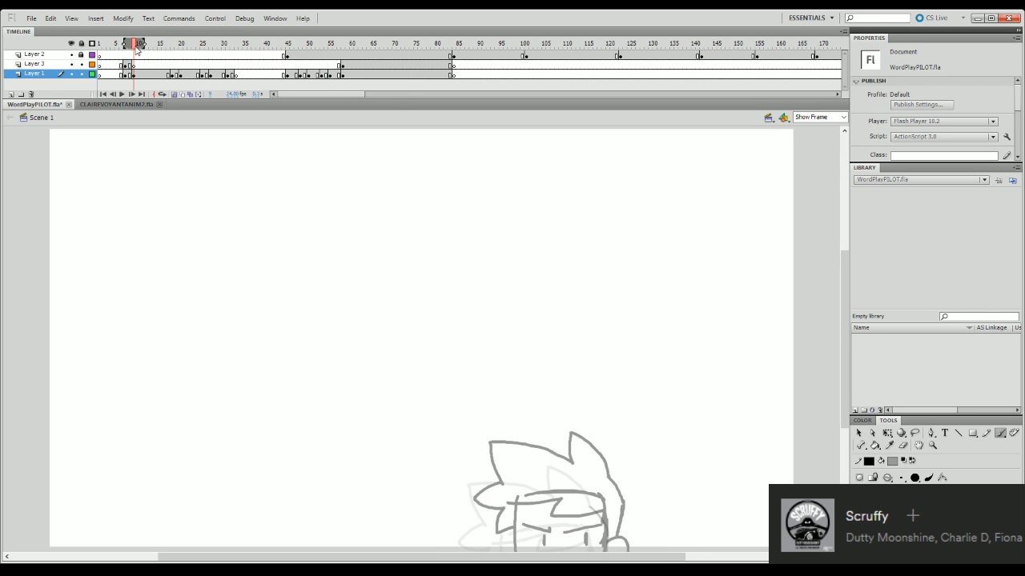
click(130, 46)
click(843, 119)
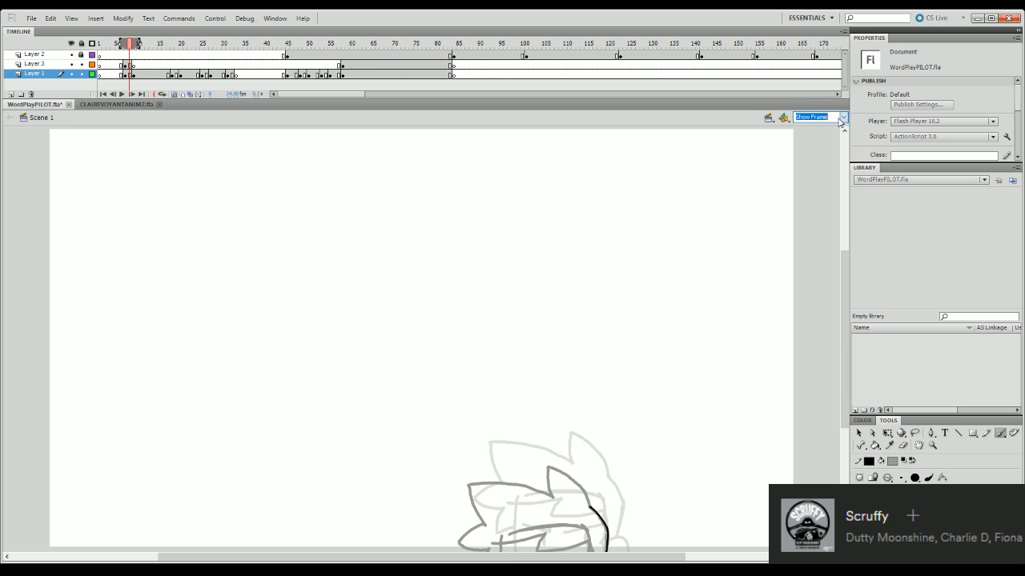
click(151, 105)
click(174, 94)
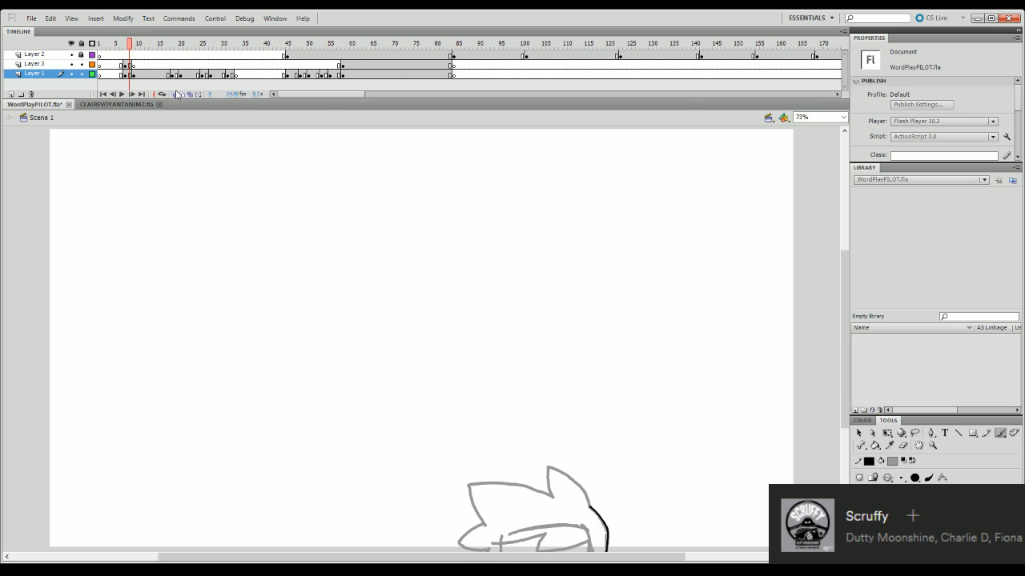
click(844, 120)
text(120)
key(Return)
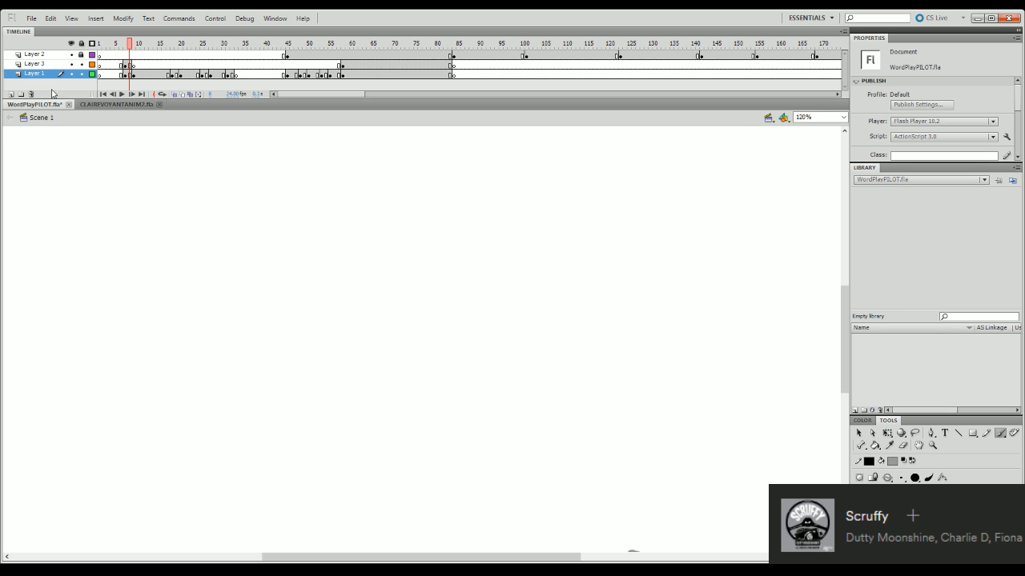
- Make Layer 3 active at the inked title pose, leaving it unlocked, and lock the rough drawing on Layer 1
click(347, 65)
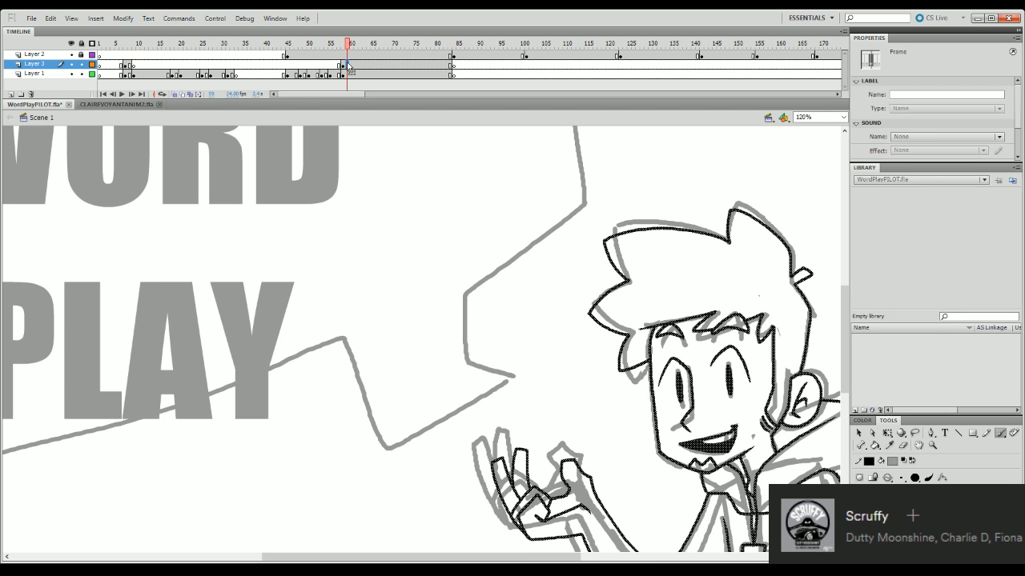
click(71, 64)
click(71, 64)
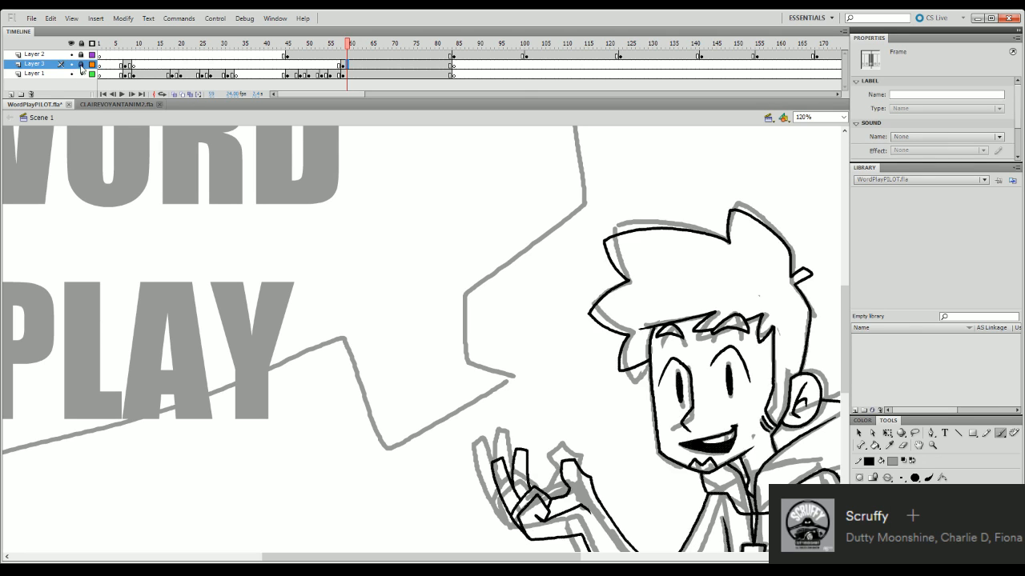
click(72, 64)
click(71, 64)
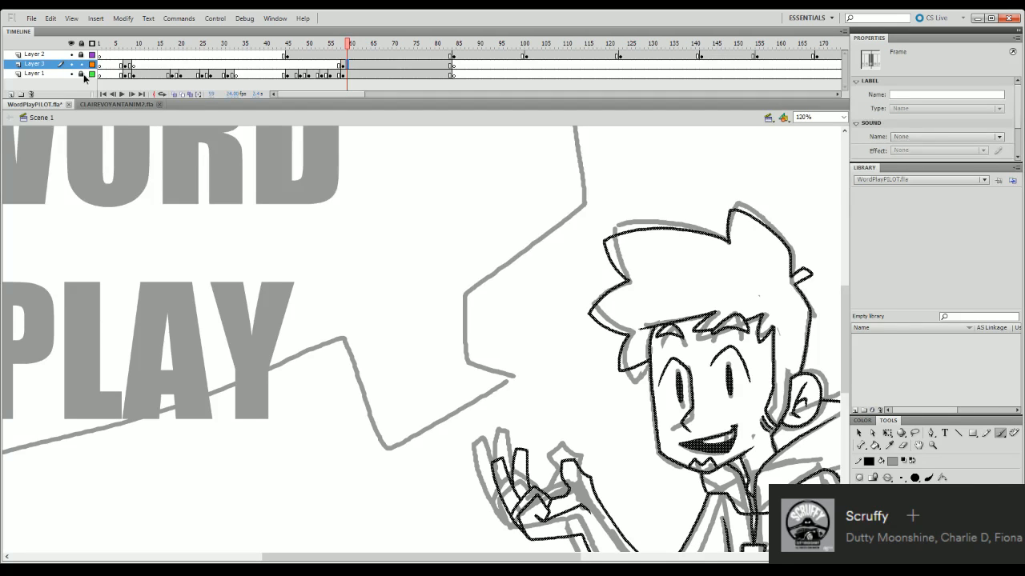
- Hide Layer 1 to inspect the clean title pose with the whole frame in view, and show the layer again
click(71, 73)
key(q)
click(818, 153)
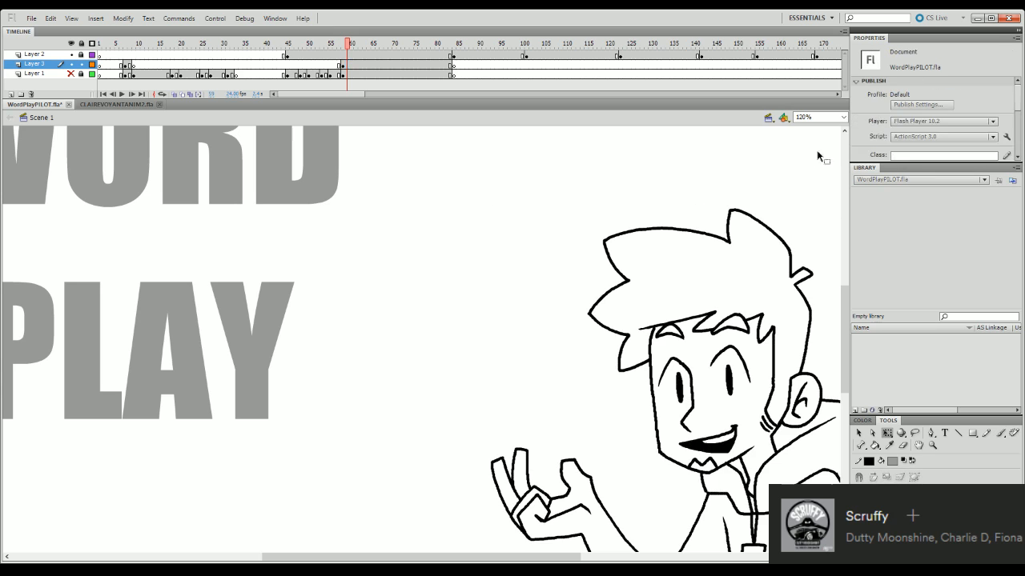
click(844, 117)
click(840, 137)
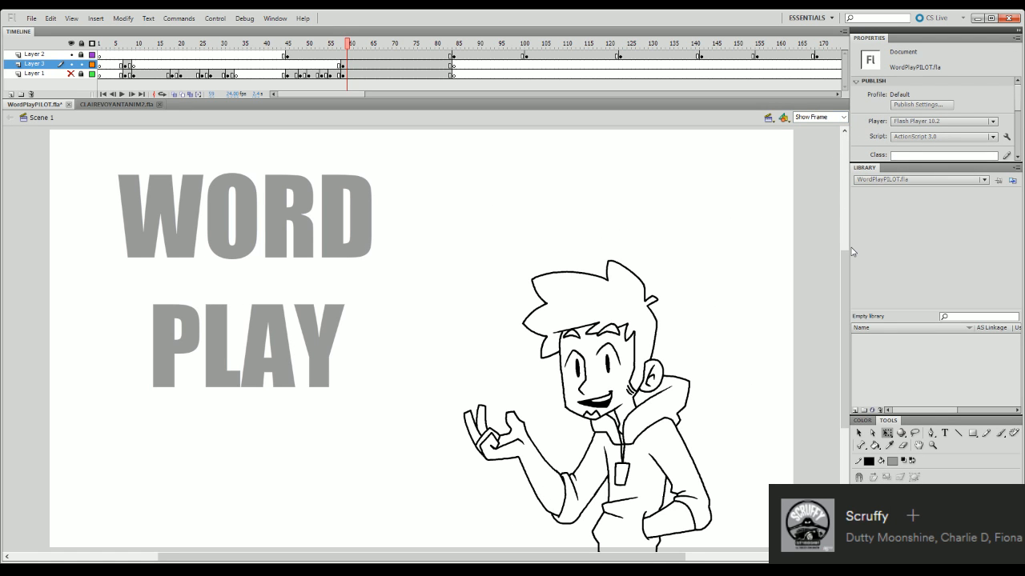
drag(350, 46, 326, 46)
click(71, 74)
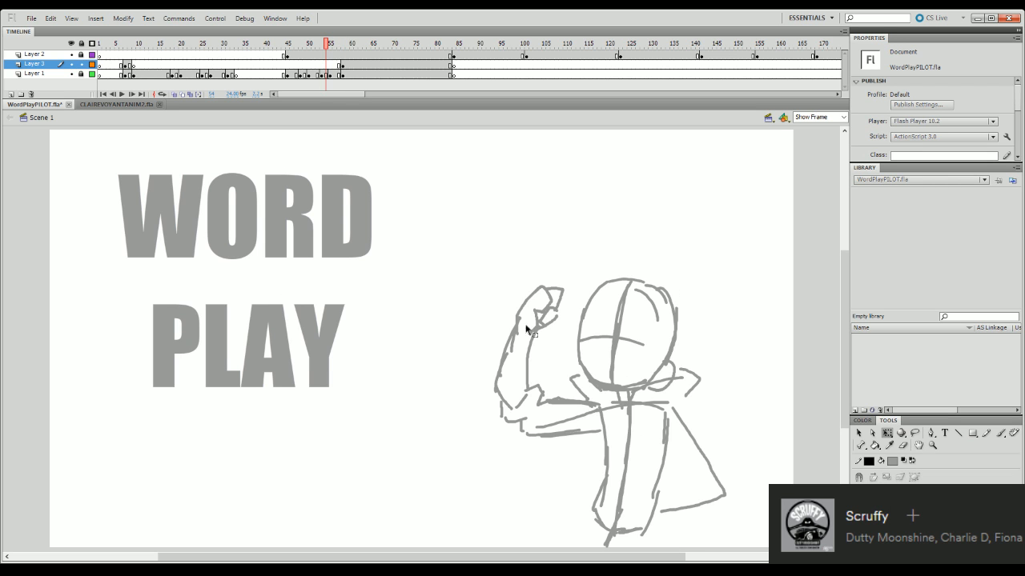
- Scrub between the rough in-betweens around frame 54 and the title pose at frame 60, and play that transition
click(356, 44)
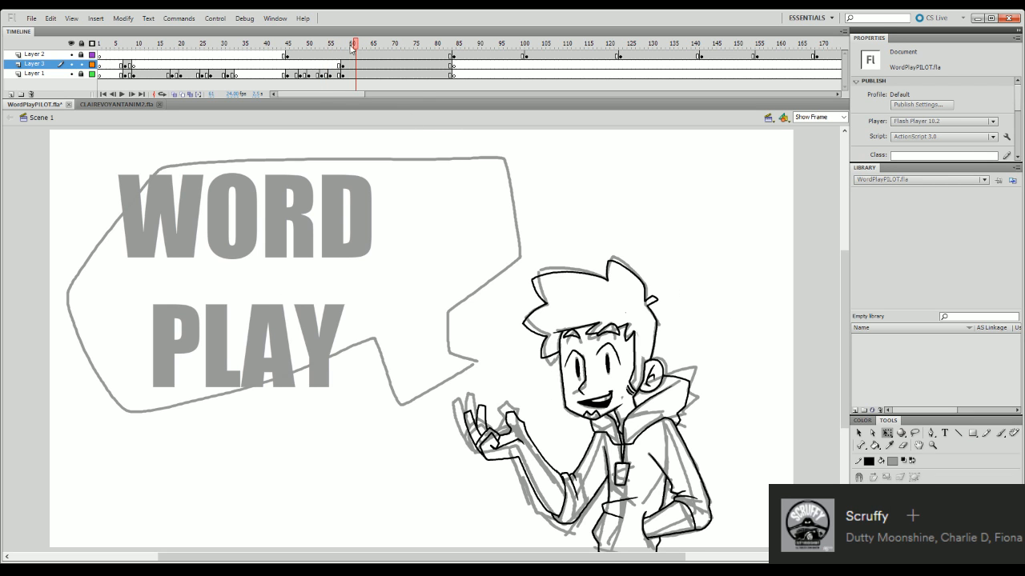
drag(353, 48, 330, 49)
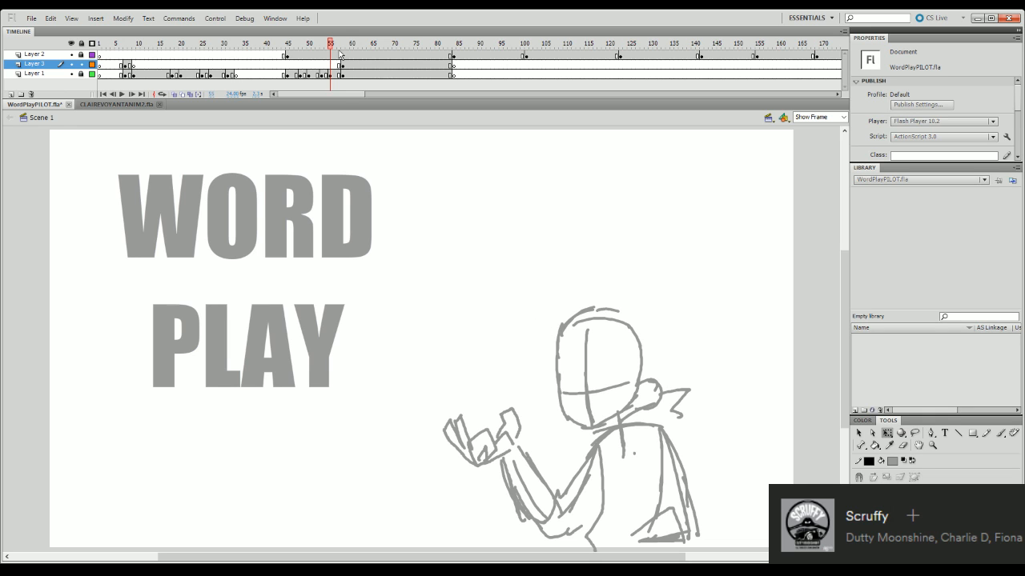
click(310, 43)
click(352, 44)
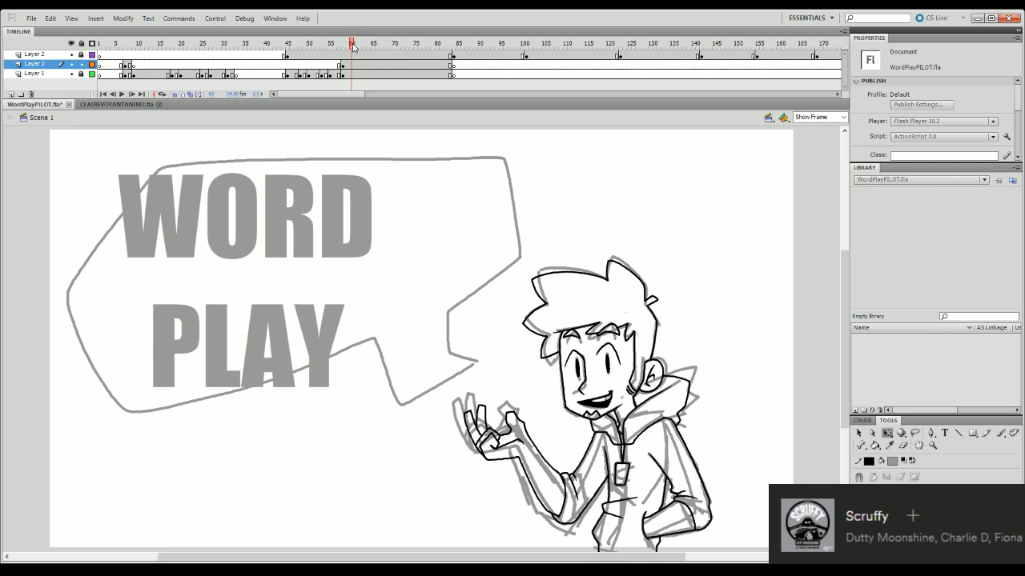
click(318, 44)
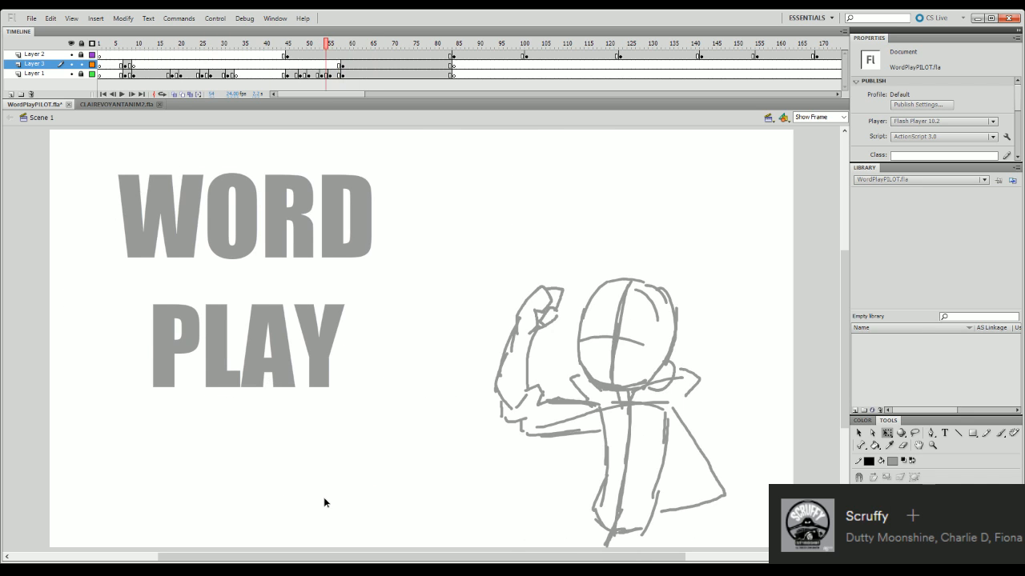
mouse_move(324, 498)
mouse_down()
mouse_move(304, 497)
mouse_move(363, 490)
mouse_move(279, 494)
mouse_move(293, 500)
mouse_up()
key(Return)
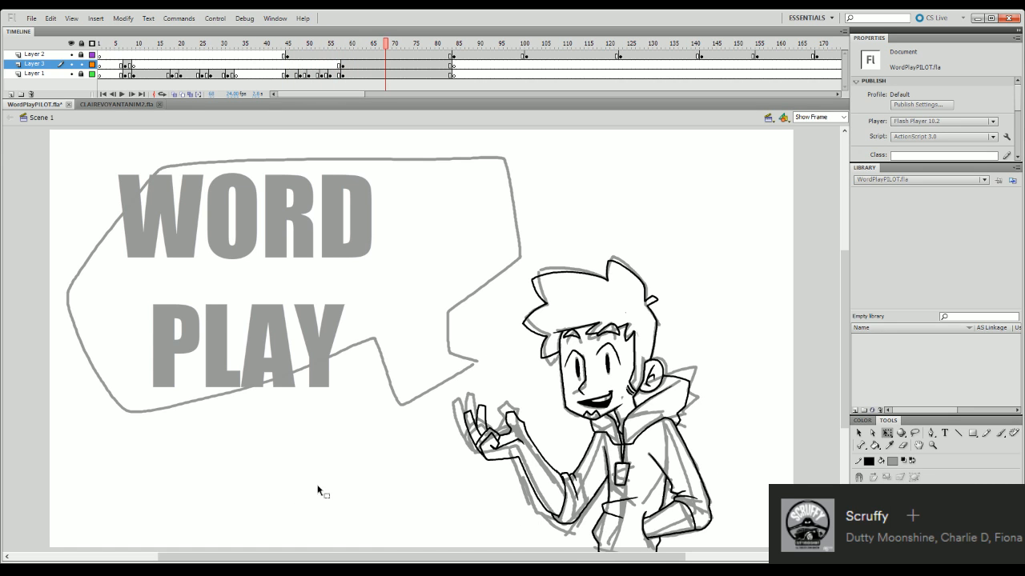
- Check the in-between at frame 54 again and replay the animation from about frame 20
drag(338, 44, 328, 45)
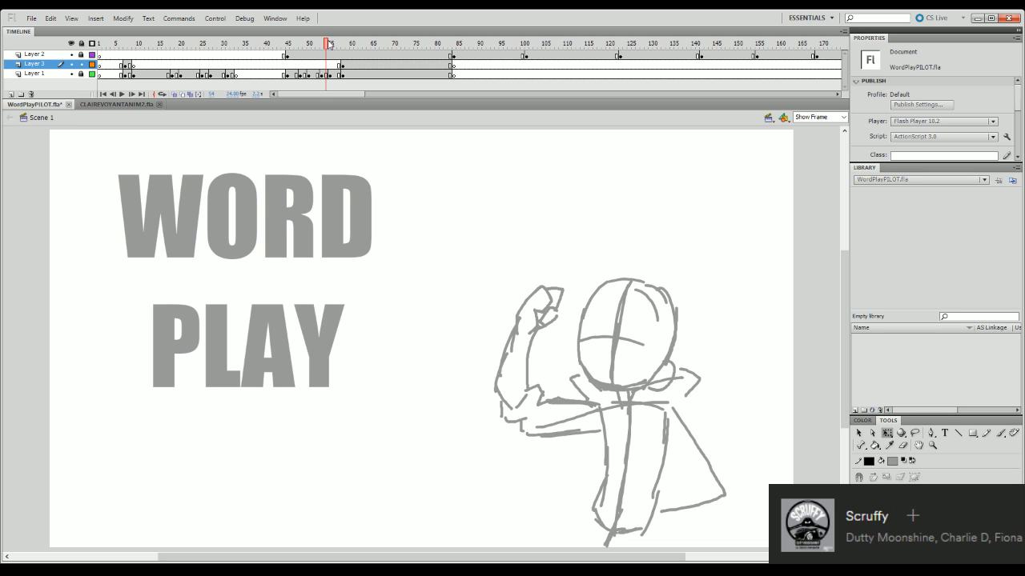
click(328, 41)
click(181, 43)
key(Return)
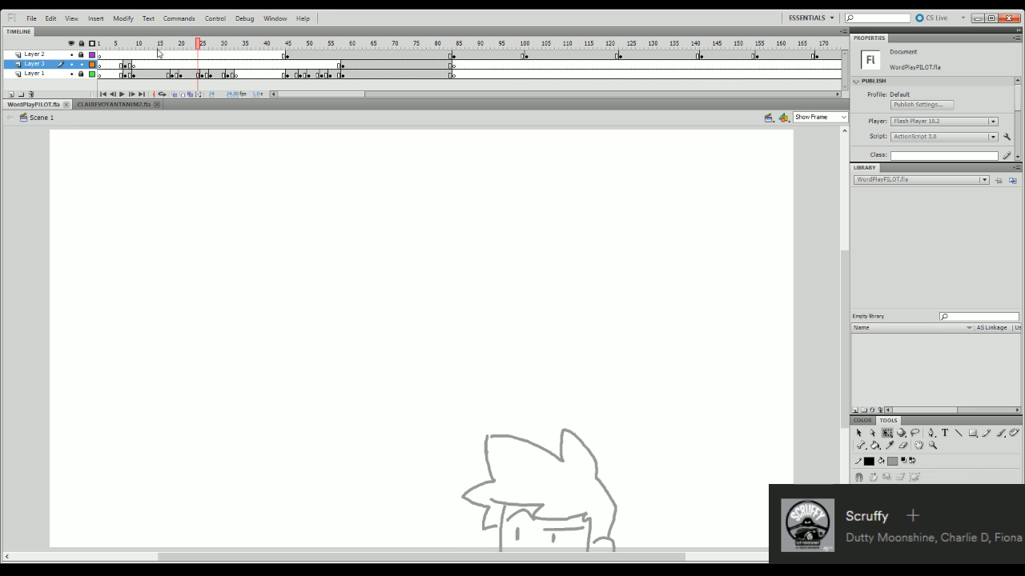
- Go to frame 8 and set the stage zoom to 120% with the partly inked head in view
drag(144, 46, 129, 46)
click(834, 118)
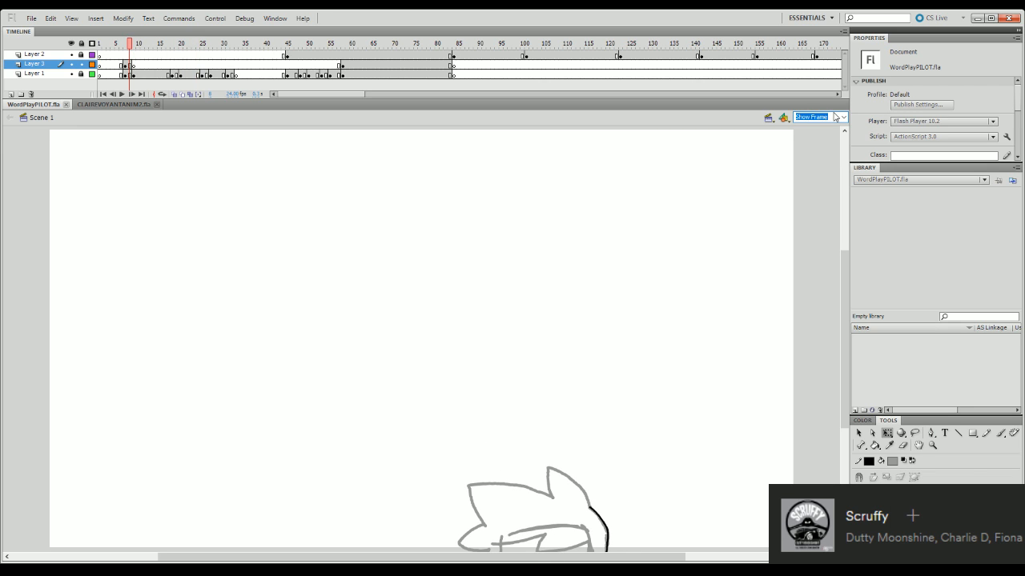
text(120)
key(Return)
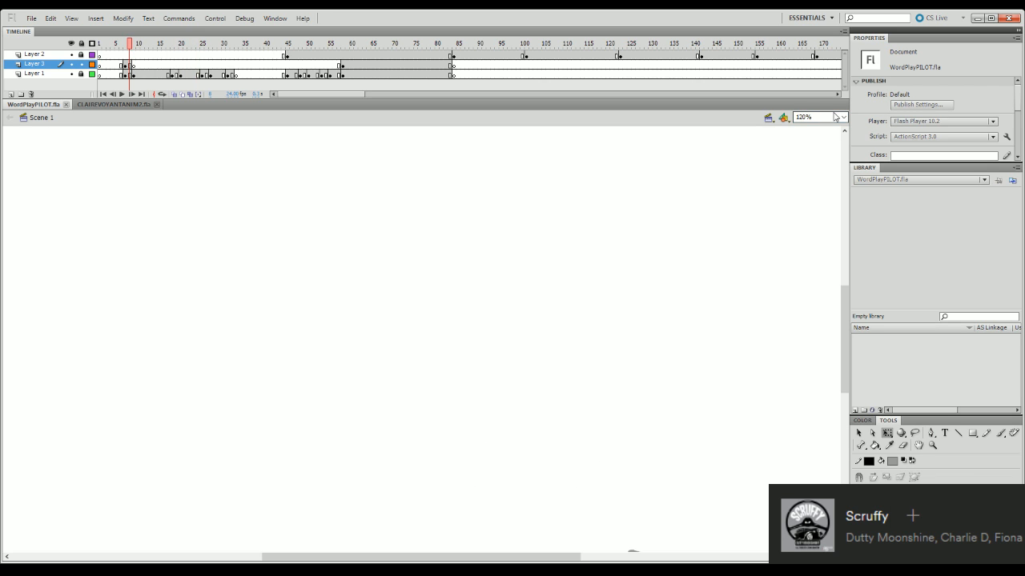
drag(847, 336, 848, 403)
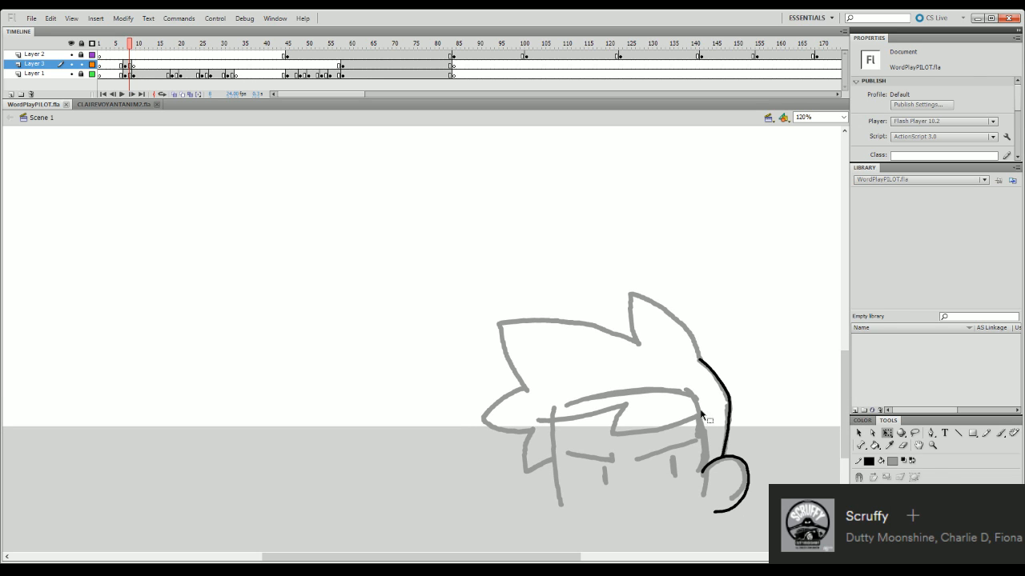
- Set the Brush fill colour to black and display the rough Layer 1 as outlines
key(b)
click(650, 430)
key(ctrl+z)
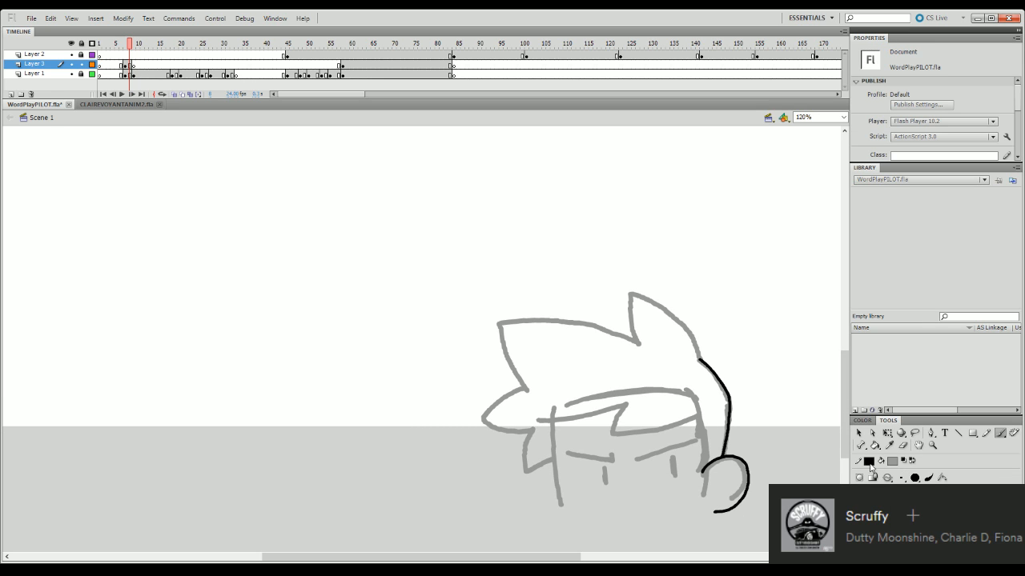
click(893, 462)
click(860, 353)
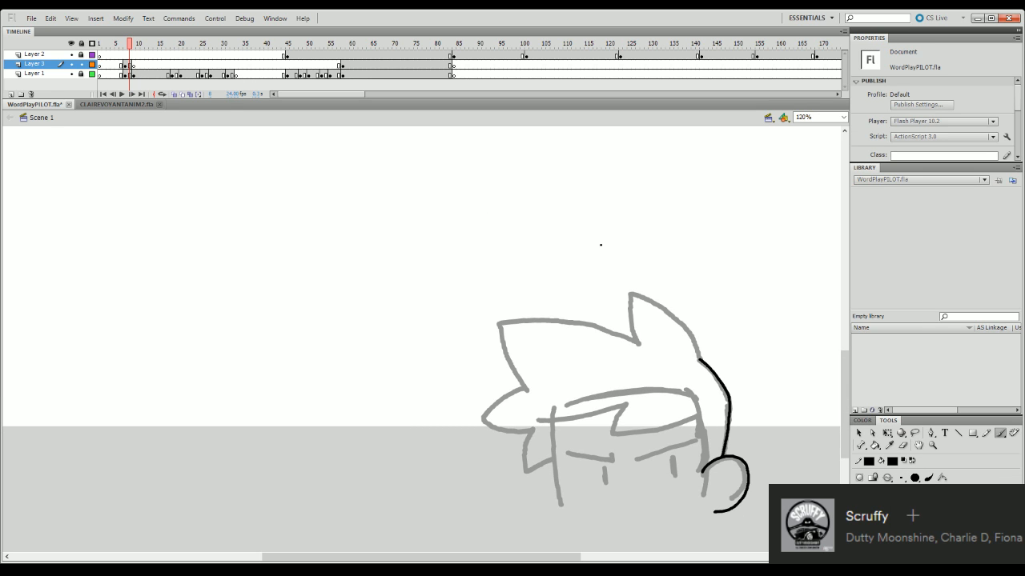
click(92, 74)
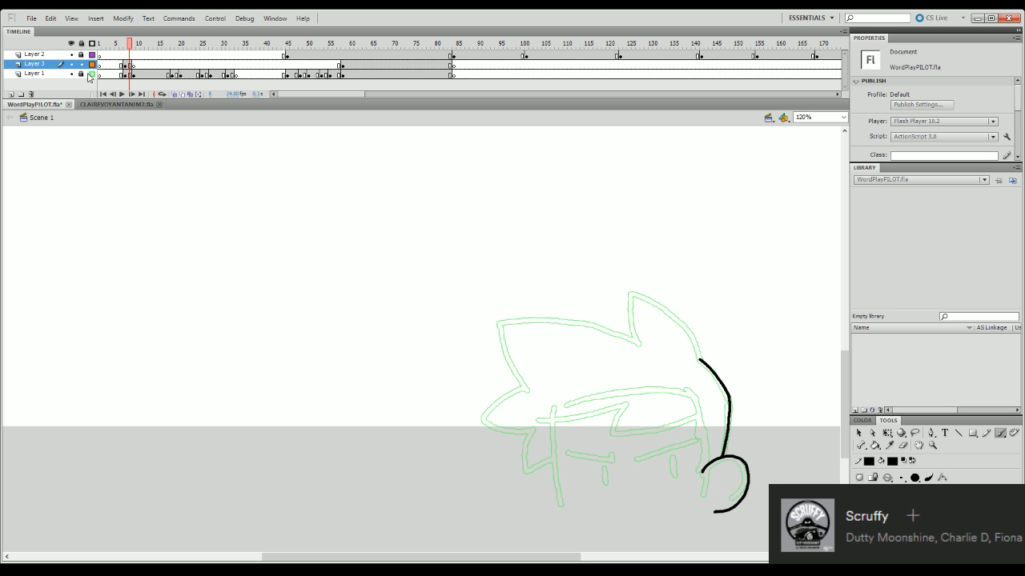
- Ink the jagged fringe line across the forehead and down to the ear, redoing the unsatisfactory strokes
drag(537, 420, 630, 403)
key(ctrl+z)
key(ctrl+z)
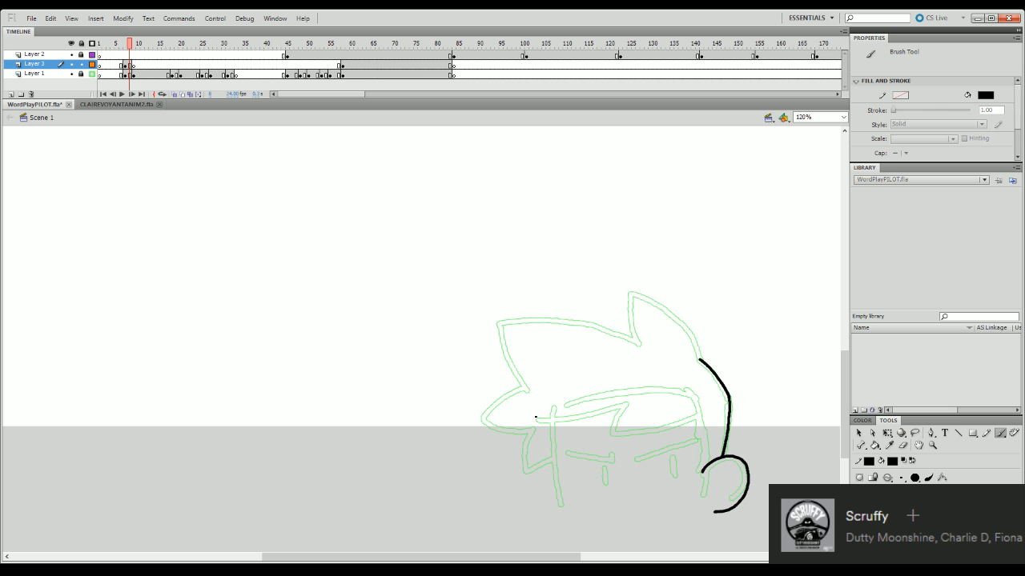
drag(535, 419, 626, 408)
key(ctrl+z)
key(ctrl+z)
drag(533, 420, 629, 404)
key(ctrl+z)
mouse_move(533, 419)
mouse_down()
mouse_move(627, 403)
mouse_move(609, 430)
mouse_move(627, 434)
mouse_move(703, 415)
mouse_up()
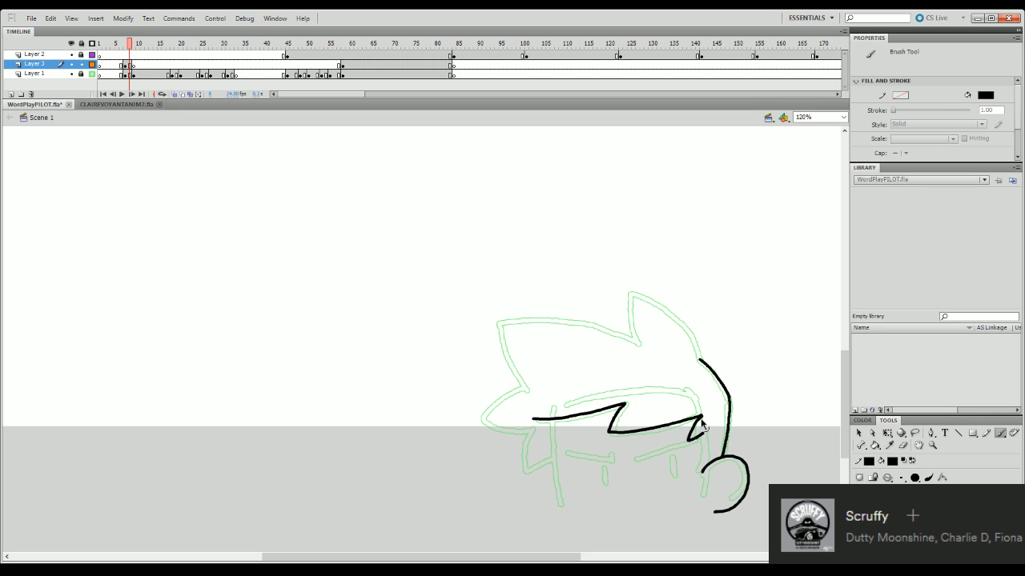
mouse_move(693, 422)
mouse_down()
mouse_move(693, 479)
mouse_move(702, 472)
mouse_up()
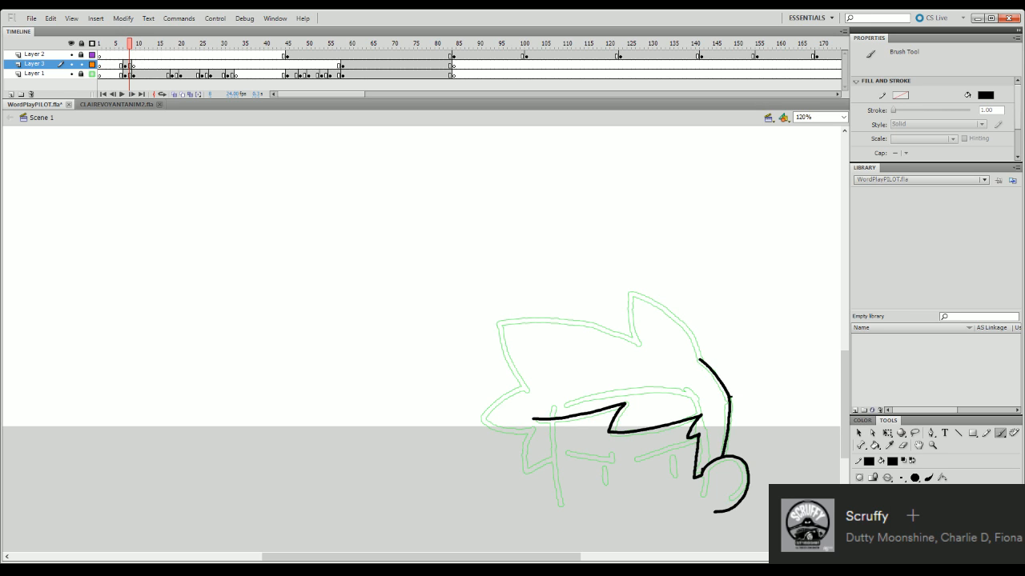
- Ink the tall hair spike and join it to the back of the head, redoing the unsatisfactory strokes
click(903, 445)
key(b)
drag(700, 360, 690, 329)
key(ctrl+z)
drag(638, 344, 634, 302)
key(ctrl+z)
key(ctrl+z)
mouse_move(639, 345)
mouse_down()
mouse_move(635, 290)
mouse_move(690, 322)
mouse_up()
key(ctrl+z)
key(ctrl+z)
mouse_move(631, 292)
mouse_down()
mouse_move(685, 322)
mouse_move(698, 358)
mouse_up()
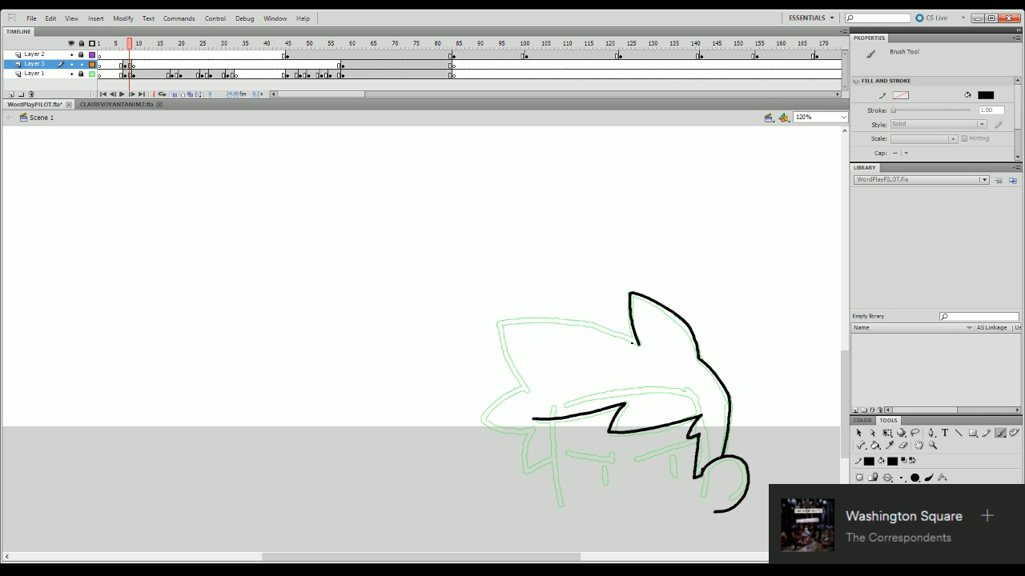
- Try to ink the upper hair edge between the base of the tall spike and the front tip
mouse_move(637, 346)
mouse_down()
mouse_move(507, 321)
mouse_move(604, 322)
mouse_up()
key(ctrl+z)
key(ctrl+z)
drag(501, 323, 576, 322)
key(ctrl+z)
drag(500, 324, 579, 321)
key(ctrl+z)
- Erase and redraw the middle notch of the fringe slightly farther forward, and clean up the line ends
click(903, 445)
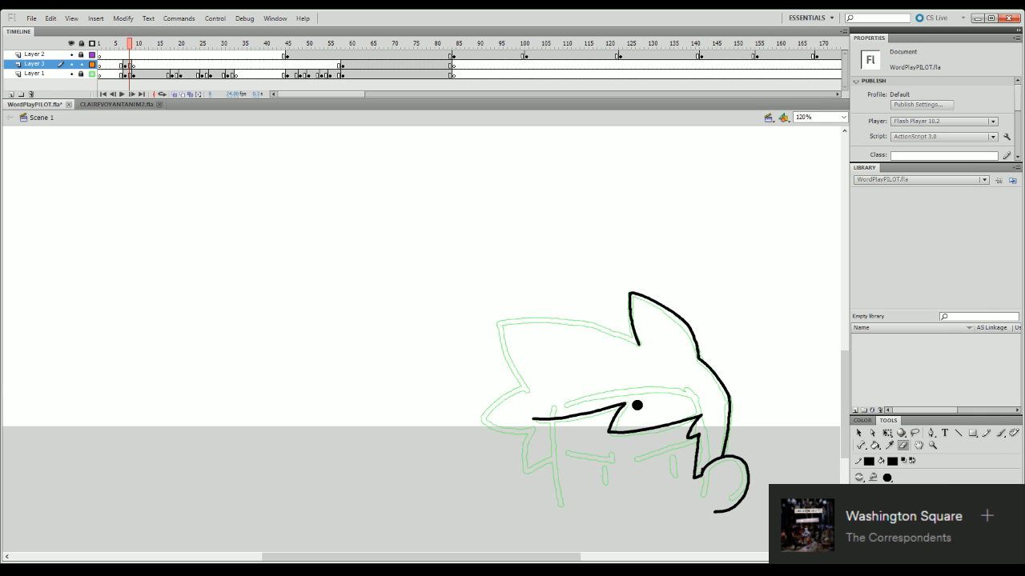
mouse_move(637, 405)
mouse_down()
mouse_move(609, 432)
mouse_move(635, 405)
mouse_move(604, 433)
mouse_move(679, 424)
mouse_move(610, 436)
mouse_move(634, 431)
mouse_up()
key(b)
key(ctrl+z)
key(ctrl+z)
key(e)
key(b)
key(ctrl+z)
key(ctrl+z)
key(ctrl+z)
key(ctrl+z)
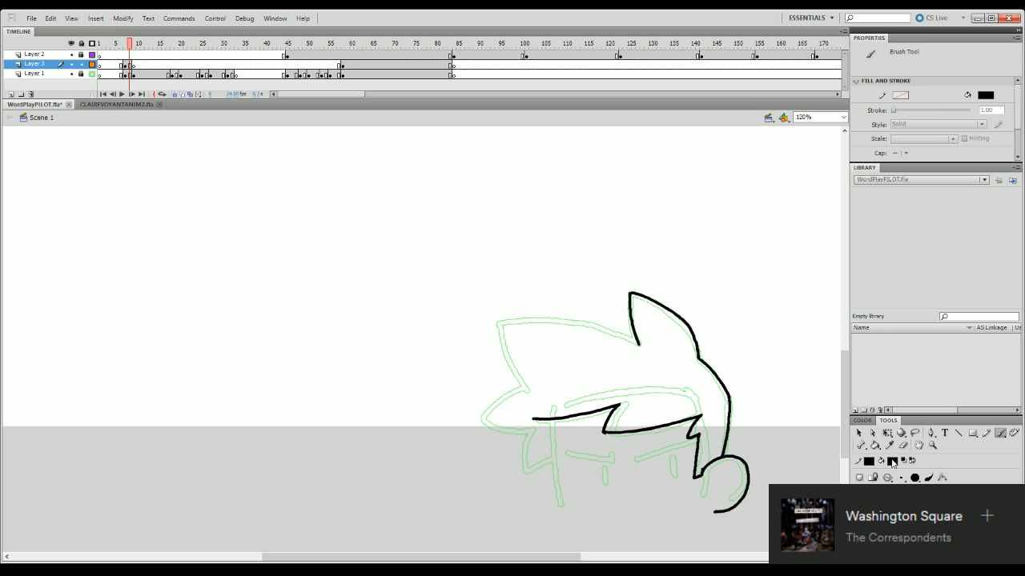
key(e)
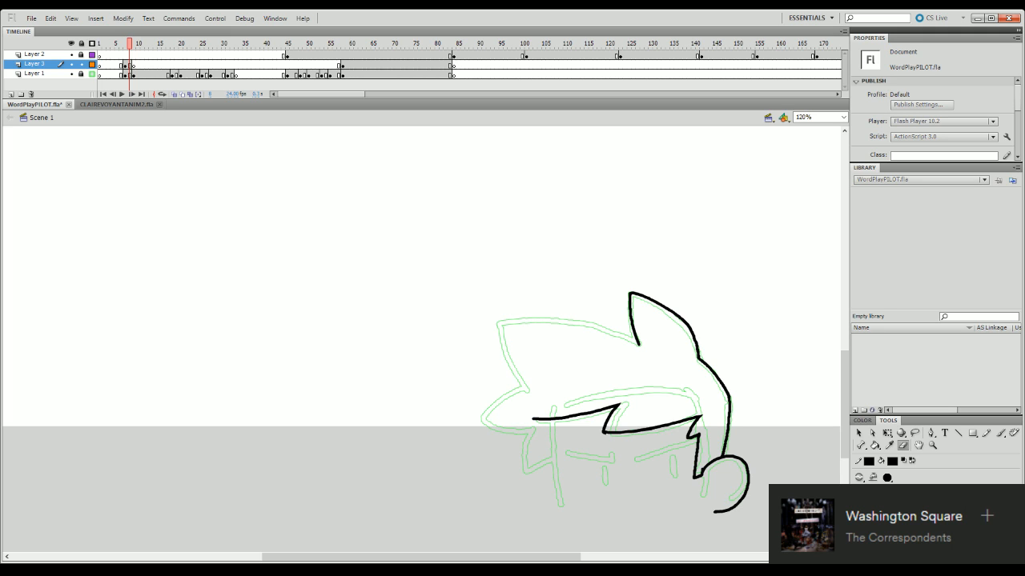
- Try several long brush strokes for the upper hair edge, starting from the base of the tall spike
key(b)
drag(639, 345, 552, 313)
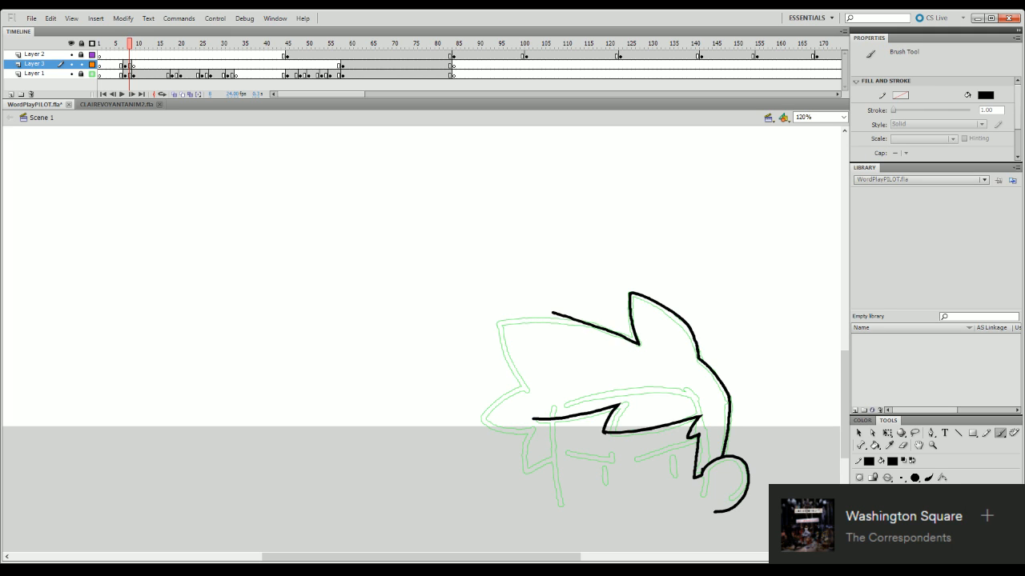
key(ctrl+z)
mouse_move(638, 344)
mouse_down()
mouse_move(570, 316)
mouse_move(632, 340)
mouse_move(577, 319)
mouse_move(514, 324)
mouse_up()
key(ctrl+z)
key(ctrl+z)
mouse_move(639, 344)
mouse_down()
mouse_move(596, 330)
mouse_move(501, 328)
mouse_up()
key(ctrl+z)
mouse_move(639, 344)
mouse_down()
mouse_move(567, 320)
mouse_move(509, 324)
mouse_up()
key(ctrl+z)
drag(639, 344, 560, 318)
key(ctrl+z)
mouse_move(639, 345)
mouse_down()
mouse_move(600, 324)
mouse_move(491, 333)
mouse_up()
key(ctrl+z)
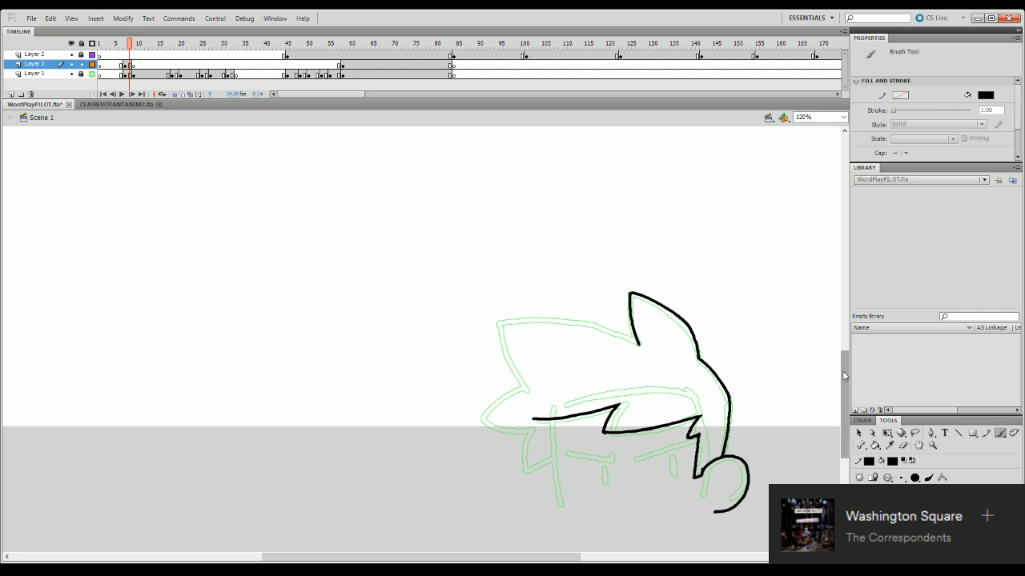
- Trim the front end of the fringe line, and ink the side of the face and the jaw up to the ear
scroll(552, 325, down, 2)
click(903, 446)
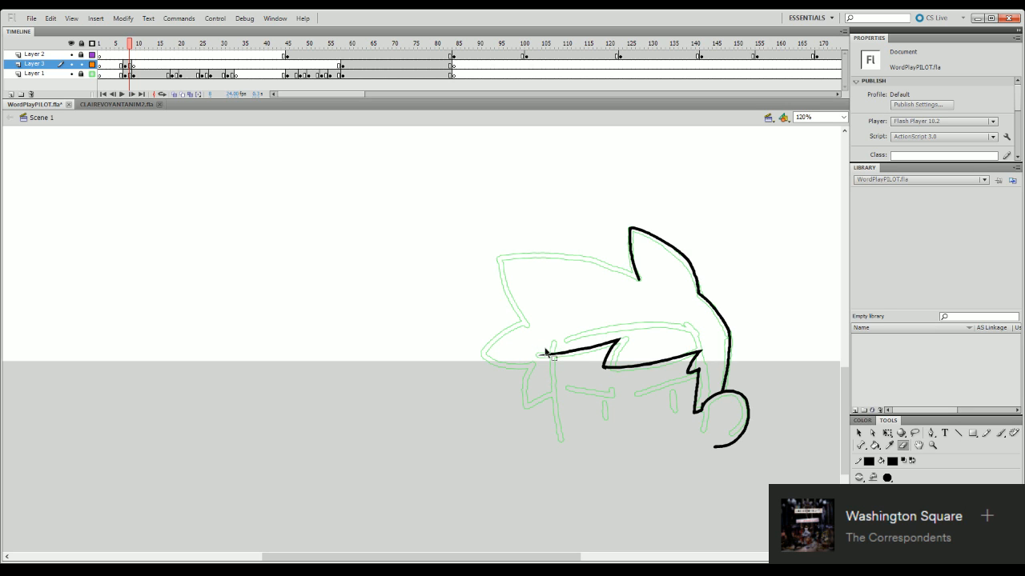
drag(537, 352, 553, 349)
key(b)
mouse_move(561, 355)
mouse_down()
mouse_move(550, 359)
mouse_move(549, 396)
mouse_move(564, 433)
mouse_move(716, 445)
mouse_up()
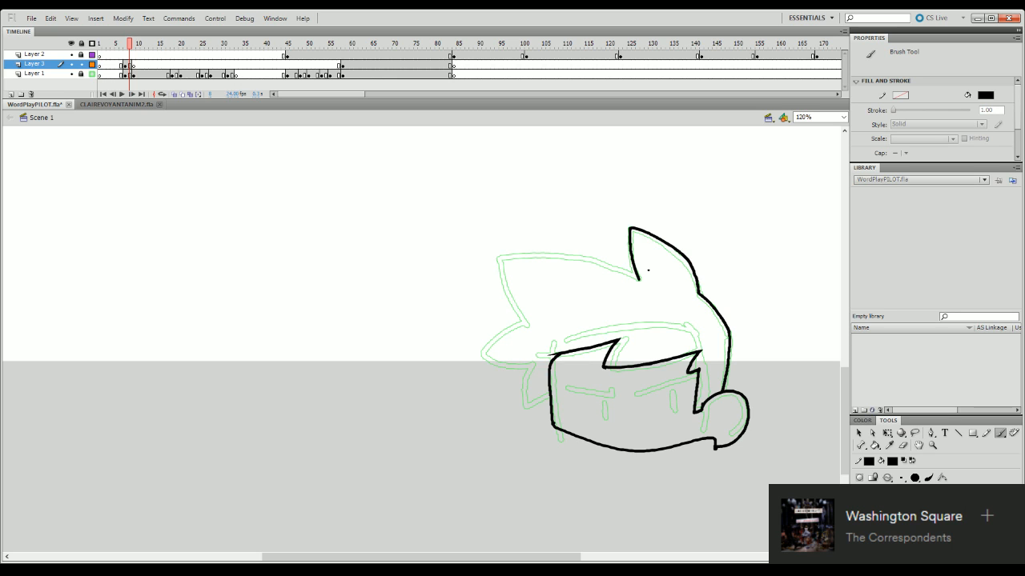
- Ink the curved upper hair edge from the front tip to the base of the tall spike
mouse_move(499, 259)
mouse_down()
mouse_move(574, 255)
mouse_move(527, 255)
mouse_move(583, 257)
mouse_move(637, 278)
mouse_up()
key(ctrl+z)
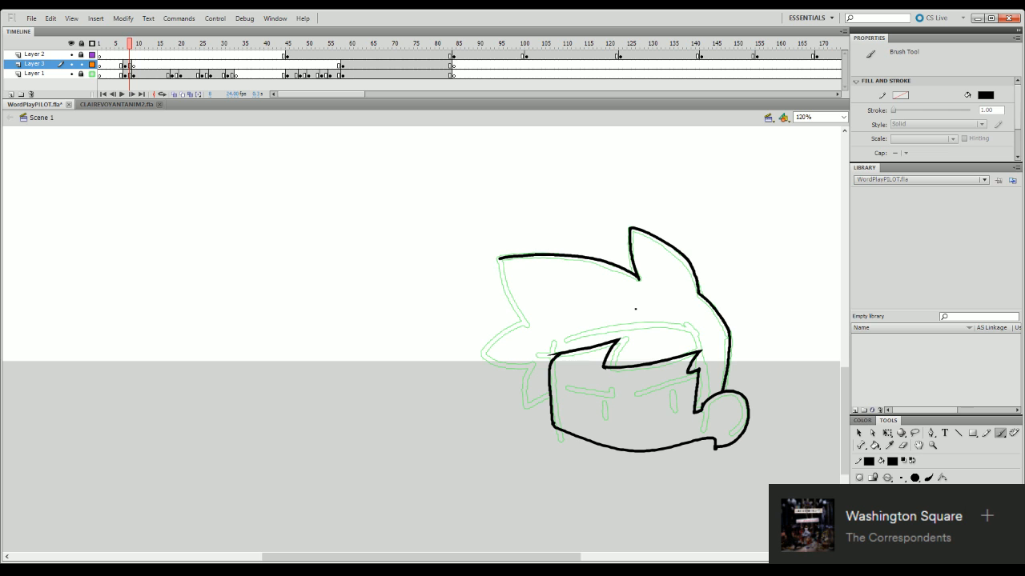
scroll(635, 308, down, 3)
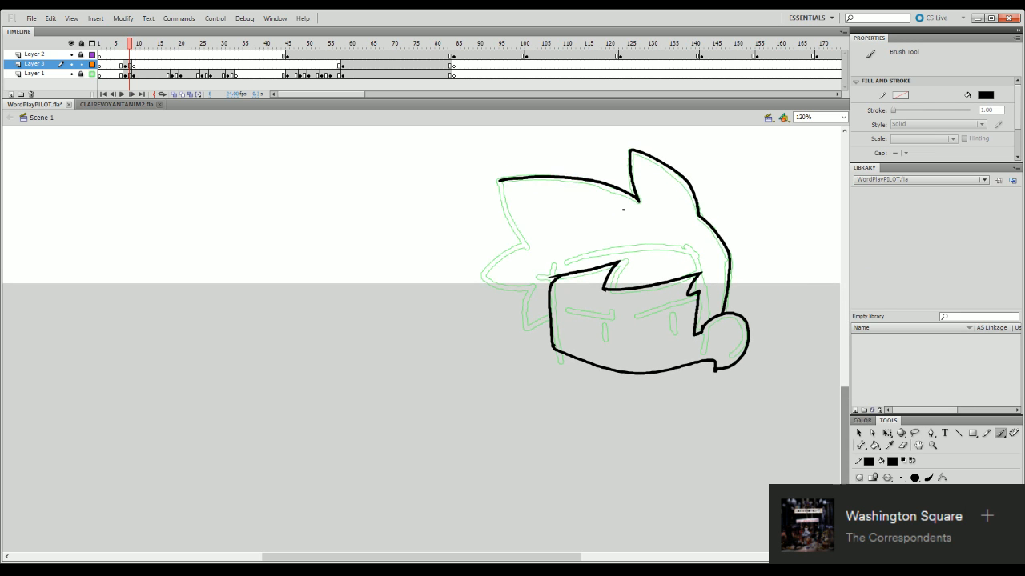
- Erase the front part of the upper hair edge and redraw it ending just inside the tip, touching up the line
click(902, 445)
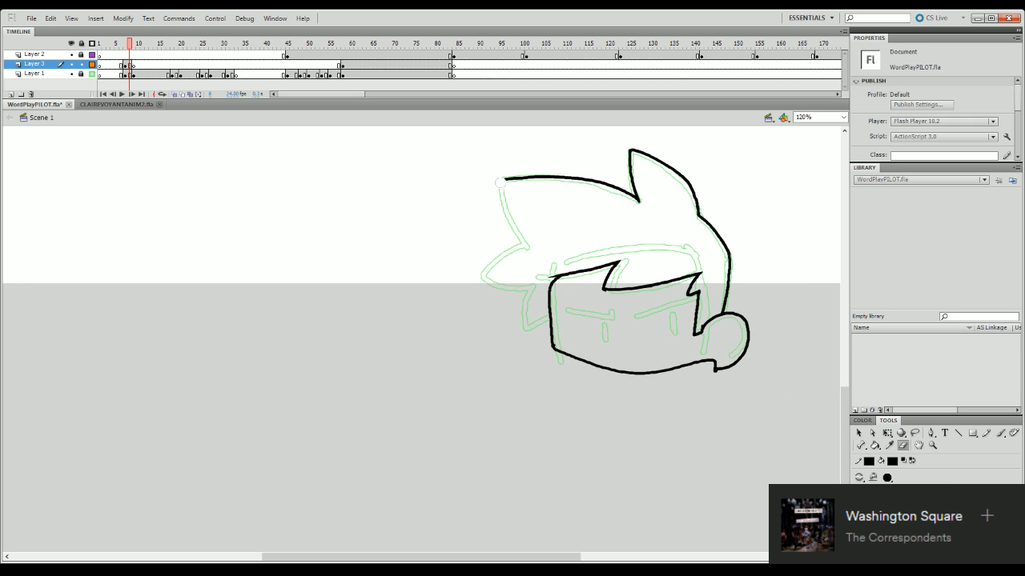
mouse_move(497, 181)
mouse_down()
mouse_move(566, 177)
mouse_move(505, 192)
mouse_move(572, 177)
mouse_up()
key(b)
key(ctrl+z)
key(ctrl+z)
key(ctrl+z)
key(ctrl+z)
key(ctrl+z)
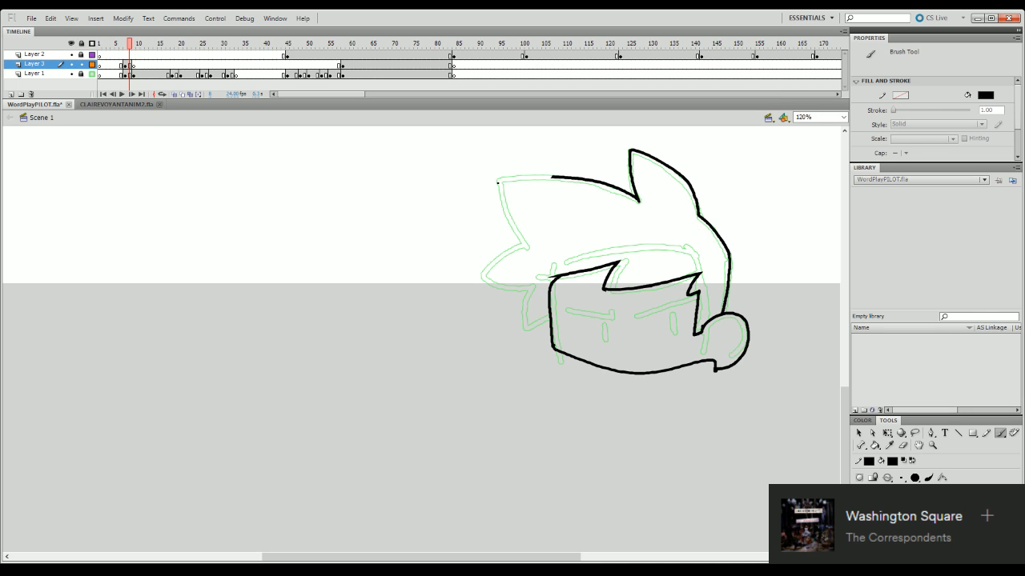
drag(498, 183, 570, 177)
key(ctrl+z)
drag(504, 182, 552, 177)
key(e)
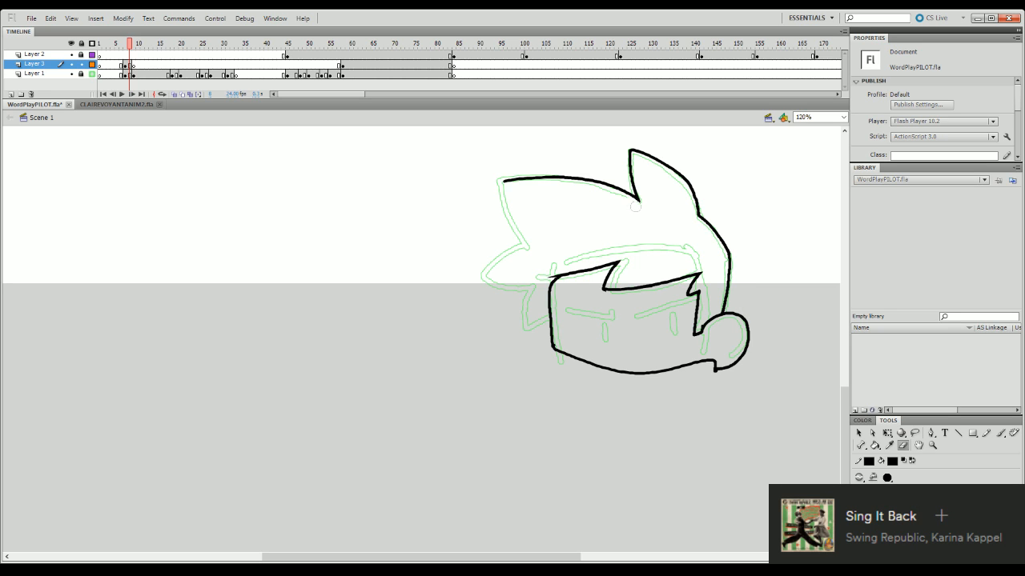
key(b)
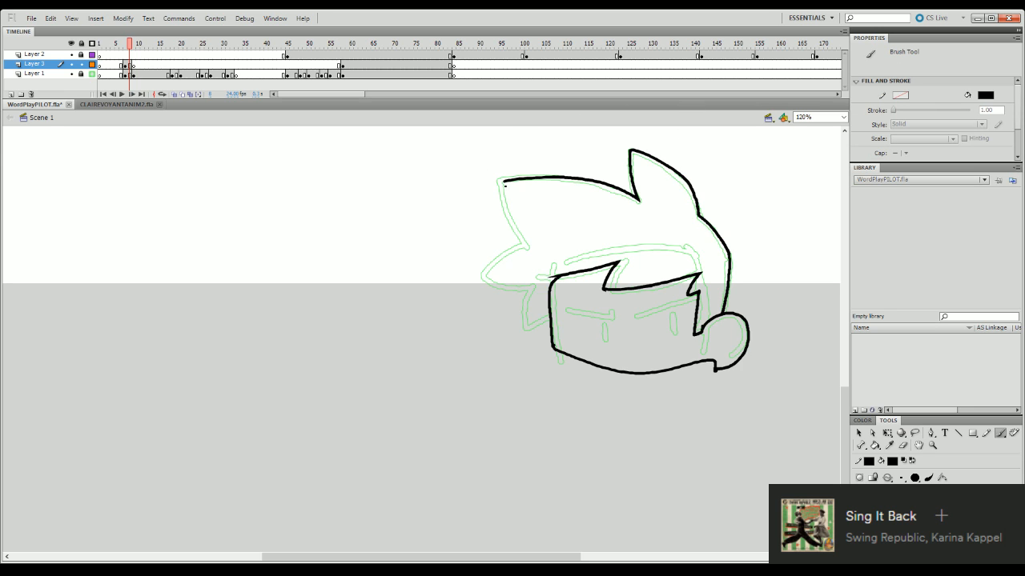
- Ink the front hair spikes from the upper tip down through the lowest spike to the side of the face
mouse_move(504, 183)
mouse_down()
mouse_move(530, 246)
mouse_move(493, 280)
mouse_move(500, 291)
mouse_move(536, 295)
mouse_move(528, 334)
mouse_up()
key(ctrl+z)
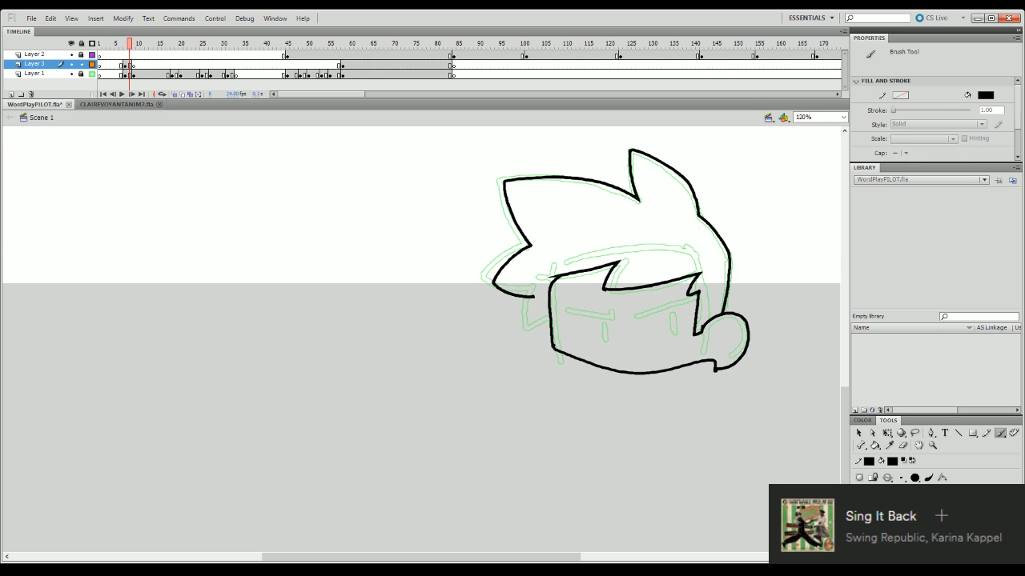
mouse_move(533, 297)
mouse_down()
mouse_move(524, 329)
mouse_move(551, 323)
mouse_up()
- Erase small gaps in the frame 8 outline behind the tall spike and where the lowest front spike meets the face
click(137, 65)
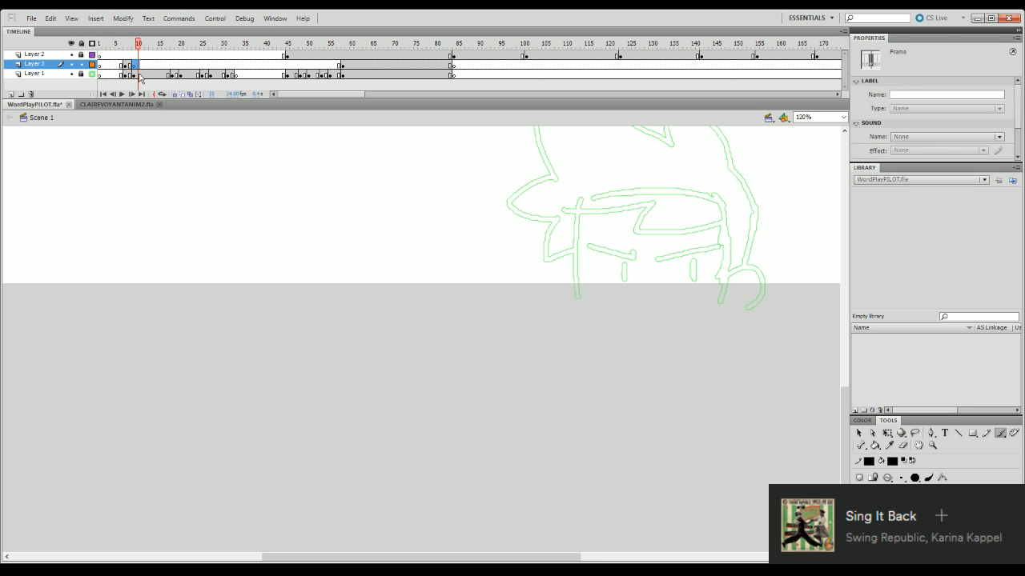
click(132, 65)
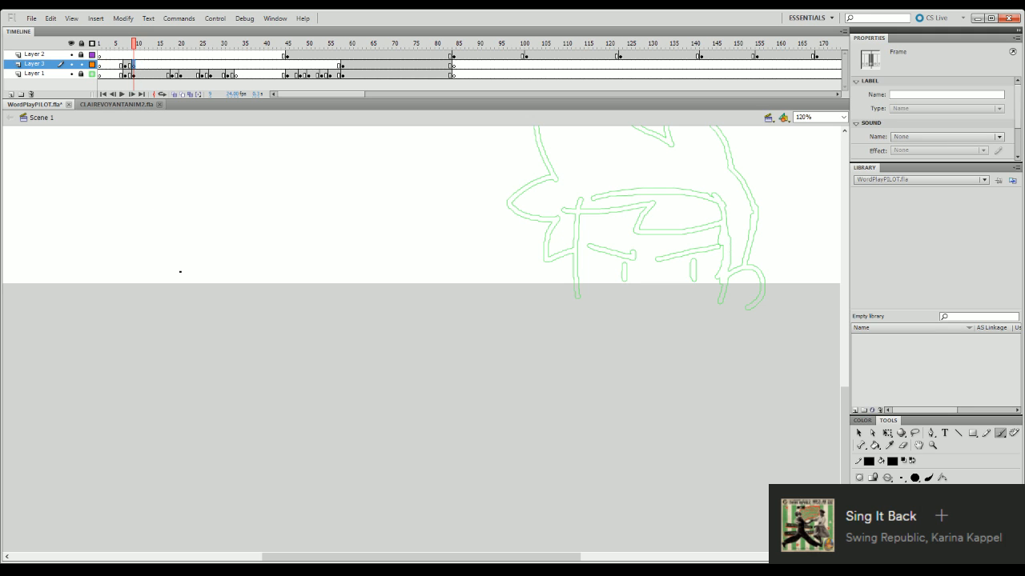
click(129, 64)
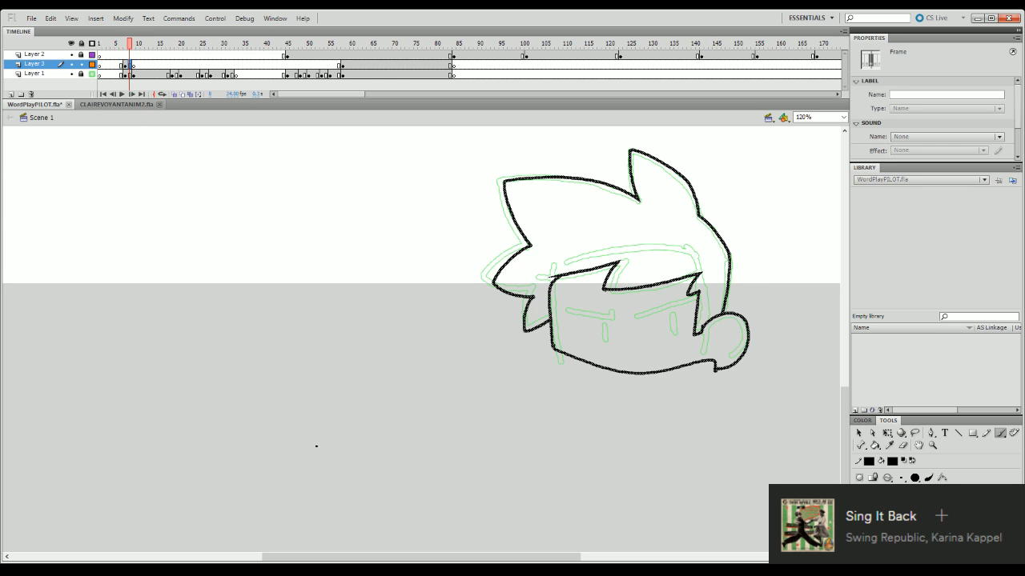
click(903, 445)
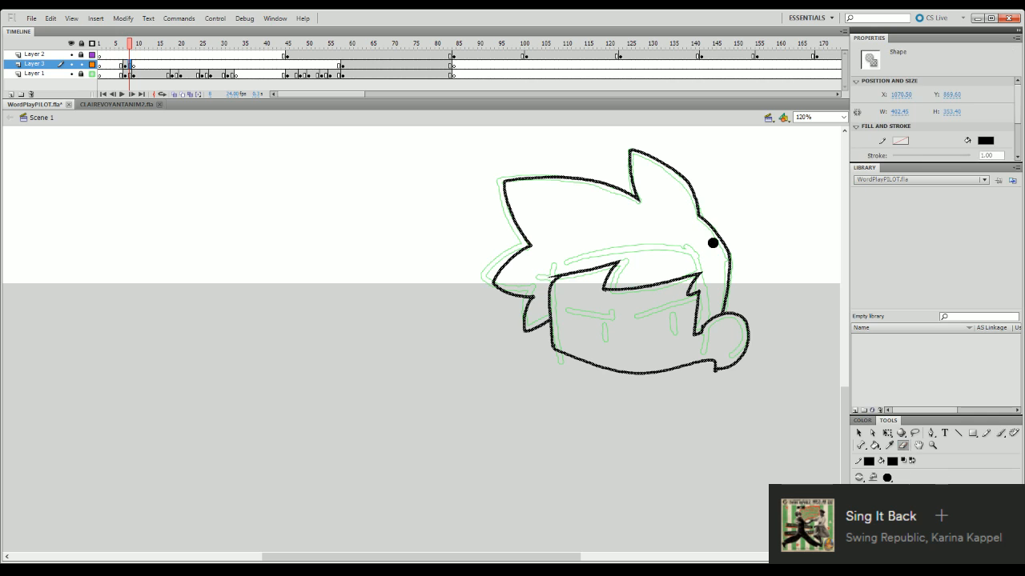
click(698, 209)
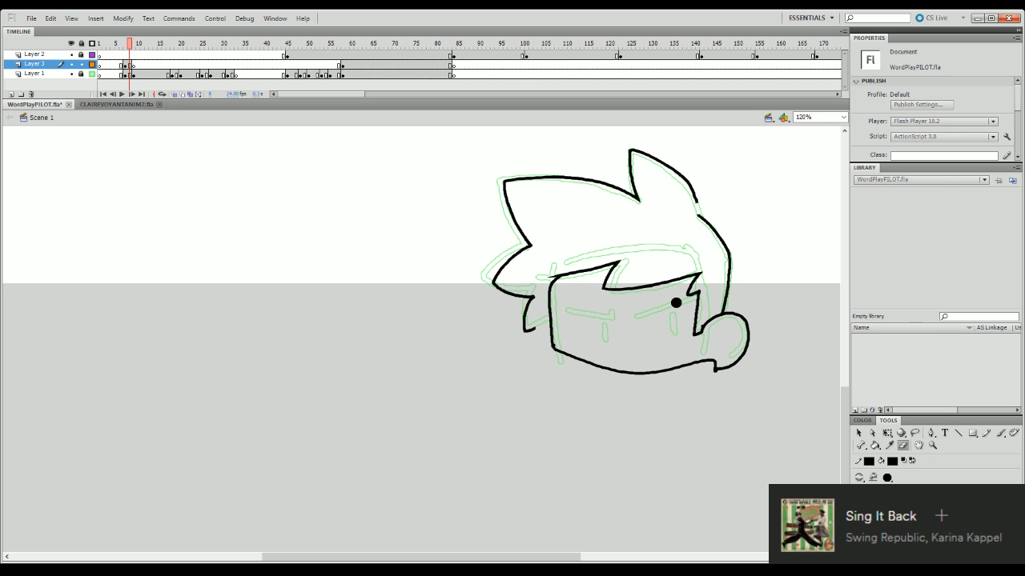
- Transform the separated hair outline by skewing its front end downward and squashing it slightly, and shift it toward the front
key(q)
click(699, 210)
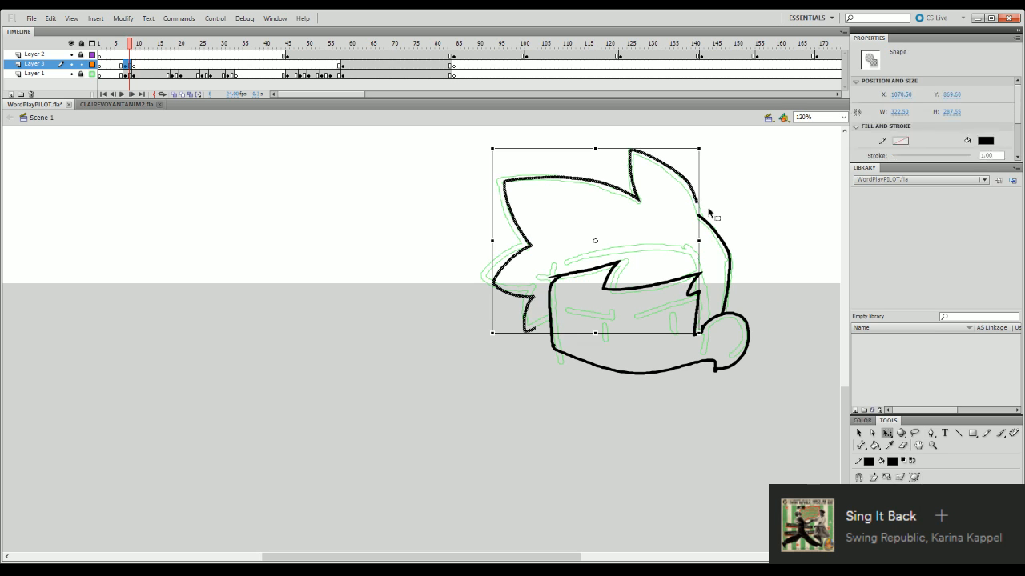
key(Delete)
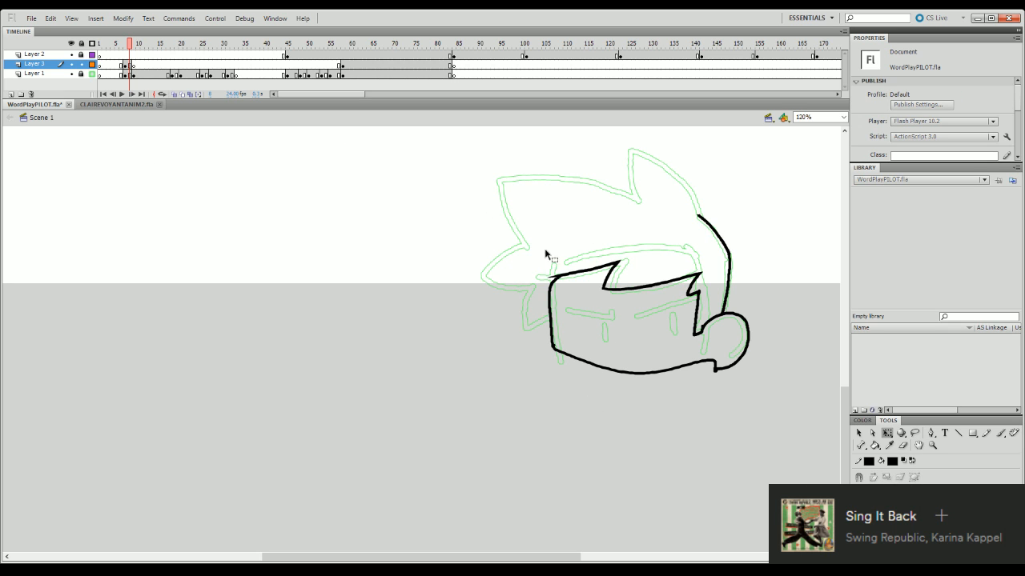
key(ctrl+z)
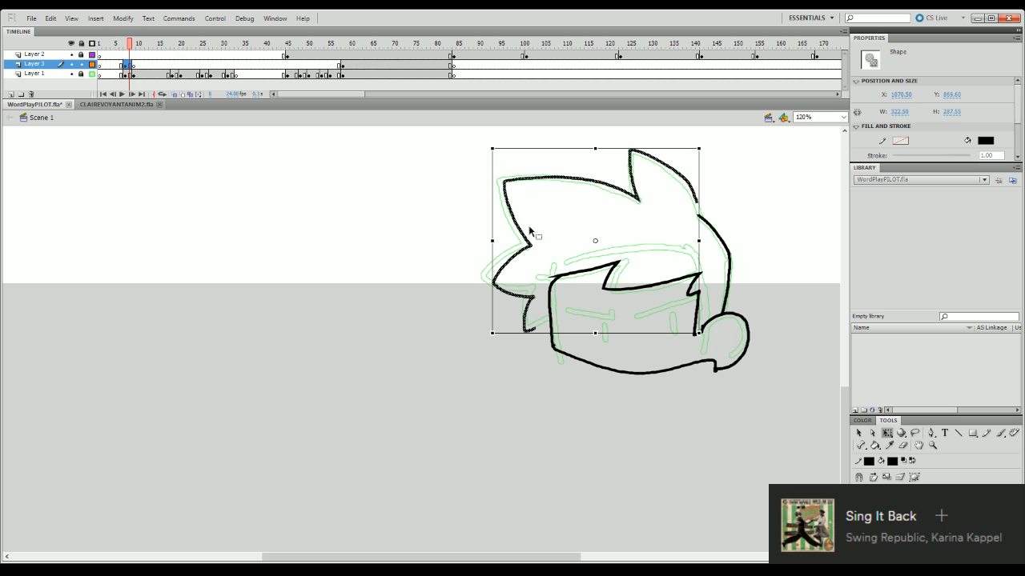
drag(491, 234, 492, 246)
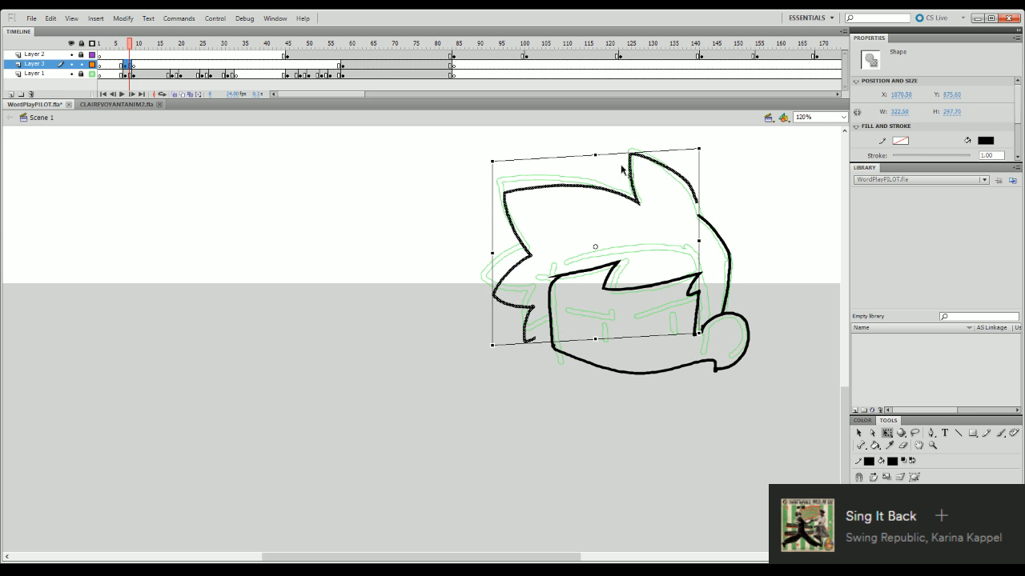
drag(605, 154, 606, 158)
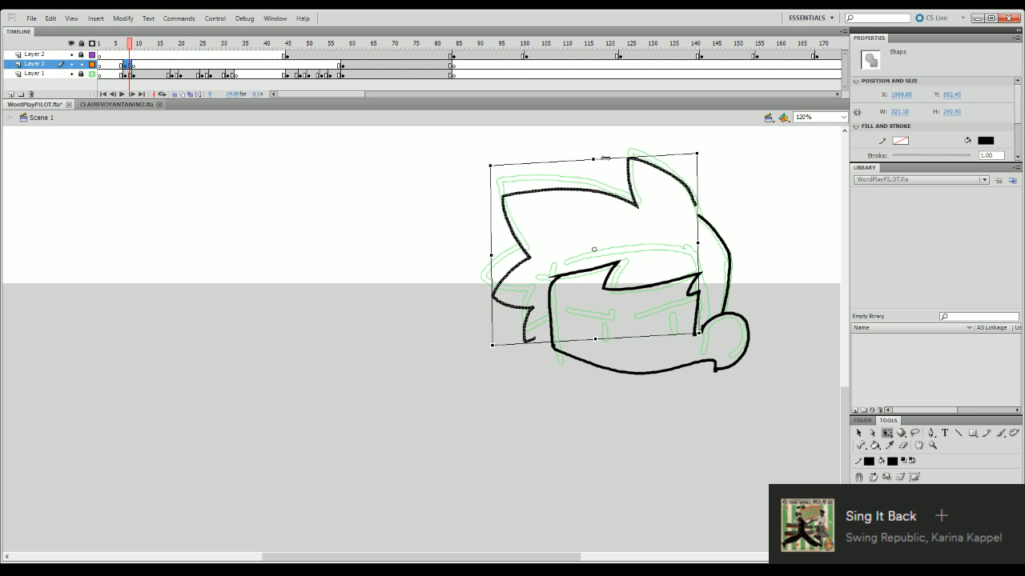
click(727, 198)
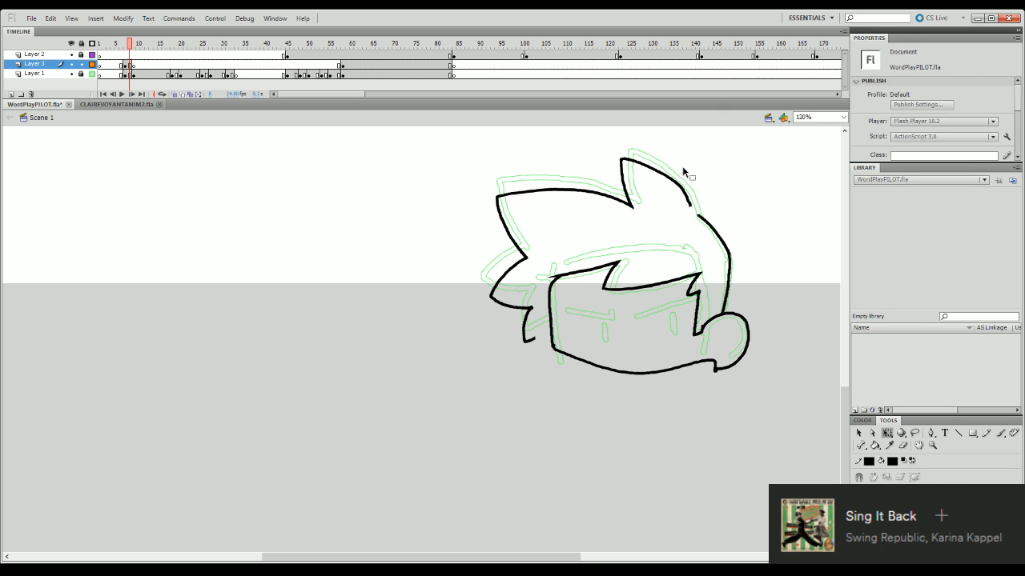
- Reposition the hair outline back and slightly lower so that it rejoins the back-of-head line
key(b)
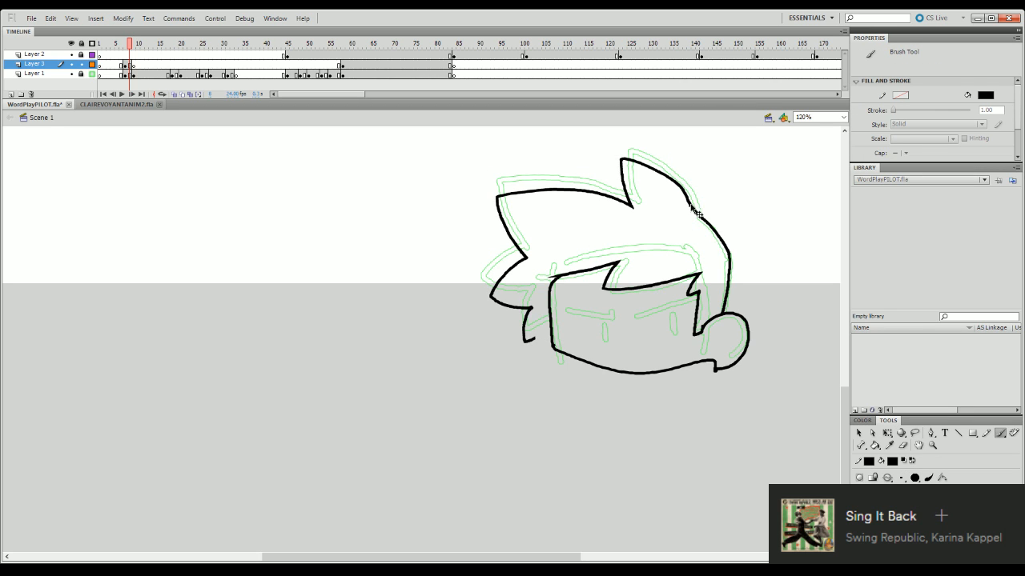
key(q)
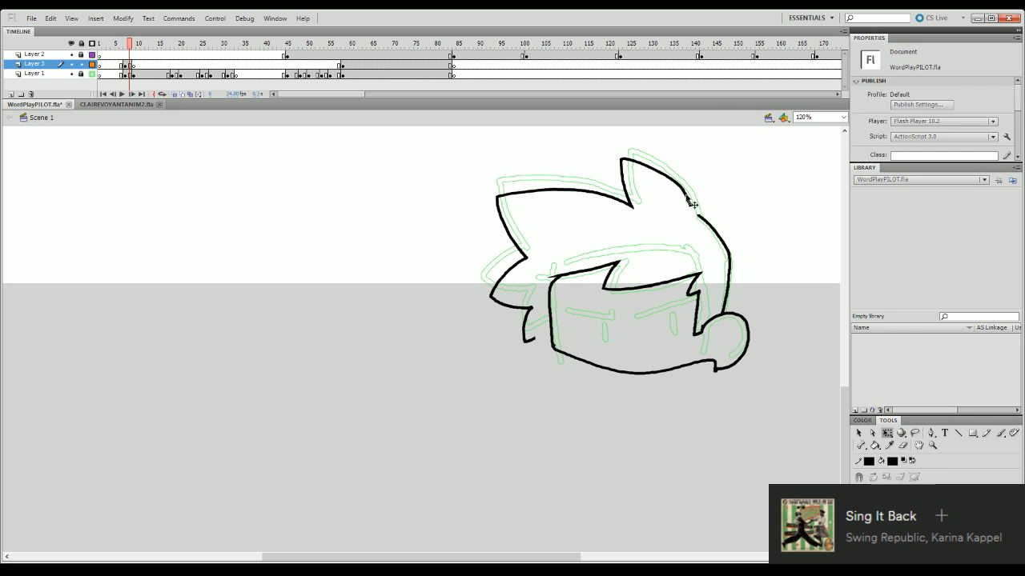
click(685, 194)
drag(682, 188, 695, 205)
click(694, 149)
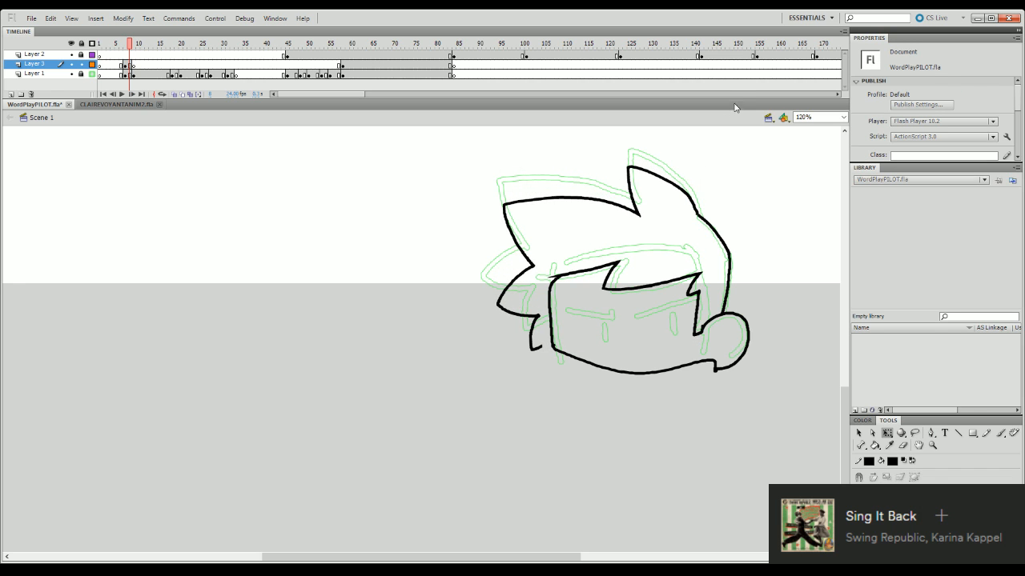
click(134, 64)
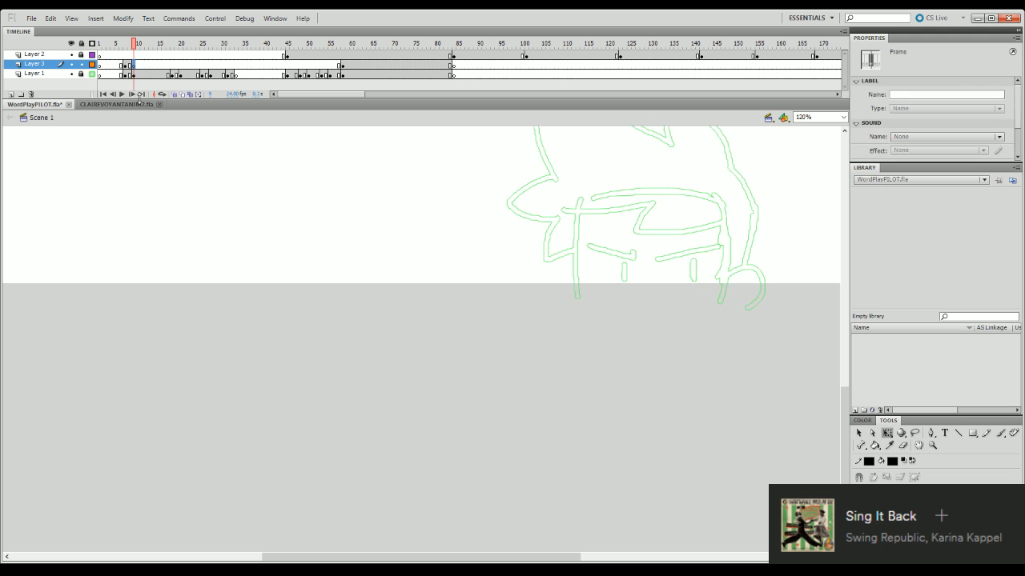
drag(844, 405, 848, 385)
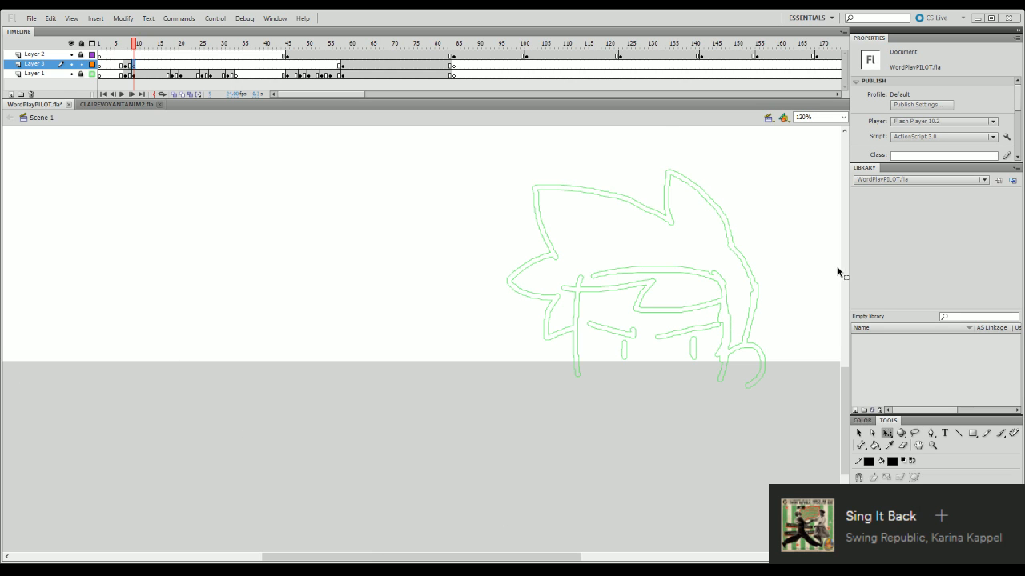
scroll(838, 273, down, 2)
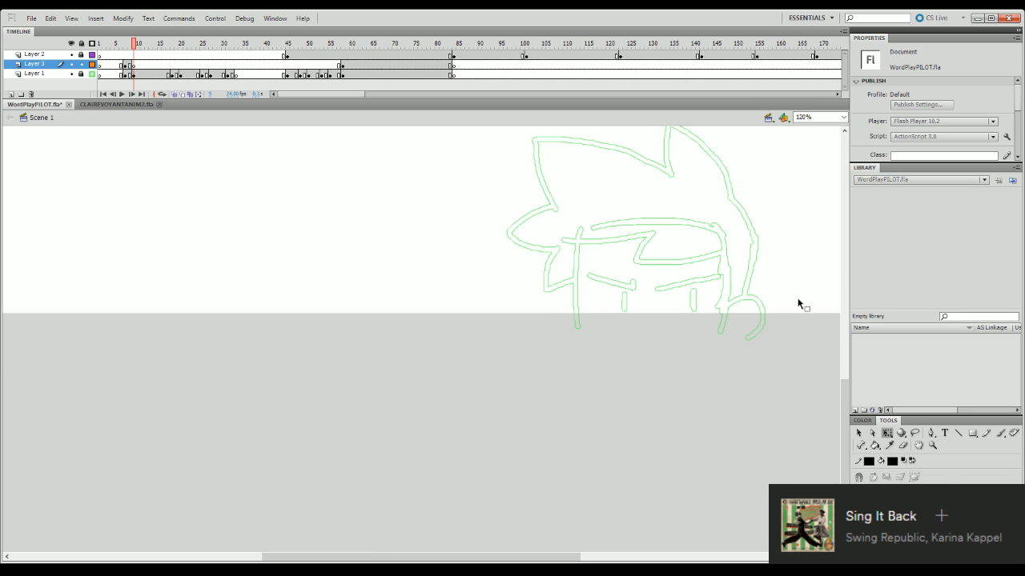
key(b)
drag(1016, 119, 1015, 147)
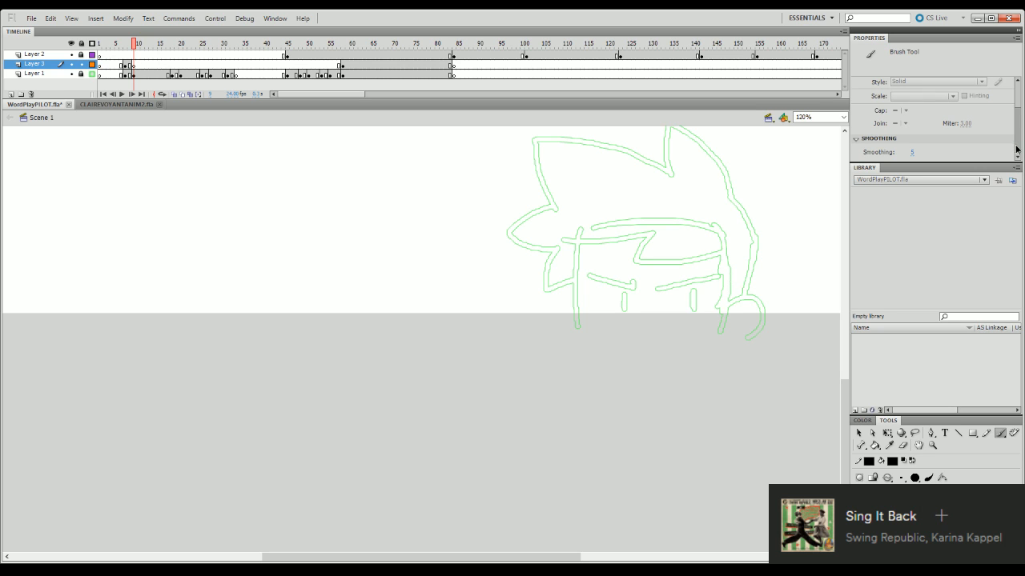
click(780, 316)
key(ctrl+z)
drag(844, 406, 844, 382)
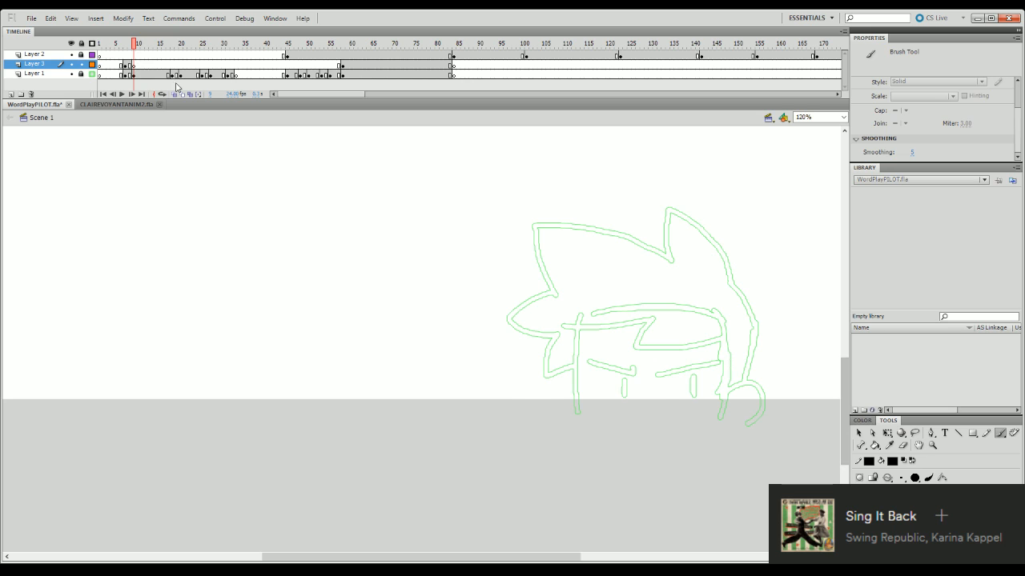
drag(133, 45, 130, 61)
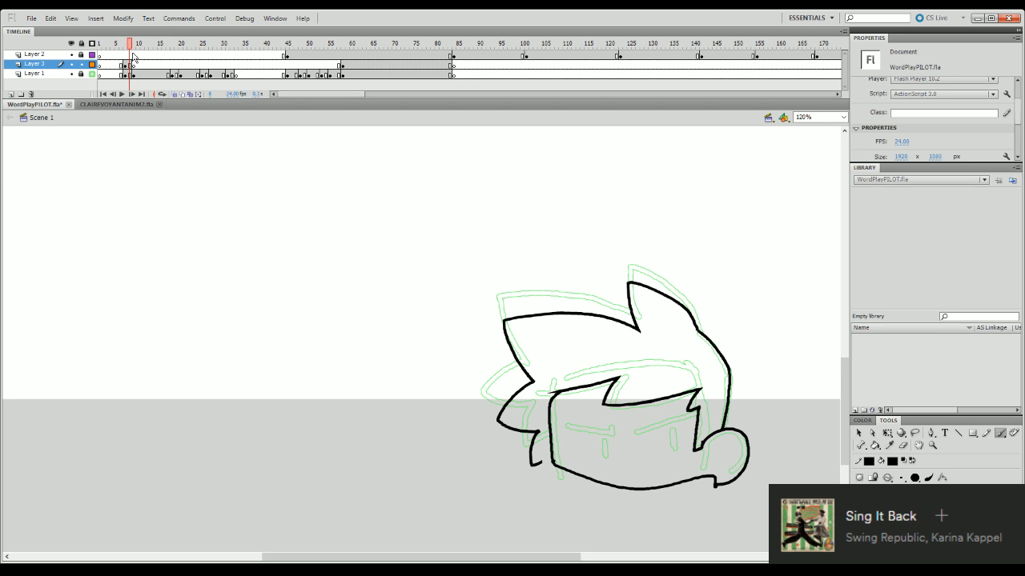
- Ink the front curve of the fringe on Layer 3 at frame 10, ending at the first zigzag tip
click(138, 63)
key(b)
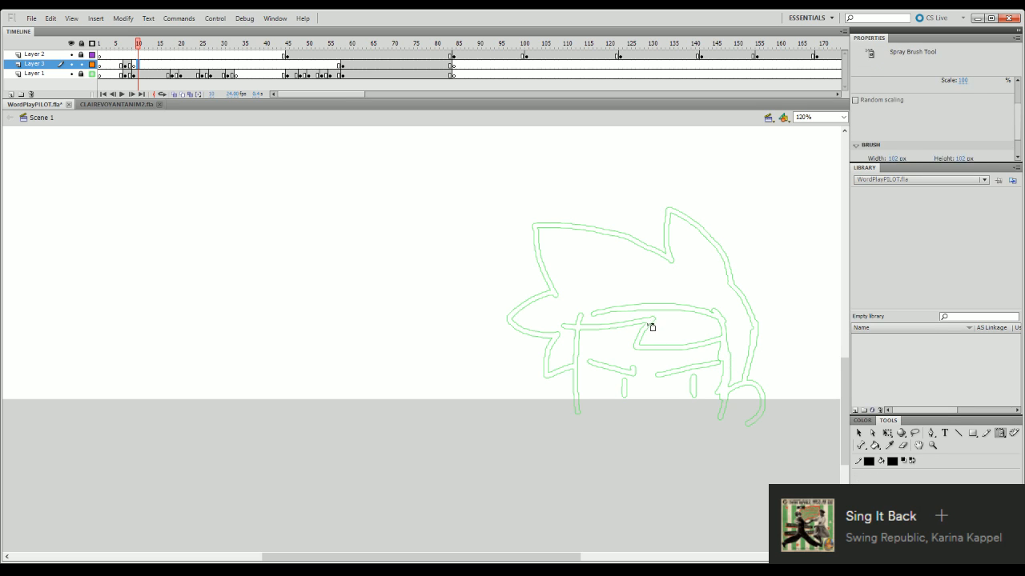
key(b)
mouse_move(652, 320)
mouse_down()
mouse_move(638, 349)
mouse_move(705, 345)
mouse_up()
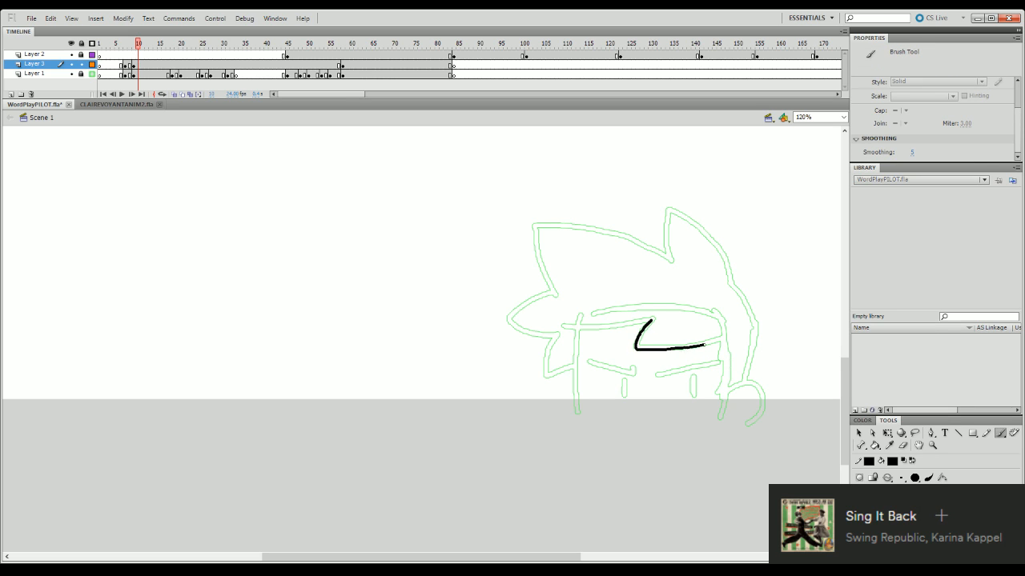
key(ctrl+z)
key(ctrl+z)
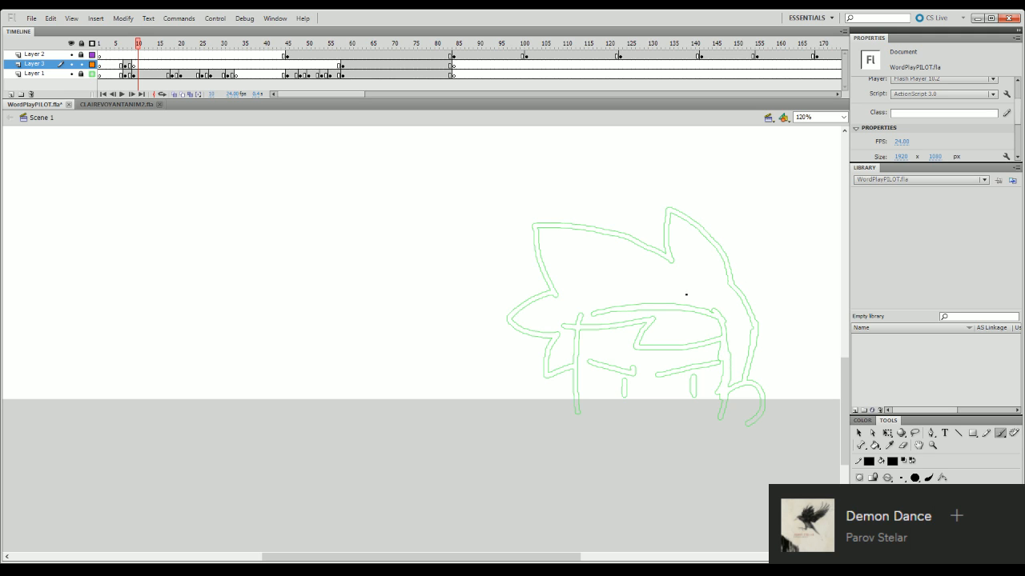
drag(562, 327, 641, 318)
key(ctrl+z)
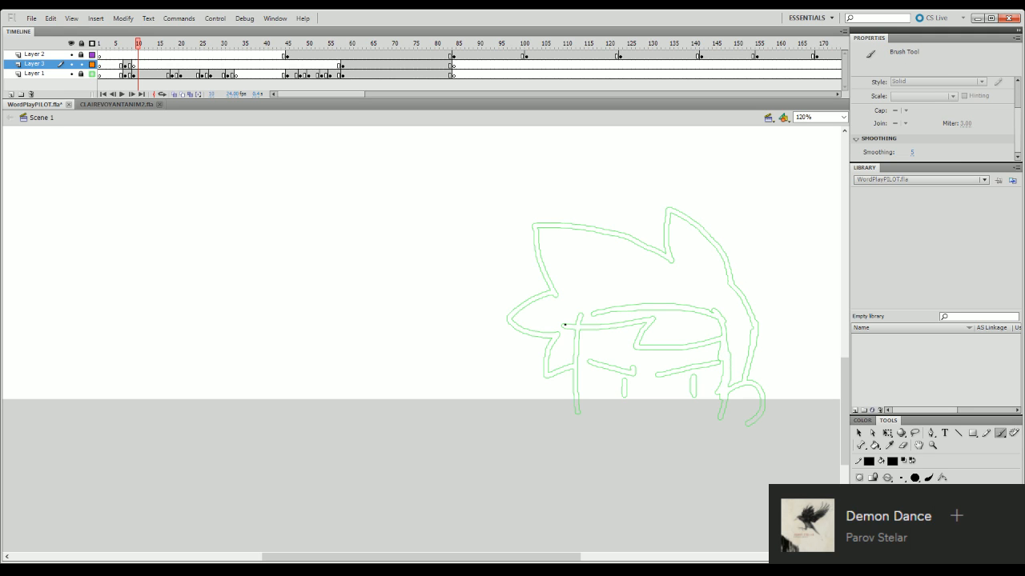
drag(564, 327, 656, 315)
key(ctrl+z)
key(ctrl+z)
drag(564, 327, 659, 316)
key(ctrl+z)
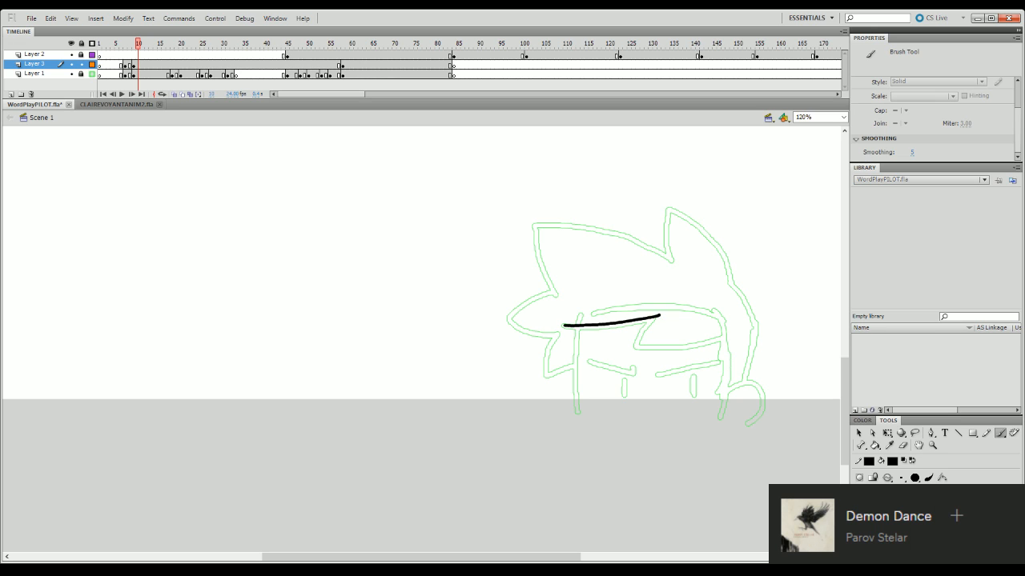
key(ctrl+z)
drag(564, 326, 650, 319)
key(ctrl+z)
drag(563, 327, 653, 319)
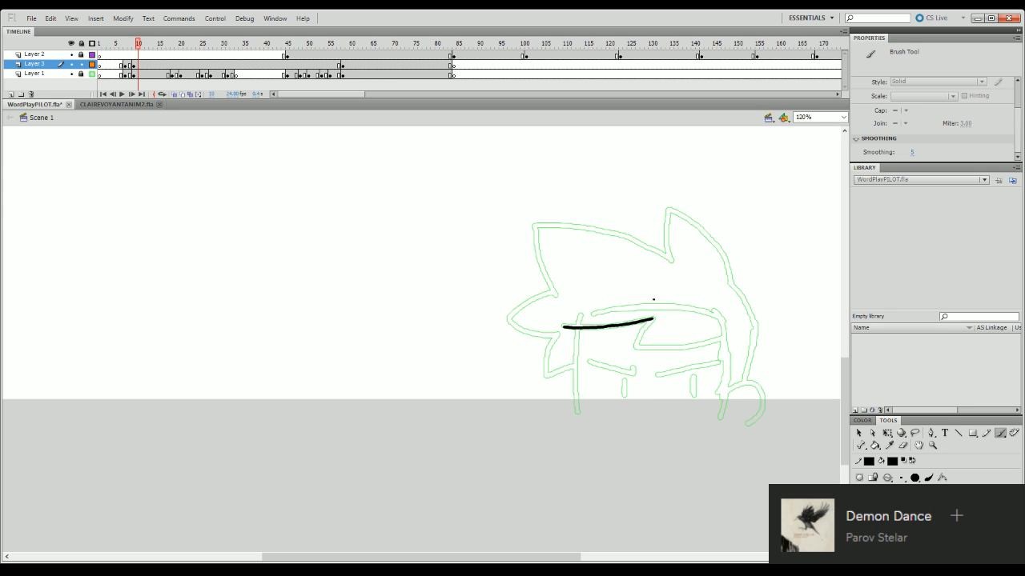
- Ink the zigzag notch of the fringe and its second curve, reaching back toward the ear side
mouse_move(636, 345)
mouse_down()
mouse_move(651, 319)
mouse_move(634, 345)
mouse_move(637, 336)
mouse_move(635, 345)
mouse_move(677, 341)
mouse_move(635, 346)
mouse_move(687, 342)
mouse_move(636, 346)
mouse_move(663, 345)
mouse_move(720, 330)
mouse_up()
key(ctrl+z)
key(ctrl+z)
key(ctrl+z)
key(ctrl+z)
key(ctrl+z)
key(ctrl+z)
key(ctrl+z)
mouse_move(636, 345)
mouse_down()
mouse_move(694, 342)
mouse_move(661, 345)
mouse_move(716, 330)
mouse_move(707, 344)
mouse_move(722, 338)
mouse_up()
key(ctrl+z)
key(ctrl+z)
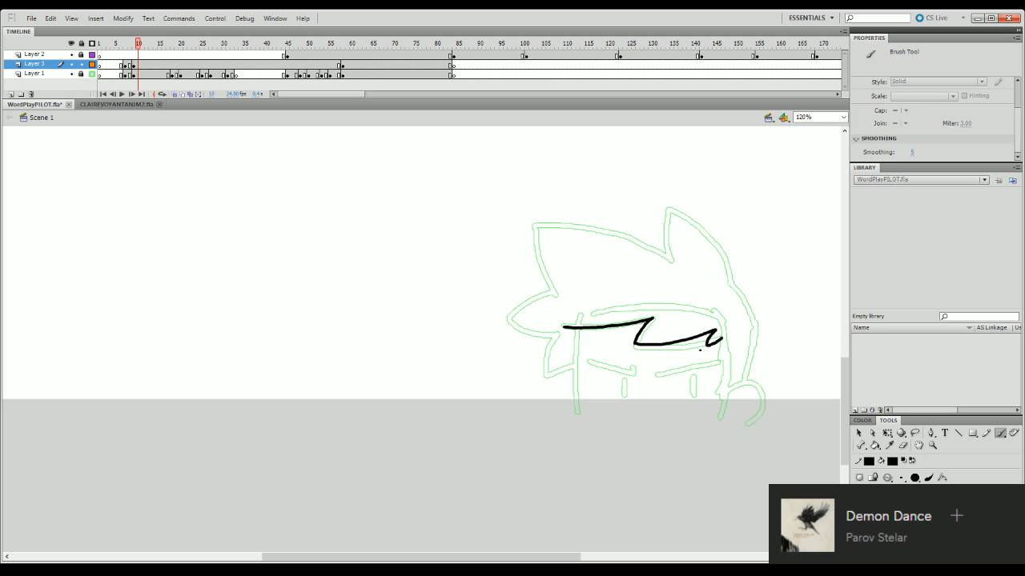
key(ctrl+z)
key(ctrl+z)
drag(637, 346, 716, 333)
key(ctrl+z)
drag(634, 346, 722, 332)
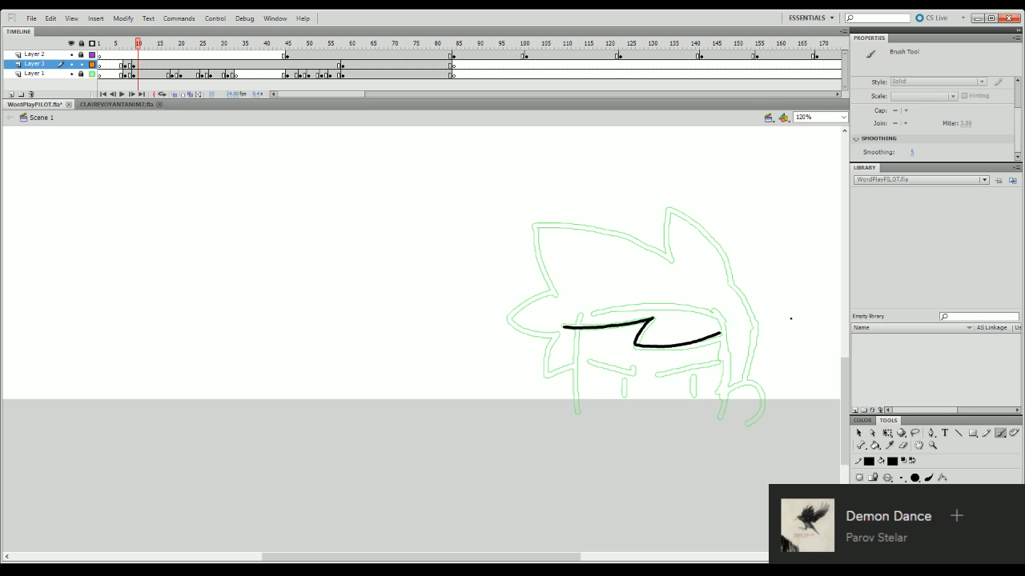
- Ink the small notch at the fringe's back end and the sideburn line below it, and trim the fringe line with the eraser
click(903, 445)
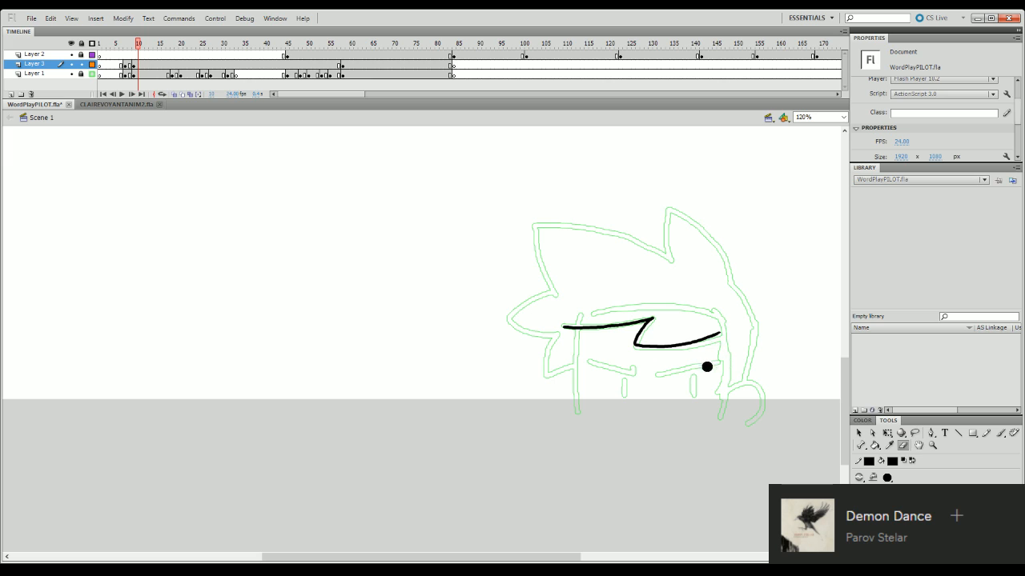
key(b)
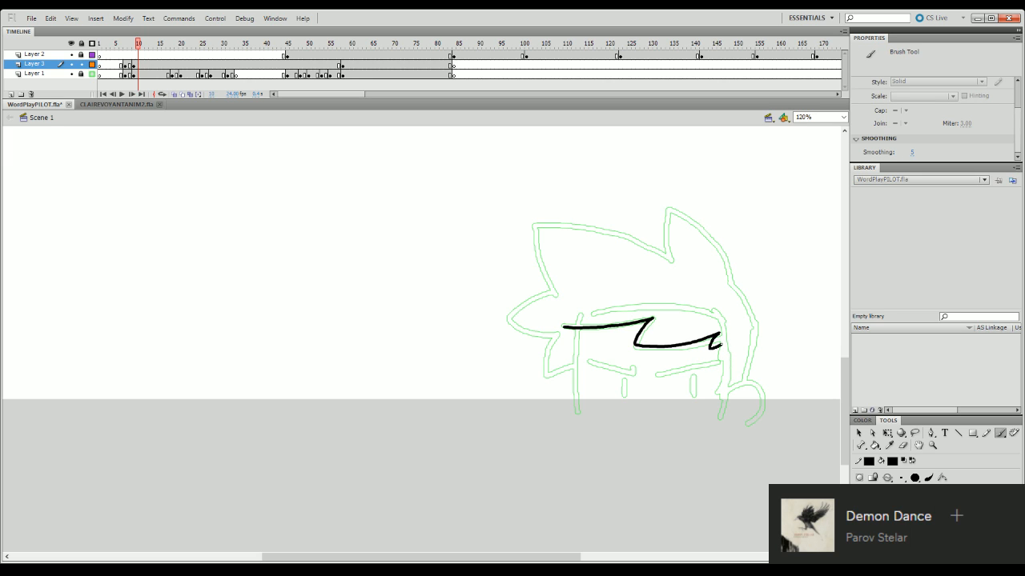
mouse_move(709, 335)
mouse_down()
mouse_move(712, 348)
mouse_move(728, 343)
mouse_up()
drag(726, 345, 706, 409)
key(ctrl+z)
drag(726, 344, 713, 423)
key(ctrl+z)
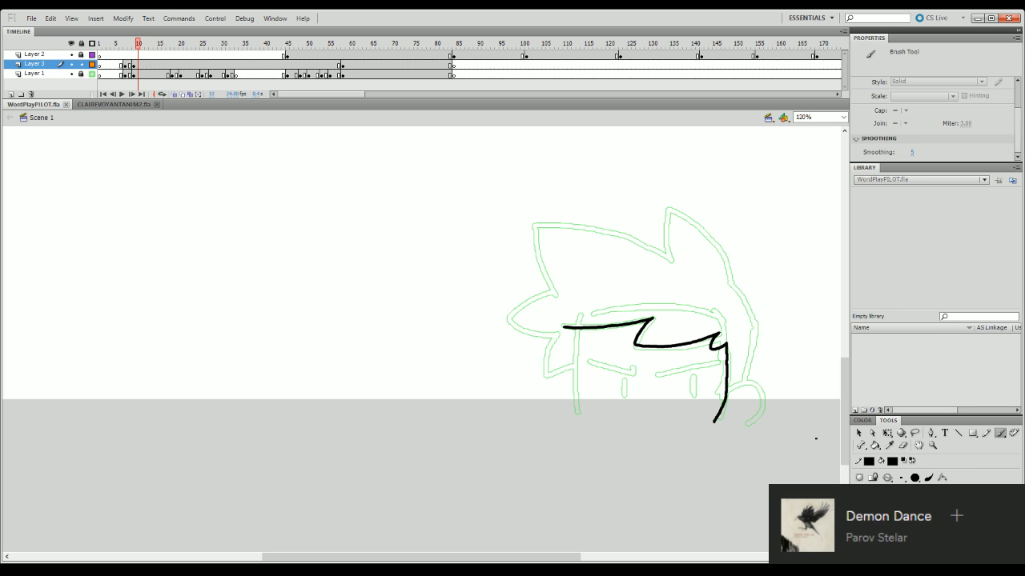
click(902, 445)
drag(620, 316, 629, 315)
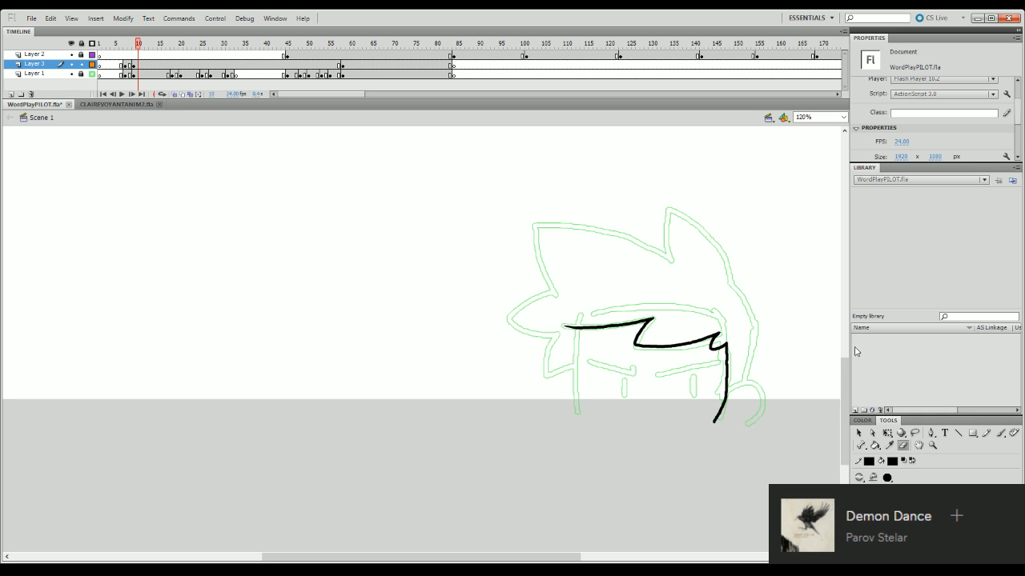
- Ink the rounded ear outline beside the sideburn
scroll(809, 310, down, 3)
key(b)
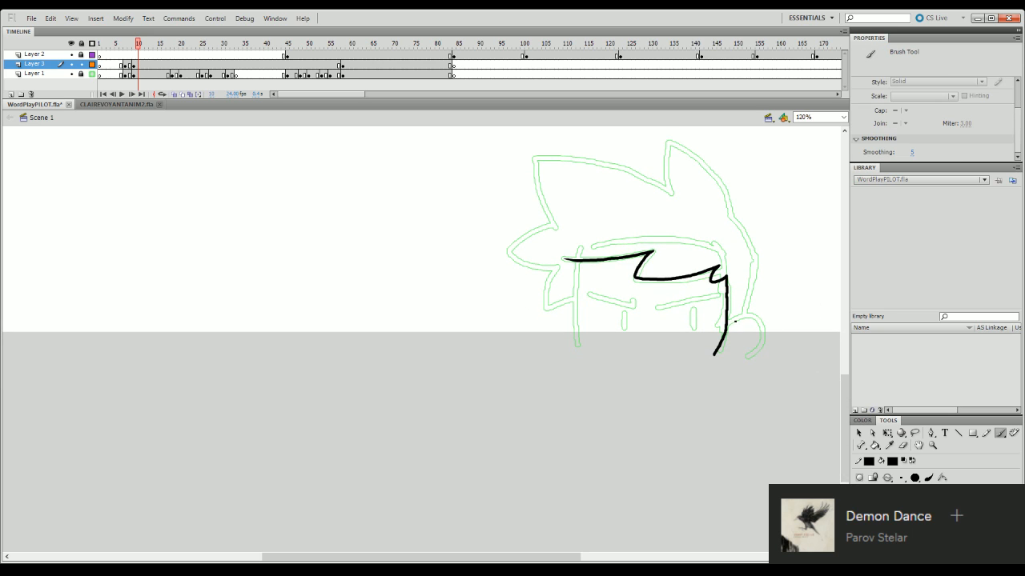
mouse_move(735, 320)
mouse_down()
mouse_move(733, 350)
mouse_move(751, 317)
mouse_move(763, 324)
mouse_move(735, 369)
mouse_up()
- Ink the curved back-of-head line between the ear and the base of the tall spike, and close the sideburn against the ear
mouse_move(746, 314)
mouse_down()
mouse_move(754, 258)
mouse_move(731, 216)
mouse_up()
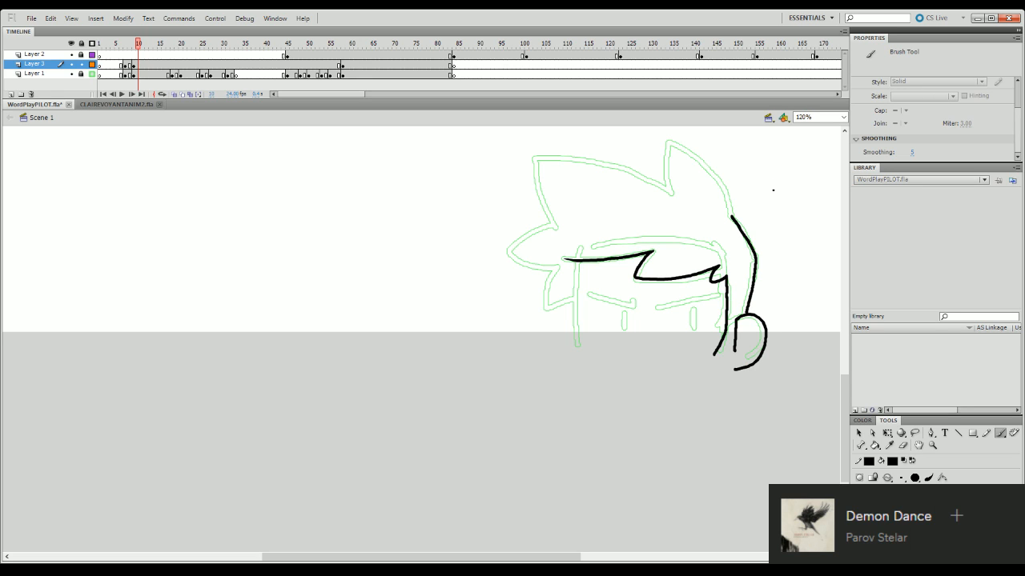
key(ctrl+z)
mouse_move(730, 214)
mouse_down()
mouse_move(756, 258)
mouse_move(746, 311)
mouse_up()
key(ctrl+z)
drag(755, 256, 744, 314)
key(ctrl+z)
drag(755, 257, 746, 313)
mouse_move(734, 347)
mouse_down()
mouse_move(725, 361)
mouse_move(714, 356)
mouse_move(735, 350)
mouse_up()
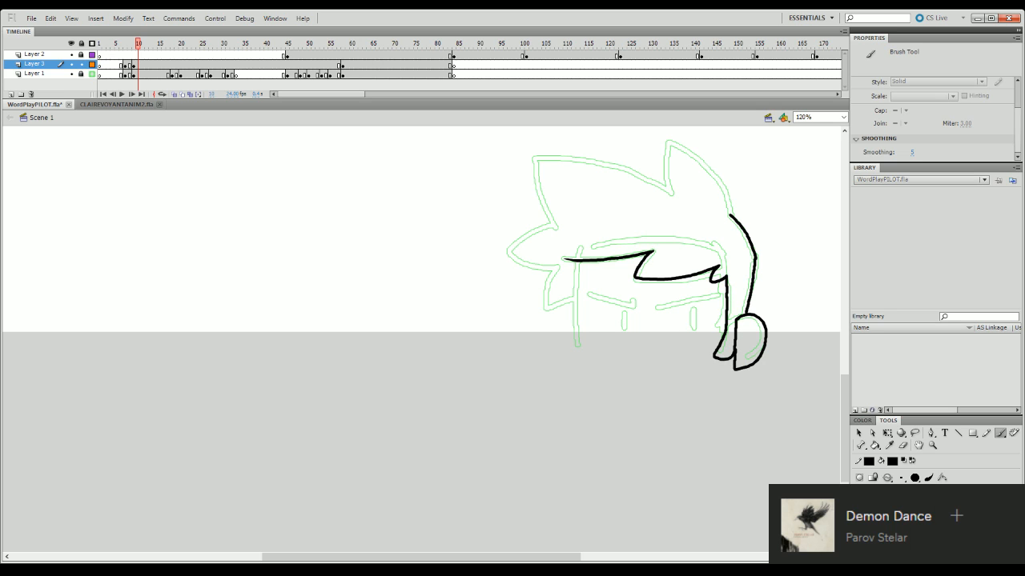
- Ink the half-round outline of the eye nearest the sideburn and undo the trial pupil strokes
mouse_move(659, 301)
mouse_down()
mouse_move(716, 294)
mouse_move(708, 329)
mouse_move(708, 305)
mouse_move(676, 307)
mouse_move(709, 303)
mouse_move(710, 324)
mouse_move(677, 338)
mouse_move(661, 309)
mouse_move(694, 326)
mouse_move(696, 301)
mouse_up()
key(ctrl+z)
key(ctrl+z)
key(ctrl+z)
key(ctrl+z)
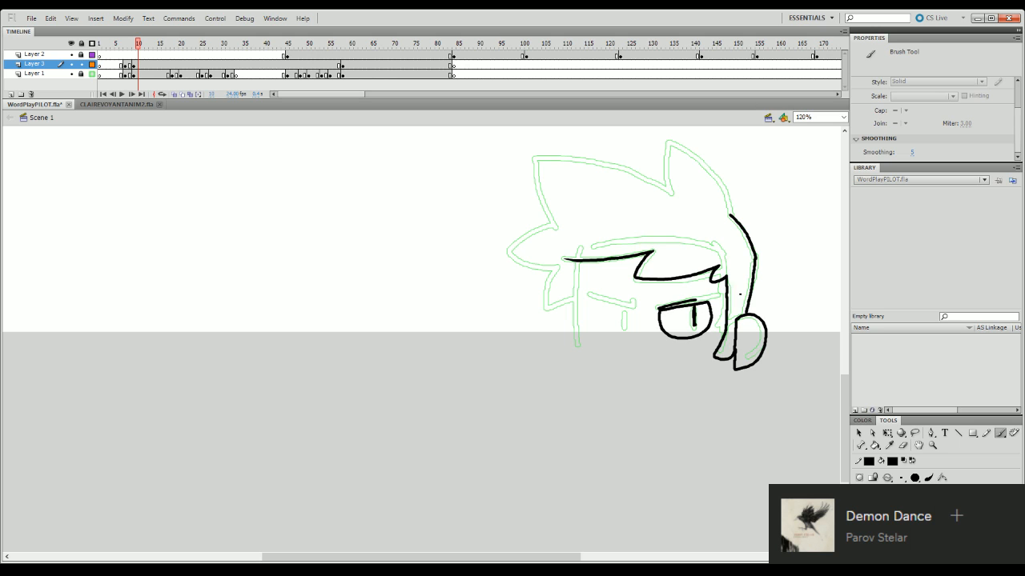
key(ctrl+z)
key(ctrl+z)
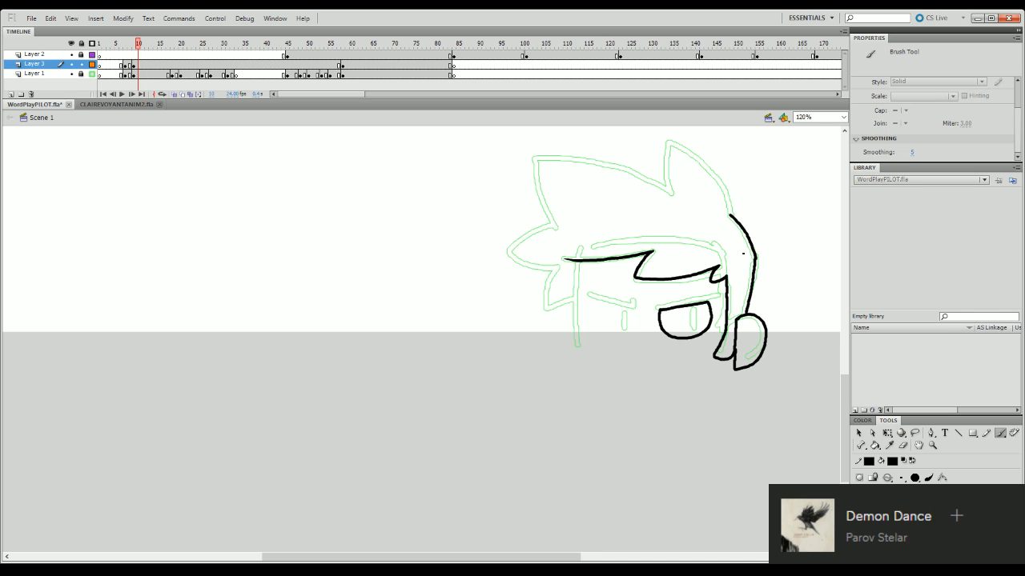
- Erase the flat upper lid of the eye near the sideburn and re-ink it as a line slanting up toward the ear side
click(903, 445)
mouse_move(658, 308)
mouse_down()
mouse_move(711, 304)
mouse_move(662, 325)
mouse_move(711, 304)
mouse_up()
key(b)
key(ctrl+z)
key(ctrl+z)
key(ctrl+z)
key(ctrl+z)
mouse_move(664, 313)
mouse_down()
mouse_move(673, 323)
mouse_move(679, 309)
mouse_move(717, 301)
mouse_up()
key(ctrl+z)
key(ctrl+z)
key(ctrl+z)
key(ctrl+z)
key(ctrl+z)
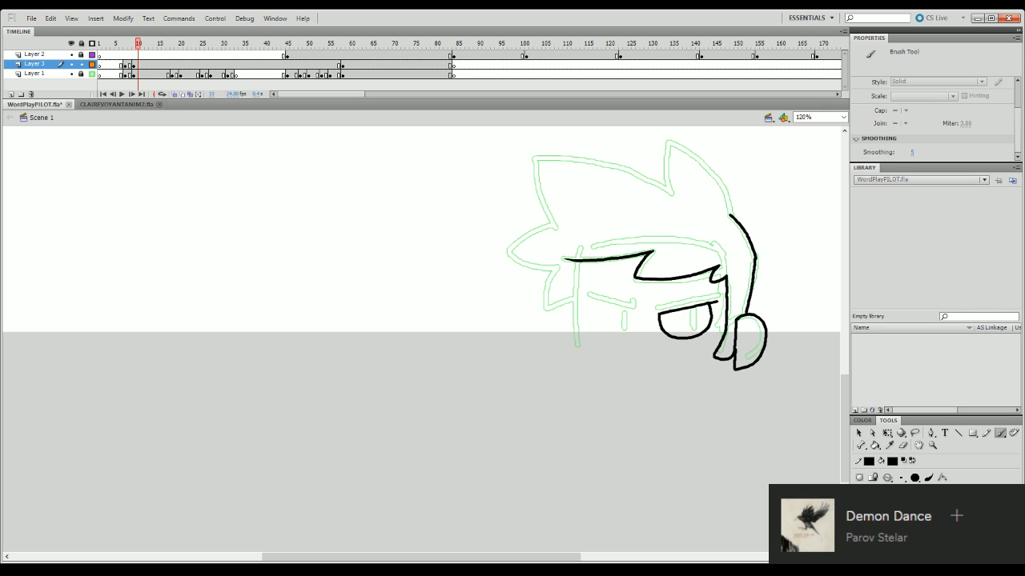
- Trim the overshooting end of the slanted upper lid at the eye's outer corner
key(q)
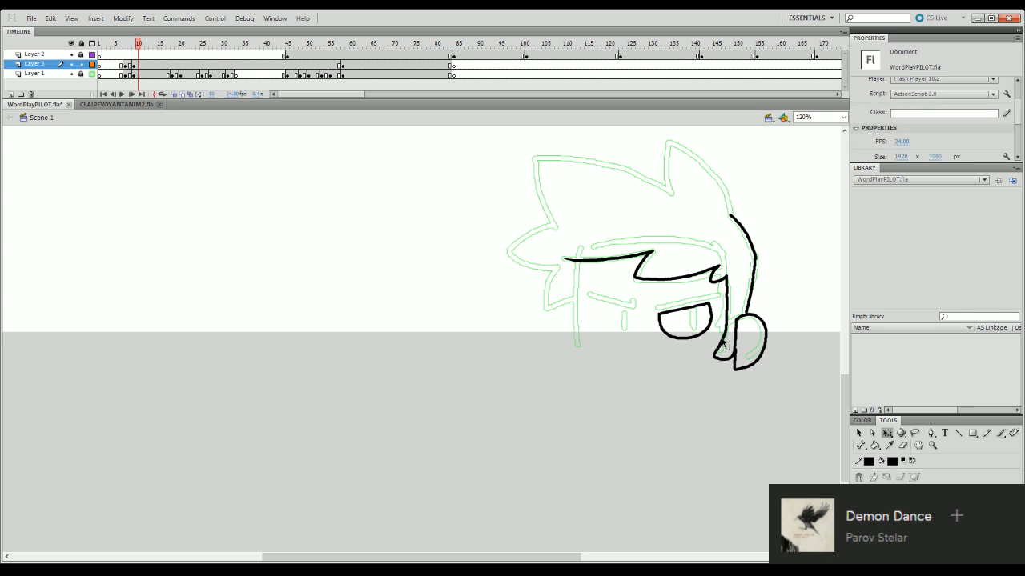
click(711, 314)
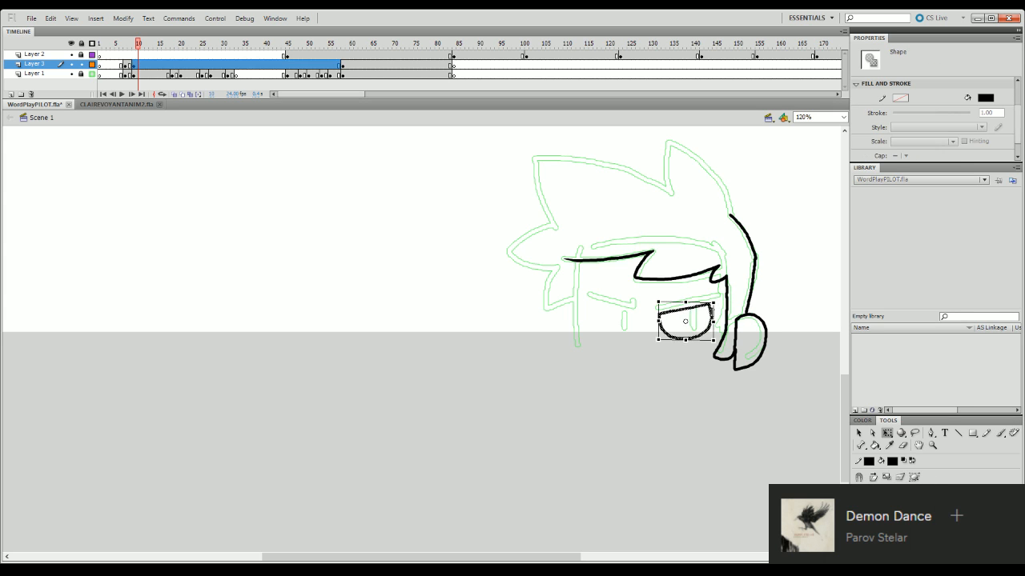
click(688, 356)
click(903, 445)
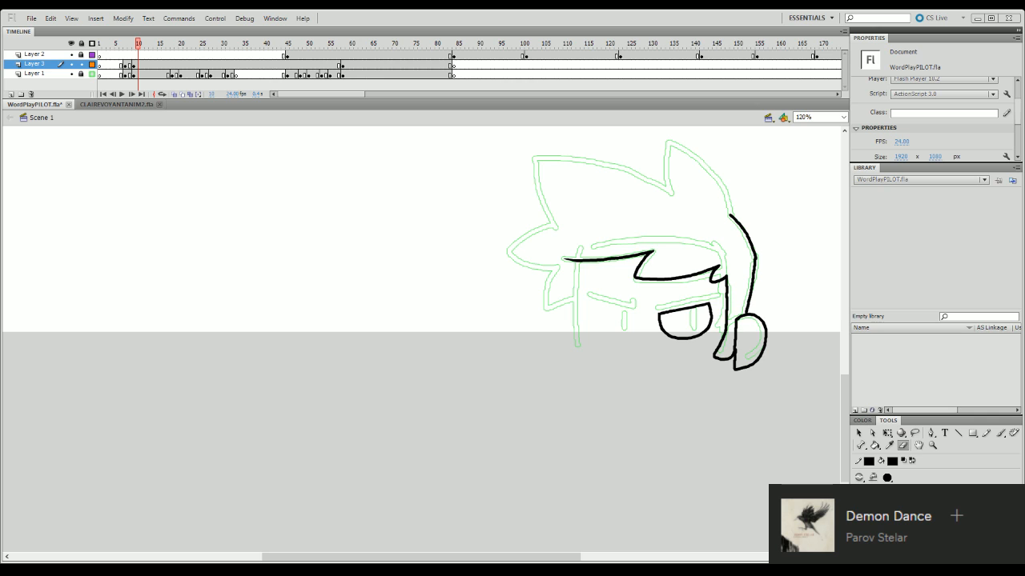
- Try to ink the tall rear hair spike from its front notch over the tip down to the back-of-head line
drag(846, 385, 851, 355)
key(b)
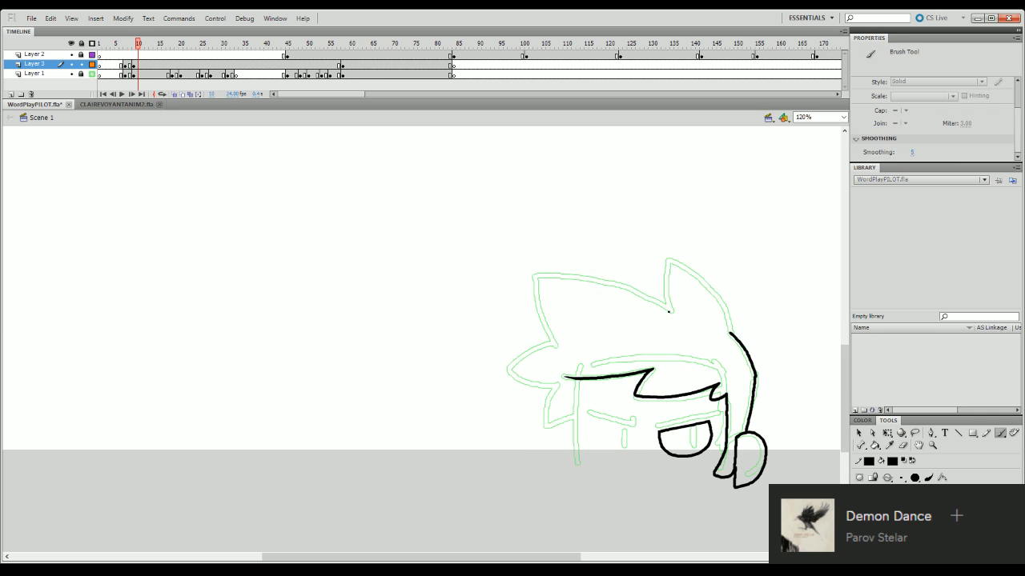
mouse_move(665, 285)
mouse_down()
mouse_move(669, 312)
mouse_move(671, 267)
mouse_up()
key(ctrl+z)
drag(671, 310, 670, 261)
key(ctrl+z)
mouse_move(670, 310)
mouse_down()
mouse_move(673, 263)
mouse_move(722, 304)
mouse_move(732, 334)
mouse_up()
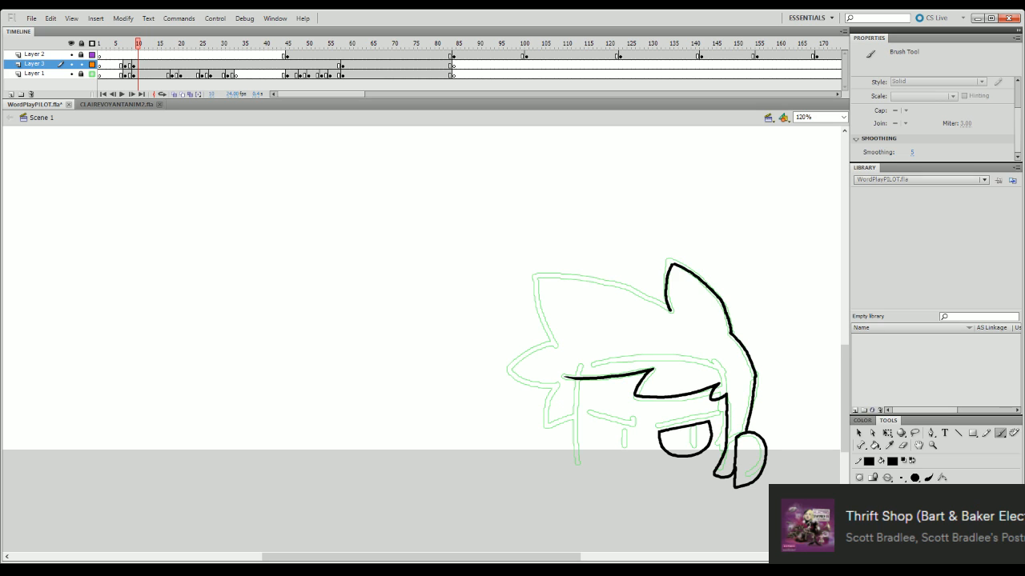
- Try trimming the tall spike's rear edge where it meets the back-of-head line, and undo the spike outline
click(903, 445)
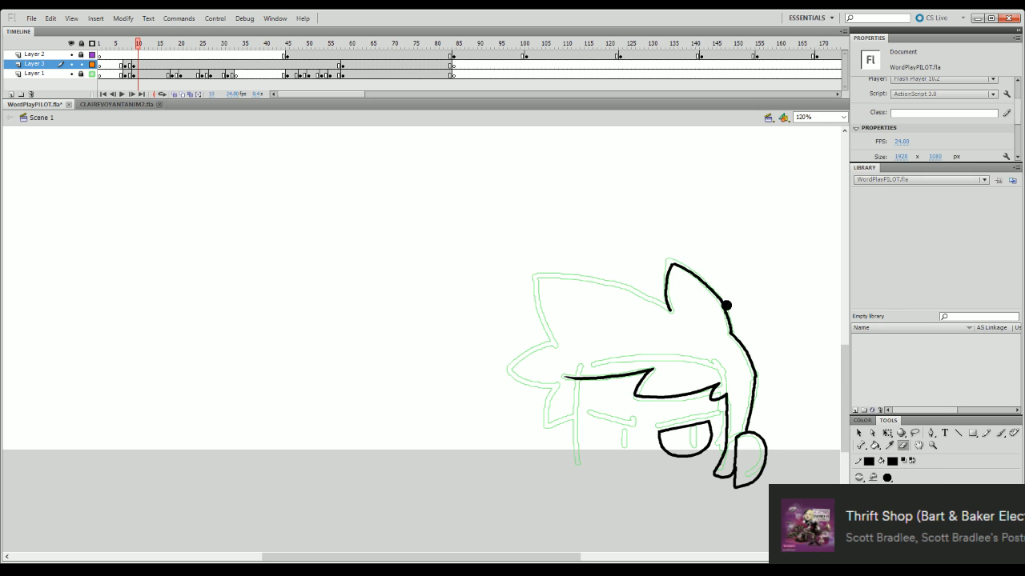
drag(726, 305, 729, 335)
key(b)
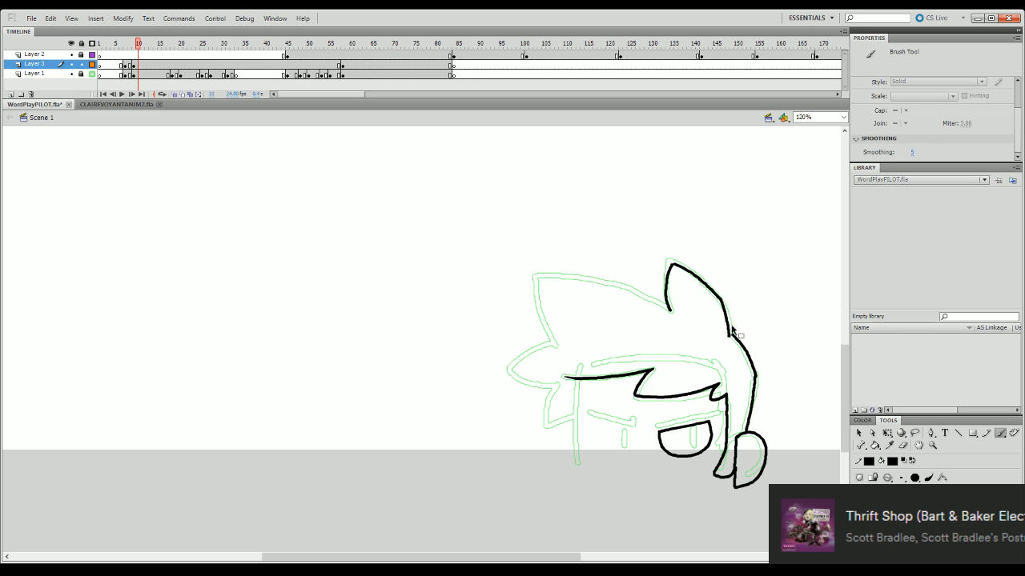
key(q)
key(ctrl+z)
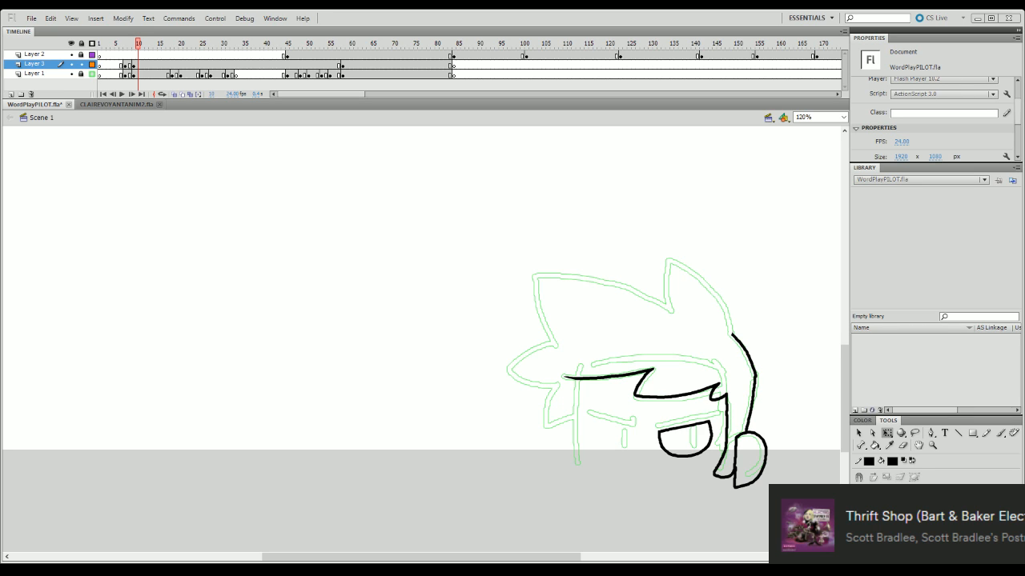
- Ink the front edge of the tall rear hair spike from its notch up to the tip with the Brush
scroll(845, 409, down, 3)
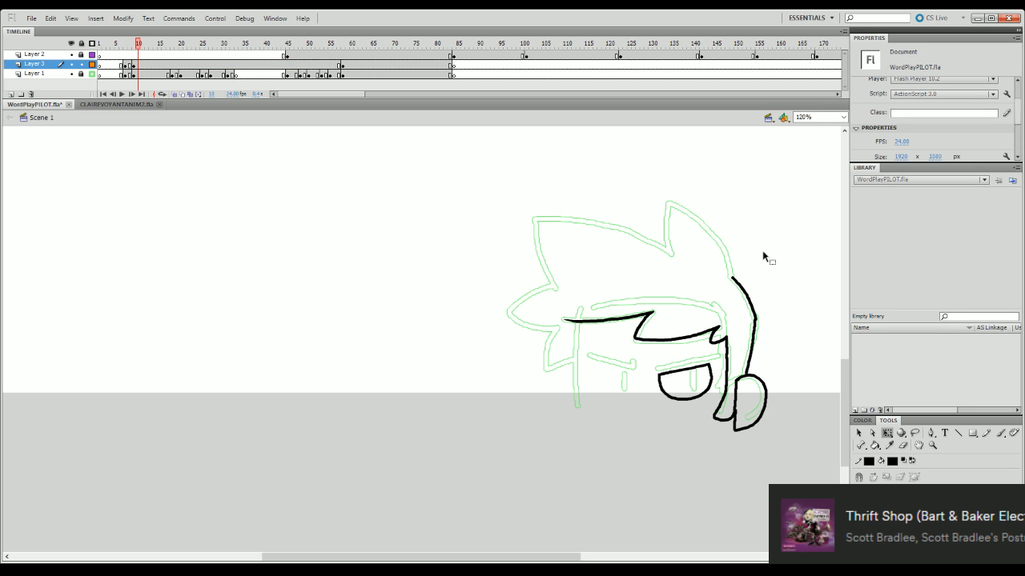
key(b)
drag(672, 257, 670, 205)
key(ctrl+z)
mouse_move(668, 251)
mouse_down()
mouse_move(668, 208)
mouse_move(717, 237)
mouse_up()
key(ctrl+z)
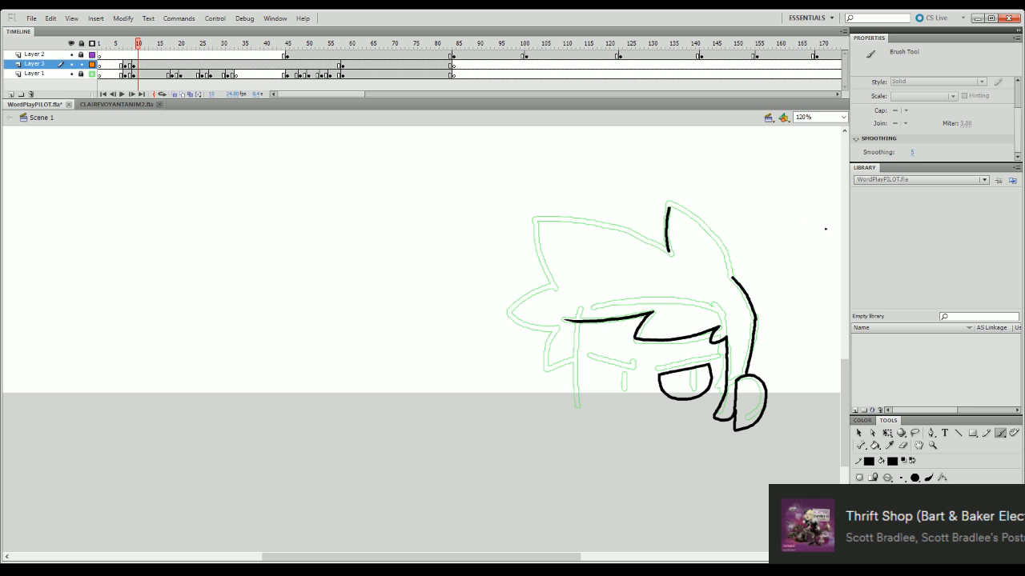
- Check the finished inked character at frame 60 as a reference and return to frame 12
click(351, 47)
drag(845, 401, 855, 380)
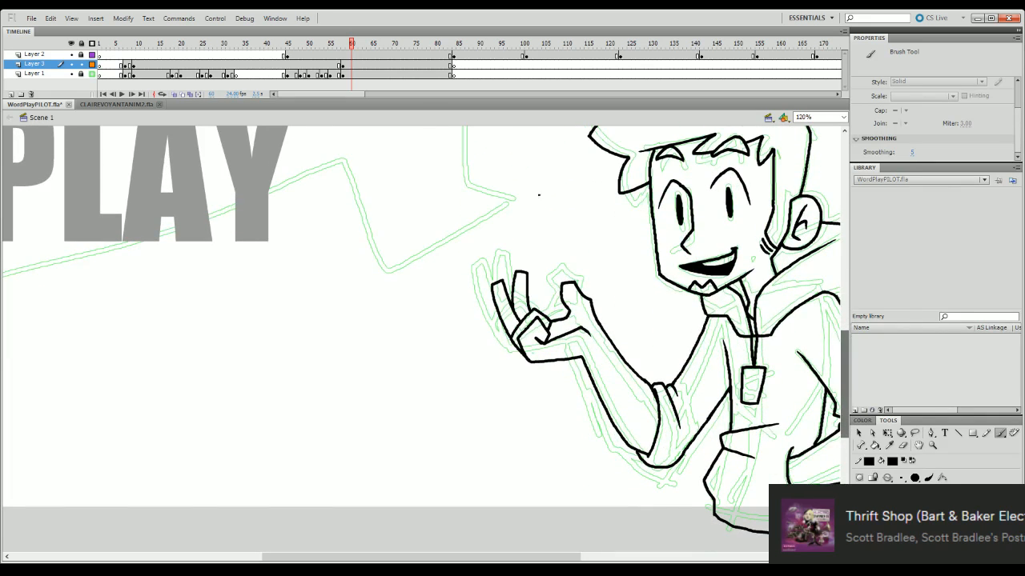
mouse_move(351, 44)
mouse_down()
mouse_move(297, 414)
mouse_move(345, 405)
mouse_move(138, 443)
mouse_move(110, 462)
mouse_move(151, 447)
mouse_move(114, 460)
mouse_move(144, 445)
mouse_move(146, 430)
mouse_up()
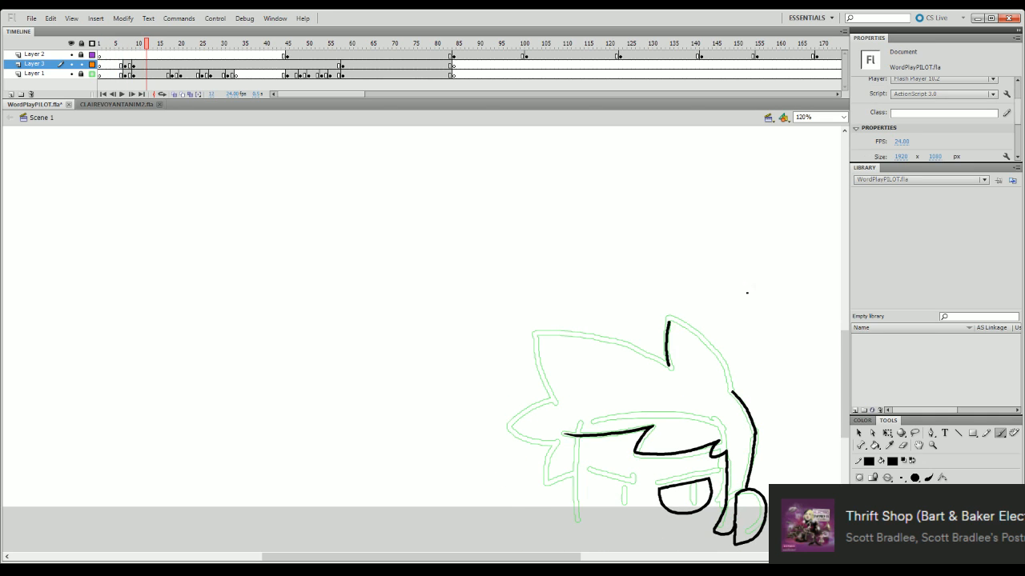
- Ink the tall spike's rear edge from the tip down to the back-of-head line and adjust the outline's fit
mouse_move(670, 322)
mouse_down()
mouse_move(711, 349)
mouse_move(732, 391)
mouse_up()
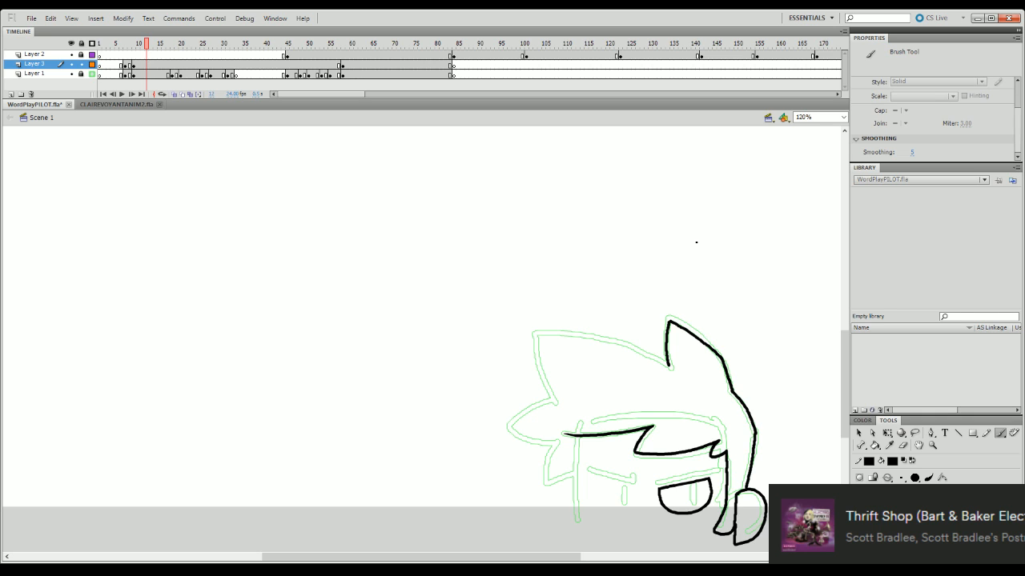
key(ctrl+z)
mouse_move(670, 321)
mouse_down()
mouse_move(706, 347)
mouse_move(677, 324)
mouse_move(714, 348)
mouse_move(732, 391)
mouse_up()
key(ctrl+z)
key(q)
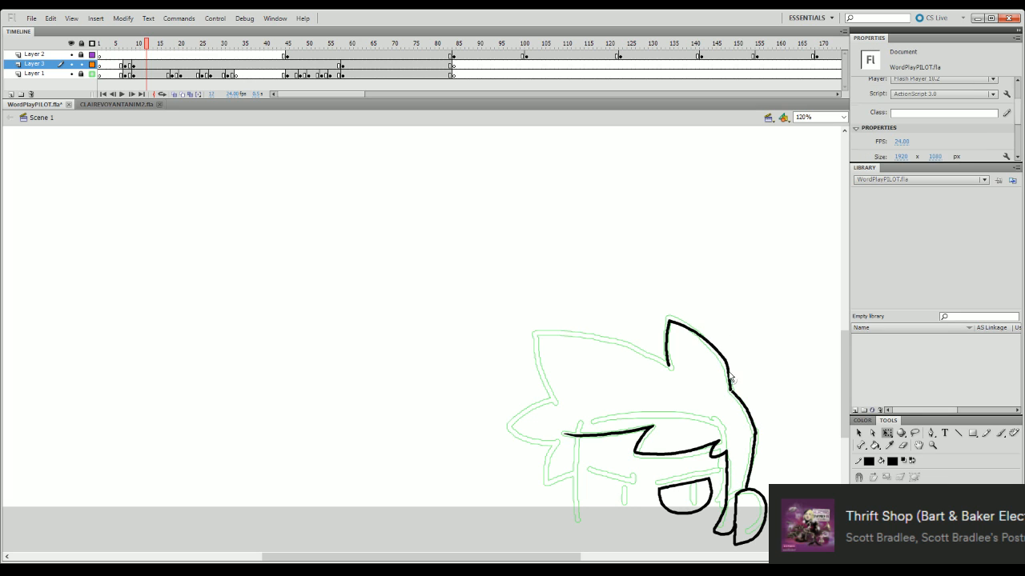
click(730, 376)
click(759, 361)
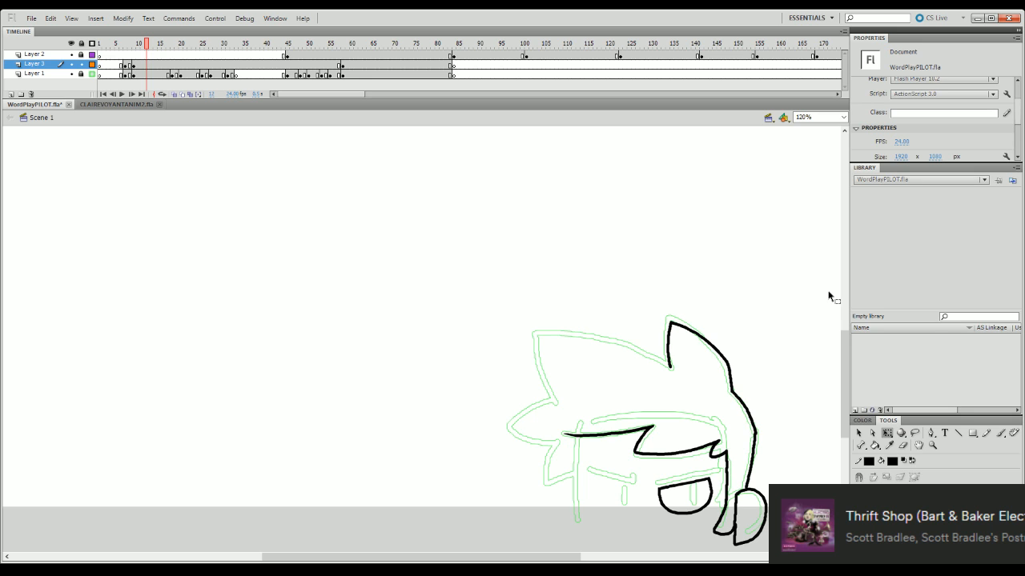
- Try to ink the hair's top edge in one curve from the front spike's tip to the tall spike's notch
key(b)
drag(531, 336, 666, 369)
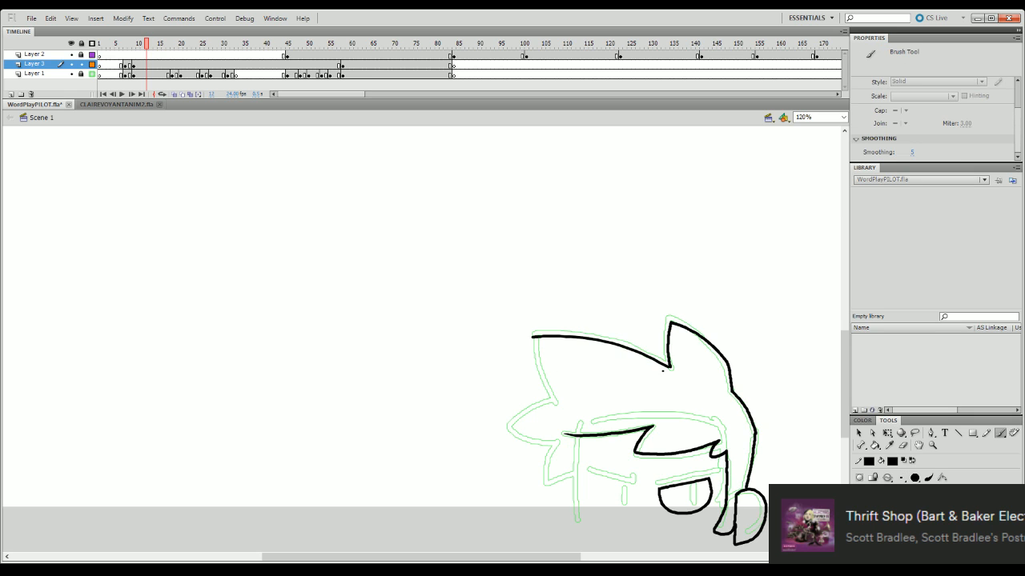
key(ctrl+z)
drag(533, 335, 648, 354)
key(ctrl+z)
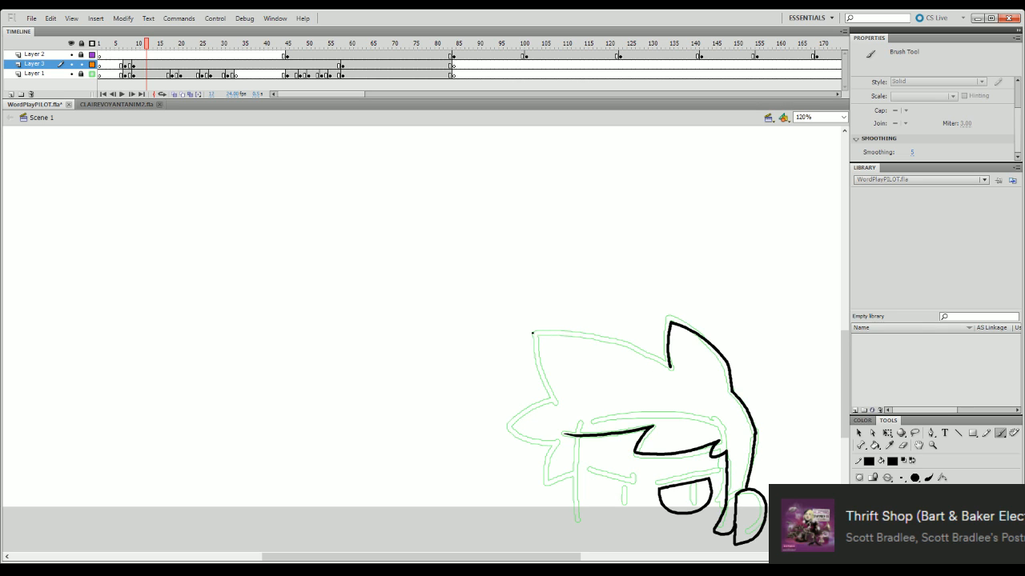
mouse_move(535, 333)
mouse_down()
mouse_move(597, 338)
mouse_move(698, 374)
mouse_up()
key(ctrl+z)
drag(534, 332, 659, 362)
key(ctrl+z)
drag(532, 333, 688, 374)
key(ctrl+z)
- Try to ink the whole front hair spike from its lower notch over the tip to the tall spike, and delete it
drag(847, 377, 846, 393)
drag(552, 337, 536, 269)
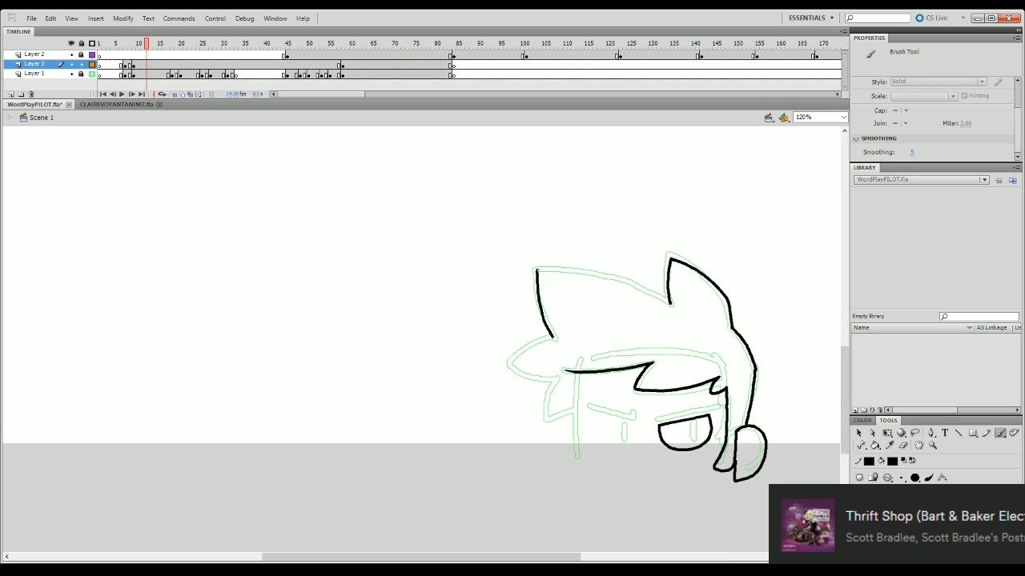
key(ctrl+z)
mouse_move(553, 336)
mouse_down()
mouse_move(535, 268)
mouse_move(605, 268)
mouse_move(670, 298)
mouse_up()
key(ctrl+z)
key(q)
click(663, 301)
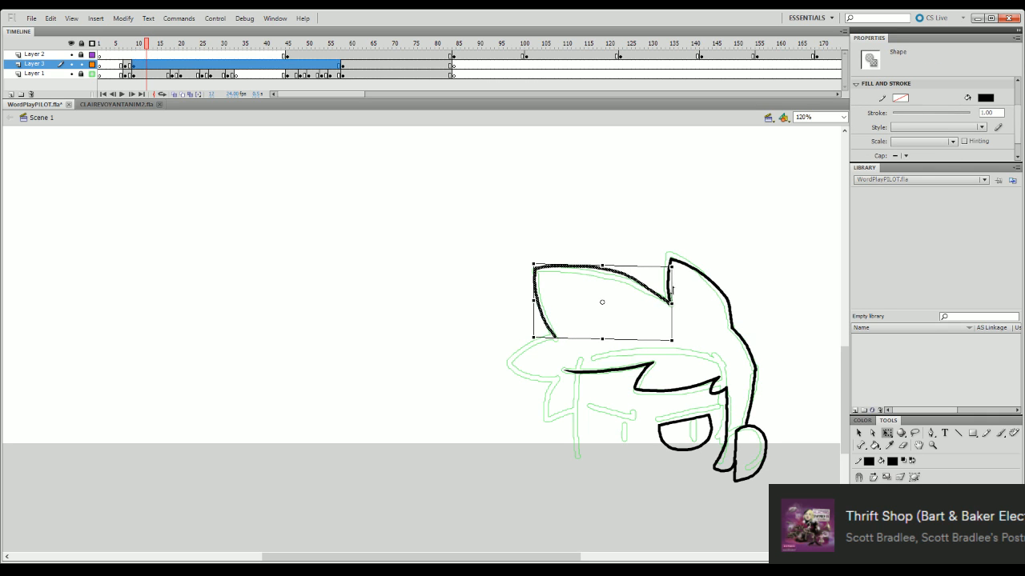
click(706, 298)
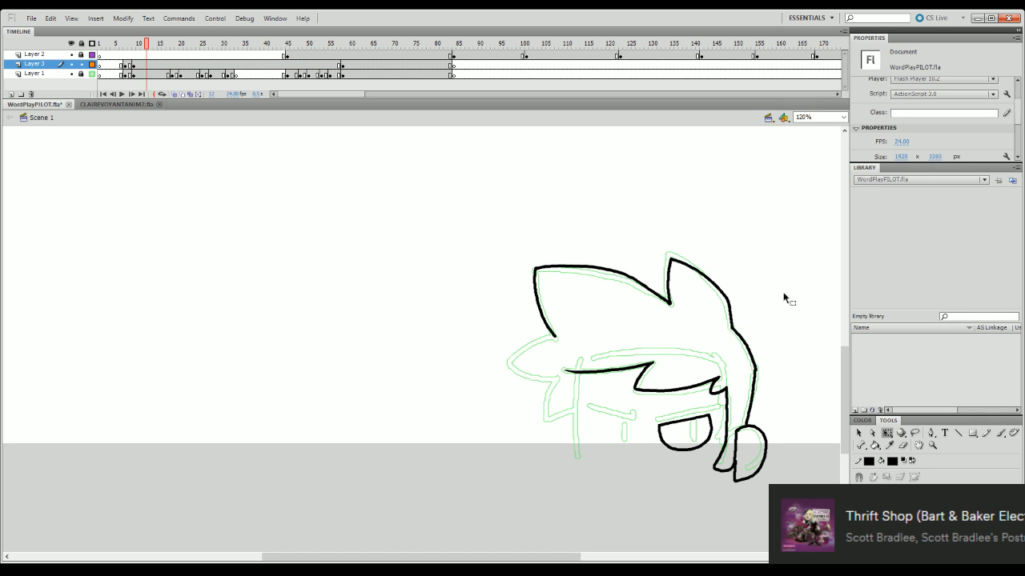
key(ctrl+z)
key(ctrl+z)
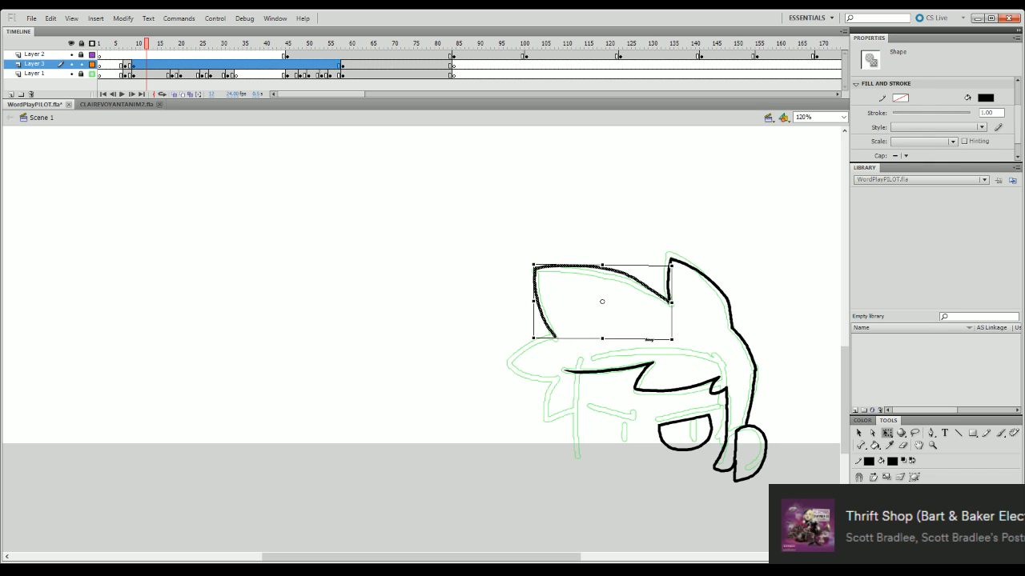
key(Delete)
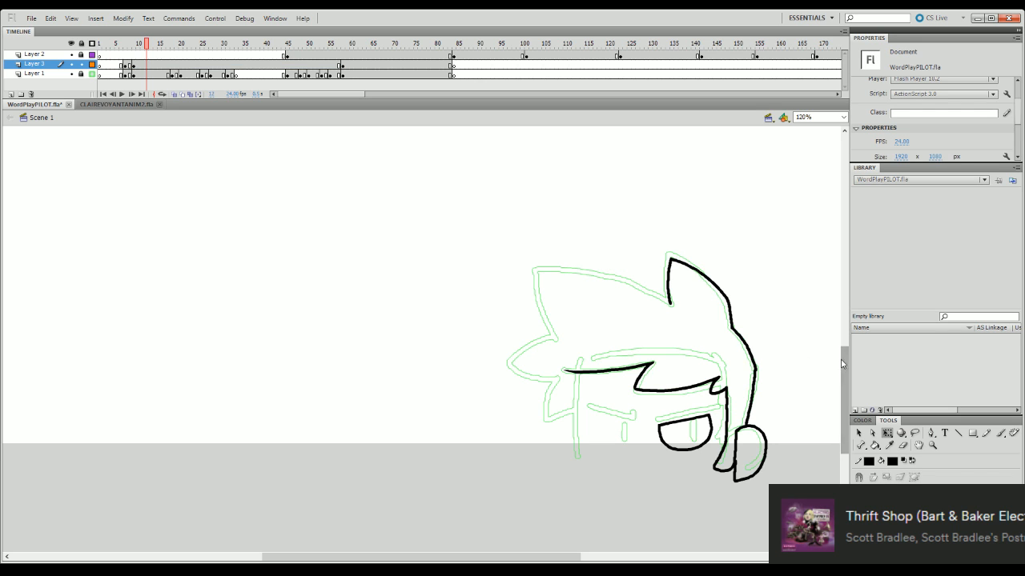
- Ink the front edge of the face as a vertical line from the fringe down past the eye level
drag(843, 365, 840, 384)
key(b)
drag(576, 282, 576, 375)
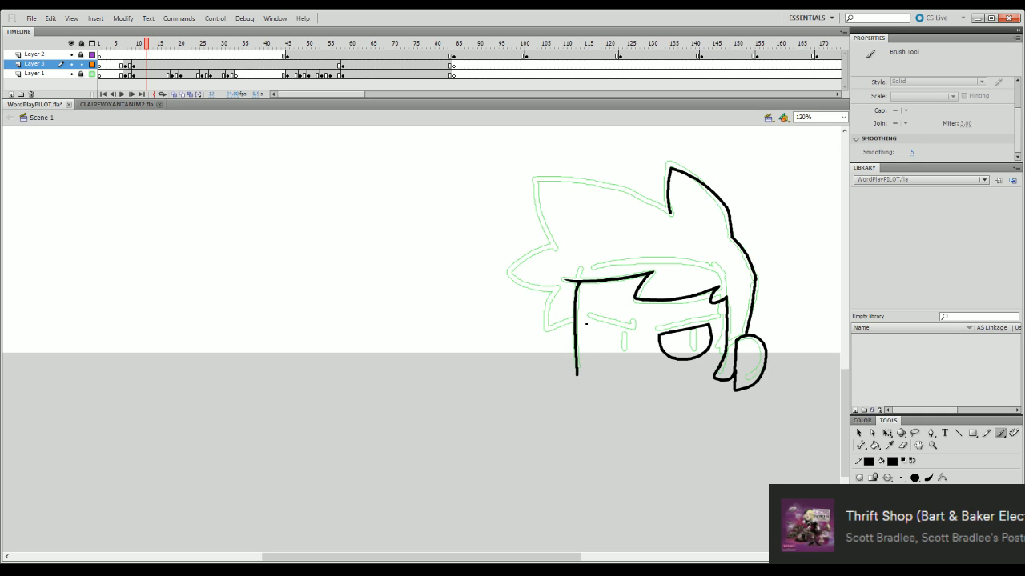
- Ink the second eye beside the face's front edge with a lid slanting down toward the nose, and adjust its position
mouse_move(586, 324)
mouse_down()
mouse_move(633, 329)
mouse_move(584, 321)
mouse_move(629, 329)
mouse_move(619, 352)
mouse_move(585, 321)
mouse_move(589, 344)
mouse_move(626, 352)
mouse_up()
key(ctrl+z)
key(ctrl+z)
key(ctrl+z)
key(ctrl+z)
key(ctrl+z)
key(ctrl+z)
mouse_move(587, 321)
mouse_down()
mouse_move(589, 347)
mouse_move(621, 354)
mouse_up()
key(ctrl+z)
key(q)
click(624, 351)
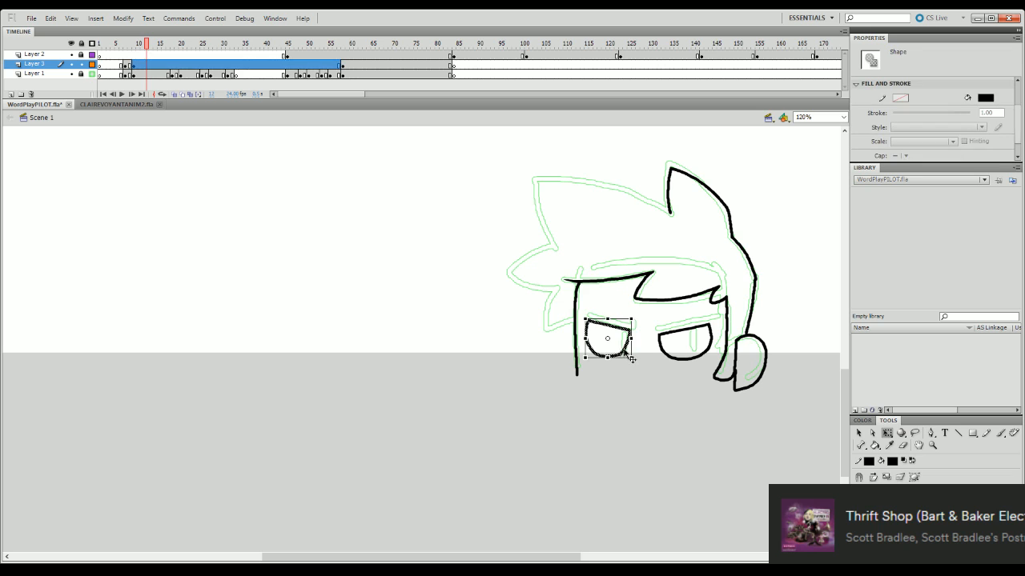
click(638, 387)
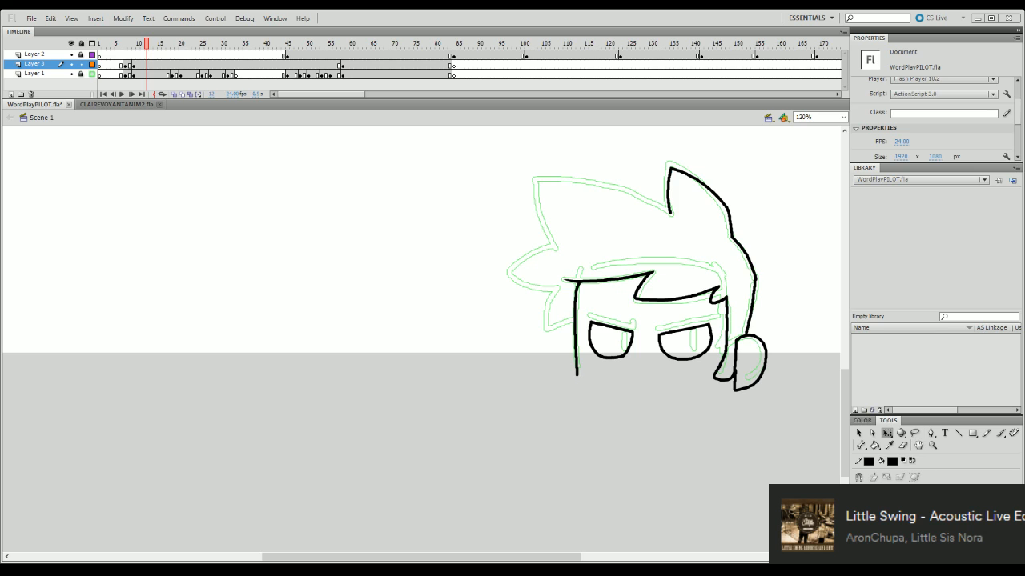
- Ink the face's bottom edge from the front face line across to the sideburn
key(b)
drag(579, 376, 714, 380)
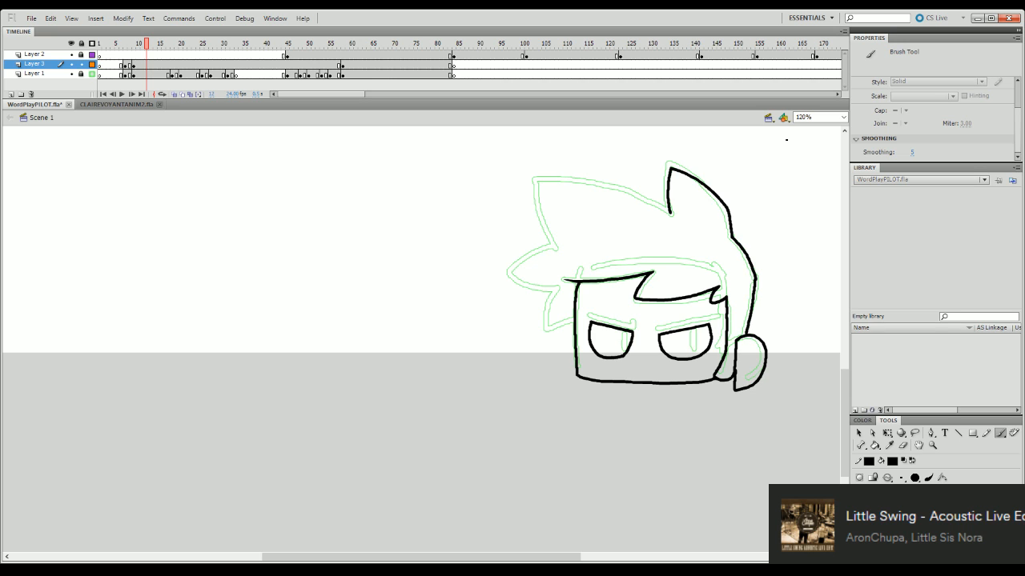
- Try to ink the front hair spike's front edge from its lower notch up to the tip
drag(551, 248, 535, 183)
key(ctrl+z)
mouse_move(550, 248)
mouse_down()
mouse_move(534, 200)
mouse_move(537, 228)
mouse_move(534, 182)
mouse_up()
key(ctrl+z)
key(ctrl+z)
mouse_move(554, 249)
mouse_down()
mouse_move(536, 219)
mouse_move(535, 179)
mouse_move(586, 183)
mouse_move(640, 198)
mouse_up()
- Try several strokes for the front spike's top edge from its tip back to the tall spike's notch
key(ctrl+z)
drag(535, 178, 663, 204)
key(ctrl+z)
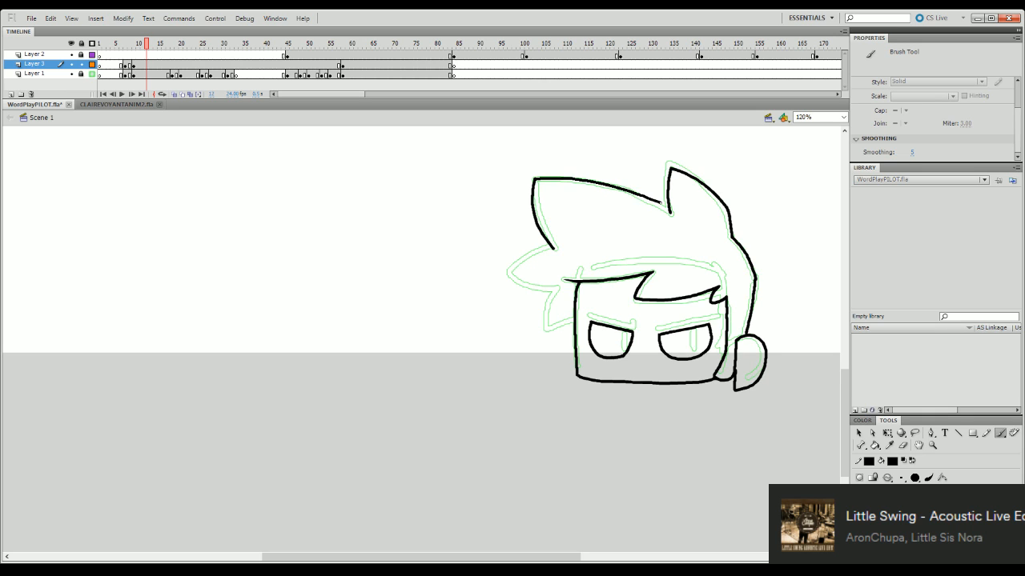
key(ctrl+z)
mouse_move(534, 178)
mouse_down()
mouse_move(612, 186)
mouse_move(669, 213)
mouse_up()
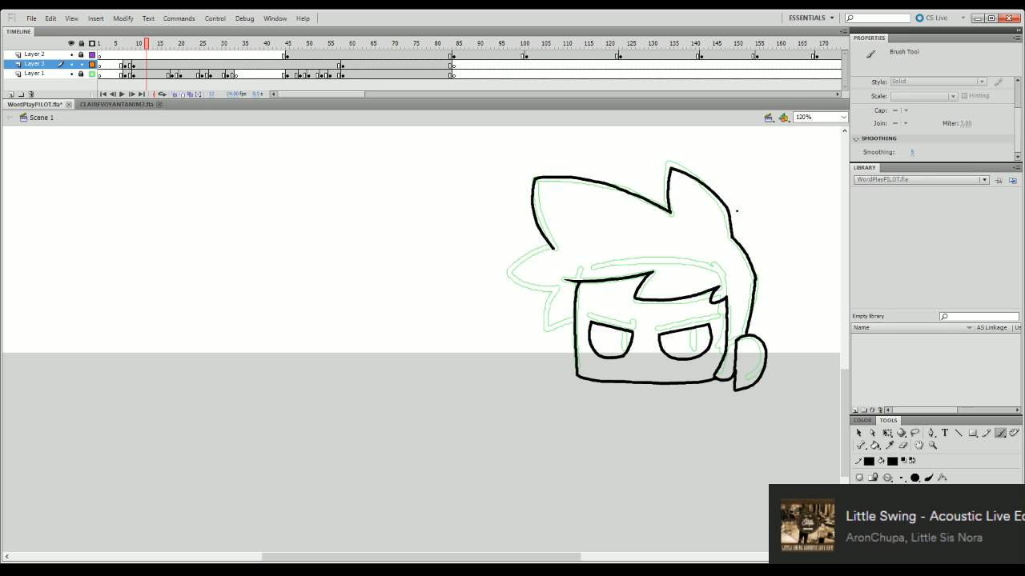
key(ctrl+z)
drag(537, 178, 613, 187)
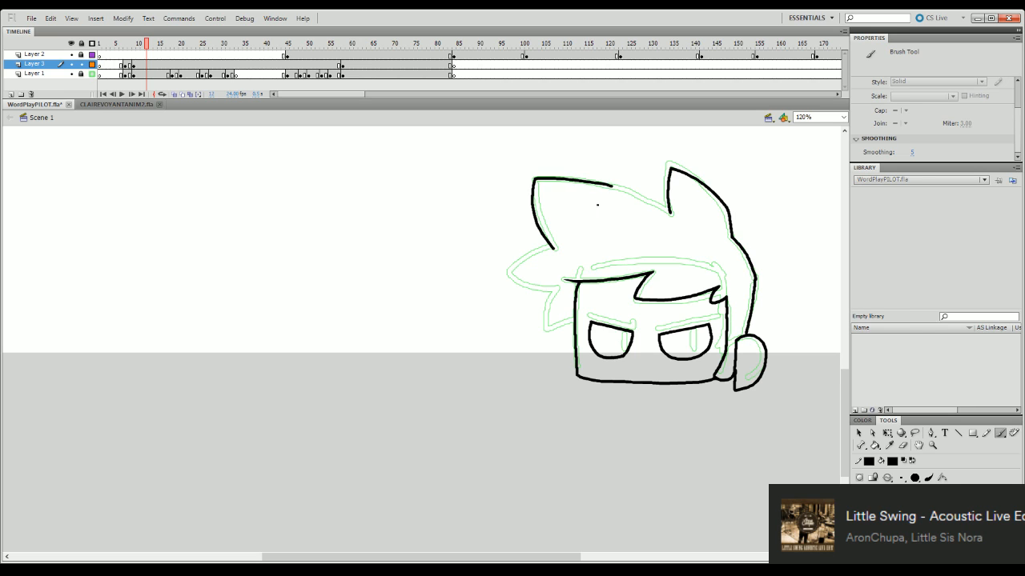
key(ctrl+z)
drag(536, 178, 626, 193)
key(ctrl+z)
mouse_move(534, 178)
mouse_down()
mouse_move(634, 189)
mouse_move(669, 213)
mouse_up()
key(ctrl+z)
mouse_move(535, 176)
mouse_down()
mouse_move(605, 183)
mouse_move(670, 213)
mouse_up()
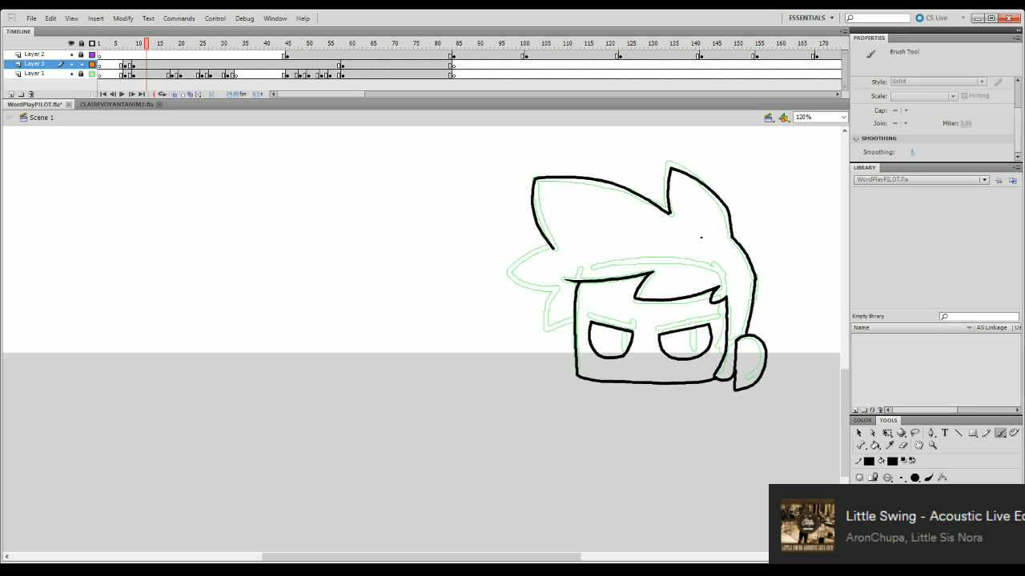
key(ctrl+z)
- Delete the stroke inked along the front edge of the front hair spike
key(q)
click(552, 247)
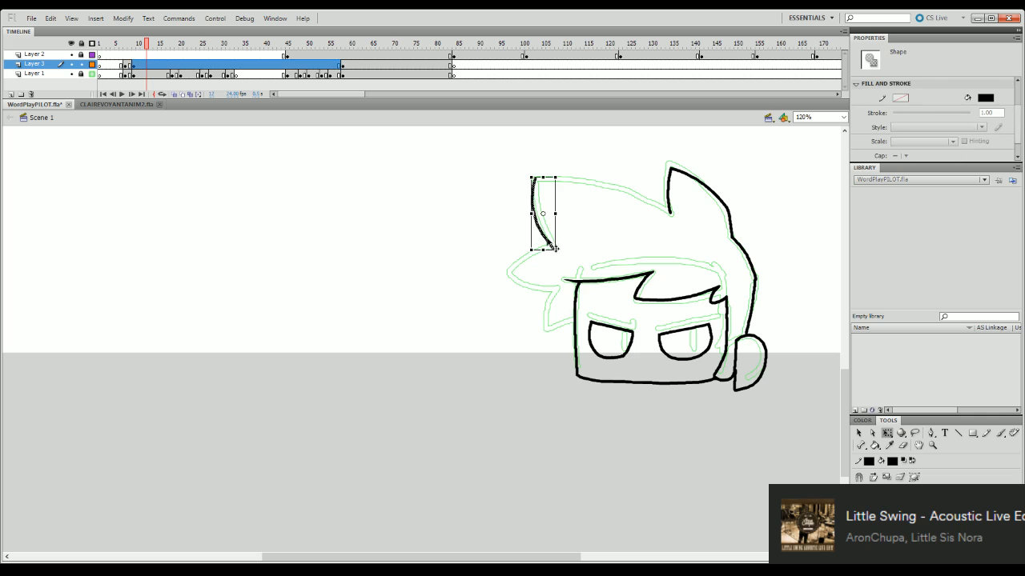
key(Delete)
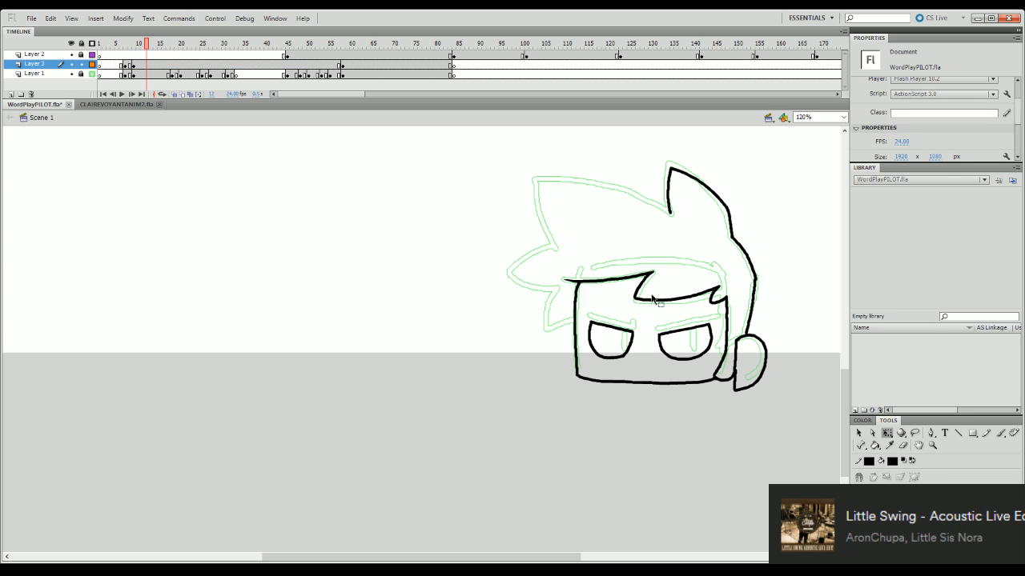
- Try to ink the front spike's top edge again, starting at the tip and ending at the tall spike's base
key(b)
mouse_move(541, 173)
mouse_down()
mouse_move(593, 178)
mouse_move(582, 176)
mouse_move(657, 210)
mouse_up()
key(ctrl+z)
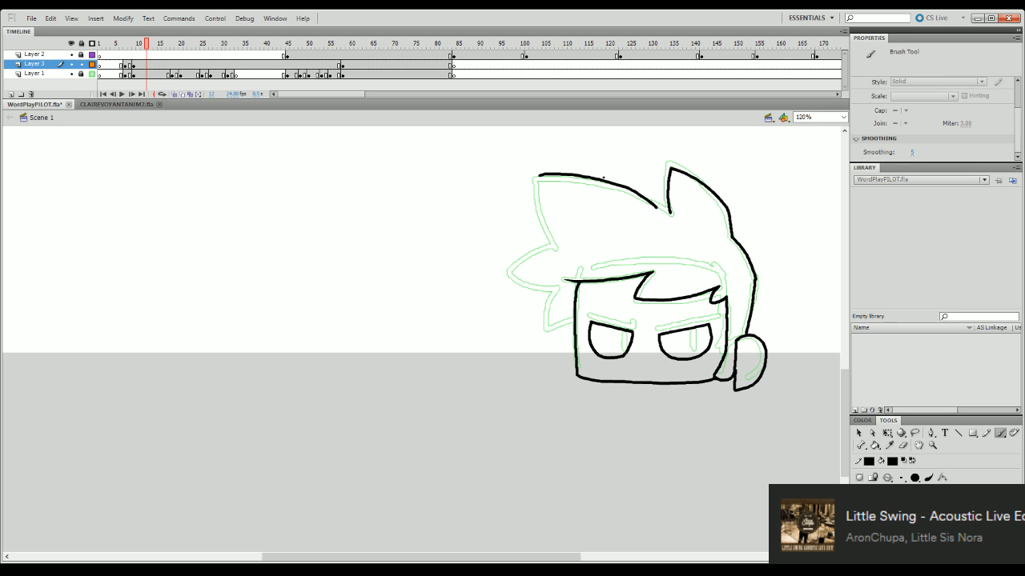
key(ctrl+z)
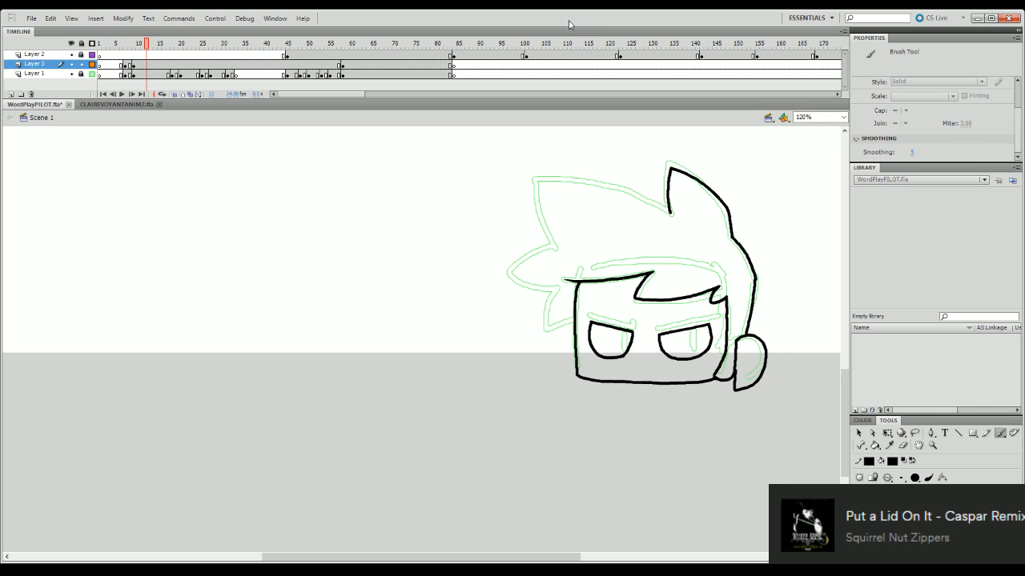
mouse_move(533, 177)
mouse_down()
mouse_move(651, 193)
mouse_move(561, 179)
mouse_move(669, 213)
mouse_up()
key(ctrl+z)
key(ctrl+z)
mouse_move(535, 179)
mouse_down()
mouse_move(641, 197)
mouse_move(669, 212)
mouse_up()
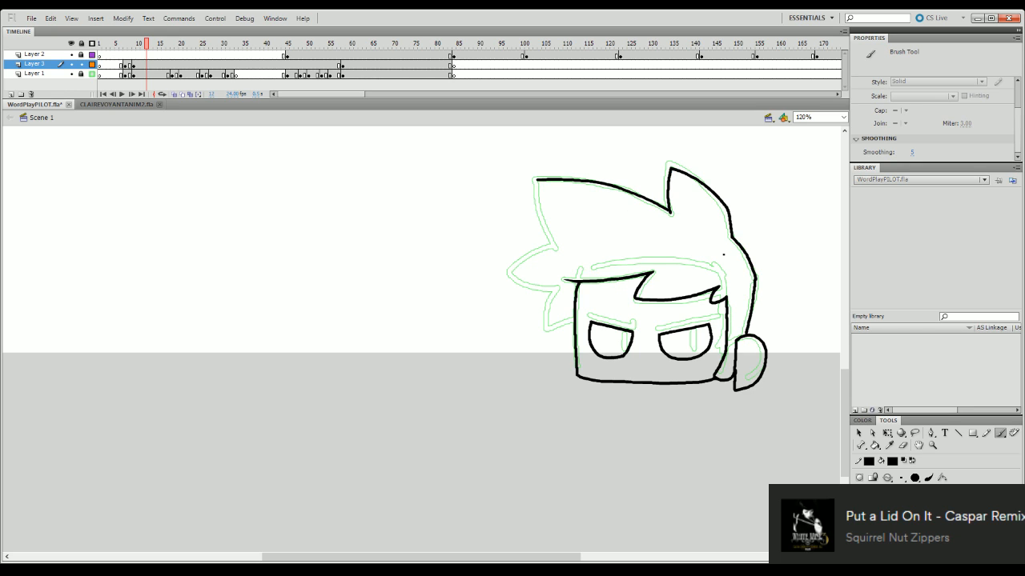
- Try to ink the front spike's front edge downward from the tip, and undo it along with the top edge
drag(536, 181, 553, 240)
key(ctrl+z)
drag(535, 182, 552, 242)
key(ctrl+z)
drag(535, 179, 556, 245)
key(ctrl+z)
key(ctrl+z)
- Ink the front spike's top edge back to the tall spike and its front edge from the tip down to the lower notch
mouse_move(538, 178)
mouse_down()
mouse_move(579, 178)
mouse_move(644, 196)
mouse_move(623, 185)
mouse_move(670, 213)
mouse_up()
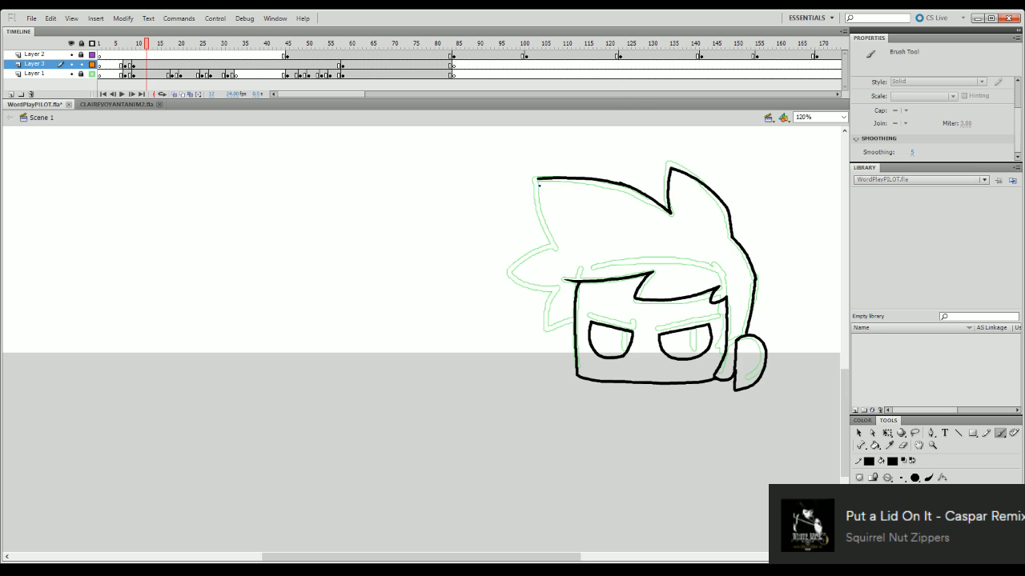
drag(537, 183, 555, 242)
key(ctrl+z)
drag(537, 181, 554, 242)
key(e)
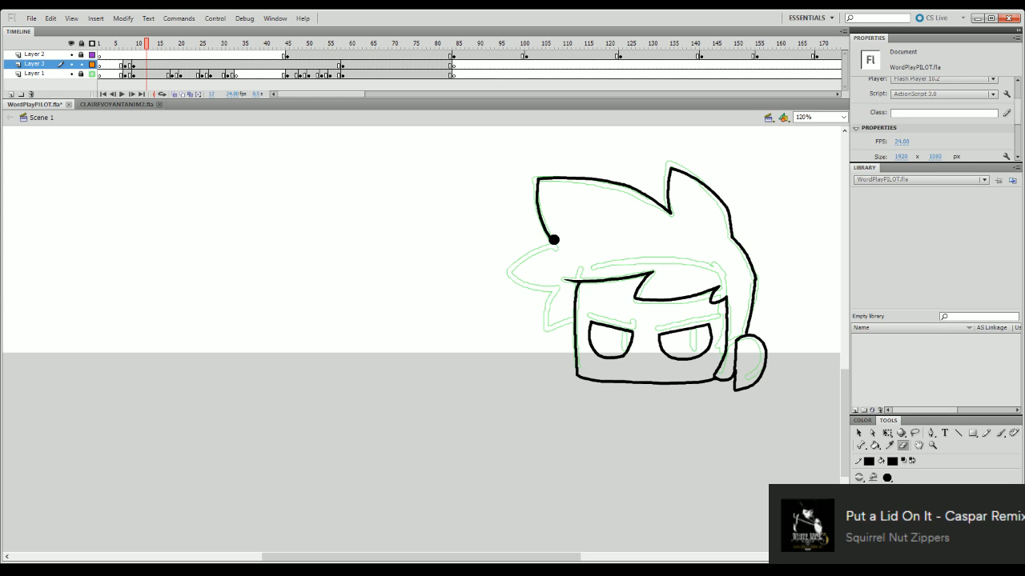
- Ink the small forward hair tuft and the lock below it, ending at the front face line
key(b)
mouse_move(554, 243)
mouse_down()
mouse_move(517, 268)
mouse_move(546, 246)
mouse_move(516, 268)
mouse_move(527, 285)
mouse_move(557, 287)
mouse_up()
key(ctrl+z)
key(ctrl+z)
mouse_move(554, 243)
mouse_down()
mouse_move(522, 258)
mouse_move(514, 277)
mouse_move(556, 290)
mouse_move(549, 328)
mouse_move(576, 324)
mouse_up()
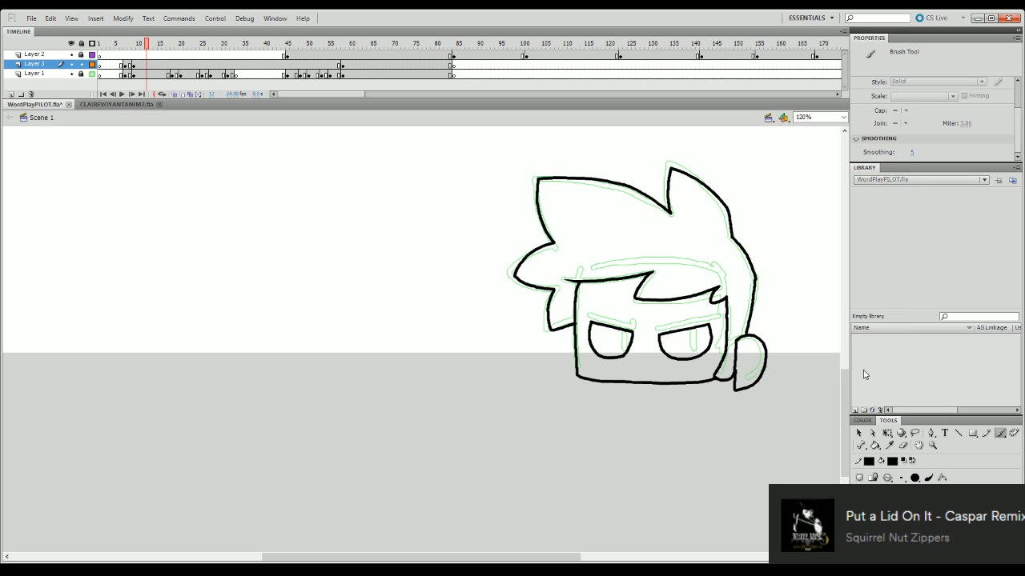
- Save the document and trim the tip of the fringe lock above the sideburn with the Eraser
click(904, 446)
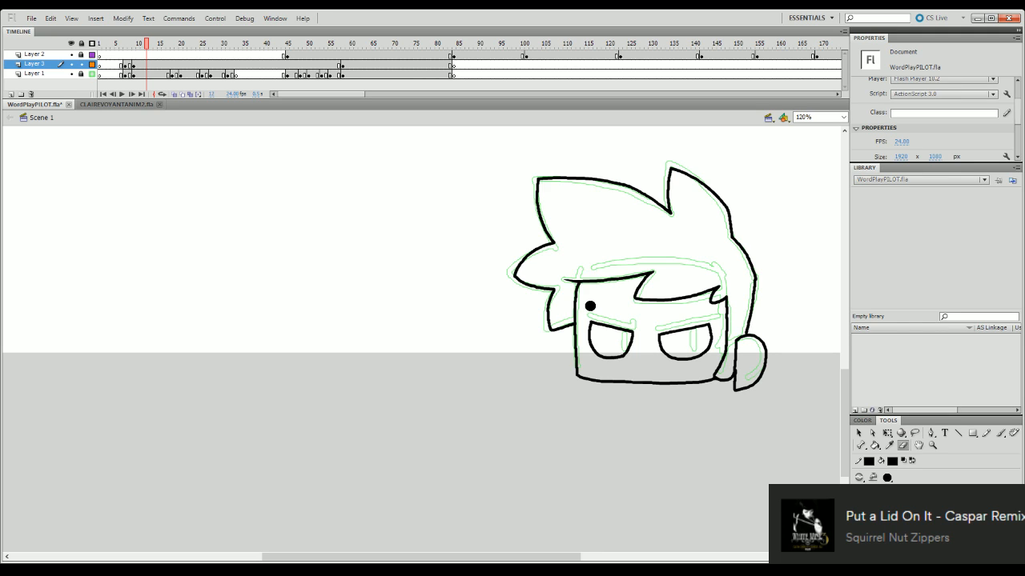
key(ctrl+s)
drag(717, 297, 718, 288)
key(ctrl+z)
click(738, 276)
key(b)
key(ctrl+z)
click(700, 207)
key(b)
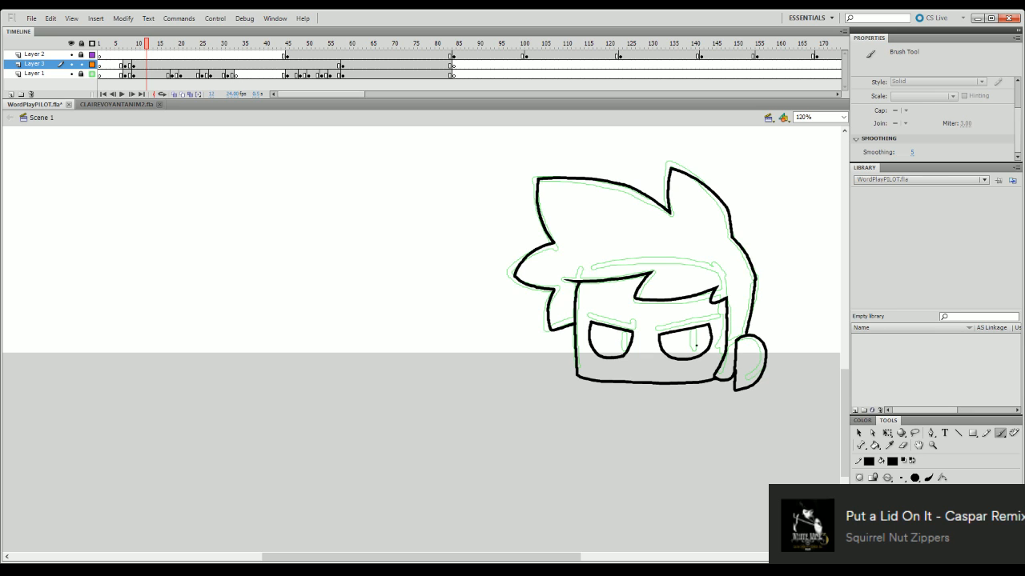
- Try to ink a narrow pupil inside the eye near the sideburn
mouse_move(692, 350)
mouse_down()
mouse_move(694, 330)
mouse_move(694, 349)
mouse_up()
key(ctrl+z)
key(ctrl+z)
key(ctrl+z)
key(ctrl+z)
drag(696, 337, 697, 337)
key(ctrl+z)
key(ctrl+z)
- Try to ink a thin eyebrow above the eye near the sideburn, and remove it
mouse_move(655, 323)
mouse_down()
mouse_move(718, 315)
mouse_move(655, 328)
mouse_up()
key(ctrl+z)
key(ctrl+z)
mouse_move(656, 326)
mouse_down()
mouse_move(711, 314)
mouse_move(679, 320)
mouse_move(712, 314)
mouse_move(694, 316)
mouse_up()
key(ctrl+z)
key(q)
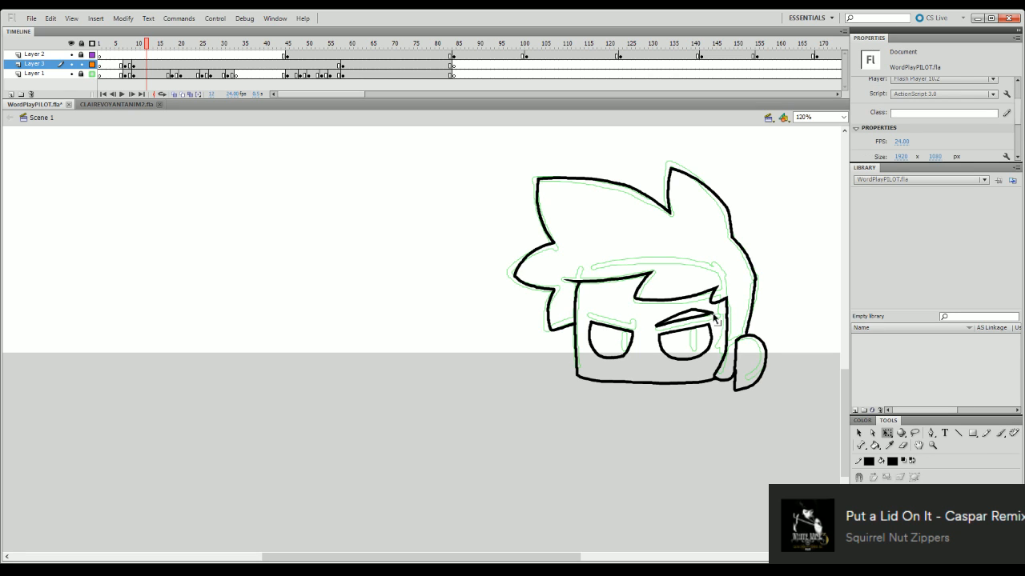
click(711, 313)
click(718, 320)
key(b)
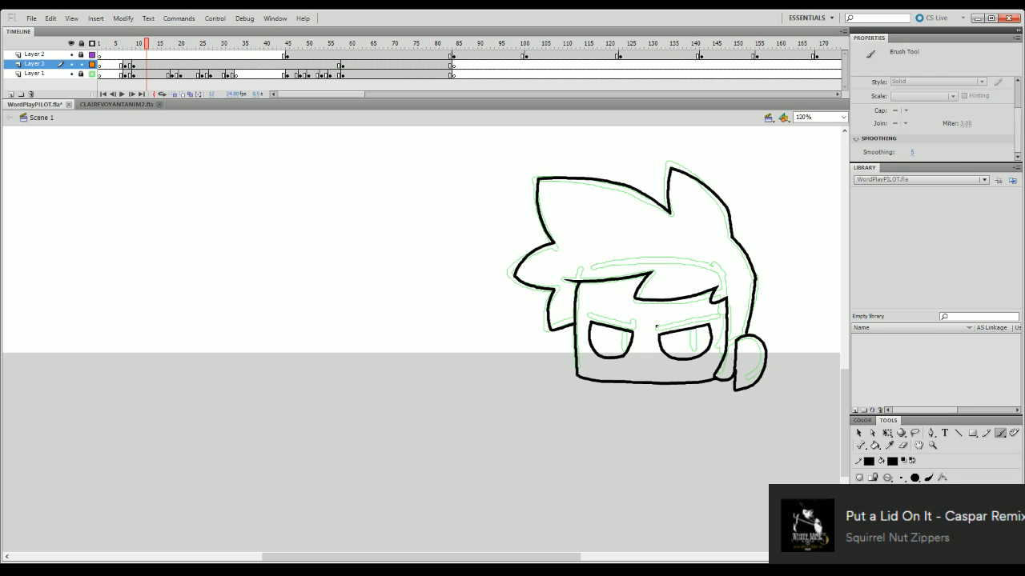
- Ink a thicker arched eyebrow above the eye near the sideburn, slanting down toward the nose
mouse_move(658, 326)
mouse_down()
mouse_move(710, 316)
mouse_move(660, 322)
mouse_move(684, 312)
mouse_move(709, 317)
mouse_move(660, 321)
mouse_move(709, 317)
mouse_move(683, 312)
mouse_move(711, 312)
mouse_up()
key(ctrl+z)
key(ctrl+z)
key(ctrl+z)
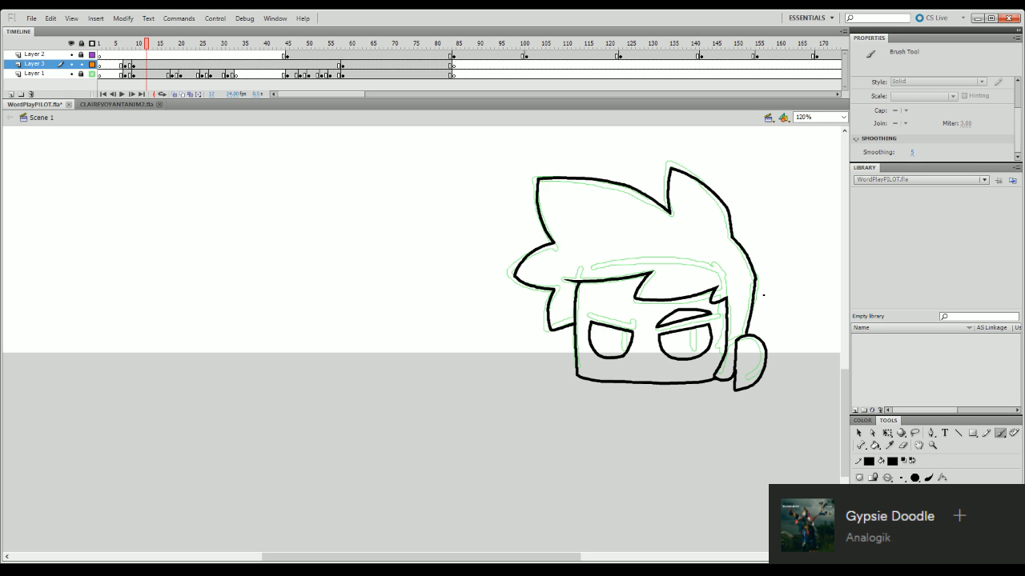
- Try to trim the underside of the eyebrow near the sideburn with the Eraser
click(903, 446)
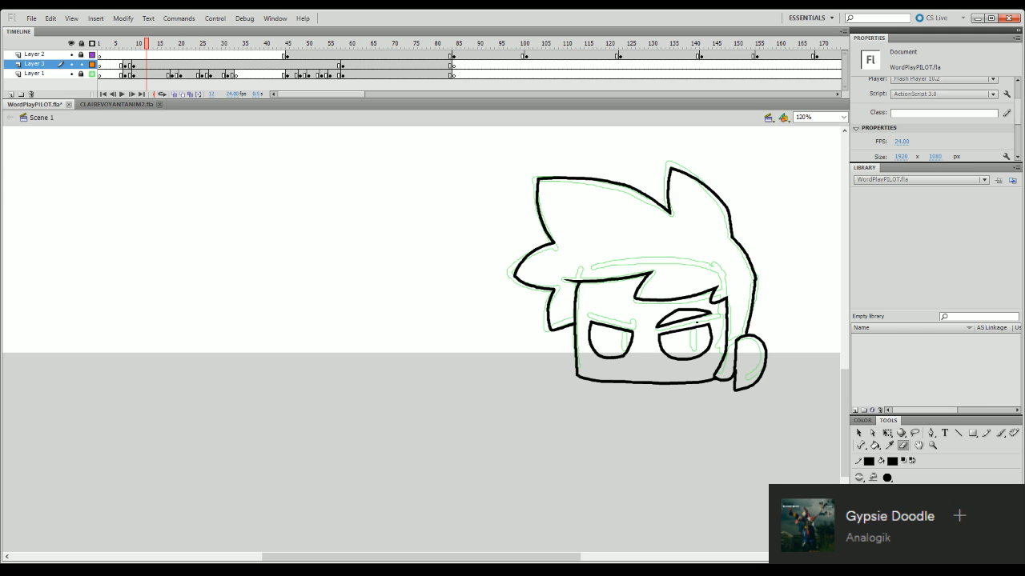
drag(701, 319, 714, 316)
key(b)
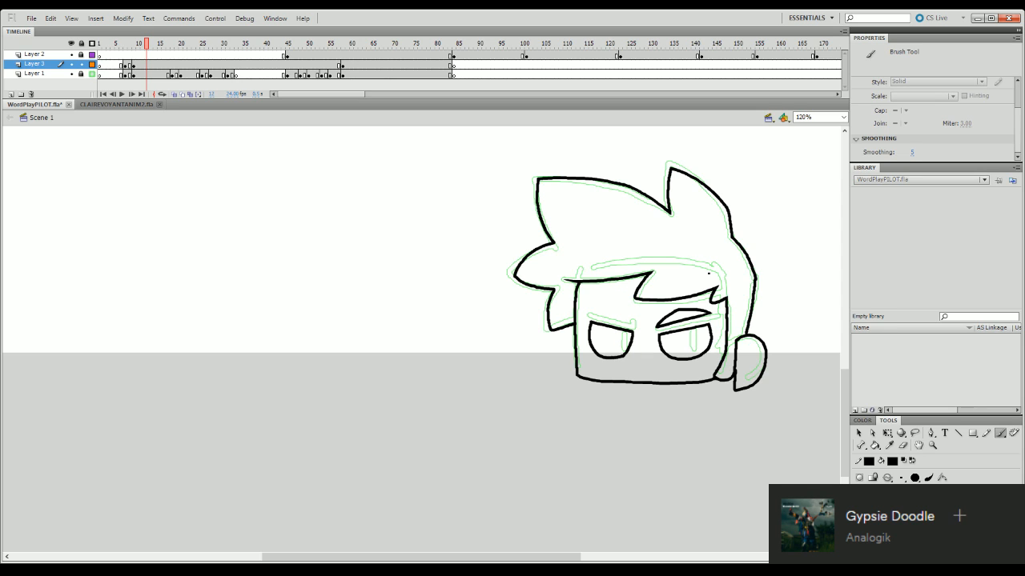
- Try to ink a matching arched eyebrow above the eye away from the sideburn, slanting down toward the nose
mouse_move(590, 315)
mouse_down()
mouse_move(636, 328)
mouse_move(618, 323)
mouse_move(633, 327)
mouse_move(623, 310)
mouse_move(599, 309)
mouse_move(692, 340)
mouse_up()
key(ctrl+z)
key(ctrl+z)
key(ctrl+z)
key(ctrl+z)
key(ctrl+z)
key(ctrl+z)
key(ctrl+z)
key(q)
click(710, 340)
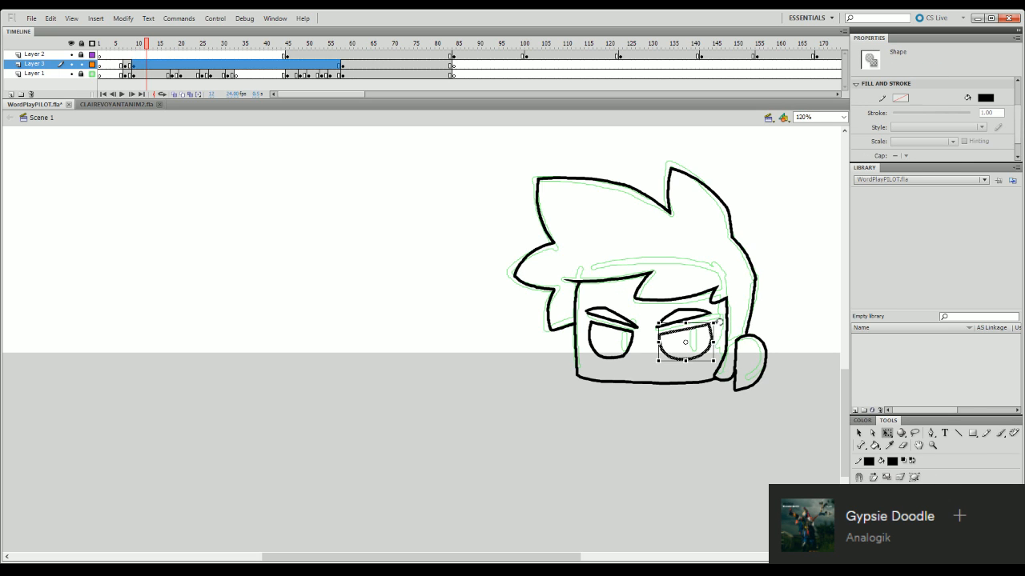
click(718, 318)
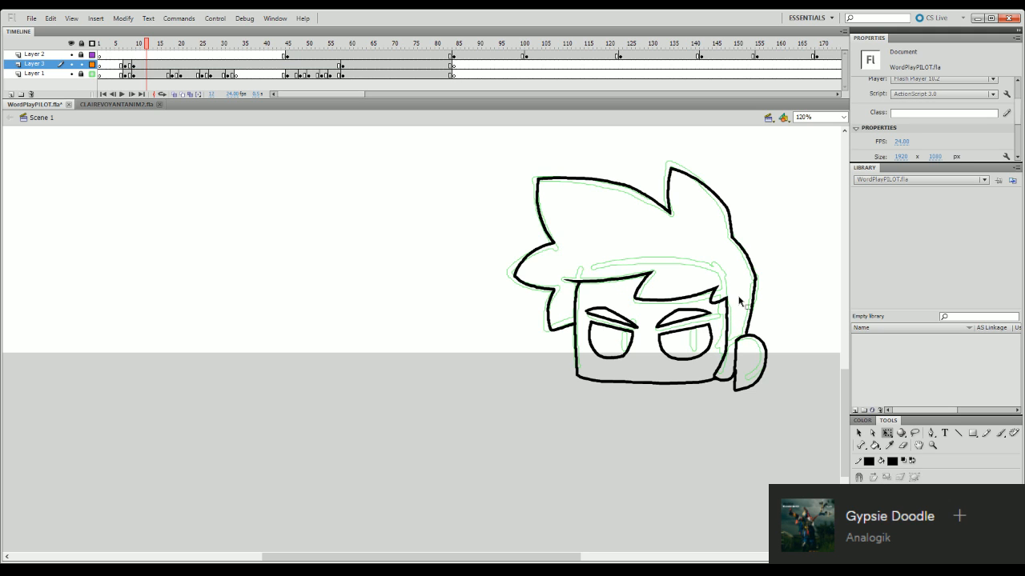
- Delete both eyebrows and both eyes from the inked face
click(632, 324)
key(Delete)
click(694, 316)
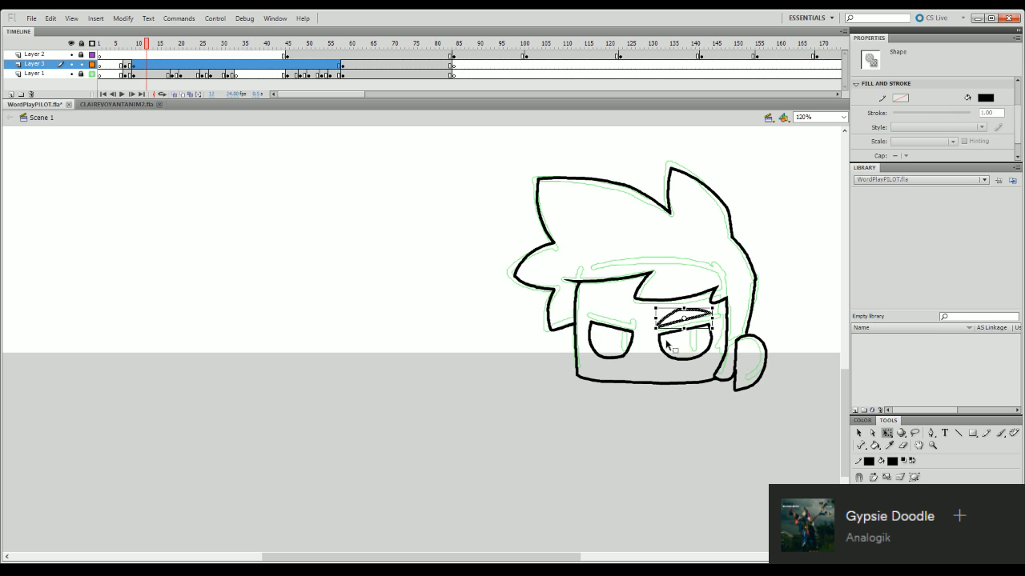
key(Delete)
click(666, 344)
key(Delete)
click(631, 345)
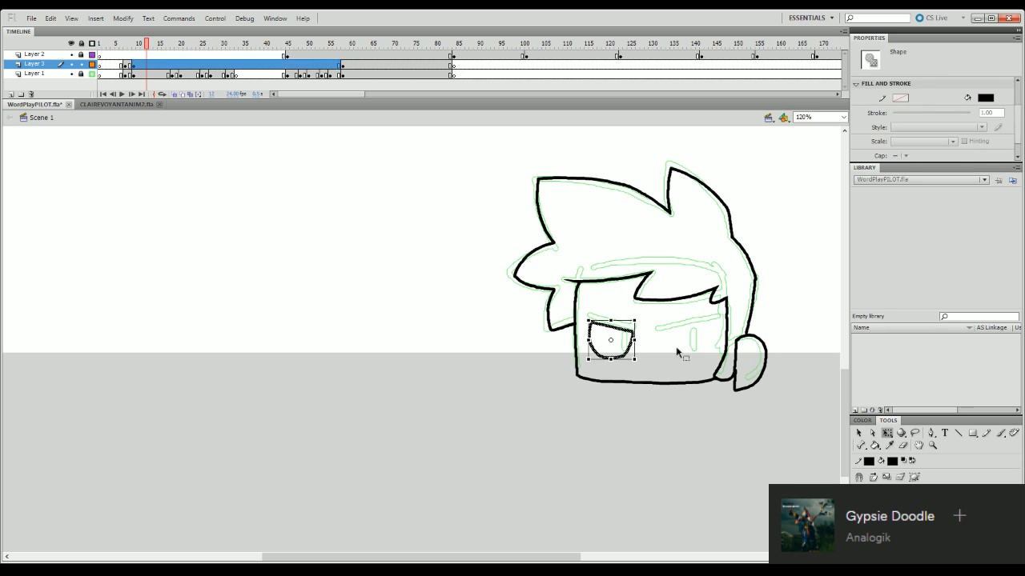
key(Delete)
- Ink two narrow oval eyes with short vertical pupils and flat eyebrows hooked upward at the nose
key(b)
mouse_move(656, 344)
mouse_down()
mouse_move(701, 329)
mouse_move(706, 349)
mouse_move(657, 342)
mouse_move(693, 343)
mouse_move(713, 323)
mouse_move(658, 330)
mouse_up()
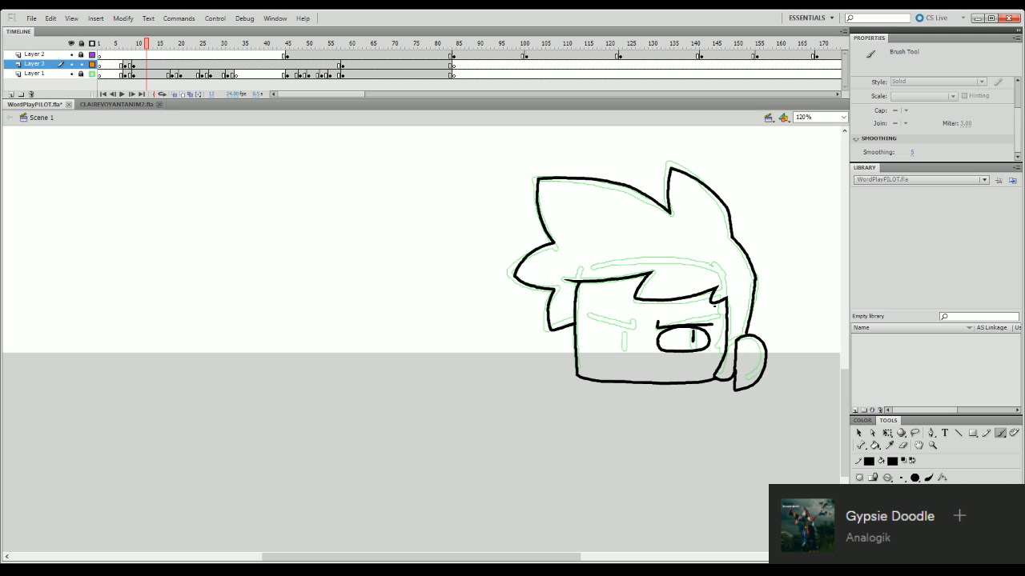
mouse_move(595, 352)
mouse_down()
mouse_move(609, 332)
mouse_move(628, 338)
mouse_move(596, 333)
mouse_move(636, 336)
mouse_move(628, 352)
mouse_move(595, 353)
mouse_move(631, 351)
mouse_move(636, 320)
mouse_up()
key(ctrl+z)
key(q)
click(629, 354)
click(674, 355)
key(b)
key(ctrl+z)
key(ctrl+z)
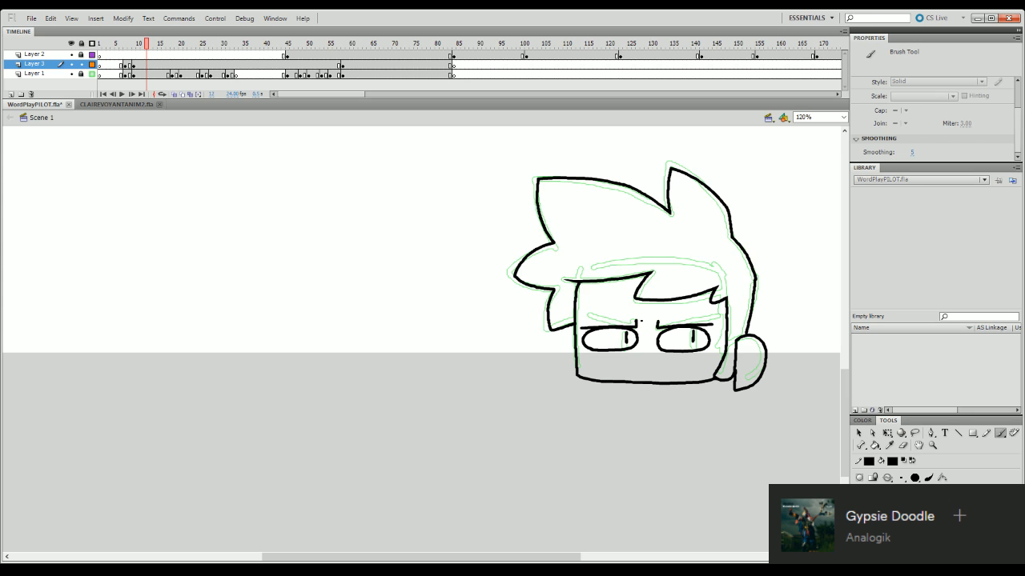
- Nudge the pupil of the eye near the sideburn slightly outward, toward the sideburn
key(q)
click(694, 338)
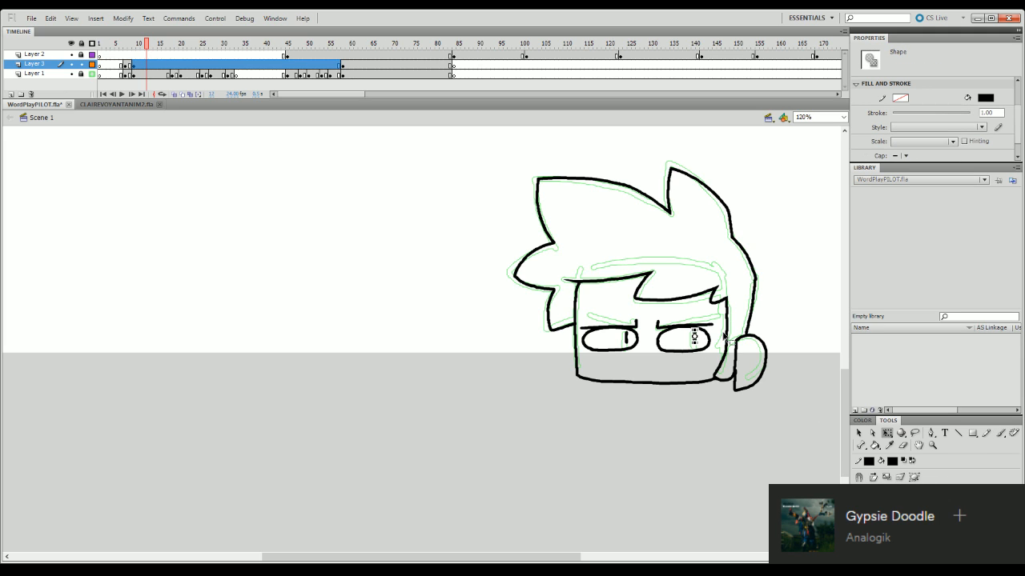
key(Right)
key(Right)
key(Right)
key(Right)
key(Right)
click(736, 475)
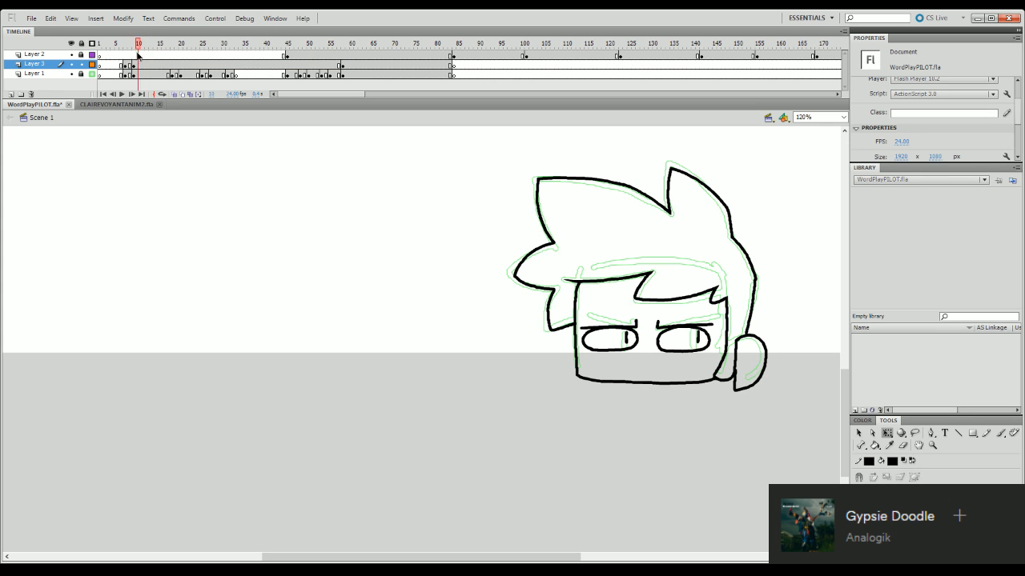
- Preview the timeline, and start the inked head at a new keyframe on frame 12 of Layer 3, leaving the preceding frames blank
drag(152, 45, 109, 49)
click(123, 95)
click(135, 96)
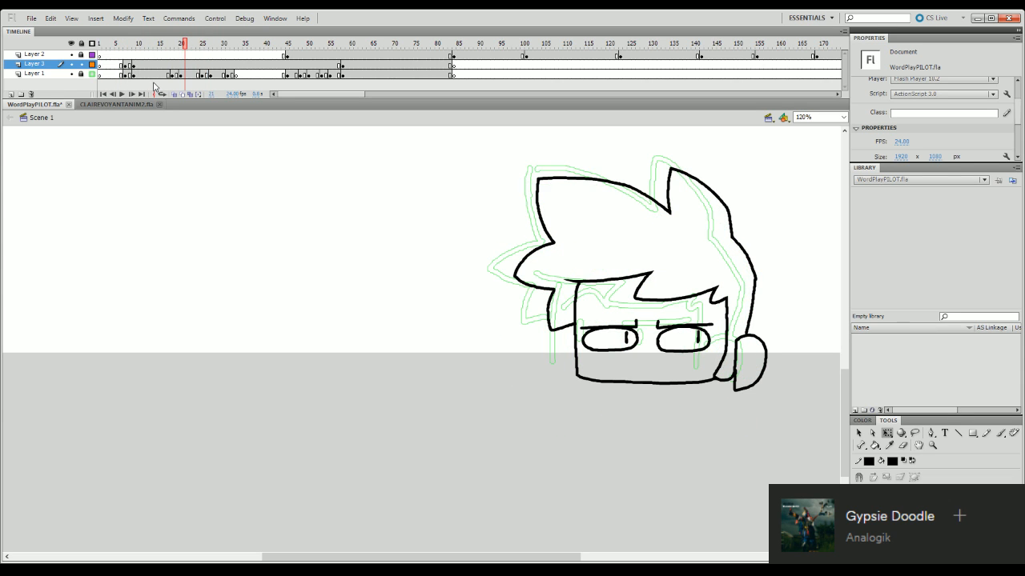
click(146, 66)
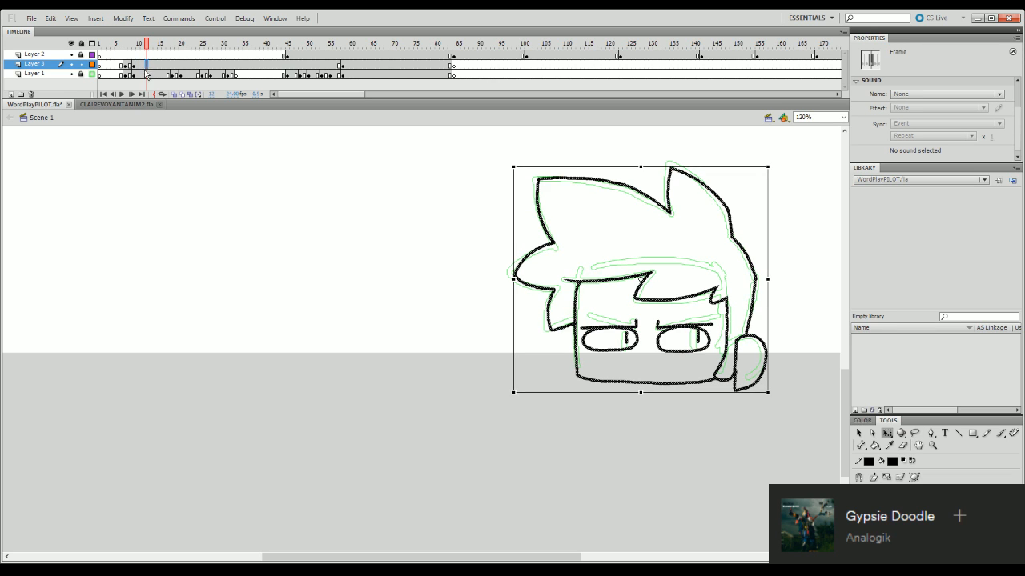
key(F6)
- Go to frame 11, hide Layer 1 and turn on onion skinning
key(comma)
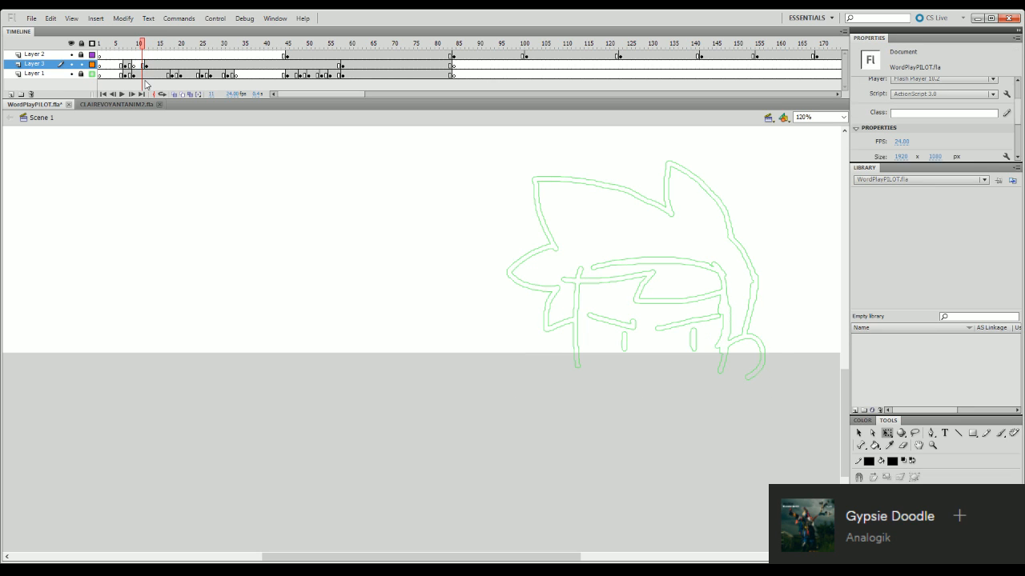
click(71, 73)
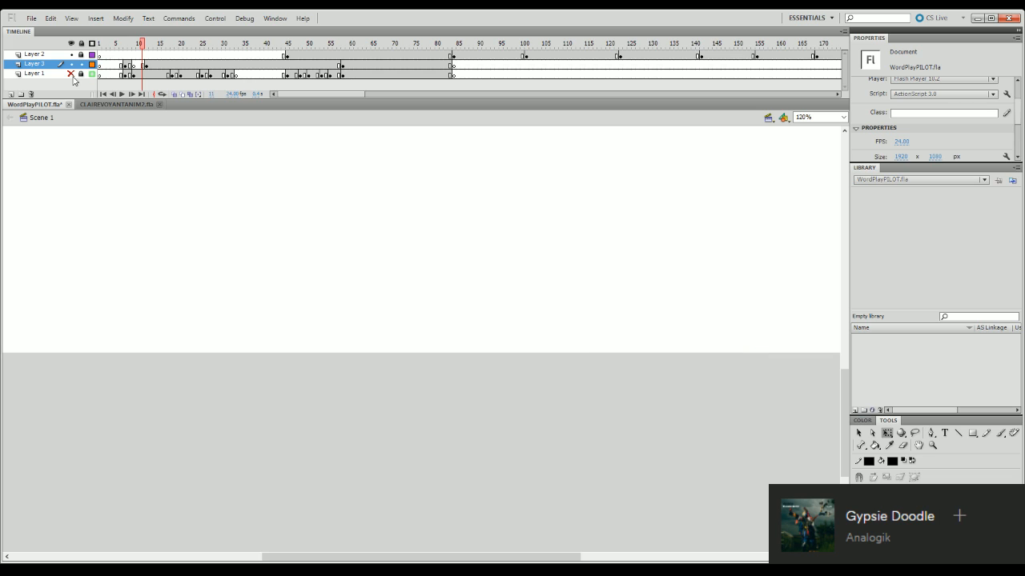
click(175, 95)
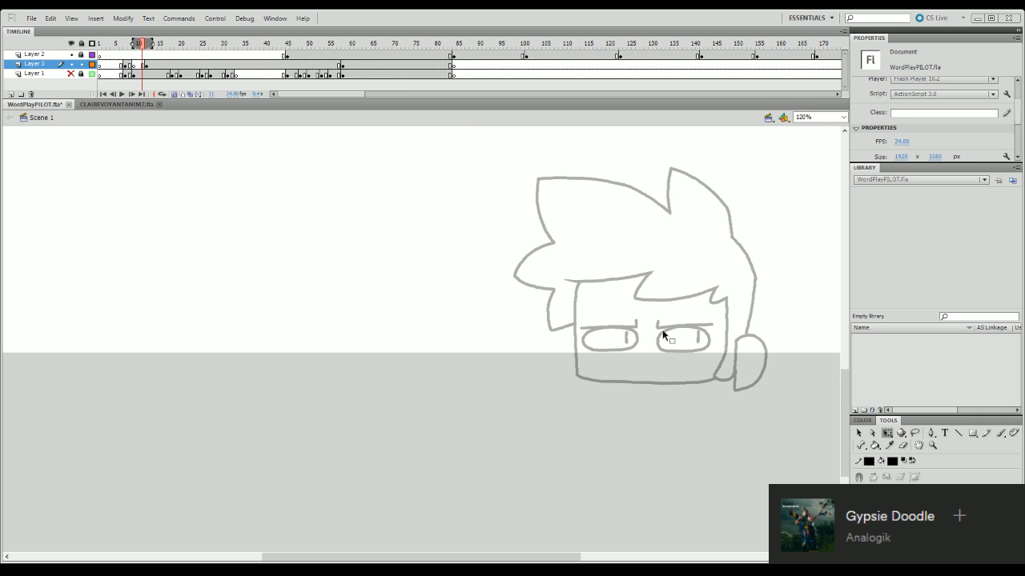
- Ink the narrow oval outline of the eye near the sideburn at frame 11, over the onion-skinned head
key(b)
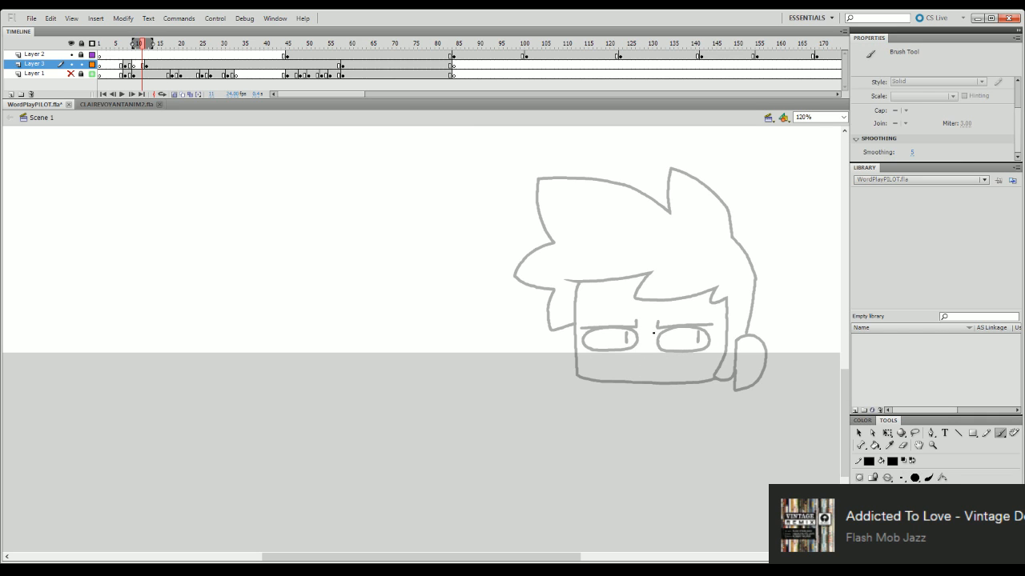
mouse_move(653, 332)
mouse_down()
mouse_move(712, 341)
mouse_move(581, 349)
mouse_move(639, 349)
mouse_move(602, 349)
mouse_move(697, 329)
mouse_move(710, 346)
mouse_move(659, 351)
mouse_move(657, 341)
mouse_up()
key(ctrl+z)
key(ctrl+z)
key(ctrl+z)
key(ctrl+z)
key(ctrl+z)
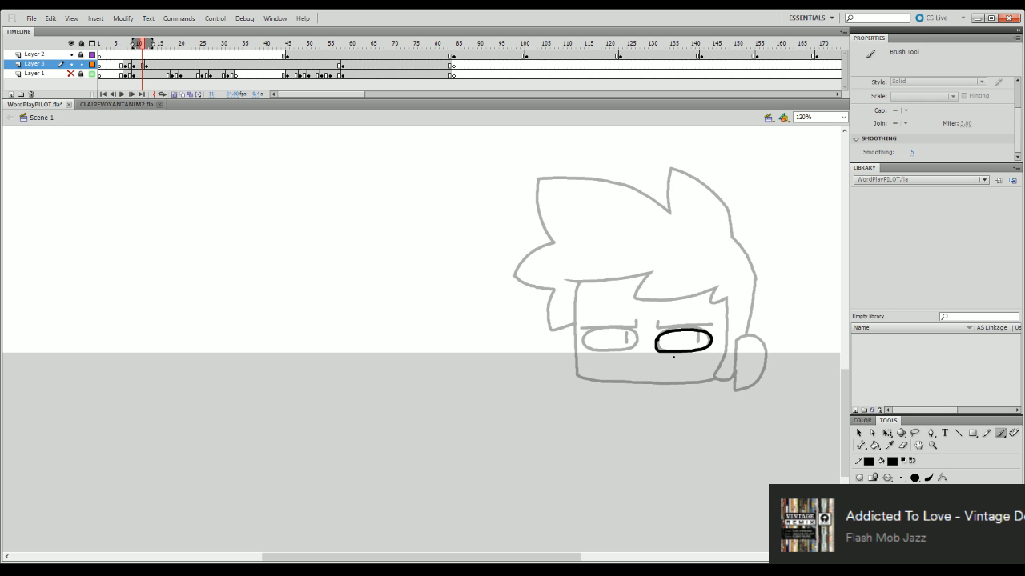
- Clean up the oval eye outline near the sideburn with the Eraser, and ink its pupil and flat hooked eyebrow
click(903, 445)
mouse_move(663, 331)
mouse_down()
mouse_move(653, 346)
mouse_move(669, 353)
mouse_up()
key(b)
key(ctrl+z)
drag(653, 346, 675, 350)
key(ctrl+z)
mouse_move(697, 332)
mouse_down()
mouse_move(699, 346)
mouse_move(678, 330)
mouse_move(715, 327)
mouse_move(673, 330)
mouse_move(713, 328)
mouse_up()
key(ctrl+z)
- Insert a blank keyframe at frame 14 of Layer 3
drag(159, 45, 114, 66)
click(155, 66)
key(F7)
- Play back the animation with Layer 1 hidden, fitting the whole frame in view with Show Frame
key(Return)
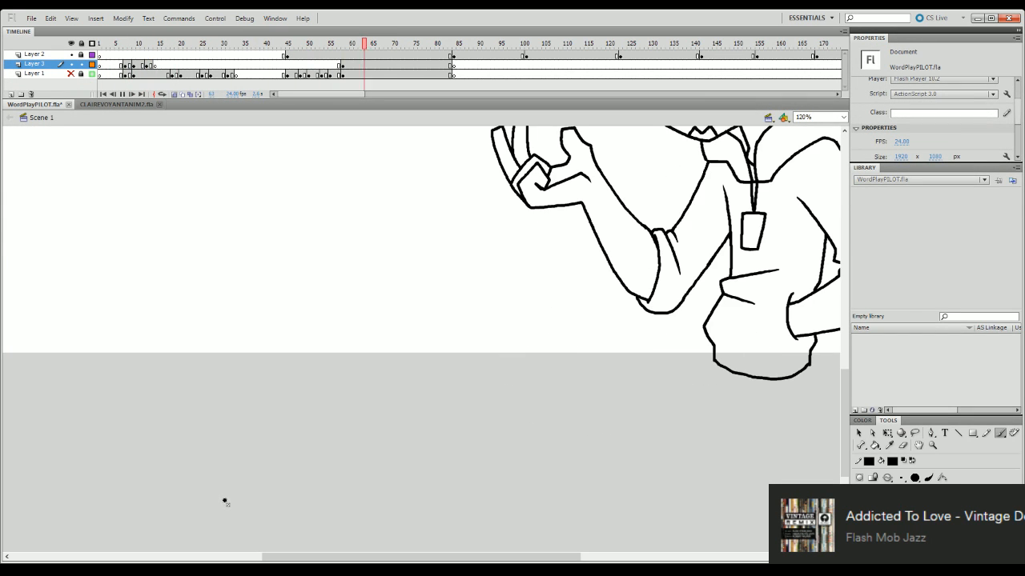
key(Return)
click(840, 119)
click(835, 135)
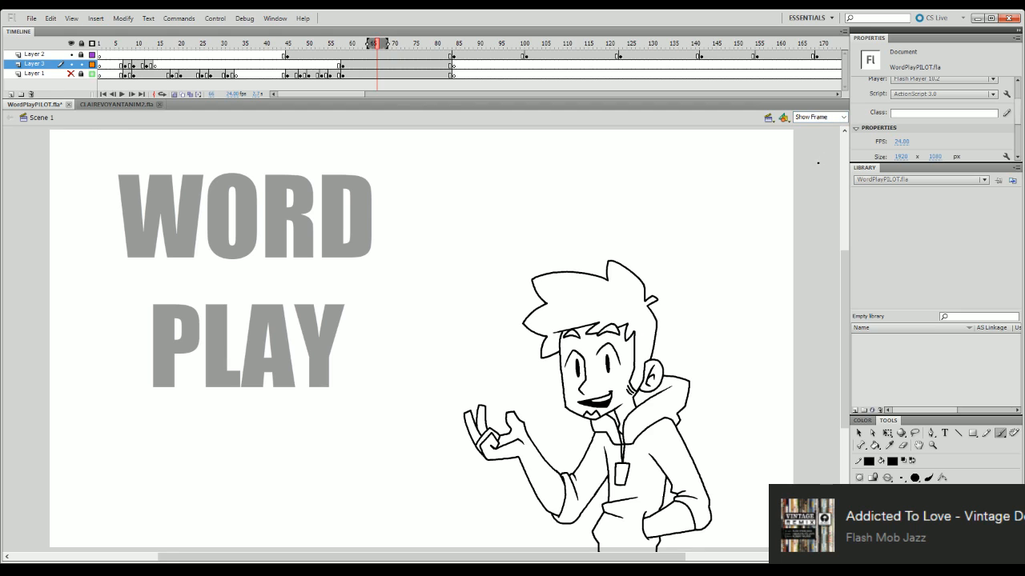
drag(250, 45, 120, 101)
key(Return)
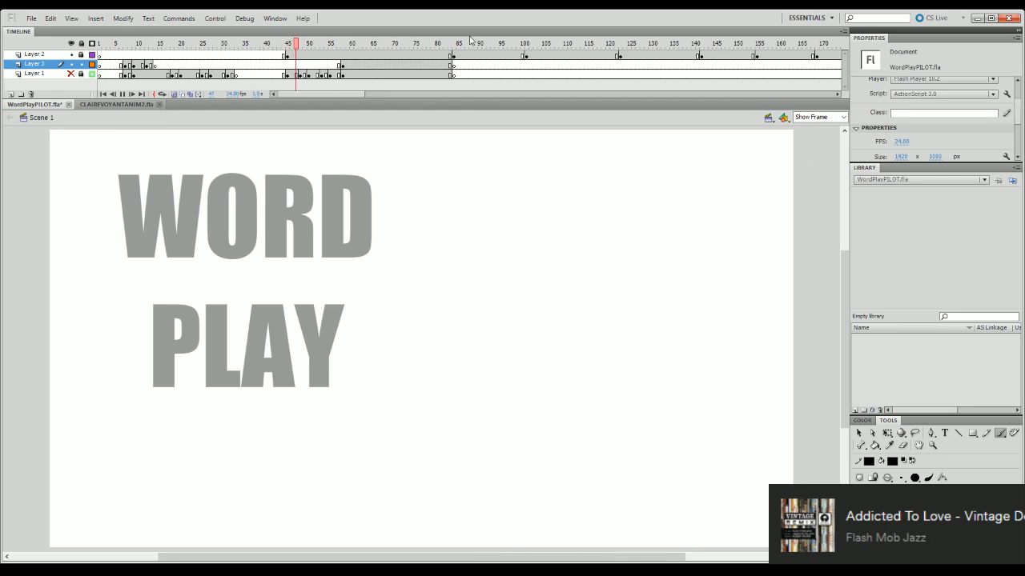
- Show Layer 1 with its outline display off and play the animation with the rough sketch
click(71, 75)
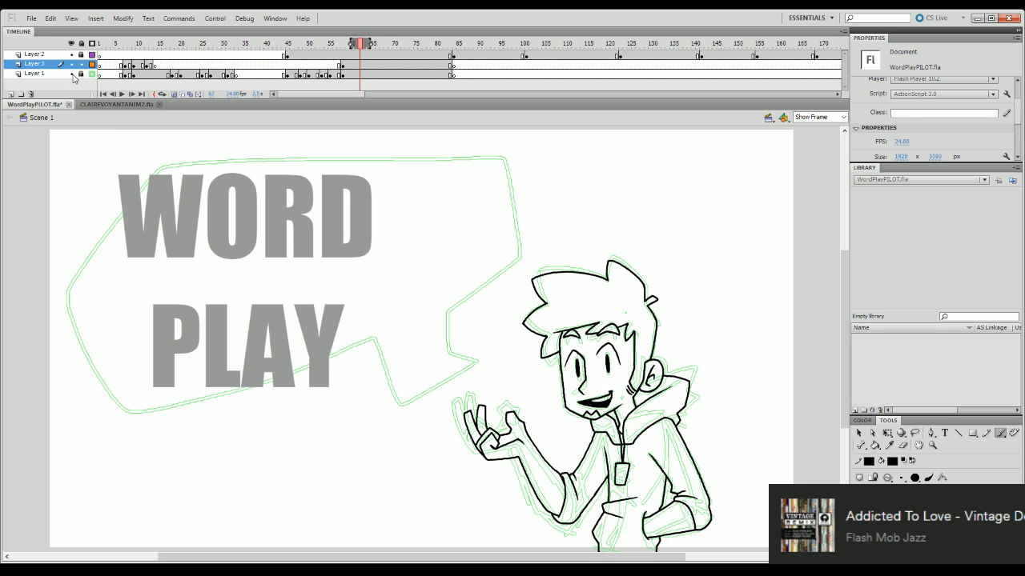
drag(195, 43, 119, 70)
key(Return)
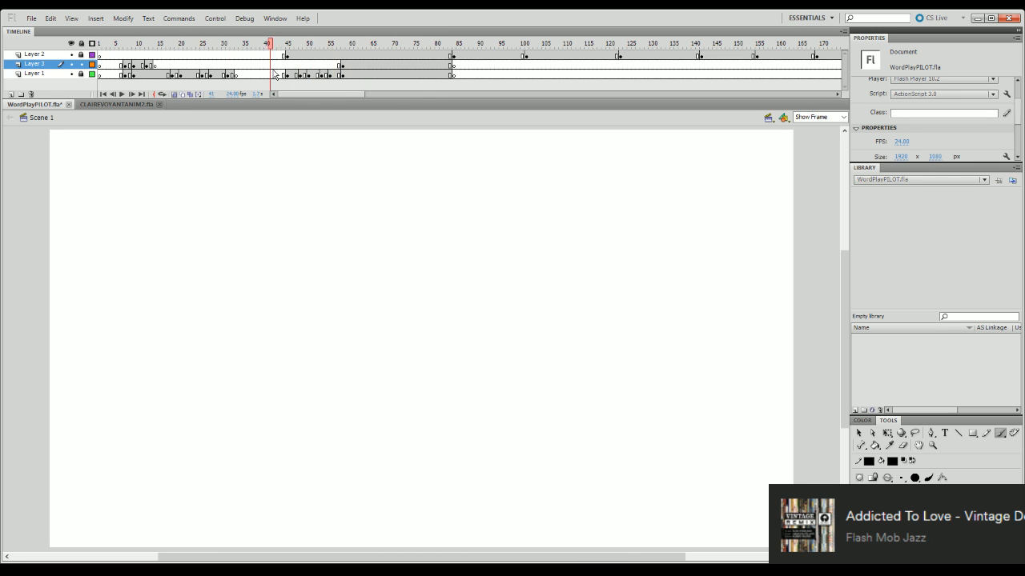
key(Return)
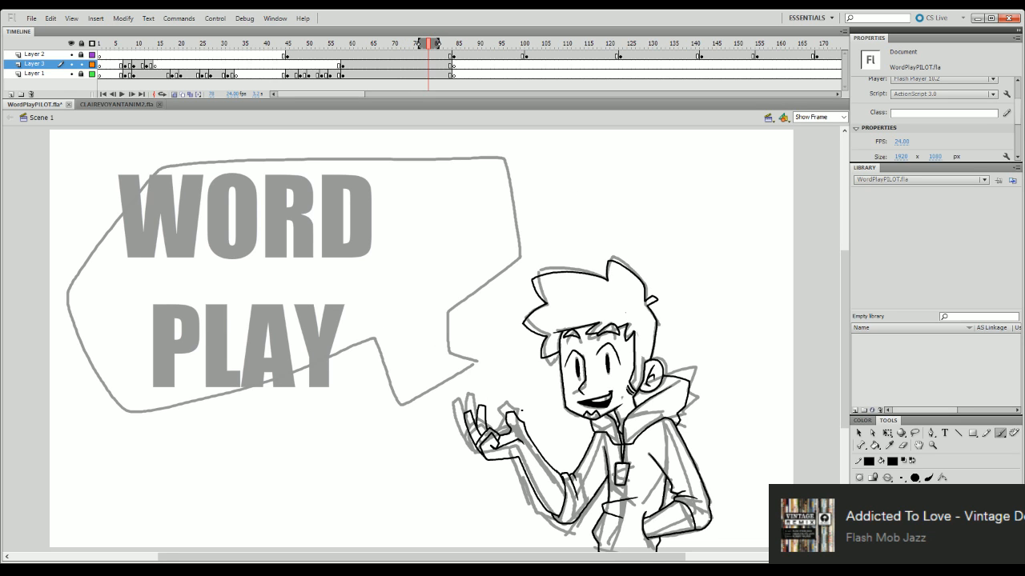
key(Return)
- Hide Layer 1 again and ink the narrow oval eye with its pupil on the side away from the sideburn at frame 11
click(143, 45)
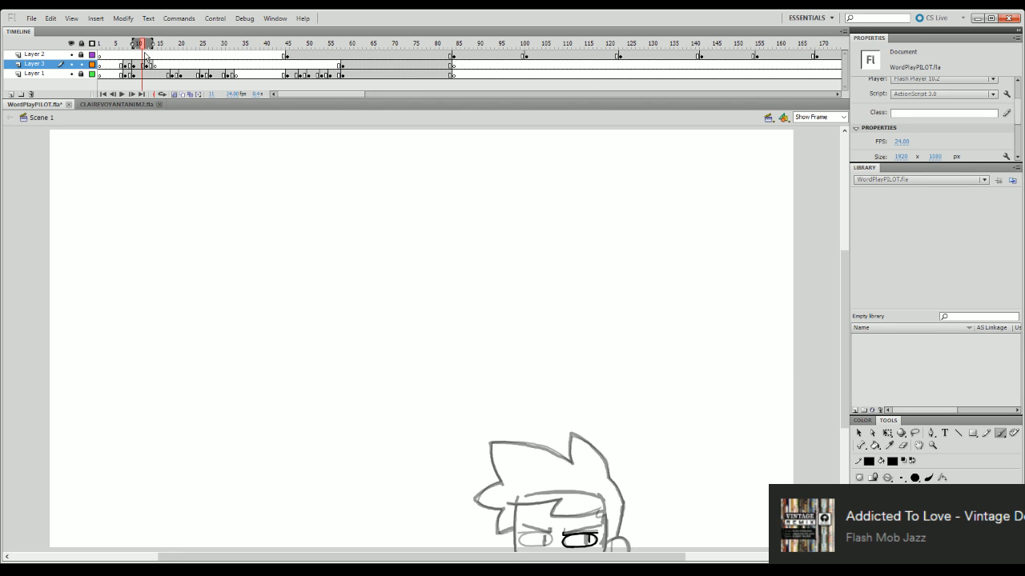
click(835, 117)
text(120)
key(Return)
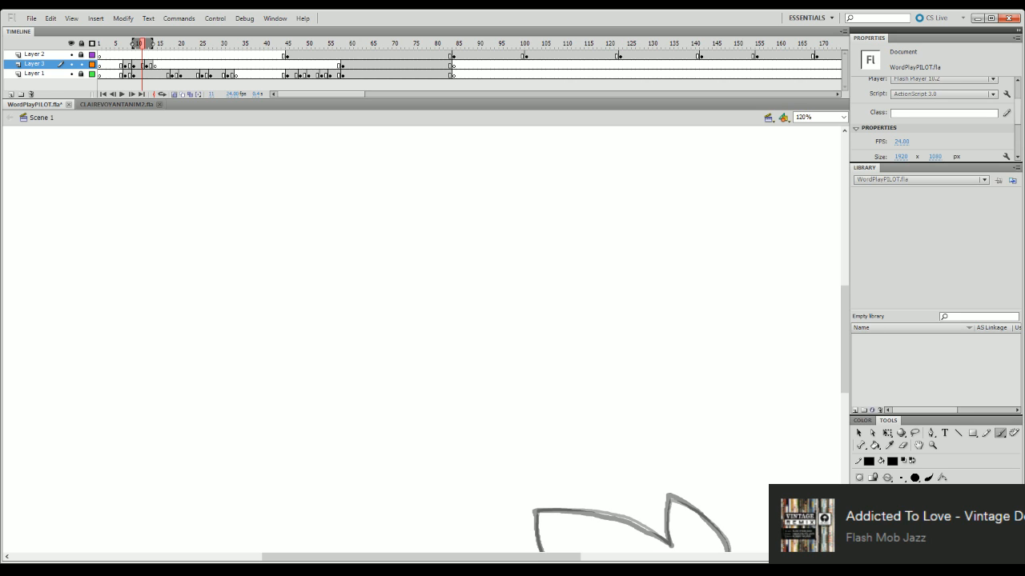
drag(846, 342, 847, 405)
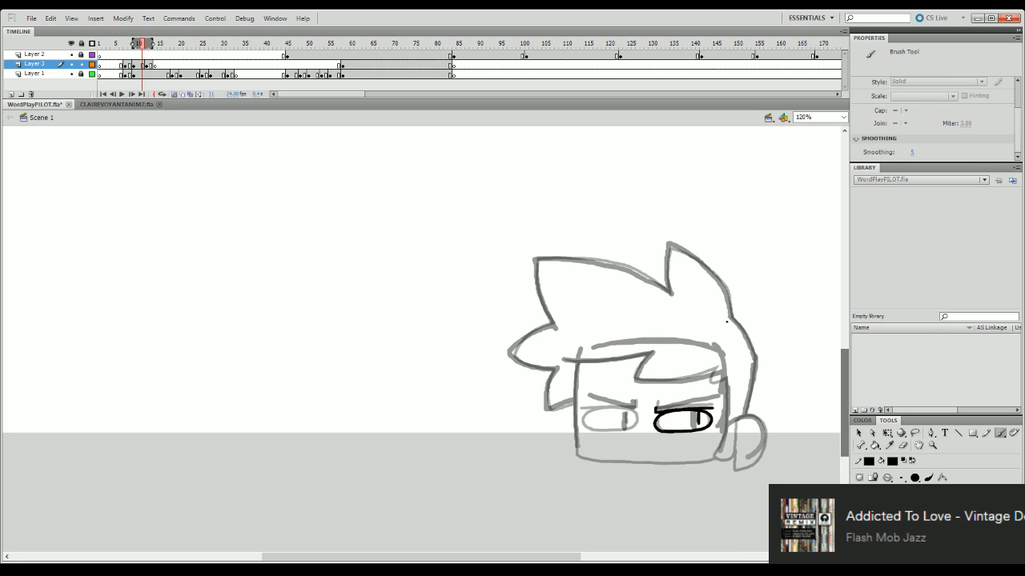
click(70, 74)
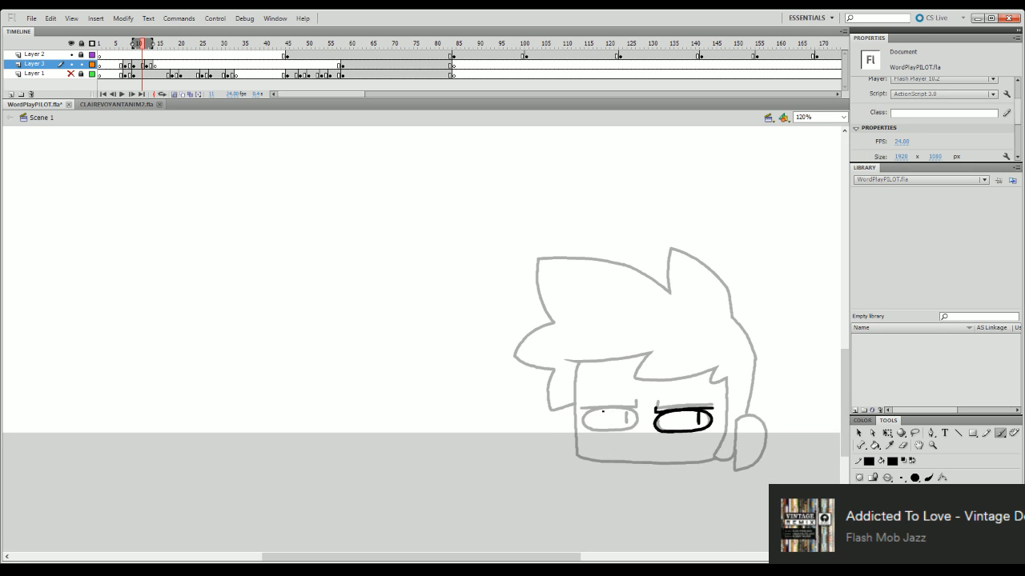
mouse_move(583, 417)
mouse_down()
mouse_move(616, 409)
mouse_move(632, 413)
mouse_move(601, 411)
mouse_move(631, 414)
mouse_move(637, 427)
mouse_move(583, 429)
mouse_move(626, 425)
mouse_up()
key(ctrl+z)
key(ctrl+z)
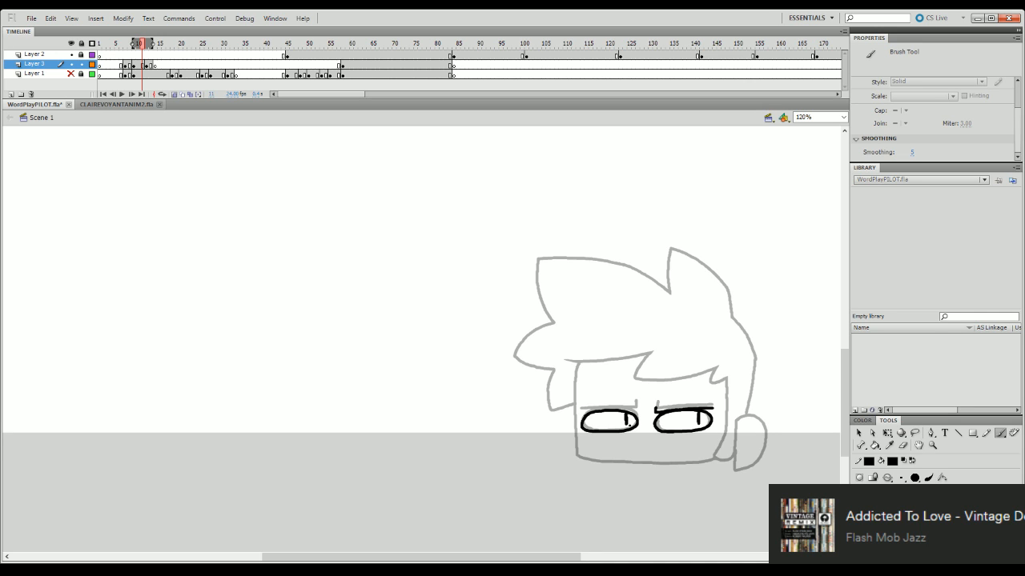
- Erase the pupils of both eyes and ink thicker vertical ones in their place
click(902, 445)
drag(697, 419, 697, 417)
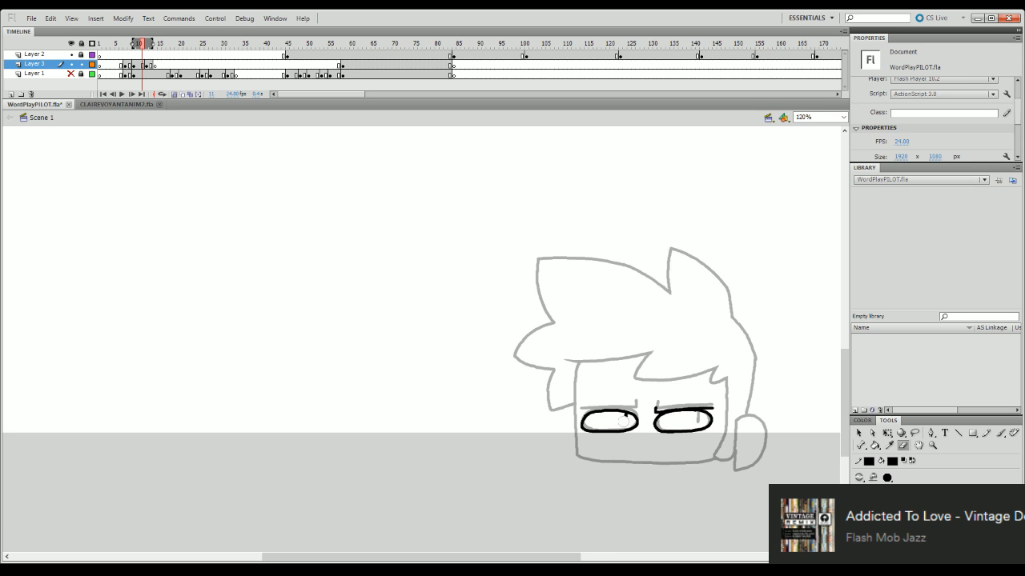
key(q)
click(617, 431)
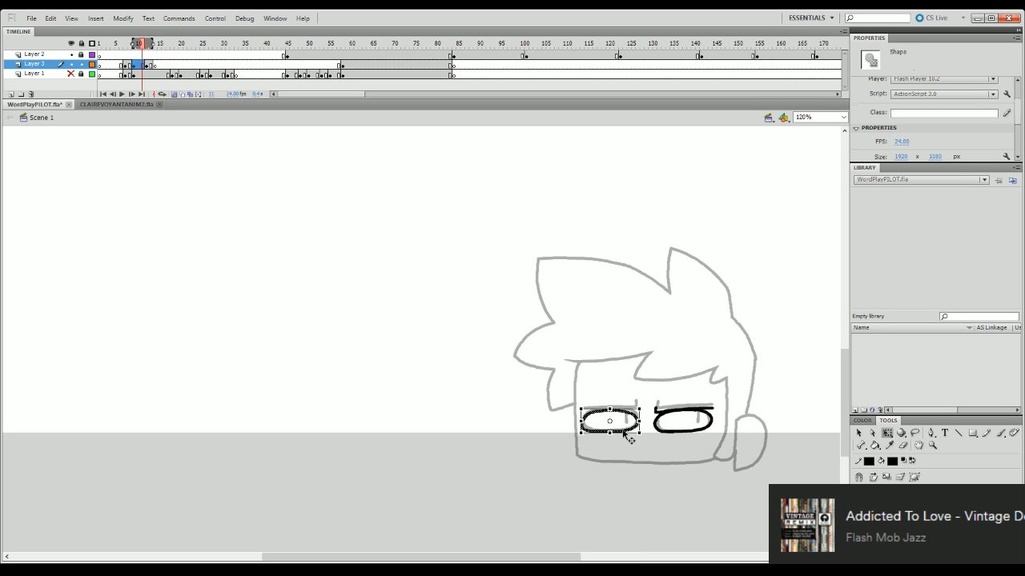
click(617, 439)
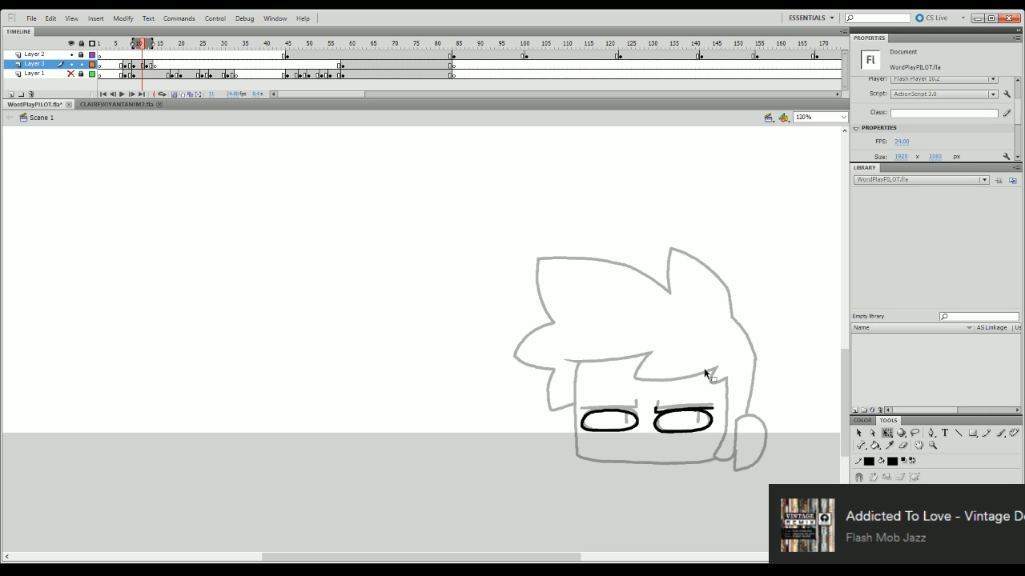
key(b)
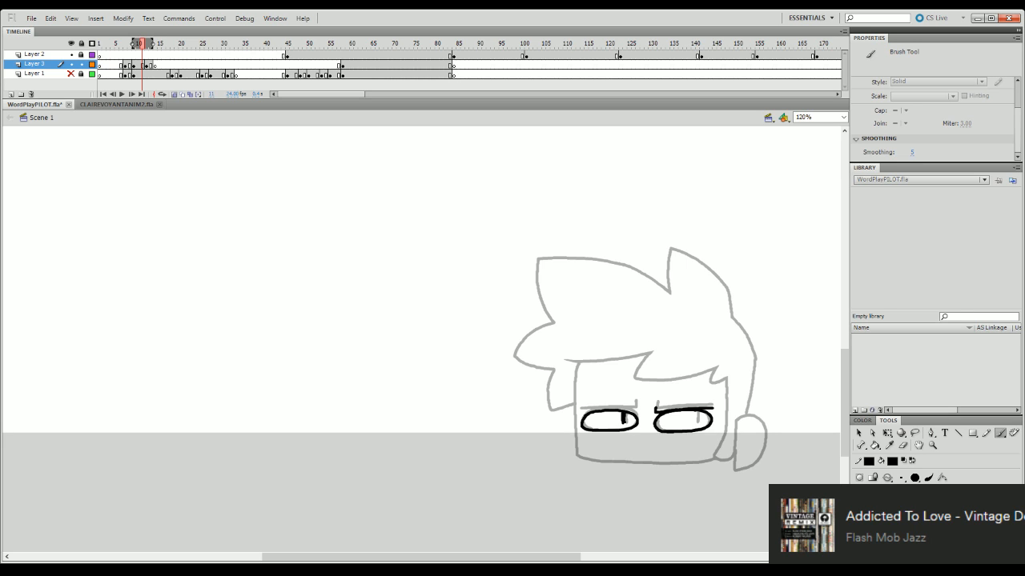
drag(696, 412, 695, 423)
- Ink the flat hooked eyebrow above the eye away from the sideburn, and play the animation to check frame 11
drag(582, 413, 637, 402)
key(ctrl+z)
key(q)
click(633, 427)
drag(639, 424, 654, 416)
click(660, 398)
click(659, 424)
click(653, 455)
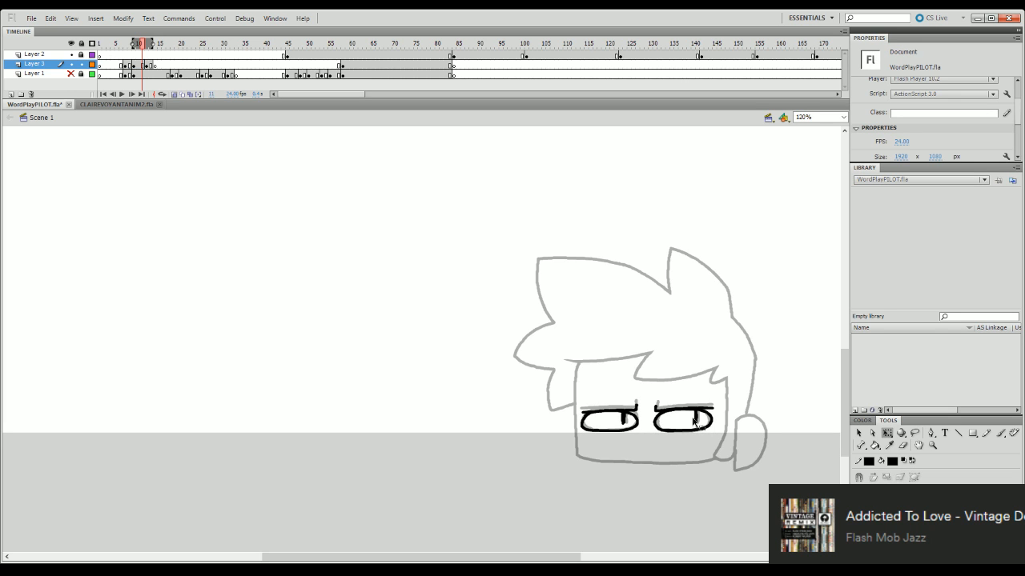
click(114, 68)
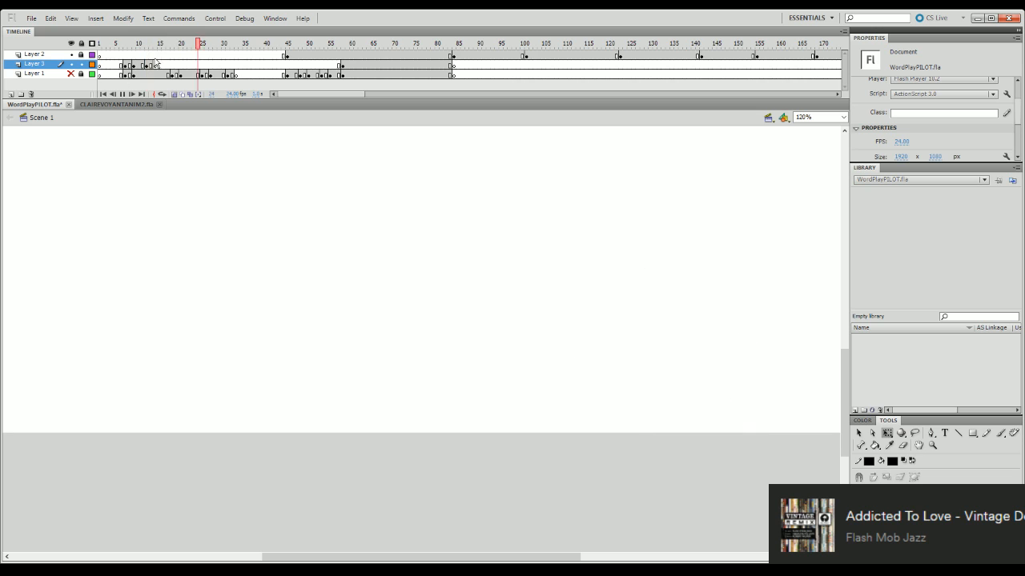
click(143, 44)
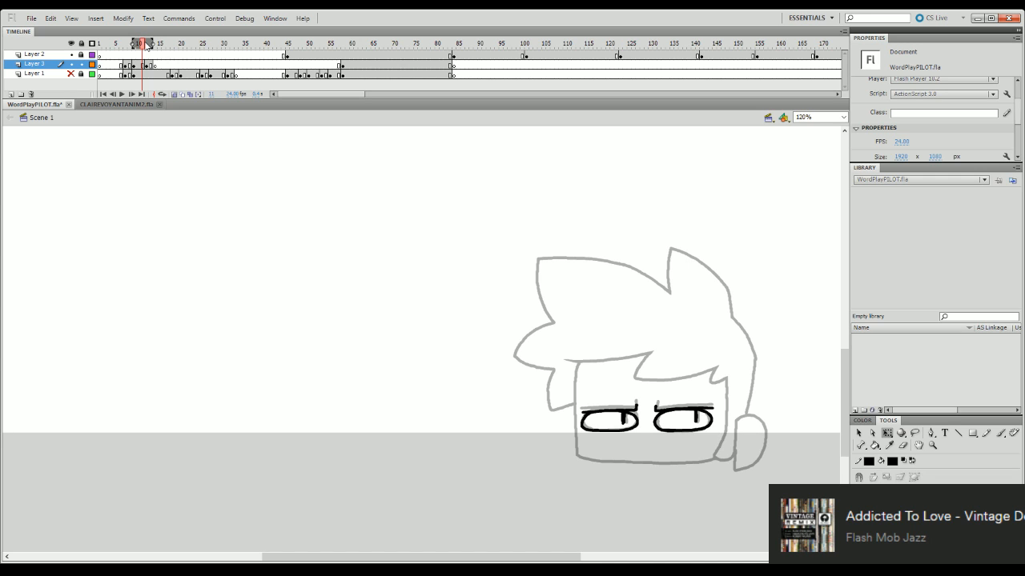
- Ink the jagged fringe line across the forehead over the onion-skinned head at frame 11 and nudge it with Free Transform
key(b)
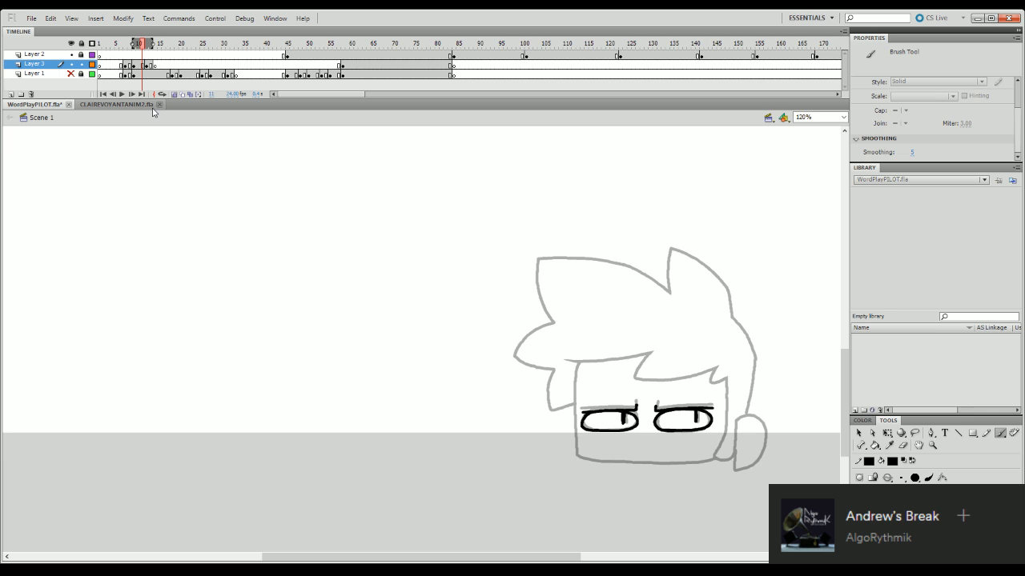
drag(565, 360, 648, 356)
key(ctrl+z)
key(ctrl+z)
key(ctrl+z)
drag(565, 359, 649, 353)
mouse_move(650, 352)
mouse_down()
mouse_move(635, 379)
mouse_move(654, 381)
mouse_move(715, 365)
mouse_up()
key(ctrl+z)
key(ctrl+z)
mouse_move(632, 382)
mouse_down()
mouse_move(719, 370)
mouse_move(713, 385)
mouse_move(728, 375)
mouse_move(668, 385)
mouse_up()
key(ctrl+z)
key(ctrl+z)
key(q)
click(677, 381)
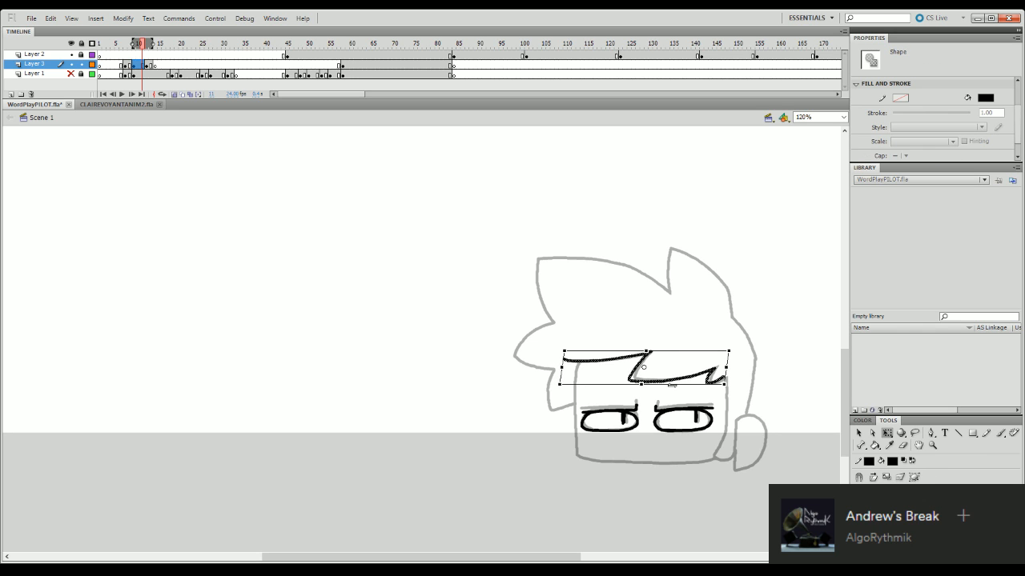
click(741, 368)
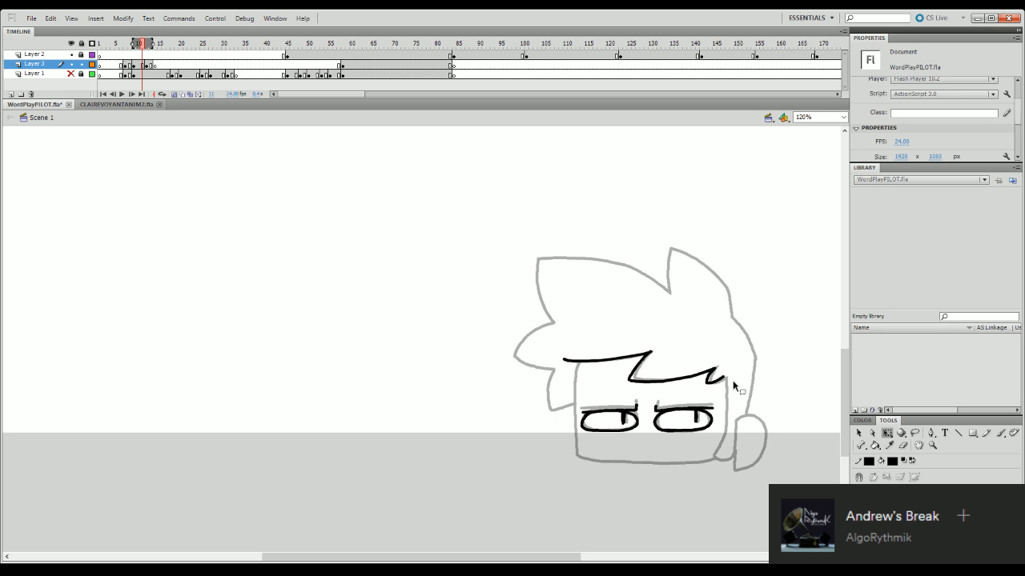
- Ink both side lines of the face from the fringe down to the jaw
key(b)
mouse_move(723, 377)
mouse_down()
mouse_move(726, 432)
mouse_move(712, 460)
mouse_up()
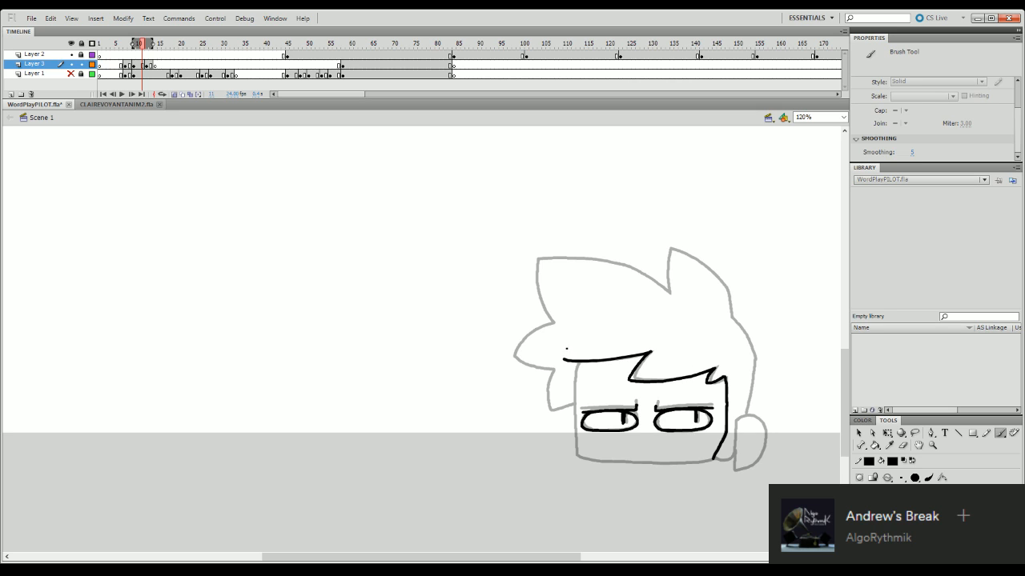
drag(578, 365, 578, 458)
key(ctrl+z)
drag(579, 364, 578, 458)
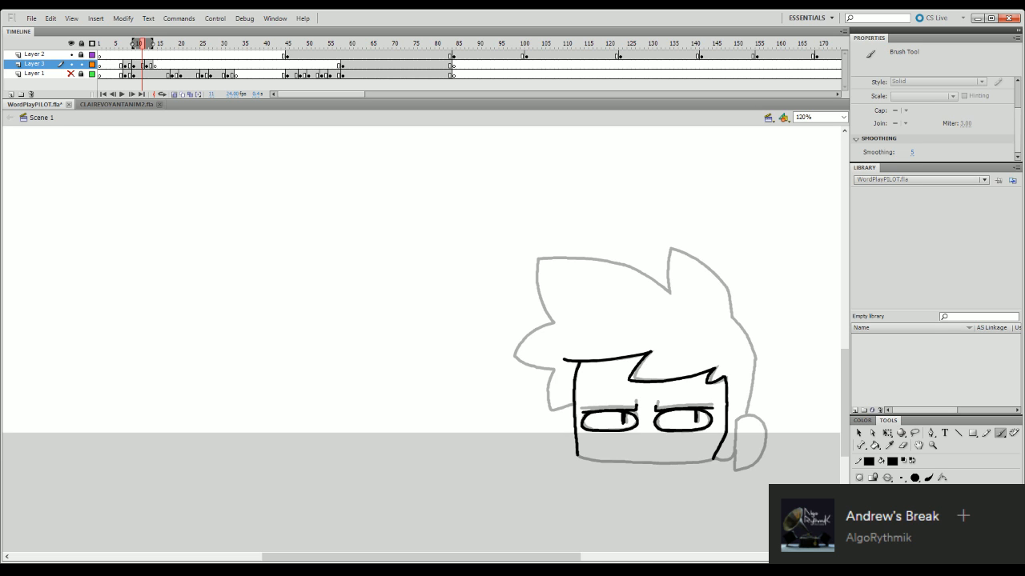
- Ink the upright hair tuft above the ear side of the head and adjust its outline with Free Transform
scroll(850, 383, down, 3)
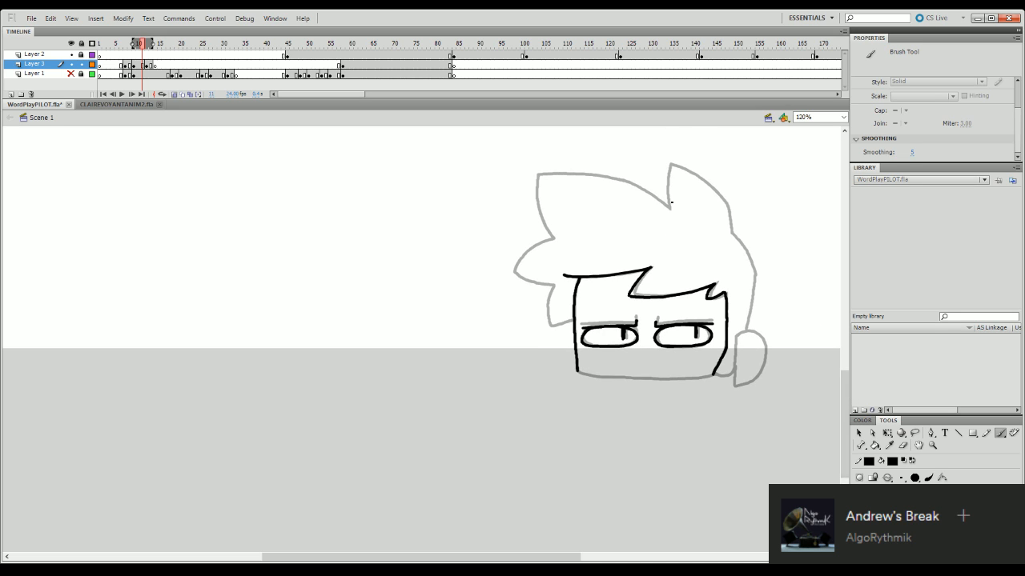
drag(670, 209, 671, 166)
key(ctrl+z)
mouse_move(670, 209)
mouse_down()
mouse_move(672, 164)
mouse_move(667, 202)
mouse_move(672, 164)
mouse_move(725, 205)
mouse_up()
key(ctrl+z)
key(ctrl+z)
key(ctrl+z)
key(ctrl+z)
drag(672, 167, 727, 205)
key(ctrl+z)
drag(670, 166, 728, 206)
key(ctrl+z)
key(ctrl+z)
mouse_move(670, 166)
mouse_down()
mouse_move(722, 196)
mouse_move(732, 234)
mouse_up()
key(q)
click(730, 208)
drag(722, 166, 719, 165)
click(771, 190)
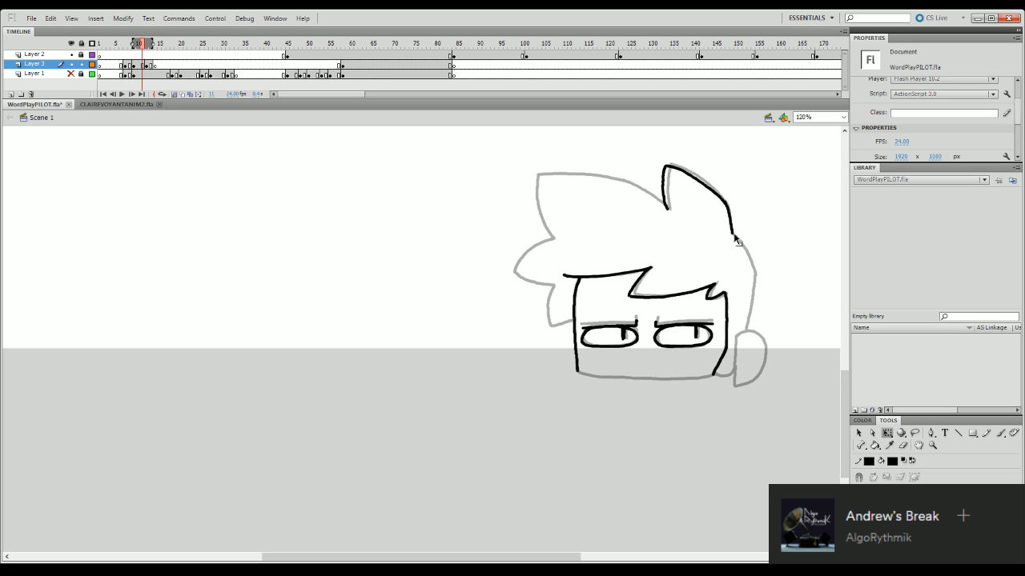
- Ink the back of the hair down to the ear, the ear with the sideburn, and the jaw line under the face
key(b)
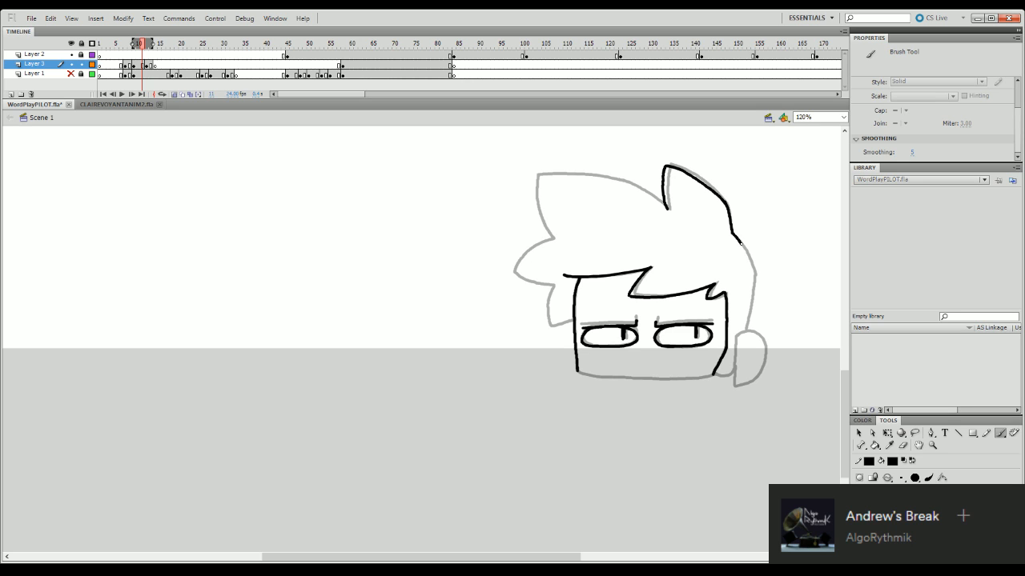
mouse_move(739, 243)
mouse_down()
mouse_move(760, 299)
mouse_move(754, 274)
mouse_move(748, 320)
mouse_up()
key(ctrl+z)
drag(755, 275, 746, 328)
key(ctrl+z)
key(ctrl+z)
mouse_move(754, 278)
mouse_down()
mouse_move(746, 330)
mouse_move(761, 335)
mouse_move(765, 357)
mouse_move(748, 385)
mouse_up()
key(ctrl+z)
mouse_move(737, 334)
mouse_down()
mouse_move(733, 386)
mouse_move(752, 383)
mouse_move(723, 378)
mouse_move(733, 374)
mouse_up()
key(ctrl+z)
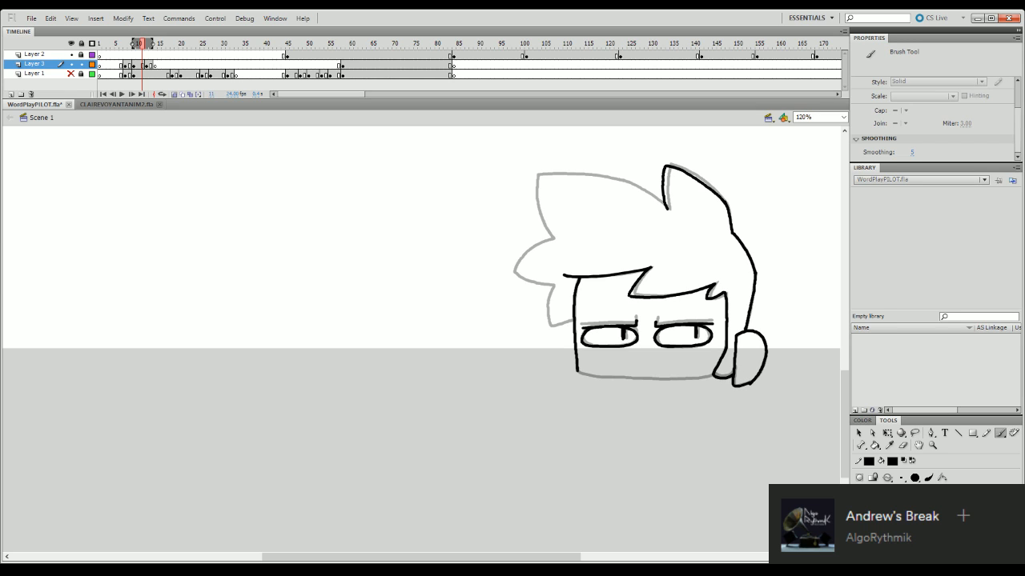
mouse_move(576, 370)
mouse_down()
mouse_move(640, 381)
mouse_move(713, 374)
mouse_up()
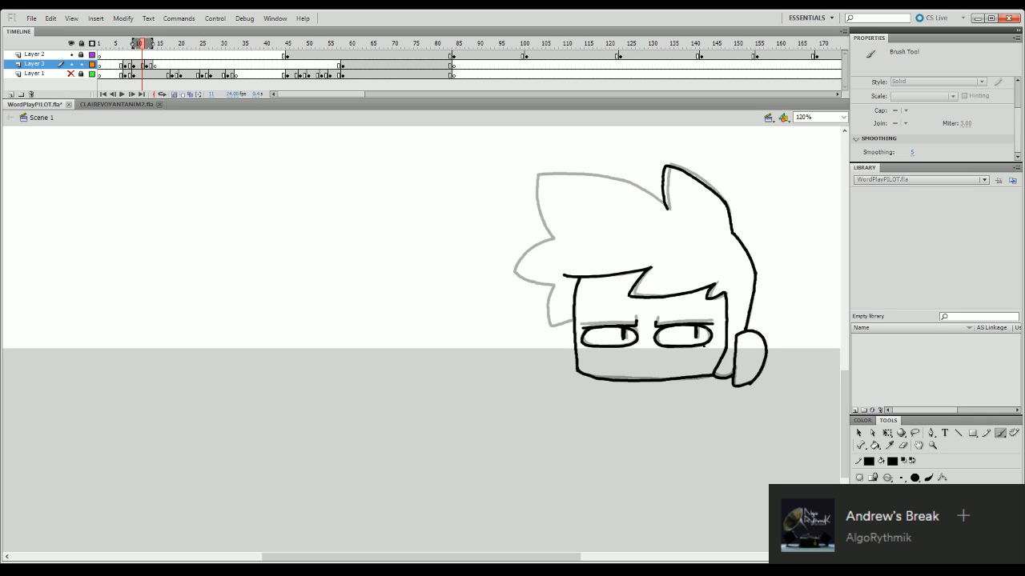
- Retouch the outer curve of the upright hair tuft with the eraser and brush
click(904, 446)
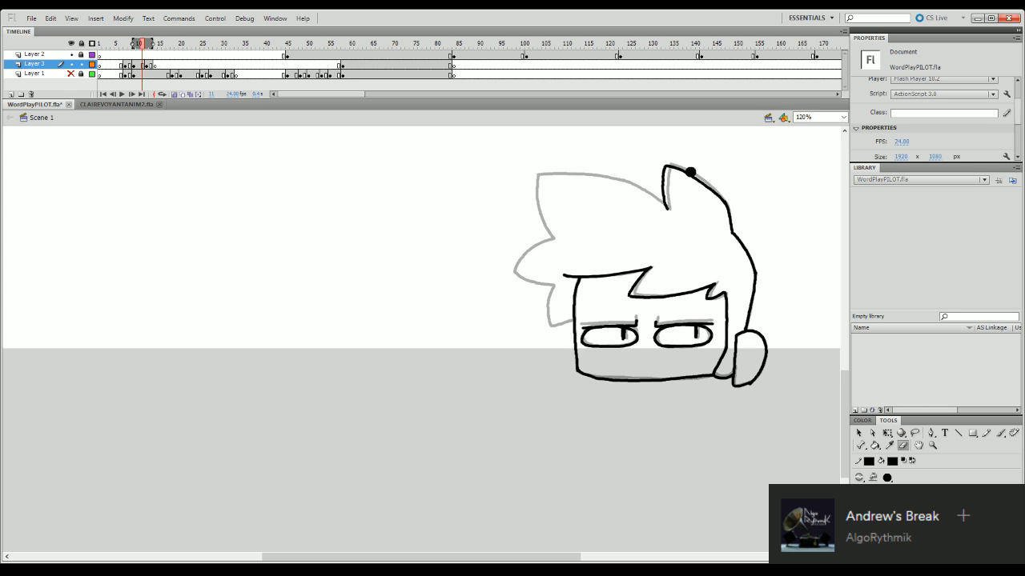
mouse_move(682, 168)
mouse_down()
mouse_move(718, 195)
mouse_move(686, 172)
mouse_move(725, 201)
mouse_up()
key(b)
key(ctrl+z)
key(ctrl+z)
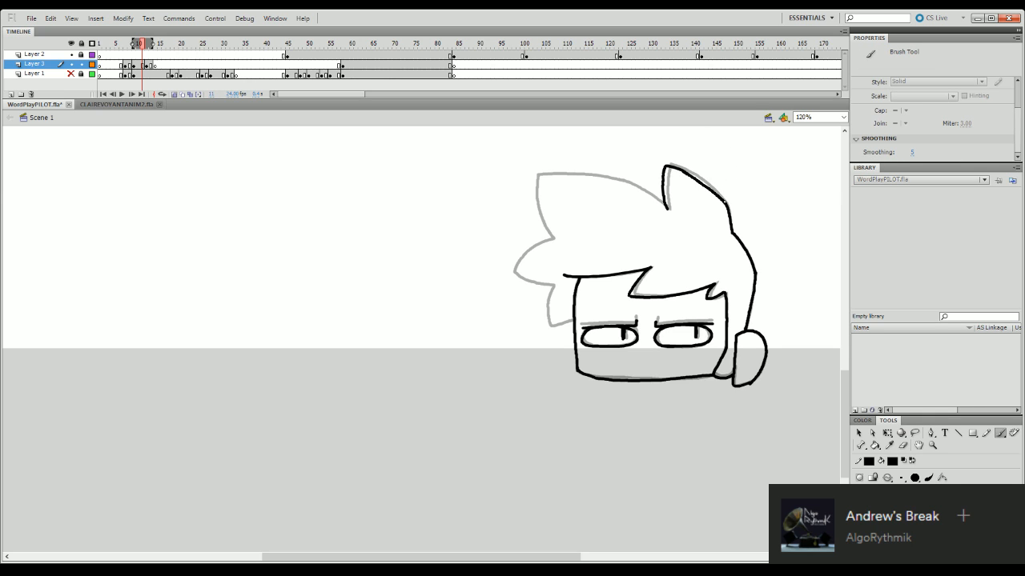
key(ctrl+z)
drag(684, 170, 720, 200)
key(ctrl+z)
click(903, 445)
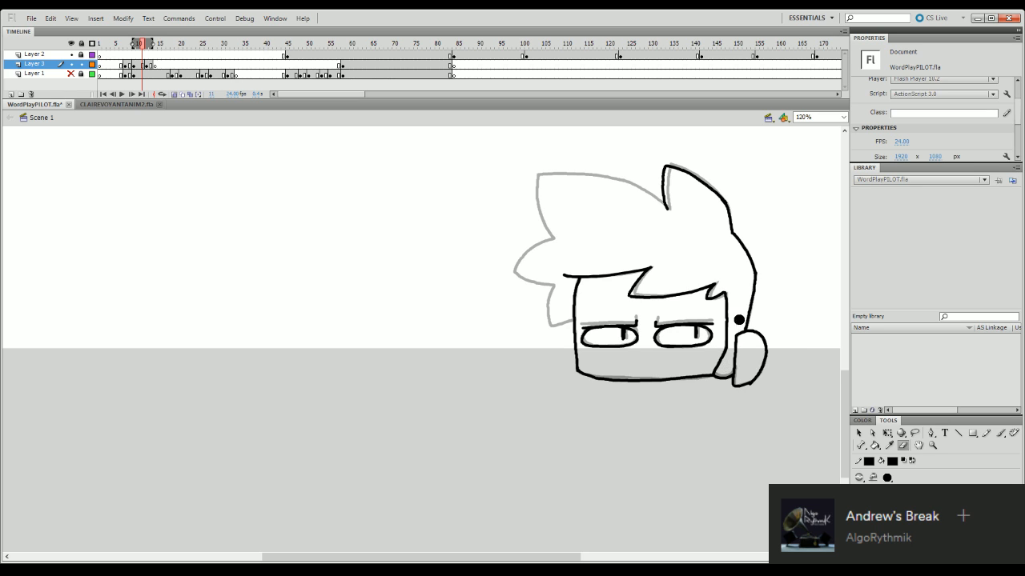
key(b)
mouse_move(650, 197)
mouse_down()
mouse_move(614, 181)
mouse_move(559, 183)
mouse_move(521, 200)
mouse_up()
key(ctrl+z)
mouse_move(666, 209)
mouse_down()
mouse_move(624, 184)
mouse_move(553, 183)
mouse_move(519, 195)
mouse_move(547, 240)
mouse_up()
key(ctrl+z)
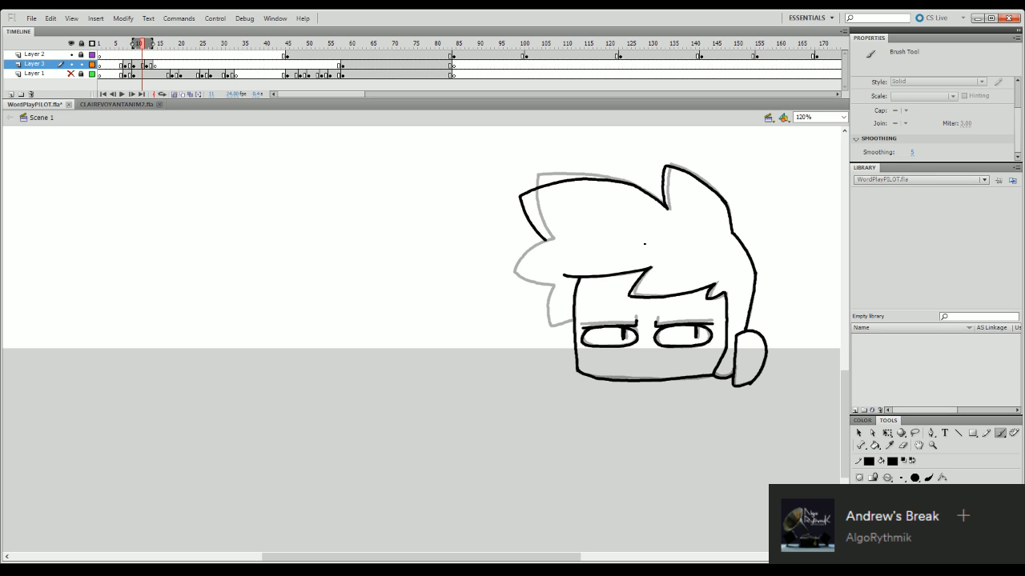
key(ctrl+z)
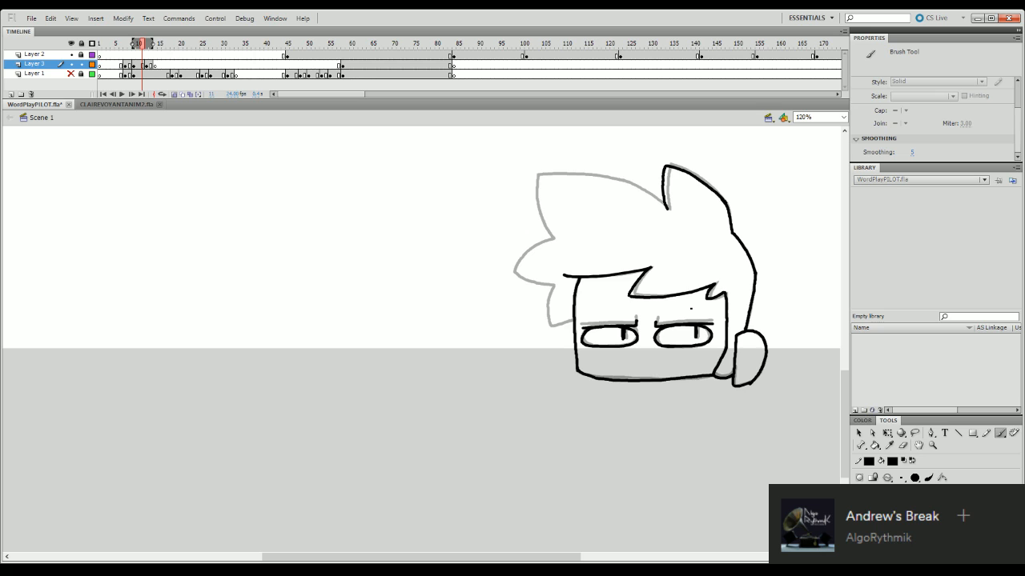
mouse_move(553, 241)
mouse_down()
mouse_move(534, 193)
mouse_move(546, 232)
mouse_up()
key(ctrl+z)
- Ink the large pointed hair spike along the onion skin, joining its upper curve to the base of the upright tuft
key(ctrl+z)
drag(536, 173, 553, 239)
mouse_move(537, 174)
mouse_down()
mouse_move(638, 185)
mouse_move(552, 174)
mouse_move(638, 182)
mouse_move(573, 175)
mouse_move(614, 179)
mouse_move(597, 176)
mouse_up()
key(ctrl+z)
key(ctrl+z)
key(ctrl+z)
key(ctrl+z)
key(ctrl+z)
key(ctrl+z)
key(ctrl+z)
drag(534, 173, 648, 190)
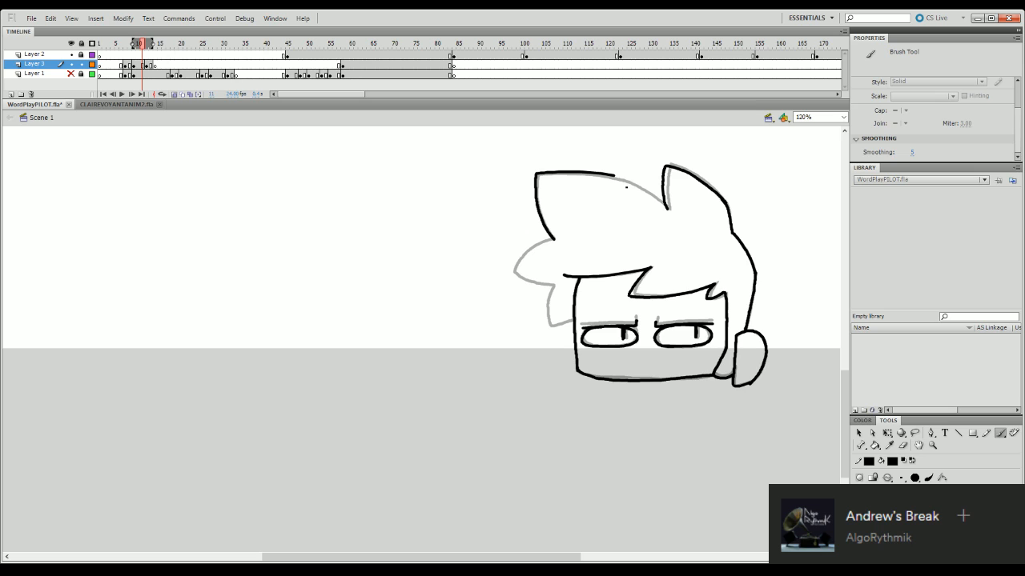
drag(611, 174, 657, 203)
key(ctrl+z)
key(ctrl+z)
drag(611, 174, 666, 210)
key(ctrl+z)
drag(614, 175, 667, 209)
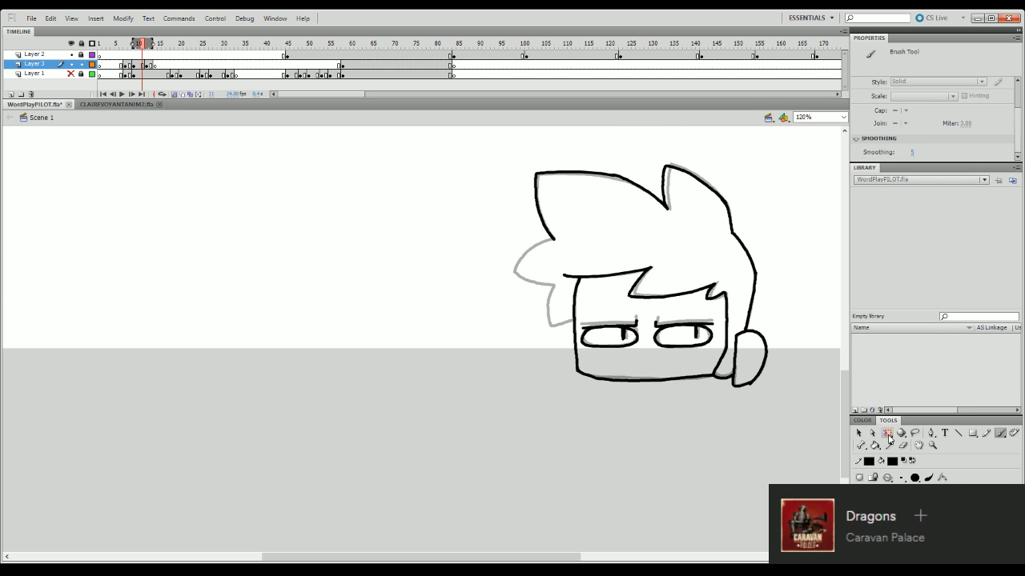
- Skew the large hair spike slightly downward at its tip with Free Transform and erase the overshooting lower end
click(915, 433)
mouse_move(666, 198)
mouse_down()
mouse_move(676, 229)
mouse_move(555, 249)
mouse_move(505, 201)
mouse_move(619, 142)
mouse_move(662, 169)
mouse_move(672, 233)
mouse_move(531, 248)
mouse_move(522, 191)
mouse_move(542, 160)
mouse_move(656, 178)
mouse_up()
click(682, 210)
key(ctrl+z)
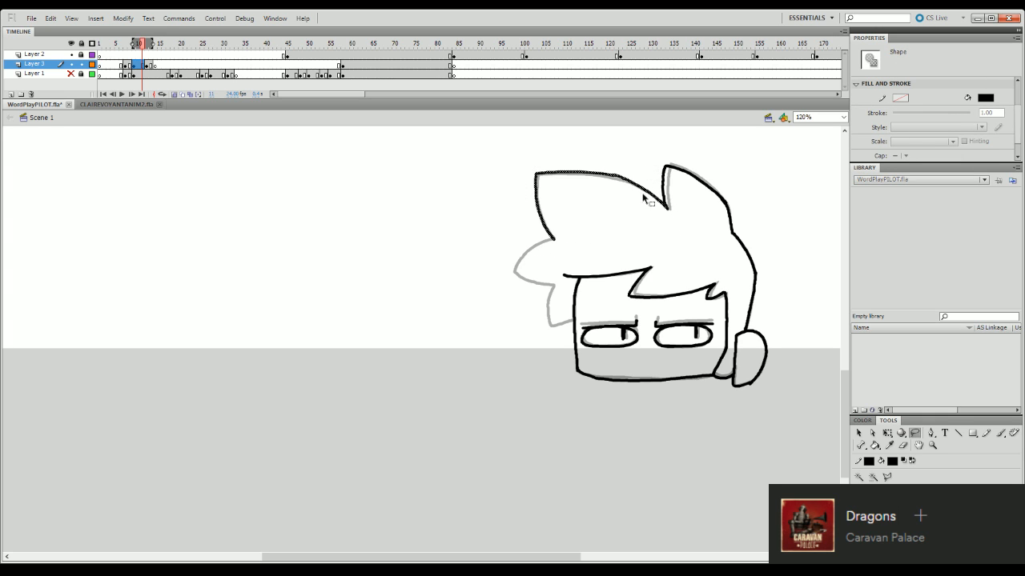
key(q)
drag(535, 203, 532, 212)
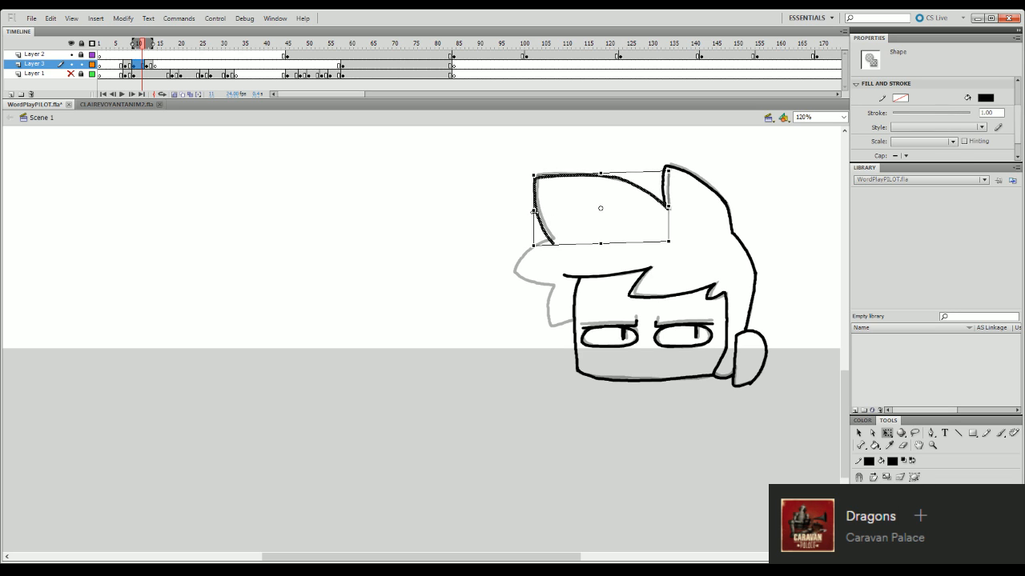
click(520, 240)
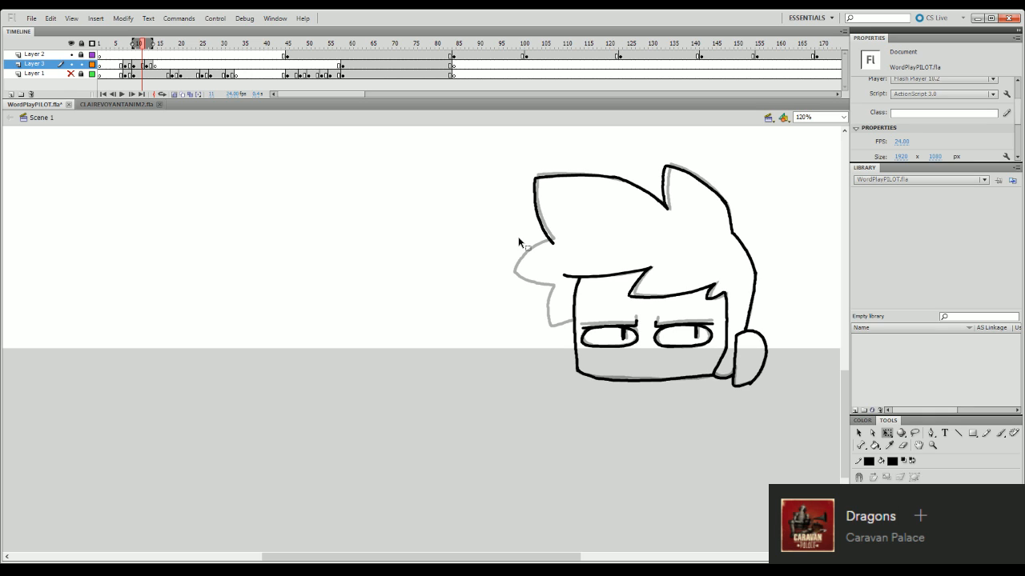
key(e)
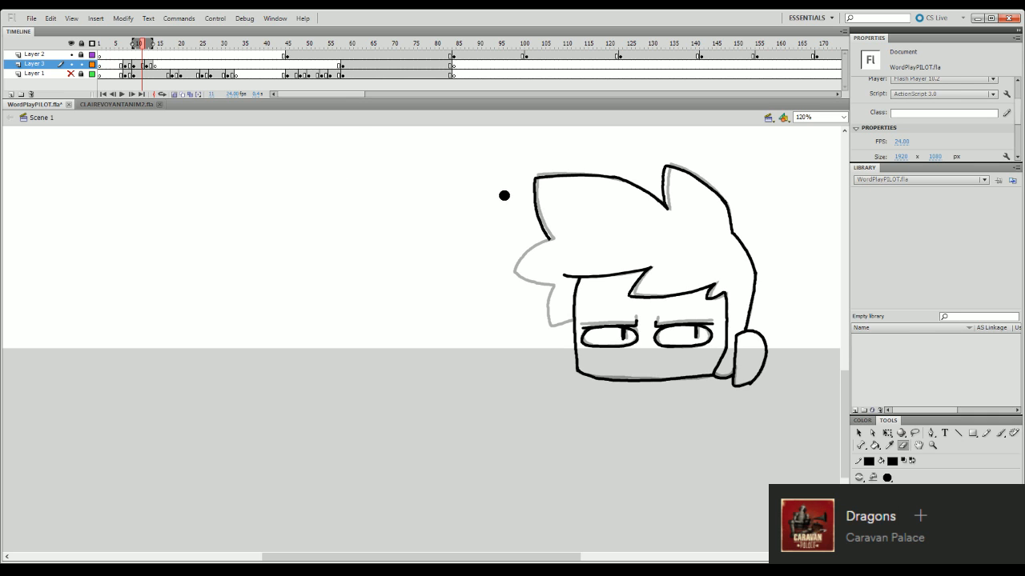
- Ink the two smaller hair spikes below the large one and trim the overshooting end of the fringe line
key(b)
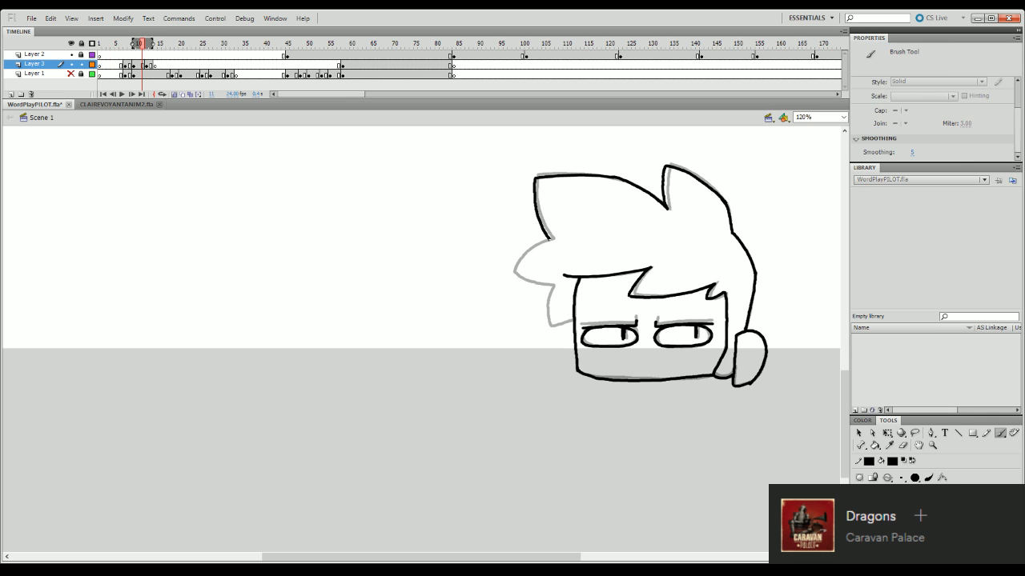
mouse_move(550, 239)
mouse_down()
mouse_move(515, 278)
mouse_move(557, 285)
mouse_move(551, 334)
mouse_move(574, 323)
mouse_up()
key(ctrl+z)
key(ctrl+z)
key(ctrl+z)
key(ctrl+z)
key(ctrl+z)
key(q)
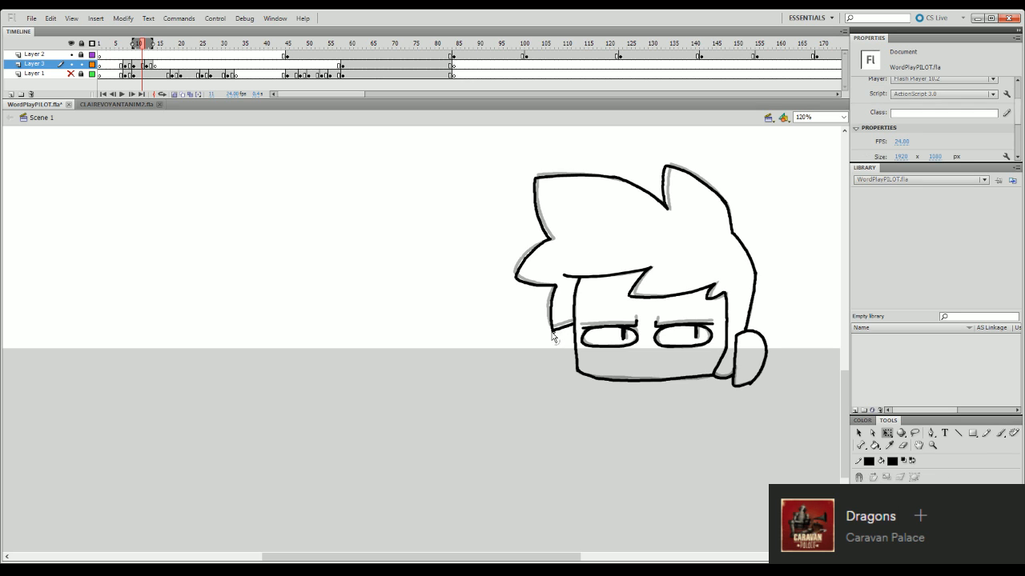
click(559, 337)
click(566, 360)
click(903, 446)
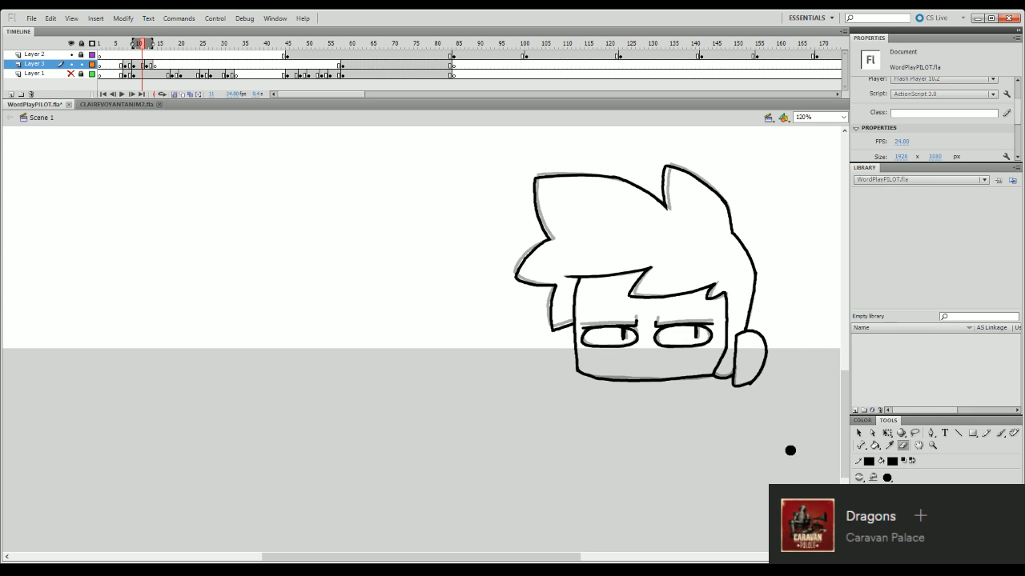
- Select the whole inked head at frame 11 and play the animation to check it
key(ctrl+a)
key(q)
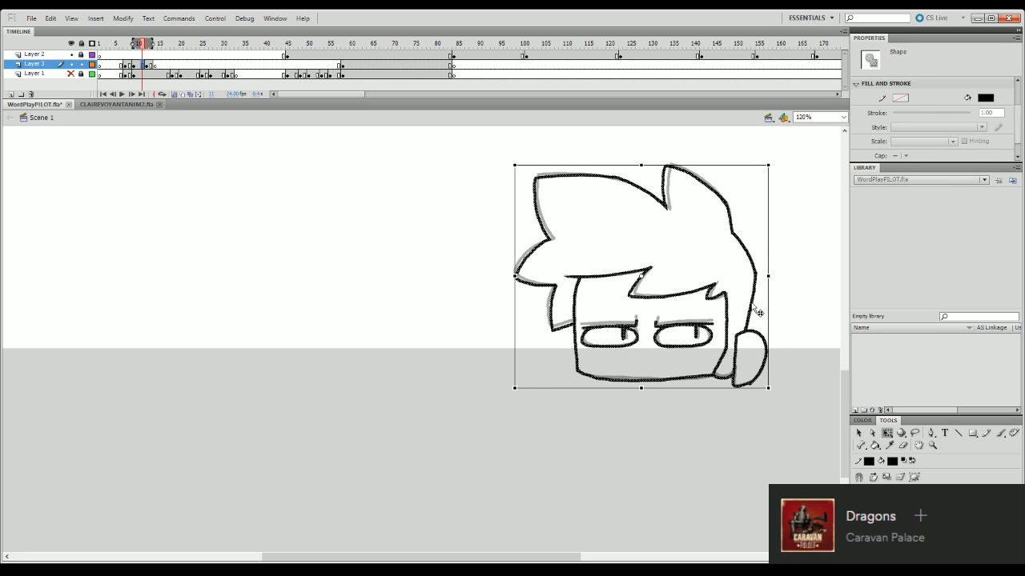
key(Return)
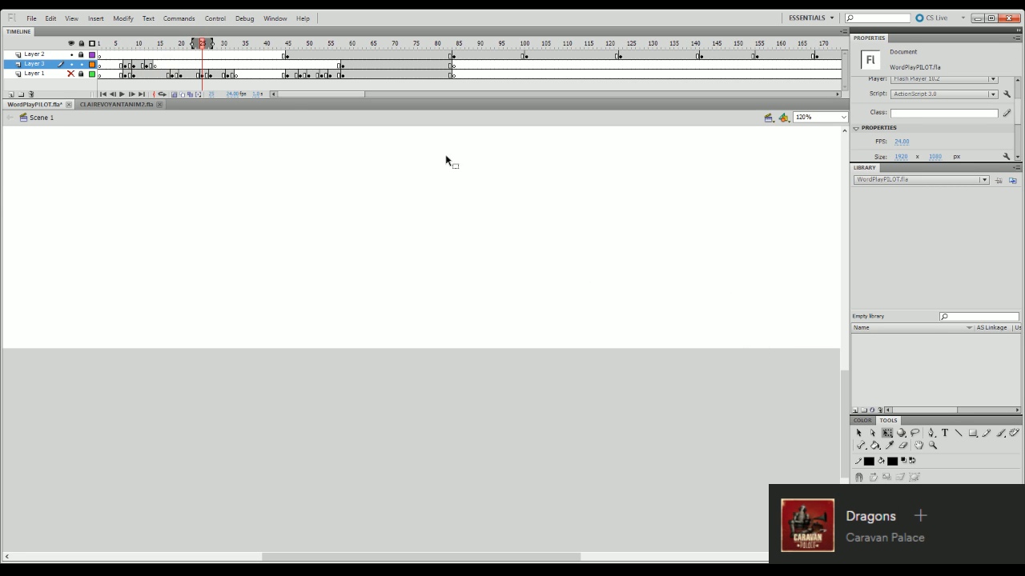
- Move Layer 3's blank keyframe from frame 14 to frame 18 and play the animation from the start
click(156, 65)
mouse_move(158, 68)
mouse_down()
mouse_move(171, 69)
mouse_move(105, 45)
mouse_up()
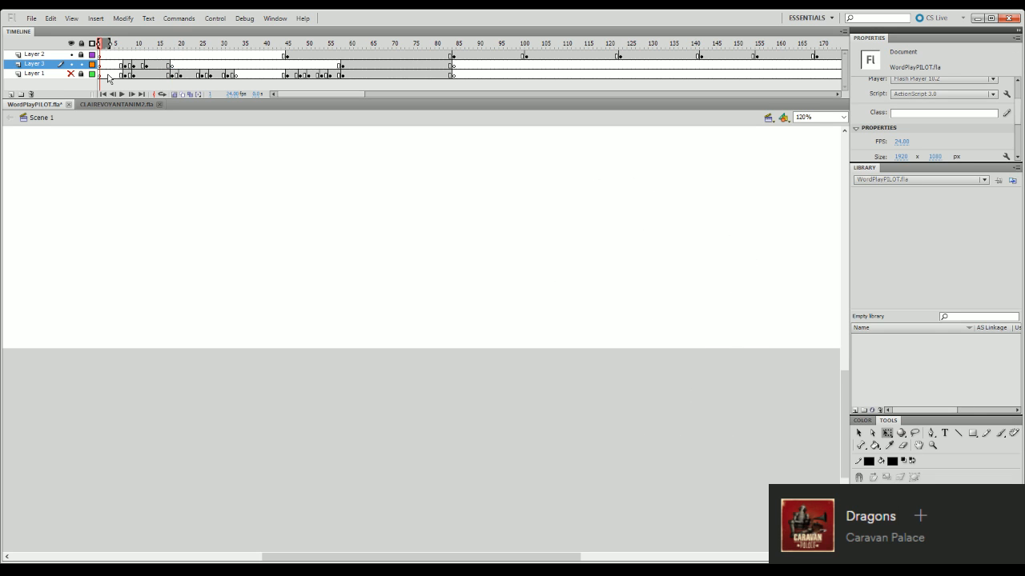
key(Return)
key(Return)
drag(162, 47, 100, 46)
key(Return)
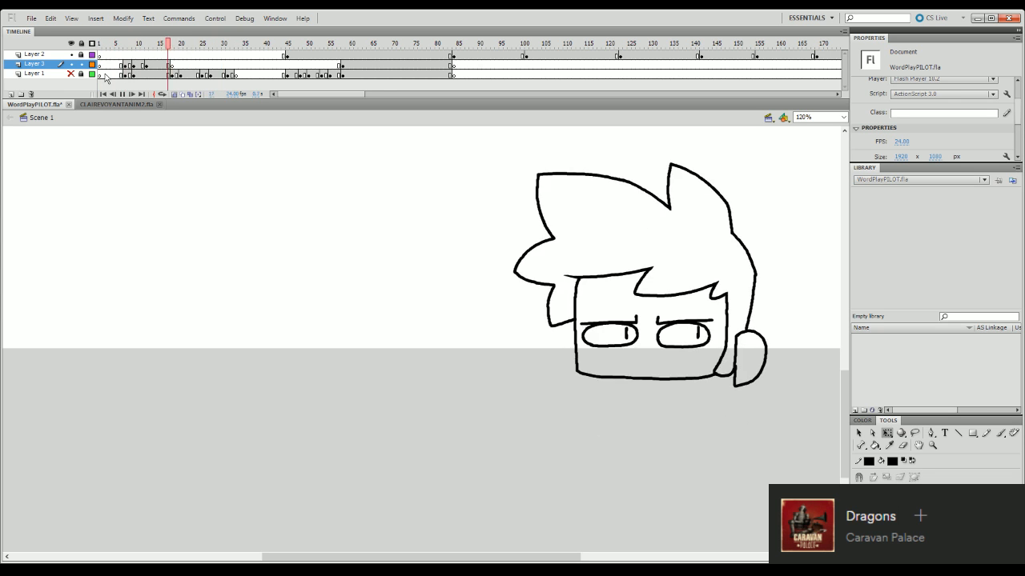
- Lengthen the hold of the peeking pose by four frames on all layers and play the animation again
key(Return)
drag(169, 45, 104, 49)
key(F5)
key(F5)
key(F5)
key(F5)
key(Return)
key(Return)
key(Return)
key(Return)
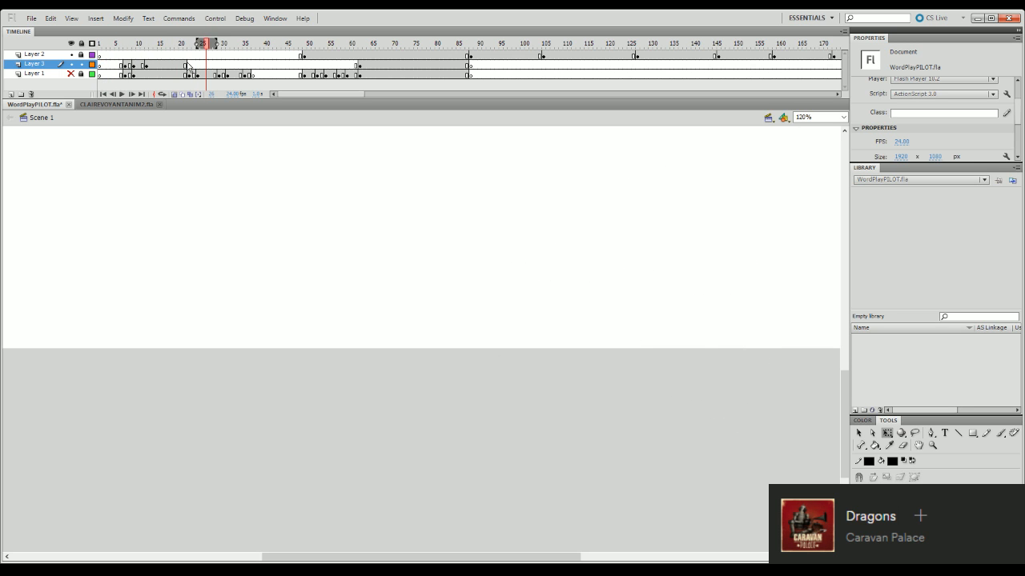
- Go to frame 22 on Layer 3, show Layer 1 to examine the rough sketch of the next pose, and hide it again
drag(181, 46, 168, 51)
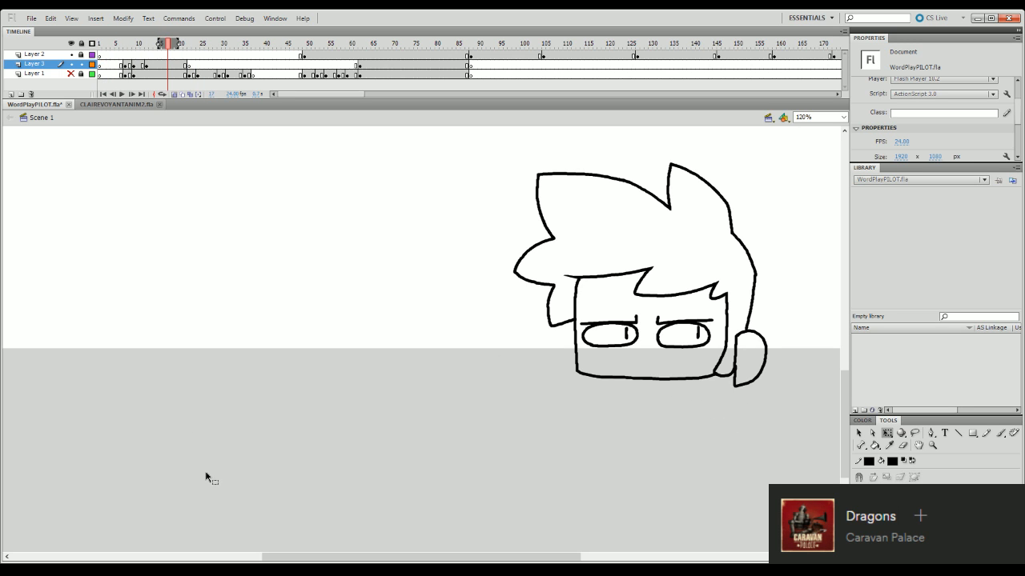
click(190, 46)
mouse_move(191, 48)
mouse_down()
mouse_move(212, 48)
mouse_move(191, 46)
mouse_up()
click(71, 74)
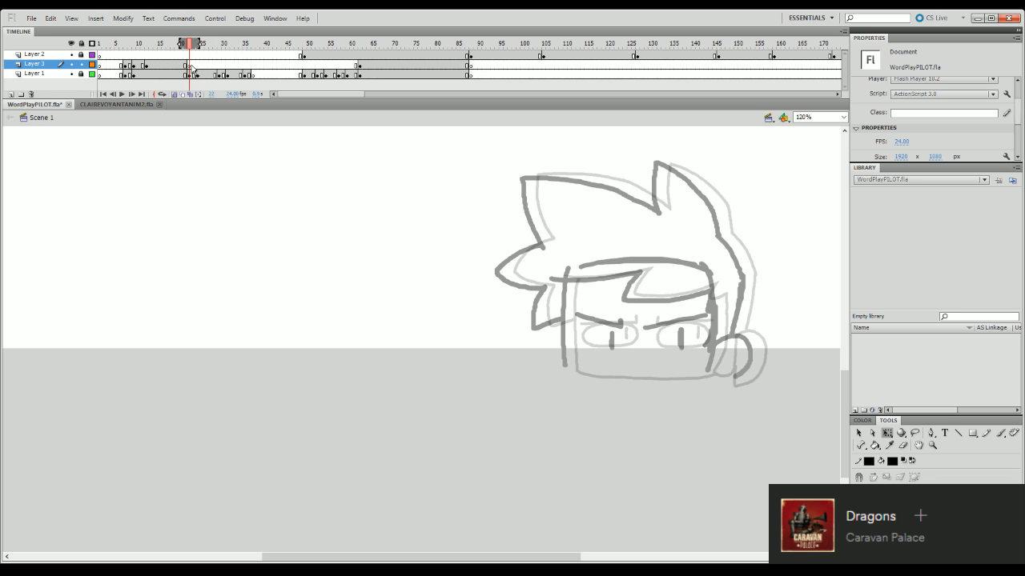
click(191, 66)
click(189, 44)
click(72, 73)
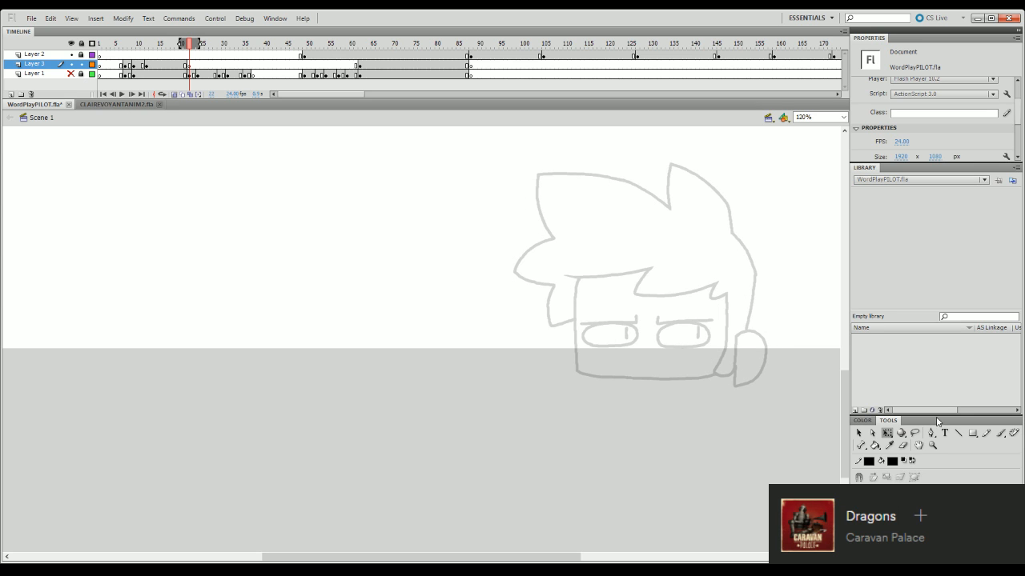
- Ink the closed ear shape over the onion-skinned head at frame 22
key(b)
mouse_move(736, 337)
mouse_down()
mouse_move(760, 368)
mouse_move(745, 331)
mouse_move(766, 351)
mouse_move(764, 364)
mouse_move(748, 333)
mouse_move(763, 338)
mouse_move(767, 358)
mouse_move(756, 384)
mouse_up()
key(ctrl+z)
key(ctrl+z)
key(ctrl+z)
key(ctrl+z)
mouse_move(736, 337)
mouse_down()
mouse_move(762, 336)
mouse_move(766, 365)
mouse_move(751, 384)
mouse_up()
key(ctrl+z)
mouse_move(737, 340)
mouse_down()
mouse_move(748, 332)
mouse_move(765, 345)
mouse_move(750, 385)
mouse_up()
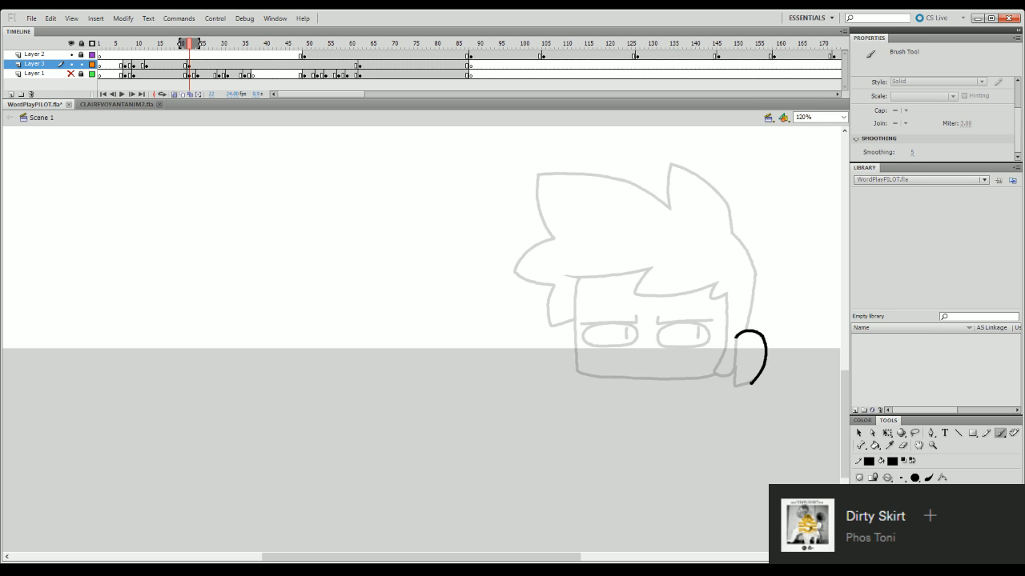
mouse_move(735, 335)
mouse_down()
mouse_move(735, 388)
mouse_move(754, 383)
mouse_up()
- Ink the ear-side face line down to the sideburn's lower tip and the back hair line down to the ear
drag(727, 296, 713, 361)
key(ctrl+z)
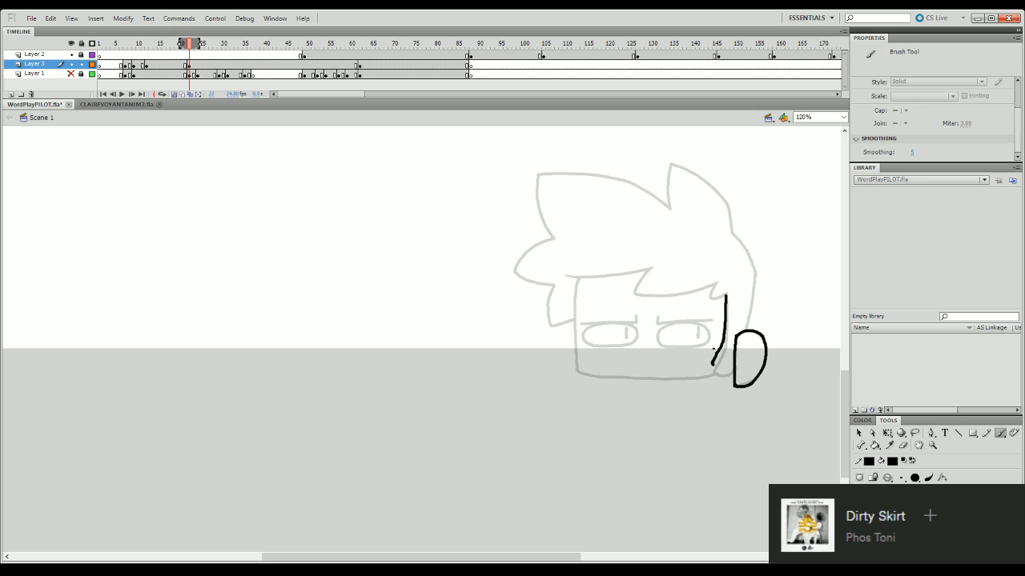
key(ctrl+z)
drag(726, 294, 713, 361)
key(ctrl+z)
drag(726, 295, 720, 375)
mouse_move(746, 326)
mouse_down()
mouse_move(755, 281)
mouse_move(744, 330)
mouse_up()
key(ctrl+z)
key(ctrl+z)
drag(757, 270, 744, 330)
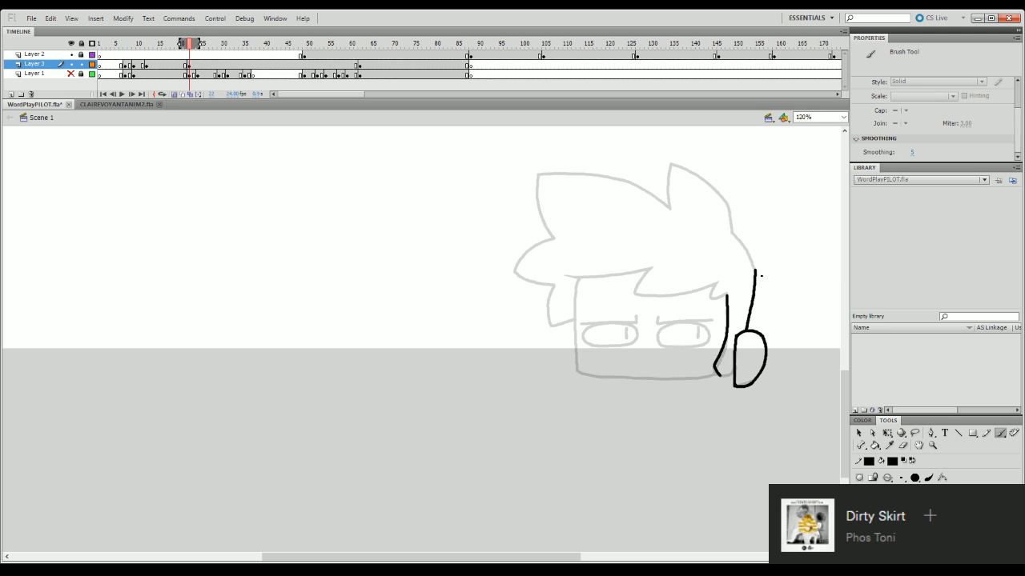
- Ink the short line joining the sideburn's tip to the ear, and the back hair line up to the base of the top tuft
drag(719, 374, 734, 377)
drag(732, 233, 754, 270)
key(ctrl+z)
drag(731, 234, 755, 274)
key(ctrl+z)
drag(846, 391, 844, 347)
mouse_move(728, 397)
mouse_down()
mouse_move(726, 379)
mouse_move(698, 357)
mouse_move(664, 344)
mouse_move(668, 386)
mouse_move(665, 345)
mouse_move(724, 380)
mouse_up()
key(ctrl+z)
key(ctrl+z)
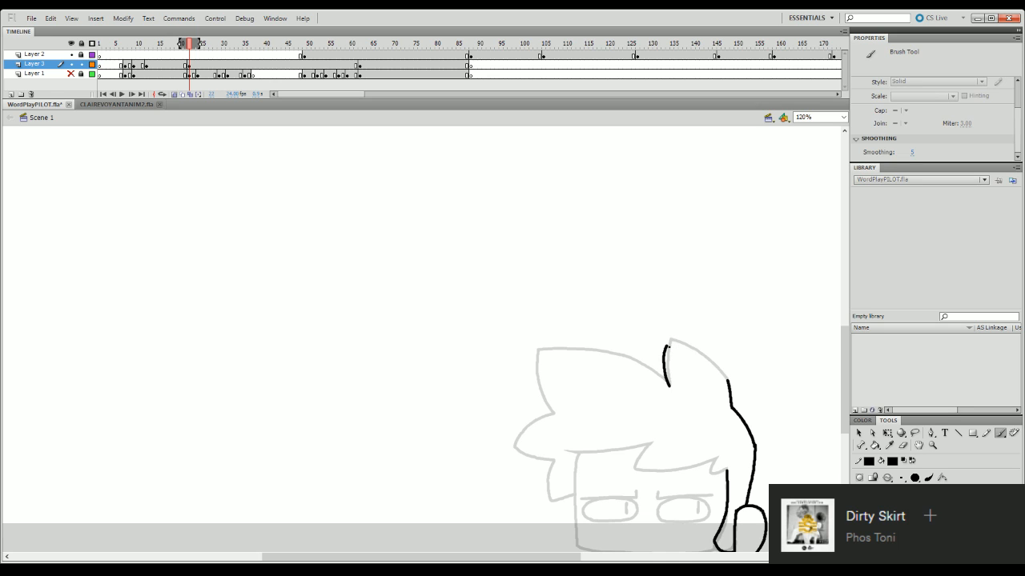
drag(666, 345, 728, 381)
key(e)
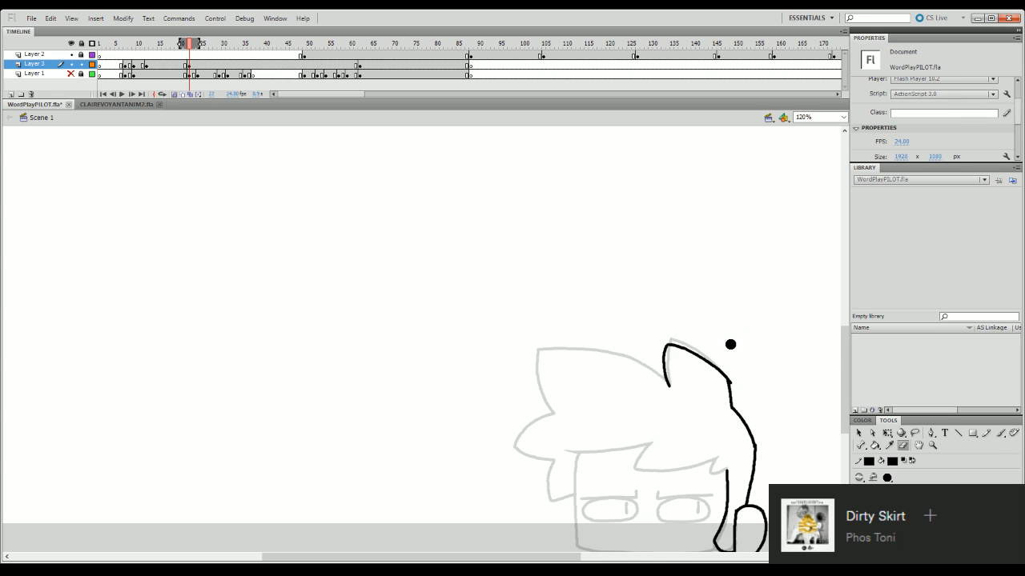
key(ctrl+z)
key(ctrl+z)
- Ink the pointed top hair tuft over the onion-skinned outline, redrawing its long back edge until it meets the back hair line
key(b)
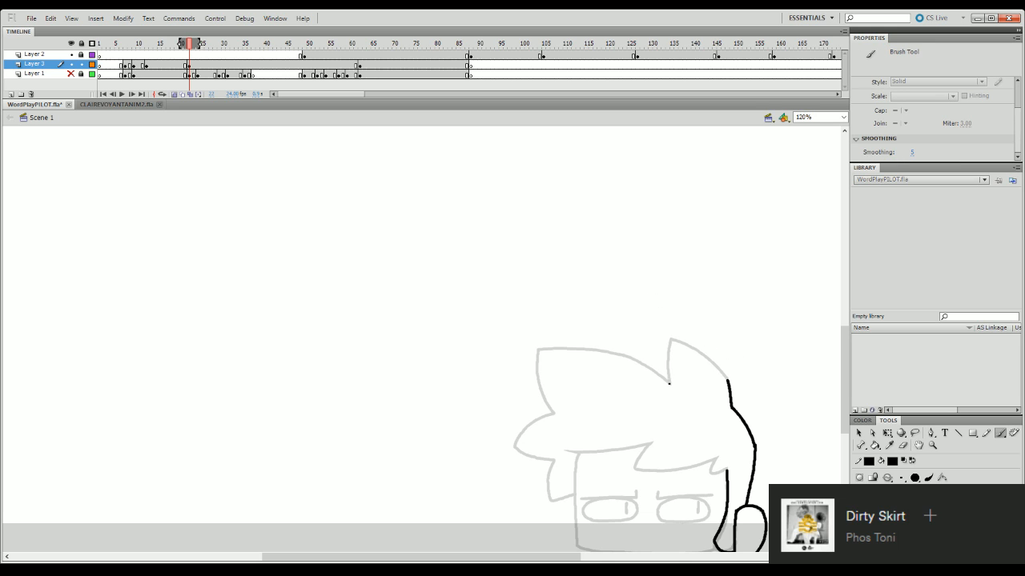
mouse_move(670, 384)
mouse_down()
mouse_move(672, 339)
mouse_move(725, 377)
mouse_up()
key(ctrl+z)
drag(672, 338, 726, 378)
key(ctrl+z)
drag(673, 339, 726, 382)
key(ctrl+z)
drag(673, 338, 728, 383)
key(e)
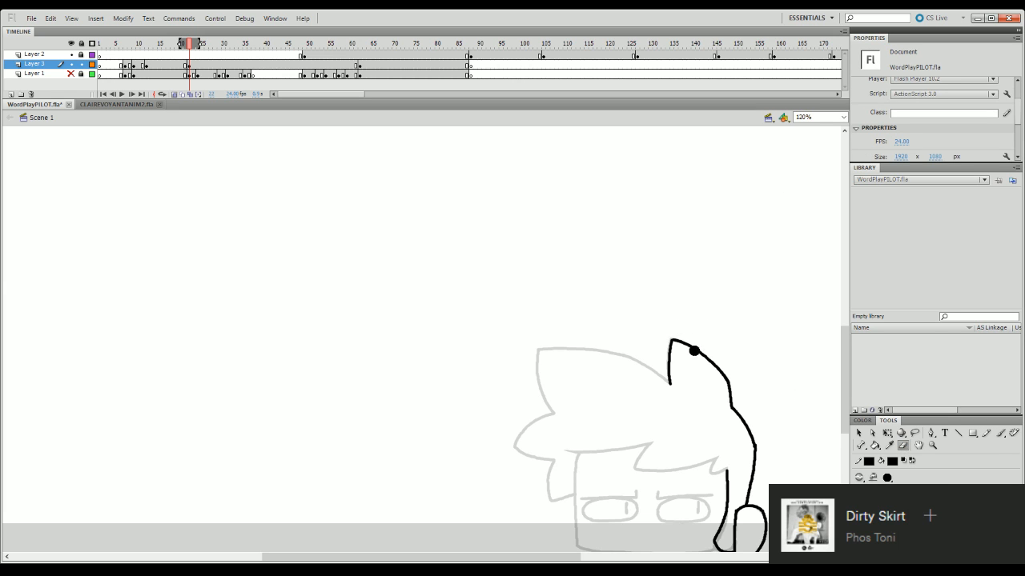
- Select the inked top tuft with the Lasso and stretch it slightly outward on its front side with Free Transform
key(q)
click(915, 433)
mouse_move(727, 413)
mouse_down()
mouse_move(750, 388)
mouse_move(728, 308)
mouse_move(645, 359)
mouse_move(677, 417)
mouse_move(711, 416)
mouse_up()
key(q)
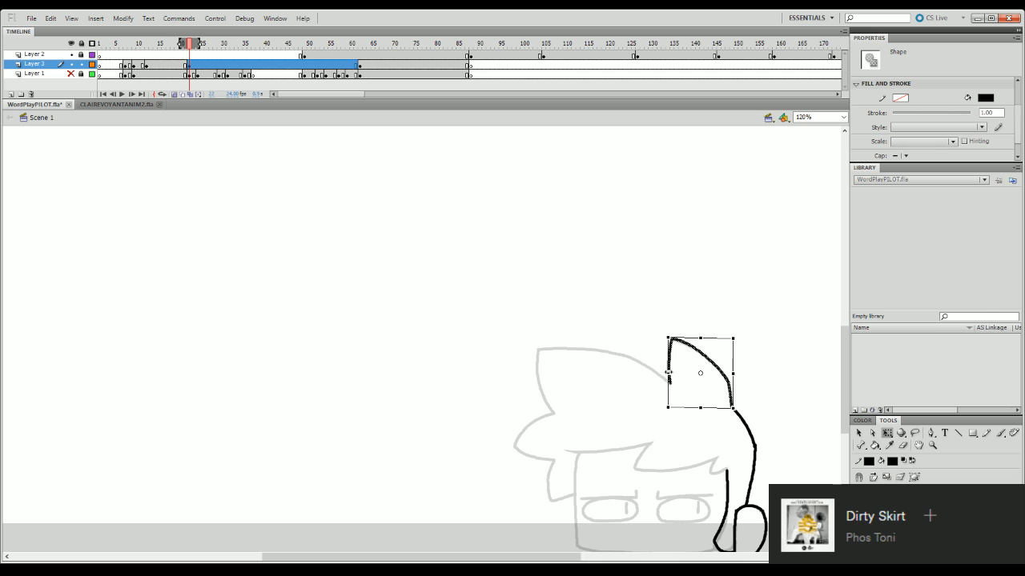
drag(669, 373, 666, 373)
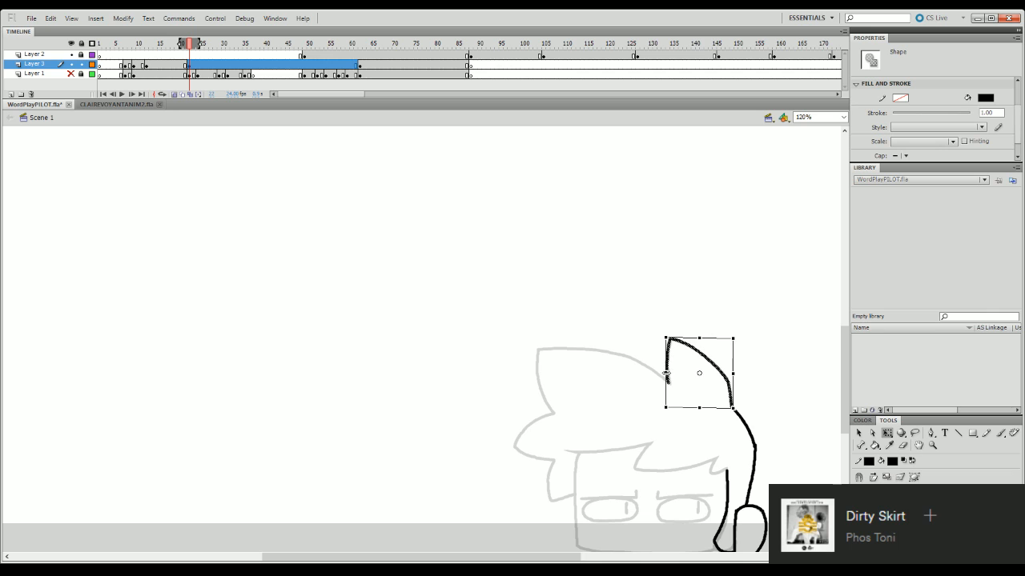
click(699, 306)
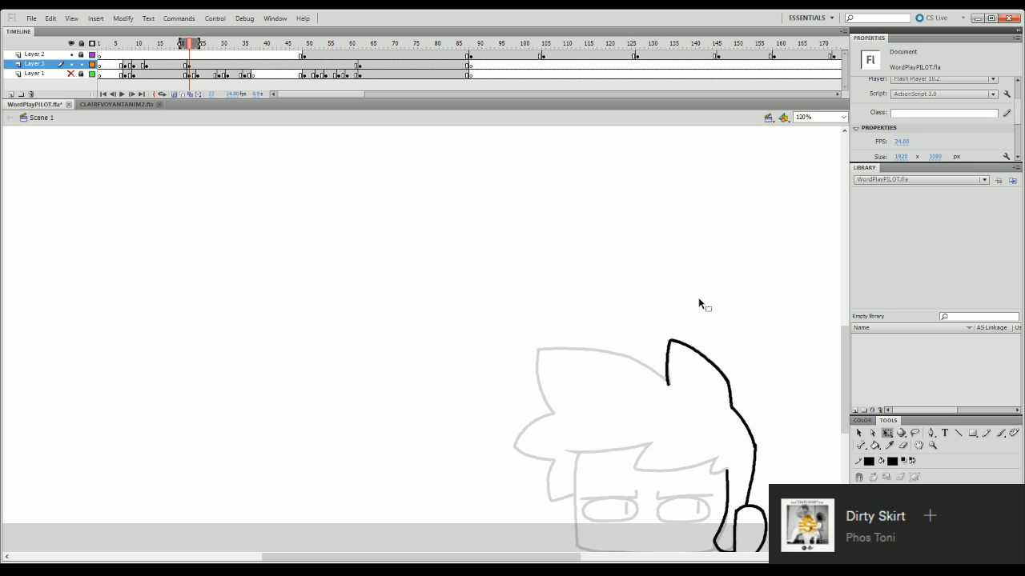
- Ink the small pointed notch that joins the end of the fringe to the ear-side face line
scroll(698, 305, down, 4)
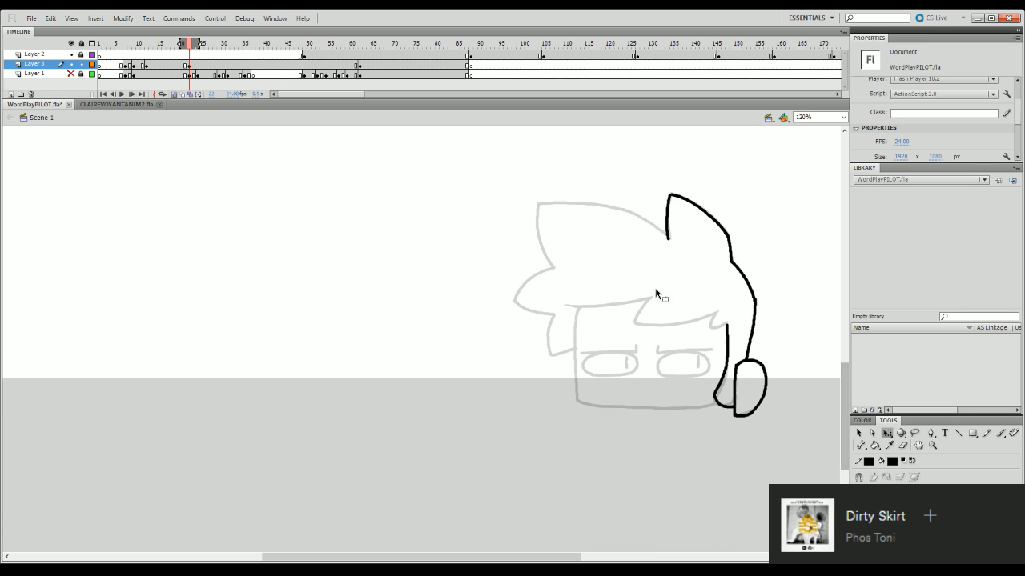
key(b)
drag(649, 296, 630, 325)
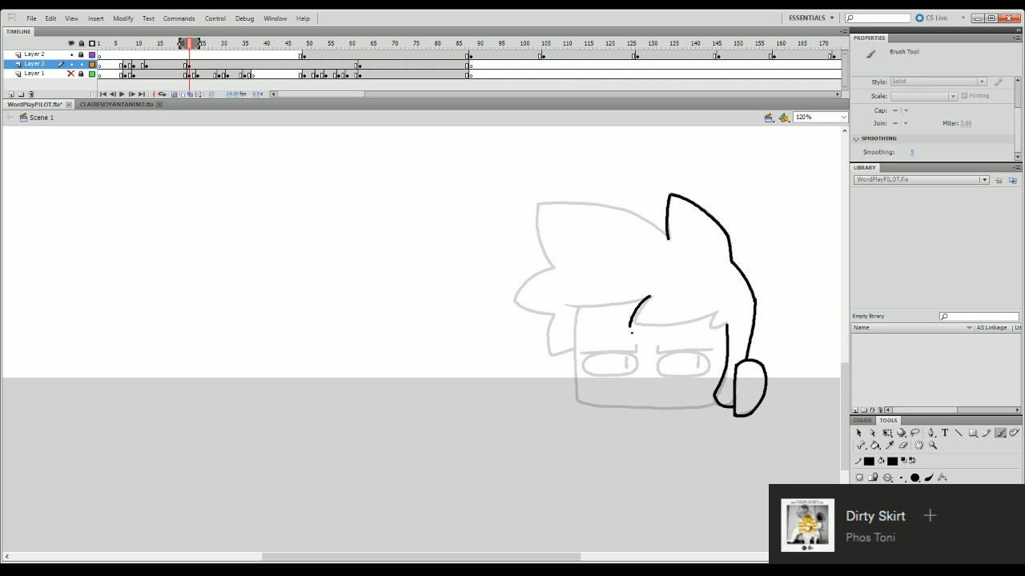
key(ctrl+z)
mouse_move(716, 311)
mouse_down()
mouse_move(712, 328)
mouse_move(727, 323)
mouse_move(714, 314)
mouse_move(718, 327)
mouse_move(729, 323)
mouse_up()
key(ctrl+z)
key(ctrl+z)
key(ctrl+z)
key(ctrl+z)
key(e)
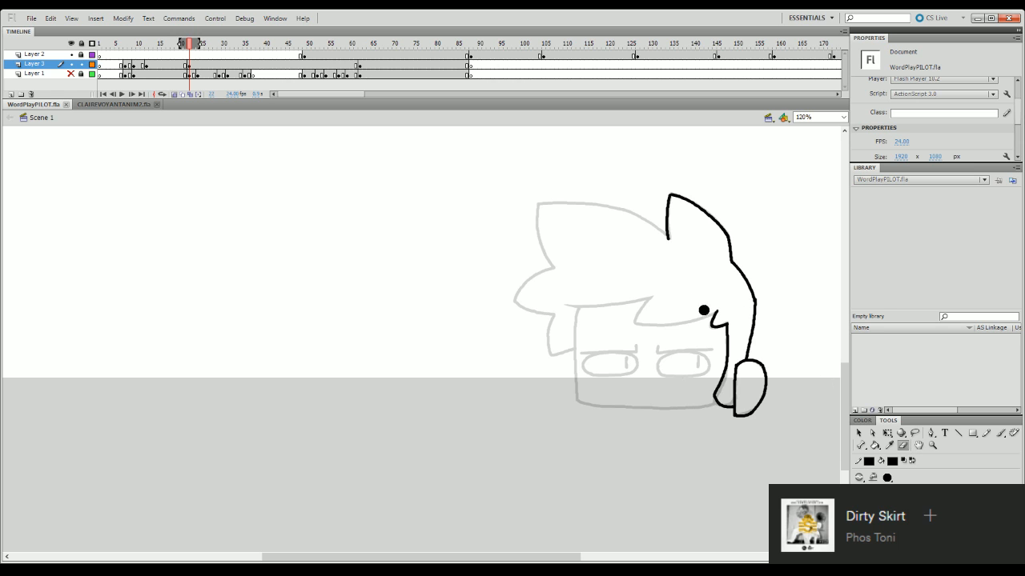
- Ink the ear-side fringe lock's pointed front tip and lower edge over the onion skin, joining it to the small notch
drag(703, 310, 725, 290)
key(b)
mouse_move(652, 296)
mouse_down()
mouse_move(633, 328)
mouse_move(711, 315)
mouse_up()
key(ctrl+z)
key(ctrl+z)
drag(635, 325, 724, 313)
key(ctrl+z)
drag(634, 325, 726, 314)
key(q)
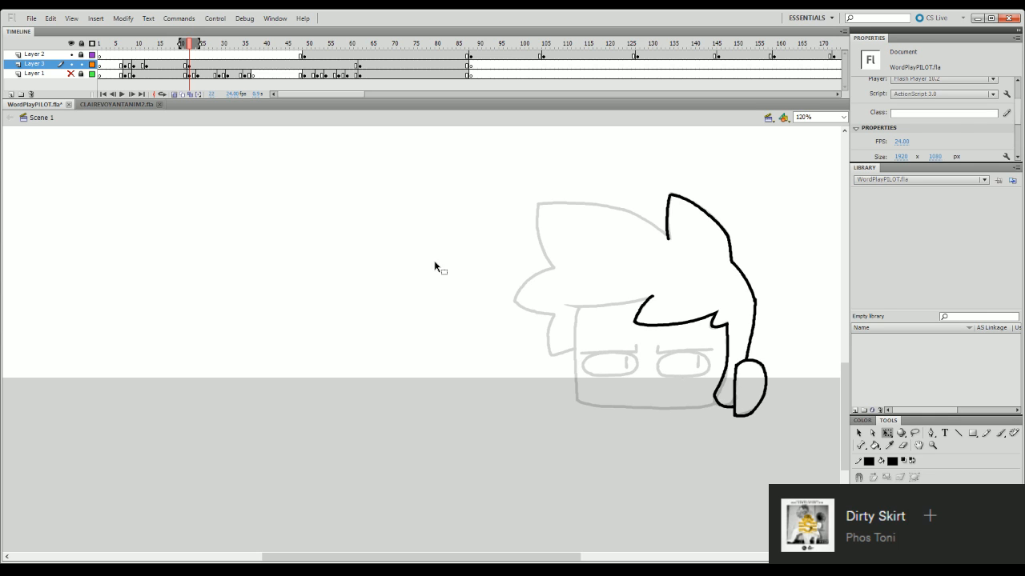
- Doodle a small spiky-haired stick figure with a tilted rectangle above it in the empty area beside the head
key(b)
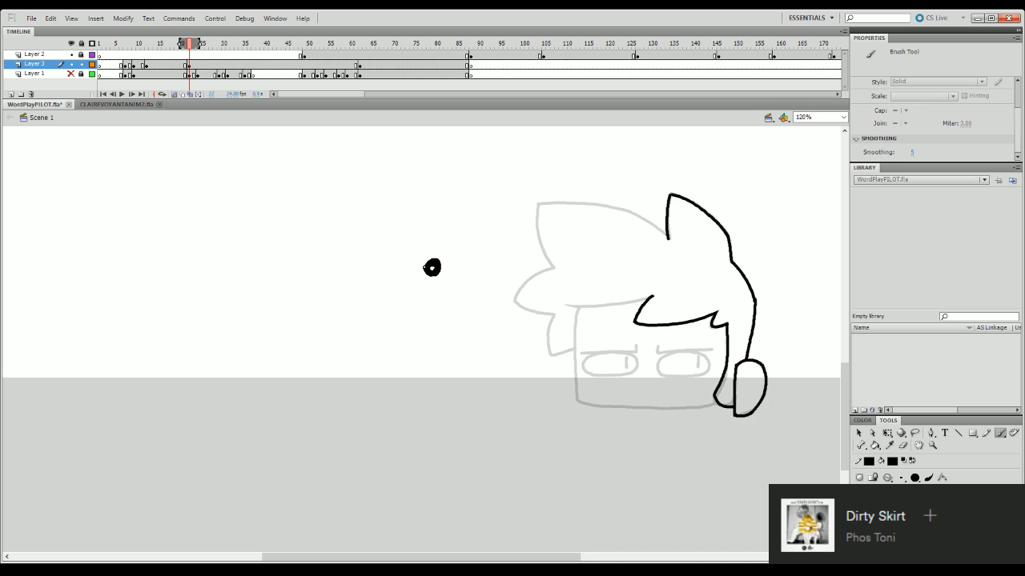
mouse_move(433, 261)
mouse_down()
mouse_move(426, 268)
mouse_move(441, 300)
mouse_move(438, 278)
mouse_move(429, 285)
mouse_move(437, 301)
mouse_move(426, 299)
mouse_up()
key(ctrl+z)
key(ctrl+z)
key(ctrl+z)
mouse_move(432, 289)
mouse_down()
mouse_move(418, 251)
mouse_move(429, 239)
mouse_move(433, 249)
mouse_move(443, 241)
mouse_move(444, 261)
mouse_move(490, 243)
mouse_move(485, 256)
mouse_move(497, 252)
mouse_move(490, 244)
mouse_move(514, 254)
mouse_move(524, 237)
mouse_move(502, 235)
mouse_move(521, 237)
mouse_move(508, 216)
mouse_move(435, 190)
mouse_move(422, 206)
mouse_move(494, 233)
mouse_up()
key(ctrl+z)
key(ctrl+z)
key(ctrl+z)
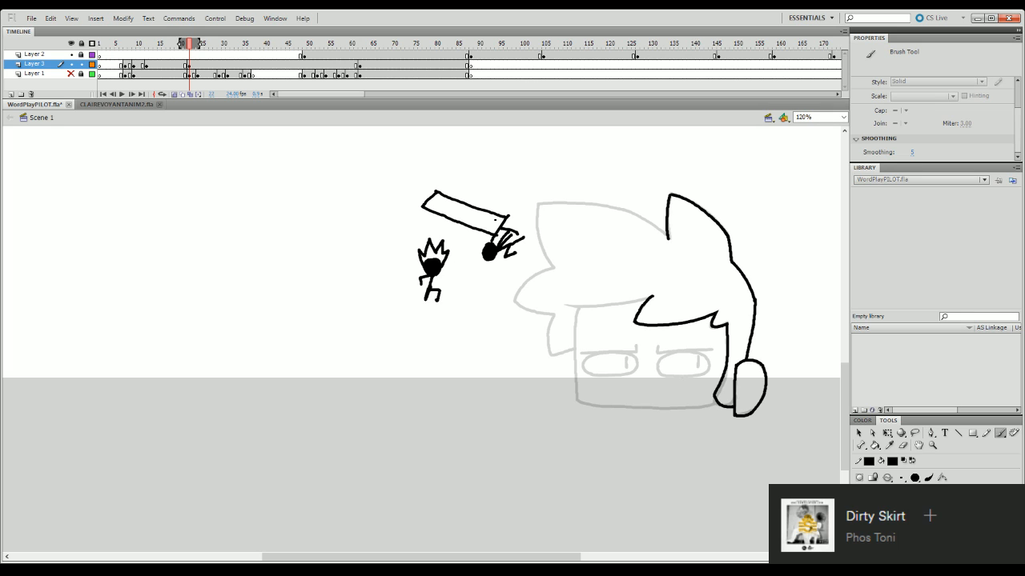
- Delete the tilted rectangle doodle and the spiky-haired stick figure
key(q)
click(512, 240)
key(Delete)
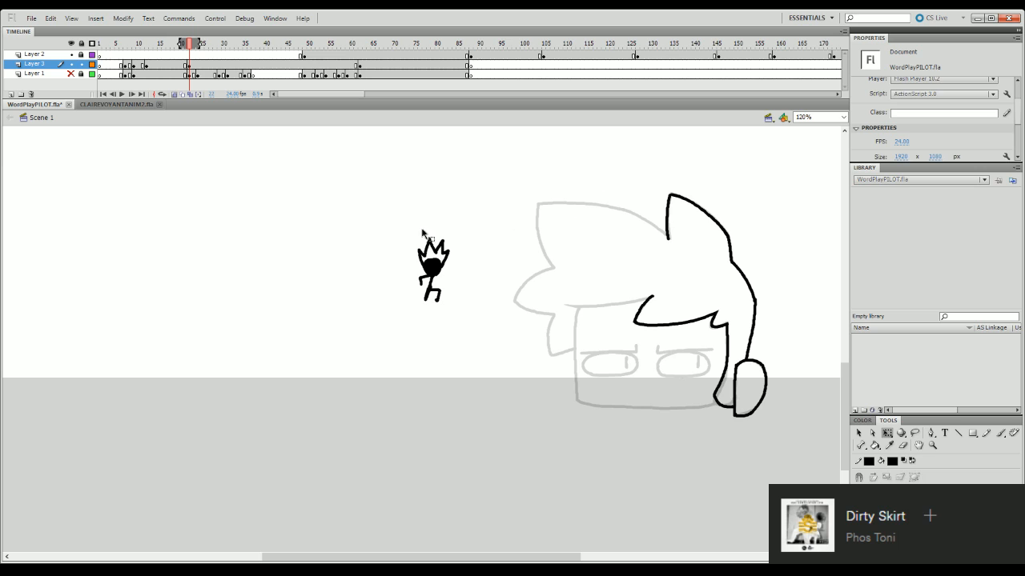
drag(404, 226, 463, 289)
key(Delete)
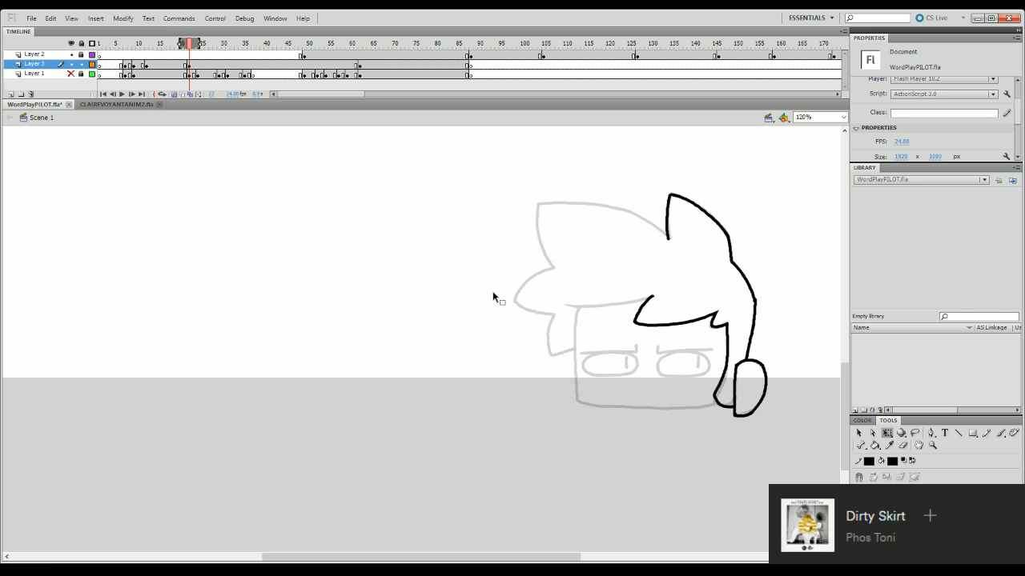
- Doodle a tiny outlined figure with spiky hair beside the head and delete it
key(b)
mouse_move(409, 251)
mouse_down()
mouse_move(411, 284)
mouse_move(414, 270)
mouse_move(426, 289)
mouse_move(406, 297)
mouse_move(427, 278)
mouse_move(403, 239)
mouse_move(418, 249)
mouse_up()
click(409, 259)
click(413, 257)
key(ctrl+a)
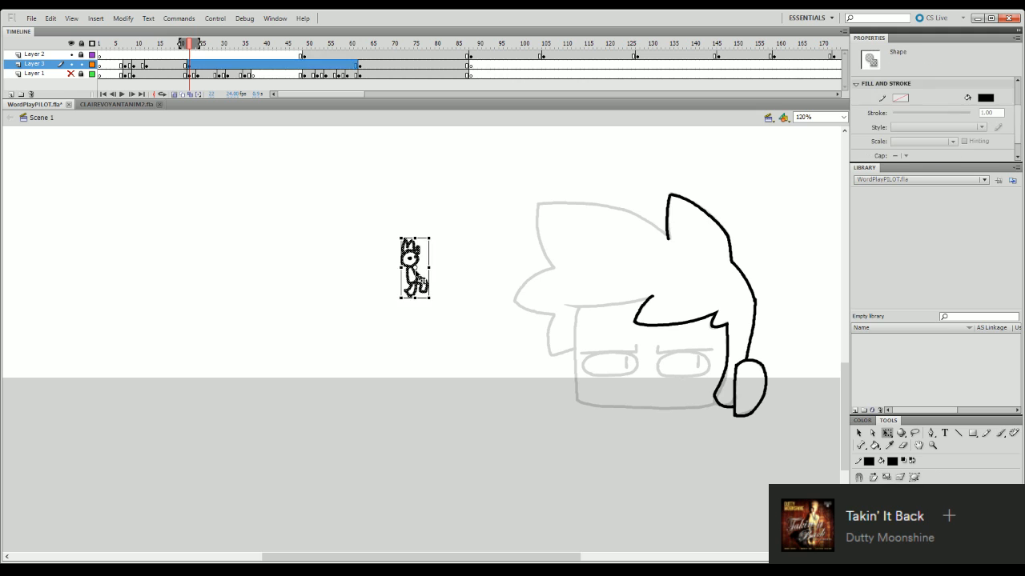
key(Delete)
- Doodle a small frowning head with tall spiky hair in the empty area beside the character
key(b)
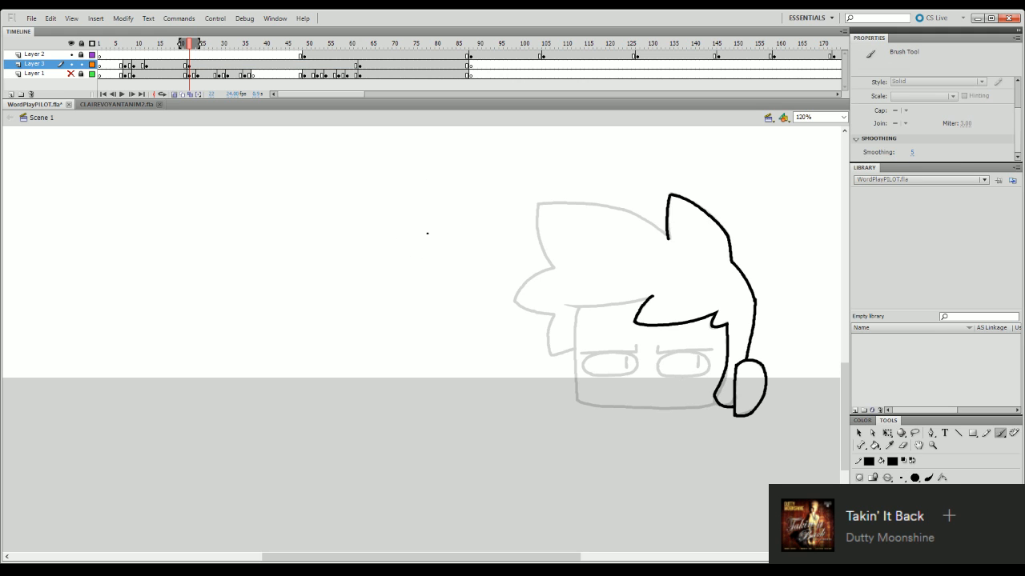
mouse_move(430, 220)
mouse_down()
mouse_move(436, 263)
mouse_move(394, 292)
mouse_up()
key(ctrl+z)
drag(430, 221, 424, 281)
key(ctrl+z)
mouse_move(374, 224)
mouse_down()
mouse_move(379, 271)
mouse_move(365, 213)
mouse_move(429, 200)
mouse_move(437, 218)
mouse_move(383, 243)
mouse_move(388, 278)
mouse_move(384, 267)
mouse_move(415, 254)
mouse_move(410, 238)
mouse_move(411, 266)
mouse_move(436, 262)
mouse_move(433, 234)
mouse_up()
key(ctrl+z)
key(ctrl+z)
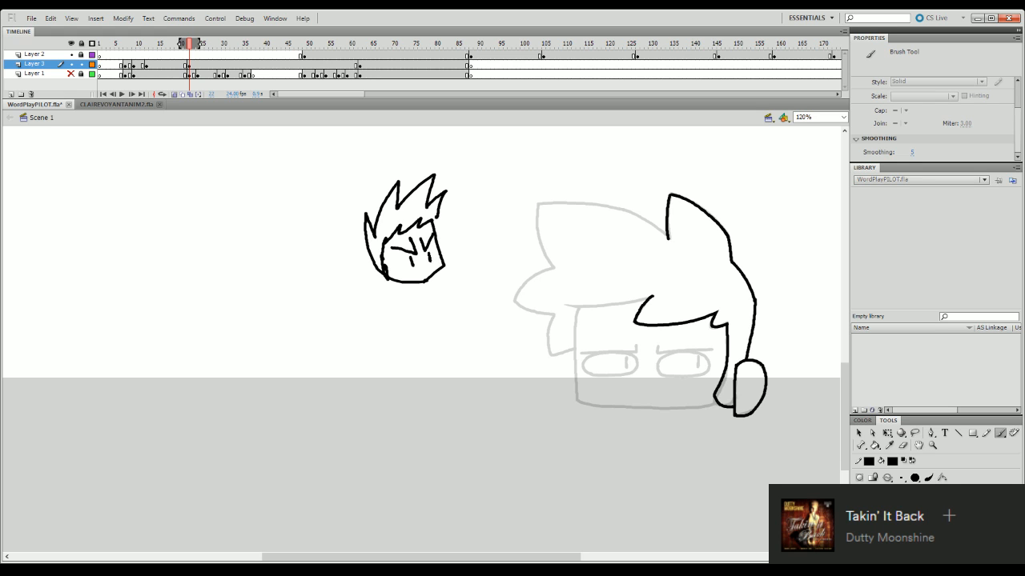
drag(420, 273, 432, 265)
- Delete the frowning head doodle, including the small fragment remaining above it
key(q)
mouse_move(345, 174)
mouse_down()
mouse_move(492, 281)
mouse_move(501, 327)
mouse_up()
key(Delete)
drag(377, 176, 469, 200)
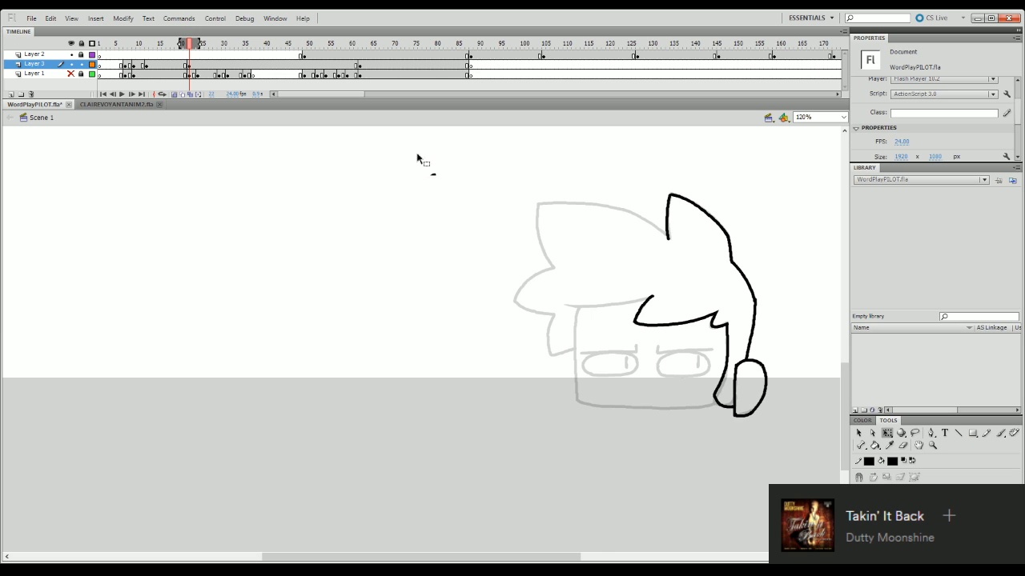
drag(405, 158, 469, 200)
key(Delete)
- Ink the curved front edge of the large front hair tuft, redrawing it over the onion-skinned line
key(b)
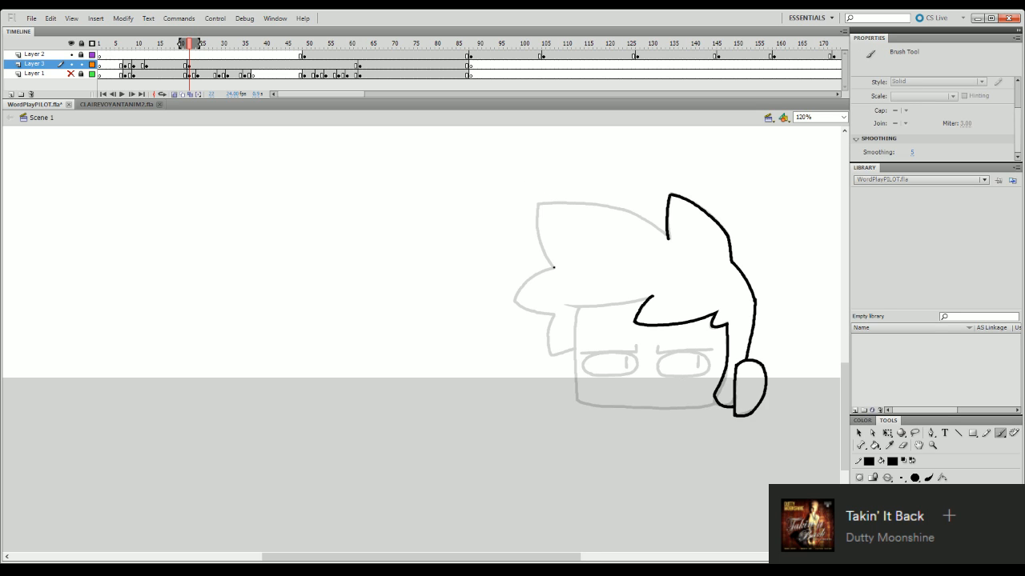
mouse_move(553, 267)
mouse_down()
mouse_move(538, 208)
mouse_move(553, 267)
mouse_up()
key(ctrl+z)
key(ctrl+z)
drag(537, 204, 552, 258)
key(ctrl+z)
drag(537, 203, 553, 269)
key(q)
click(553, 263)
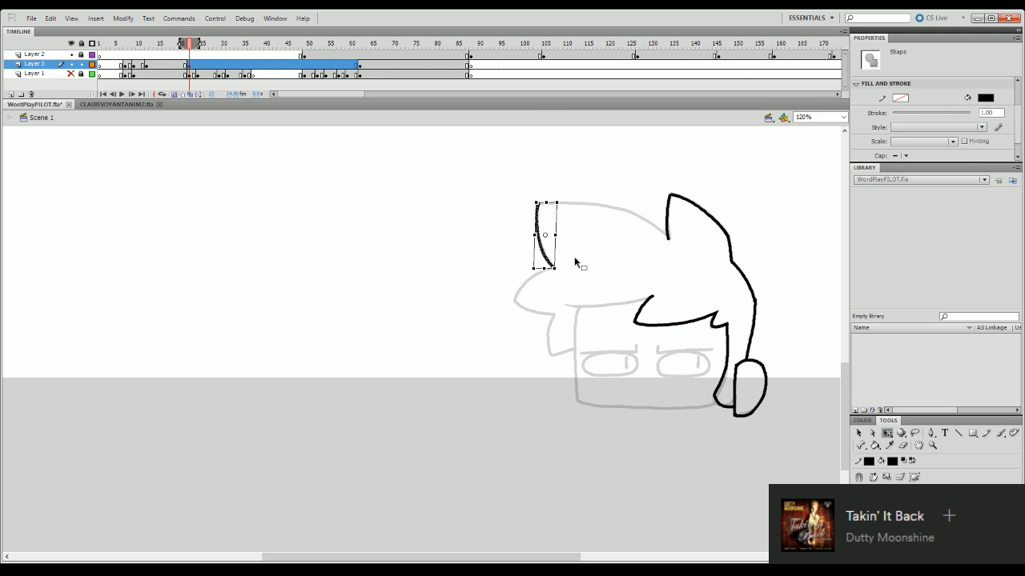
click(574, 262)
key(b)
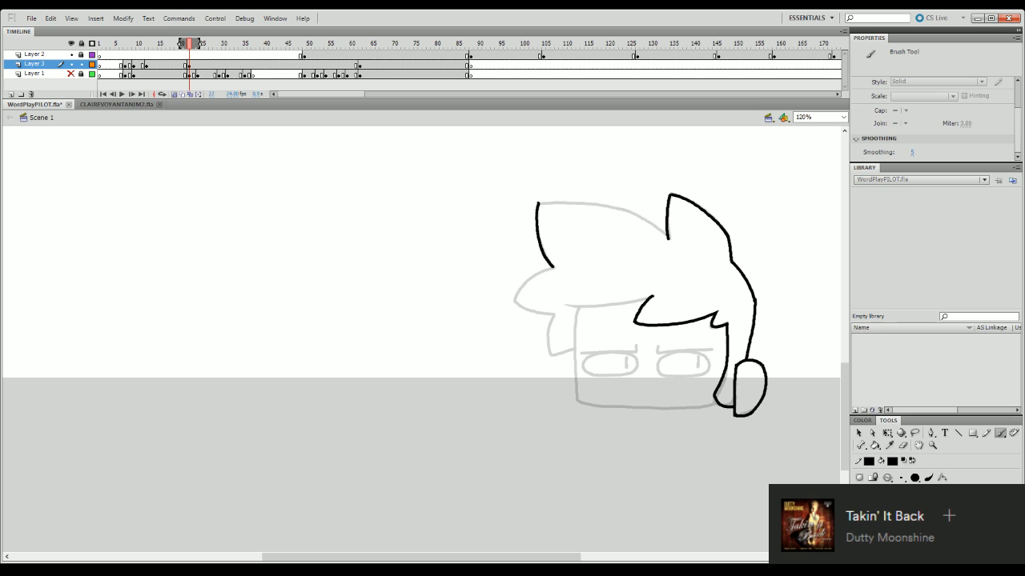
- Ink the long upper edge of the front hair tuft from its tip to the base of the back tuft
mouse_move(539, 204)
mouse_down()
mouse_move(653, 214)
mouse_move(577, 200)
mouse_move(635, 212)
mouse_up()
key(ctrl+z)
key(ctrl+z)
key(ctrl+z)
key(ctrl+z)
key(ctrl+z)
mouse_move(539, 203)
mouse_down()
mouse_move(629, 209)
mouse_move(593, 201)
mouse_move(649, 218)
mouse_up()
key(ctrl+z)
key(ctrl+z)
key(ctrl+z)
key(ctrl+z)
drag(545, 203, 661, 227)
drag(634, 214, 669, 241)
key(ctrl+z)
key(ctrl+z)
key(ctrl+z)
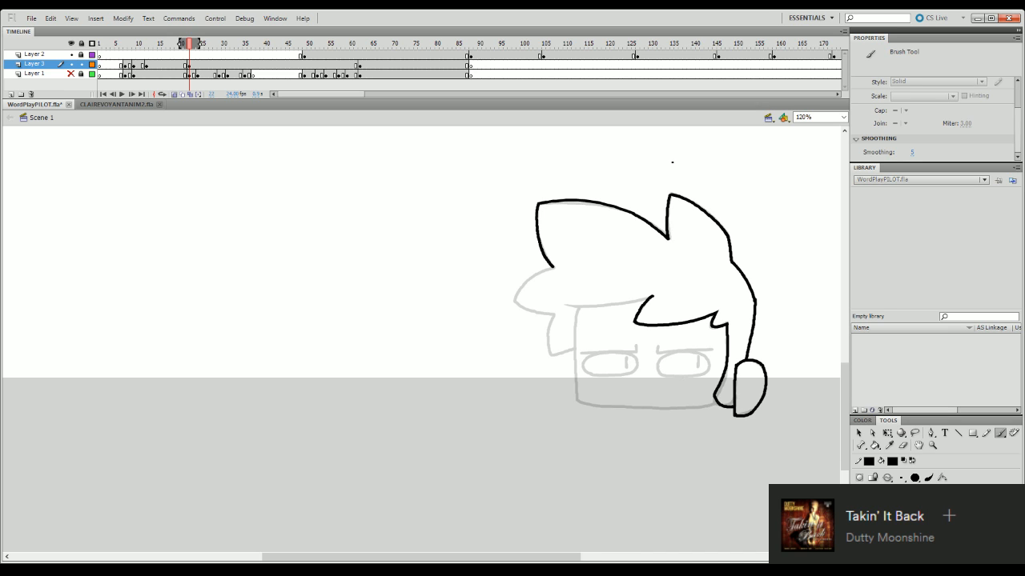
- Select the inked front tuft with the Lasso and adjust it slightly with Free Transform
click(914, 433)
mouse_move(668, 240)
mouse_down()
mouse_move(655, 205)
mouse_move(605, 174)
mouse_move(527, 206)
mouse_move(537, 267)
mouse_move(565, 276)
mouse_up()
key(q)
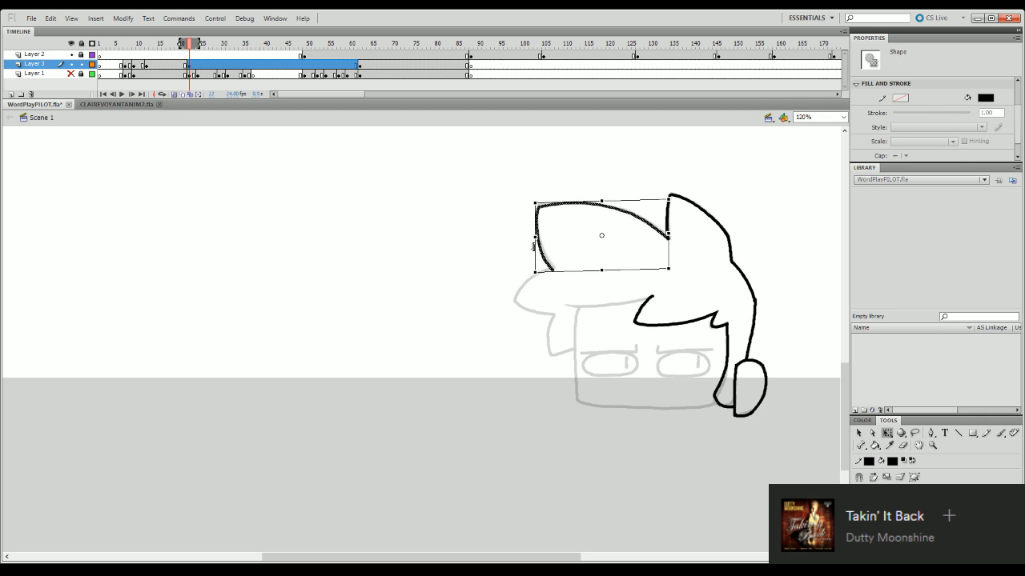
click(592, 216)
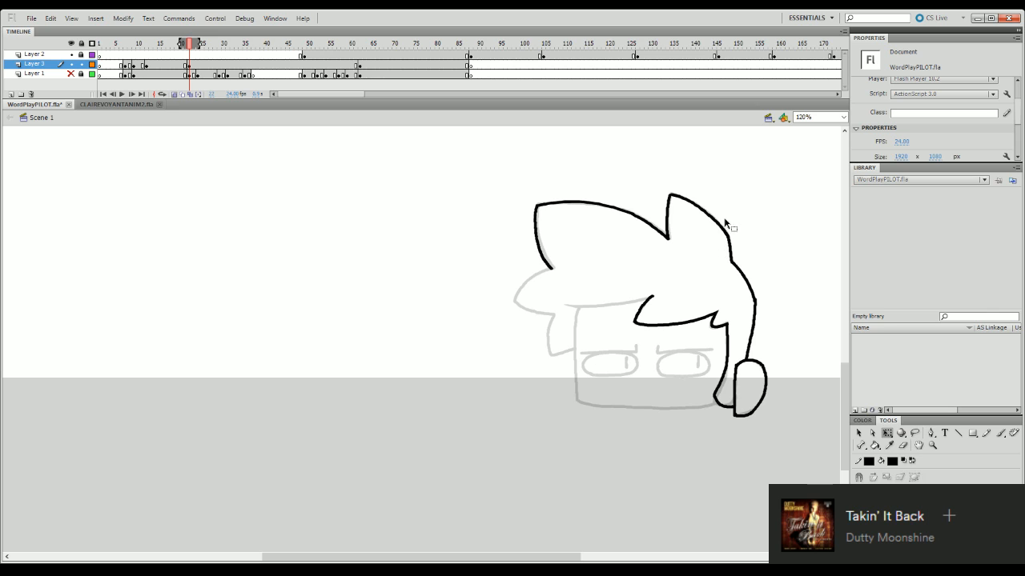
- Try to ink the pointed side hair tuft below the front tuft over the onion skin
key(b)
mouse_move(551, 269)
mouse_down()
mouse_move(515, 301)
mouse_move(531, 278)
mouse_move(515, 301)
mouse_move(526, 319)
mouse_move(516, 304)
mouse_move(552, 315)
mouse_up()
key(ctrl+z)
- Try repeatedly to ink the side tuft's upper edge between its tip and the end of the front tuft
key(ctrl+z)
key(ctrl+z)
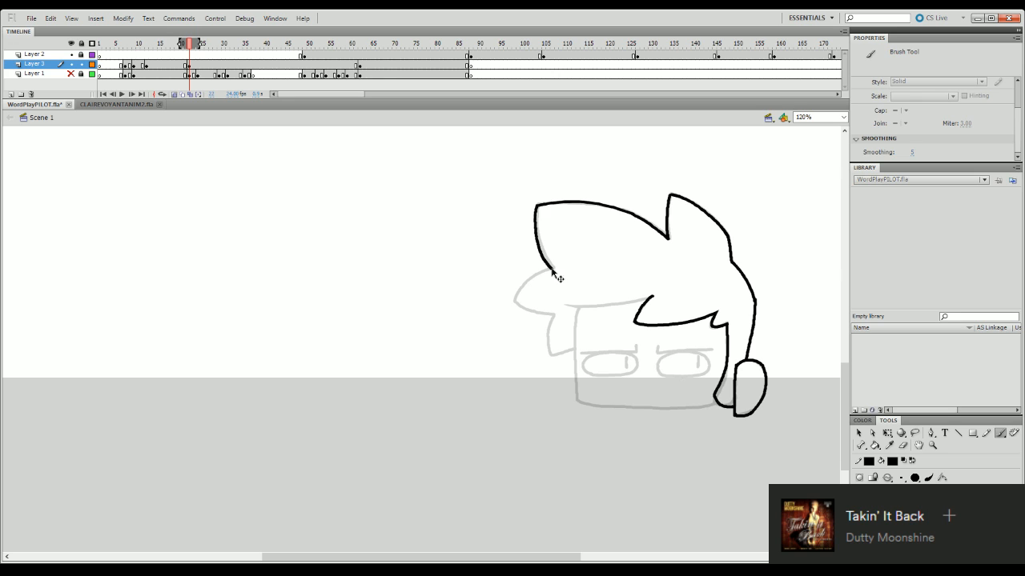
drag(551, 270, 515, 302)
key(ctrl+z)
drag(515, 303, 551, 269)
key(ctrl+z)
key(ctrl+z)
key(ctrl+z)
drag(515, 303, 551, 268)
key(ctrl+z)
mouse_move(515, 302)
mouse_down()
mouse_move(560, 264)
mouse_move(541, 268)
mouse_move(562, 267)
mouse_up()
key(ctrl+z)
key(ctrl+z)
key(q)
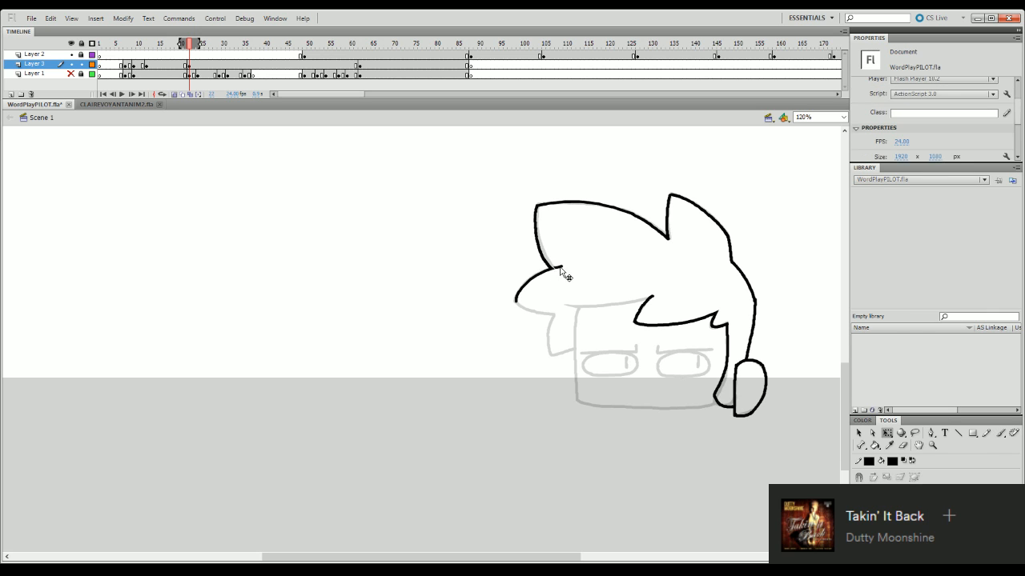
key(ctrl+z)
key(ctrl+z)
key(ctrl+z)
- Doodle a hunched stick figure with motion marks in the empty area and remove it
key(b)
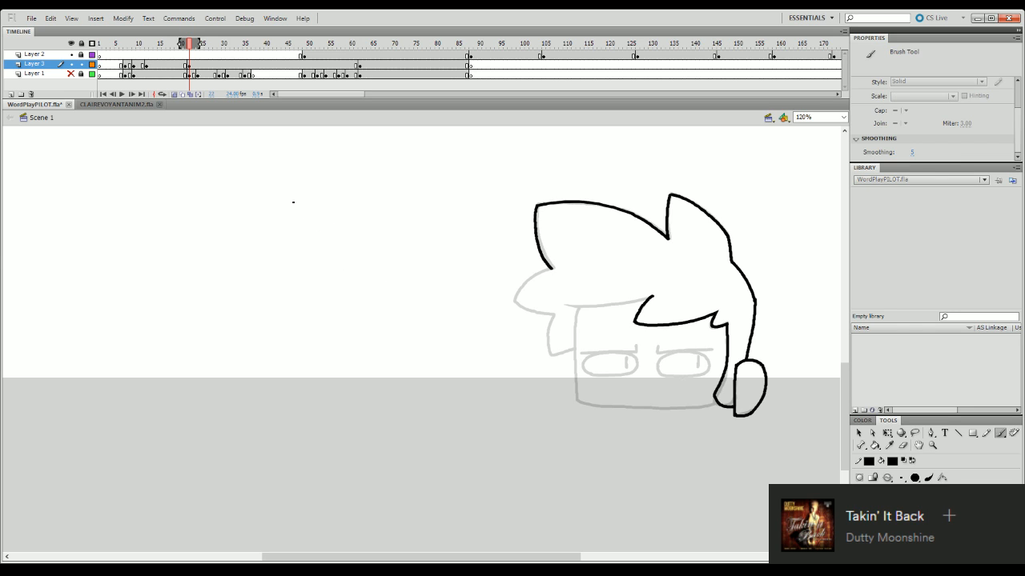
mouse_move(293, 203)
mouse_down()
mouse_move(307, 212)
mouse_move(293, 199)
mouse_up()
mouse_move(281, 235)
mouse_down()
mouse_move(258, 271)
mouse_move(284, 286)
mouse_move(279, 299)
mouse_move(338, 210)
mouse_up()
mouse_move(329, 224)
mouse_down()
mouse_move(302, 255)
mouse_move(308, 237)
mouse_up()
mouse_move(321, 200)
mouse_down()
mouse_move(322, 218)
mouse_move(278, 260)
mouse_up()
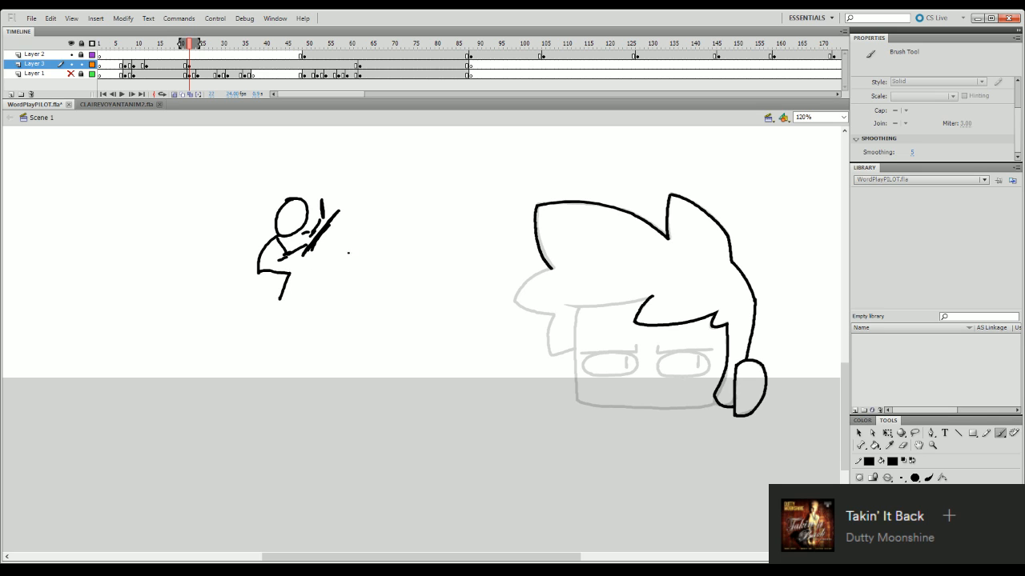
mouse_move(246, 230)
mouse_down()
mouse_move(255, 249)
mouse_move(245, 258)
mouse_move(253, 255)
mouse_up()
key(q)
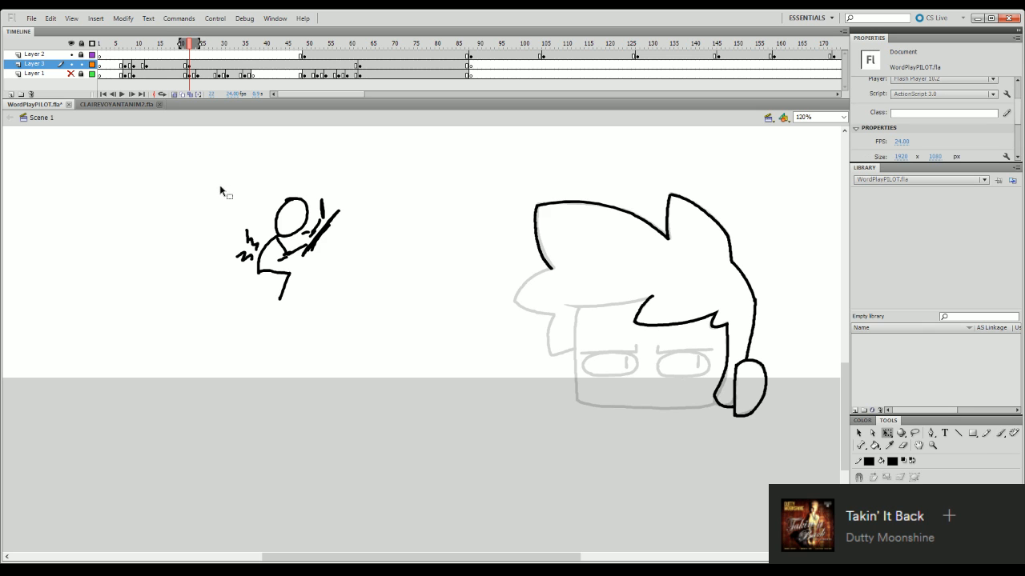
drag(219, 187, 414, 340)
- Doodle a seated stick figure with outstretched arms facing a vertical line
key(b)
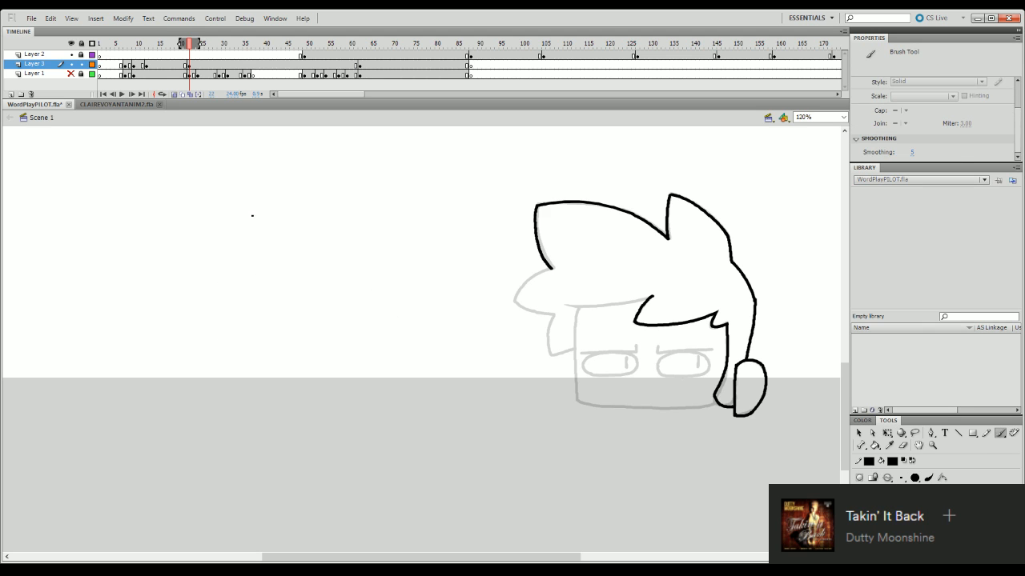
mouse_move(243, 193)
mouse_down()
mouse_move(255, 226)
mouse_move(263, 199)
mouse_move(242, 192)
mouse_up()
mouse_move(244, 229)
mouse_down()
mouse_move(246, 264)
mouse_move(243, 242)
mouse_move(250, 266)
mouse_move(275, 266)
mouse_move(277, 296)
mouse_up()
key(ctrl+z)
drag(327, 167, 328, 230)
mouse_move(249, 231)
mouse_down()
mouse_move(301, 253)
mouse_move(278, 251)
mouse_move(280, 240)
mouse_move(314, 213)
mouse_up()
key(ctrl+z)
key(ctrl+z)
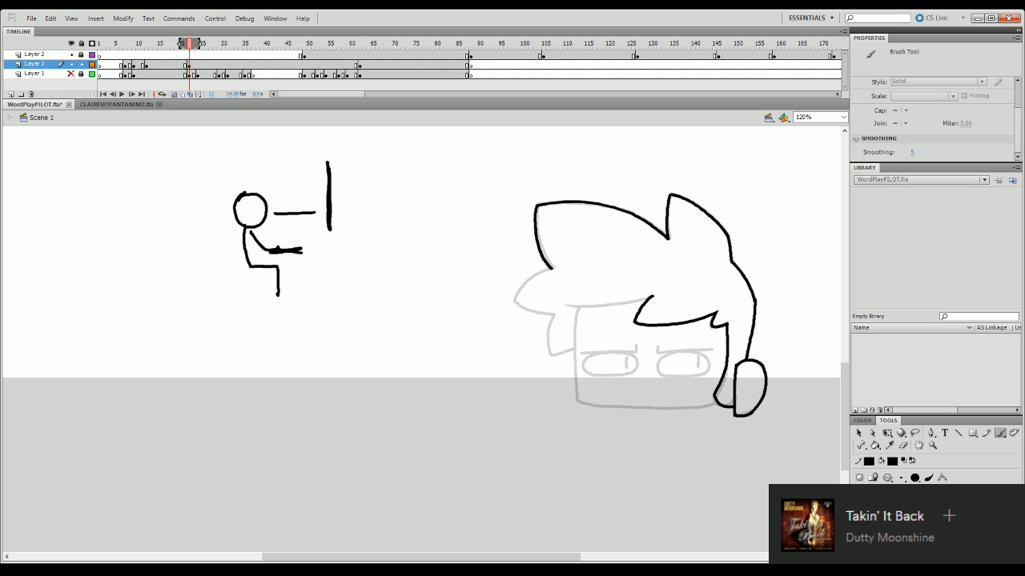
key(q)
click(300, 250)
click(323, 253)
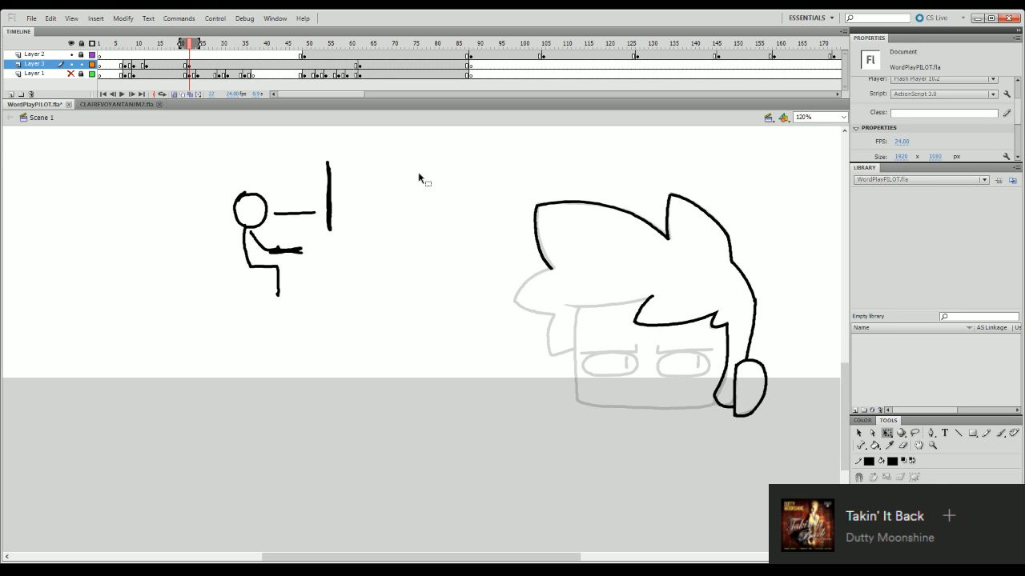
- Doodle a crouching figure with bent limbs between the seated stick figure and the character's head
key(b)
mouse_move(399, 260)
mouse_down()
mouse_move(462, 268)
mouse_move(463, 276)
mouse_up()
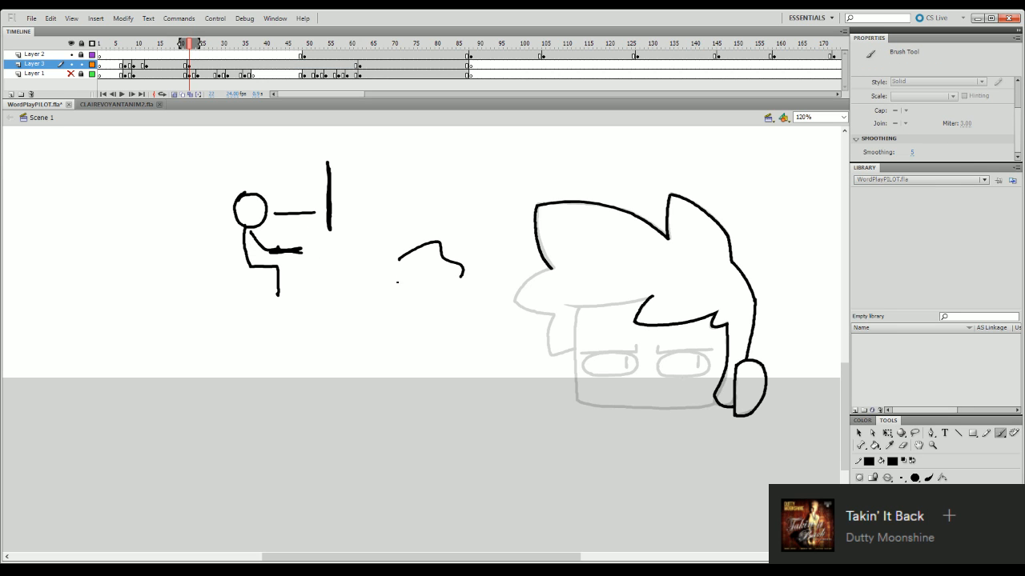
mouse_move(397, 282)
mouse_down()
mouse_move(409, 299)
mouse_move(425, 270)
mouse_move(413, 293)
mouse_up()
key(ctrl+z)
drag(394, 279, 457, 238)
drag(457, 240, 476, 232)
key(ctrl+z)
key(ctrl+z)
mouse_move(401, 266)
mouse_down()
mouse_move(379, 283)
mouse_move(393, 286)
mouse_up()
key(ctrl+z)
mouse_move(442, 248)
mouse_down()
mouse_move(490, 222)
mouse_move(486, 248)
mouse_up()
mouse_move(378, 284)
mouse_down()
mouse_move(367, 294)
mouse_move(379, 290)
mouse_up()
key(ctrl+z)
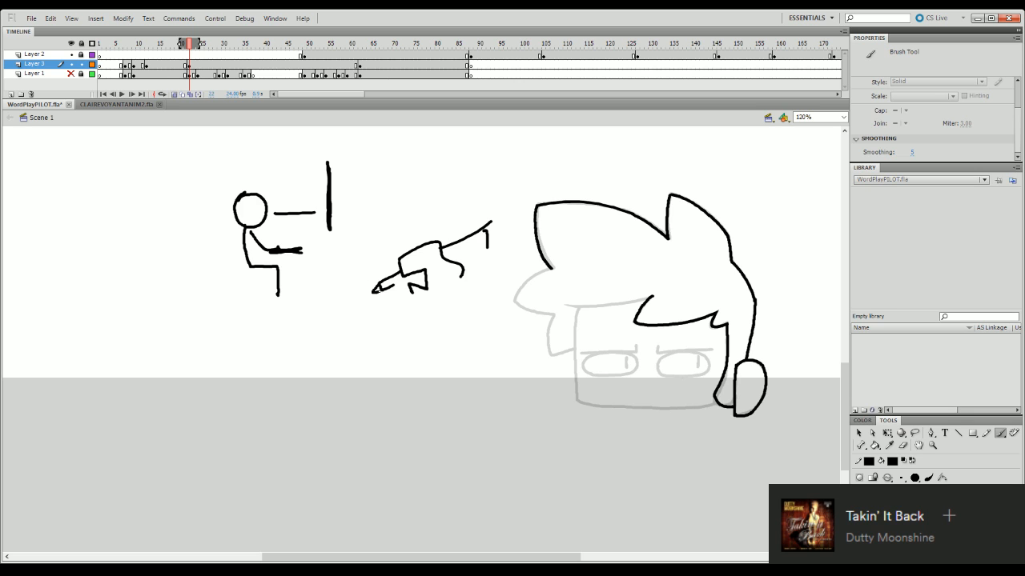
- Scribble a long line above the crouching doodle and rough strokes below and beside it
drag(351, 226, 515, 213)
drag(317, 290, 325, 345)
drag(381, 333, 457, 325)
mouse_move(457, 281)
mouse_down()
mouse_move(499, 345)
mouse_move(434, 329)
mouse_move(403, 273)
mouse_up()
mouse_move(411, 278)
mouse_down()
mouse_move(427, 277)
mouse_move(397, 324)
mouse_up()
drag(415, 290, 428, 297)
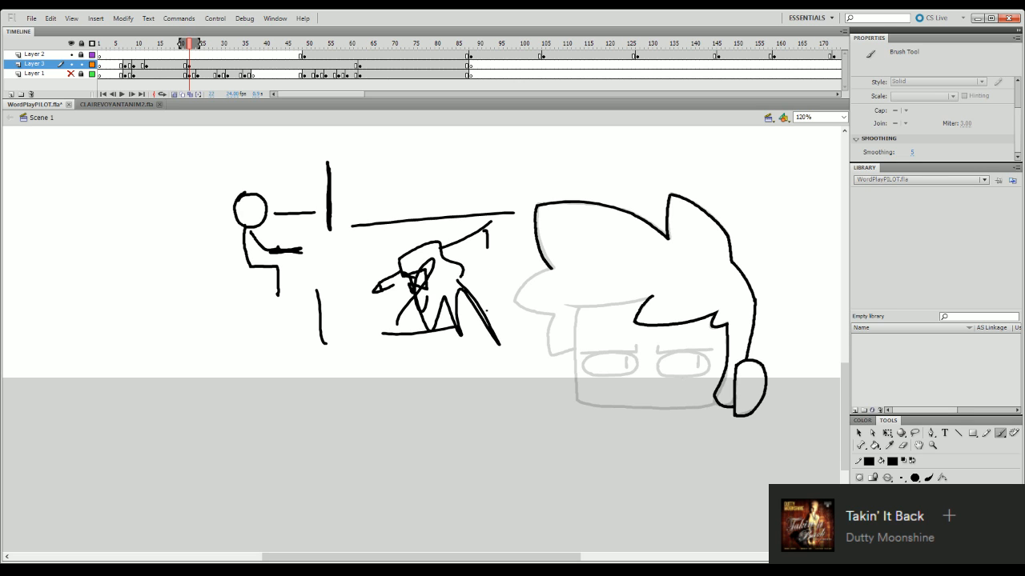
- Undo the scribbled lines and all strokes of the crouching doodle
key(q)
key(ctrl+z)
key(ctrl+z)
key(ctrl+z)
key(ctrl+z)
key(ctrl+z)
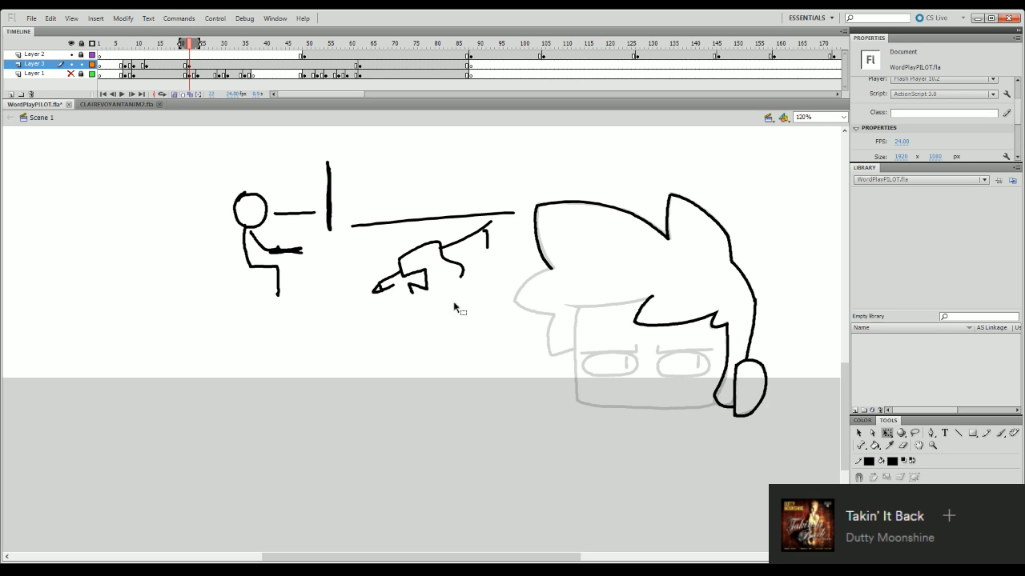
key(ctrl+z)
key(ctrl+z)
key(ctrl+z)
key(ctrl+z)
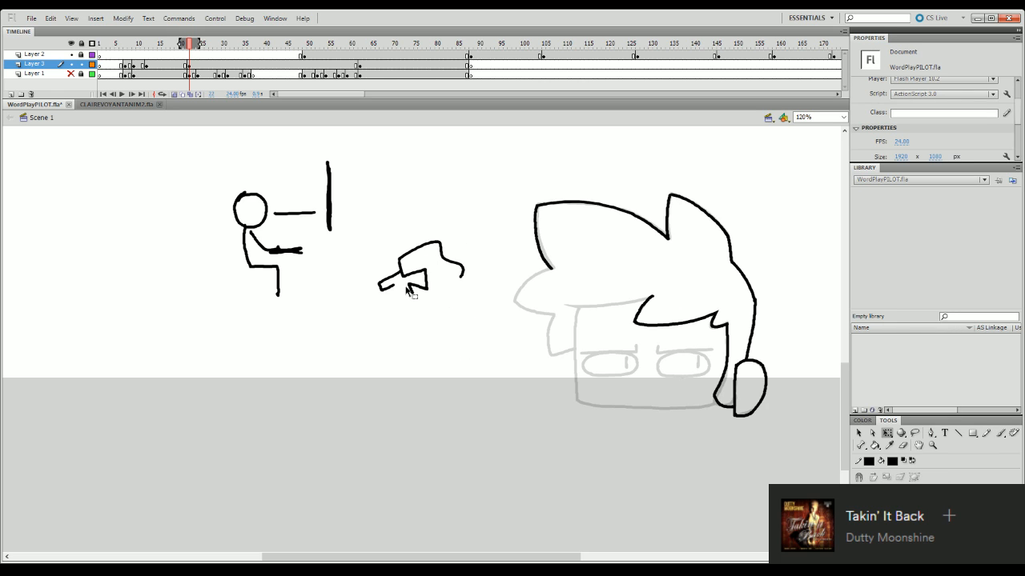
key(ctrl+z)
key(ctrl+z)
key(ctrl+z)
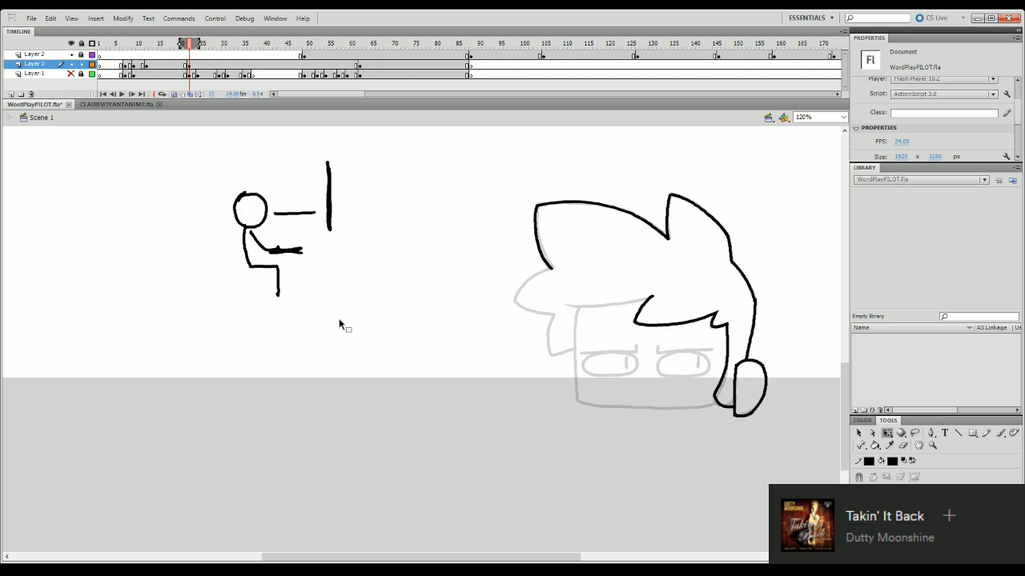
- Select the seated stick figure with its vertical line and delete them
key(b)
mouse_move(352, 230)
mouse_down()
mouse_move(352, 251)
mouse_move(493, 289)
mouse_move(352, 229)
mouse_up()
key(ctrl+z)
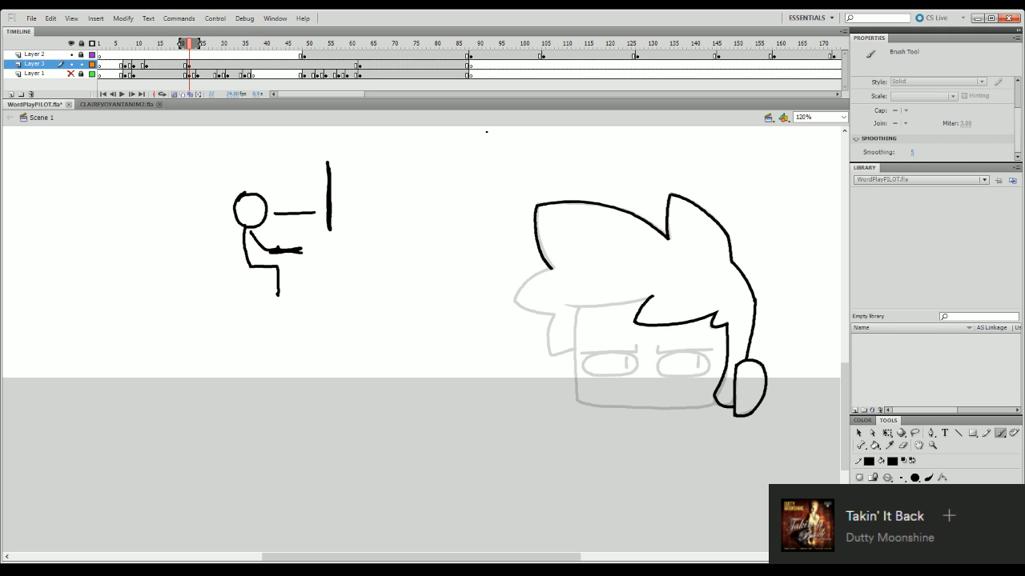
key(v)
drag(212, 155, 380, 355)
key(Delete)
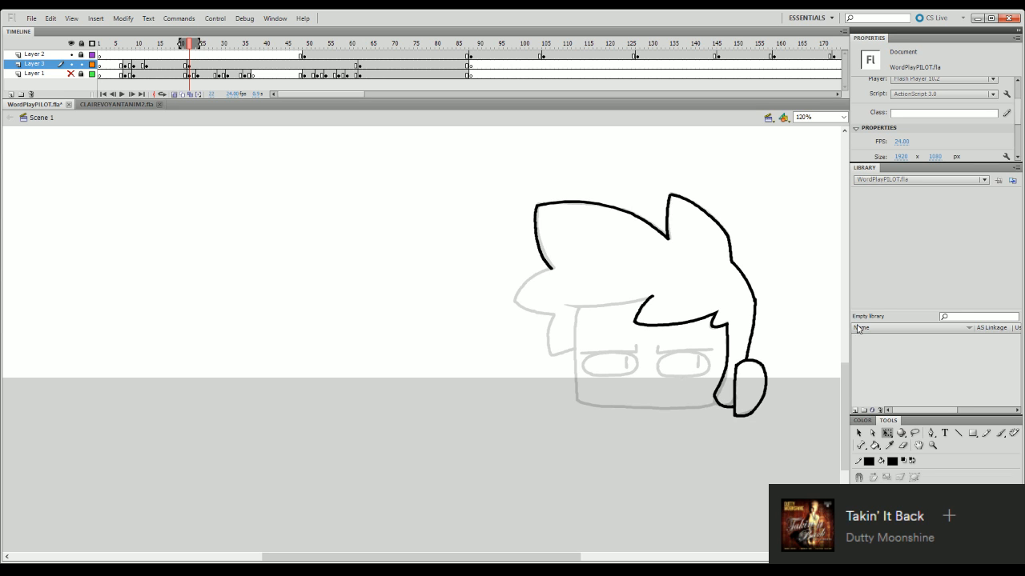
- Ink the front fringe line across the forehead to the tip of the ear-side lock and delete the overshooting end
scroll(701, 258, down, 2)
key(b)
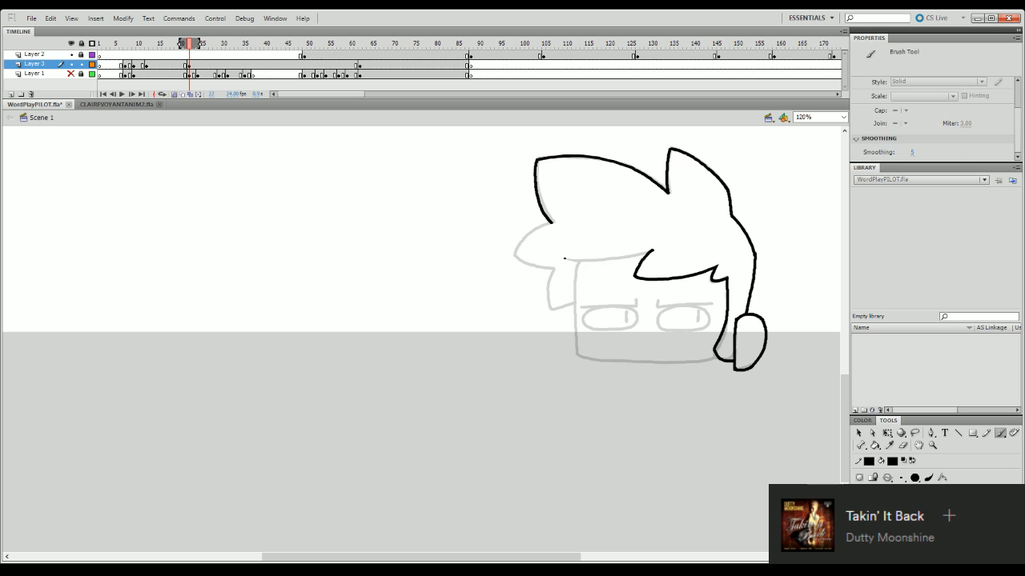
drag(562, 259, 649, 253)
key(ctrl+z)
drag(560, 260, 649, 254)
key(ctrl+z)
drag(561, 261, 658, 247)
key(ctrl+z)
mouse_move(563, 259)
mouse_down()
mouse_move(668, 248)
mouse_move(673, 257)
mouse_up()
key(q)
key(Delete)
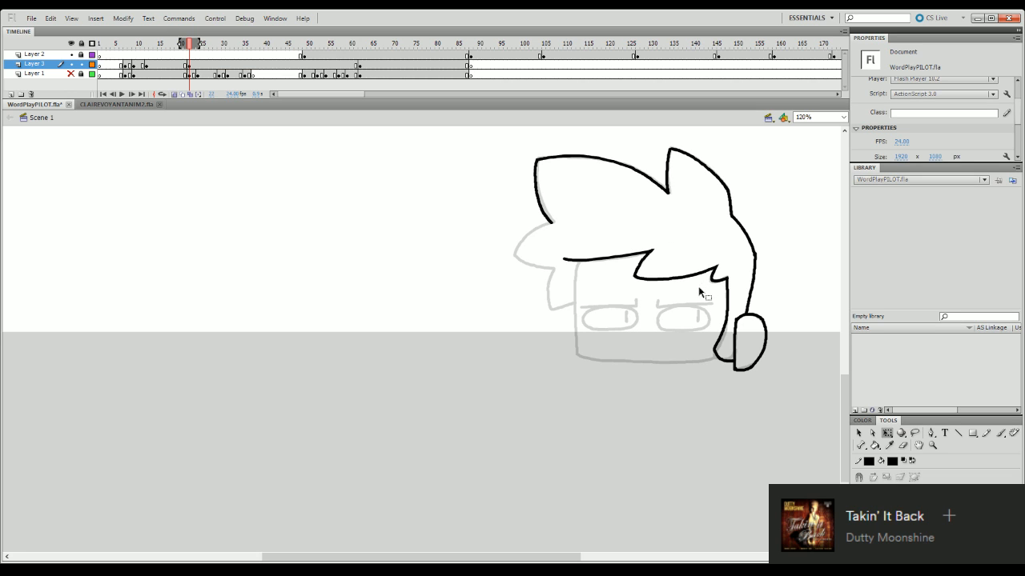
- Ink the hair spikes on the left side of the head and the face's left edge in frame 22
key(b)
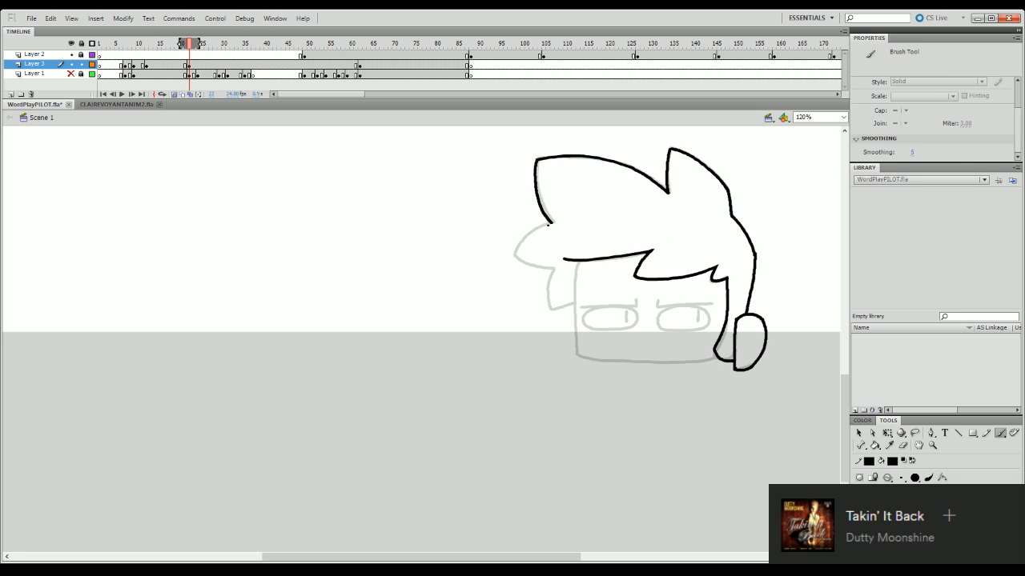
mouse_move(547, 223)
mouse_down()
mouse_move(520, 245)
mouse_move(518, 263)
mouse_move(552, 272)
mouse_move(544, 308)
mouse_up()
key(ctrl+z)
mouse_move(551, 271)
mouse_down()
mouse_move(544, 305)
mouse_move(574, 302)
mouse_up()
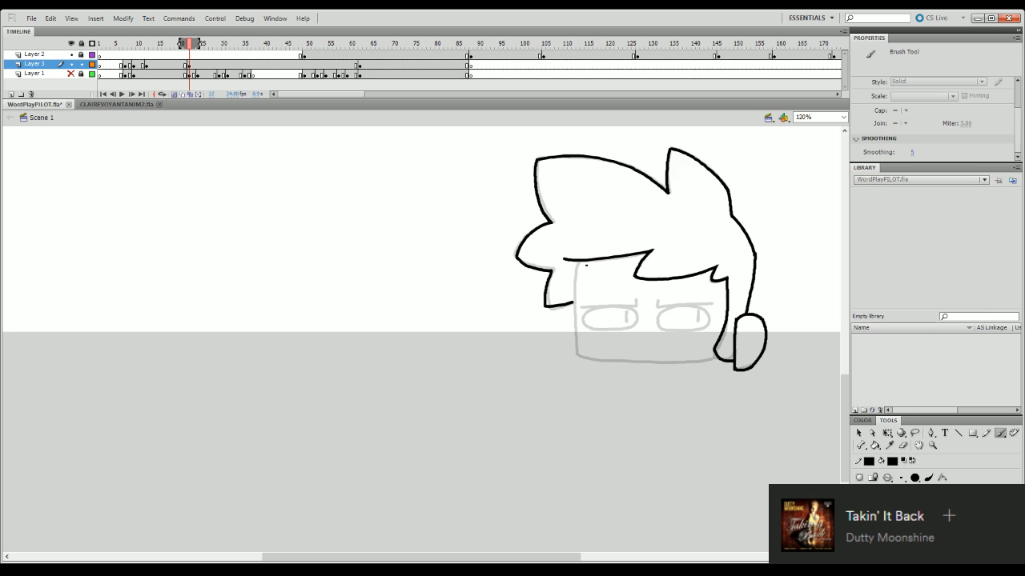
drag(576, 263, 576, 360)
- Ink both eyes as nearly closed double lines and the jawline across to the ear-side lock
mouse_move(656, 314)
mouse_down()
mouse_move(718, 309)
mouse_move(677, 320)
mouse_move(712, 318)
mouse_move(669, 317)
mouse_move(714, 310)
mouse_move(672, 323)
mouse_move(709, 321)
mouse_up()
key(ctrl+z)
key(ctrl+z)
key(ctrl+z)
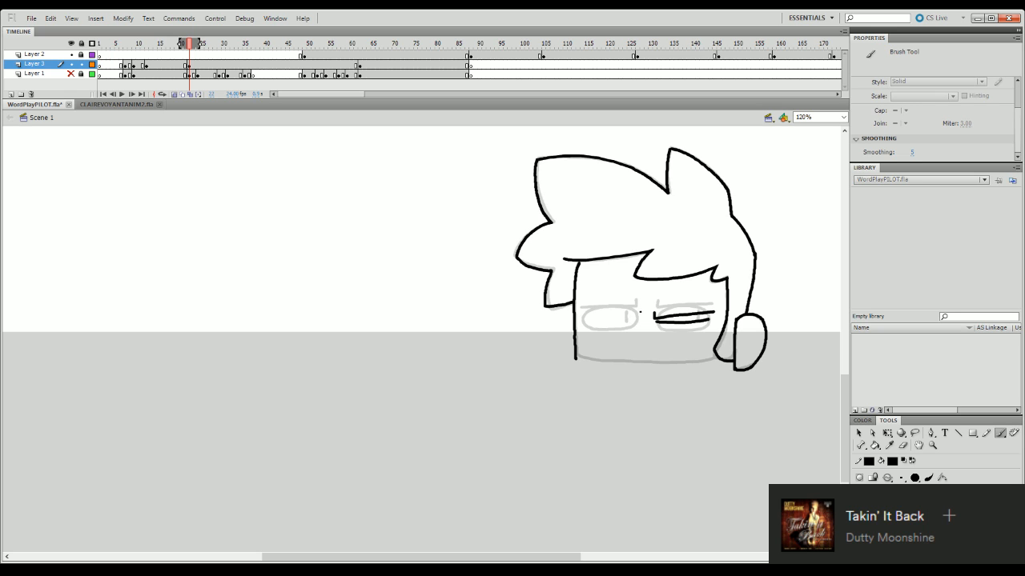
mouse_move(640, 312)
mouse_down()
mouse_move(582, 316)
mouse_move(638, 315)
mouse_move(583, 319)
mouse_move(632, 323)
mouse_up()
key(ctrl+z)
key(ctrl+z)
key(ctrl+z)
drag(576, 355, 719, 356)
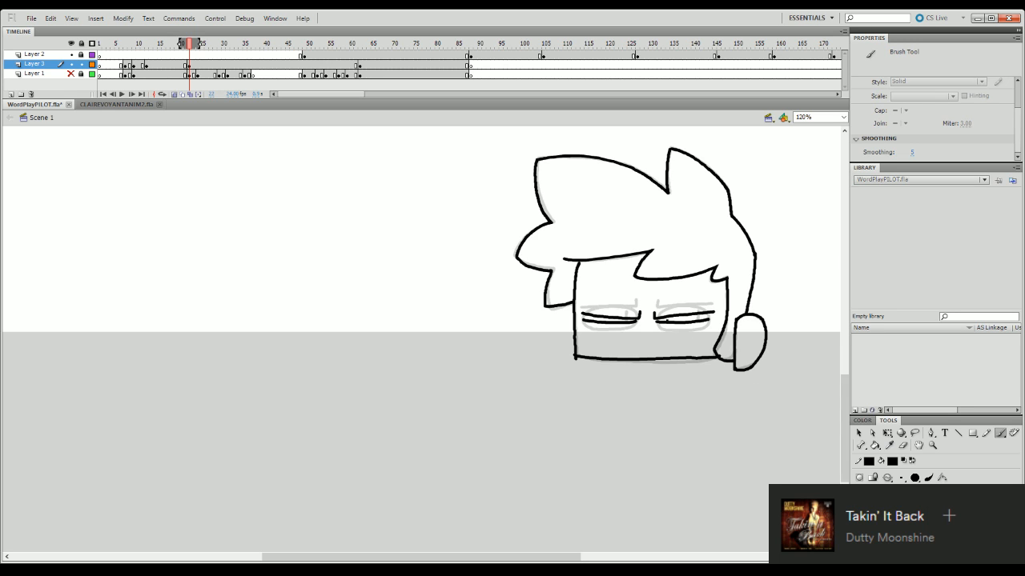
- Rework the lines of the right closed eye and trim their outer end
click(887, 433)
click(671, 318)
key(Delete)
key(b)
mouse_move(653, 320)
mouse_down()
mouse_move(710, 311)
mouse_move(660, 319)
mouse_up()
key(ctrl+z)
key(ctrl+z)
drag(710, 310, 710, 311)
click(903, 445)
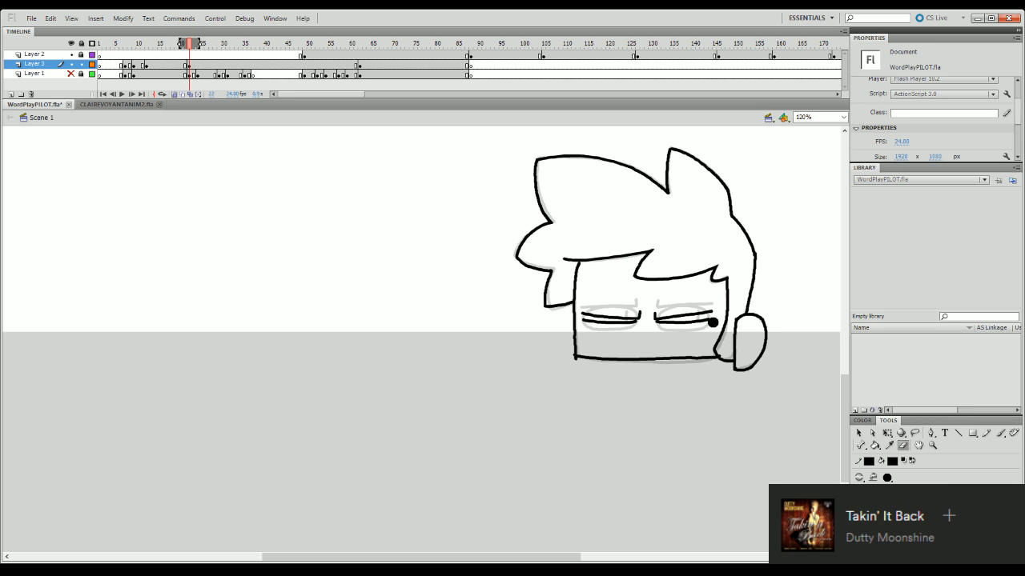
- Show Layer 1 and shift the whole inked head of frame 22 left onto its rough sketch
drag(198, 46, 189, 54)
click(190, 64)
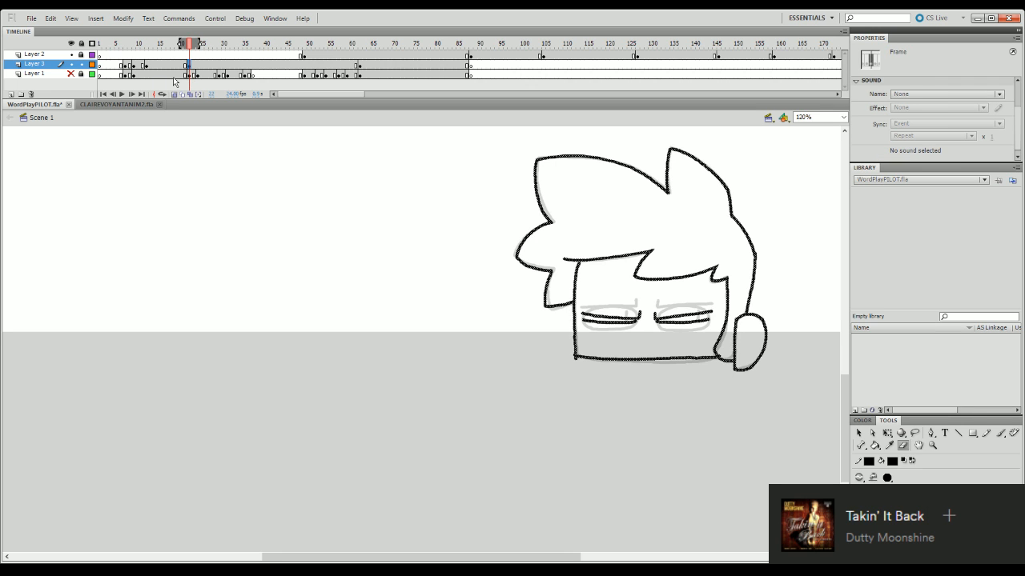
click(74, 75)
key(q)
drag(718, 356, 703, 359)
- Insert a blank keyframe on Layer 3 at frame 24
click(198, 47)
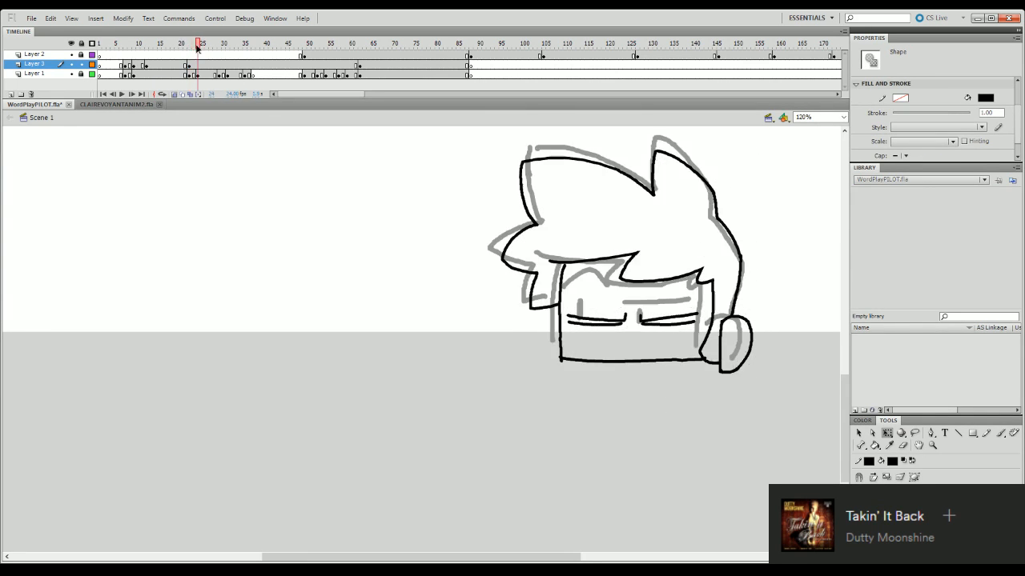
click(197, 64)
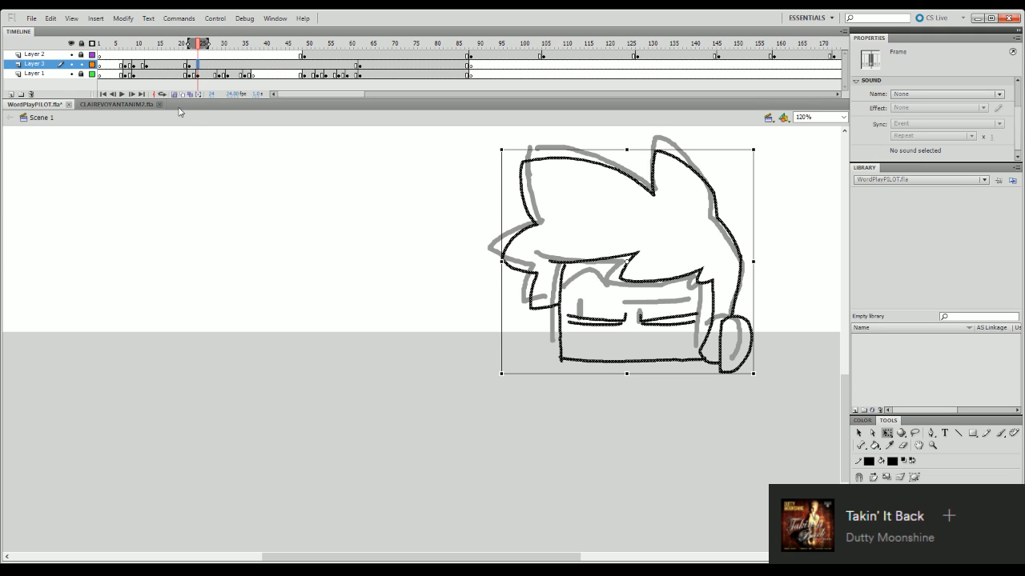
key(F6)
key(Escape)
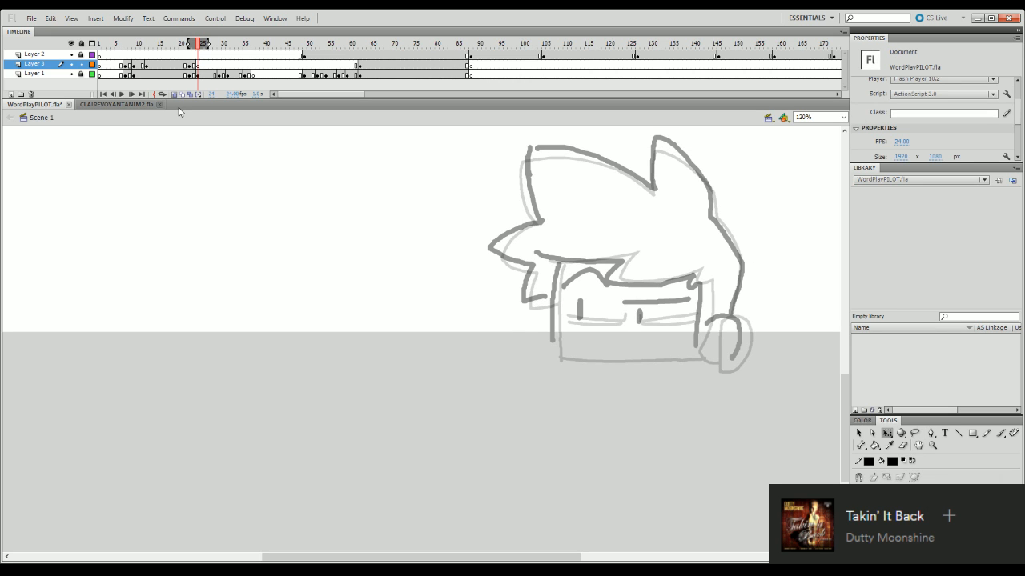
key(b)
mouse_move(707, 323)
mouse_down()
mouse_move(730, 318)
mouse_move(738, 344)
mouse_up()
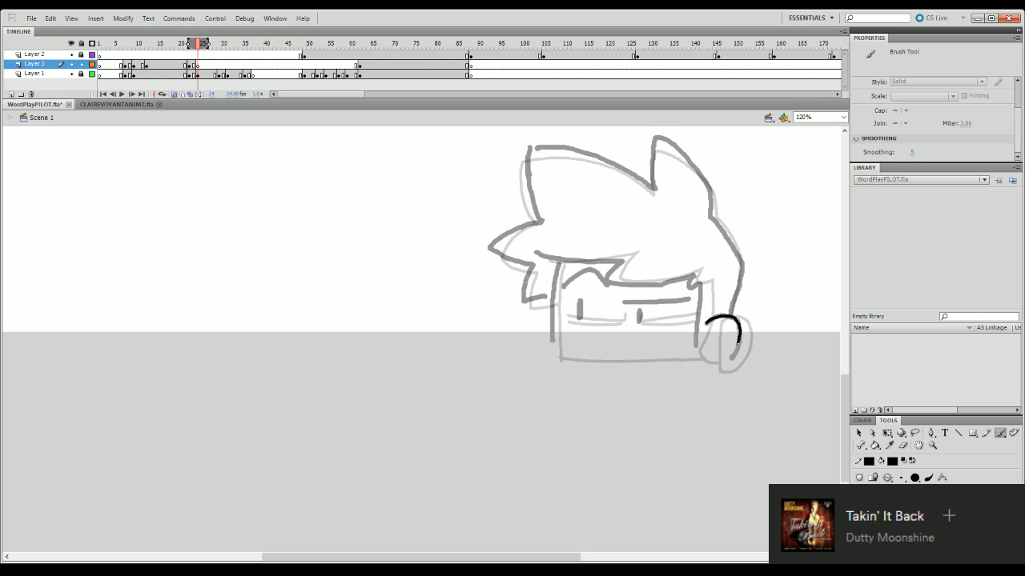
key(ctrl+z)
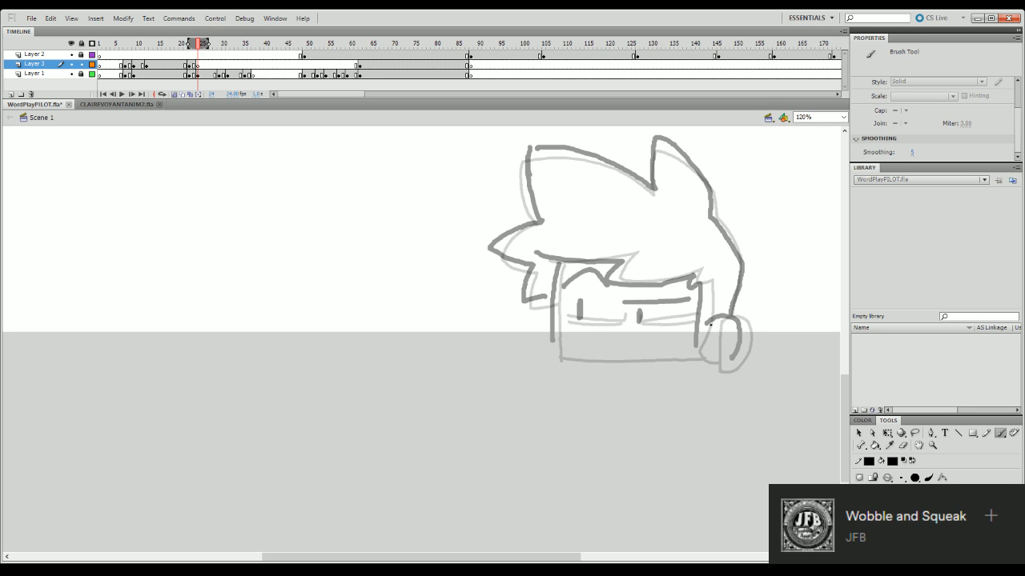
- Save the document
click(92, 74)
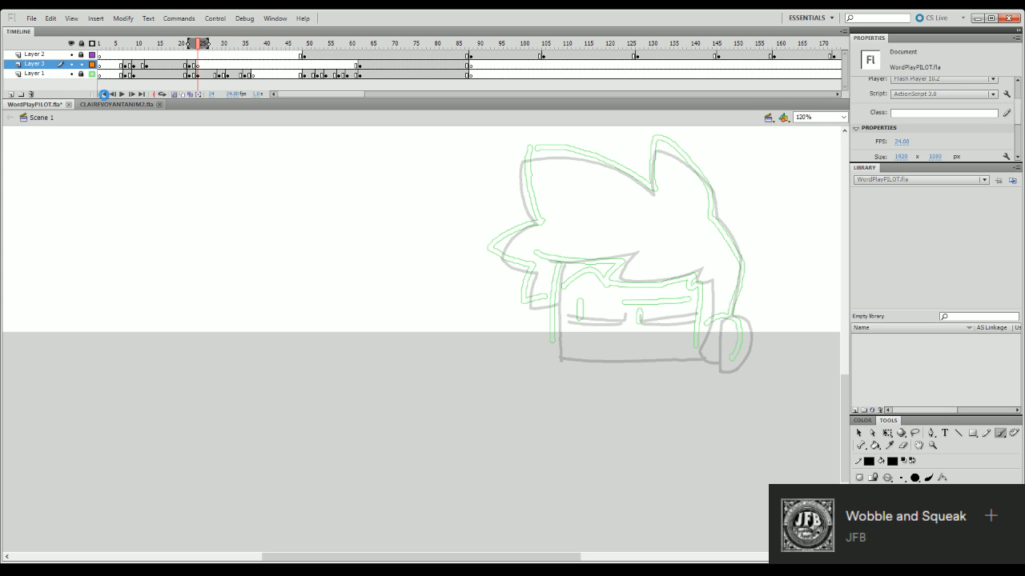
key(ctrl+s)
click(92, 73)
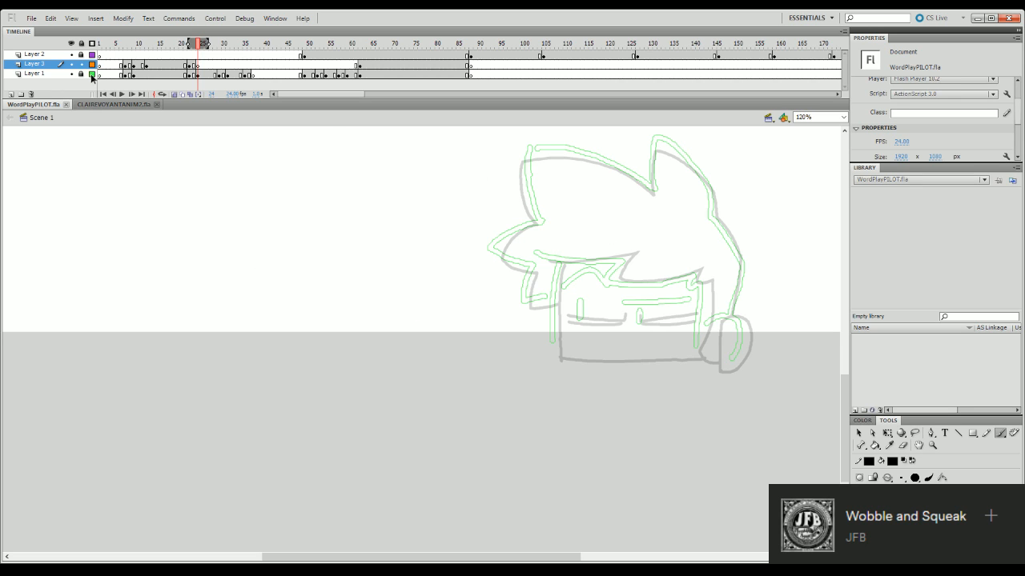
- Ink the ear and the pointed ear-side lock of the head in frame 24
mouse_move(706, 322)
mouse_down()
mouse_move(731, 318)
mouse_move(738, 346)
mouse_move(727, 360)
mouse_up()
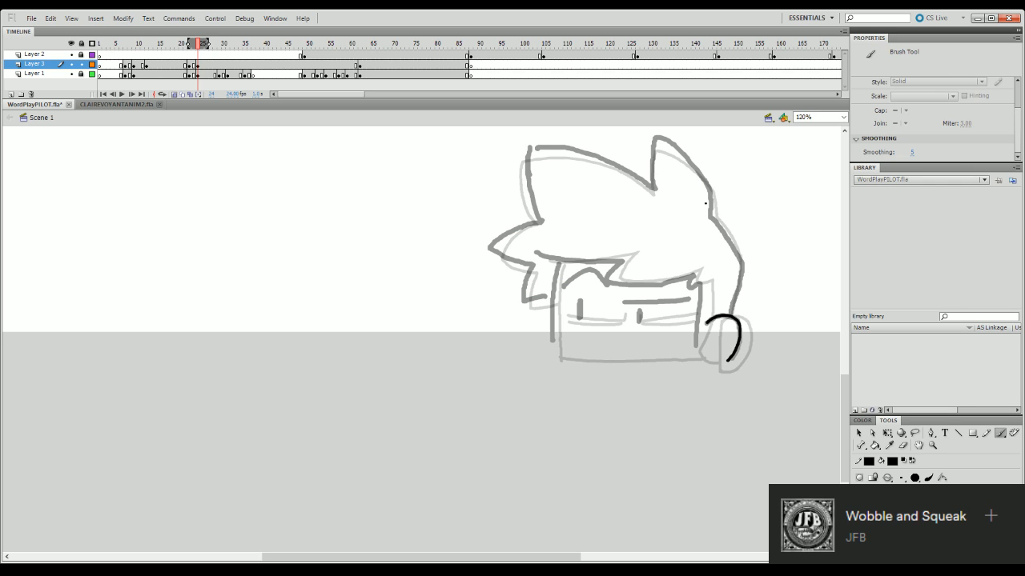
mouse_move(700, 283)
mouse_down()
mouse_move(681, 352)
mouse_move(703, 346)
mouse_move(686, 360)
mouse_move(730, 357)
mouse_up()
key(ctrl+z)
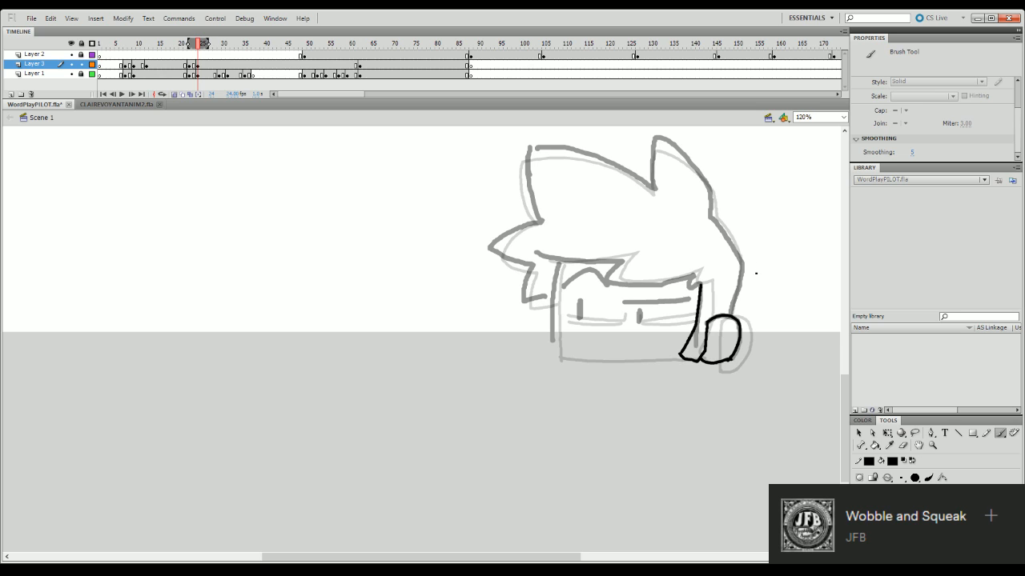
- Ink the first stretch of the fringe line and the hair contour from the ear up to the tall spike
mouse_move(537, 252)
mouse_down()
mouse_move(625, 261)
mouse_move(607, 277)
mouse_move(656, 284)
mouse_up()
key(ctrl+z)
drag(738, 264, 727, 316)
drag(736, 265, 724, 313)
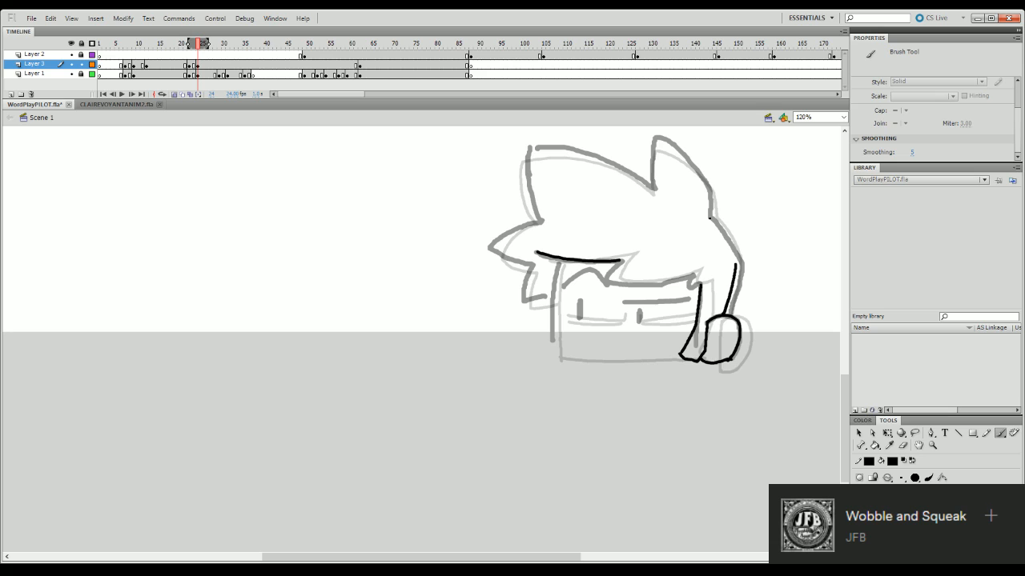
drag(709, 215, 736, 258)
key(ctrl+z)
drag(711, 217, 736, 267)
mouse_move(650, 192)
mouse_down()
mouse_move(659, 137)
mouse_move(698, 172)
mouse_move(709, 213)
mouse_up()
- Play the opening frames repeatedly from different starting points to check the head's movement into the new pose
click(176, 42)
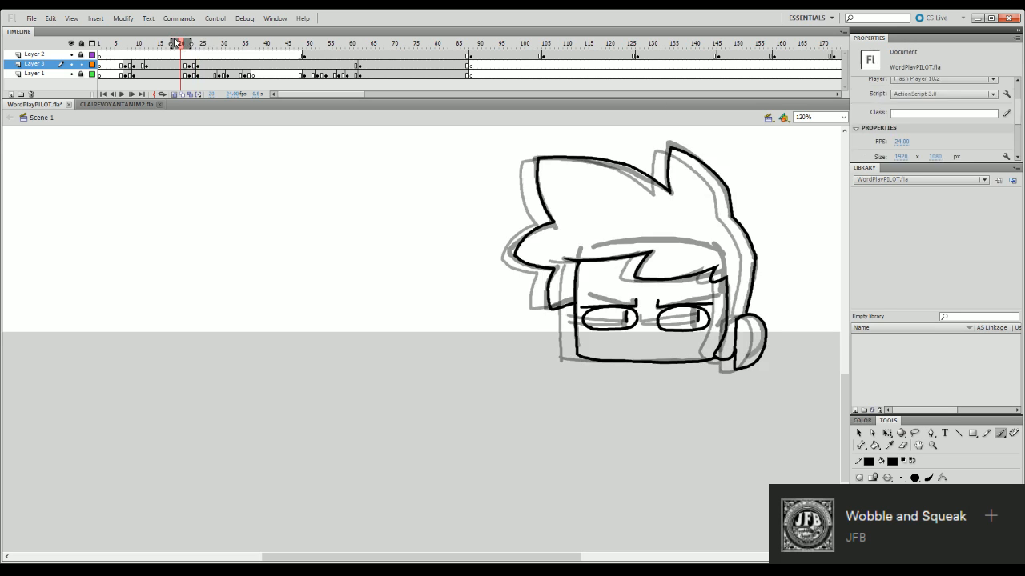
key(Return)
key(Return)
click(168, 44)
key(Return)
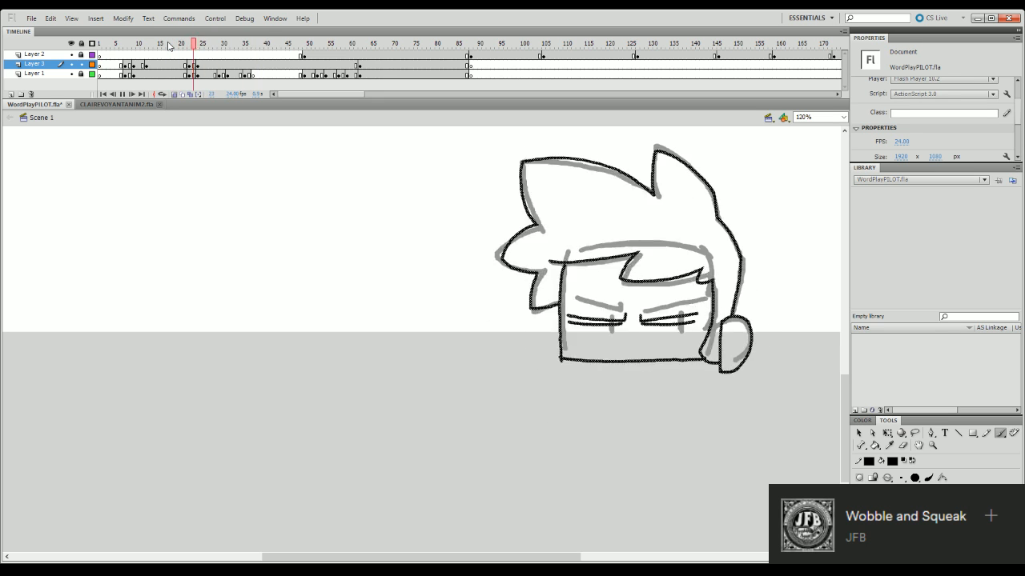
key(Return)
drag(232, 46, 138, 46)
key(Return)
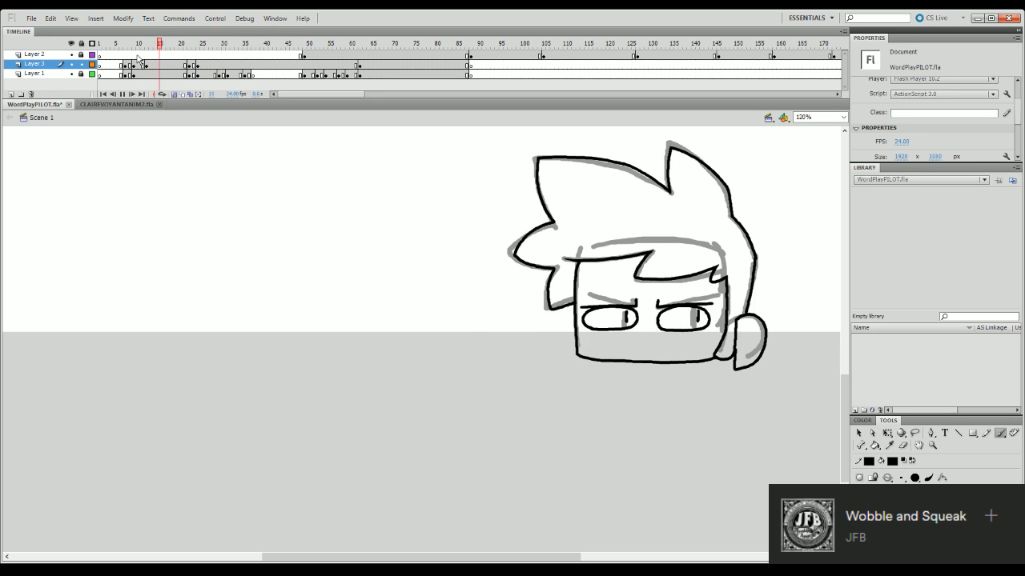
key(Return)
click(121, 46)
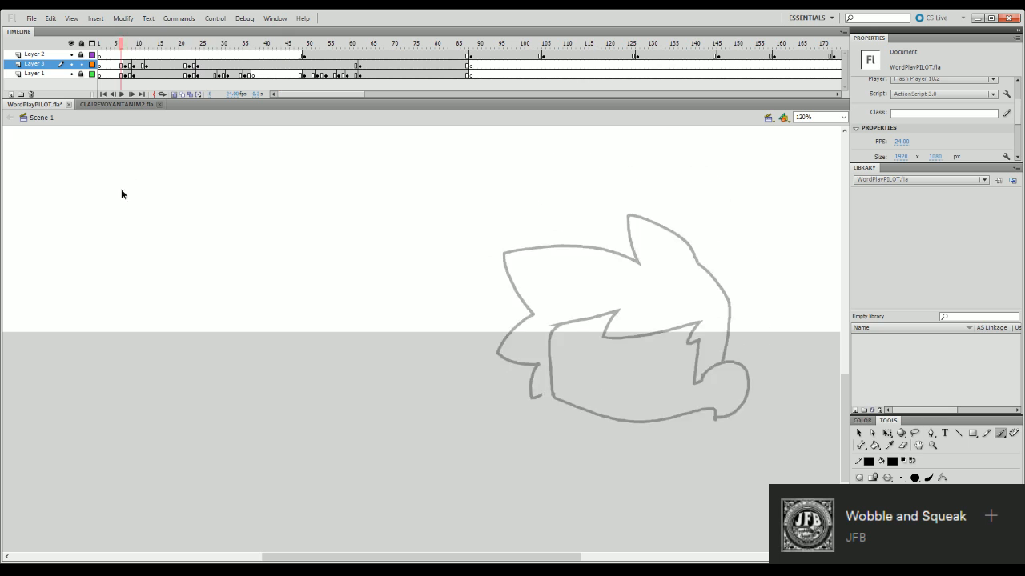
key(Return)
- Ink the large front hair tuft in frame 24, from its left notch over the top to the tall spike
click(200, 45)
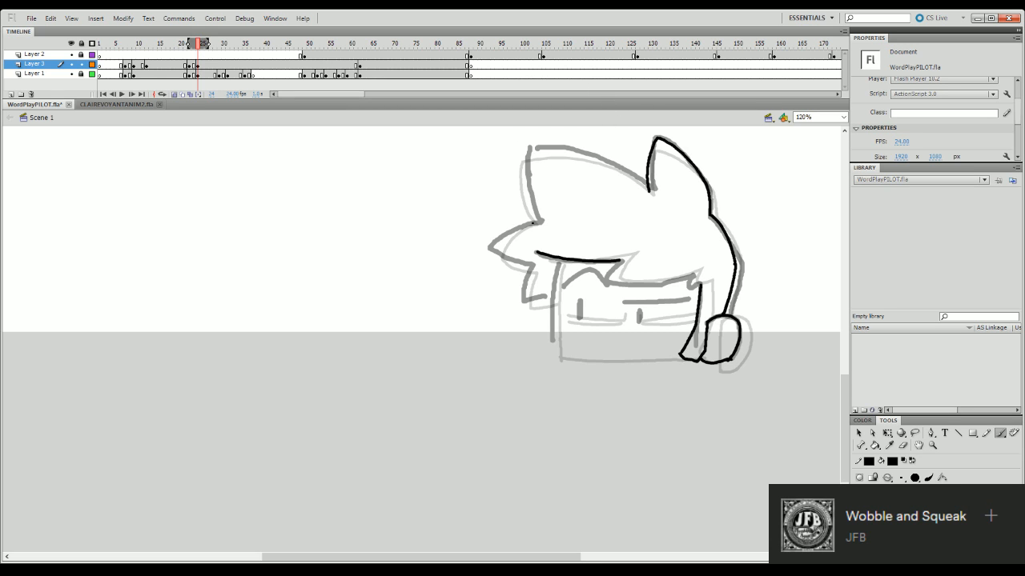
drag(538, 222, 525, 151)
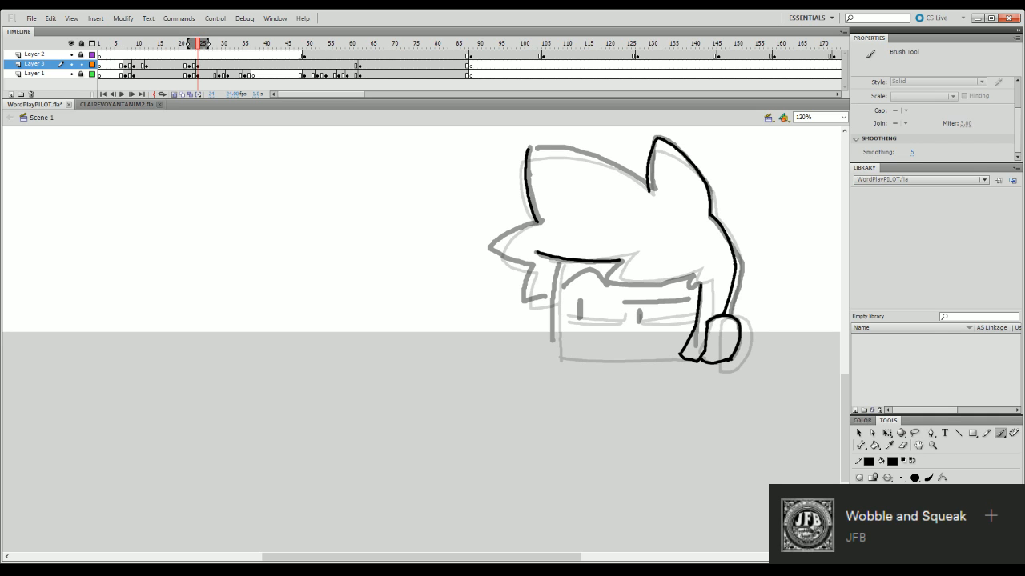
mouse_move(530, 148)
mouse_down()
mouse_move(585, 155)
mouse_move(639, 183)
mouse_up()
key(ctrl+z)
mouse_move(528, 149)
mouse_down()
mouse_move(564, 148)
mouse_move(638, 183)
mouse_up()
key(ctrl+z)
mouse_move(528, 148)
mouse_down()
mouse_move(597, 158)
mouse_move(650, 192)
mouse_up()
- Ink the small hair spikes left of the face and the face's left edge in frame 24
mouse_move(539, 221)
mouse_down()
mouse_move(498, 248)
mouse_move(506, 258)
mouse_move(533, 222)
mouse_move(497, 251)
mouse_move(533, 271)
mouse_move(517, 292)
mouse_move(552, 297)
mouse_up()
key(ctrl+z)
drag(558, 262, 547, 352)
key(ctrl+z)
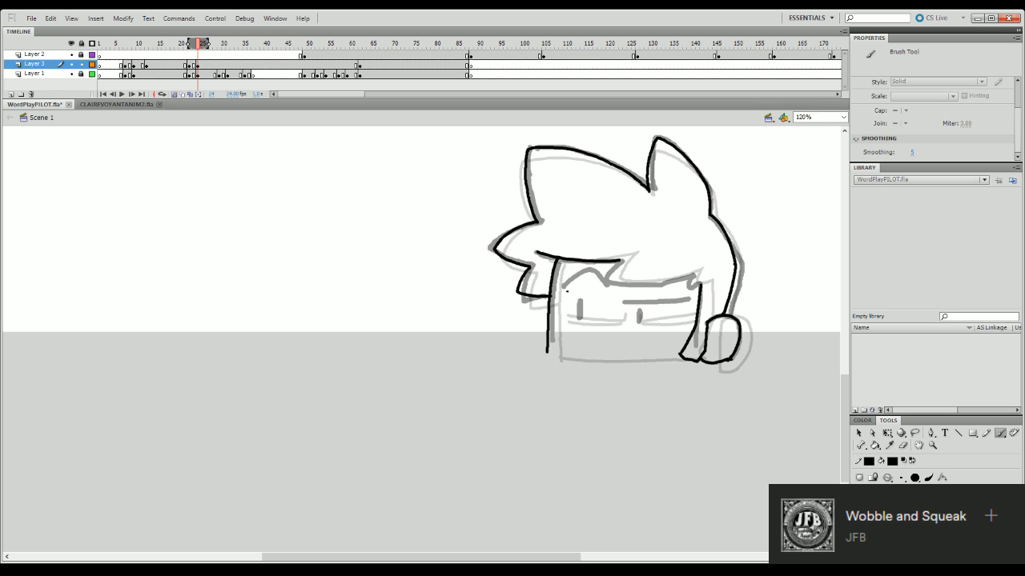
key(ctrl+z)
drag(560, 259, 552, 353)
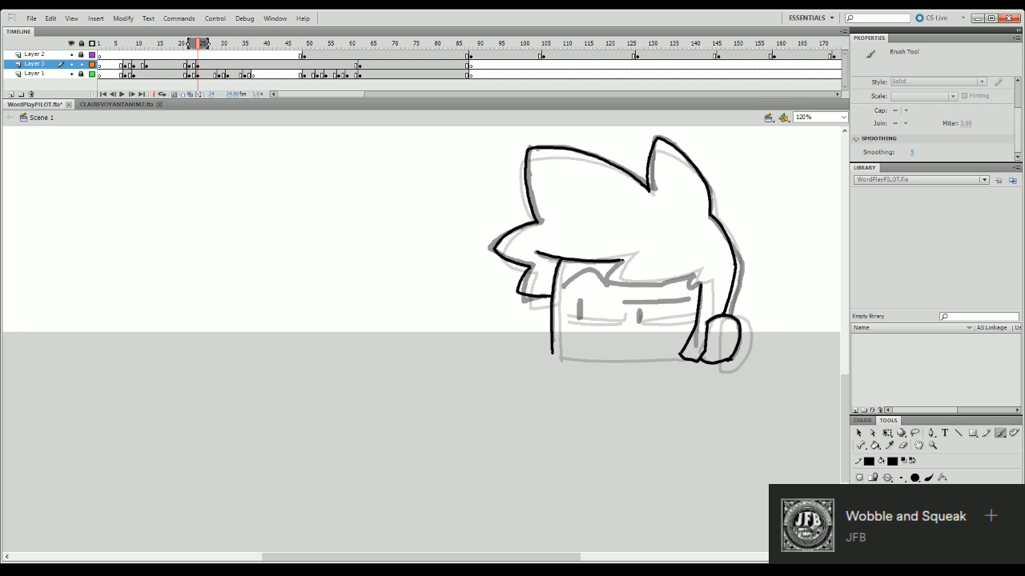
- Ink the jagged rest of the fringe across the forehead to the top of the ear-side lock
mouse_move(622, 260)
mouse_down()
mouse_move(608, 278)
mouse_move(623, 285)
mouse_move(694, 275)
mouse_up()
key(ctrl+z)
mouse_move(621, 260)
mouse_down()
mouse_move(602, 279)
mouse_move(669, 286)
mouse_move(690, 278)
mouse_move(693, 288)
mouse_up()
key(ctrl+z)
mouse_move(620, 261)
mouse_down()
mouse_move(606, 281)
mouse_move(642, 288)
mouse_move(606, 277)
mouse_move(609, 285)
mouse_move(693, 275)
mouse_move(695, 290)
mouse_up()
key(ctrl+z)
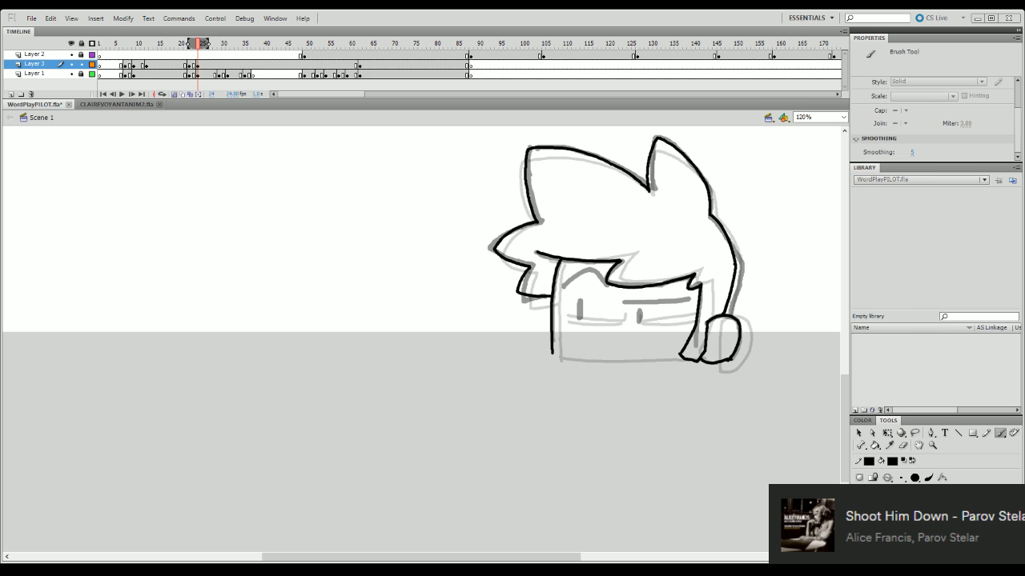
- Ink a nearly straight jawline from the face's left edge to the ear-side lock in frame 24
mouse_move(553, 354)
mouse_down()
mouse_move(613, 368)
mouse_move(684, 367)
mouse_up()
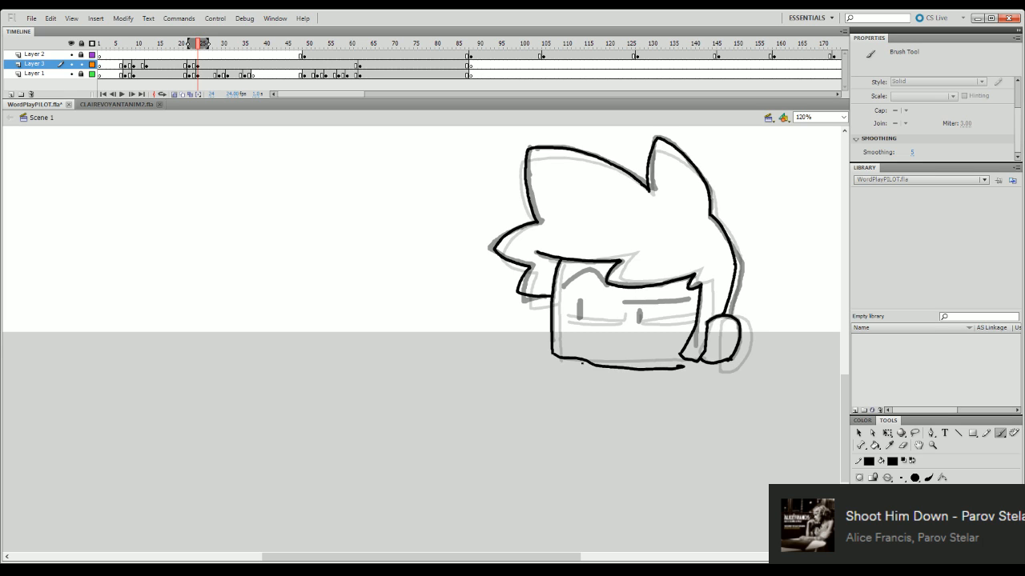
key(ctrl+z)
drag(552, 354, 680, 358)
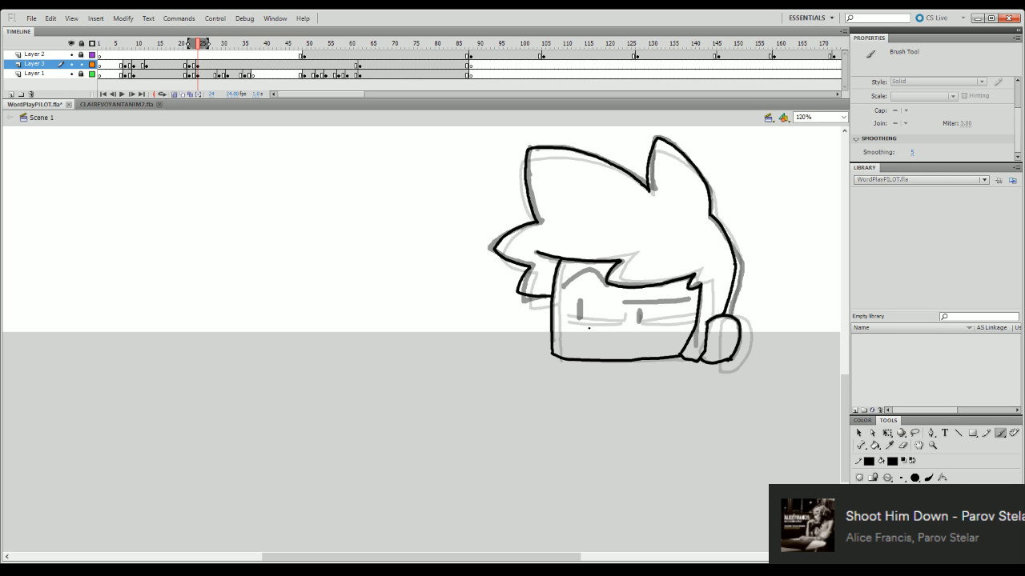
mouse_move(625, 294)
mouse_down()
mouse_move(659, 303)
mouse_move(626, 298)
mouse_move(687, 300)
mouse_up()
key(ctrl+z)
key(ctrl+z)
key(ctrl+z)
- Extend the onion skin range back to frame 20 and try outlining the left eye
drag(189, 43, 181, 43)
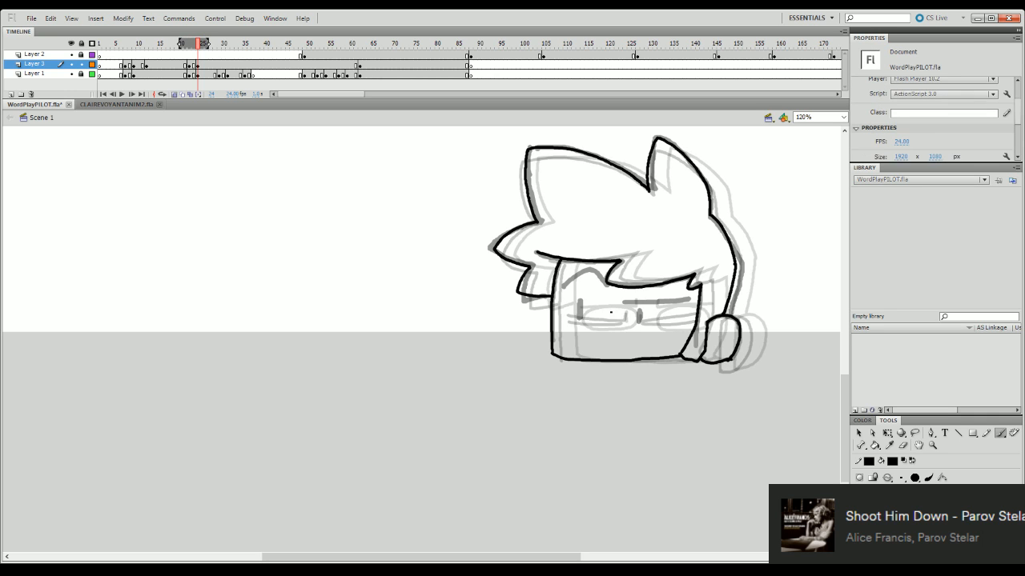
mouse_move(561, 305)
mouse_down()
mouse_move(589, 294)
mouse_move(607, 314)
mouse_move(593, 329)
mouse_move(569, 327)
mouse_move(560, 308)
mouse_move(578, 298)
mouse_move(576, 314)
mouse_move(562, 311)
mouse_move(596, 300)
mouse_move(611, 318)
mouse_move(577, 327)
mouse_move(559, 311)
mouse_move(566, 298)
mouse_move(603, 305)
mouse_move(561, 314)
mouse_move(564, 301)
mouse_move(587, 297)
mouse_move(612, 316)
mouse_move(562, 322)
mouse_up()
key(ctrl+z)
key(ctrl+z)
key(ctrl+z)
key(ctrl+z)
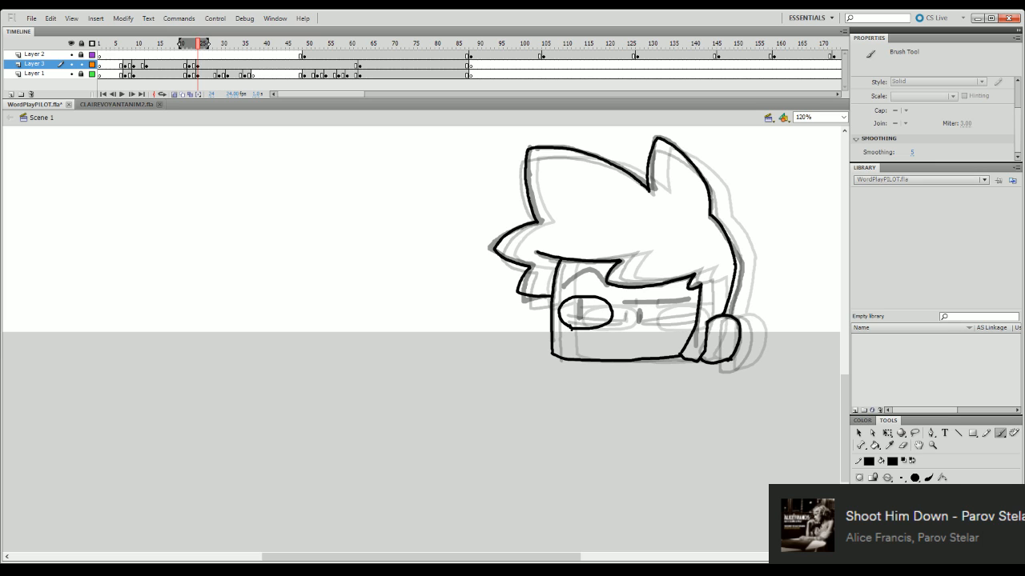
key(ctrl+z)
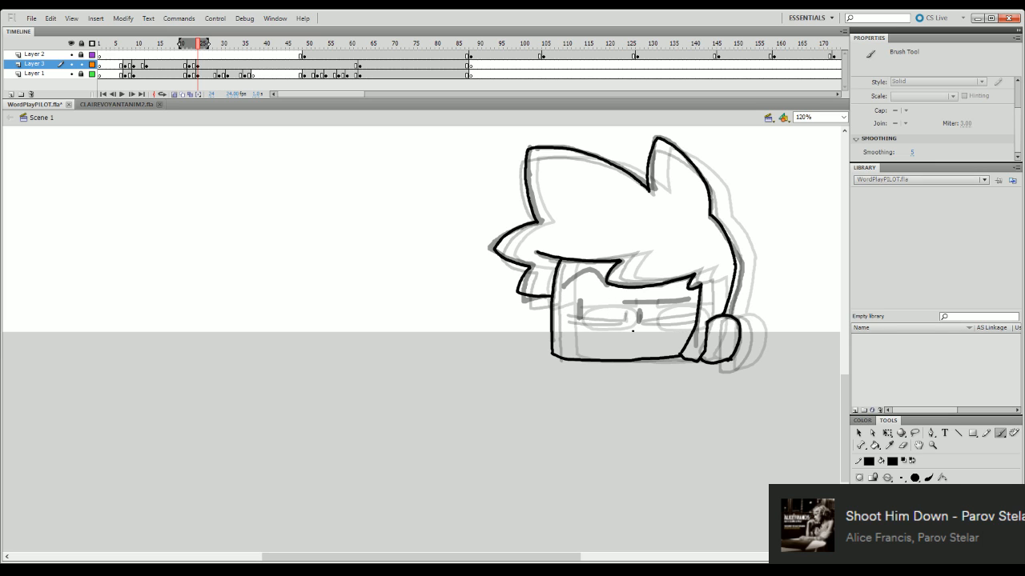
- Ink both oval eyes with upright pupil strokes, an arched left eyebrow and a flat right eyebrow
mouse_move(632, 331)
mouse_down()
mouse_move(652, 305)
mouse_move(637, 322)
mouse_move(634, 311)
mouse_move(674, 315)
mouse_move(670, 327)
mouse_move(635, 329)
mouse_up()
key(ctrl+z)
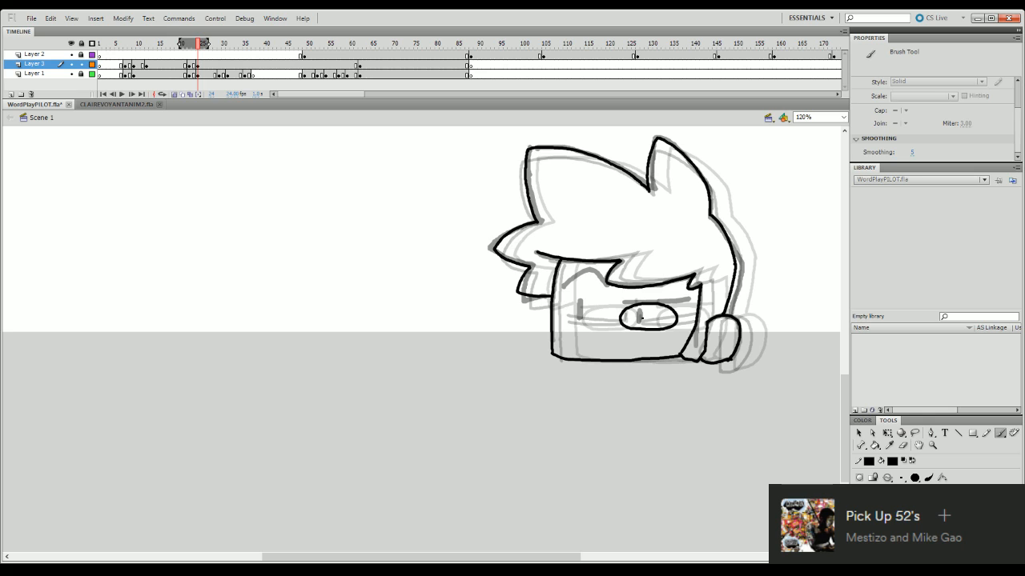
mouse_move(637, 323)
mouse_down()
mouse_move(638, 308)
mouse_move(638, 325)
mouse_up()
mouse_move(573, 318)
mouse_down()
mouse_move(558, 315)
mouse_move(592, 296)
mouse_move(606, 318)
mouse_move(578, 328)
mouse_move(564, 322)
mouse_move(571, 317)
mouse_up()
key(ctrl+z)
mouse_move(562, 281)
mouse_down()
mouse_move(591, 272)
mouse_move(637, 303)
mouse_move(678, 303)
mouse_up()
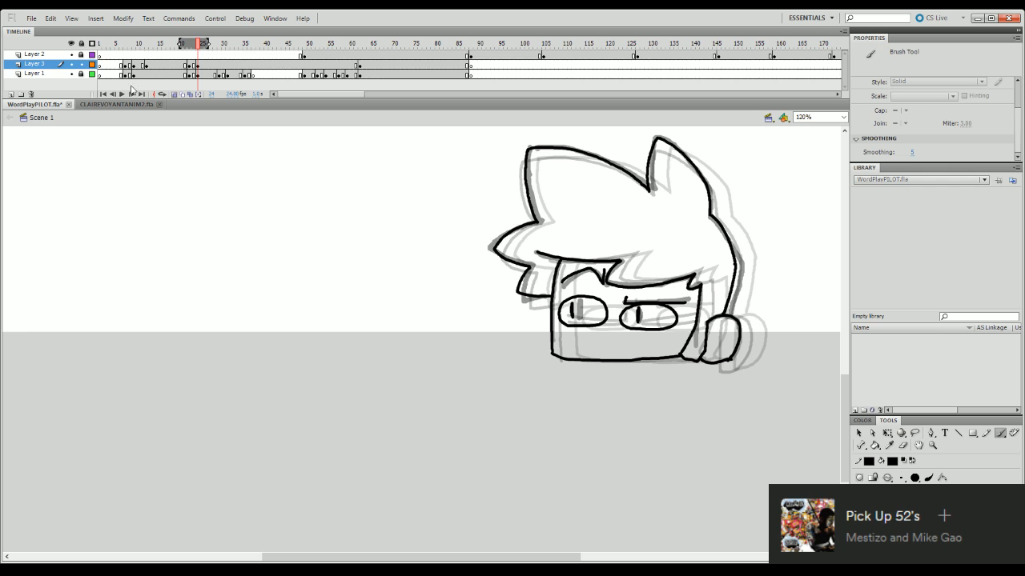
- Hide Layer 1 and play the inked head animation from the beginning several times
click(71, 73)
click(189, 52)
drag(189, 52, 118, 53)
key(Return)
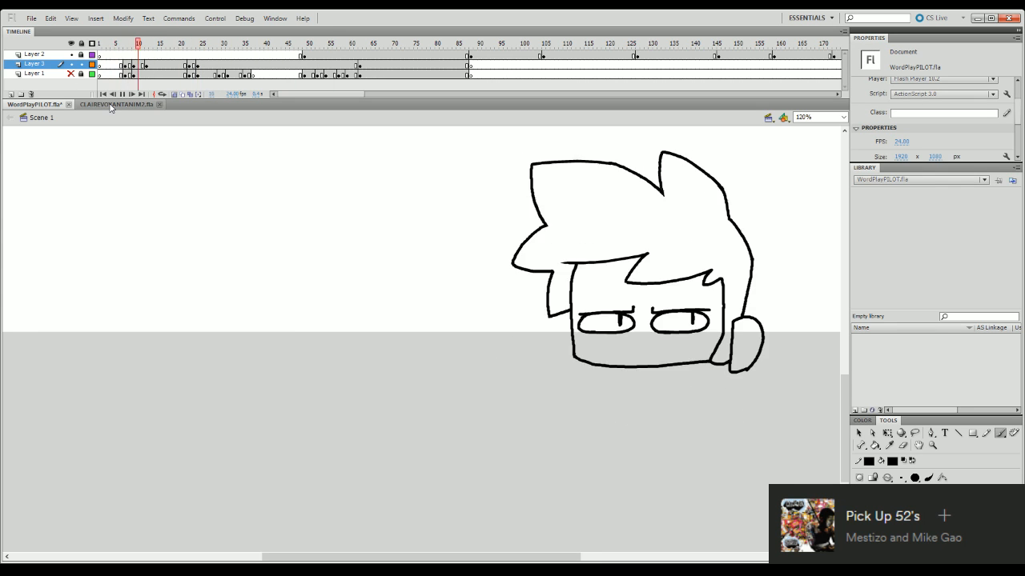
key(Return)
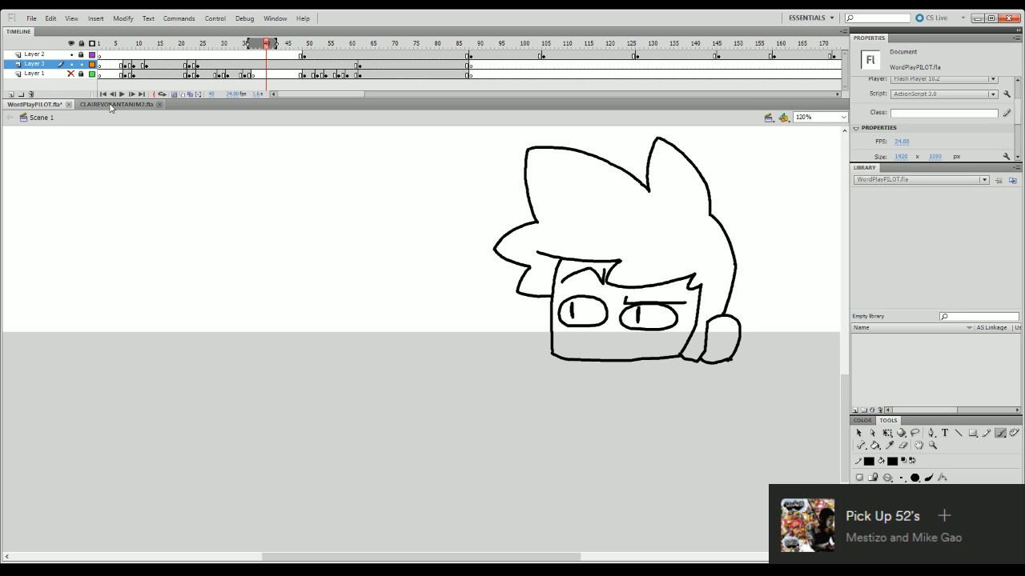
drag(224, 46, 104, 91)
key(Return)
key(Return)
key(Return)
key(Return)
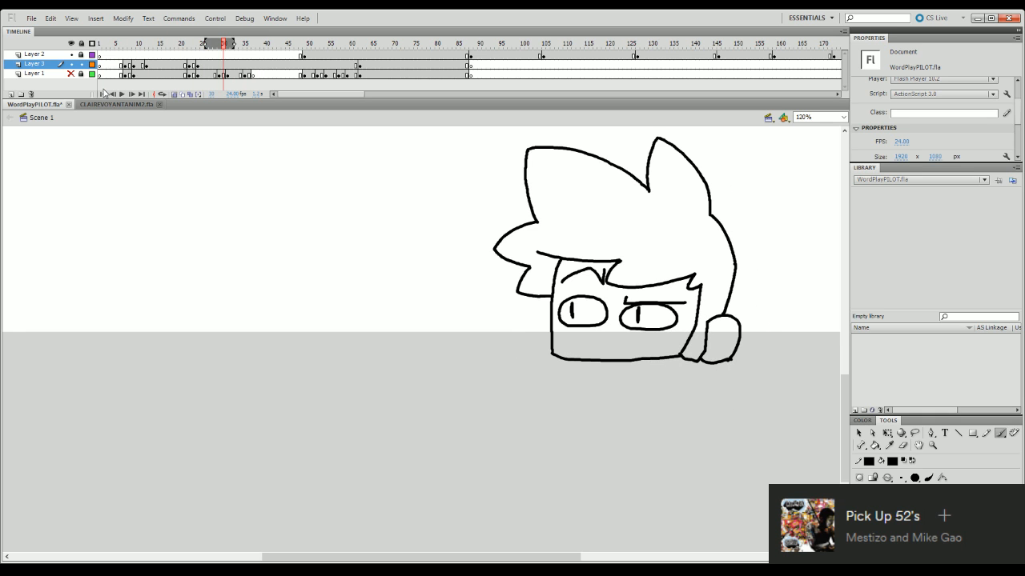
- Clear the inked head from Layer 3's keyframe at frame 20
click(184, 65)
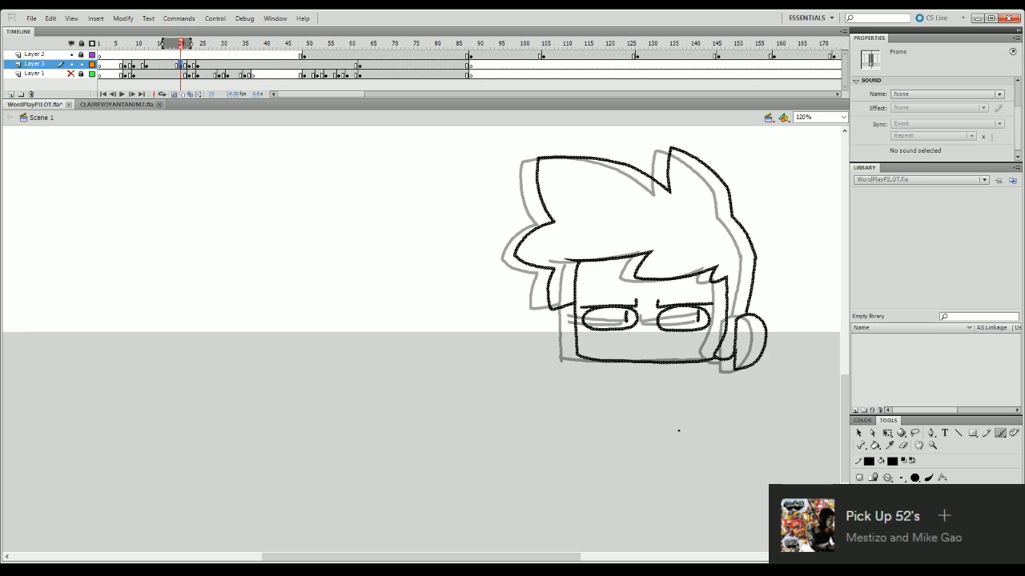
key(Delete)
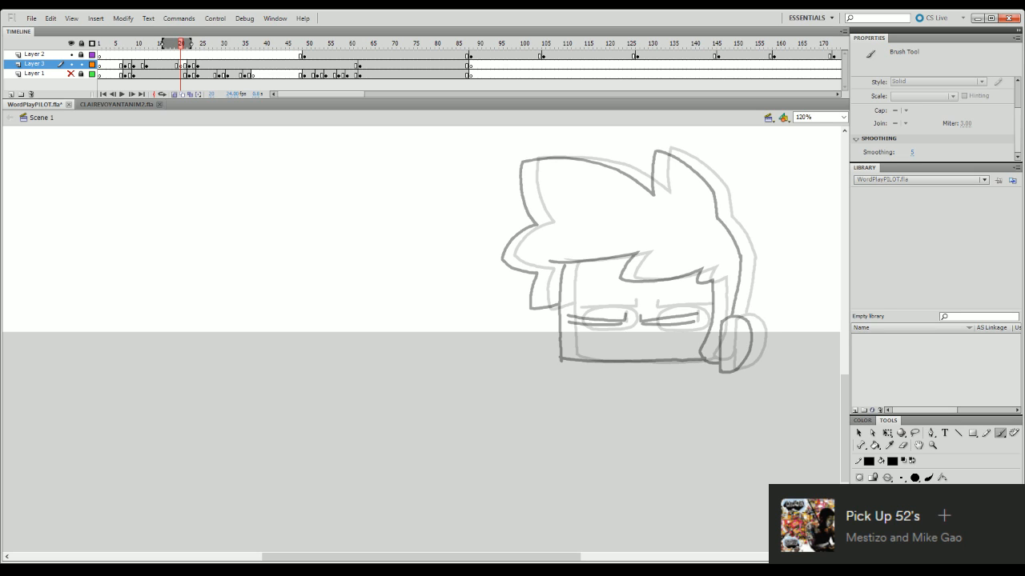
- Switch to the CLAIREVOYANTANIM2.fla document and play its animation from an earlier frame
click(141, 105)
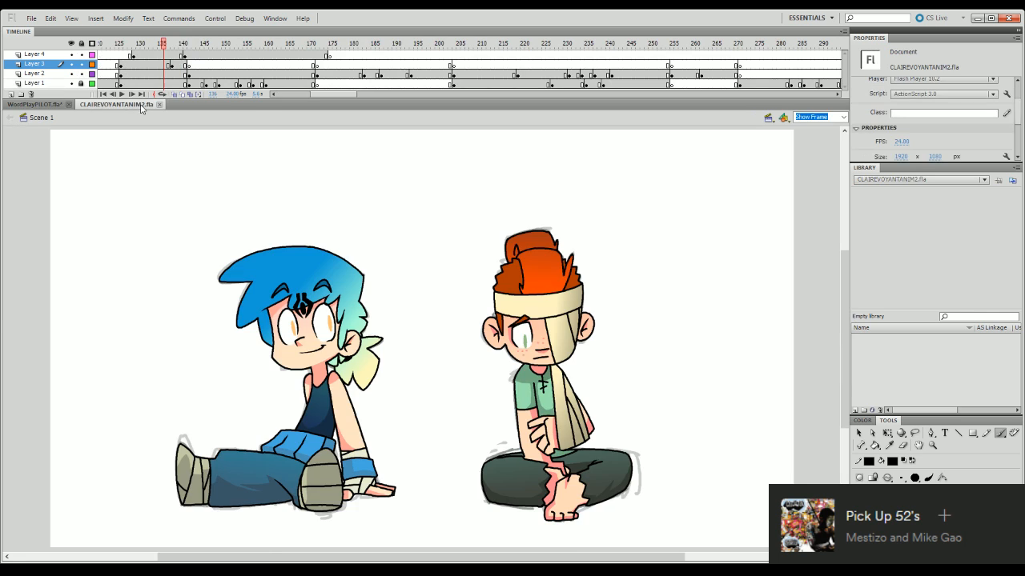
drag(272, 256, 423, 226)
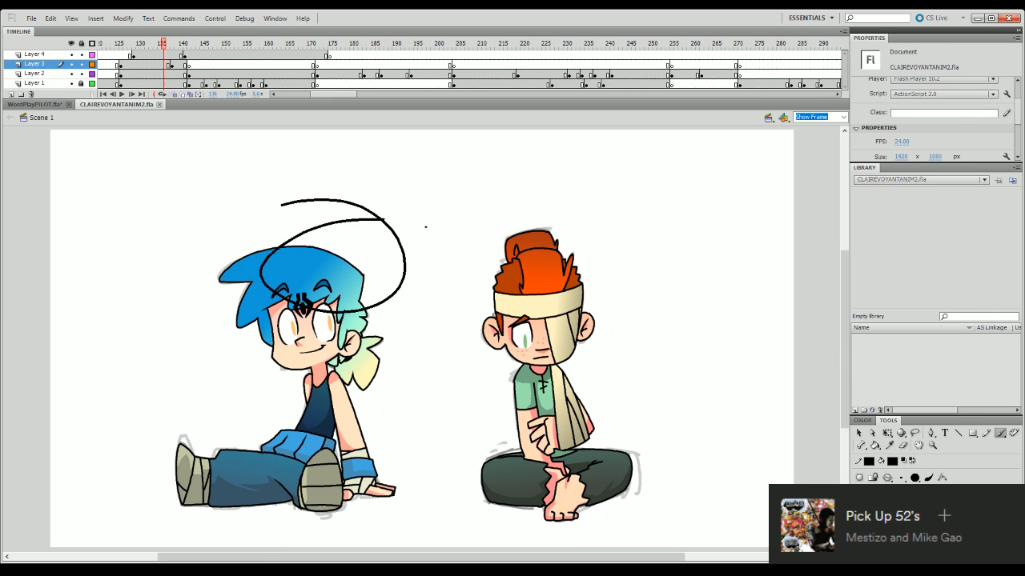
key(ctrl+z)
drag(187, 44, 108, 410)
key(Return)
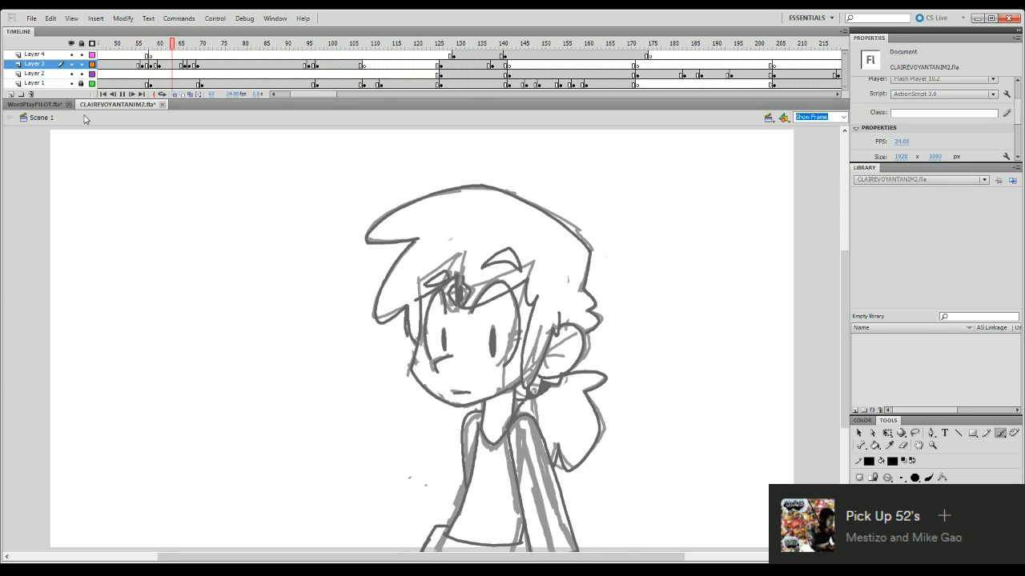
key(Return)
- Hide Layer 1 and Layer 2 and play the line drawings on the remaining layers
drag(71, 74, 72, 83)
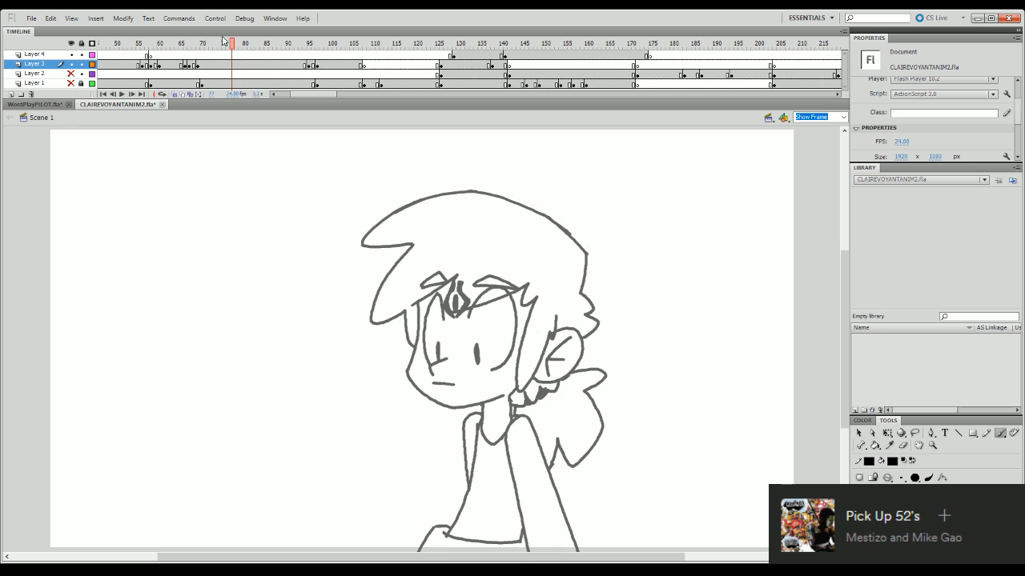
key(Return)
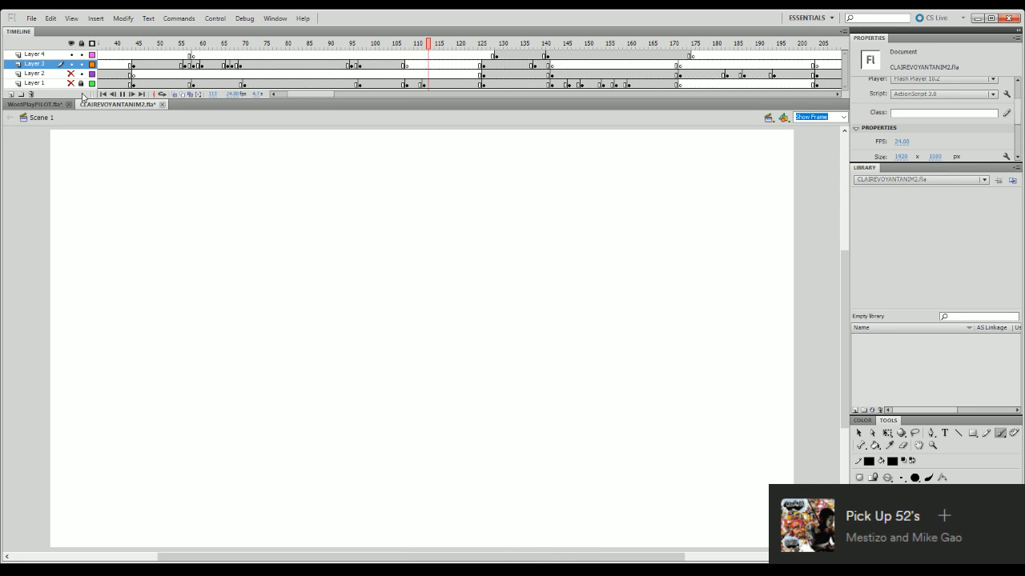
key(Return)
- Show Layer 1 and Layer 2 again and replay the section with the sketched character
drag(72, 83, 71, 73)
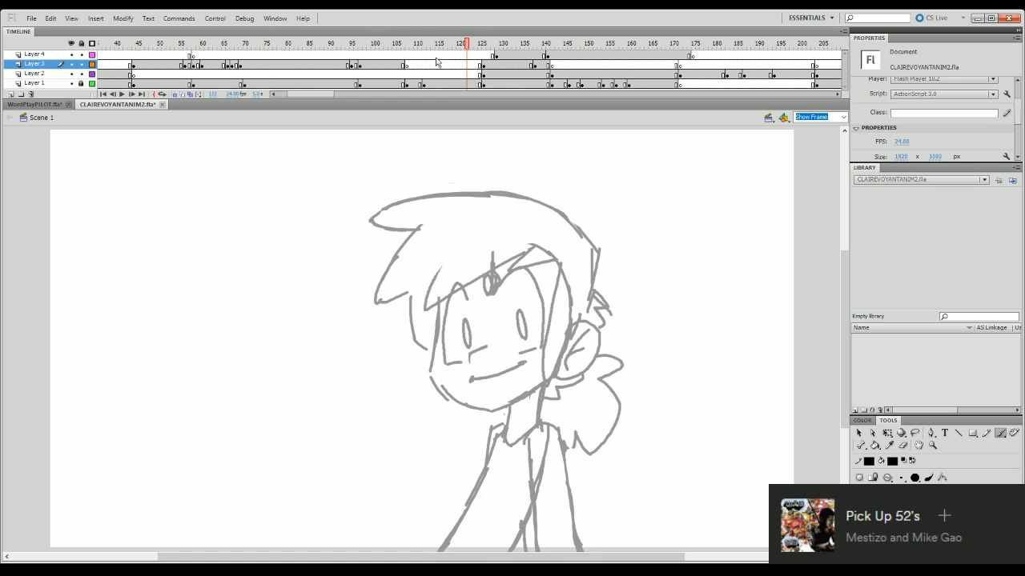
click(383, 46)
key(Return)
key(Return)
- Return to the WordPlayPILOT.fla document and play the inked head animation from frame 1
click(34, 104)
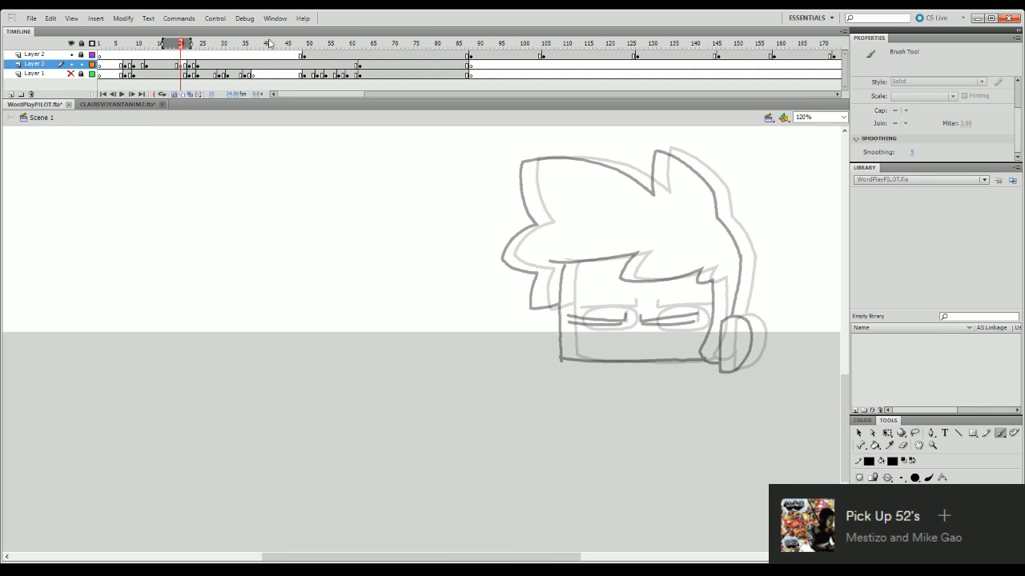
drag(181, 45, 99, 61)
key(Return)
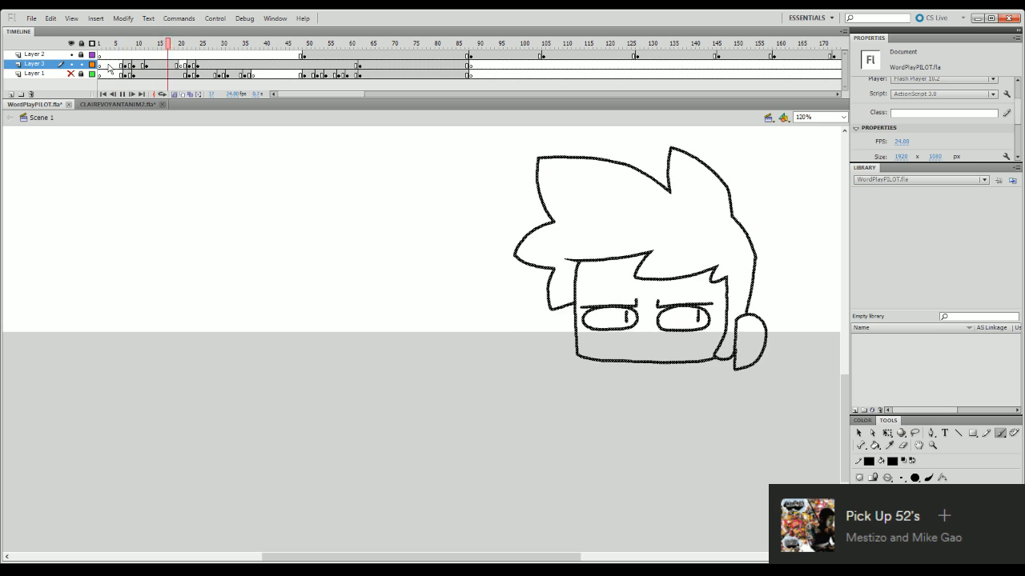
key(Return)
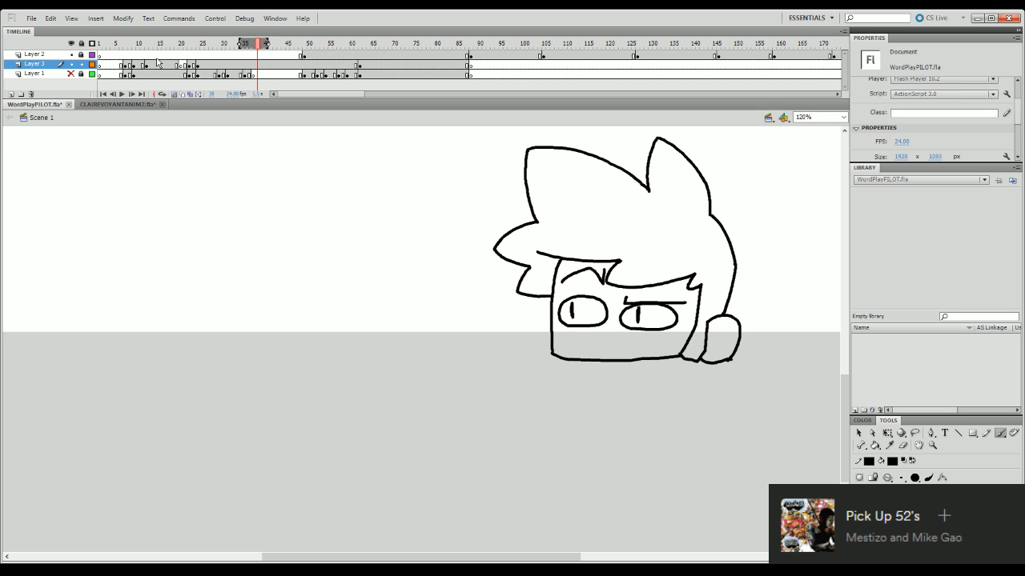
- Erase the stray ends of the fringe line on the last inked head pose
click(903, 445)
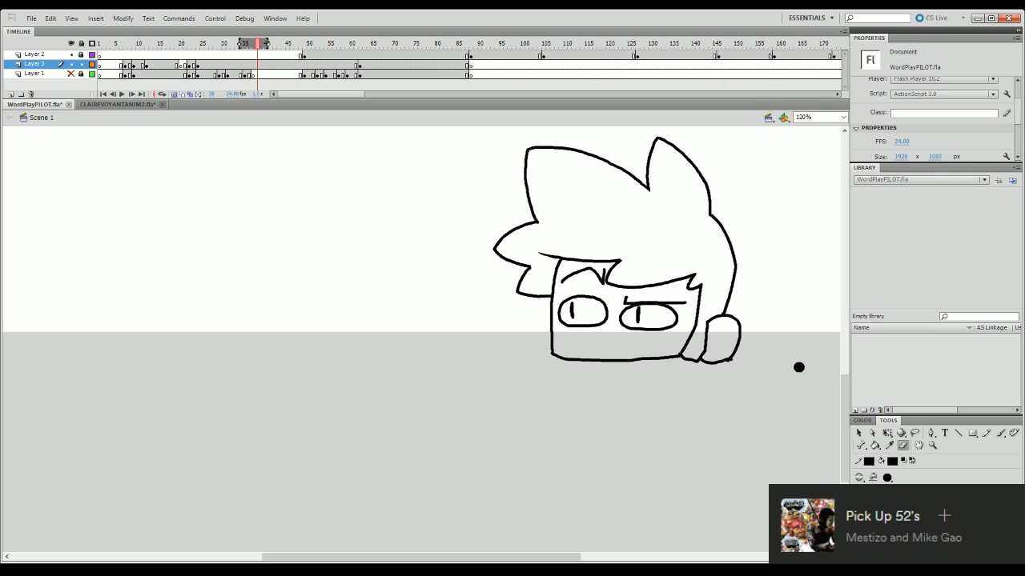
mouse_move(296, 44)
mouse_down()
mouse_move(330, 55)
mouse_move(206, 393)
mouse_move(227, 399)
mouse_up()
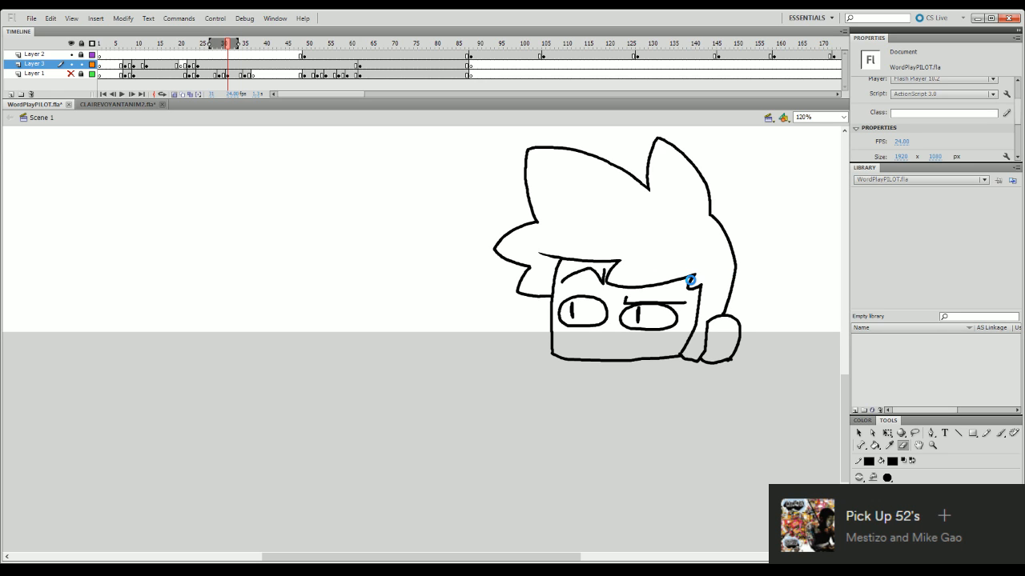
click(690, 280)
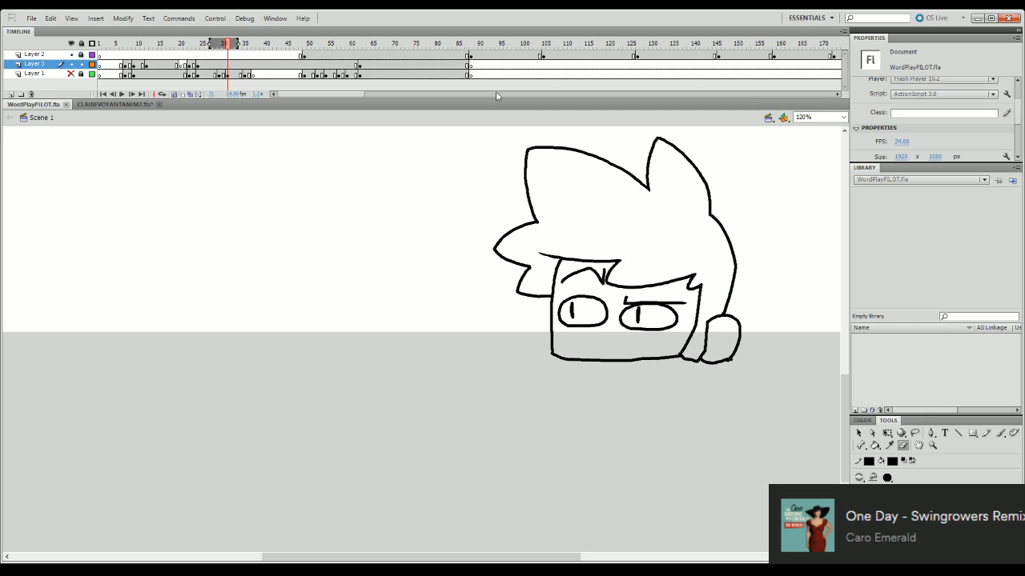
- Replay the inked poses, go to frame 21 and limit the onion skin range to the preceding pose
mouse_move(232, 45)
mouse_down()
mouse_move(221, 48)
mouse_move(239, 43)
mouse_up()
drag(229, 46, 185, 75)
key(Return)
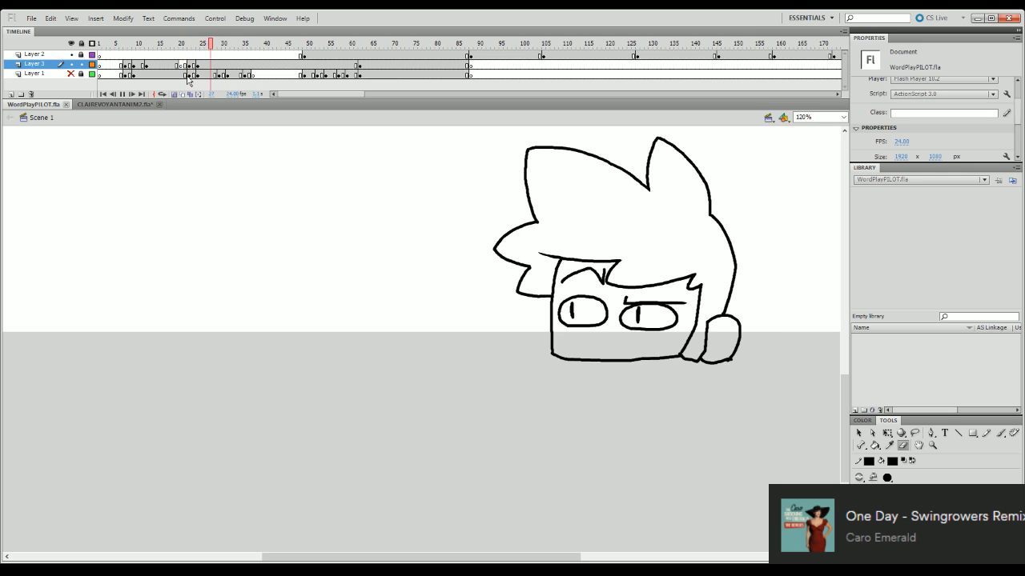
click(188, 63)
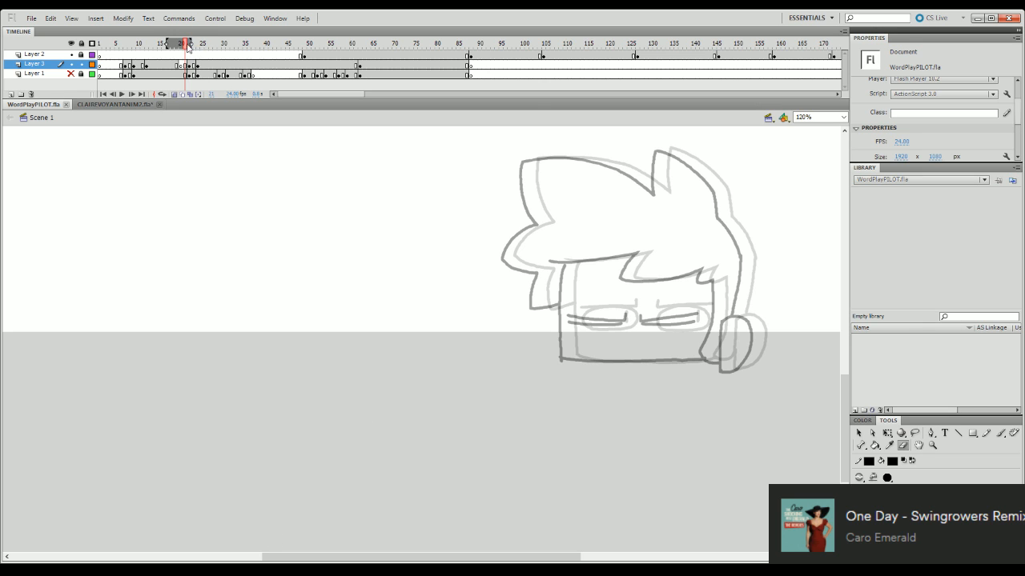
drag(190, 44, 185, 45)
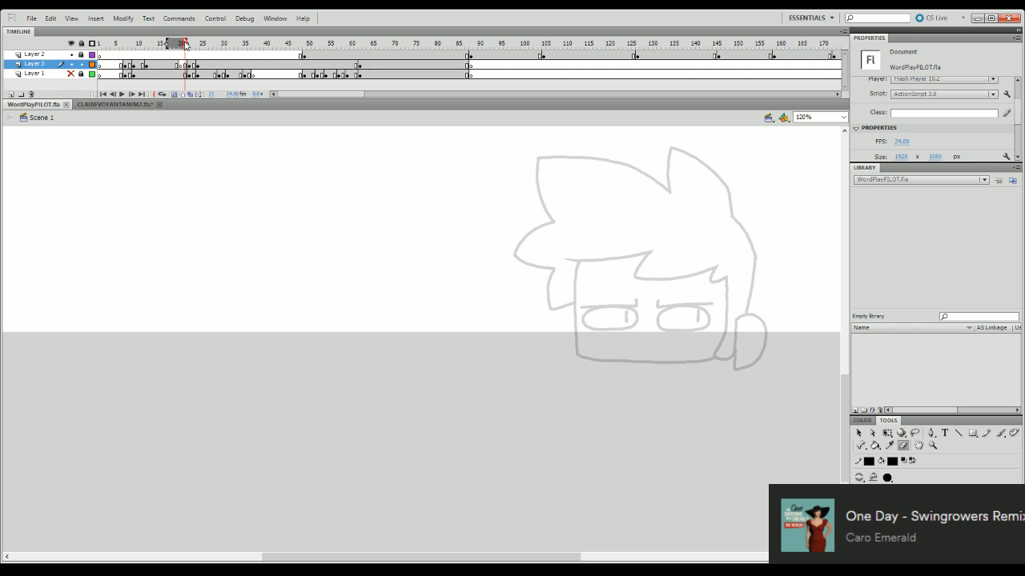
- Ink the back hair line from its widest point down to the top of the ear, following the onion skin
key(b)
mouse_move(744, 314)
mouse_down()
mouse_move(753, 264)
mouse_move(745, 315)
mouse_up()
key(ctrl+z)
key(ctrl+z)
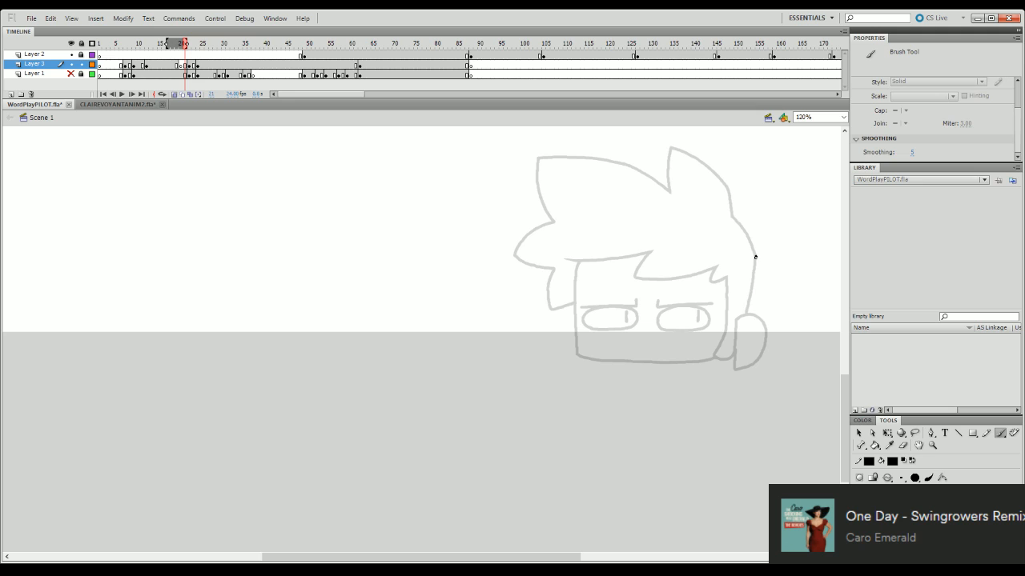
mouse_move(753, 256)
mouse_down()
mouse_move(745, 314)
mouse_move(755, 268)
mouse_move(747, 308)
mouse_up()
key(ctrl+z)
- Ink the closed D-shaped ear outline and slightly adjust the ear and hair line with Free Transform
key(ctrl+z)
drag(755, 256, 744, 314)
key(ctrl+z)
drag(754, 256, 744, 315)
mouse_move(736, 318)
mouse_down()
mouse_move(759, 317)
mouse_move(769, 328)
mouse_move(758, 315)
mouse_move(767, 336)
mouse_move(750, 366)
mouse_up()
key(ctrl+z)
key(ctrl+z)
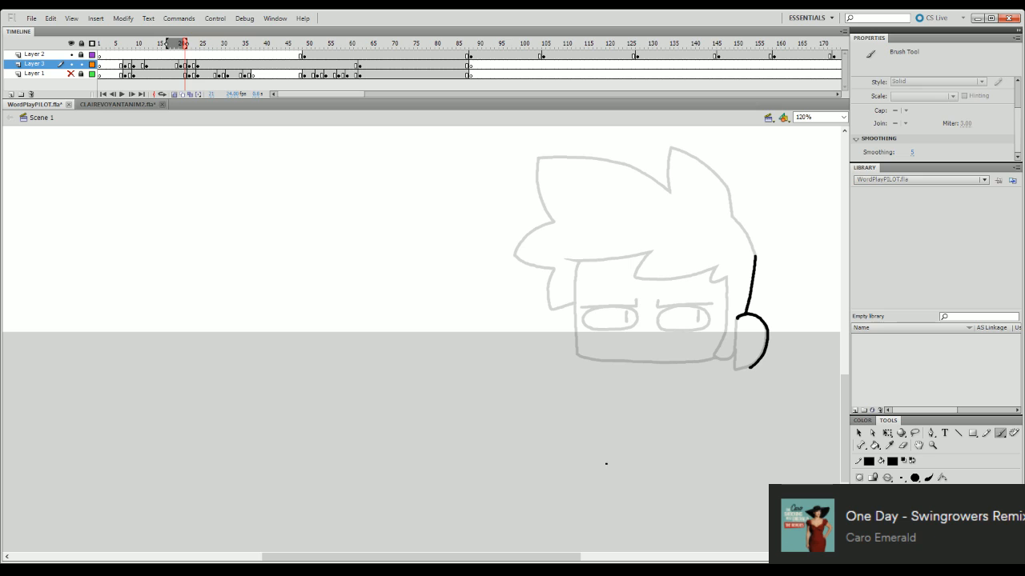
mouse_move(737, 318)
mouse_down()
mouse_move(734, 368)
mouse_move(755, 368)
mouse_up()
key(q)
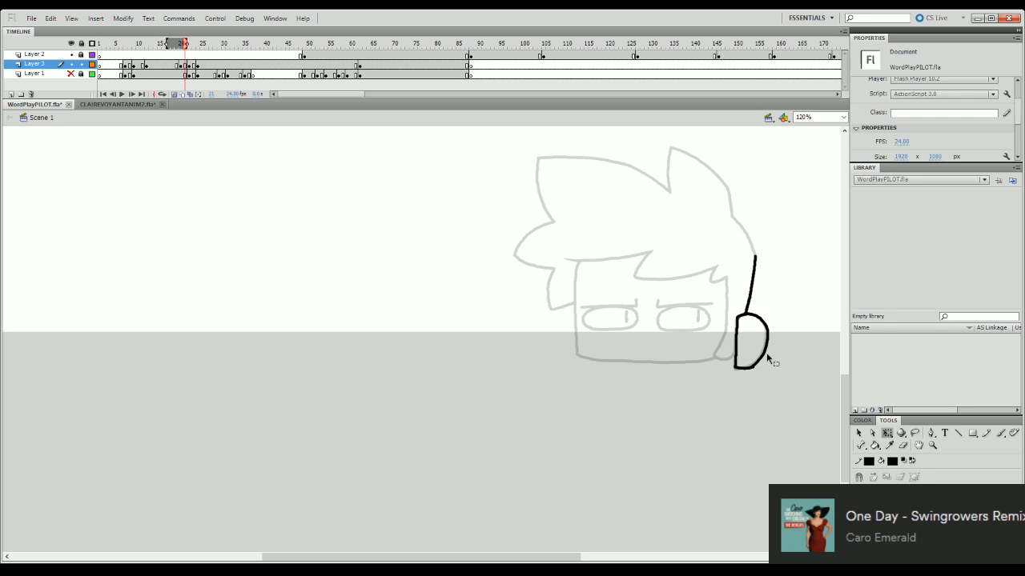
click(766, 352)
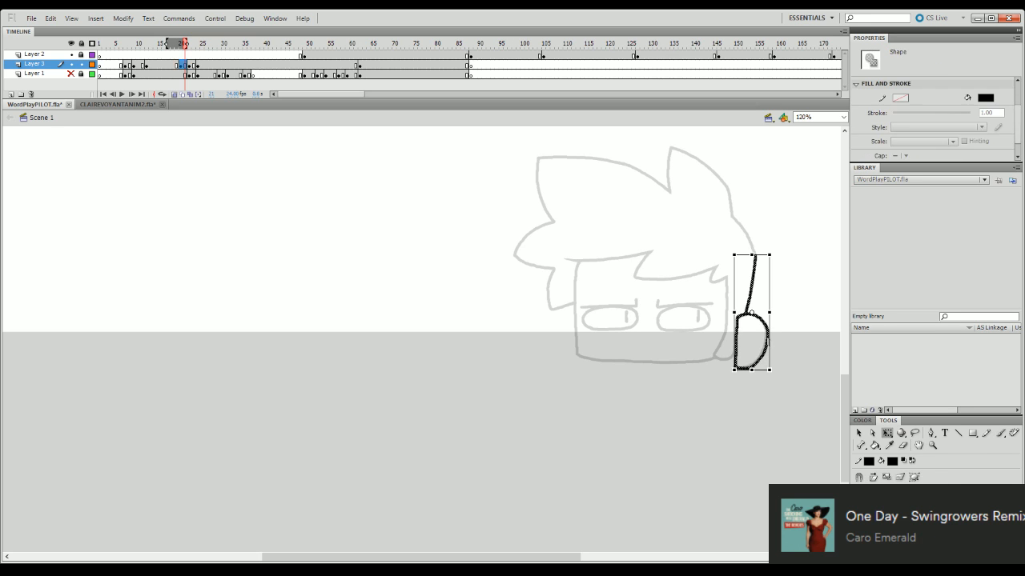
click(786, 328)
click(765, 328)
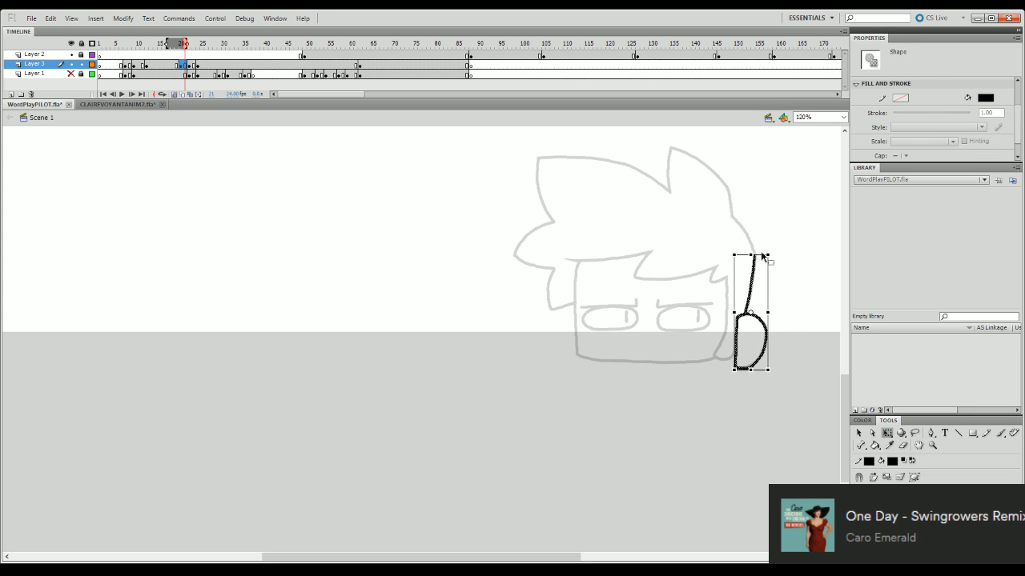
drag(761, 254, 764, 253)
click(794, 227)
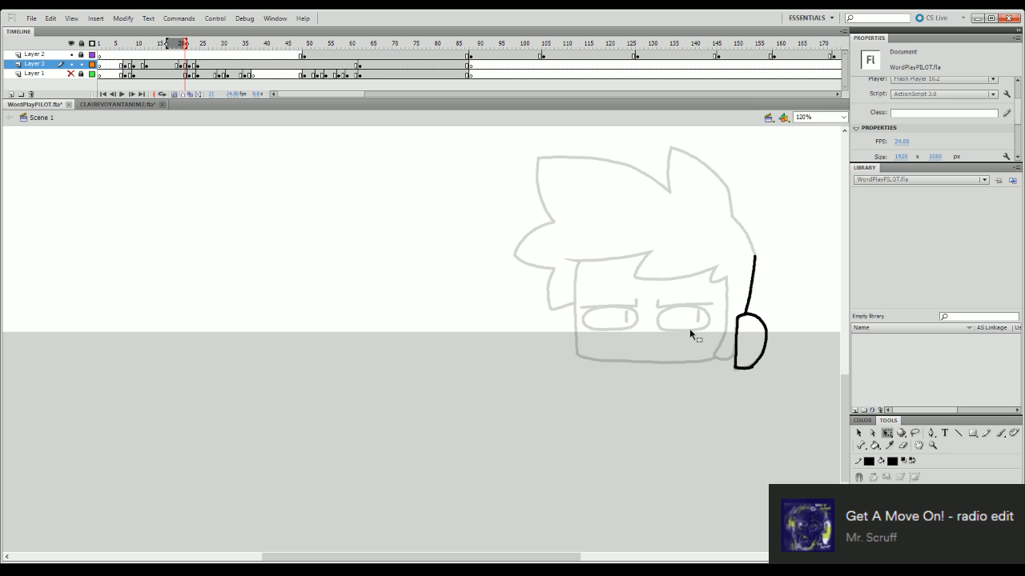
- Ink the ear-side lock from the fringe's end down to the jaw and across to the ear
key(b)
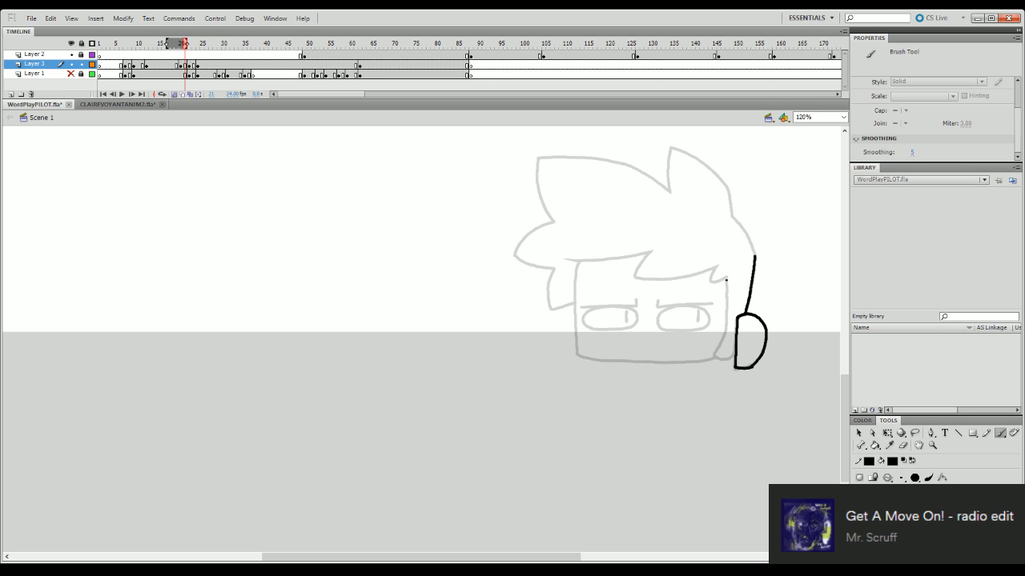
mouse_move(727, 278)
mouse_down()
mouse_move(712, 364)
mouse_move(732, 367)
mouse_up()
key(ctrl+z)
- Ink the back of the head from the rear spike's lower side down to the existing hair line
drag(732, 216, 755, 256)
key(ctrl+z)
drag(730, 215, 755, 256)
key(ctrl+z)
drag(732, 216, 755, 256)
key(ctrl+z)
drag(732, 216, 756, 256)
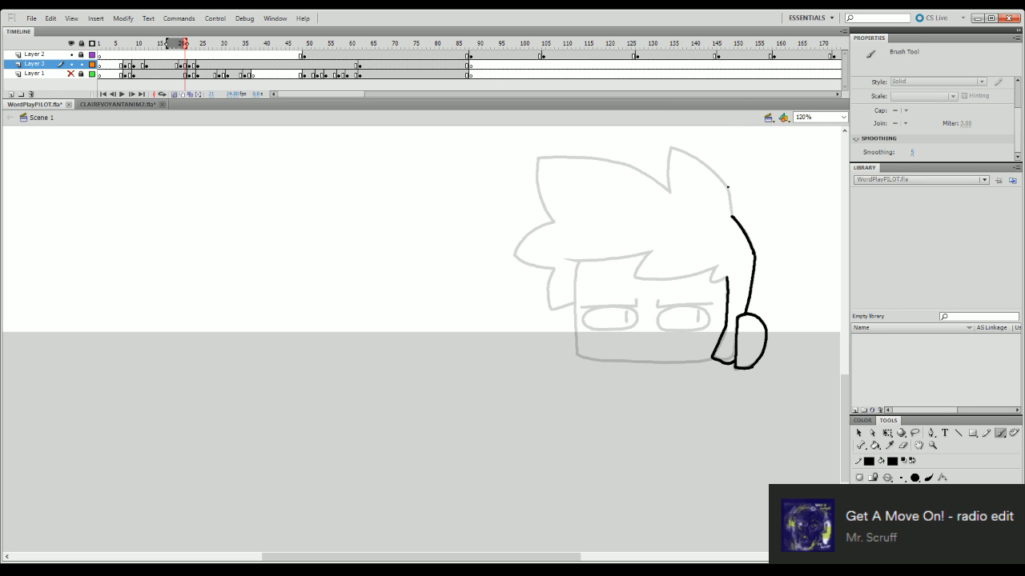
drag(726, 187, 730, 216)
- Ink the rear hair spike from the notch up to its tip and down to the back of the head
drag(669, 192, 671, 150)
key(ctrl+z)
drag(669, 192, 670, 147)
key(ctrl+z)
mouse_move(668, 193)
mouse_down()
mouse_move(672, 147)
mouse_move(669, 194)
mouse_move(673, 147)
mouse_move(728, 192)
mouse_up()
key(ctrl+z)
key(ctrl+z)
- Try to ink the left edge of the large front hair tuft, and delete the stroke
mouse_move(554, 222)
mouse_down()
mouse_move(533, 165)
mouse_move(553, 223)
mouse_up()
key(ctrl+z)
key(ctrl+z)
mouse_move(536, 157)
mouse_down()
mouse_move(550, 217)
mouse_move(537, 158)
mouse_move(553, 223)
mouse_up()
key(ctrl+z)
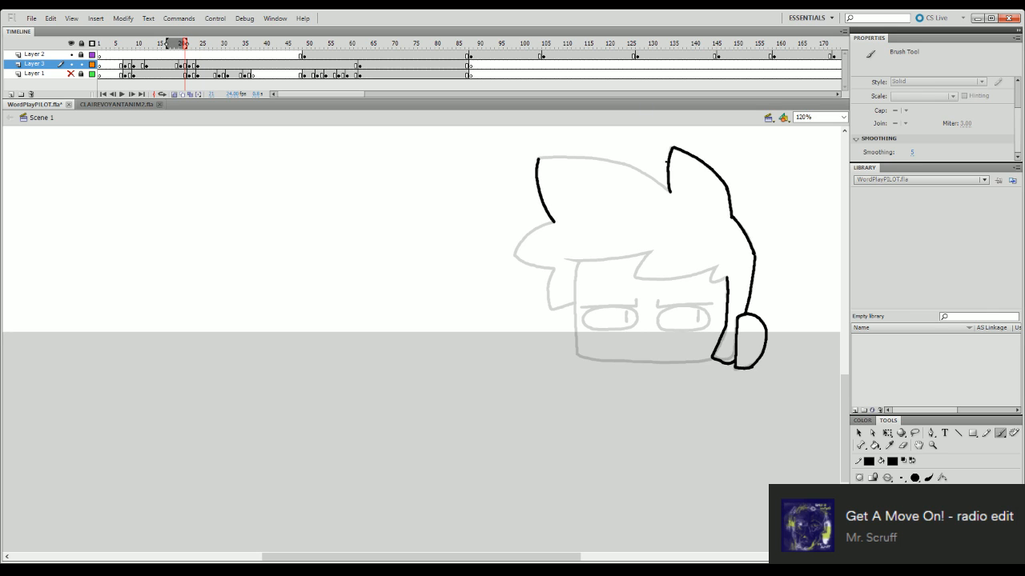
key(e)
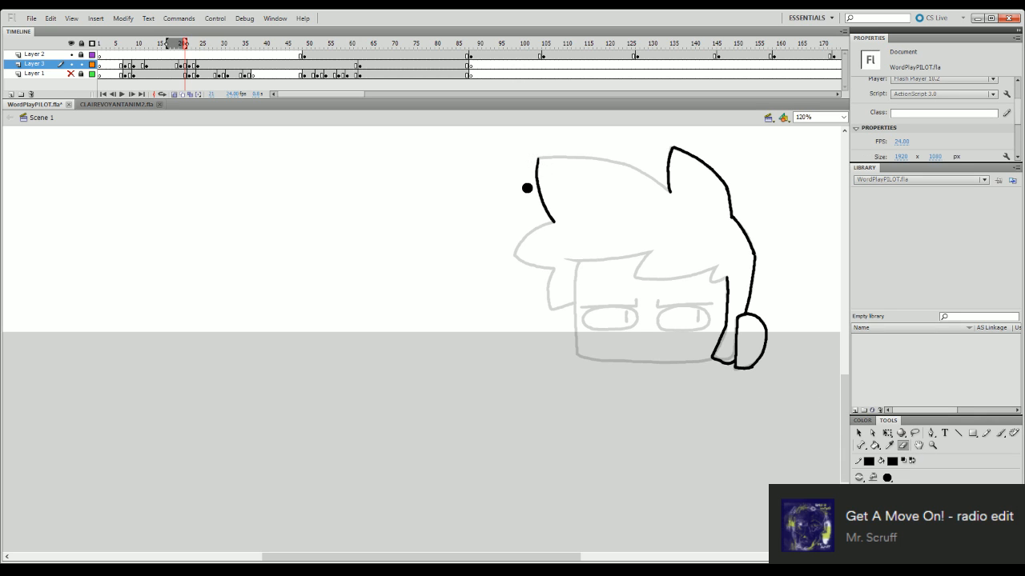
key(b)
key(q)
click(543, 195)
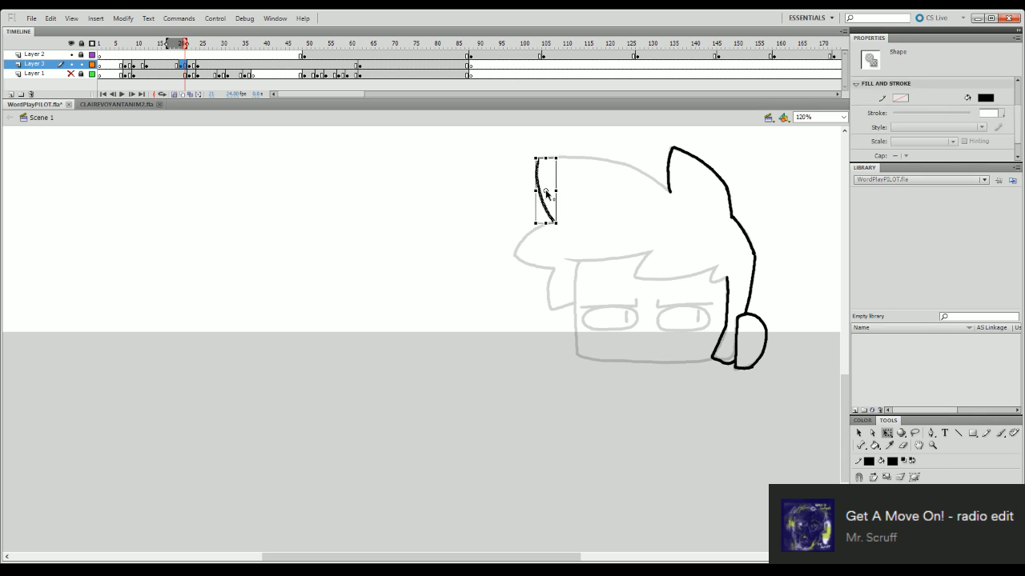
key(Delete)
- Ink the nearly flat first half of the front tuft's top edge and adjust its end to the guide
key(b)
drag(539, 158, 621, 163)
key(ctrl+z)
key(ctrl+z)
key(ctrl+z)
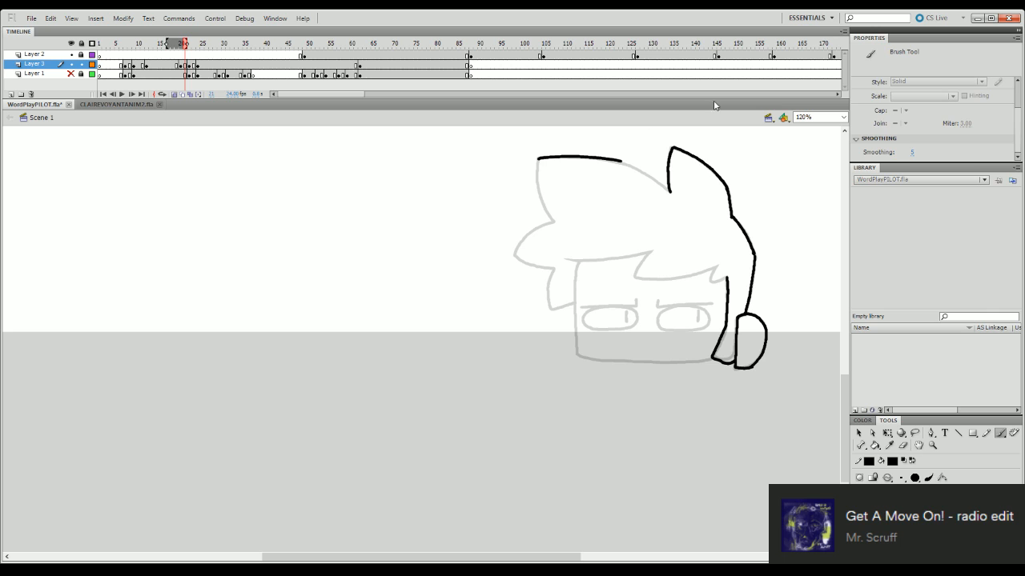
key(q)
click(623, 163)
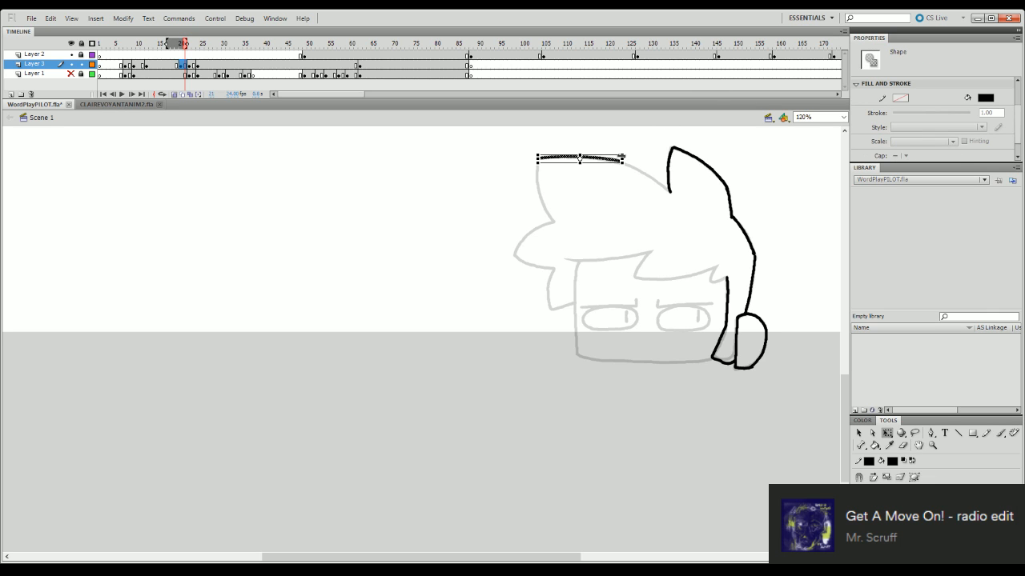
click(638, 145)
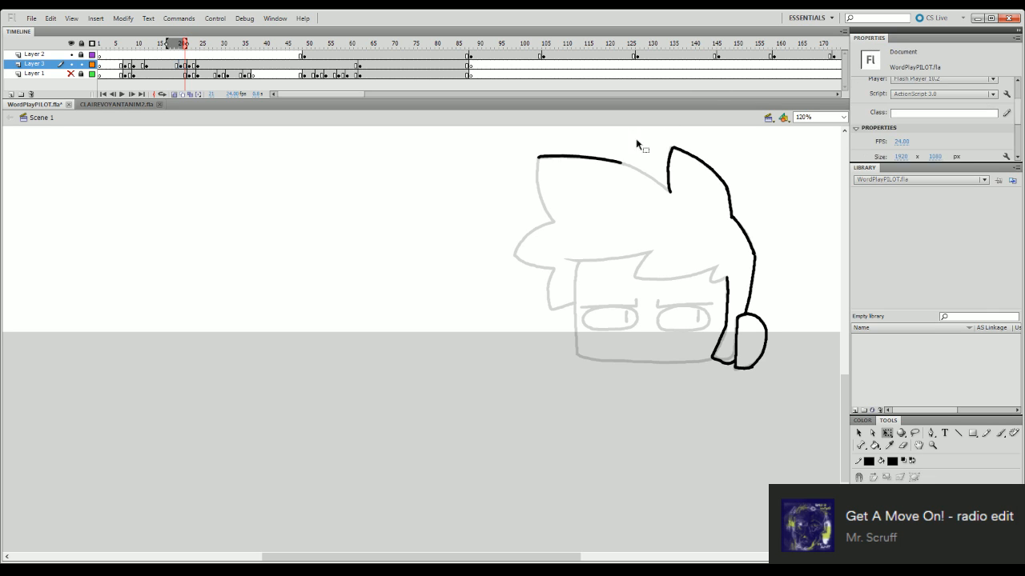
- Ink the sloping rest of the front tuft's top edge down past the notch beside the rear spike
key(b)
drag(621, 162, 670, 192)
key(ctrl+z)
drag(618, 161, 669, 192)
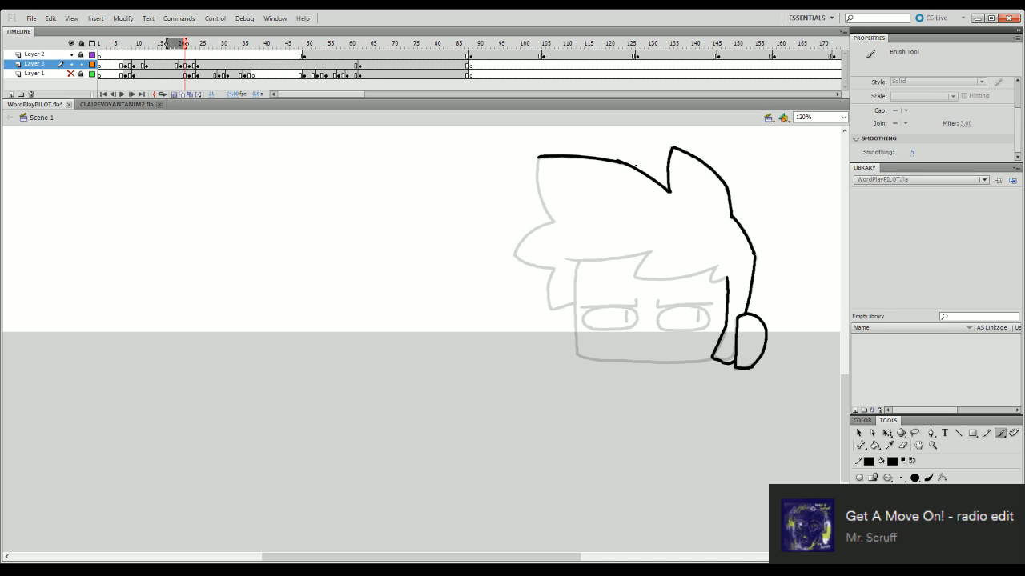
key(ctrl+z)
drag(622, 163, 674, 197)
key(ctrl+z)
key(ctrl+z)
drag(622, 164, 674, 197)
- Trim the overshooting line end at the notch between the front tuft and the rear spike
key(q)
click(682, 203)
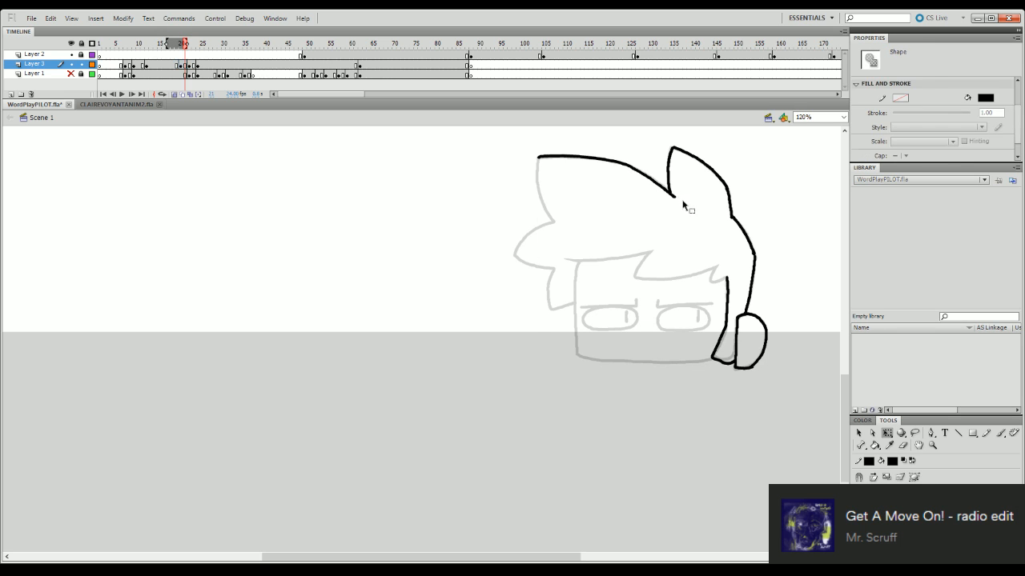
mouse_move(677, 196)
mouse_down()
mouse_move(673, 222)
mouse_move(672, 195)
mouse_up()
key(Delete)
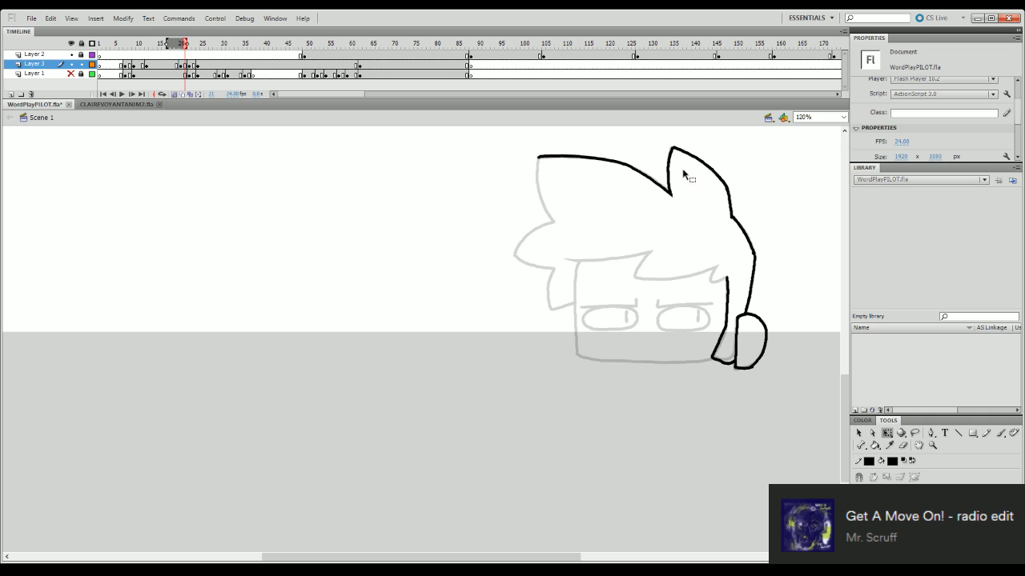
click(903, 445)
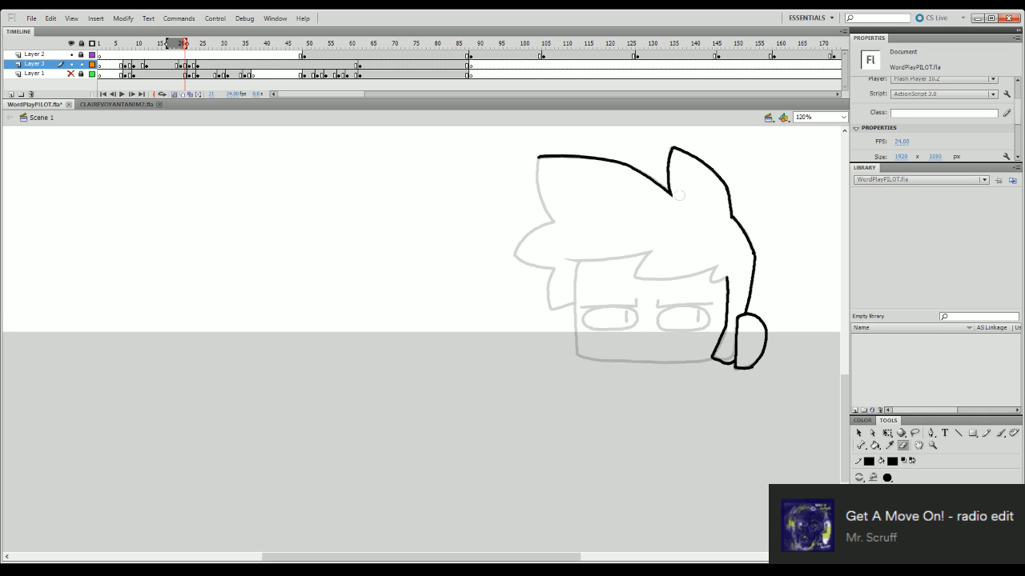
- Ink the front tuft's curved left edge from its upper corner down to the side hair
key(b)
mouse_move(536, 158)
mouse_down()
mouse_move(554, 221)
mouse_move(518, 252)
mouse_up()
key(ctrl+z)
key(ctrl+z)
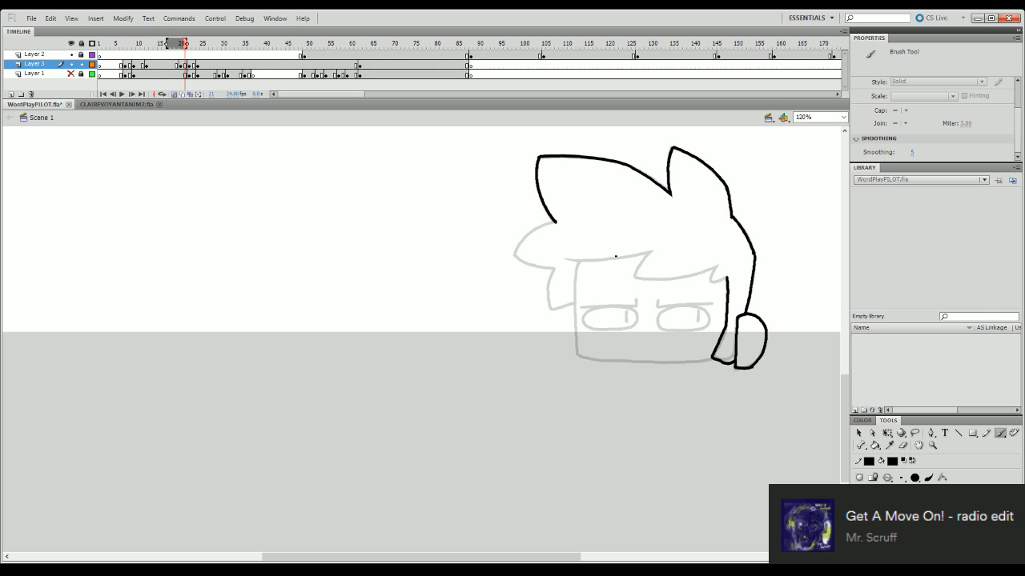
- Ink the upper fringe line from the forehead's left side to the pointed notch above the eyes
drag(565, 259, 645, 250)
key(ctrl+z)
drag(563, 259, 647, 250)
key(ctrl+z)
key(ctrl+y)
key(ctrl+z)
key(ctrl+y)
key(ctrl+z)
drag(565, 260, 675, 247)
key(ctrl+z)
mouse_move(565, 261)
mouse_down()
mouse_move(641, 254)
mouse_move(568, 261)
mouse_up()
key(ctrl+z)
- Try several strokes for the lower fringe curve running from the notch toward the ear-side lock
key(ctrl+z)
key(ctrl+z)
drag(653, 251, 568, 260)
mouse_move(633, 276)
mouse_down()
mouse_move(651, 250)
mouse_move(652, 280)
mouse_move(688, 276)
mouse_move(636, 277)
mouse_move(717, 265)
mouse_up()
key(ctrl+z)
key(ctrl+z)
drag(635, 277, 713, 266)
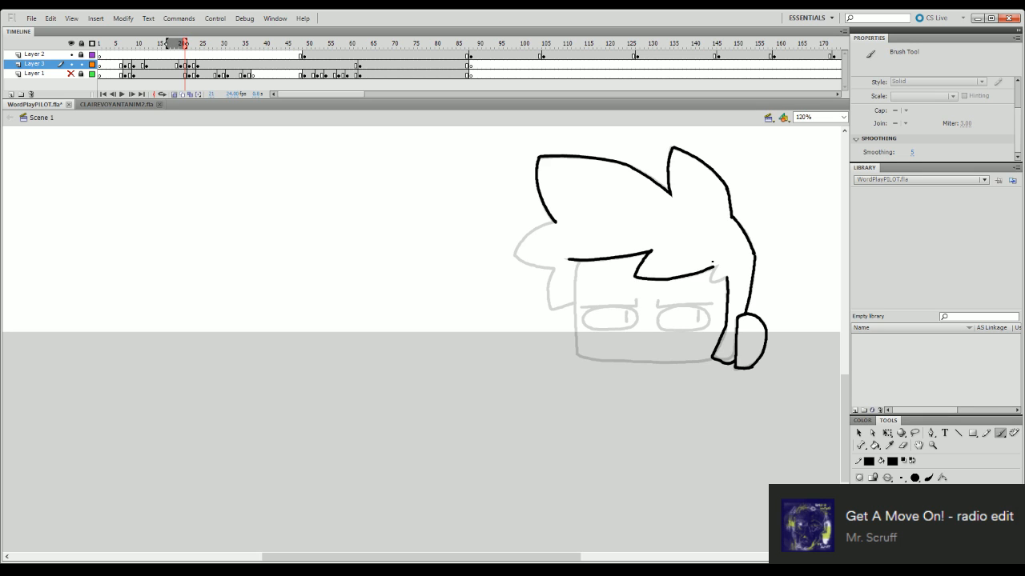
key(ctrl+z)
drag(637, 278, 721, 264)
key(ctrl+z)
mouse_move(641, 281)
mouse_down()
mouse_move(693, 272)
mouse_move(645, 277)
mouse_move(697, 272)
mouse_move(635, 276)
mouse_move(715, 268)
mouse_up()
key(ctrl+z)
key(ctrl+z)
key(ctrl+z)
key(ctrl+z)
key(ctrl+z)
mouse_move(637, 278)
mouse_down()
mouse_move(696, 276)
mouse_move(728, 261)
mouse_up()
key(ctrl+z)
drag(637, 278, 725, 263)
key(ctrl+z)
mouse_move(638, 278)
mouse_down()
mouse_move(715, 266)
mouse_move(663, 277)
mouse_move(714, 264)
mouse_up()
key(ctrl+z)
key(ctrl+z)
drag(637, 278, 718, 264)
- Ink the lower fringe curve with a small pointed lock joining the top of the ear-side lock
key(ctrl+z)
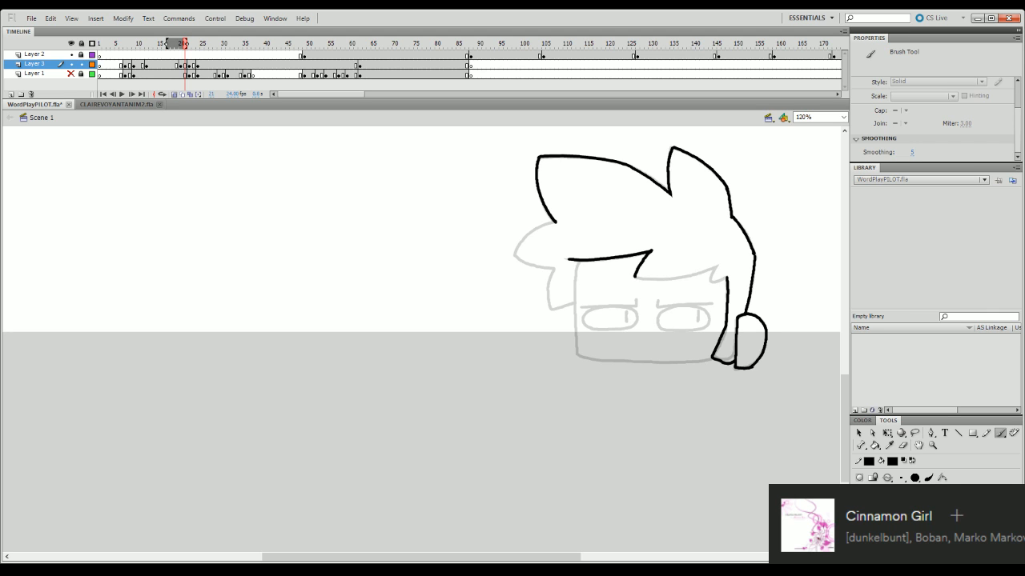
mouse_move(637, 278)
mouse_down()
mouse_move(673, 280)
mouse_move(722, 263)
mouse_move(713, 273)
mouse_move(718, 264)
mouse_move(725, 278)
mouse_move(710, 277)
mouse_move(727, 278)
mouse_up()
key(ctrl+z)
key(ctrl+z)
key(ctrl+z)
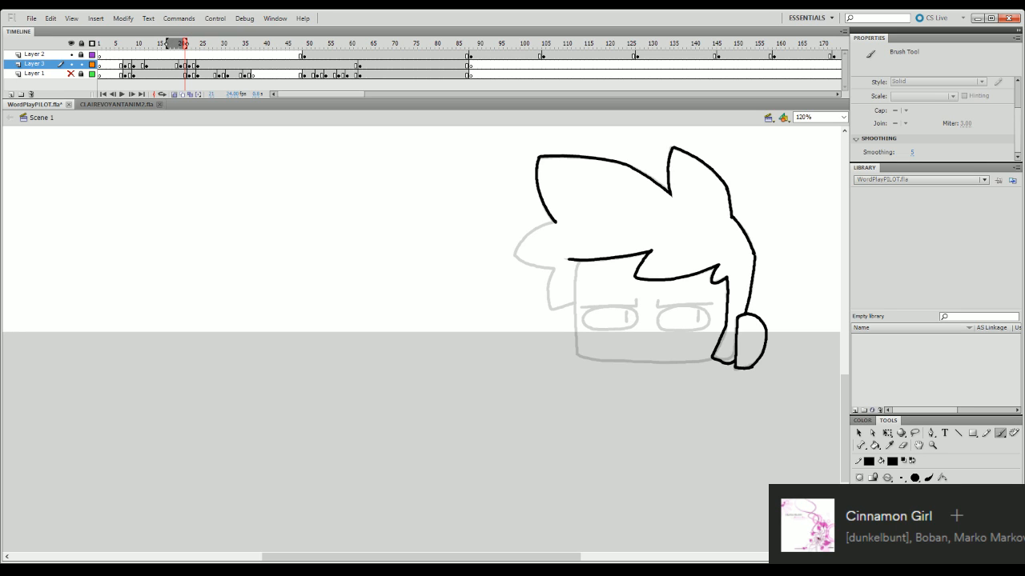
- Ink the face's left side from the fringe down and the straight jaw line across to the ear-side lock
drag(578, 262, 578, 365)
key(ctrl+z)
drag(578, 261, 577, 362)
key(ctrl+z)
mouse_move(578, 262)
mouse_down()
mouse_move(576, 359)
mouse_move(712, 359)
mouse_up()
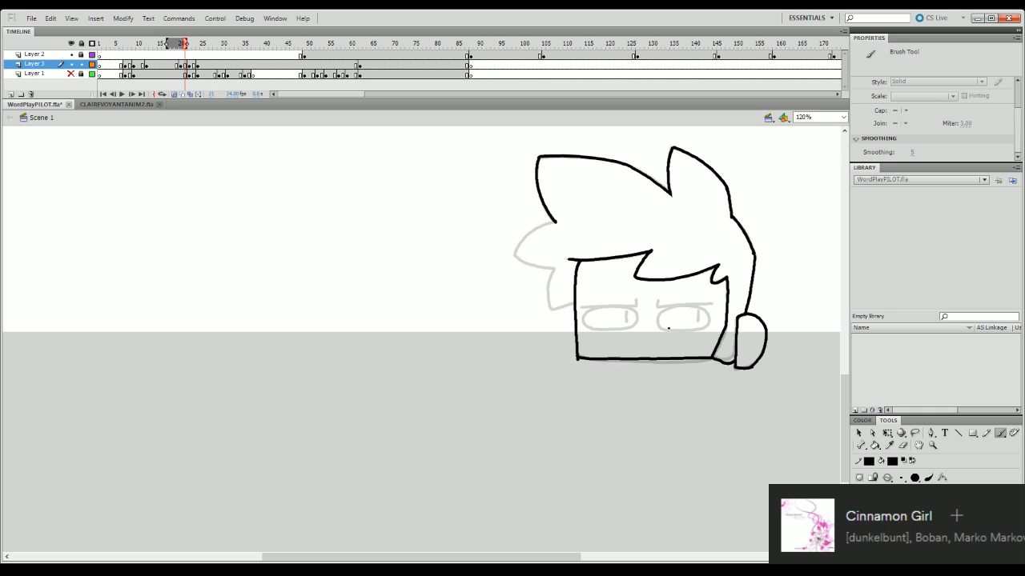
- Ink the rounded outline of the right-hand eye, undoing strokes until it follows the onion skin
mouse_move(667, 329)
mouse_down()
mouse_move(658, 325)
mouse_move(685, 307)
mouse_move(699, 307)
mouse_move(658, 322)
mouse_move(690, 307)
mouse_move(710, 319)
mouse_up()
key(ctrl+z)
mouse_move(667, 330)
mouse_down()
mouse_move(690, 309)
mouse_move(658, 325)
mouse_move(662, 311)
mouse_move(686, 306)
mouse_move(708, 316)
mouse_move(661, 330)
mouse_move(655, 322)
mouse_move(677, 305)
mouse_move(706, 309)
mouse_move(667, 310)
mouse_move(660, 327)
mouse_move(694, 330)
mouse_move(674, 306)
mouse_move(661, 328)
mouse_move(705, 327)
mouse_move(682, 305)
mouse_up()
key(ctrl+z)
key(ctrl+z)
key(ctrl+z)
key(ctrl+z)
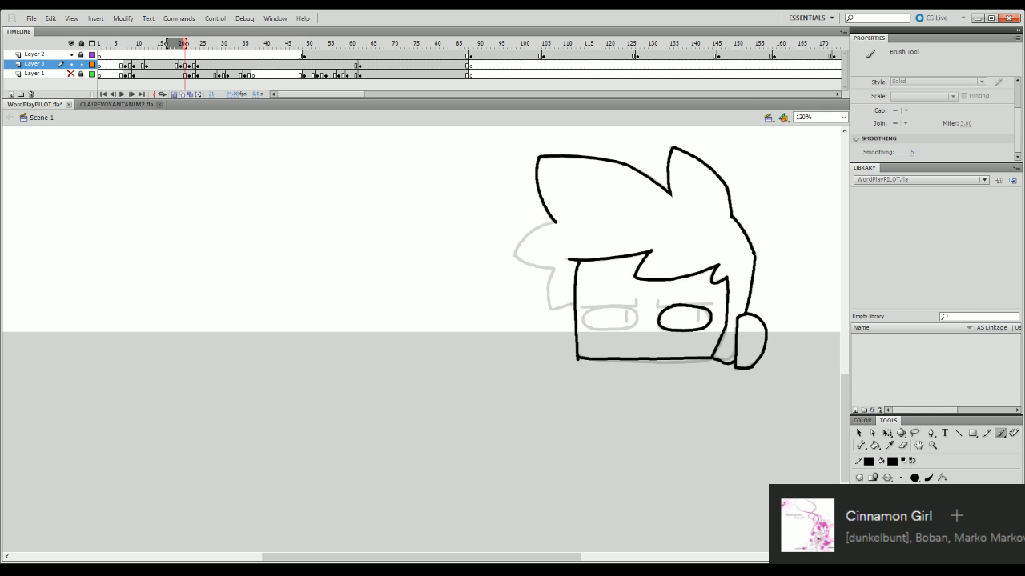
- Flatten the right-hand eye outline slightly, and ink its pupil line and the brow above it
key(q)
click(709, 319)
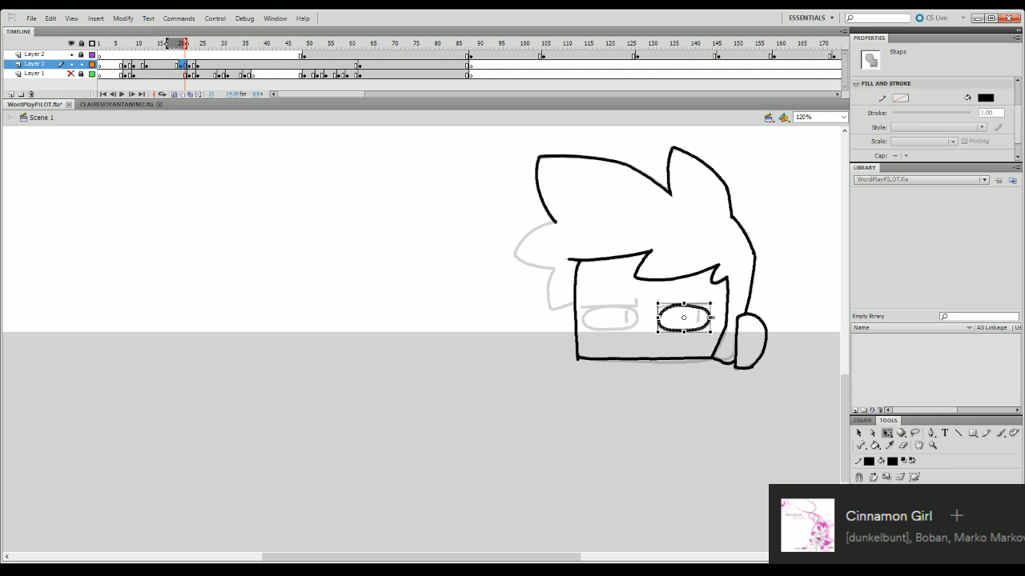
mouse_move(684, 304)
mouse_down()
mouse_move(655, 323)
mouse_move(691, 326)
mouse_move(691, 317)
mouse_move(692, 327)
mouse_move(712, 303)
mouse_move(659, 308)
mouse_move(702, 309)
mouse_up()
click(762, 302)
key(b)
key(ctrl+z)
key(ctrl+z)
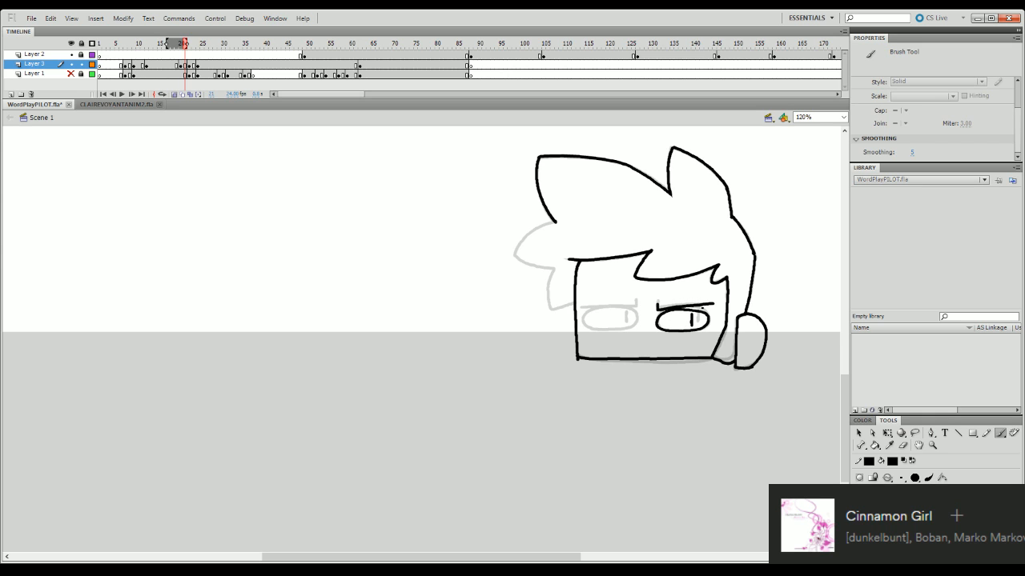
- Ink the left-hand eye with its outline, pupil line and angled brow
mouse_move(590, 310)
mouse_down()
mouse_move(632, 309)
mouse_move(602, 309)
mouse_move(629, 311)
mouse_move(636, 324)
mouse_move(619, 331)
mouse_move(583, 322)
mouse_move(600, 331)
mouse_move(645, 314)
mouse_move(619, 324)
mouse_move(598, 309)
mouse_move(633, 309)
mouse_up()
key(ctrl+z)
key(q)
click(638, 325)
key(b)
key(ctrl+z)
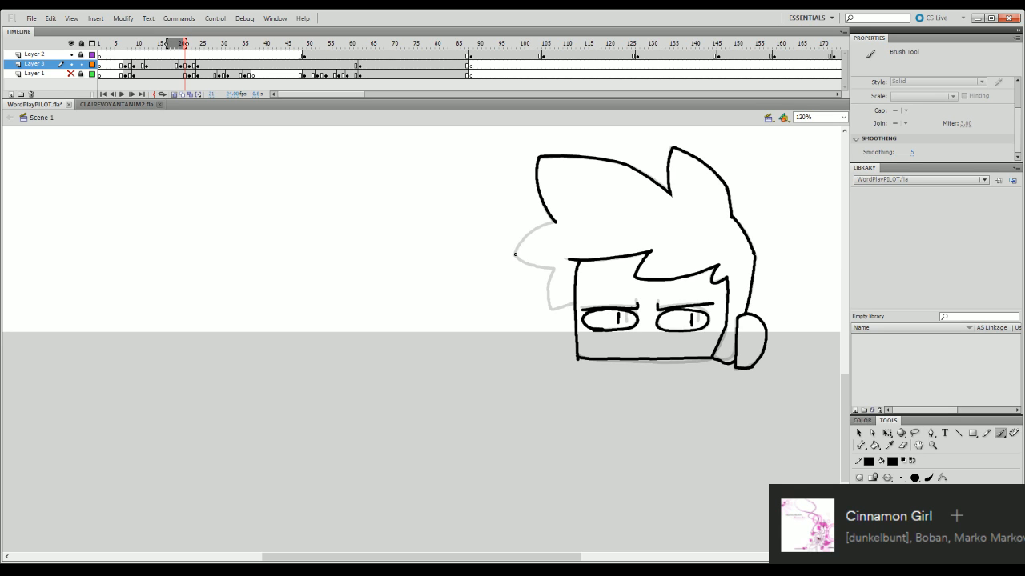
- Ink the pointed side tuft left of the forehead, linking it to the front tuft above
mouse_move(515, 254)
mouse_down()
mouse_move(555, 222)
mouse_move(539, 269)
mouse_move(554, 271)
mouse_move(549, 311)
mouse_up()
key(q)
key(Delete)
key(Delete)
key(b)
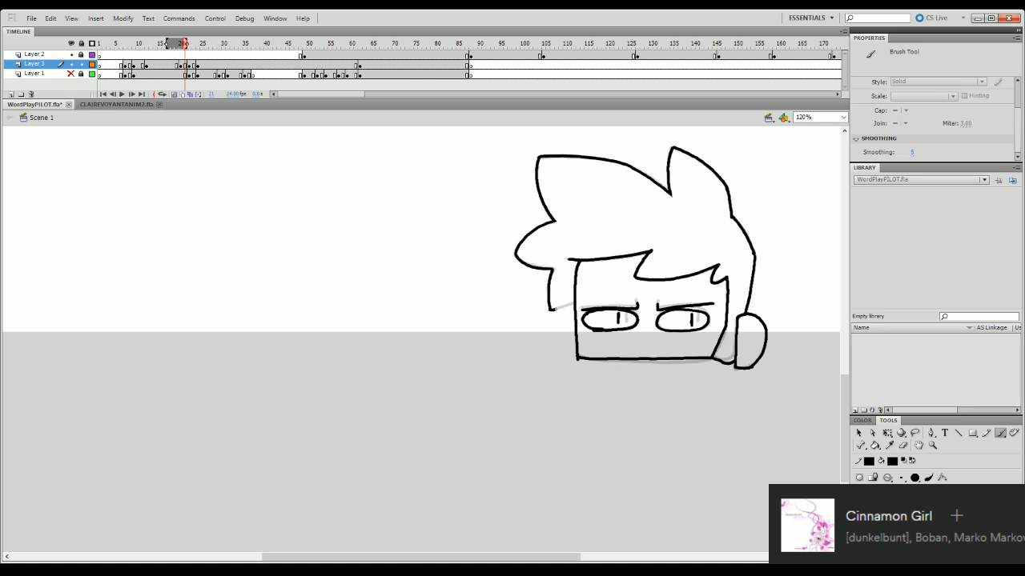
- Redraw the small lock under the side tuft and join it to the face's left edge
key(ctrl+z)
drag(552, 269, 551, 310)
key(ctrl+z)
mouse_move(552, 270)
mouse_down()
mouse_move(552, 309)
mouse_move(571, 304)
mouse_up()
key(ctrl+z)
key(ctrl+z)
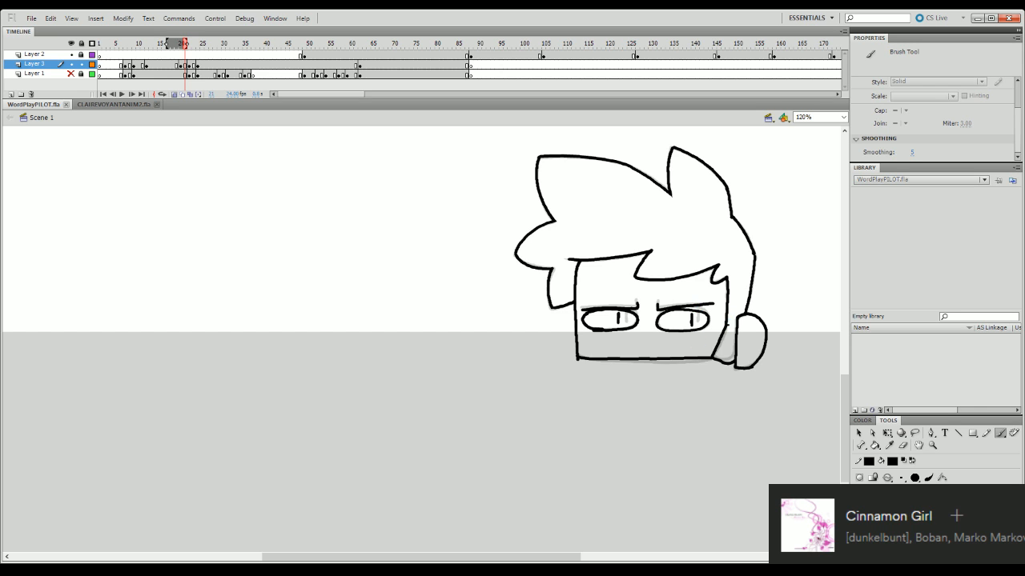
key(q)
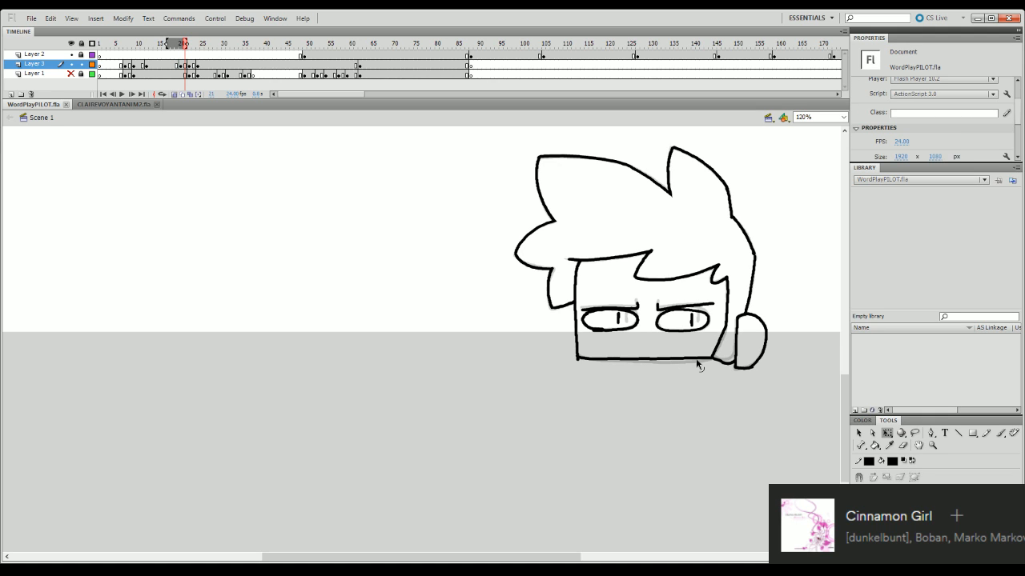
click(618, 321)
click(655, 324)
key(ctrl+z)
click(632, 351)
- Extend the onion skin to the following pose and shift the whole frame 21 head drawing slightly left toward it
click(187, 64)
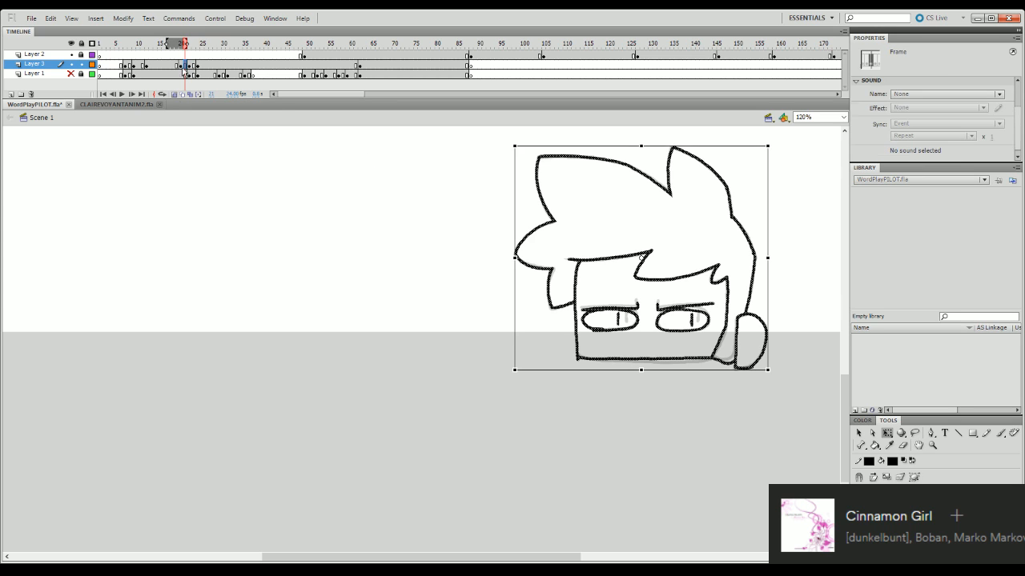
drag(187, 44, 192, 44)
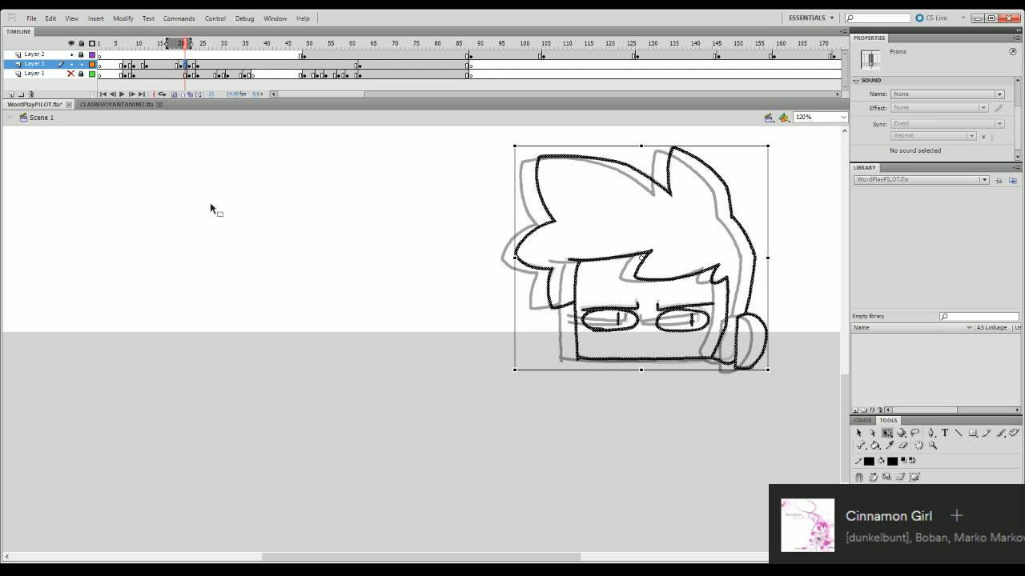
drag(756, 320, 745, 318)
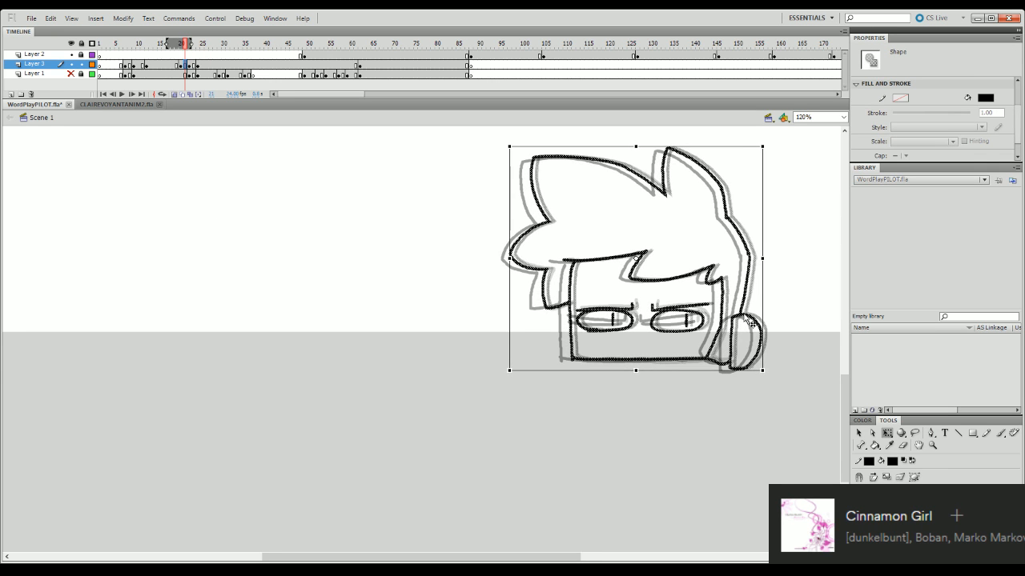
click(761, 253)
key(Return)
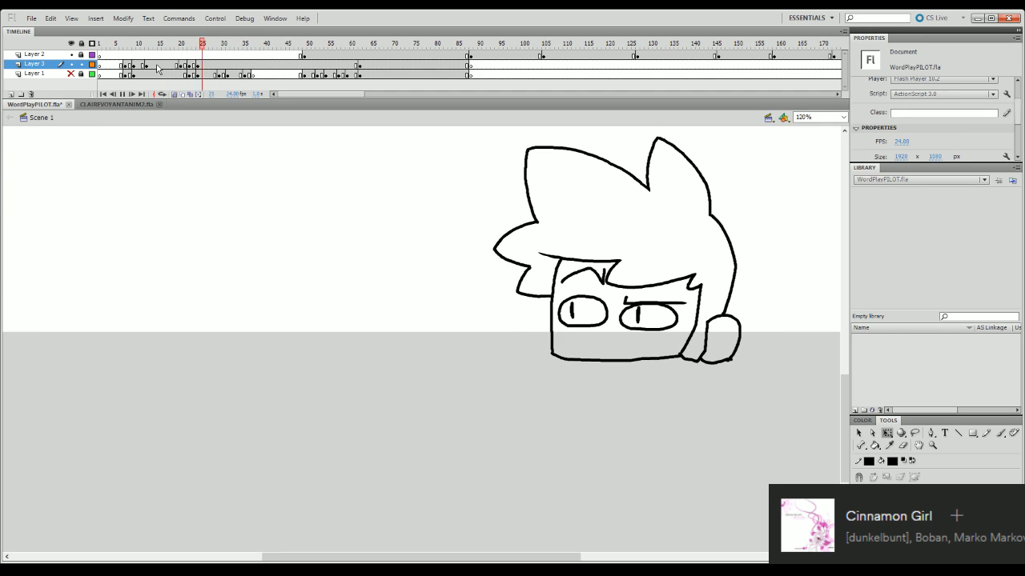
- Scrub and replay the head movement around frame 20 to check the shifted pose's timing
click(194, 50)
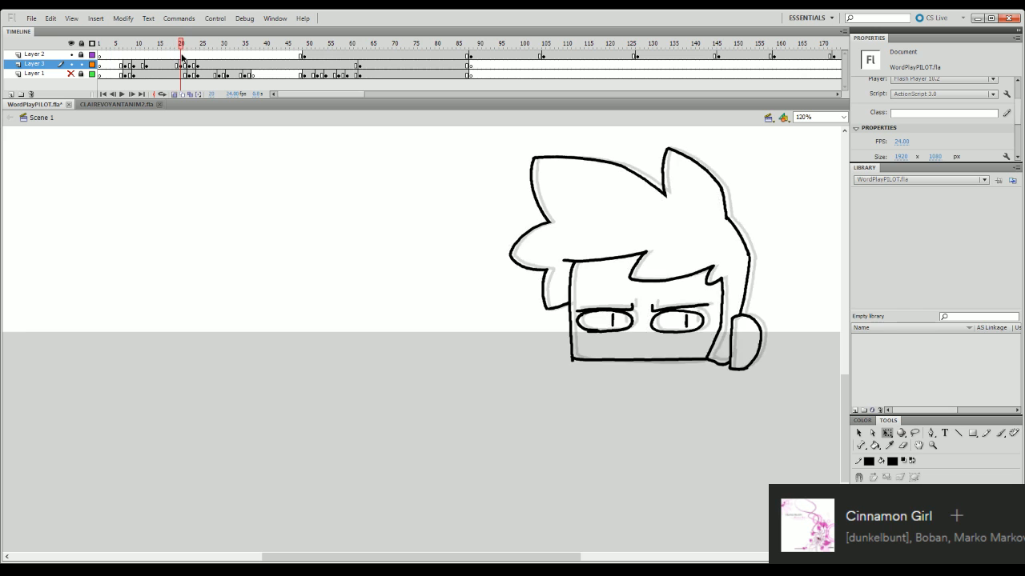
drag(194, 50, 144, 88)
key(Return)
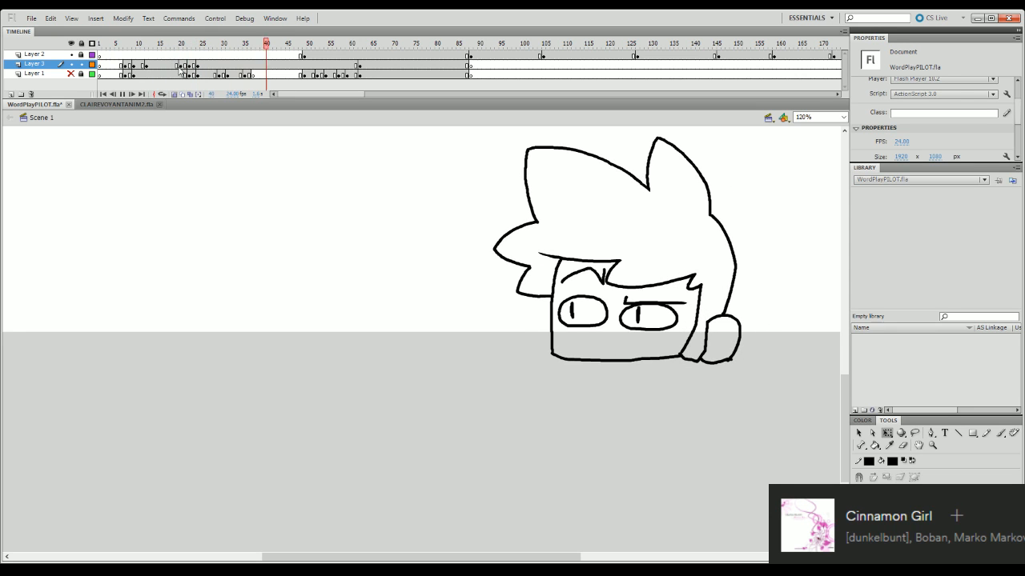
drag(199, 44, 96, 107)
key(Return)
key(Return)
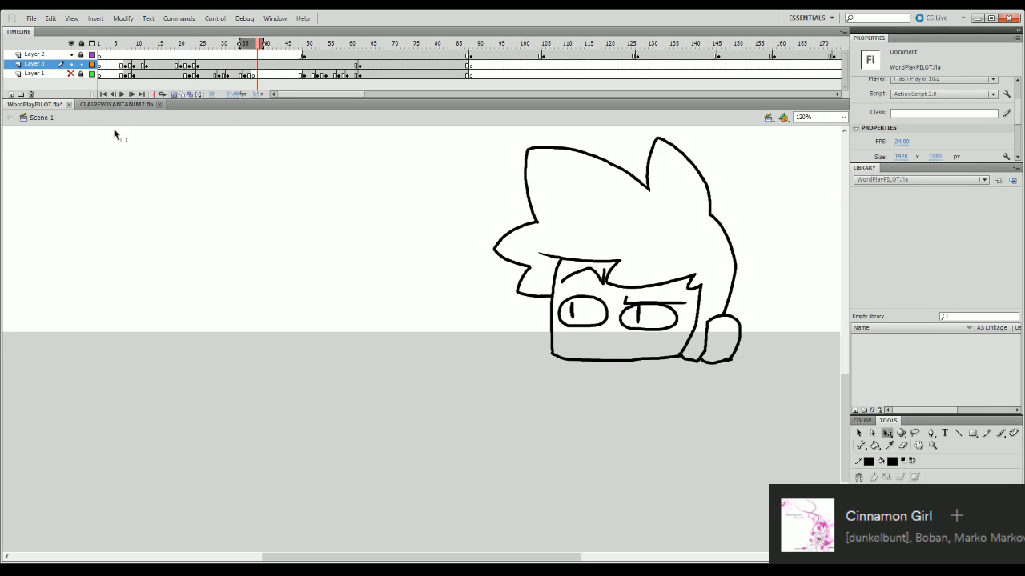
- Add a Layer 3 keyframe at frame 26, start the glaring pose at frame 21, and play the result
click(213, 65)
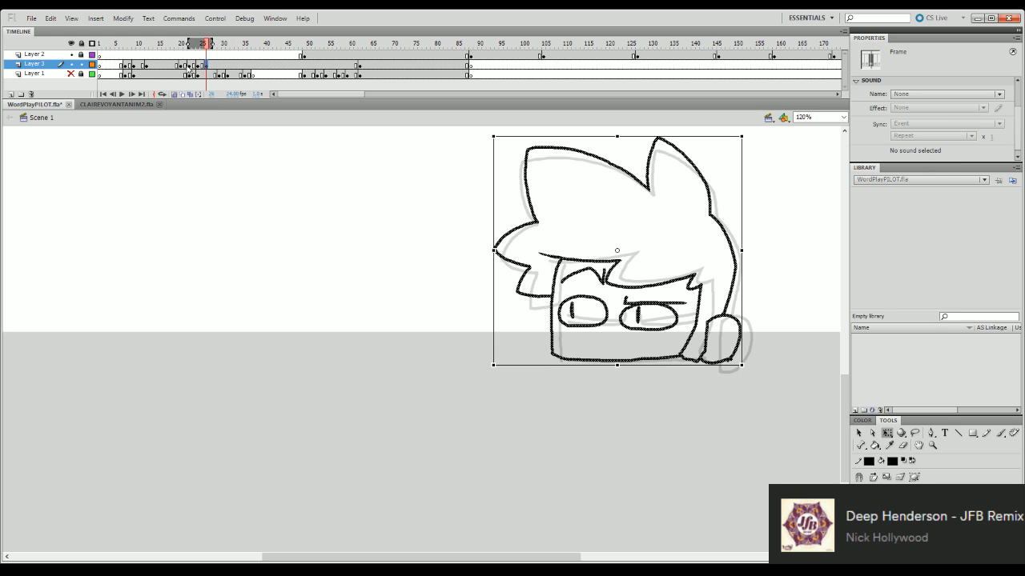
click(184, 66)
key(comma)
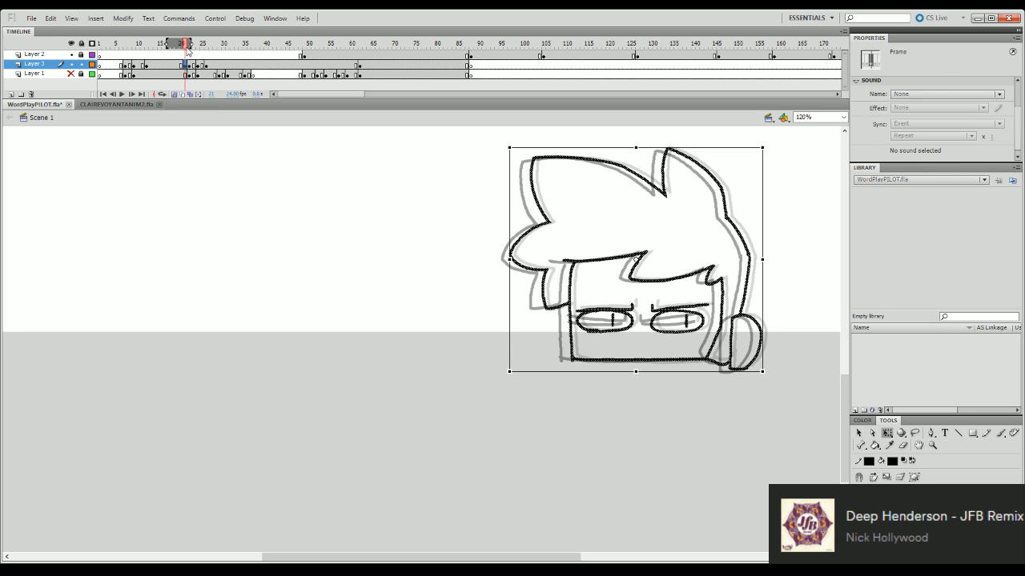
key(Return)
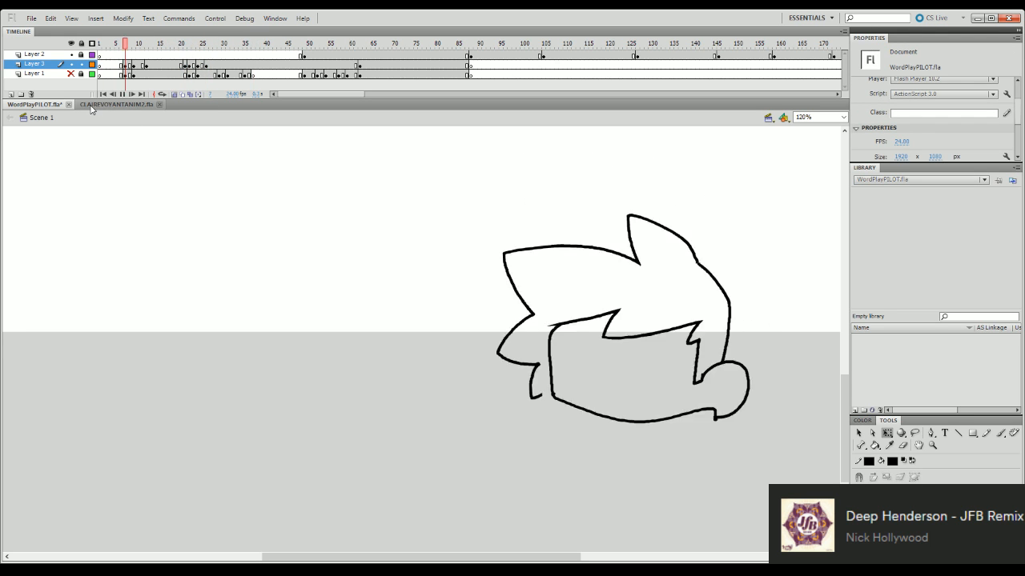
- Blank the Layer 3 drawing just before the frame 26 pose and replay the movement
click(207, 65)
key(comma)
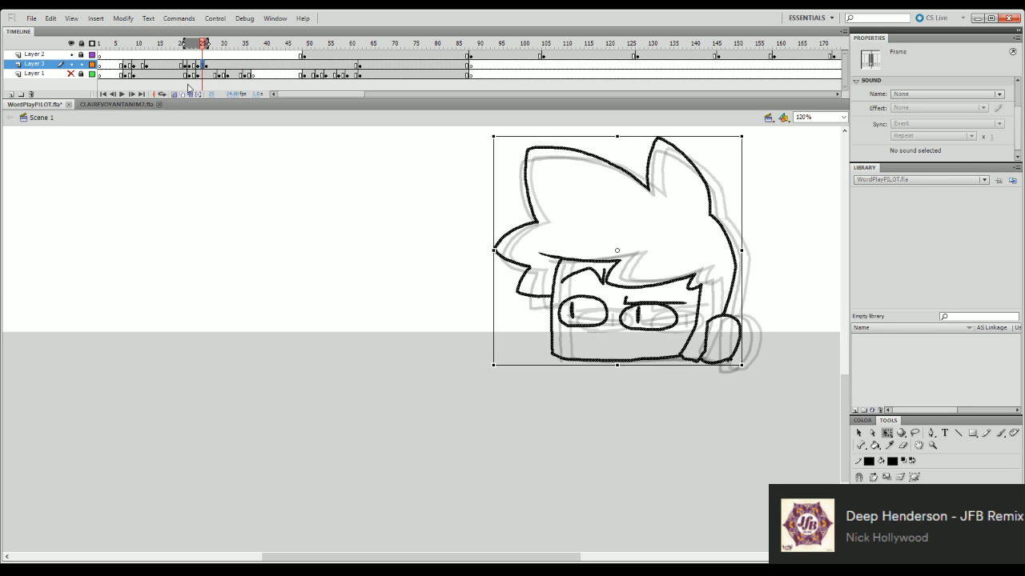
click(189, 87)
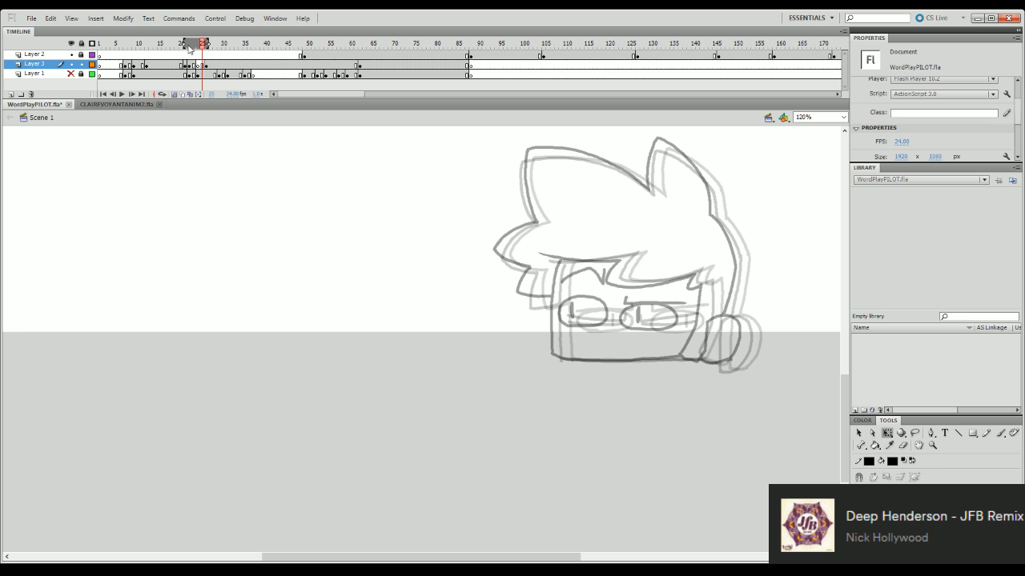
mouse_move(210, 45)
mouse_down()
mouse_move(172, 44)
mouse_move(204, 32)
mouse_move(176, 31)
mouse_up()
key(Return)
- Nudge the frame 21 head drawing slightly right and play the movement to check it
click(185, 64)
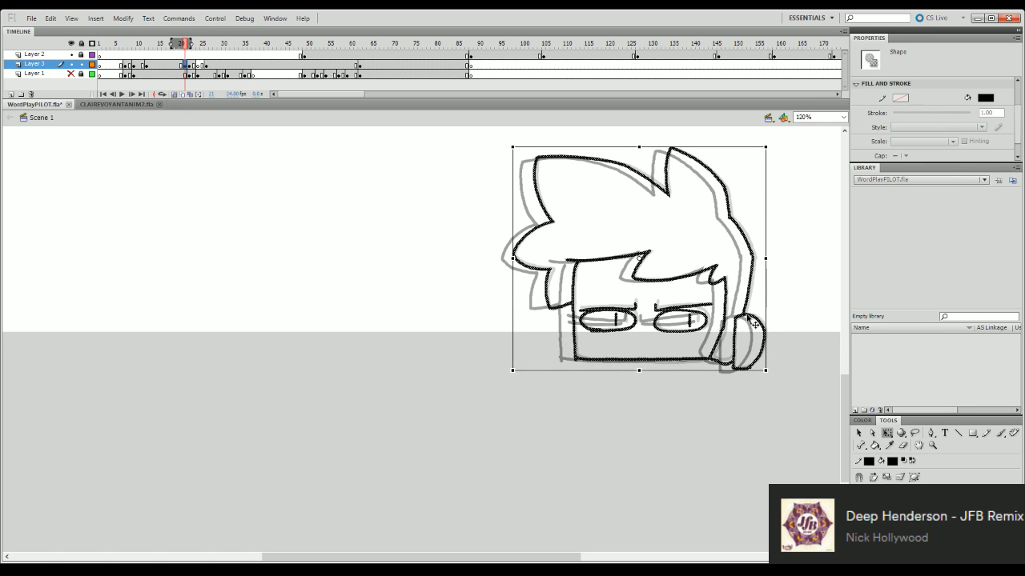
click(777, 293)
drag(186, 45, 187, 50)
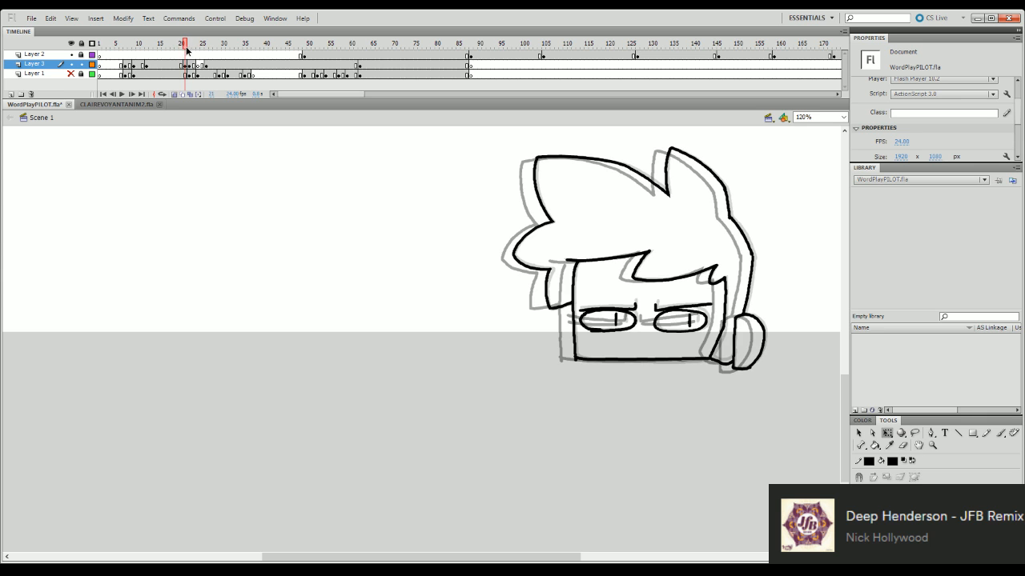
key(Return)
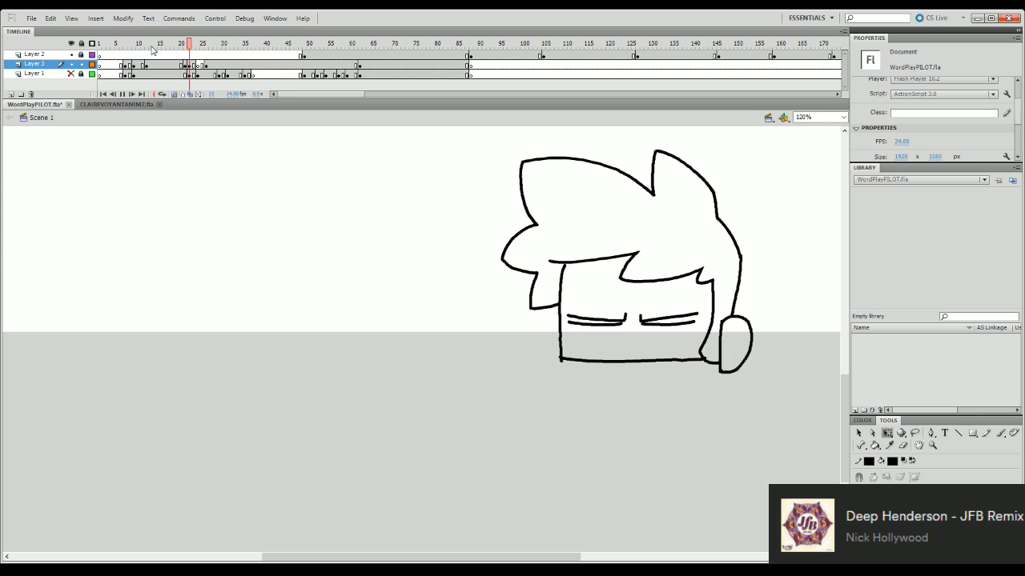
key(Return)
- On blank frame 24, extend the onion skin to the next pose and ink the rear hair tuft's left edge
click(198, 64)
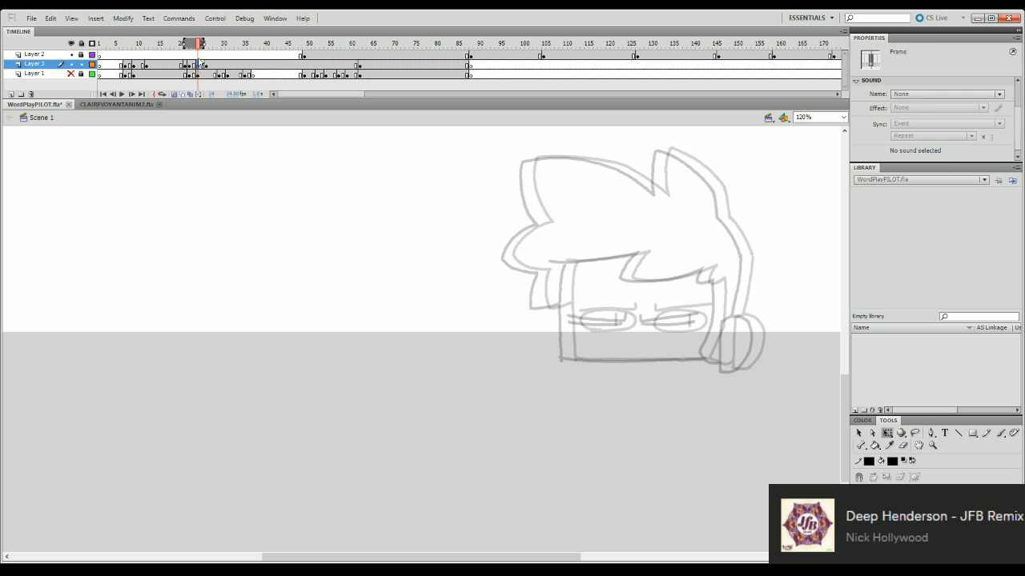
drag(186, 44, 206, 46)
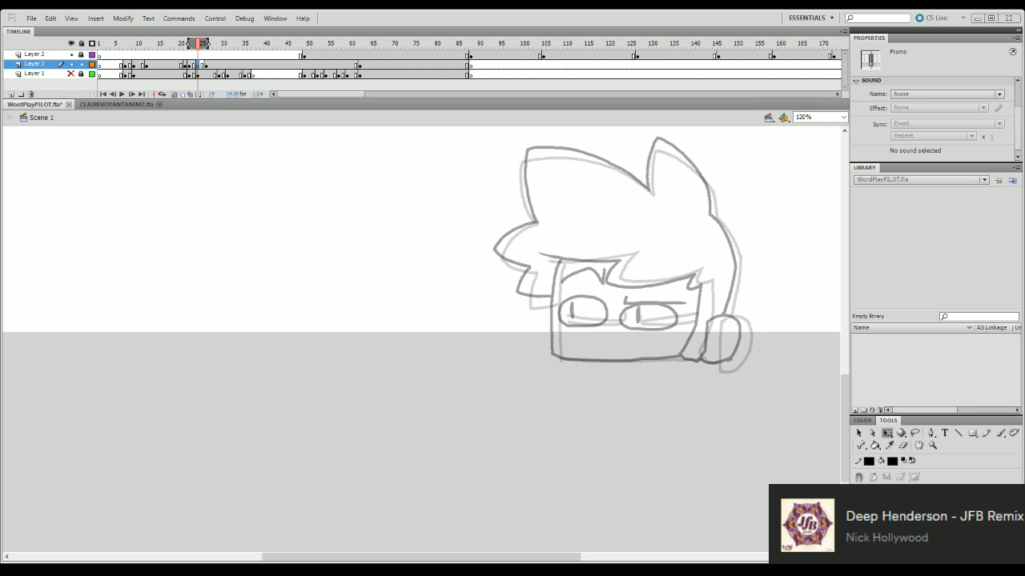
click(723, 201)
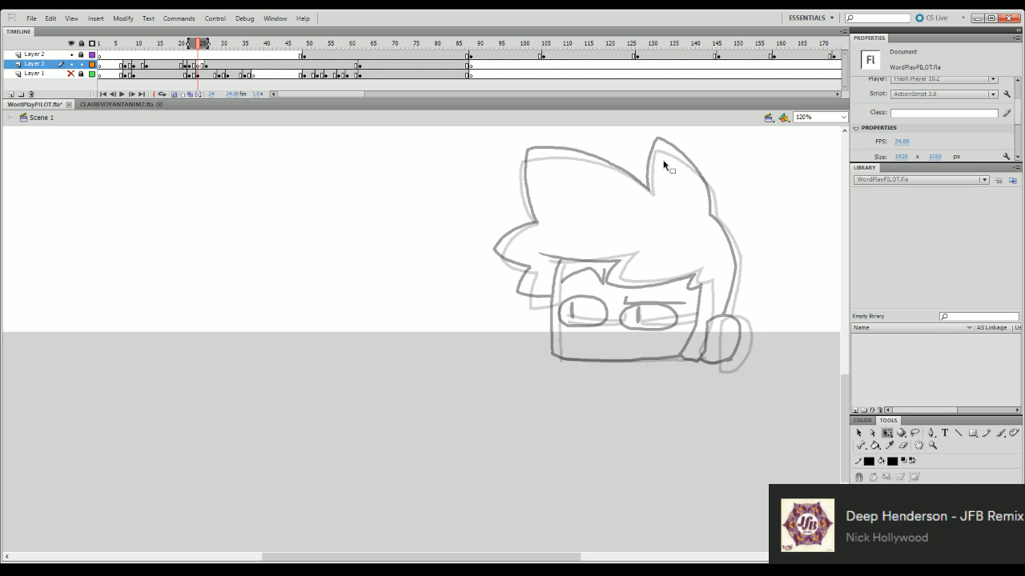
key(b)
drag(648, 189, 657, 141)
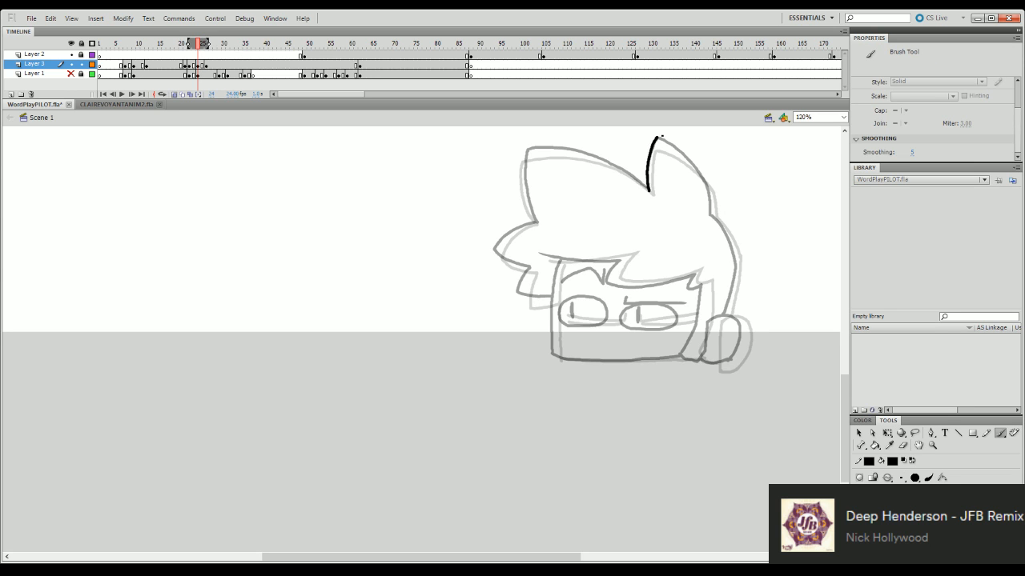
key(ctrl+z)
drag(648, 189, 656, 136)
key(ctrl+z)
drag(648, 189, 658, 136)
- Ink the rear tuft's outer curve from its tip down to the back of the head
mouse_move(658, 138)
mouse_down()
mouse_move(698, 171)
mouse_move(710, 215)
mouse_up()
key(ctrl+z)
key(q)
click(710, 207)
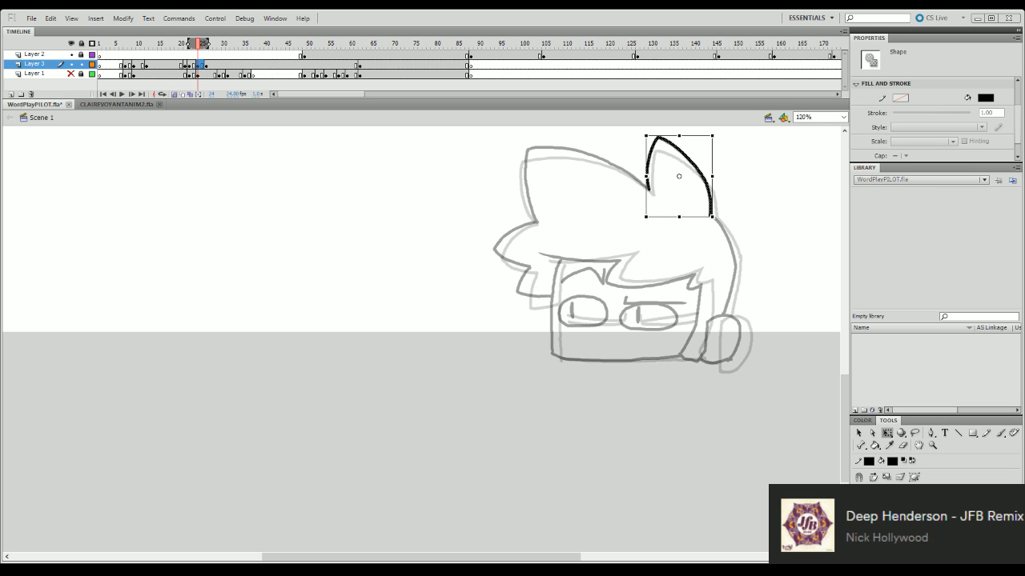
- Set the zoom to Show Frame and play the animation from frame 10
click(842, 117)
click(825, 133)
click(137, 45)
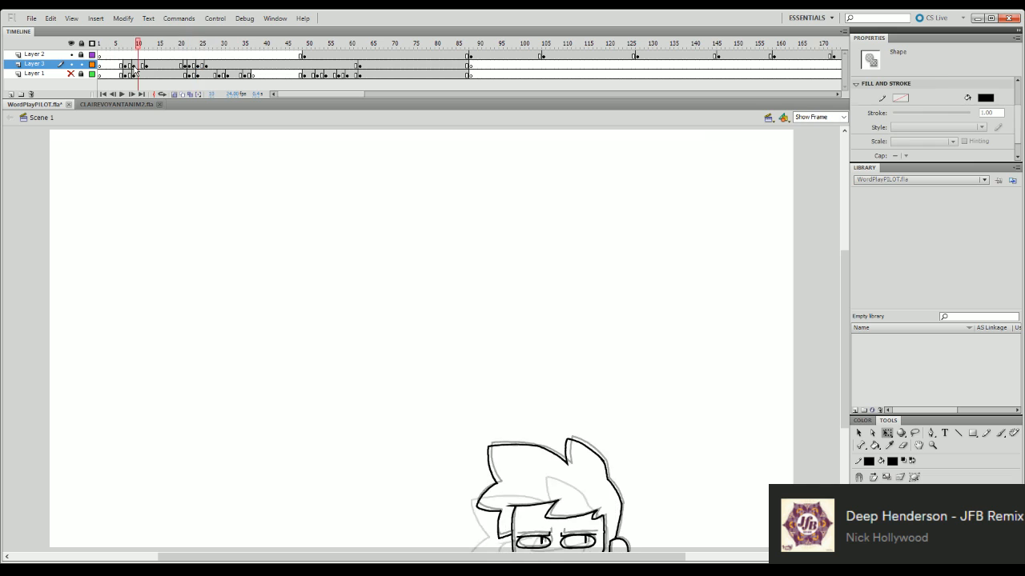
key(Return)
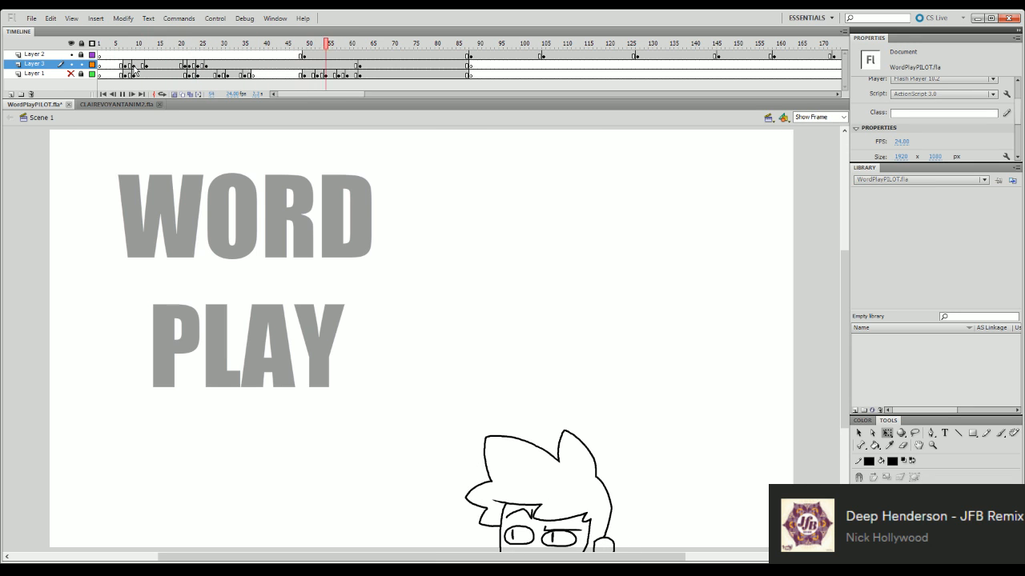
- Insert a blank keyframe at frame 29 of Layer 3, show Layer 1's rough sketches, and play the animation
click(221, 64)
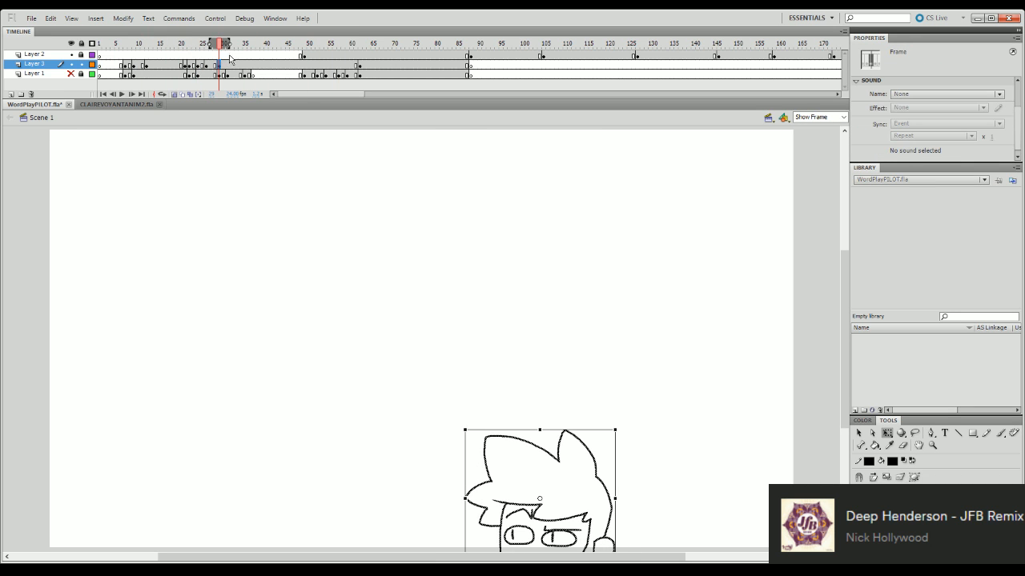
key(F7)
click(71, 74)
click(133, 45)
key(Return)
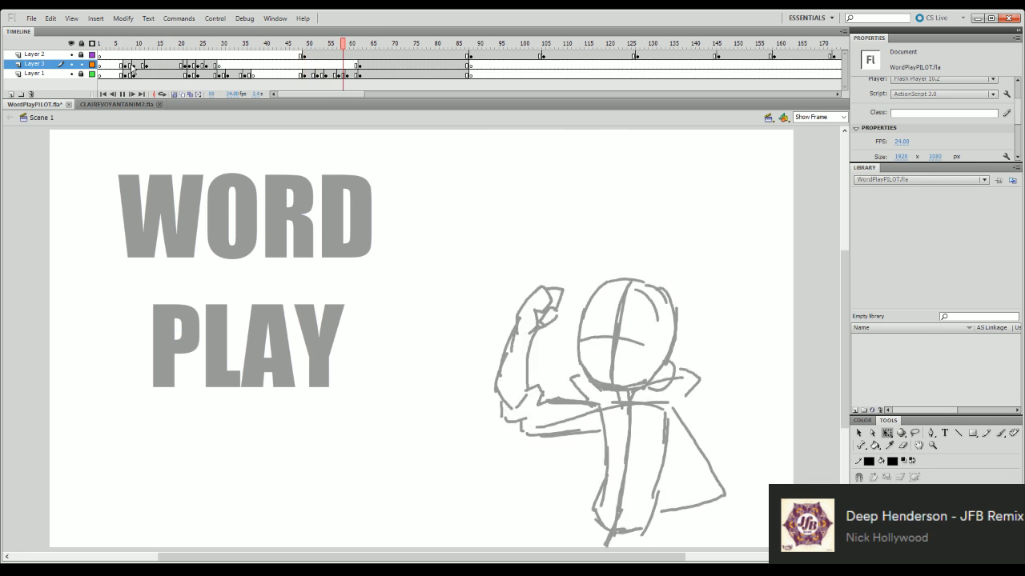
- Replay the title animation with the rough sketches shown, and scrub the head poses back to frame 25
key(Return)
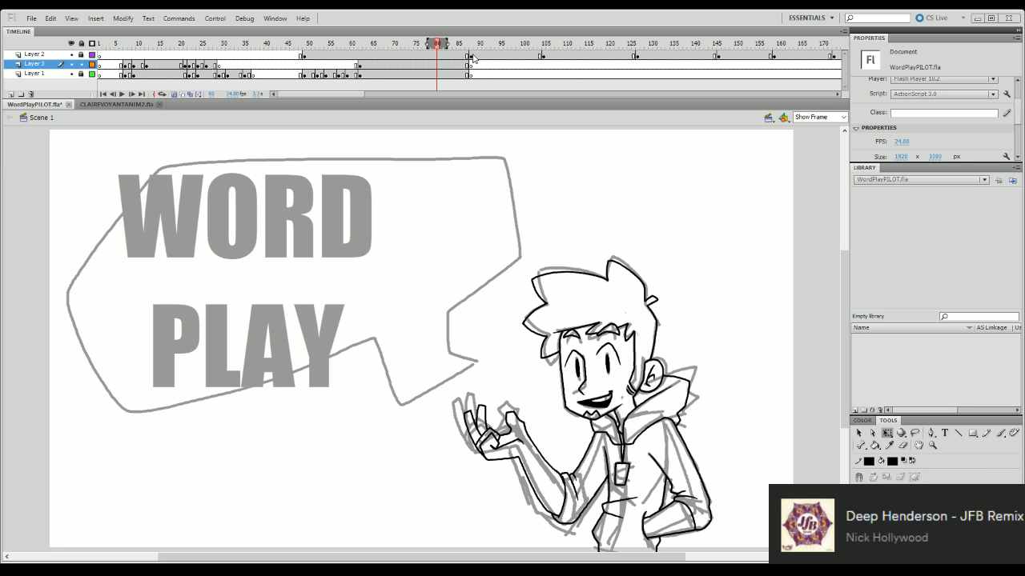
key(Return)
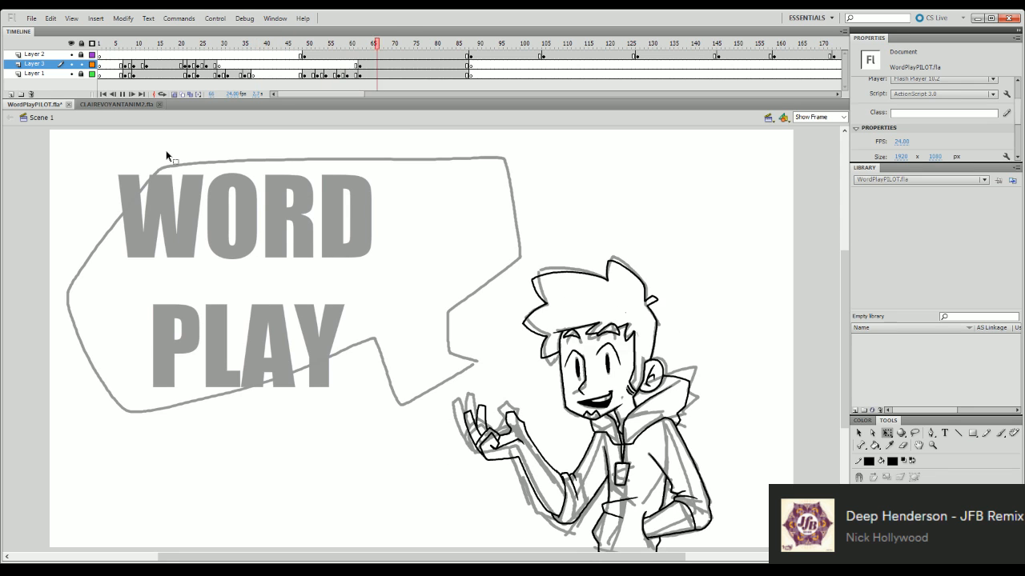
key(Return)
drag(250, 47, 103, 133)
key(Return)
click(222, 49)
drag(223, 52, 206, 50)
click(200, 44)
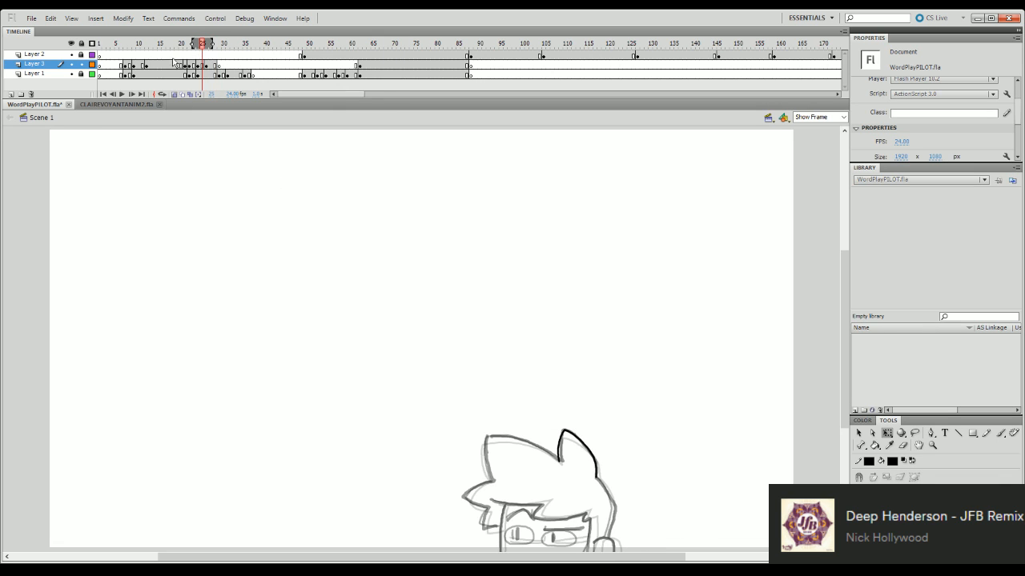
- Hide Layer 1's rough sketches and set the zoom to 120% around the head at frame 25
click(72, 73)
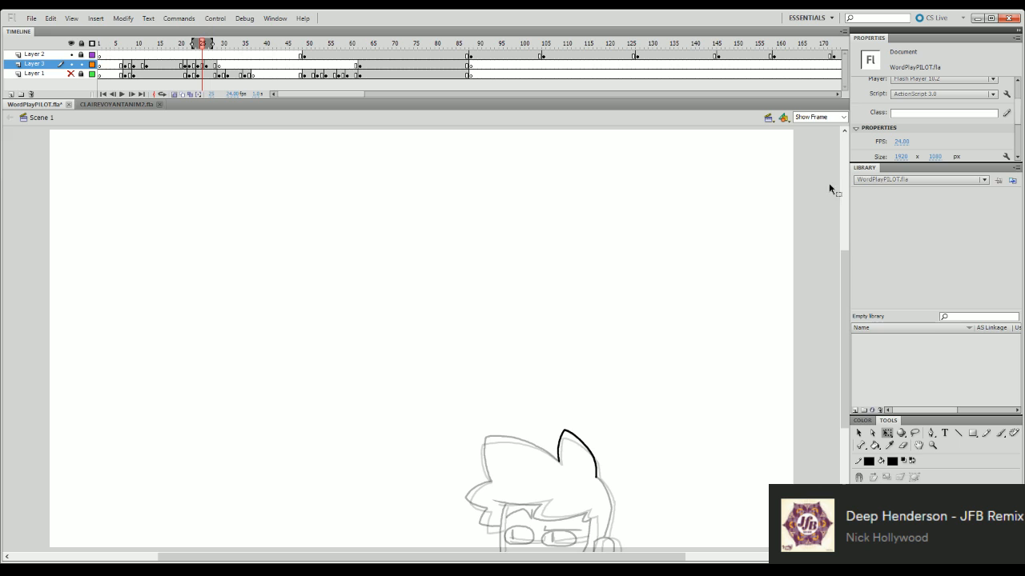
click(817, 117)
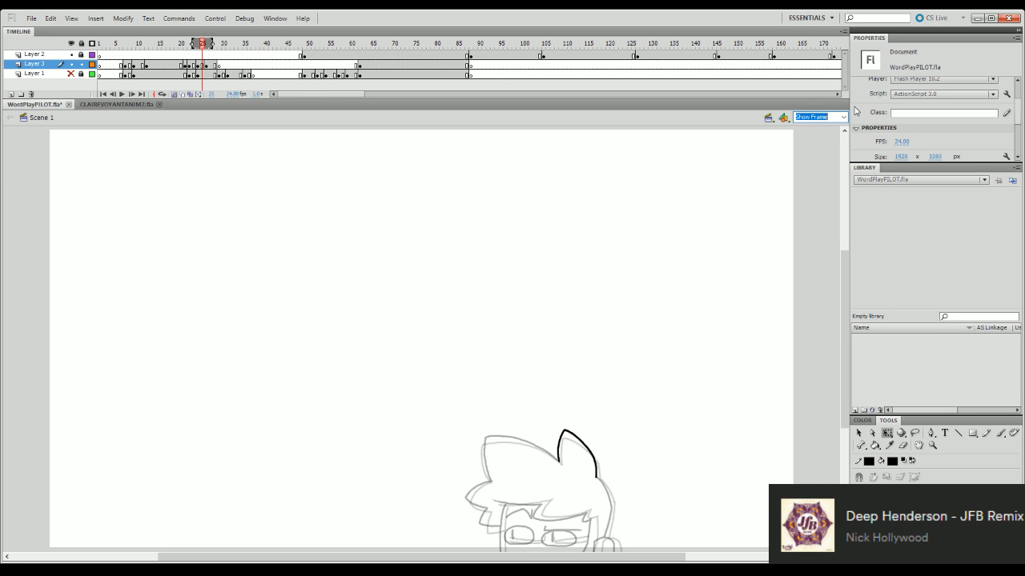
text(120)
key(Return)
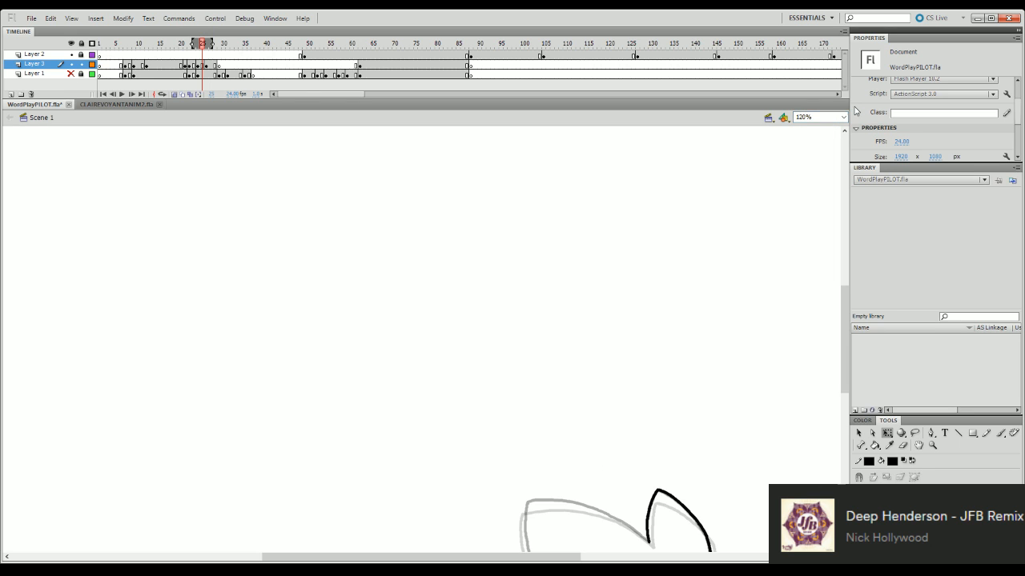
drag(843, 350, 844, 410)
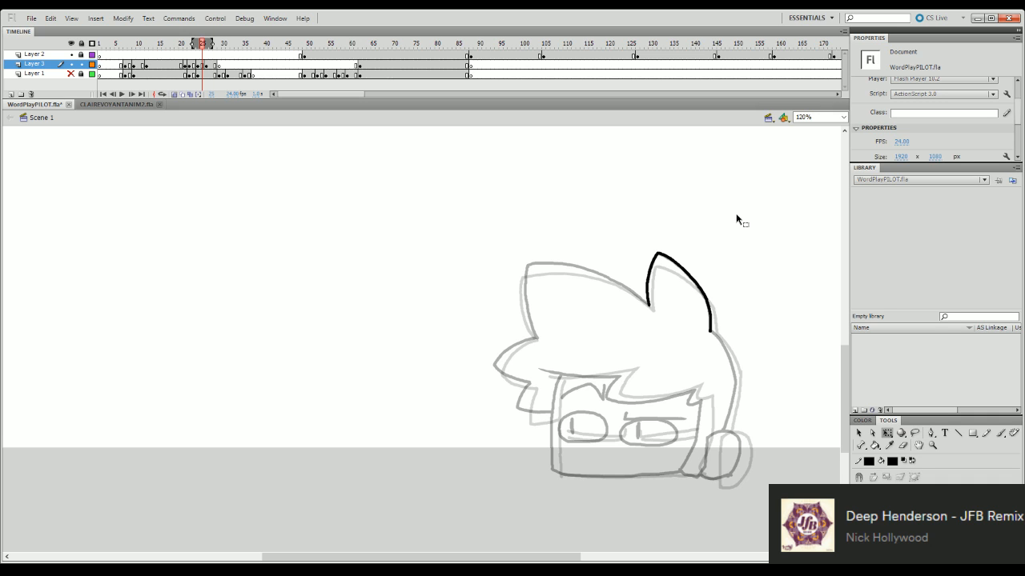
scroll(844, 352, down, 3)
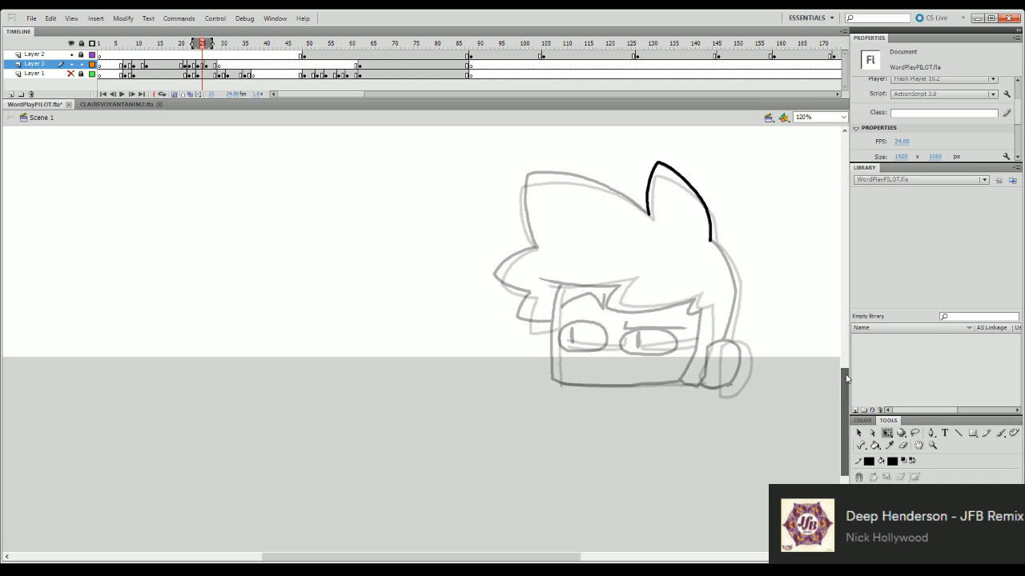
- Try to ink the back of the head below the rear tuft, and undo the strokes
key(b)
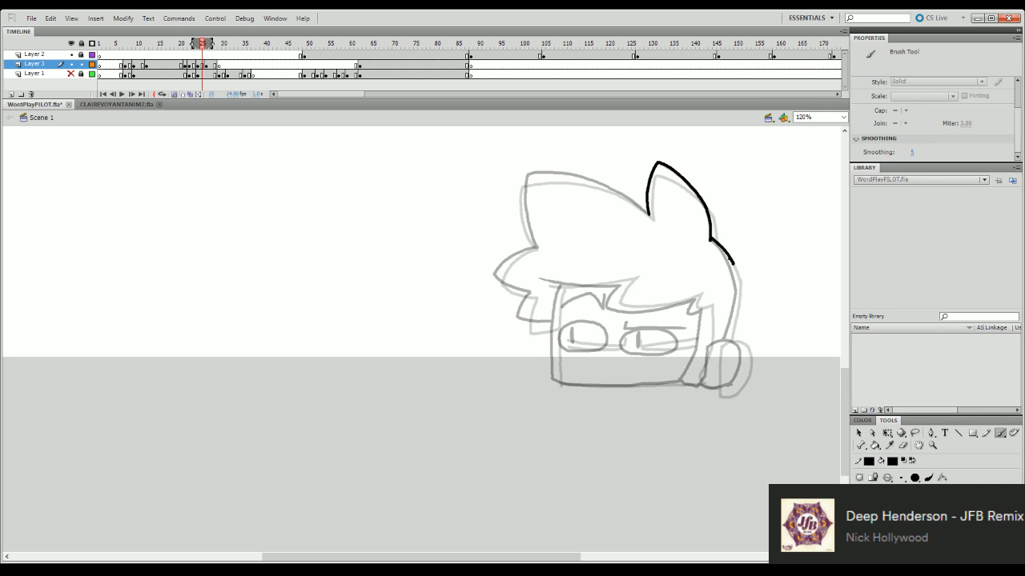
drag(712, 241, 738, 286)
click(903, 446)
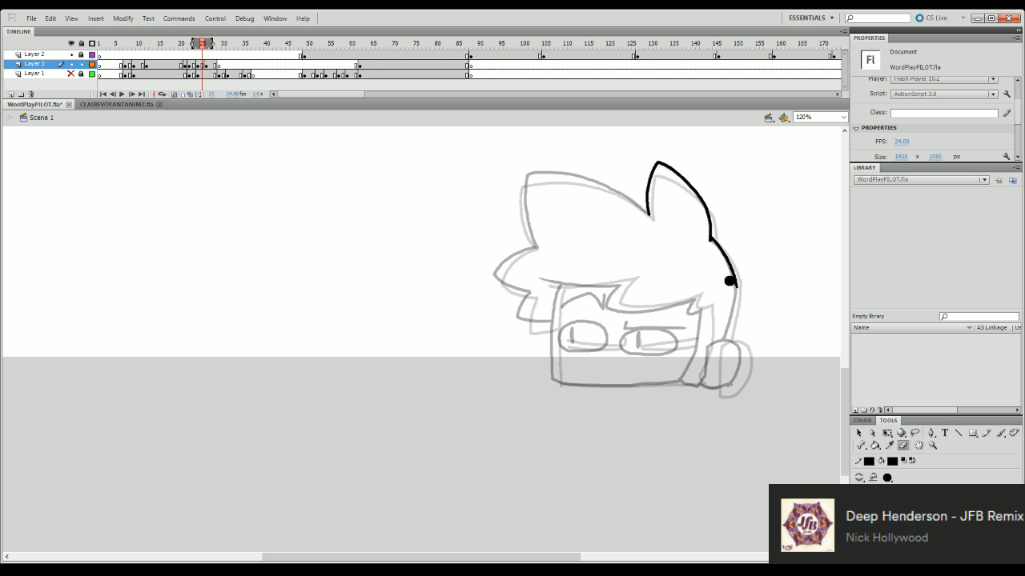
key(b)
drag(734, 272, 727, 337)
key(ctrl+z)
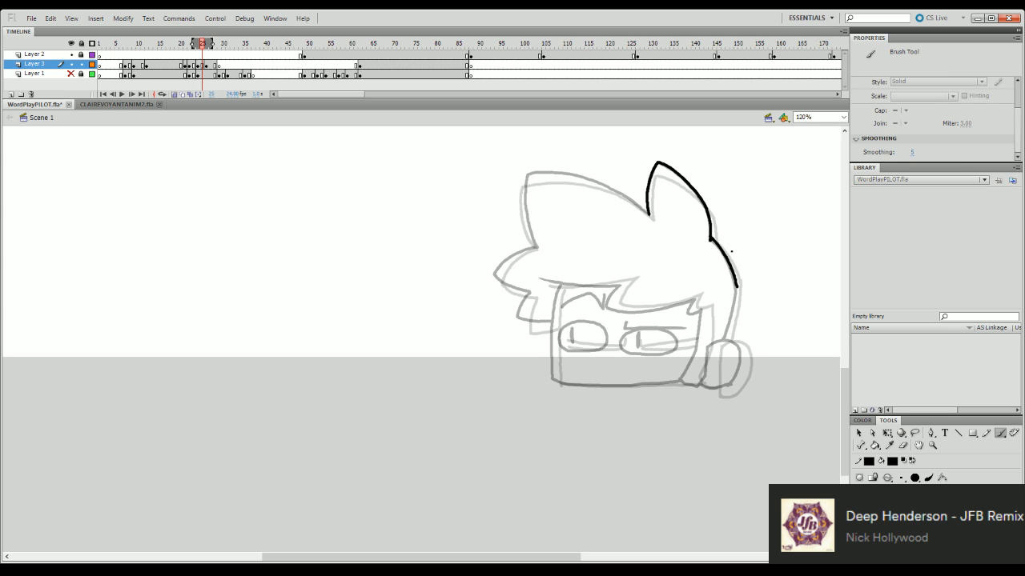
key(ctrl+z)
- Nudge the inked rear tuft slightly down, between its two onion-skinned positions
key(q)
click(711, 226)
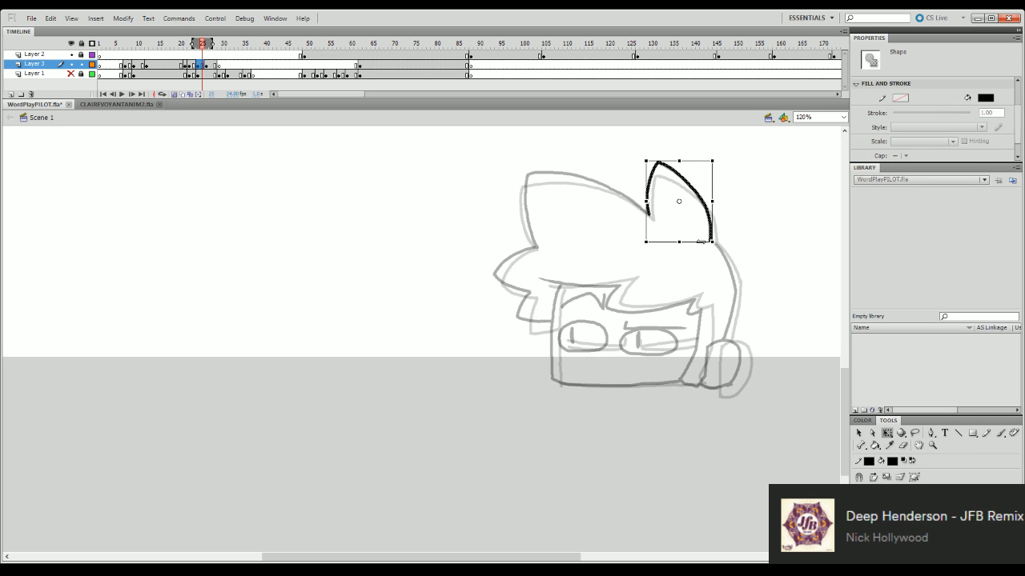
key(Down)
key(Down)
key(Down)
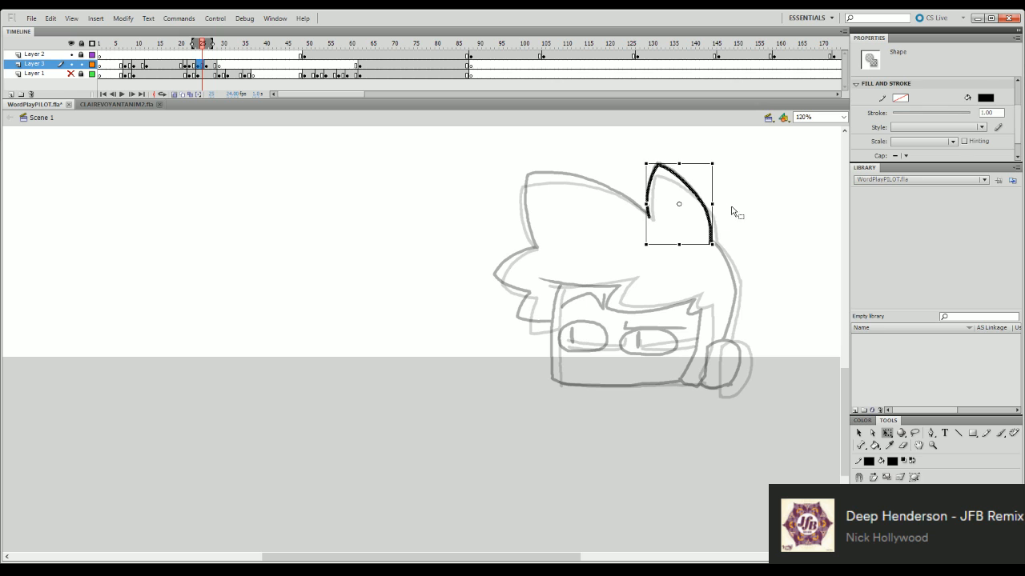
click(732, 217)
- Ink the back of the head from the rear tuft's base down to the top of the ear
click(710, 242)
mouse_move(703, 244)
mouse_down()
mouse_move(731, 264)
mouse_move(725, 256)
mouse_move(737, 291)
mouse_move(728, 329)
mouse_up()
key(b)
key(ctrl+z)
key(ctrl+z)
drag(738, 289, 722, 342)
key(q)
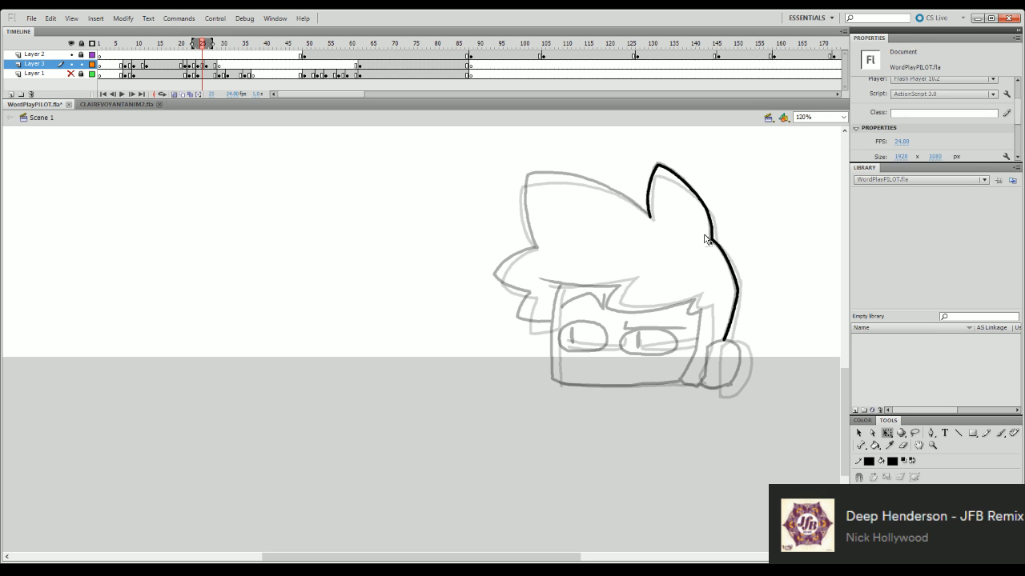
- Play the animation and compare the finished pose at frame 26 with the in-between at frame 25
key(Return)
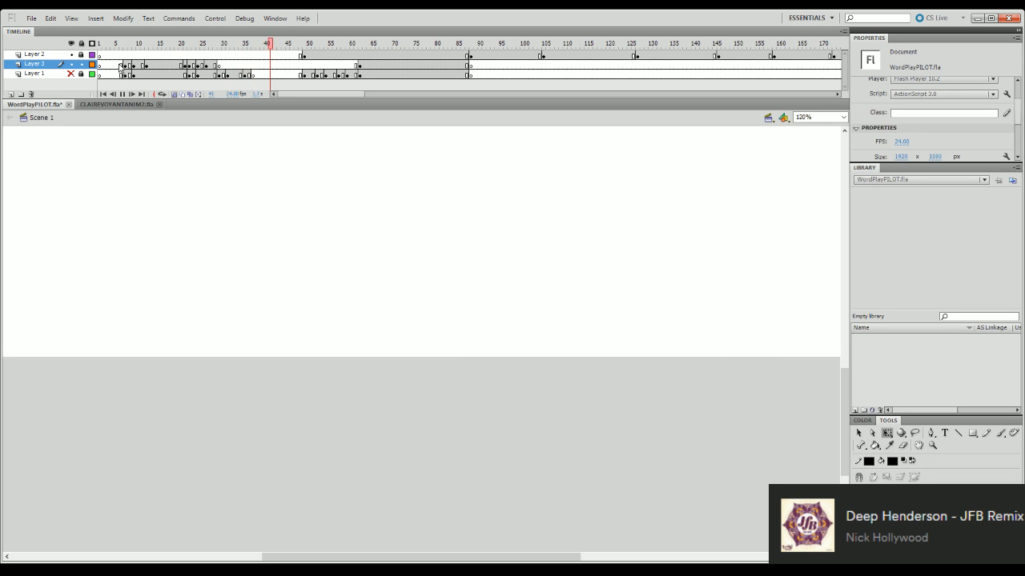
click(206, 50)
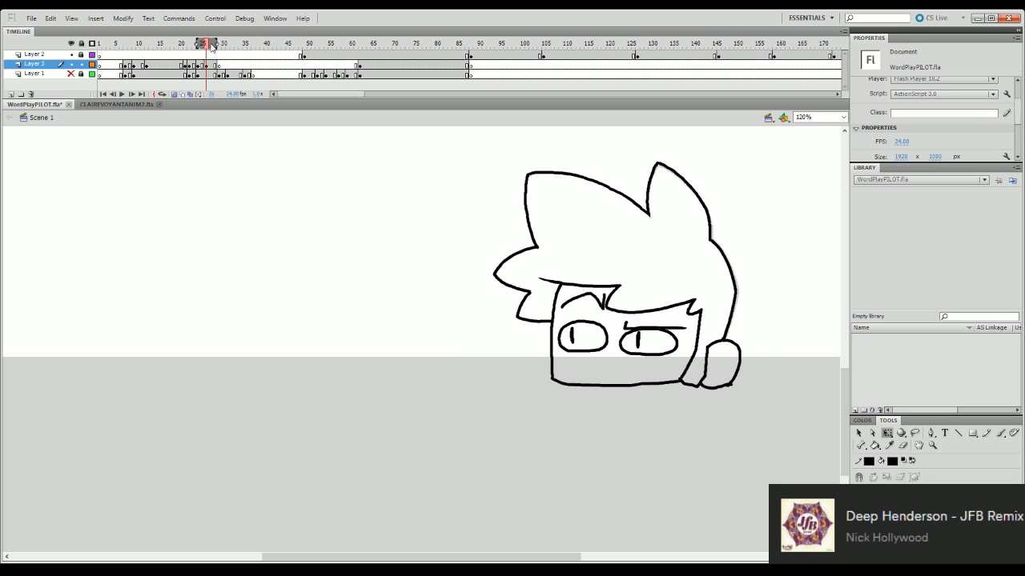
click(203, 45)
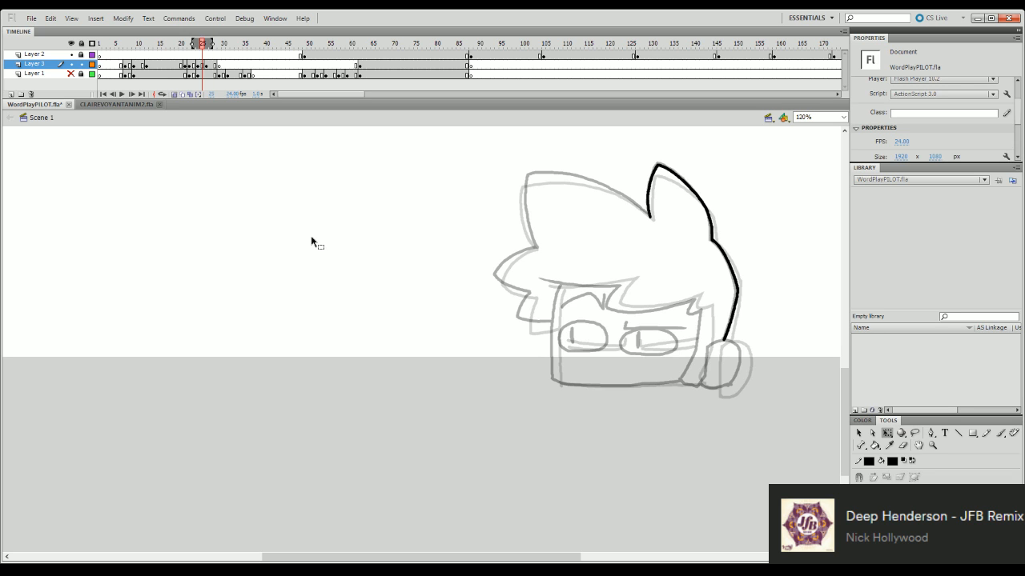
- Ink the ear's rounded outline below the back of the head, redoing strokes until it closes
key(b)
mouse_move(709, 345)
mouse_down()
mouse_move(740, 348)
mouse_move(724, 341)
mouse_move(742, 355)
mouse_move(720, 389)
mouse_up()
key(ctrl+z)
key(ctrl+z)
key(ctrl+z)
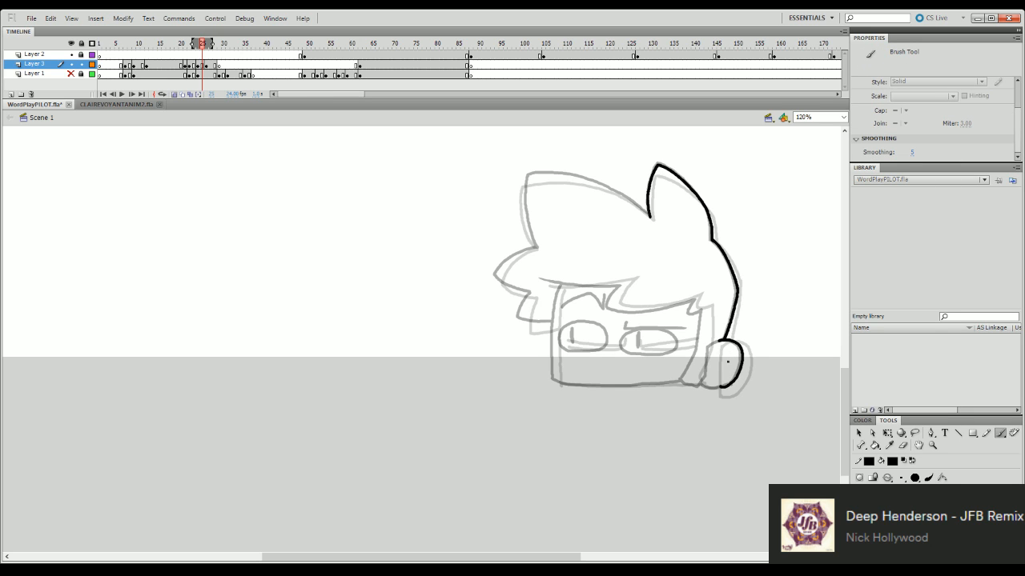
mouse_move(719, 340)
mouse_down()
mouse_move(704, 375)
mouse_move(714, 343)
mouse_move(701, 384)
mouse_move(731, 382)
mouse_up()
key(ctrl+z)
key(ctrl+z)
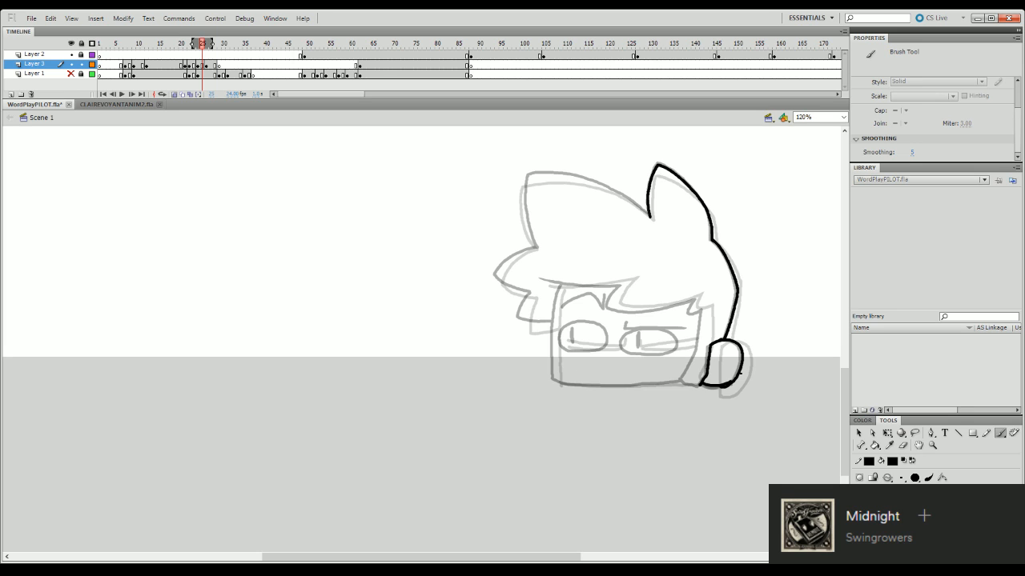
- Ink the sideburn's pointed tip and the face's rear edge down to the jaw
mouse_move(698, 298)
mouse_down()
mouse_move(696, 355)
mouse_move(679, 385)
mouse_up()
key(ctrl+z)
key(q)
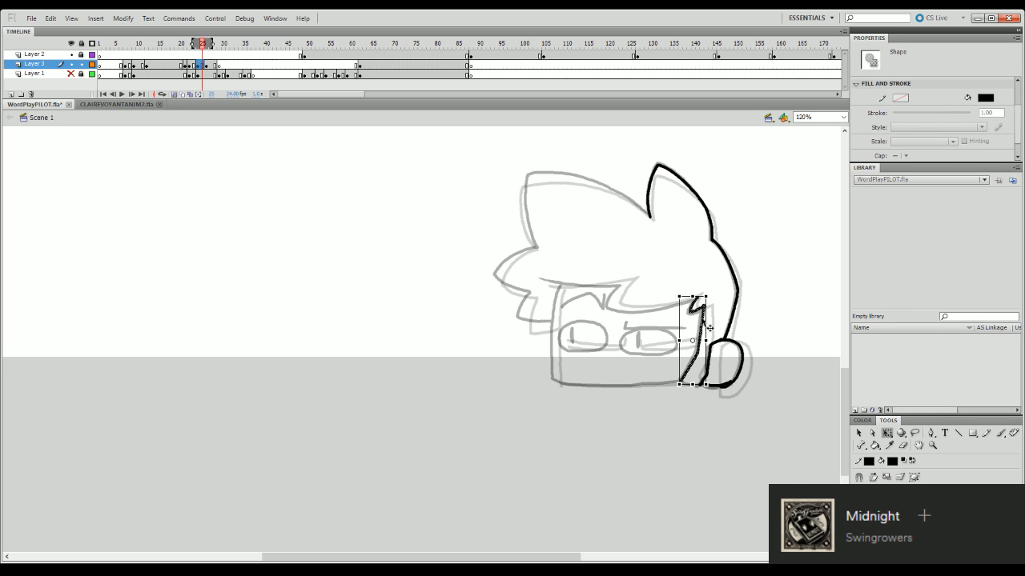
click(704, 326)
click(708, 327)
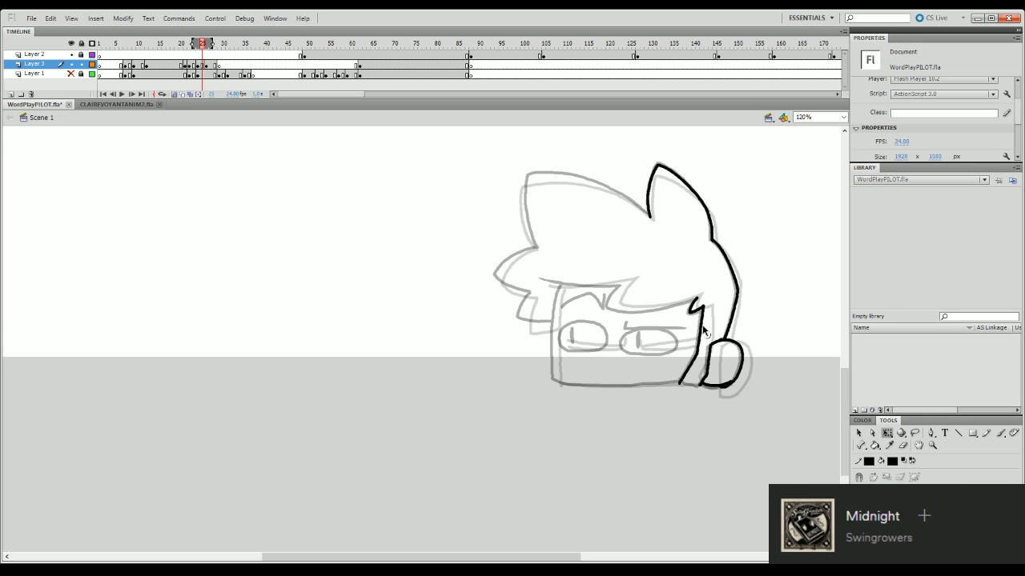
- Scrub back to frame 24 and check the sideburn line's placement against the onion-skinned poses
mouse_move(209, 45)
mouse_down()
mouse_move(155, 41)
mouse_move(196, 42)
mouse_up()
key(Return)
key(Return)
key(Return)
click(707, 324)
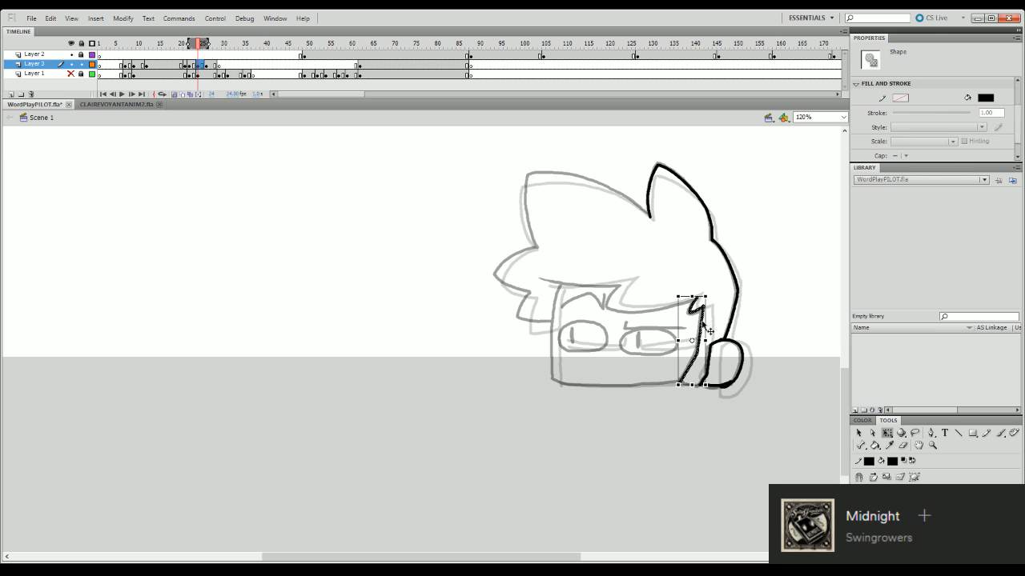
click(726, 241)
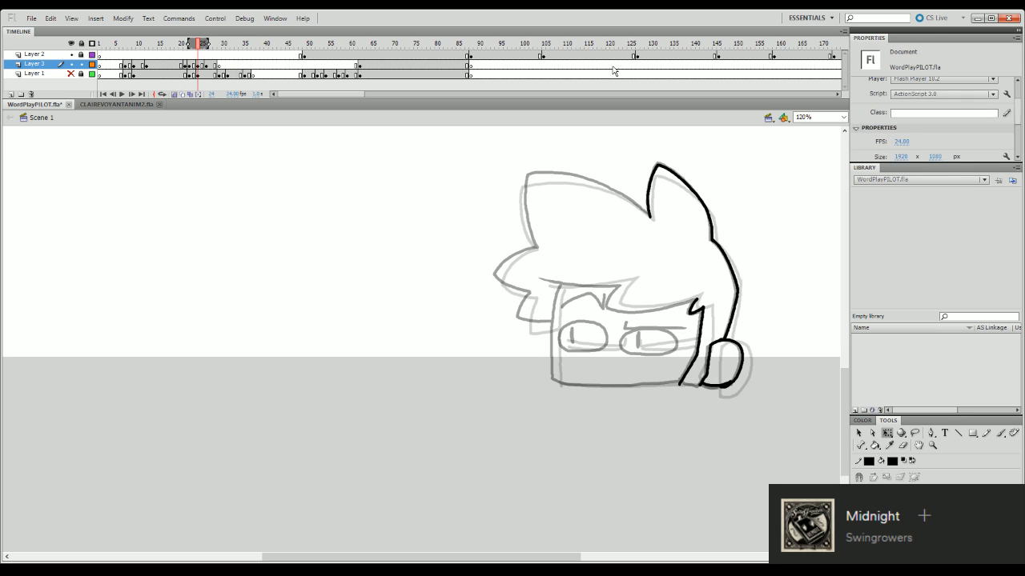
- Ink the fringe's lower edge across the forehead, with its notch, to the sideburn's tip
key(b)
mouse_move(540, 281)
mouse_down()
mouse_move(623, 281)
mouse_move(606, 308)
mouse_move(616, 313)
mouse_move(690, 299)
mouse_up()
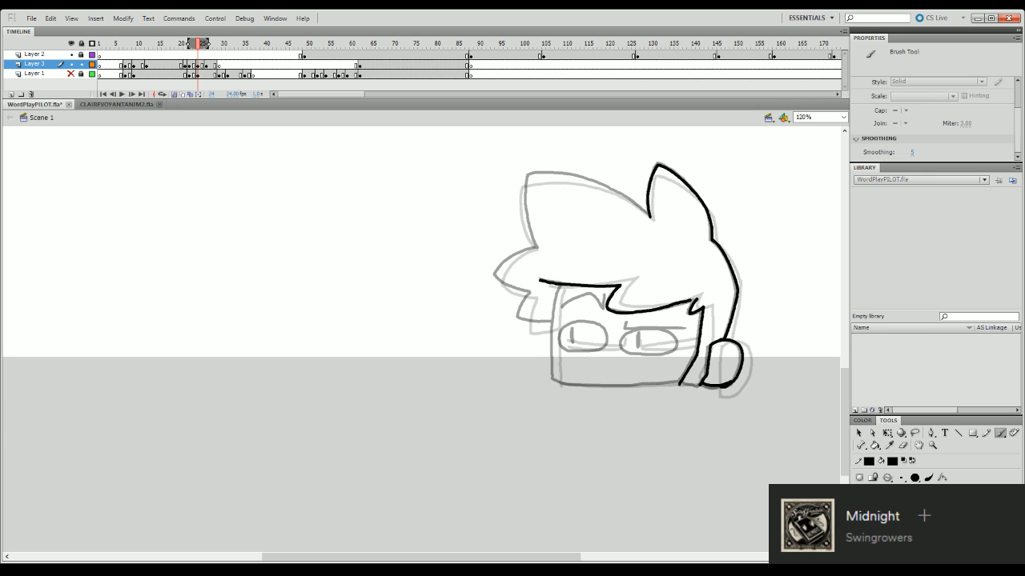
key(ctrl+z)
mouse_move(610, 295)
mouse_down()
mouse_move(607, 309)
mouse_move(637, 313)
mouse_move(689, 300)
mouse_move(659, 318)
mouse_up()
click(904, 445)
key(b)
- Skew the fringe line slightly so its front end sits lower
key(q)
click(673, 307)
click(558, 389)
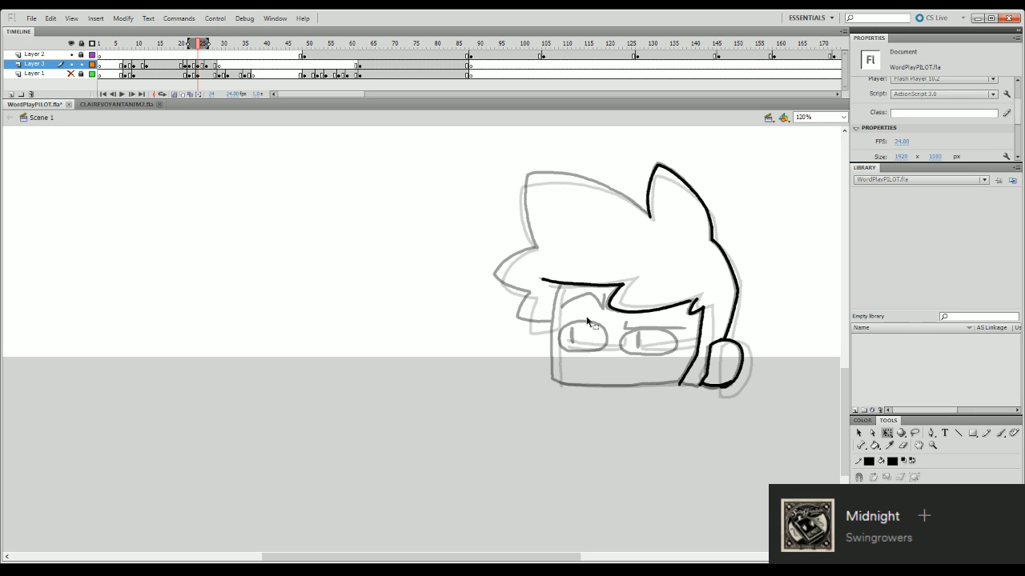
click(593, 284)
drag(542, 290, 542, 291)
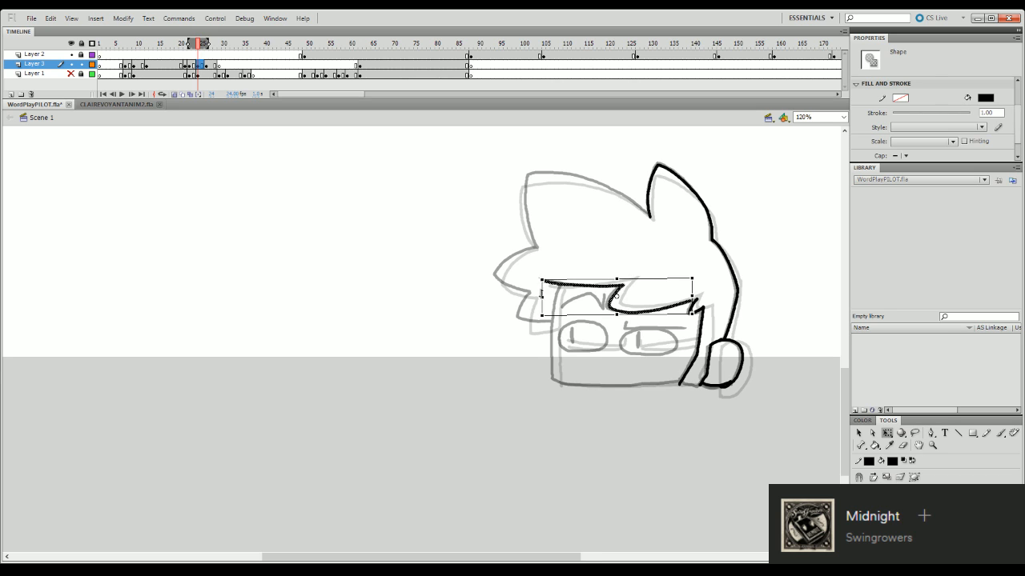
click(533, 330)
- Ink the large front tuft's front edge from its base up to the tip
key(b)
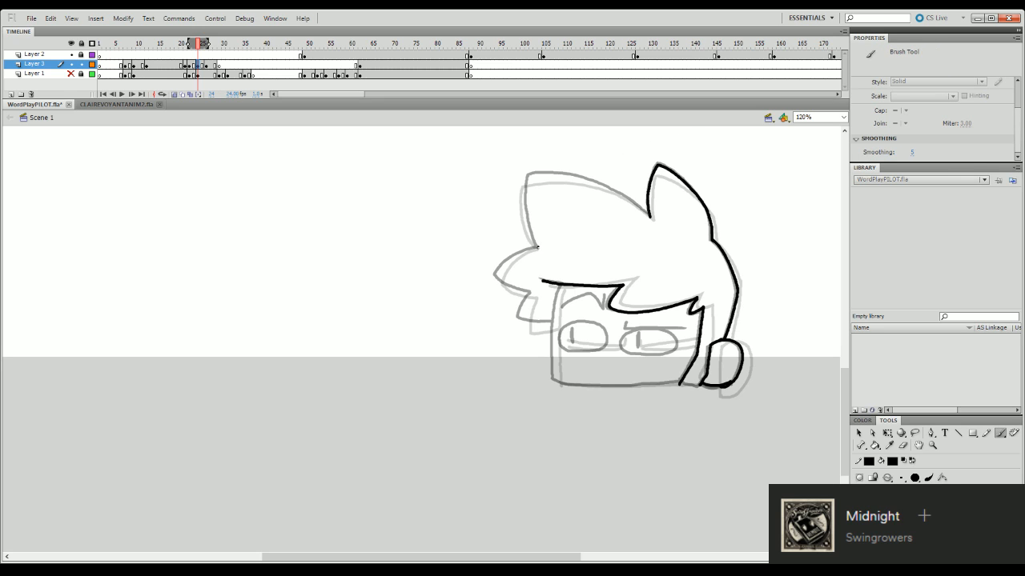
drag(538, 247, 528, 173)
key(ctrl+z)
drag(536, 248, 526, 212)
key(ctrl+z)
drag(536, 247, 526, 174)
- Clean up the front tuft's tip with the Eraser and undo the unwanted strokes there
key(e)
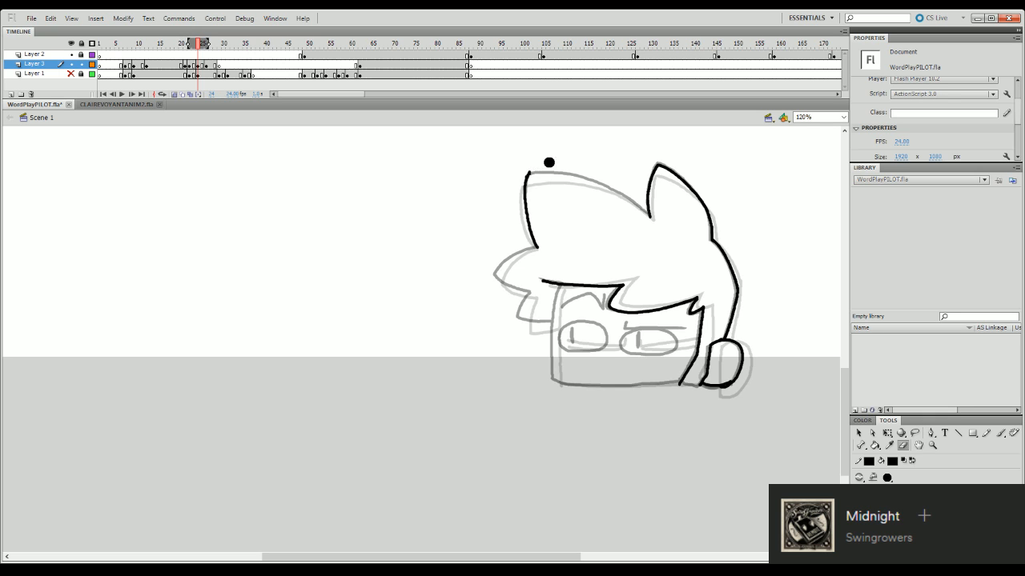
drag(516, 182, 515, 186)
mouse_move(521, 172)
mouse_down()
mouse_move(514, 187)
mouse_move(589, 179)
mouse_move(562, 172)
mouse_move(601, 187)
mouse_up()
key(b)
key(ctrl+z)
key(ctrl+z)
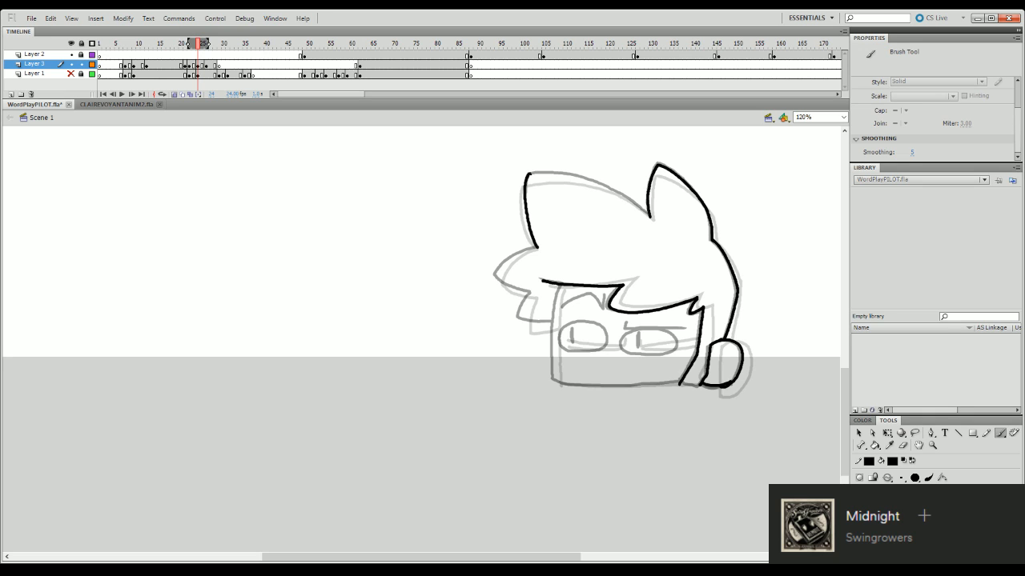
- Ink the front tuft's top curve from its tip back toward the rear tuft
key(ctrl+z)
mouse_move(529, 175)
mouse_down()
mouse_move(615, 184)
mouse_move(571, 174)
mouse_up()
key(ctrl+z)
click(903, 445)
key(b)
drag(565, 173, 646, 213)
key(ctrl+z)
key(ctrl+z)
key(ctrl+z)
- Skew the front tuft's outline slightly so its front side sits lower
key(q)
click(635, 205)
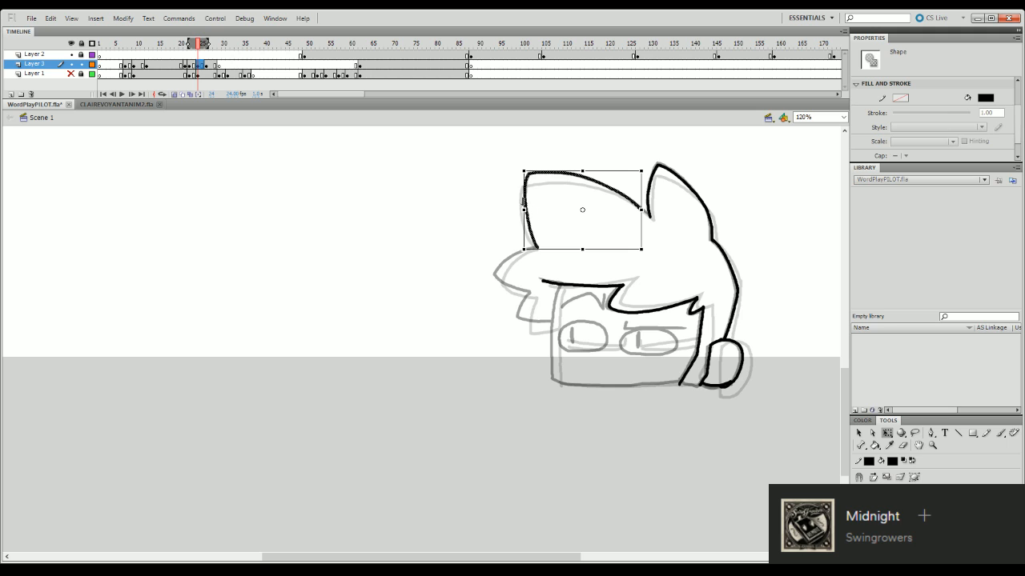
drag(524, 202, 524, 205)
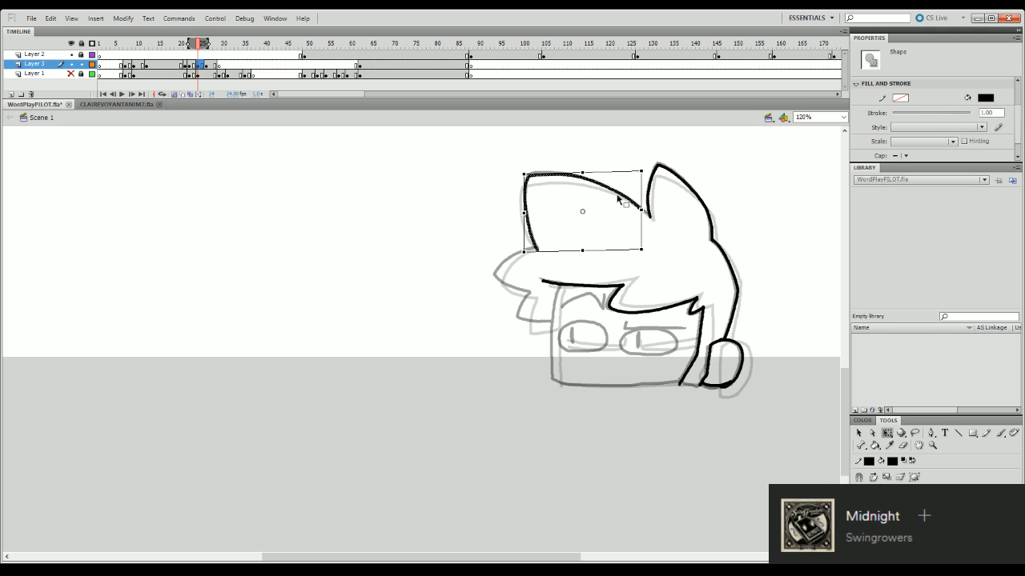
key(ctrl+z)
drag(523, 198, 523, 201)
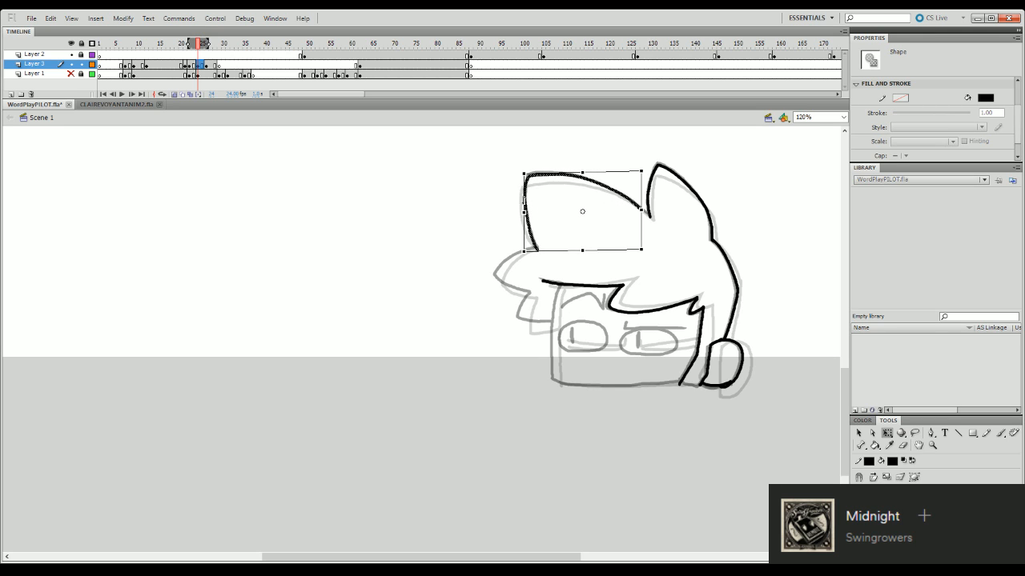
- Extend the front tuft's top curve to join the rear tuft's base
drag(626, 198, 649, 217)
click(608, 226)
key(b)
key(ctrl+z)
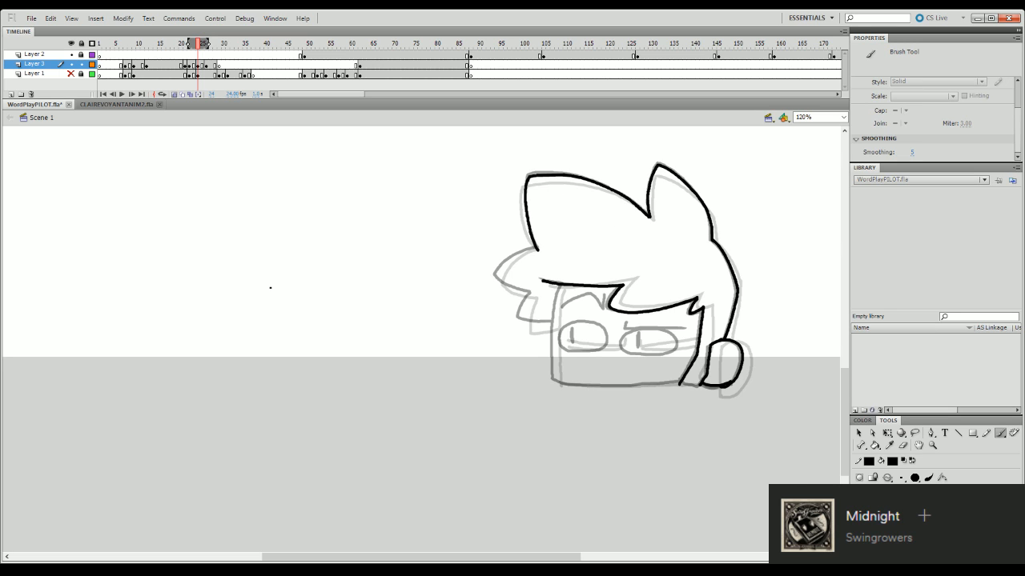
- Ink the pointed side spike under the front tuft, redoing its upper curve before adding the lower one
drag(495, 273, 524, 252)
key(ctrl+z)
key(ctrl+z)
drag(501, 274, 535, 249)
key(ctrl+z)
drag(501, 283, 535, 249)
key(ctrl+z)
drag(494, 274, 531, 295)
- Fit the side spike to the front tuft's base with Free Transform and delete the overhanging line end
key(q)
click(526, 293)
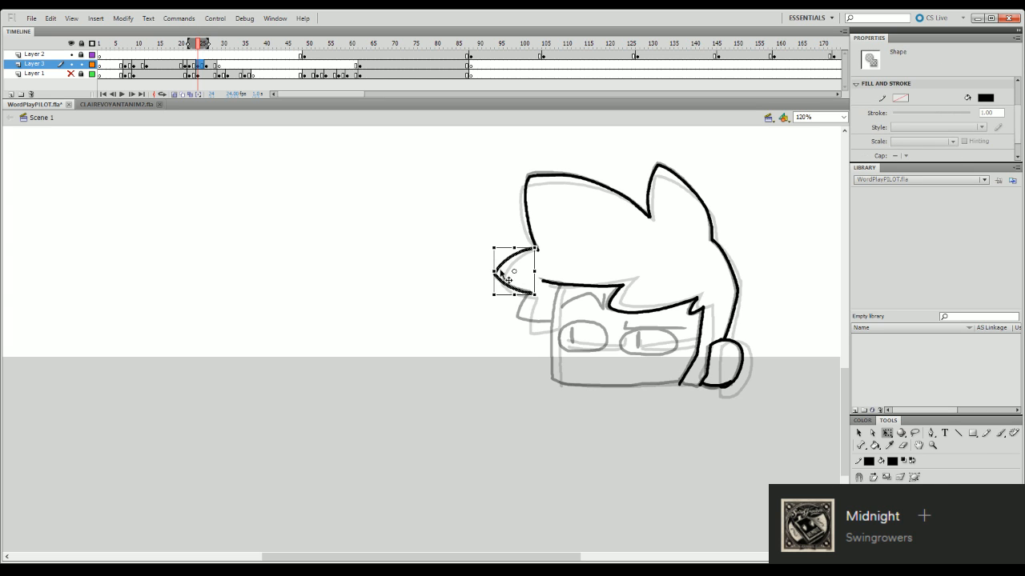
drag(494, 264, 551, 247)
click(556, 252)
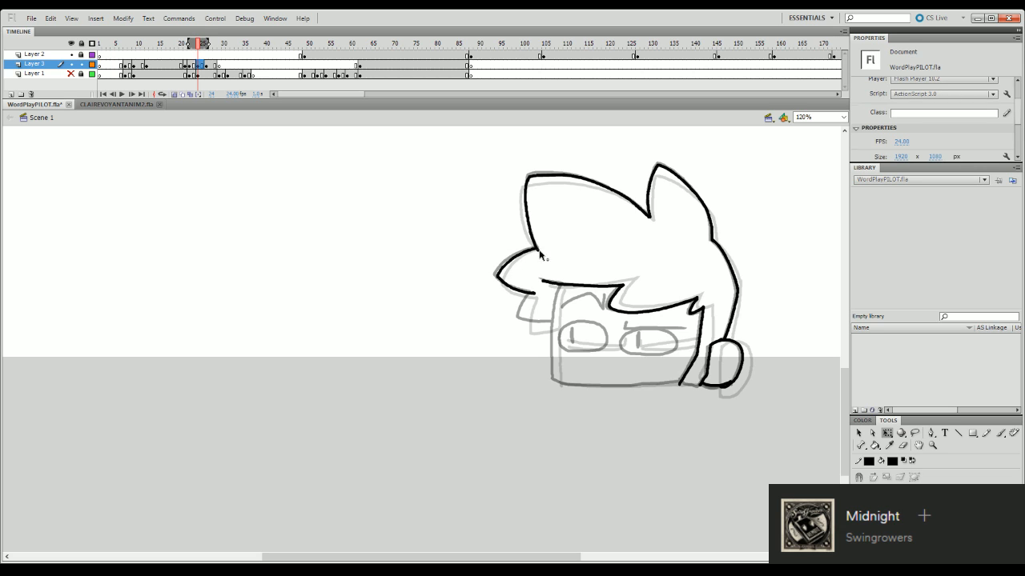
click(546, 248)
key(Delete)
- Ink the front edge of the small lower spike beneath the side spike and clean up its join
scroll(634, 274, down, 5)
key(b)
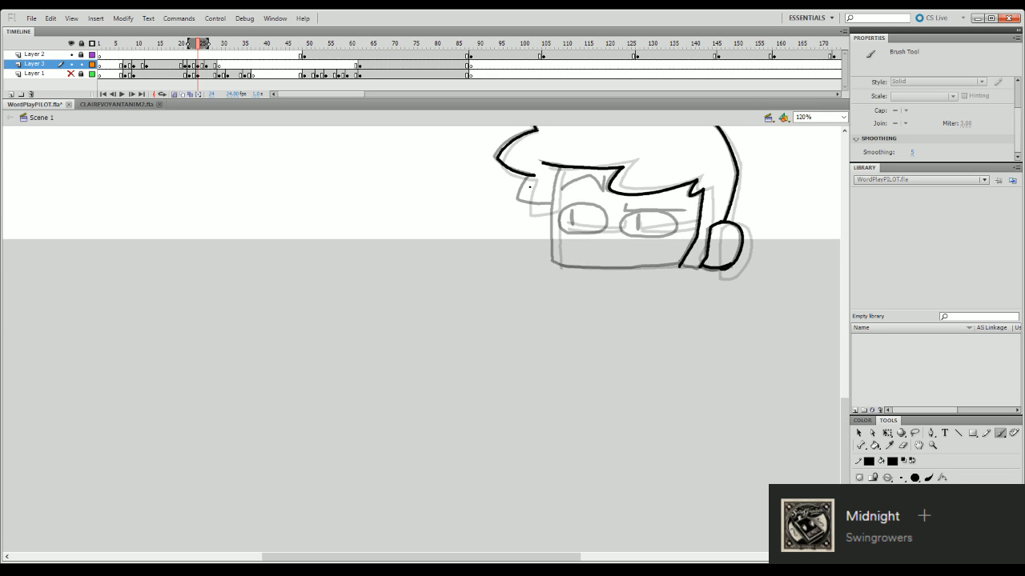
mouse_move(526, 178)
mouse_down()
mouse_move(517, 202)
mouse_move(551, 205)
mouse_move(516, 190)
mouse_up()
key(ctrl+z)
key(q)
click(531, 203)
click(540, 190)
- Ink the small lower spike's bottom edge back to the front of the face
key(b)
key(q)
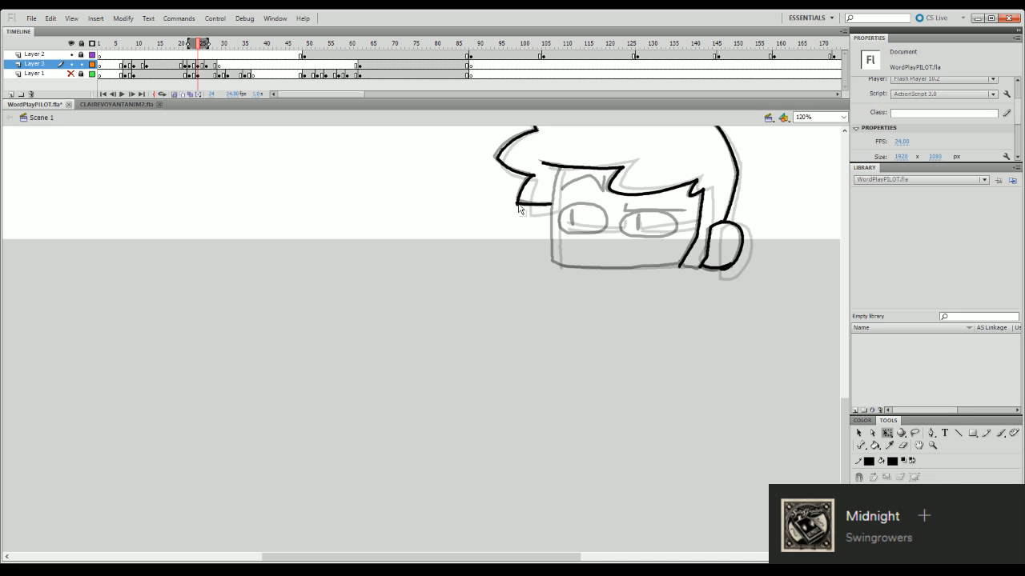
click(518, 205)
click(549, 207)
key(b)
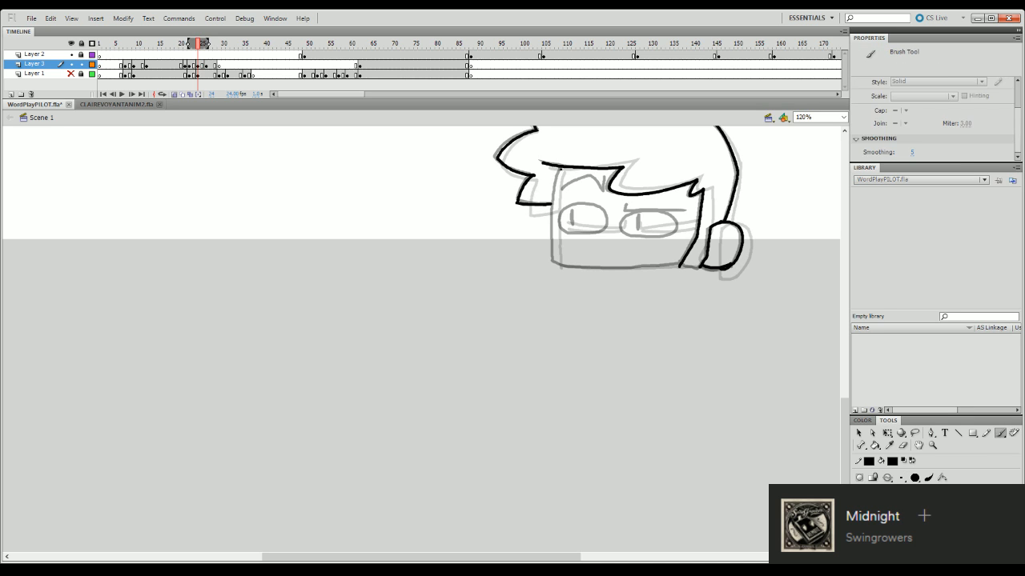
- Ink the face's front edge and bottom edge back to the ear, redoing the front line until it fits
drag(559, 167, 554, 266)
key(ctrl+z)
drag(561, 168, 555, 265)
key(ctrl+z)
mouse_move(561, 167)
mouse_down()
mouse_move(555, 261)
mouse_move(700, 266)
mouse_up()
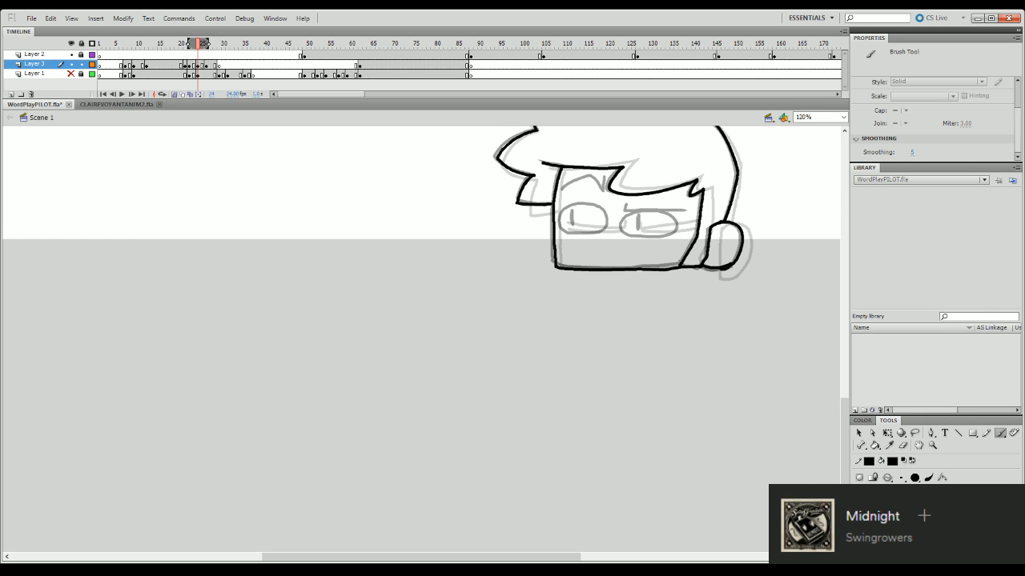
mouse_move(567, 231)
mouse_down()
mouse_move(561, 211)
mouse_move(589, 205)
mouse_move(608, 217)
mouse_move(558, 220)
mouse_move(590, 208)
mouse_up()
key(ctrl+z)
key(ctrl+z)
key(ctrl+z)
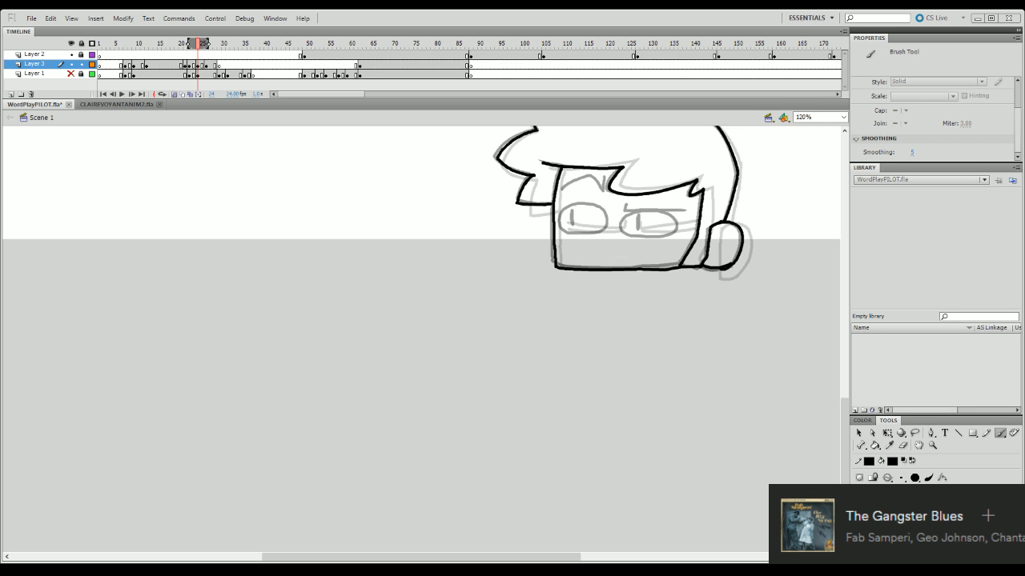
- Ink the left eye's rounded outline and pupil over the sketch, adjusting the strokes with Free Transform
mouse_move(849, 398)
mouse_down()
mouse_move(850, 380)
mouse_move(842, 397)
mouse_up()
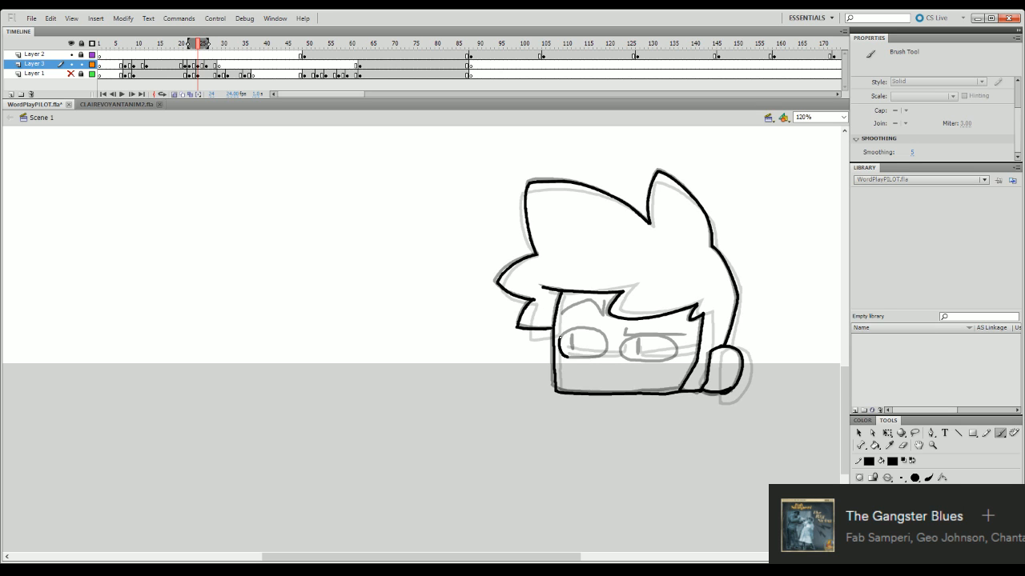
mouse_move(568, 355)
mouse_down()
mouse_move(559, 336)
mouse_move(601, 333)
mouse_move(600, 356)
mouse_move(570, 356)
mouse_move(608, 335)
mouse_move(579, 357)
mouse_move(602, 356)
mouse_move(583, 329)
mouse_move(608, 336)
mouse_move(584, 330)
mouse_move(573, 350)
mouse_up()
key(q)
click(605, 350)
key(b)
key(q)
click(607, 349)
click(599, 322)
key(b)
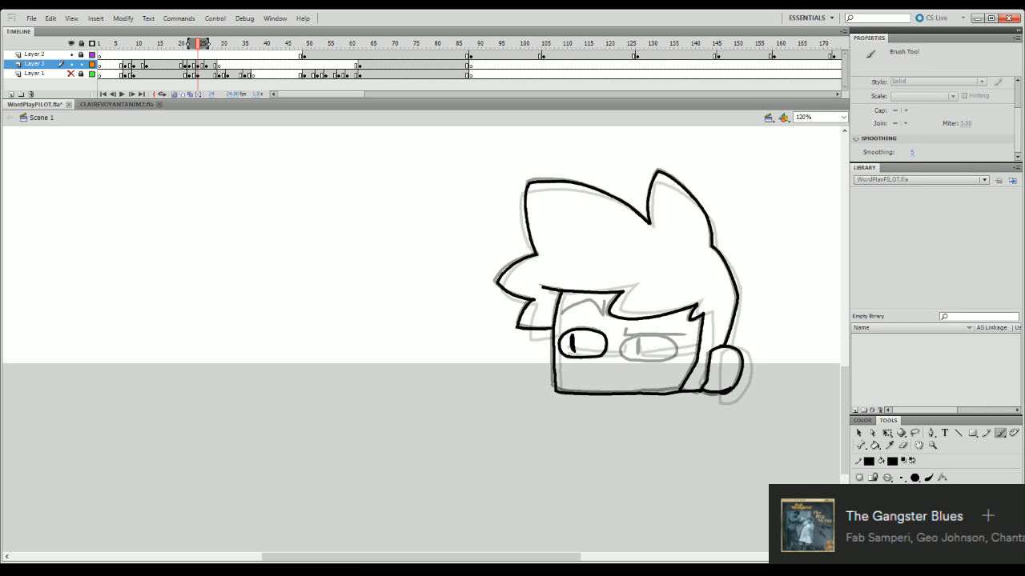
- Ink the arched left brow, then the right eye with its pupil and flat brow, correcting strays with Free Transform and undo
mouse_move(561, 316)
mouse_down()
mouse_move(596, 303)
mouse_move(603, 317)
mouse_move(606, 307)
mouse_up()
mouse_move(621, 352)
mouse_down()
mouse_move(624, 341)
mouse_move(664, 336)
mouse_move(624, 339)
mouse_move(656, 335)
mouse_move(677, 344)
mouse_move(671, 362)
mouse_move(658, 361)
mouse_move(649, 337)
mouse_move(637, 352)
mouse_move(639, 336)
mouse_move(671, 336)
mouse_move(629, 338)
mouse_move(685, 337)
mouse_up()
key(ctrl+z)
key(q)
click(660, 337)
key(ctrl+shift+a)
key(b)
key(ctrl+z)
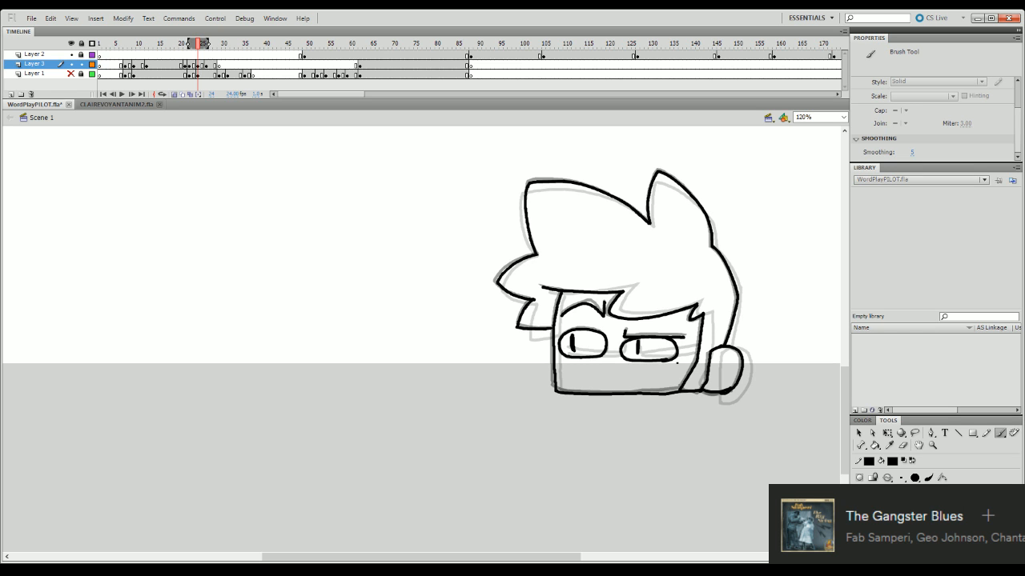
- Play back the inked head poses from the early frames, with the whole frame in view, to check the motion
drag(202, 46, 130, 77)
key(Return)
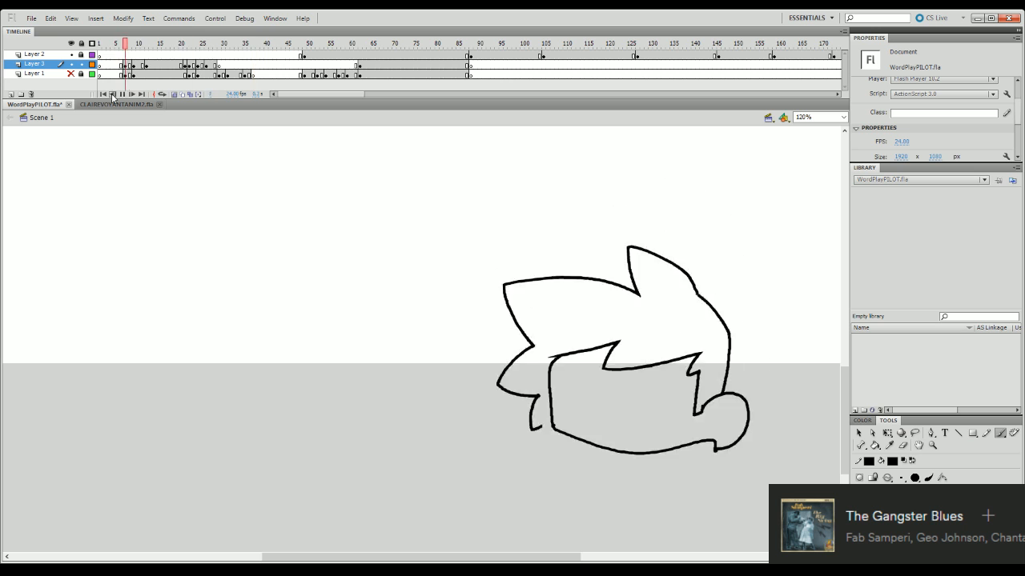
key(Return)
click(843, 118)
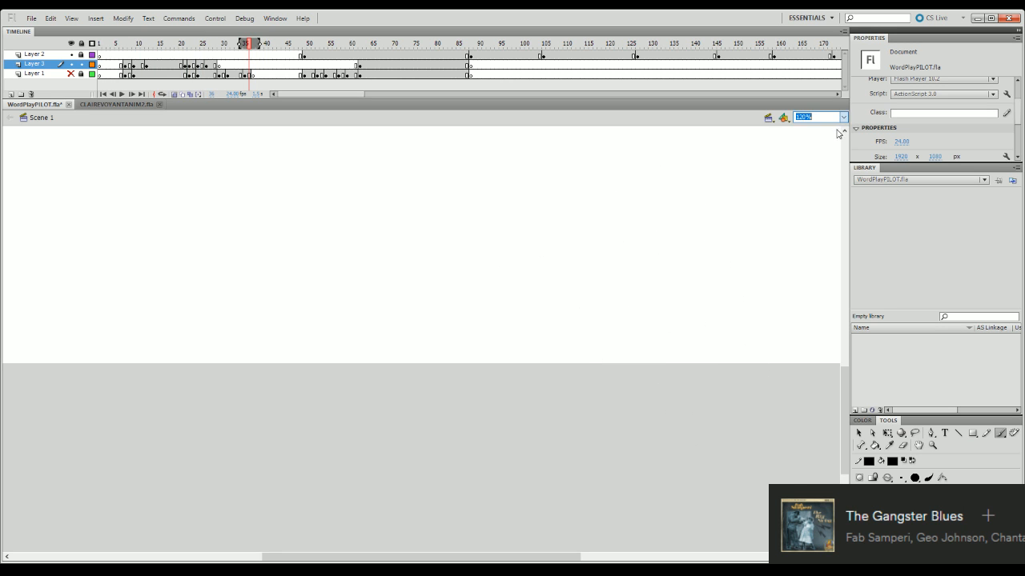
click(836, 137)
click(139, 75)
key(Return)
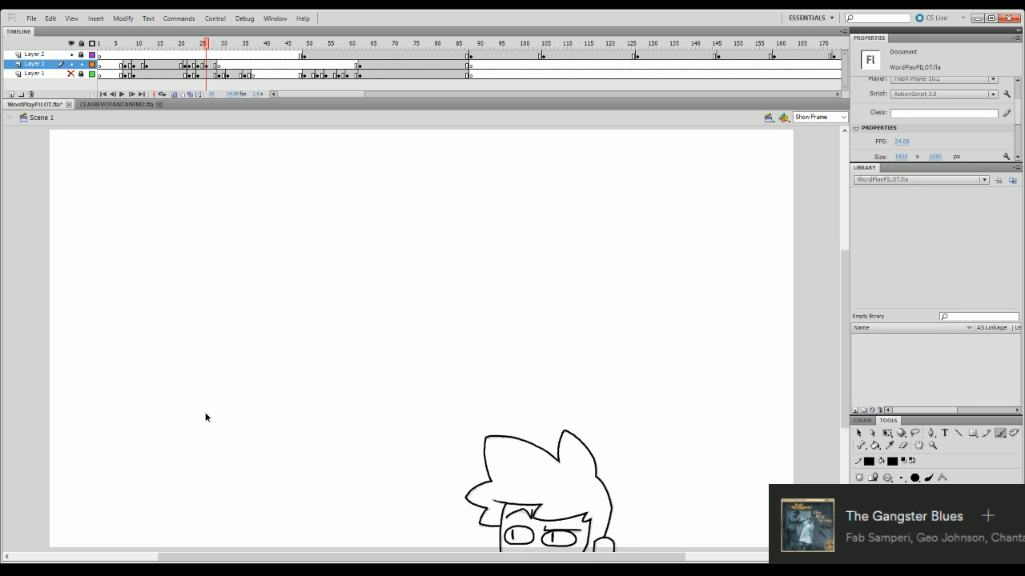
key(Return)
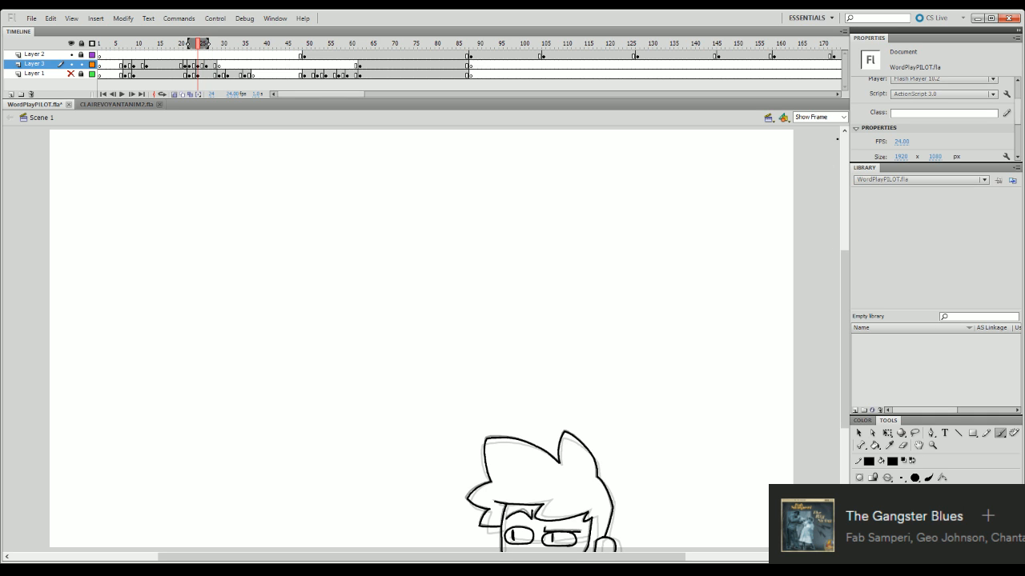
- Nudge the left eye and its pupil slightly to the right on the frame 24 pose
click(842, 116)
click(827, 166)
drag(843, 369, 842, 438)
key(q)
click(575, 388)
shift+click(547, 383)
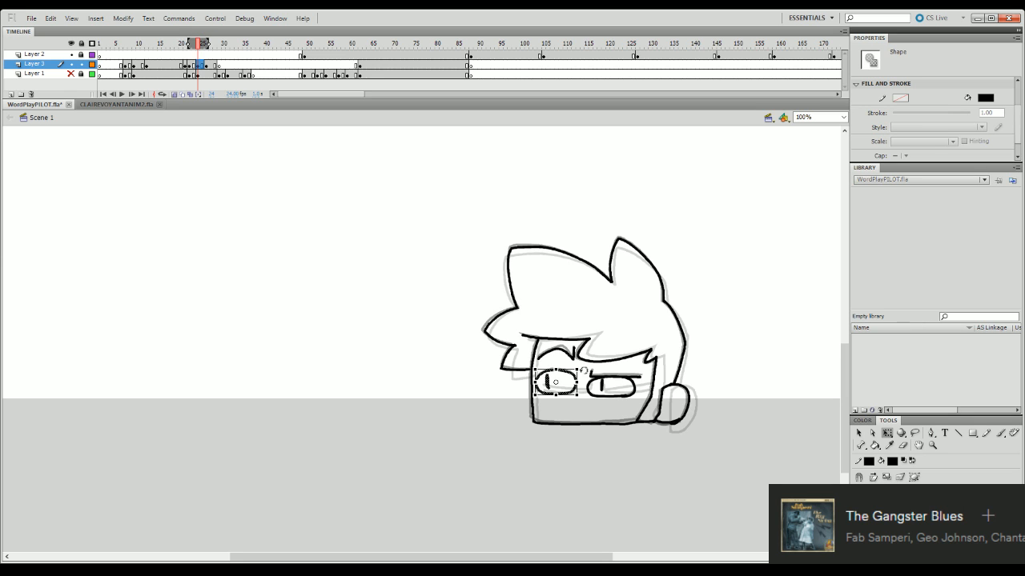
key(Right)
key(Right)
- Nudge the left brow and the right eye with its brow slightly to the right
click(573, 357)
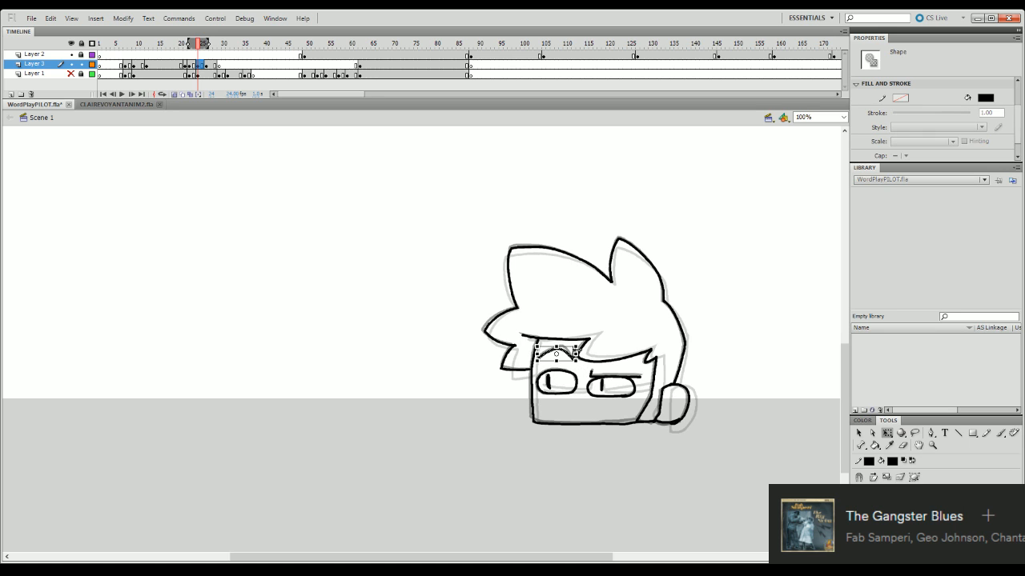
click(637, 395)
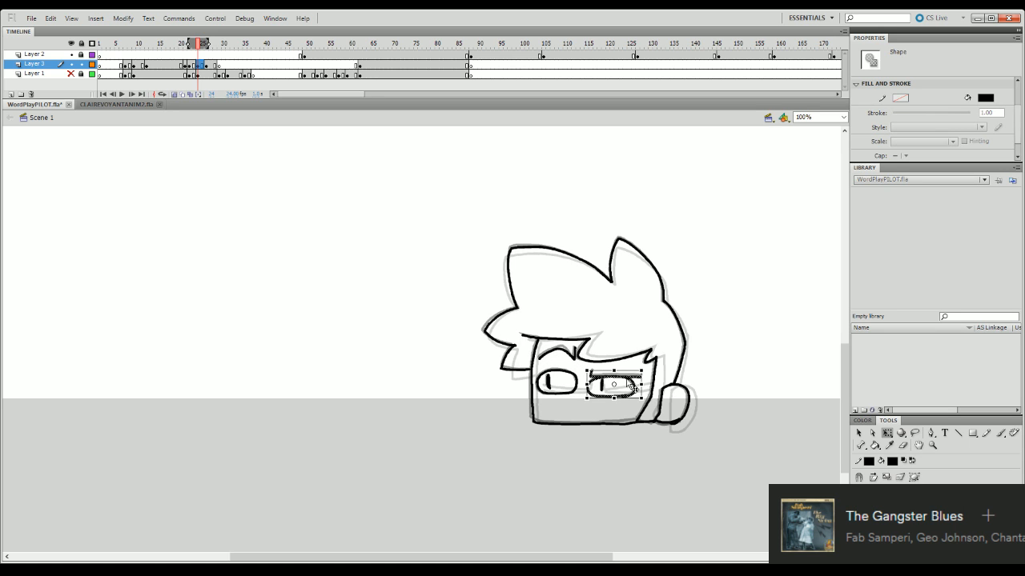
key(Right)
key(Right)
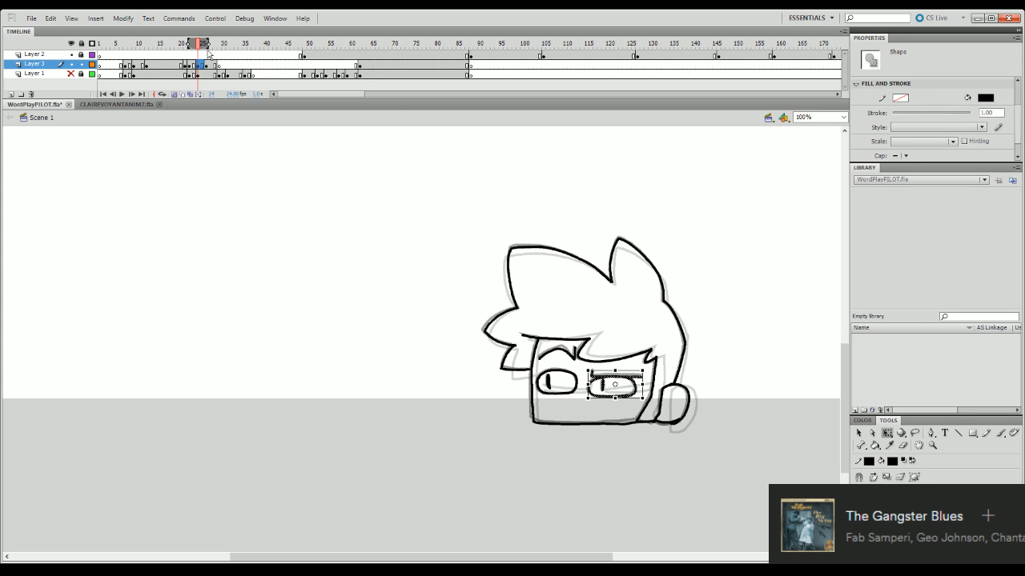
- Replay the peeking animation several times from the early frames to check the adjusted face
click(134, 83)
key(Return)
key(Return)
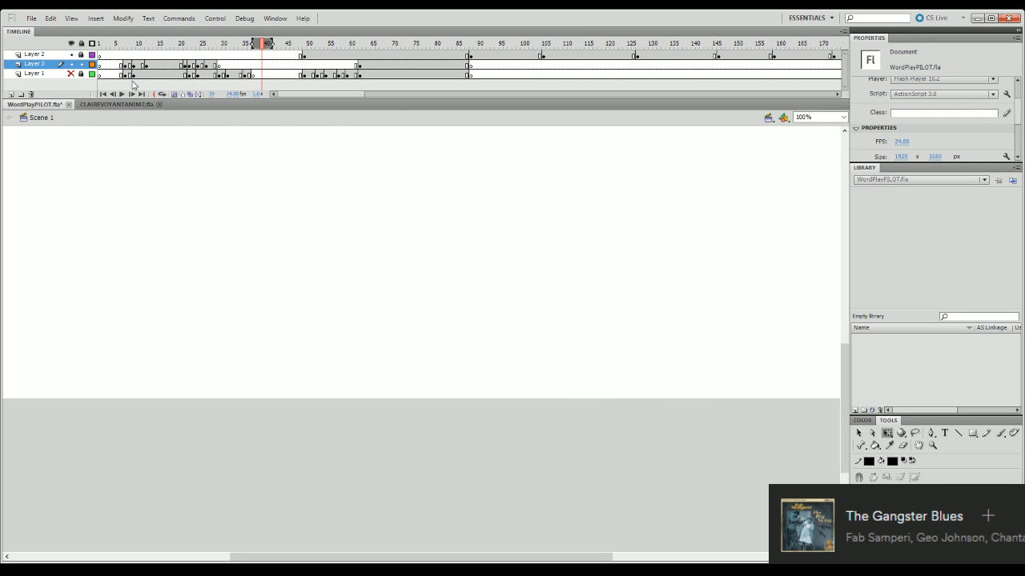
drag(203, 46, 83, 100)
key(Return)
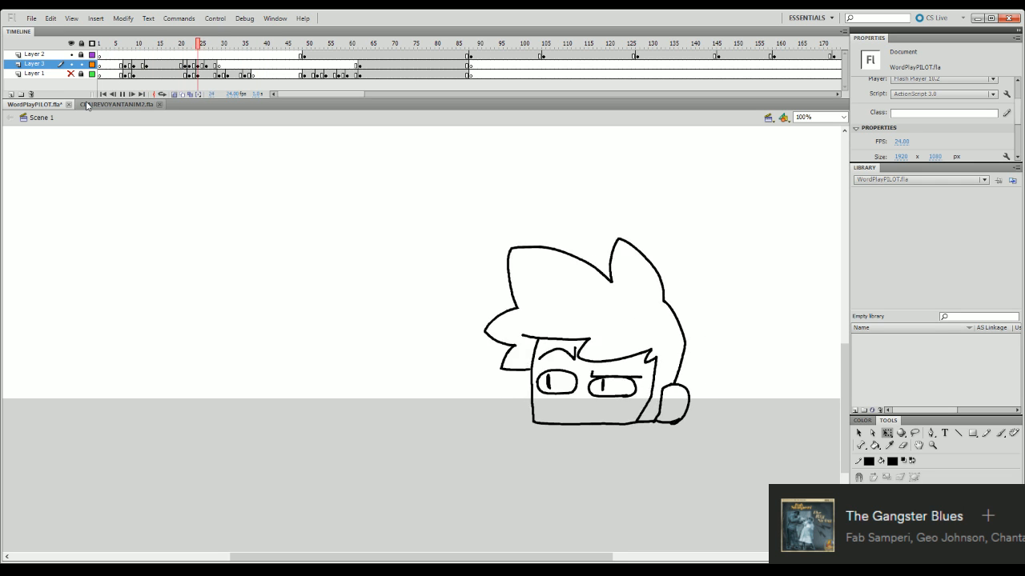
key(Return)
key(Return)
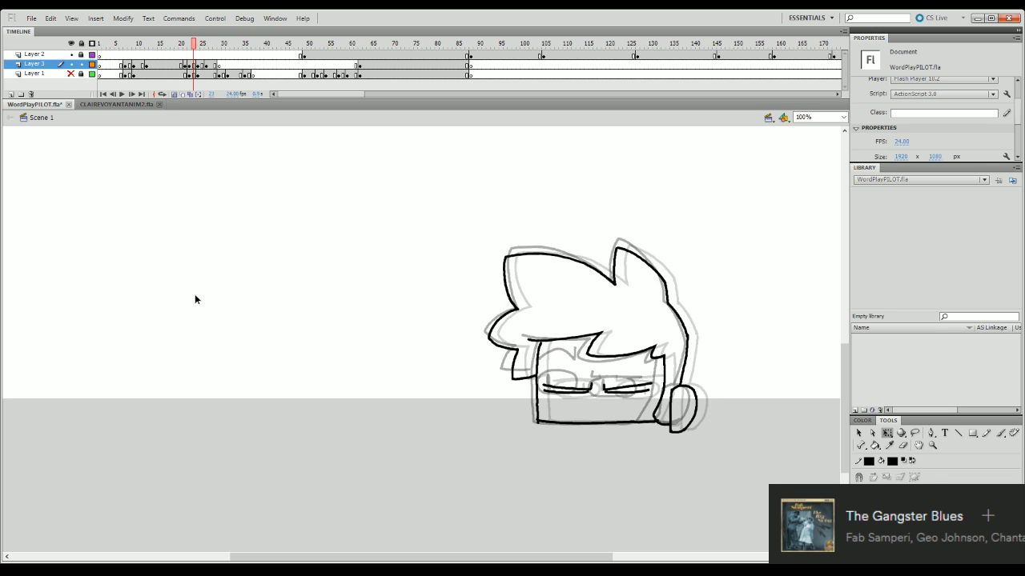
key(Return)
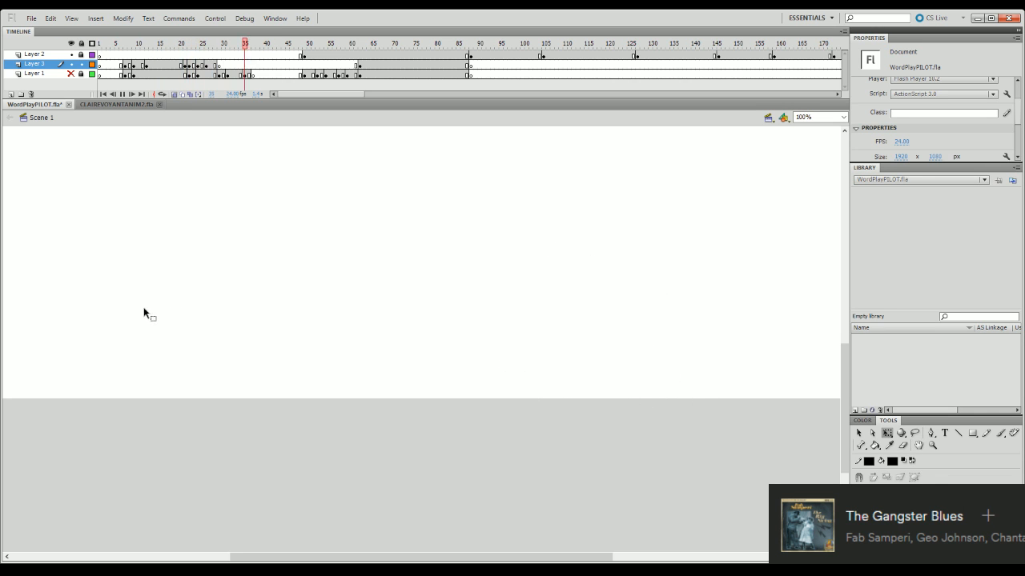
key(Return)
click(99, 44)
key(Return)
key(Return)
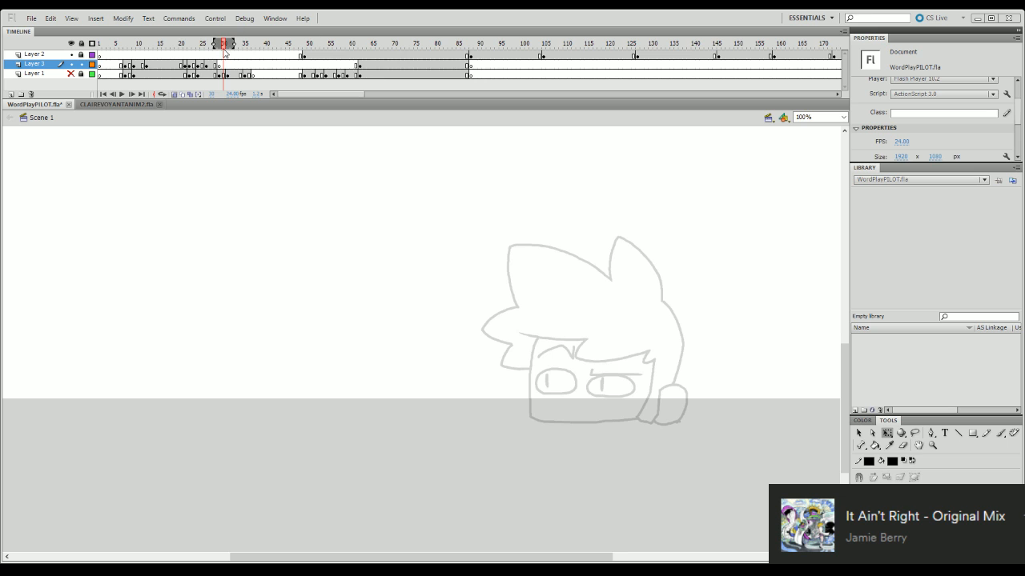
- Play and scrub through the inked poses up to frame 28 to judge where the last pose ends
click(169, 65)
key(Return)
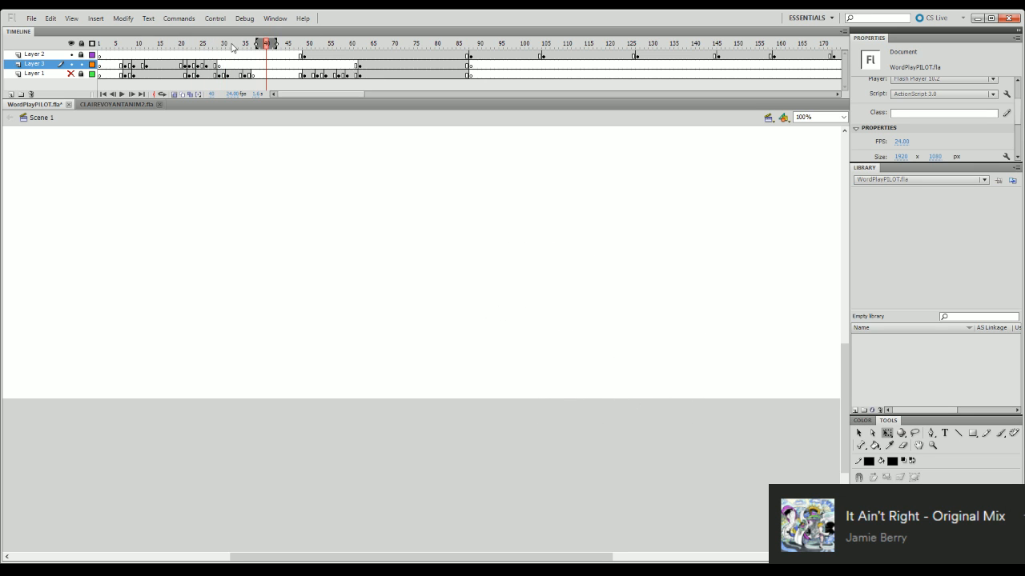
key(Return)
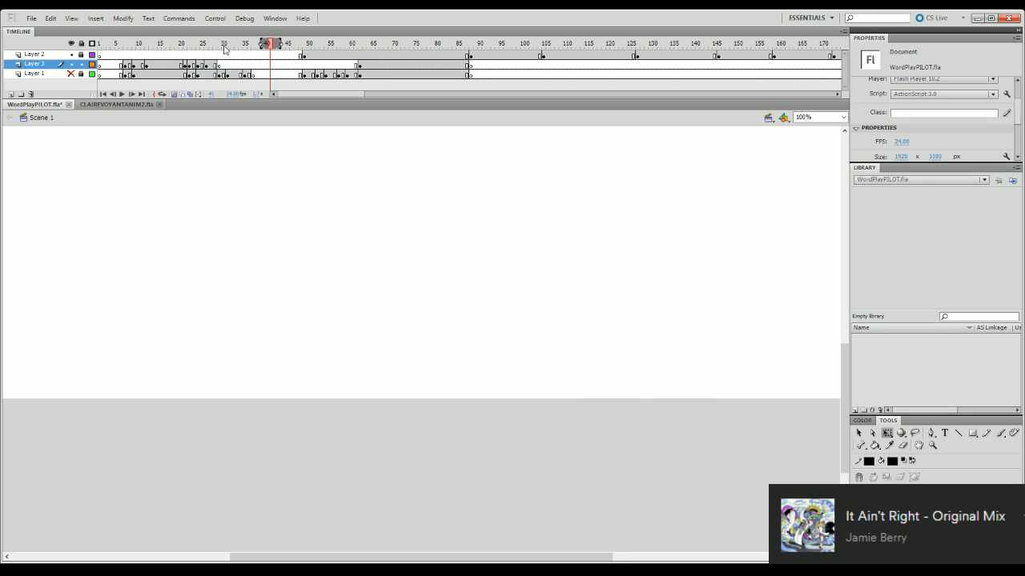
mouse_move(223, 45)
mouse_down()
mouse_move(192, 290)
mouse_move(214, 309)
mouse_move(180, 311)
mouse_up()
key(Return)
click(209, 83)
mouse_move(209, 83)
mouse_down()
mouse_move(181, 361)
mouse_move(221, 350)
mouse_move(169, 361)
mouse_move(200, 357)
mouse_move(155, 385)
mouse_up()
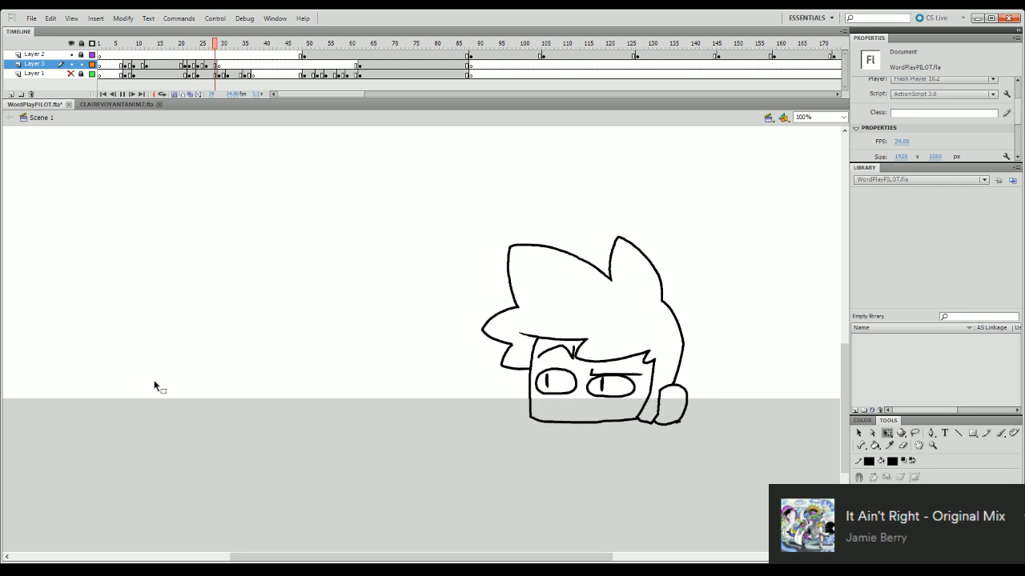
key(Return)
- Show Layer 1 and compare its rough pose around frame 32 with the inked pose held at frame 16
mouse_move(219, 45)
mouse_down()
mouse_move(185, 257)
mouse_move(200, 307)
mouse_move(237, 301)
mouse_move(233, 292)
mouse_up()
click(72, 73)
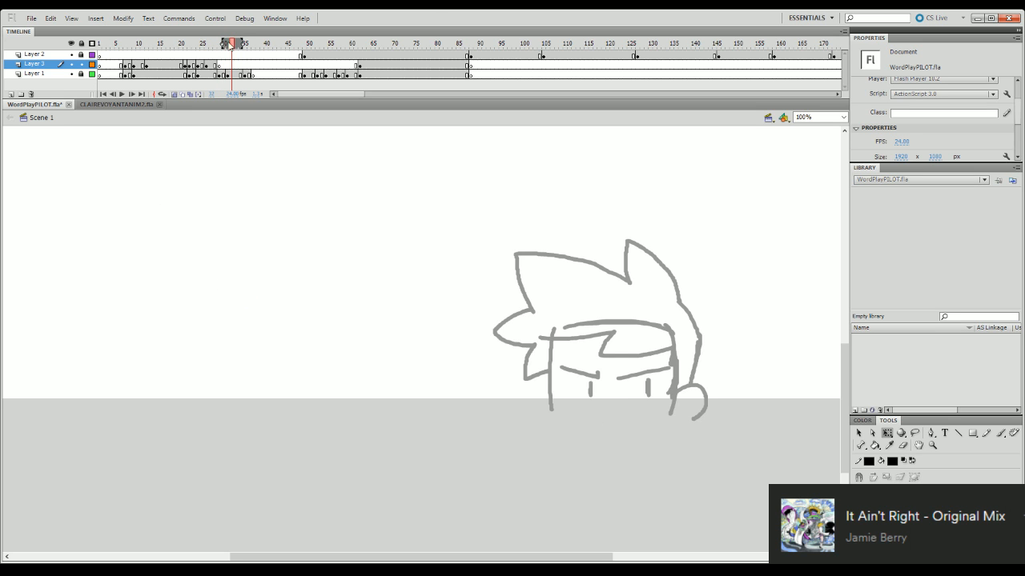
mouse_move(230, 45)
mouse_down()
mouse_move(190, 40)
mouse_move(240, 19)
mouse_move(212, 35)
mouse_move(239, 36)
mouse_move(167, 43)
mouse_up()
key(Return)
key(Return)
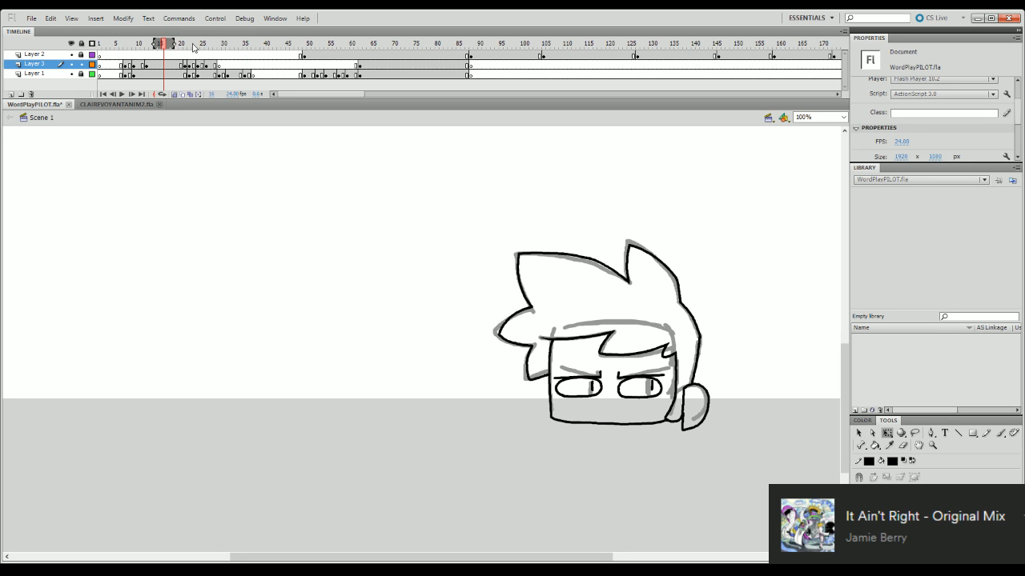
- Copy Layer 3's held inked pose from just before frame 20 to frame 31, then select frame 29 and hide Layer 1
click(176, 65)
mouse_move(178, 66)
mouse_down()
mouse_move(227, 68)
mouse_move(221, 44)
mouse_move(201, 44)
mouse_move(269, 44)
mouse_move(227, 55)
mouse_up()
click(220, 64)
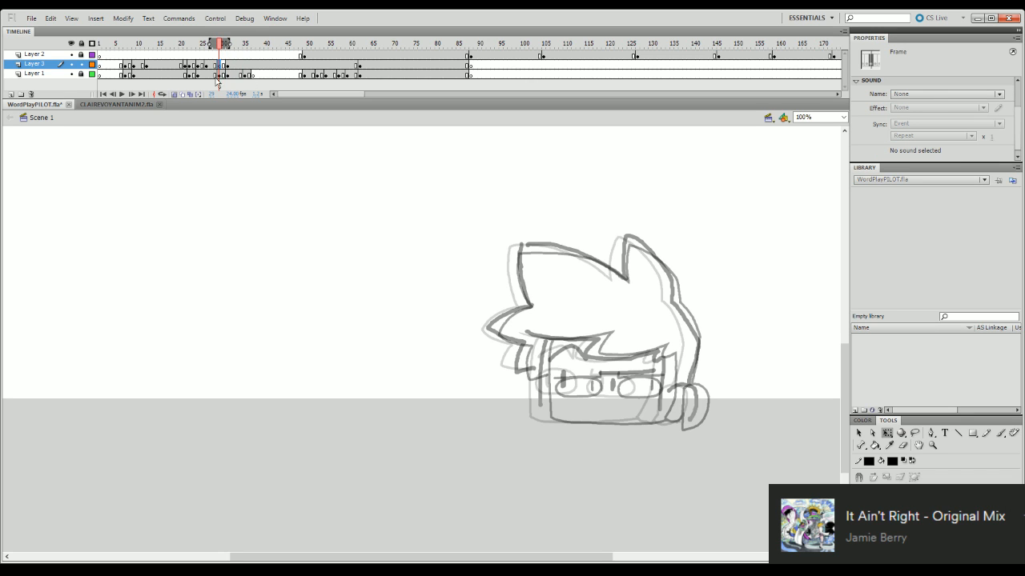
click(72, 74)
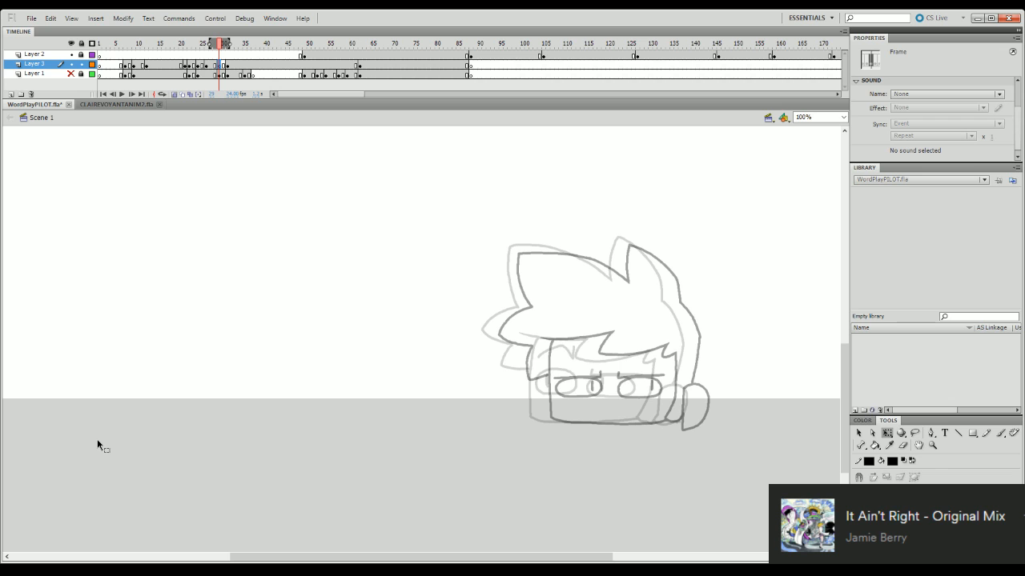
- Ready the Brush tool at 120% magnification for inking the in-between head on Layer 3's frame 29
click(713, 278)
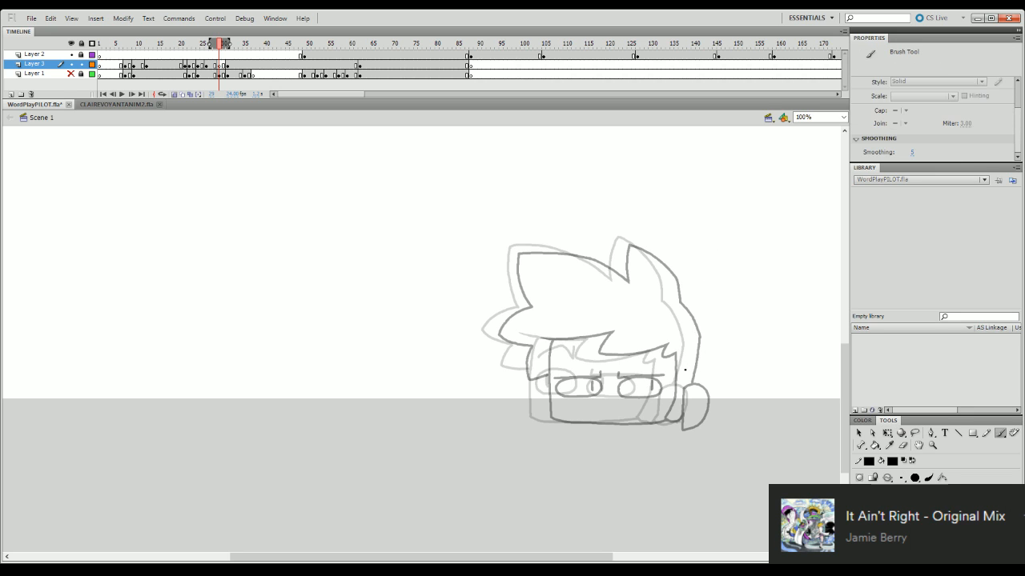
key(b)
click(823, 115)
text(120)
key(Return)
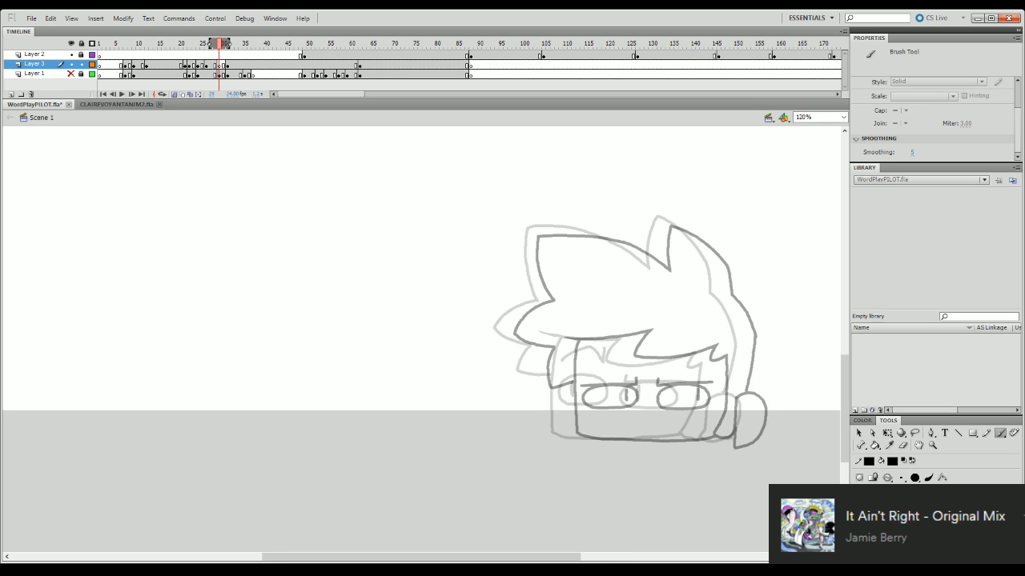
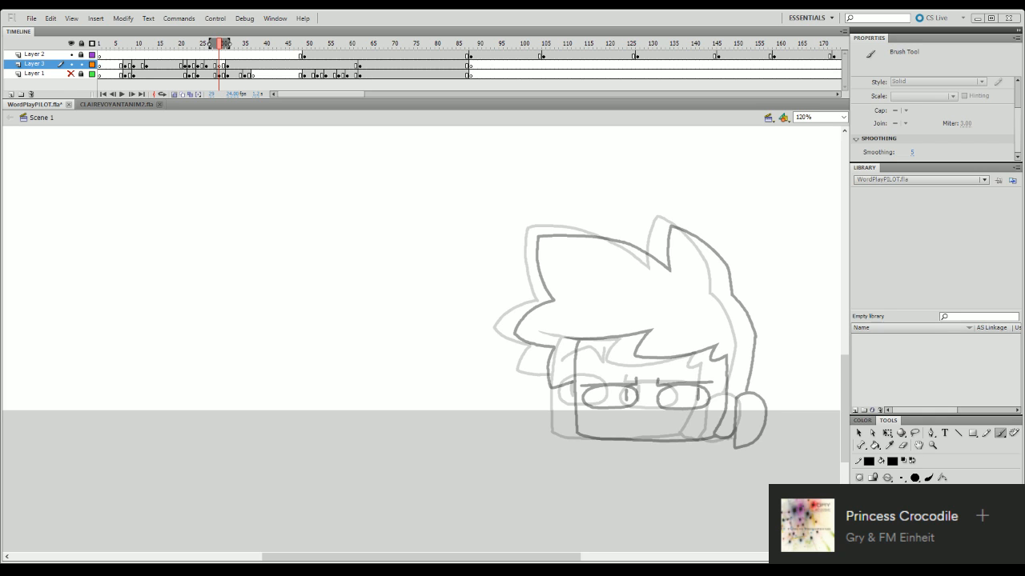
- Save the document and ink the front edge of the face from the fringe down to the chin
key(ctrl+s)
click(814, 413)
mouse_move(845, 386)
mouse_down()
mouse_move(846, 401)
mouse_move(848, 385)
mouse_up()
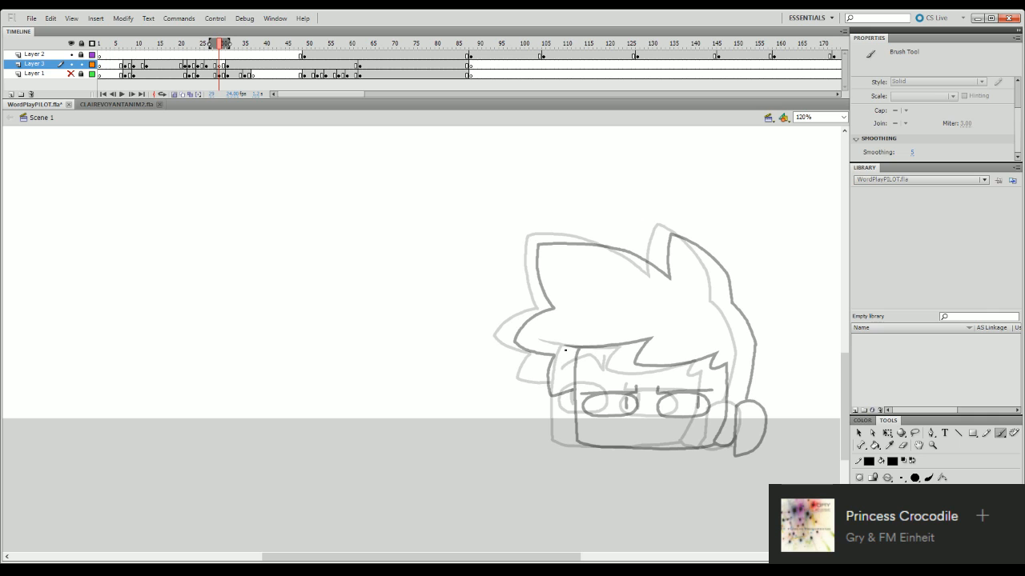
drag(577, 350, 577, 443)
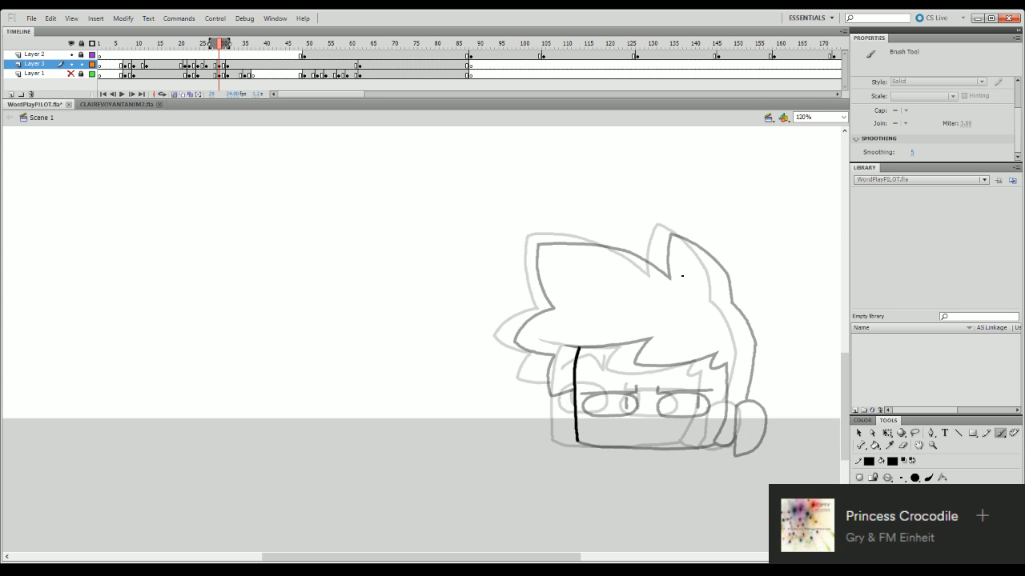
- Ink the hair spike at the back of the head's top and nudge the stroke slightly left
mouse_move(668, 277)
mouse_down()
mouse_move(681, 235)
mouse_move(720, 264)
mouse_move(732, 304)
mouse_up()
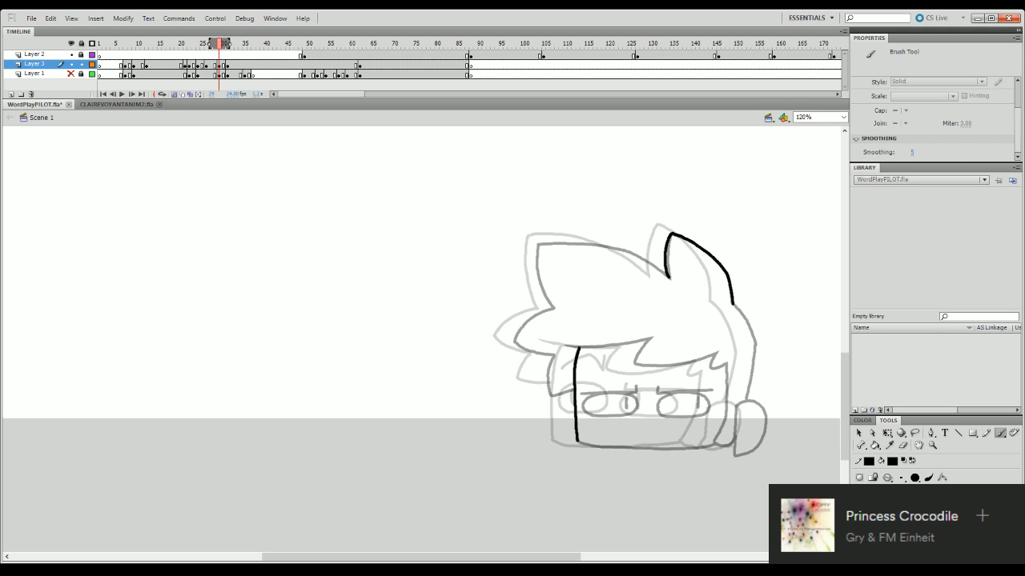
key(q)
click(730, 279)
drag(713, 233, 710, 232)
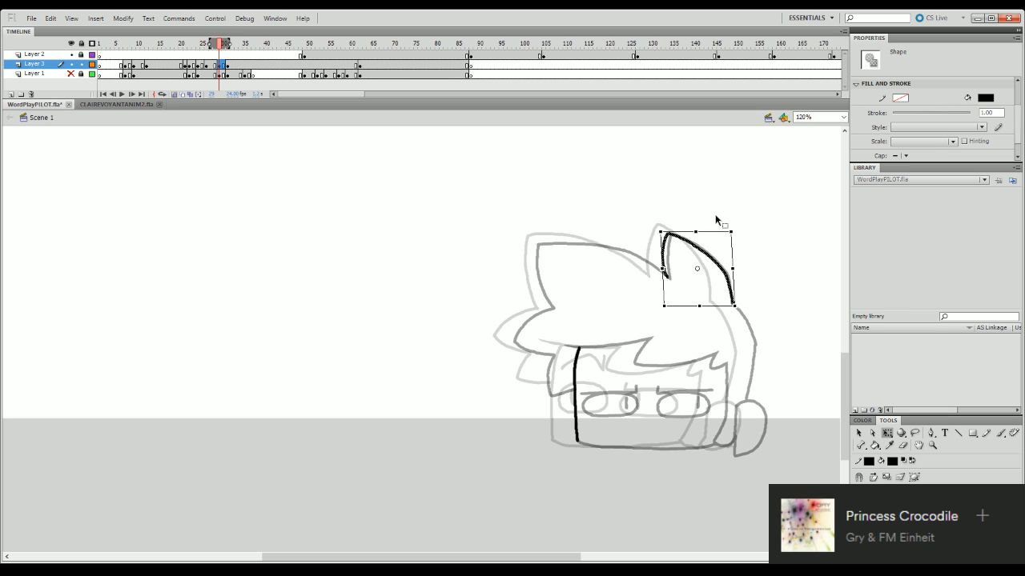
click(711, 200)
- Ink the back contour of the hair from the spike's base down to the ear
key(b)
drag(733, 305, 756, 344)
key(ctrl+z)
drag(733, 305, 756, 345)
key(ctrl+z)
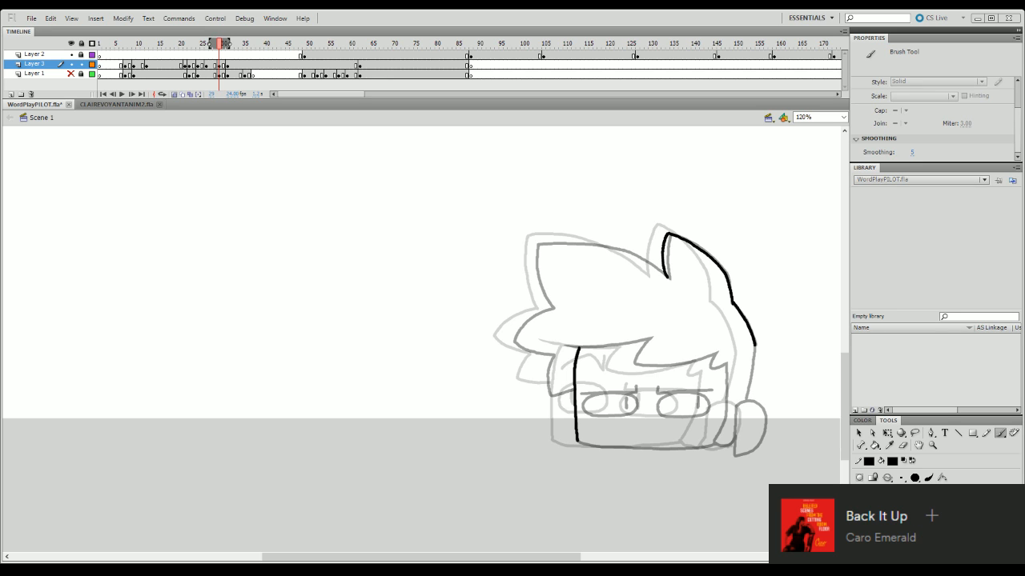
drag(755, 351, 747, 388)
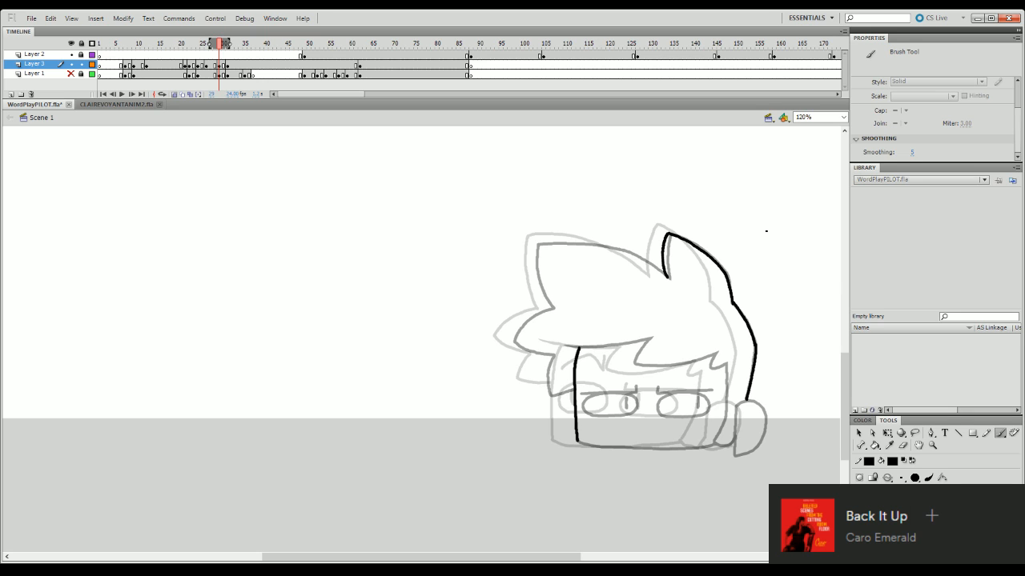
- Ink the ear outline and the sideburn edge that runs down in front of it to the jaw
mouse_move(737, 404)
mouse_down()
mouse_move(765, 409)
mouse_move(749, 453)
mouse_up()
key(ctrl+z)
key(ctrl+z)
key(ctrl+z)
mouse_move(735, 405)
mouse_down()
mouse_move(731, 453)
mouse_move(749, 453)
mouse_up()
mouse_move(727, 365)
mouse_down()
mouse_move(712, 441)
mouse_move(721, 446)
mouse_up()
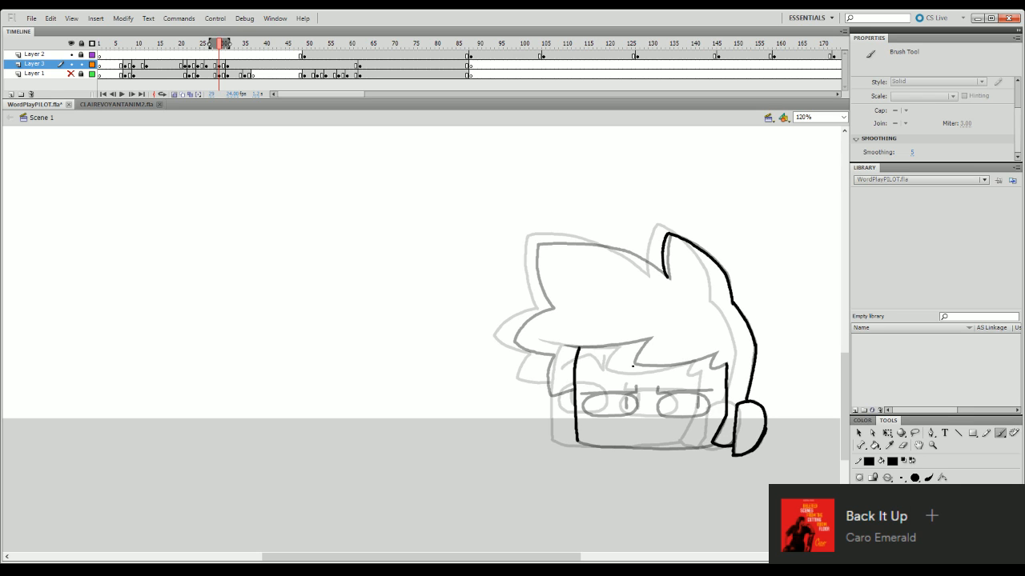
- Ink the jagged fringe lock above the right eye and nudge it slightly with Free Transform
mouse_move(650, 337)
mouse_down()
mouse_move(630, 361)
mouse_move(661, 366)
mouse_move(718, 351)
mouse_up()
key(ctrl+z)
key(ctrl+z)
key(q)
click(661, 366)
drag(660, 368, 657, 368)
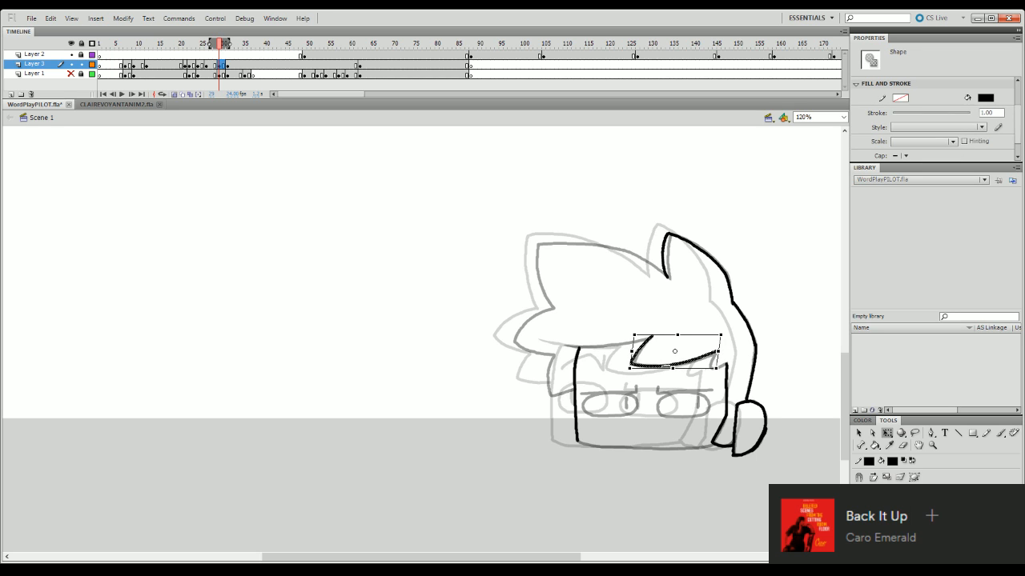
click(729, 360)
- Ink the fringe's lower edge from left of the face across to the jagged lock
key(b)
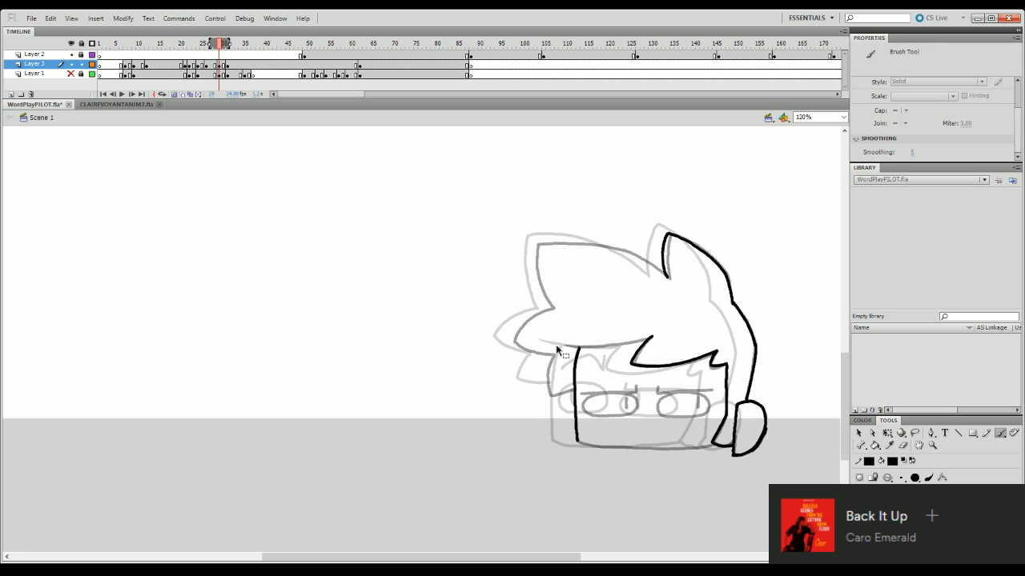
drag(564, 347, 645, 341)
key(ctrl+z)
drag(562, 347, 652, 336)
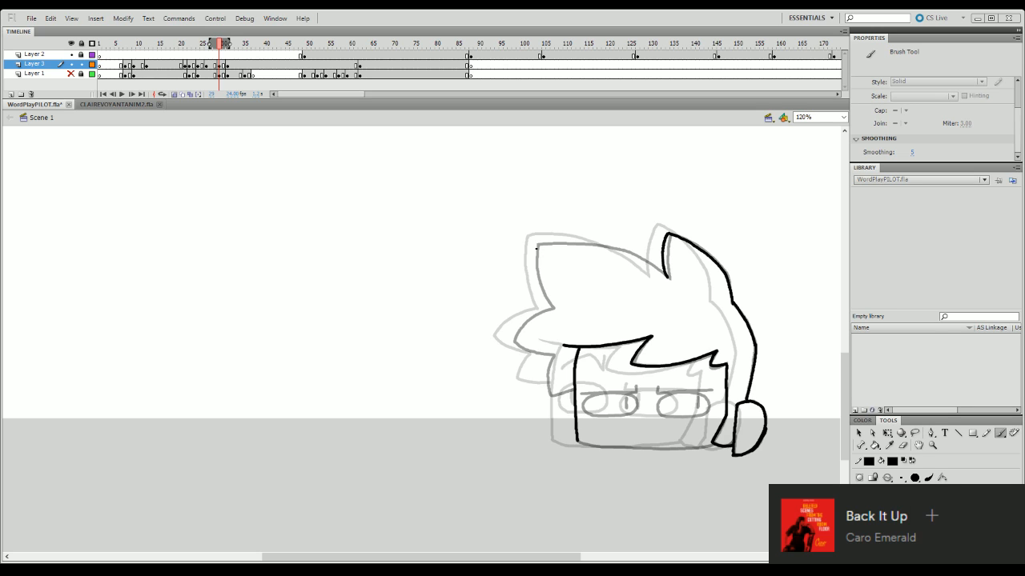
drag(536, 249, 605, 247)
key(ctrl+z)
mouse_move(533, 246)
mouse_down()
mouse_move(629, 251)
mouse_move(658, 272)
mouse_move(654, 266)
mouse_up()
key(ctrl+z)
key(ctrl+z)
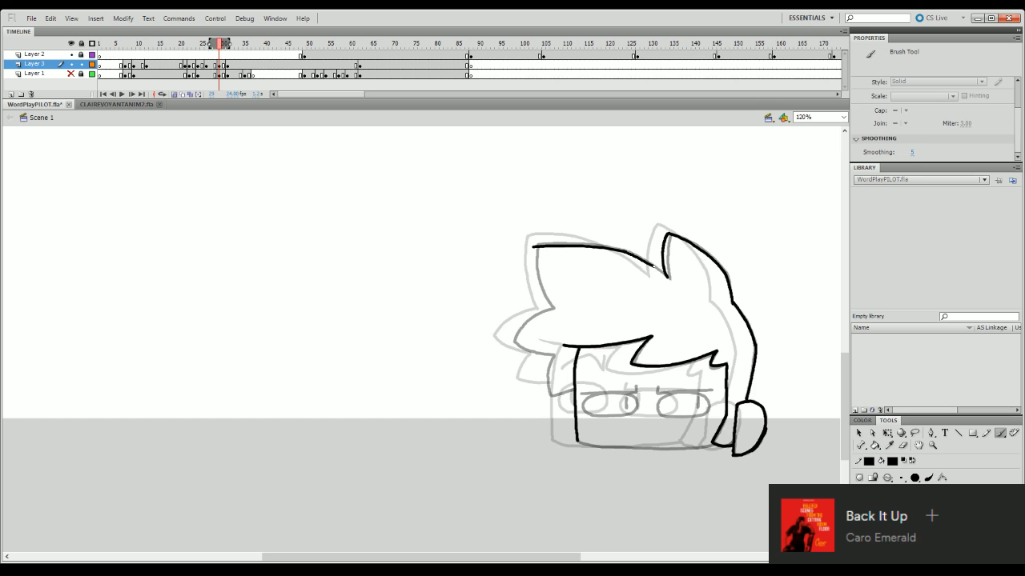
key(ctrl+z)
key(ctrl+z)
mouse_move(535, 245)
mouse_down()
mouse_move(600, 246)
mouse_move(668, 279)
mouse_up()
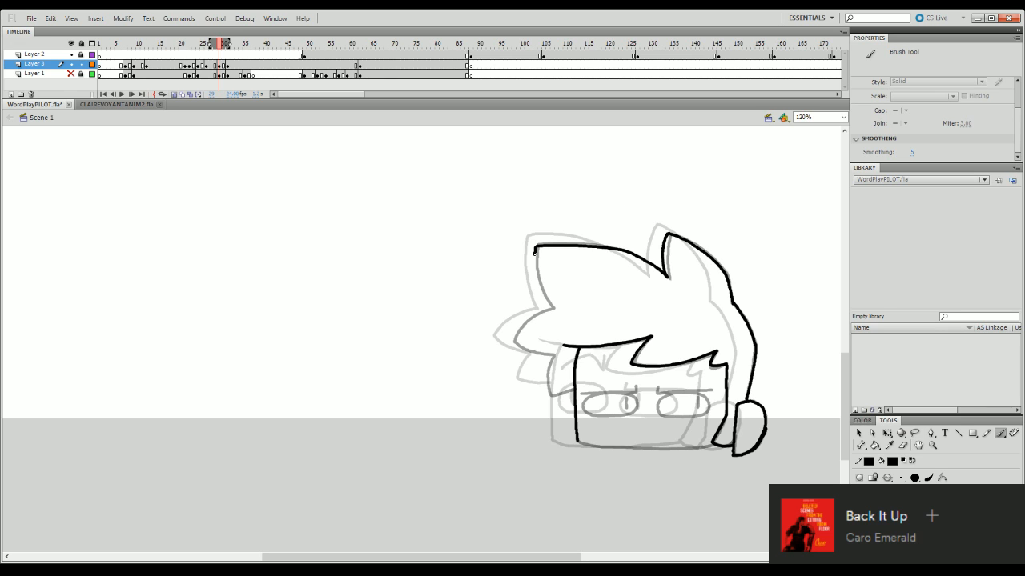
drag(535, 252, 540, 287)
key(ctrl+z)
drag(534, 247, 552, 308)
key(ctrl+z)
key(ctrl+z)
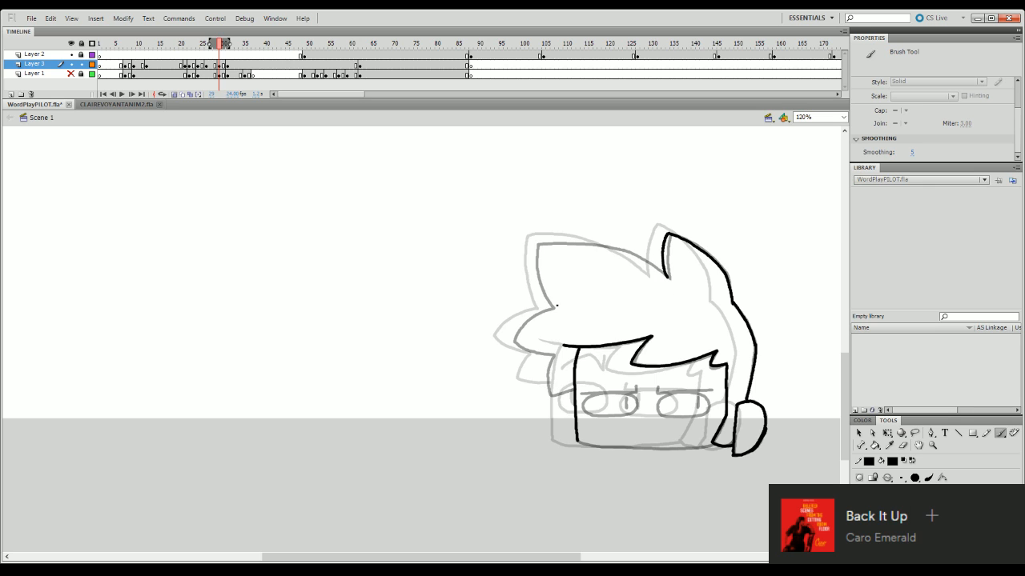
- Ink the large front hair tuft from its lower notch up to the back spike, shifting its front tip slightly outward
mouse_move(552, 307)
mouse_down()
mouse_move(542, 236)
mouse_move(554, 242)
mouse_move(544, 246)
mouse_move(625, 252)
mouse_move(666, 278)
mouse_up()
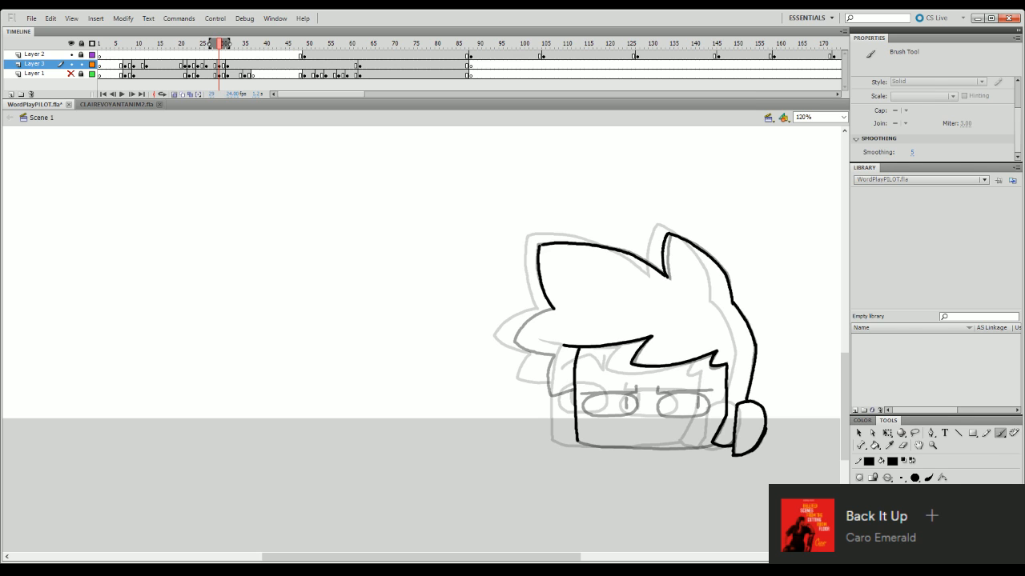
key(q)
click(632, 254)
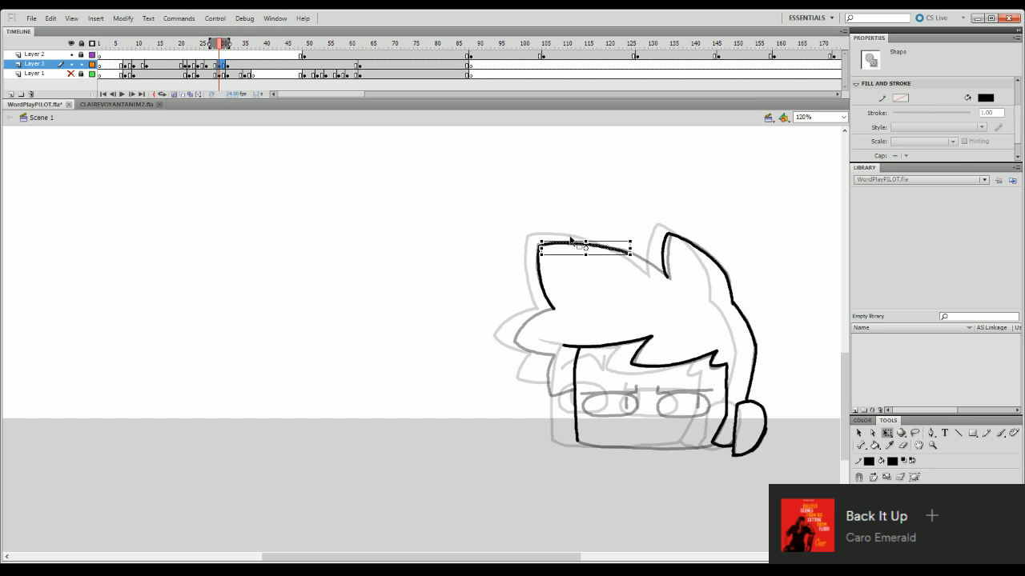
mouse_move(541, 248)
mouse_down()
mouse_move(591, 242)
mouse_move(668, 279)
mouse_up()
click(546, 232)
click(626, 253)
key(b)
key(ctrl+z)
drag(621, 252, 665, 277)
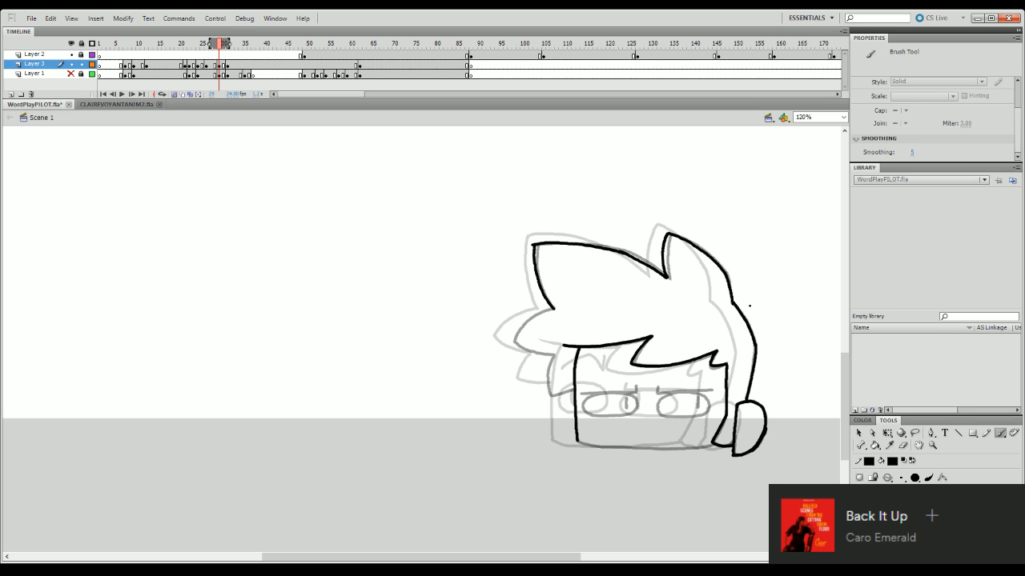
- Remove the stray line end where the front tuft meets the base of the back hair spike
mouse_move(847, 367)
mouse_down()
mouse_move(848, 400)
mouse_move(855, 356)
mouse_up()
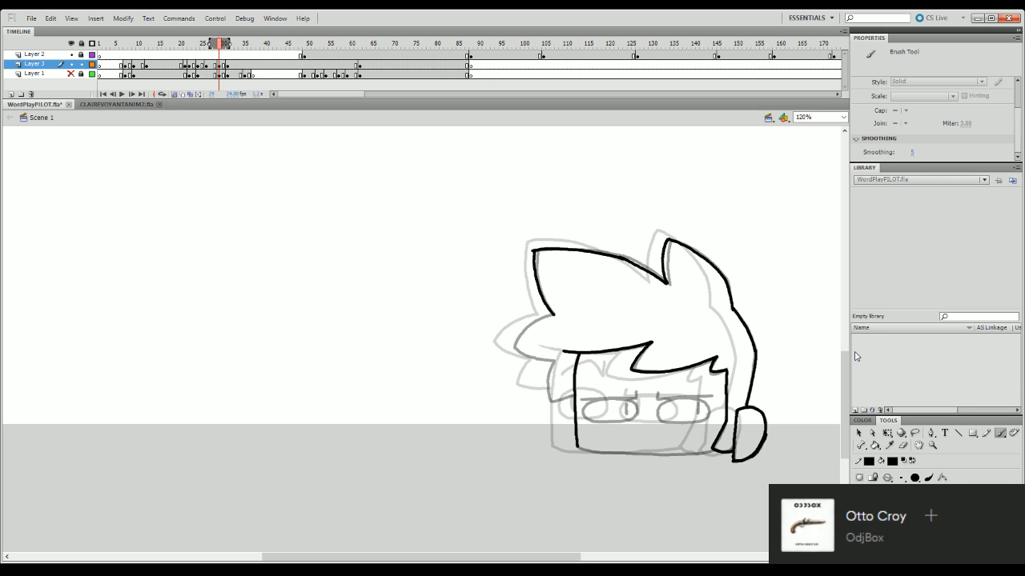
mouse_move(845, 380)
mouse_down()
mouse_move(845, 420)
mouse_move(847, 388)
mouse_up()
click(903, 445)
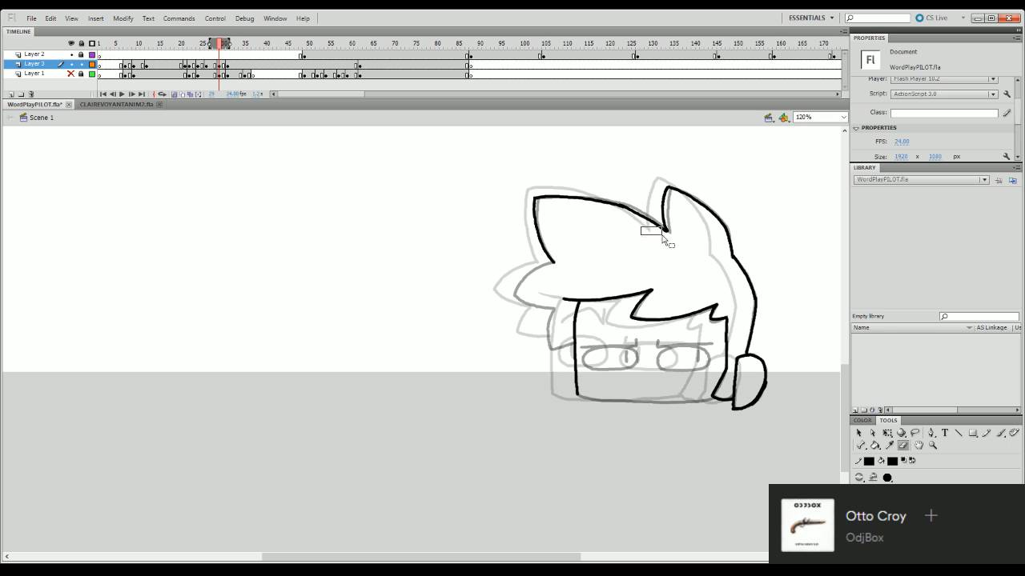
drag(662, 235, 664, 236)
key(Delete)
- Ink the pointed side tuft below the large front tuft and select its stroke to check the placement
key(b)
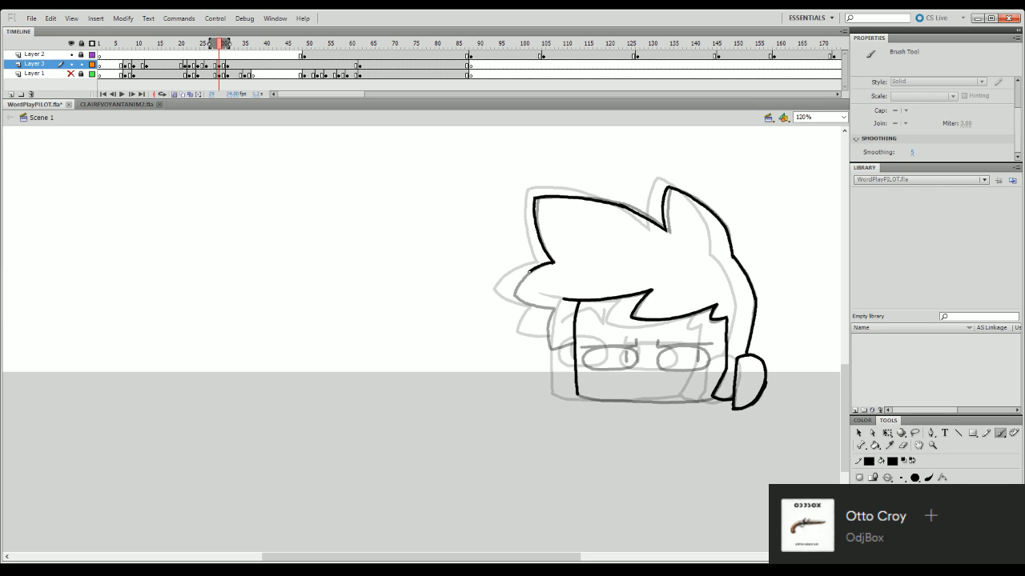
mouse_move(551, 261)
mouse_down()
mouse_move(514, 295)
mouse_move(555, 308)
mouse_move(509, 285)
mouse_up()
key(q)
click(547, 307)
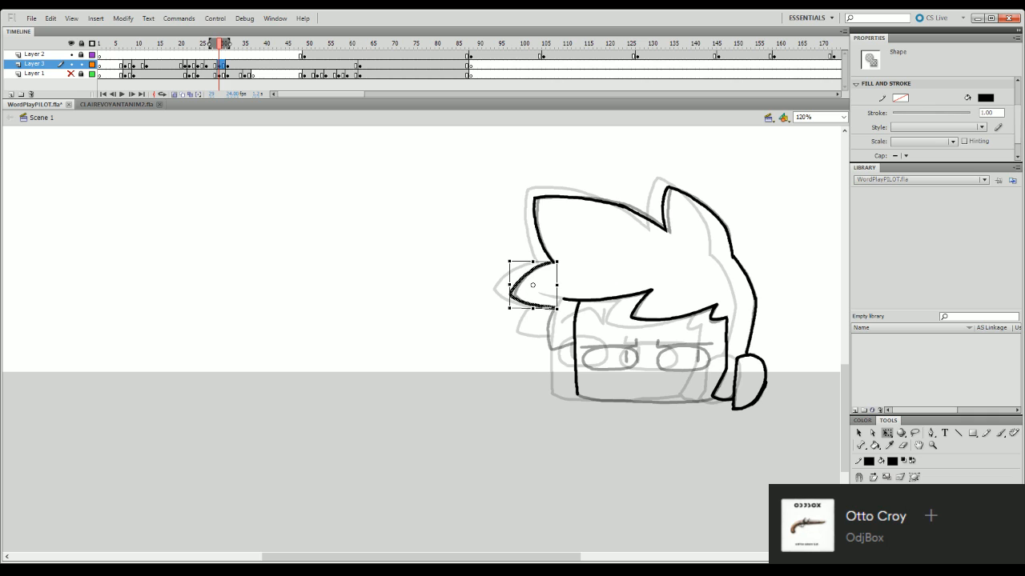
click(582, 294)
- Ink the small lowest hair tuft joining the front edge of the face, redoing strokes until it fits
key(b)
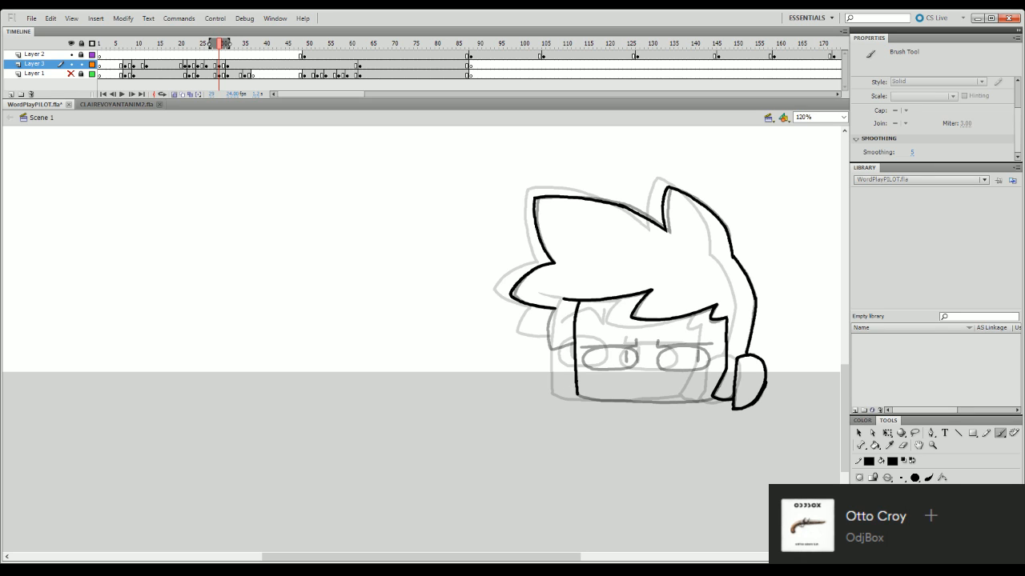
drag(554, 309, 539, 345)
key(ctrl+z)
mouse_move(554, 309)
mouse_down()
mouse_move(544, 349)
mouse_move(575, 341)
mouse_up()
key(ctrl+z)
key(ctrl+z)
key(ctrl+z)
key(ctrl+z)
key(ctrl+z)
key(ctrl+z)
key(ctrl+z)
key(ctrl+z)
key(ctrl+z)
click(903, 445)
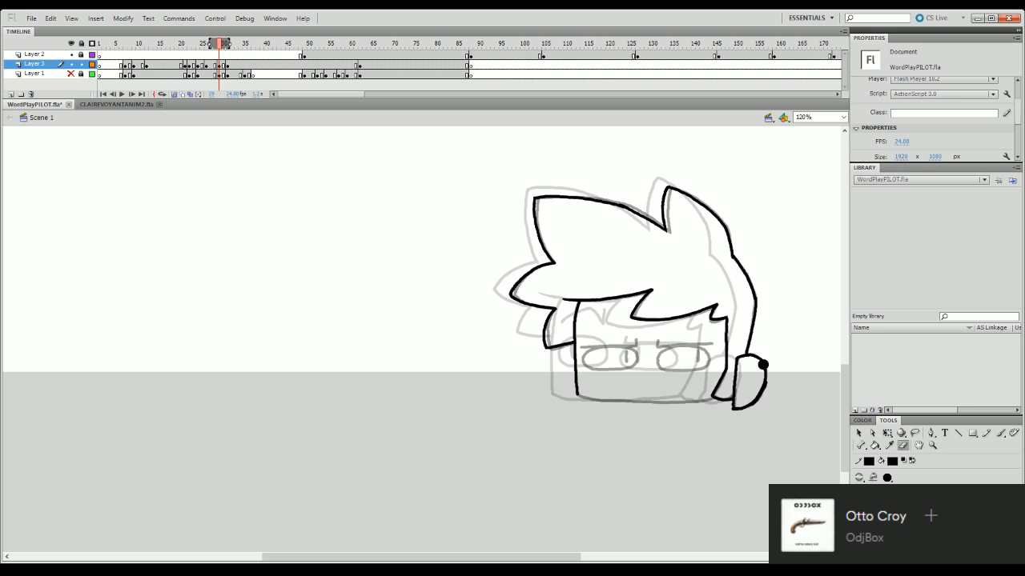
- Ink the right eye with its outline, angled lid line and vertical pupil
key(b)
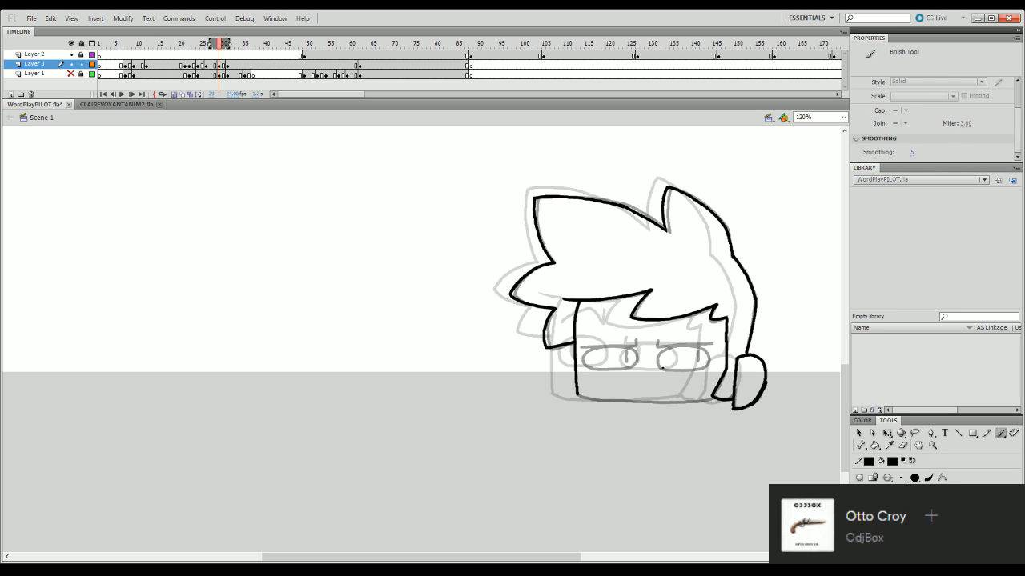
mouse_move(662, 370)
mouse_down()
mouse_move(666, 347)
mouse_move(701, 345)
mouse_move(711, 356)
mouse_move(657, 366)
mouse_move(669, 347)
mouse_move(709, 357)
mouse_move(665, 370)
mouse_move(658, 359)
mouse_move(700, 348)
mouse_move(709, 362)
mouse_move(695, 370)
mouse_move(657, 363)
mouse_move(674, 346)
mouse_move(702, 346)
mouse_move(703, 370)
mouse_move(658, 364)
mouse_move(695, 364)
mouse_move(695, 349)
mouse_move(666, 347)
mouse_move(709, 344)
mouse_up()
key(ctrl+z)
key(ctrl+z)
key(ctrl+z)
- Nudge the right eye's outline and lid slightly with Free Transform to align them with the onion-skinned pose
key(q)
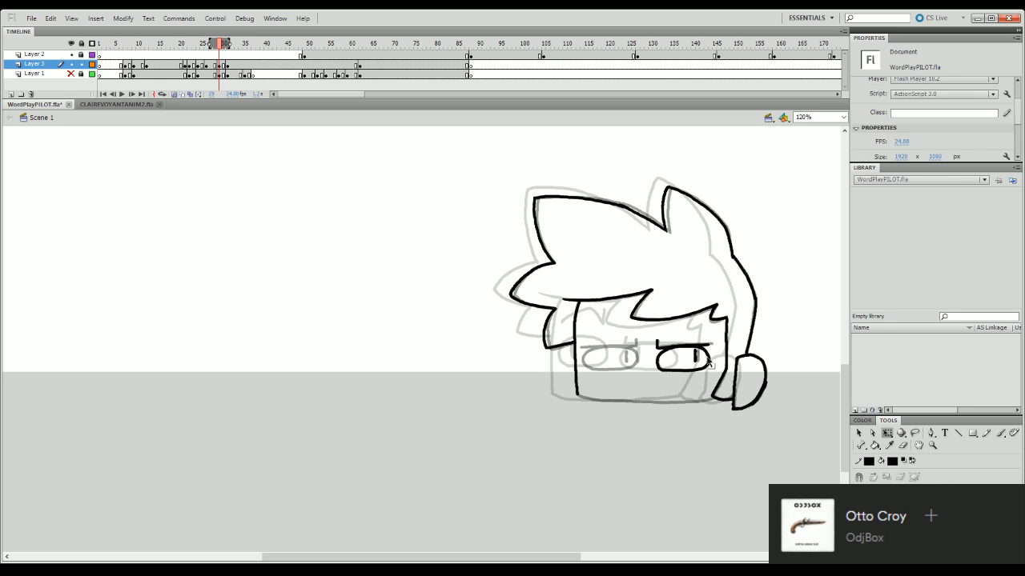
click(703, 368)
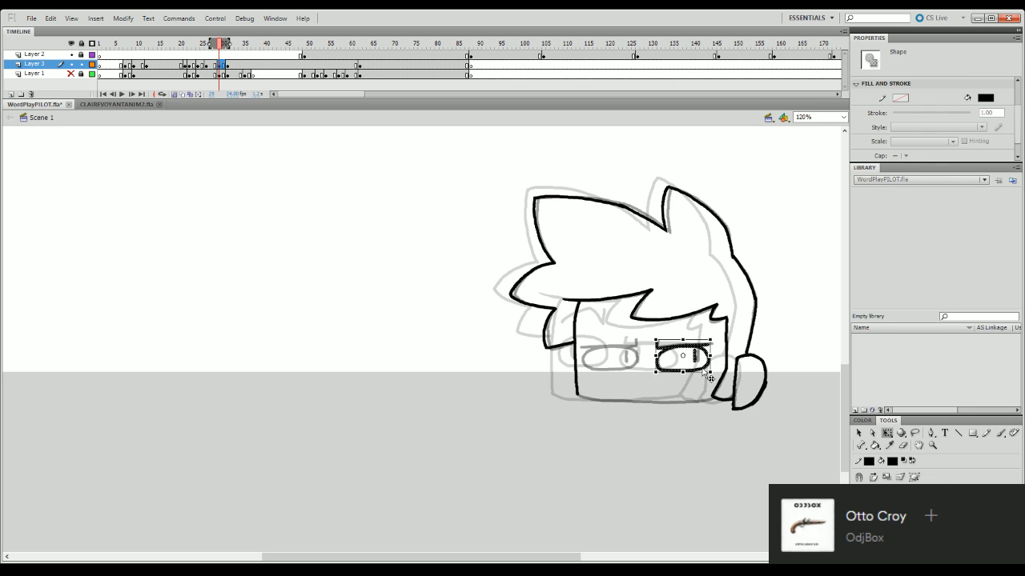
drag(703, 369, 702, 369)
click(729, 363)
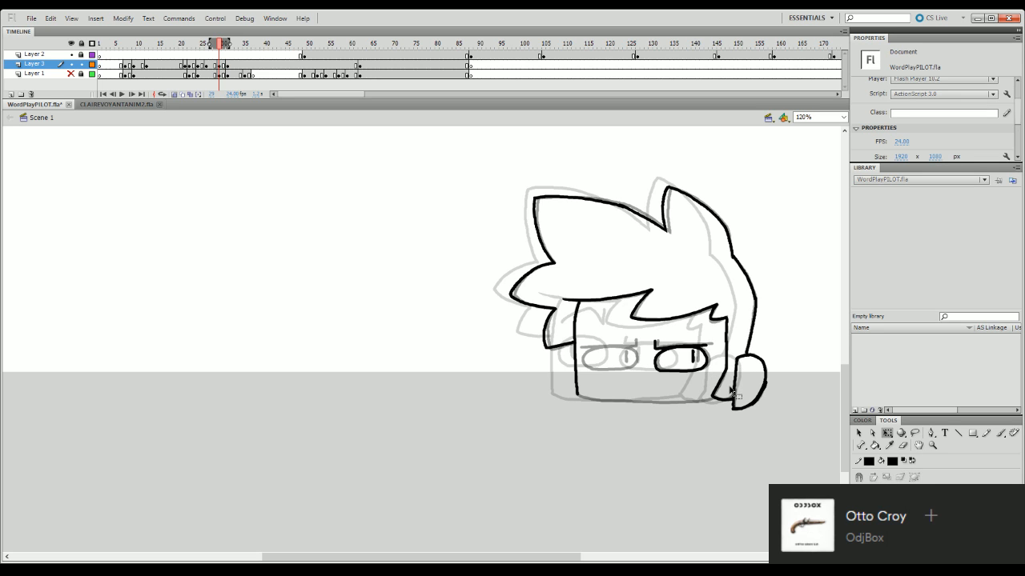
click(705, 370)
drag(708, 372, 706, 368)
click(697, 355)
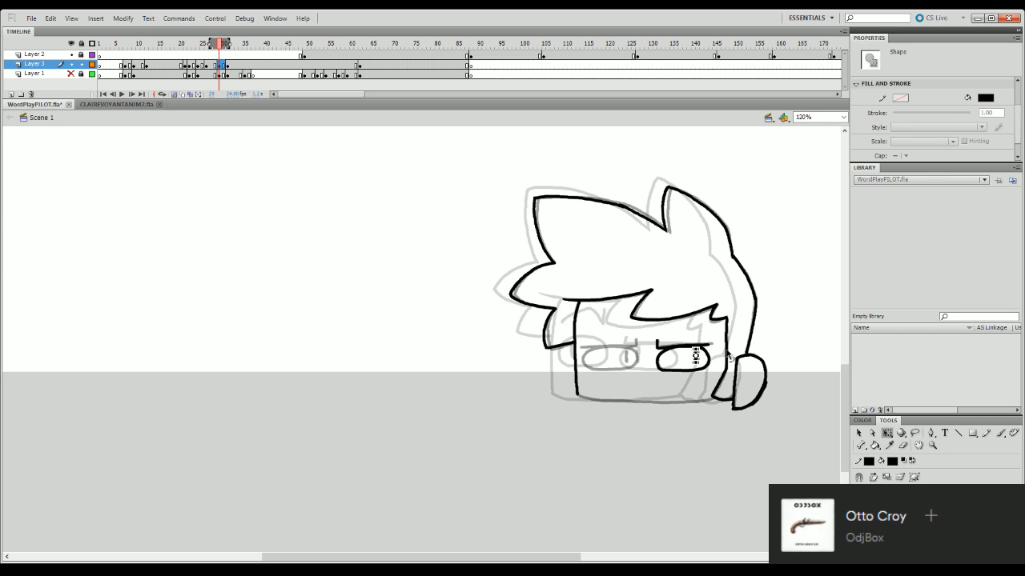
click(692, 396)
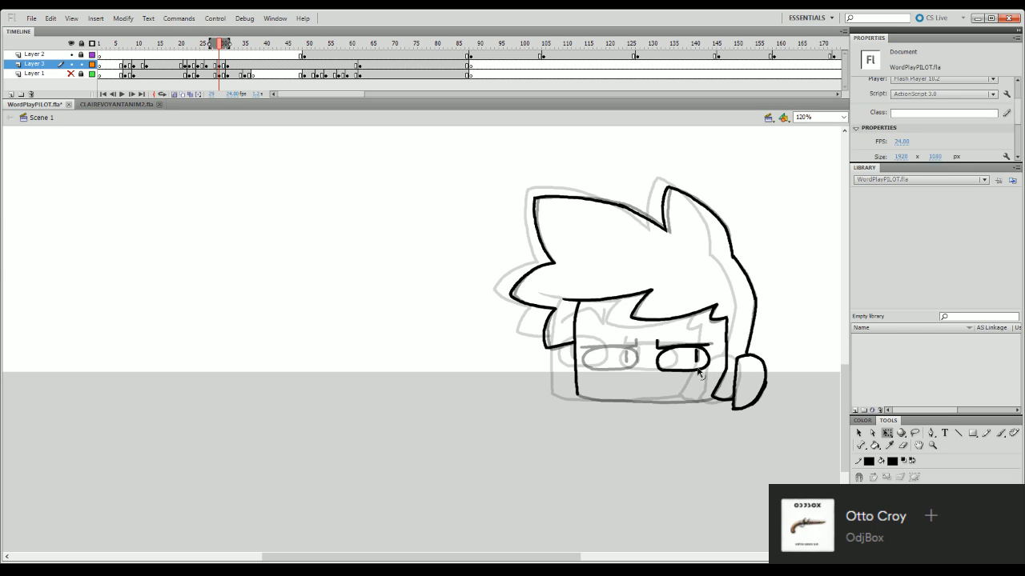
click(704, 370)
drag(711, 378, 710, 377)
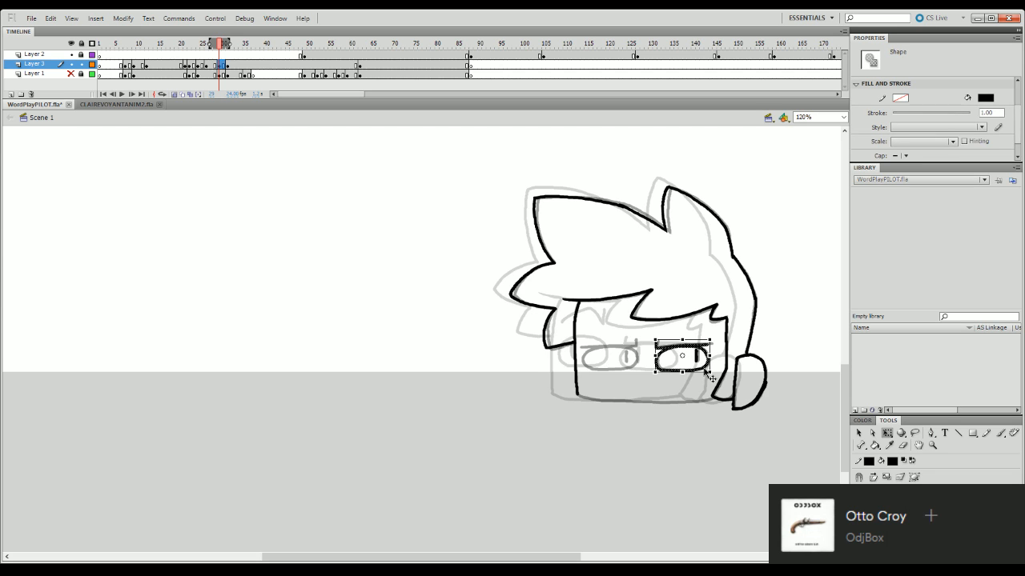
click(690, 408)
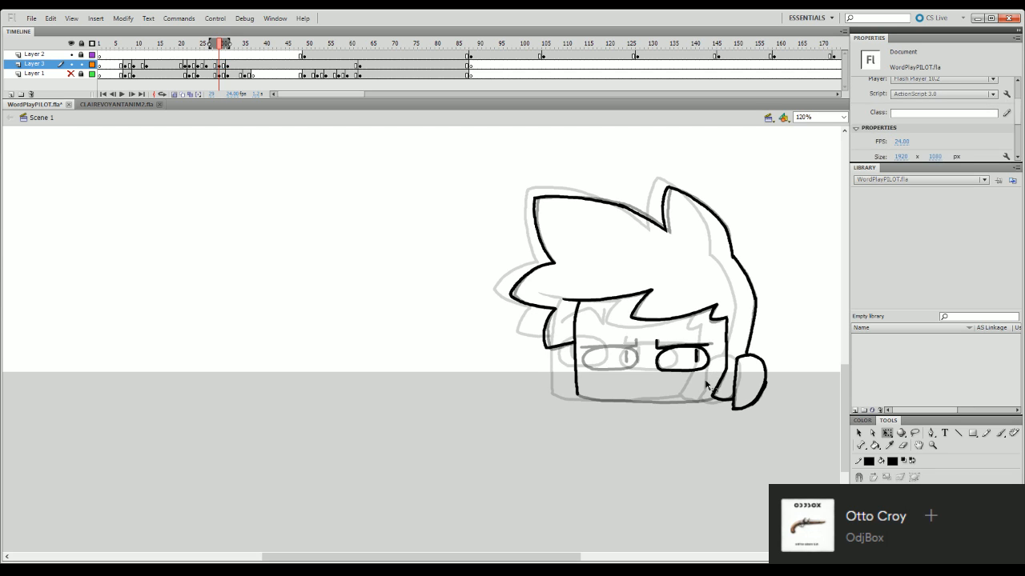
- Ink the oval outline of the left eye and erase the stray stroke end beneath it
key(b)
mouse_move(584, 353)
mouse_down()
mouse_move(637, 354)
mouse_move(602, 349)
mouse_move(633, 352)
mouse_move(638, 364)
mouse_move(589, 367)
mouse_up()
key(ctrl+z)
key(ctrl+z)
key(ctrl+z)
key(ctrl+z)
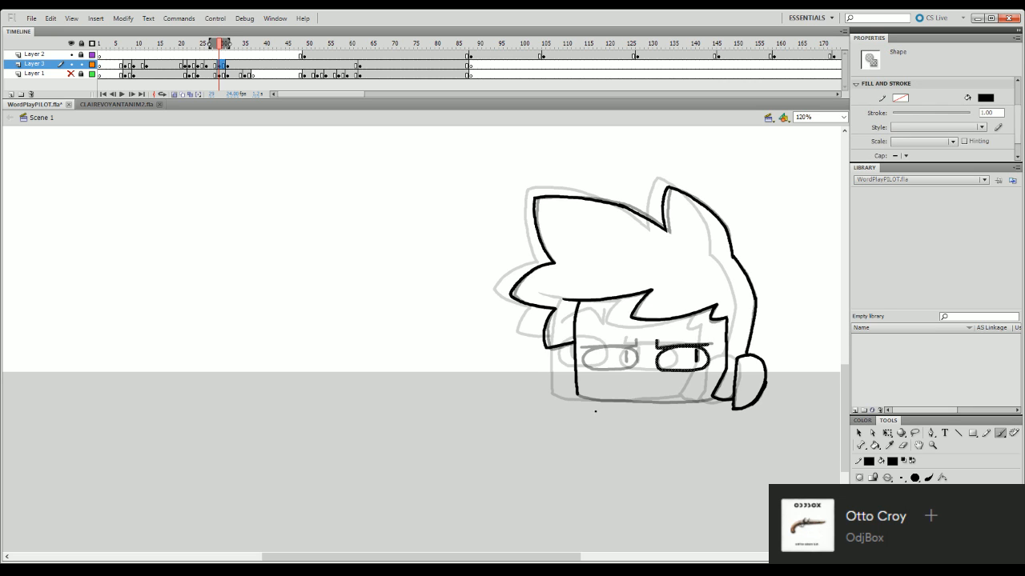
click(630, 378)
key(ctrl+z)
mouse_move(584, 354)
mouse_down()
mouse_move(637, 353)
mouse_move(636, 366)
mouse_move(600, 369)
mouse_move(618, 370)
mouse_up()
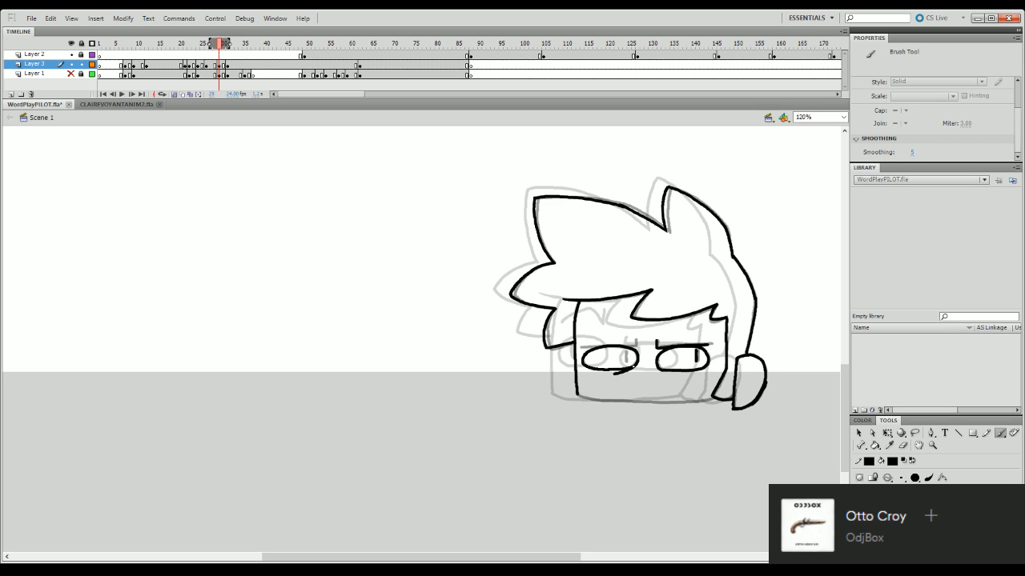
key(e)
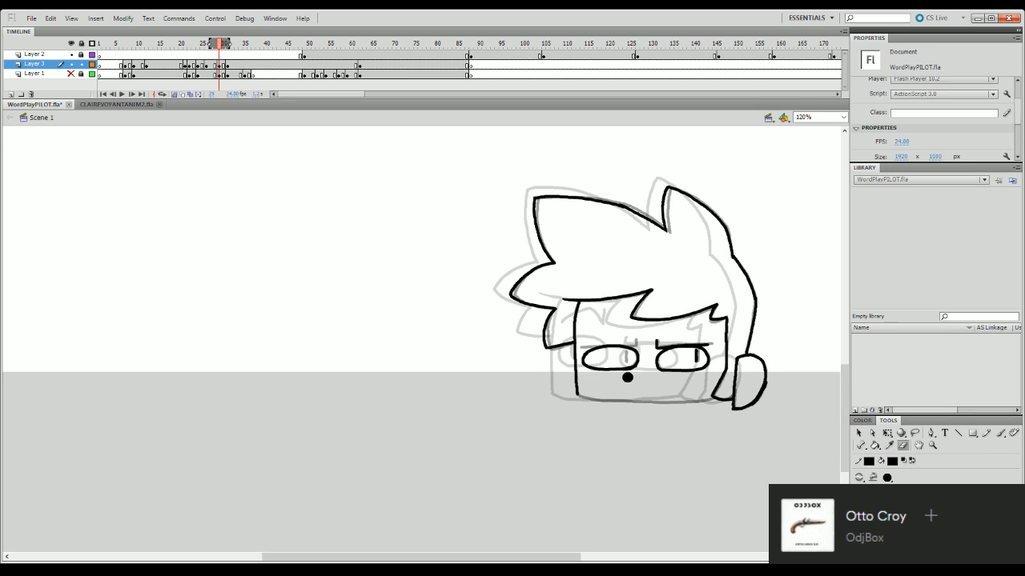
drag(622, 378, 639, 373)
- Stretch the left eye's outline slightly upward with Free Transform
key(q)
click(610, 342)
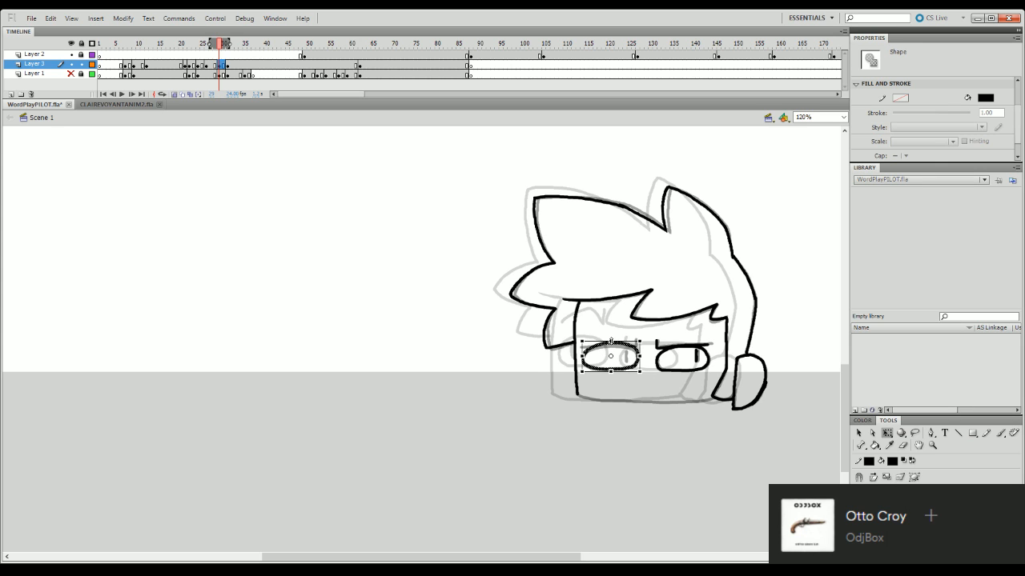
mouse_move(611, 341)
mouse_down()
mouse_move(623, 363)
mouse_move(623, 343)
mouse_move(637, 334)
mouse_move(610, 334)
mouse_up()
click(628, 384)
- Ink the left eye's lid line and vertical pupil, and the bottom edge of the face
key(b)
key(ctrl+z)
key(q)
click(637, 358)
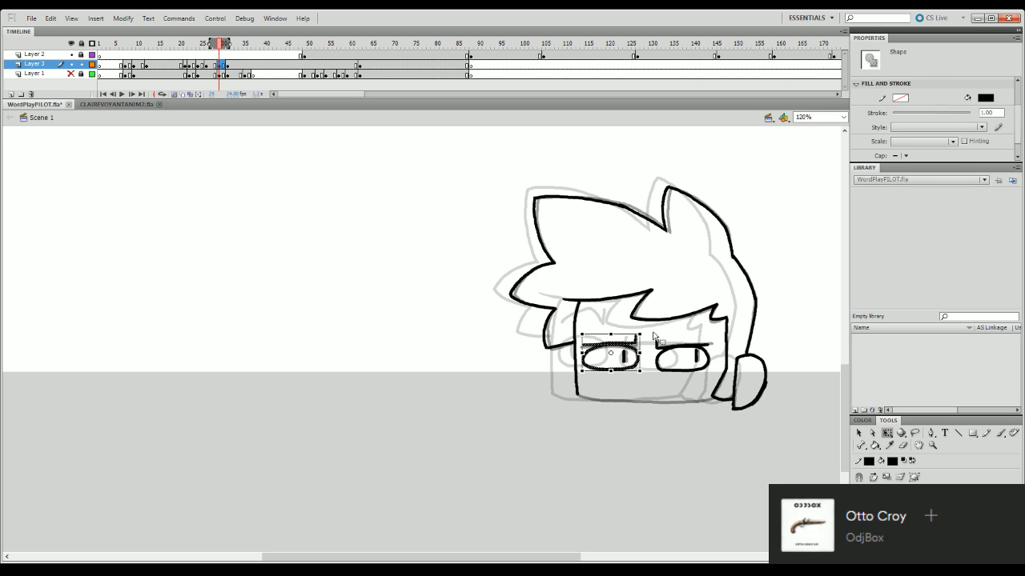
key(b)
drag(576, 395, 711, 398)
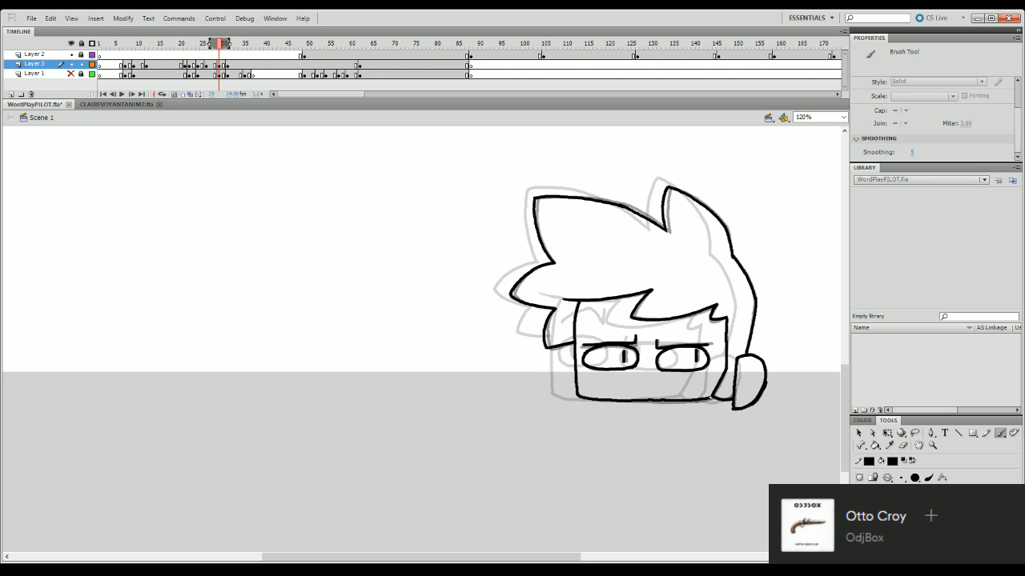
- Select the whole inked head on this frame and nudge it slightly to the left
key(q)
key(ctrl+a)
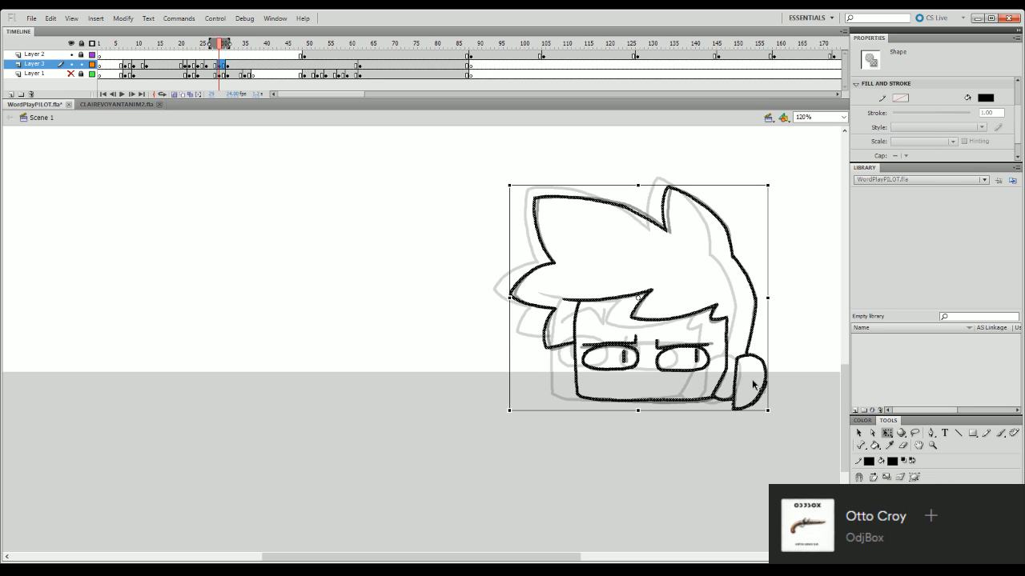
key(Left)
key(Left)
key(Left)
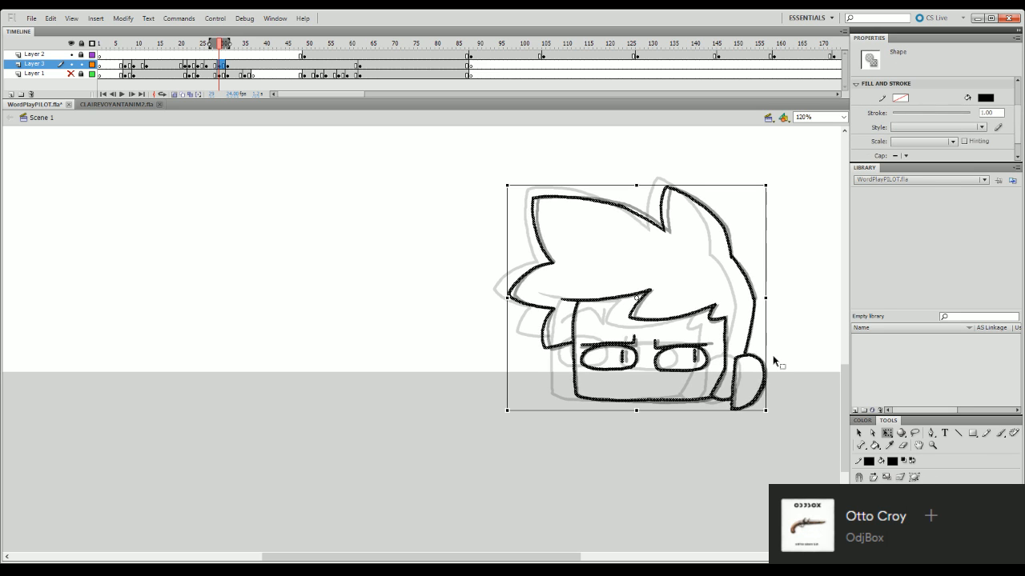
click(656, 448)
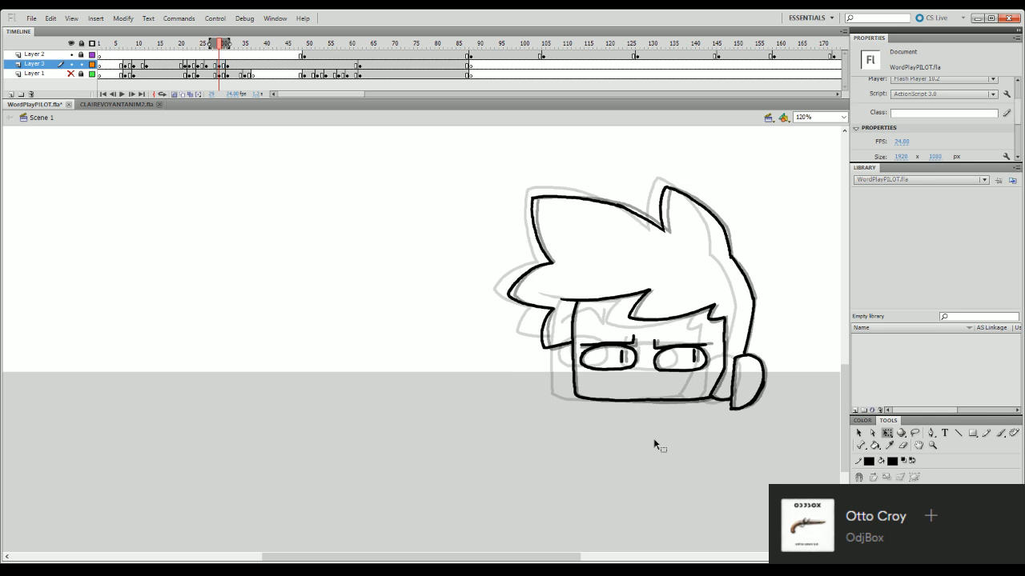
- Play back the head turn and move Layer 3's in-between pose to frame 31 and its final pose to frame 33
drag(219, 47, 138, 105)
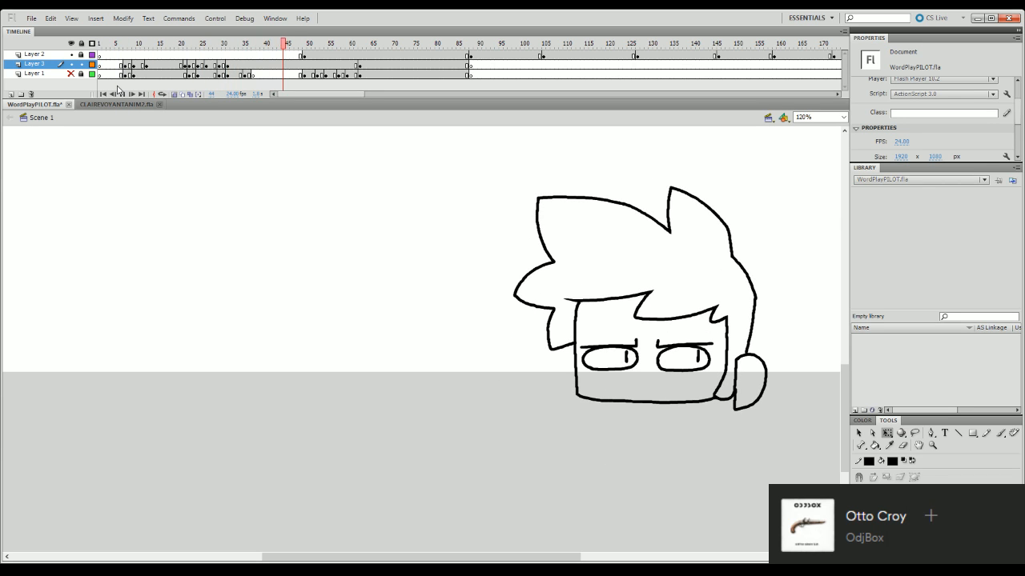
click(228, 49)
mouse_move(229, 53)
mouse_down()
mouse_move(195, 56)
mouse_move(224, 50)
mouse_move(235, 66)
mouse_up()
key(Return)
key(Return)
click(219, 65)
click(227, 65)
- Insert a blank keyframe at frame 29 of Layer 3 and play back the head turn to check the timing
click(219, 65)
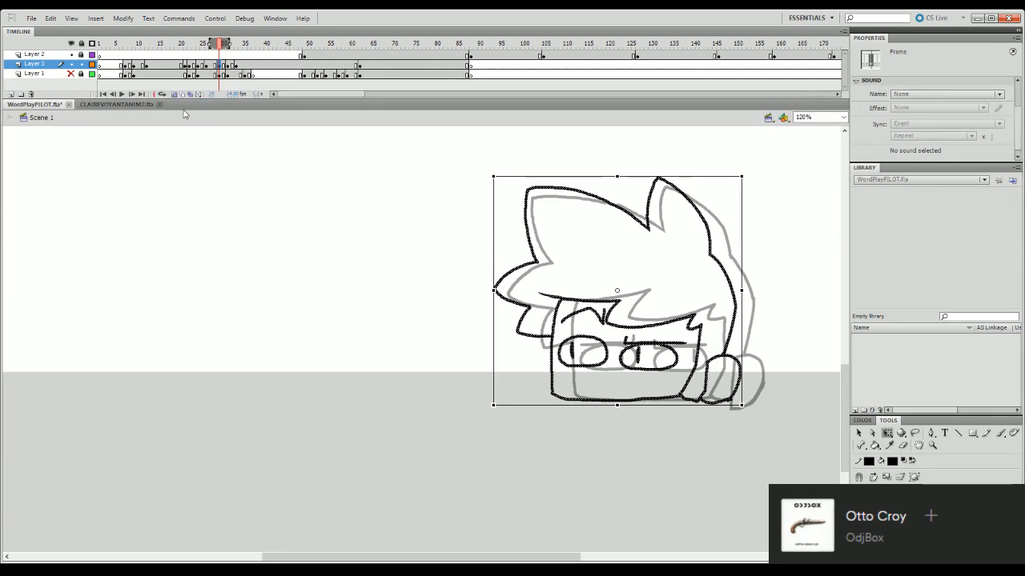
key(F7)
drag(228, 43, 224, 44)
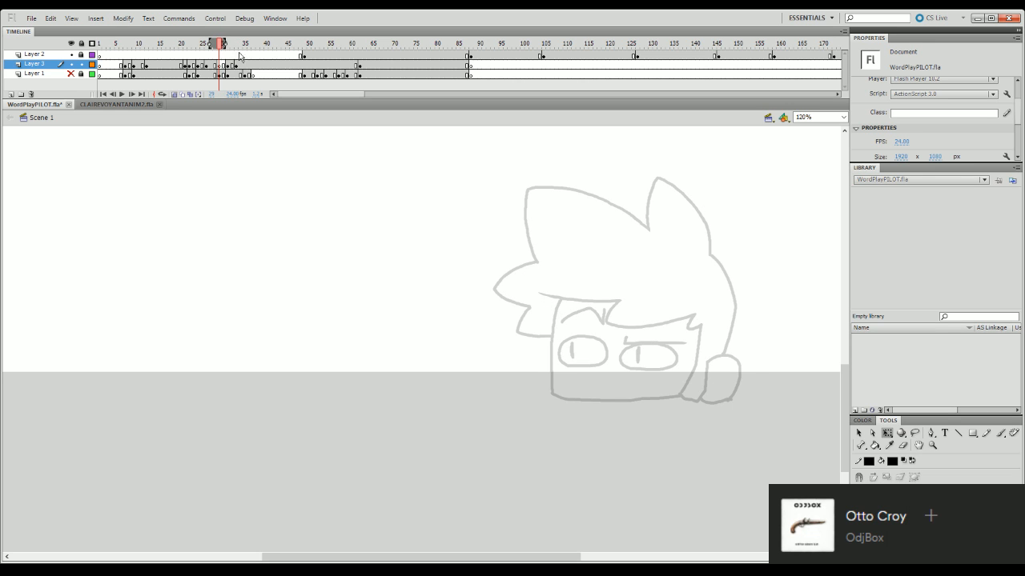
click(122, 93)
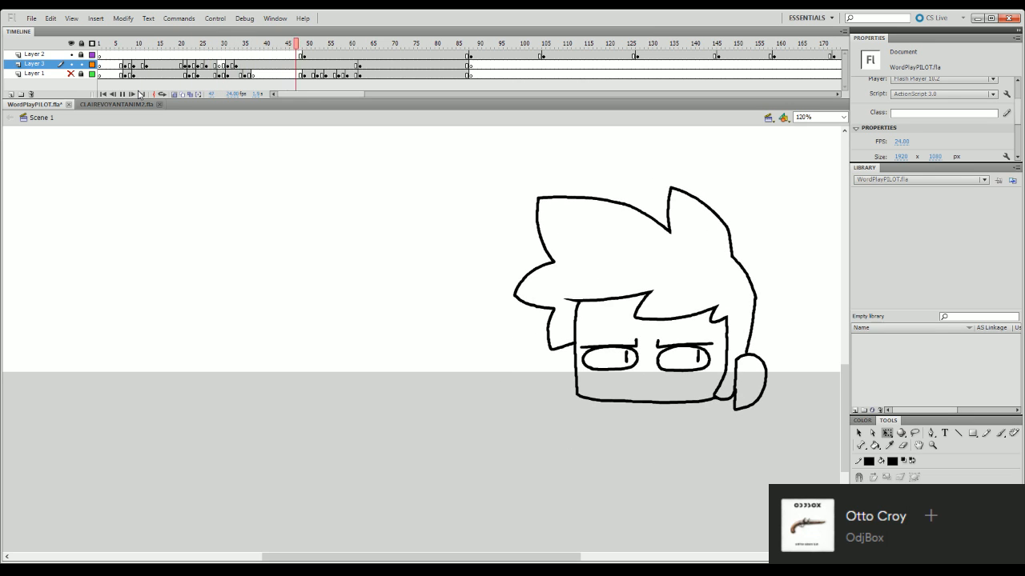
key(Return)
key(Return)
click(231, 53)
key(Return)
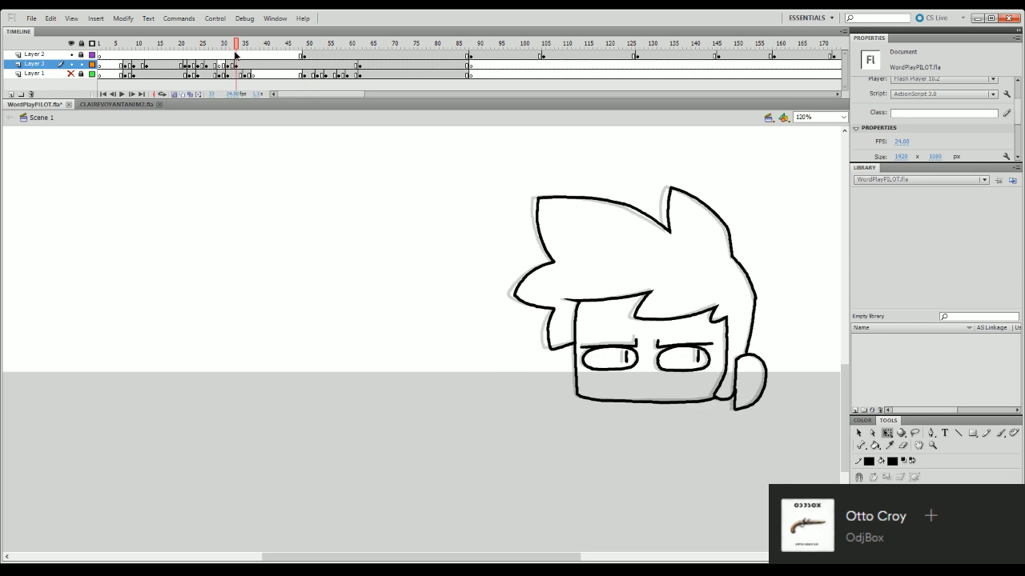
key(Return)
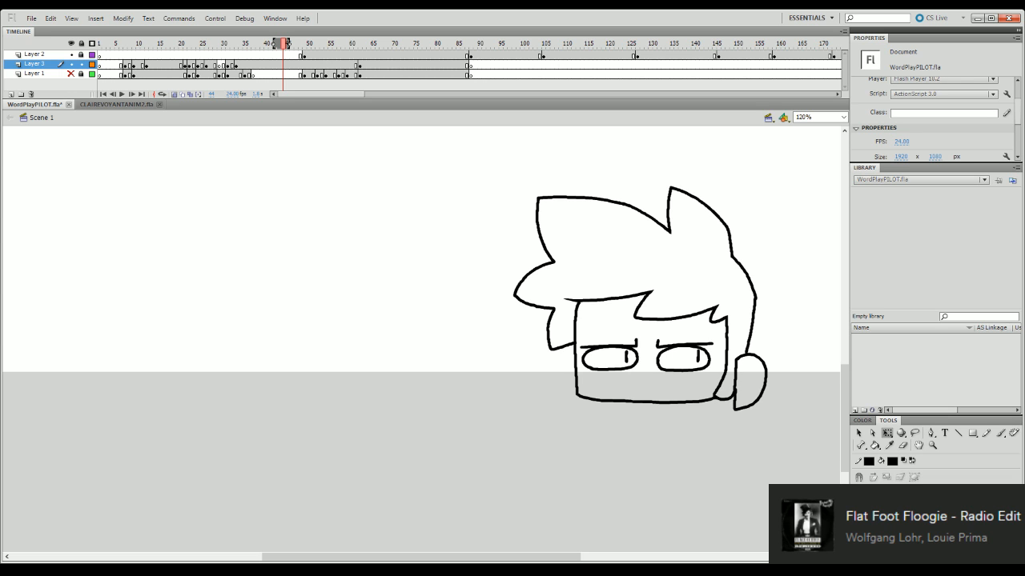
- Copy Layer 3's head drawing at frame 25 onto the blank keyframe at frame 29 and play back the result
key(Return)
key(Return)
mouse_move(201, 265)
mouse_down()
mouse_move(218, 260)
mouse_move(202, 266)
mouse_up()
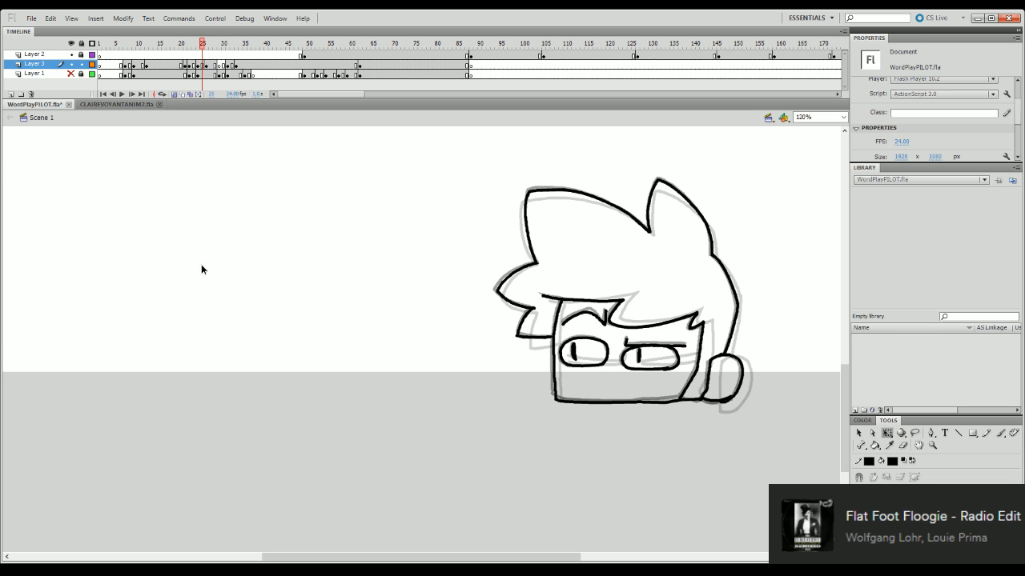
click(201, 67)
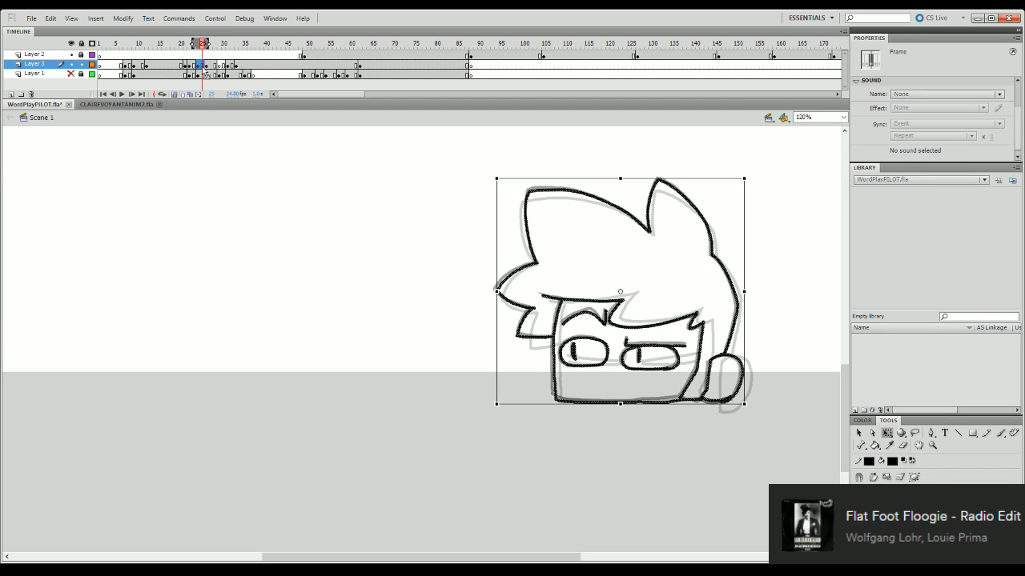
drag(204, 67, 221, 67)
key(Return)
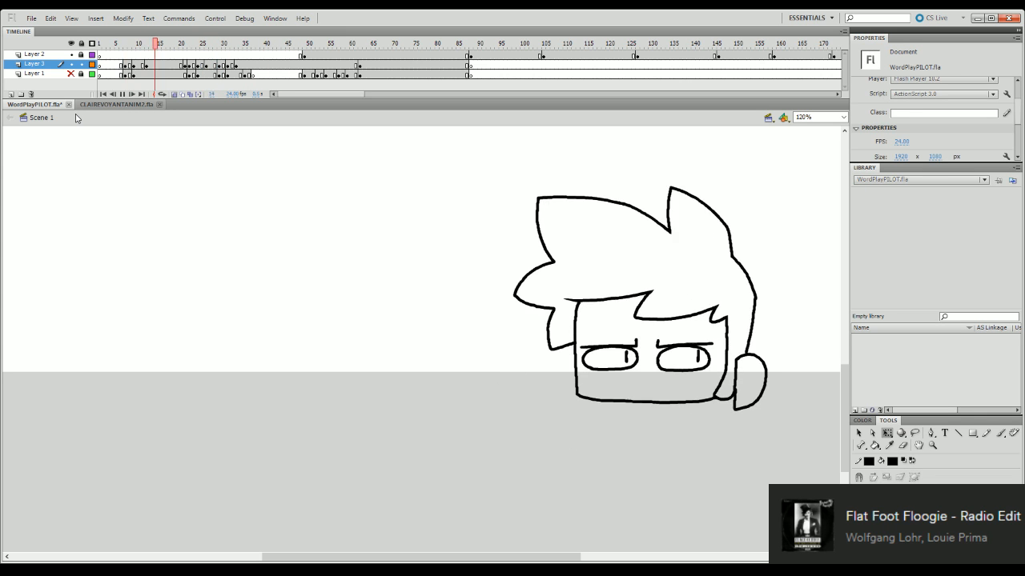
- Insert three frames at frame 28 across all layers to lengthen the hold before the head turn, and preview it
click(215, 45)
key(F5)
key(F5)
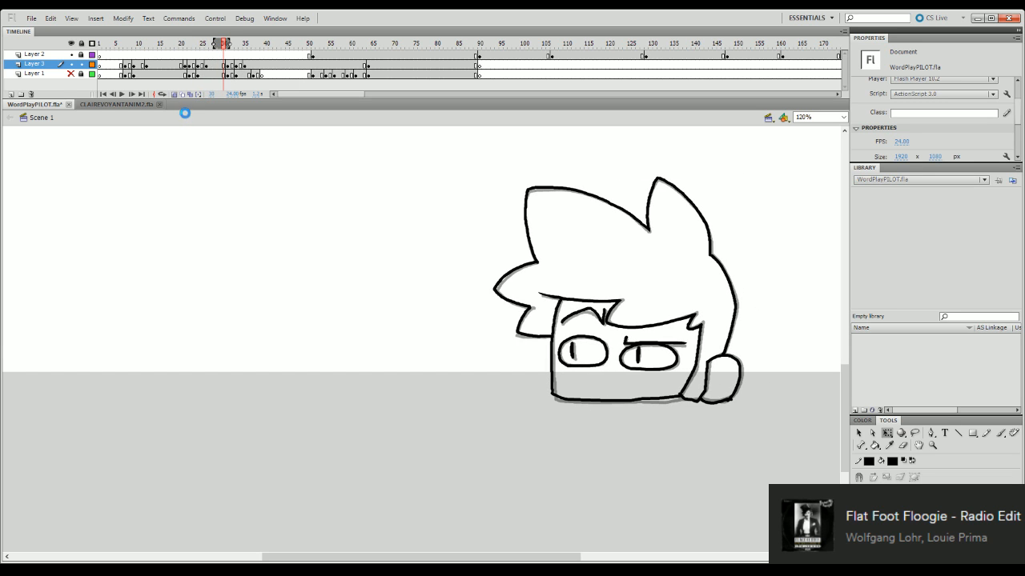
key(F5)
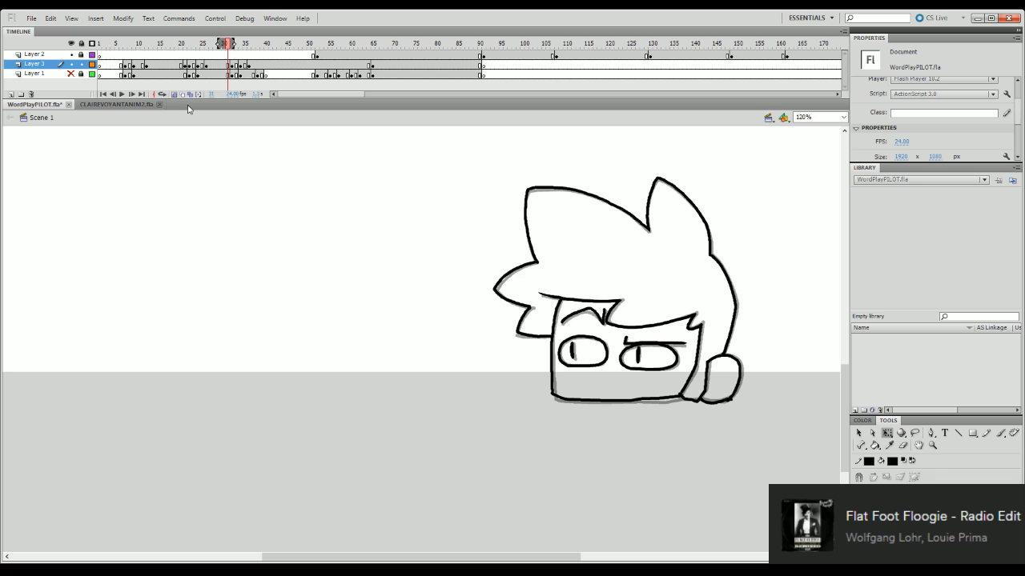
drag(212, 44, 100, 46)
key(Return)
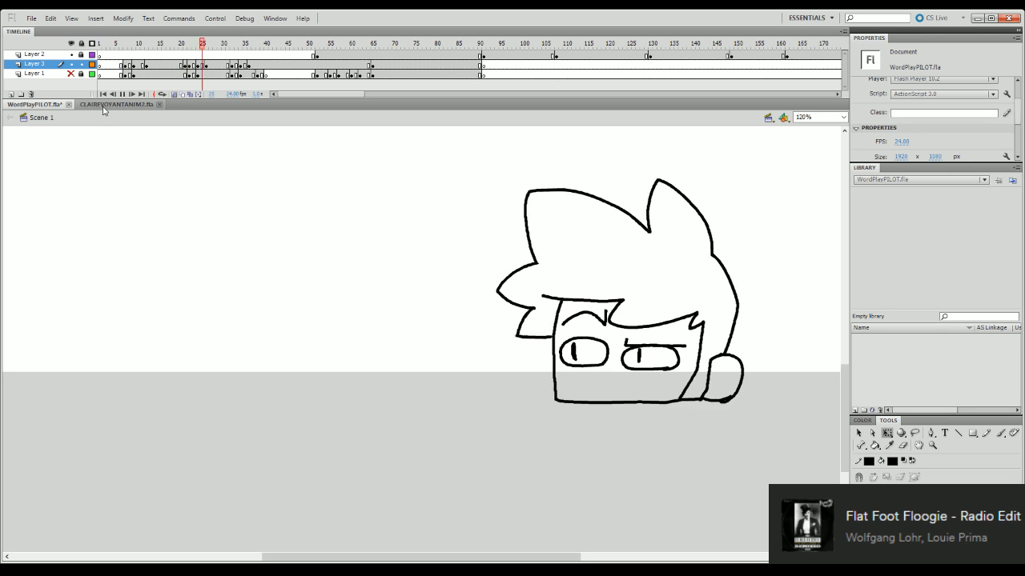
- Set the stage view to Show Frame and play back the peeking head animation repeatedly to check its timing
click(844, 118)
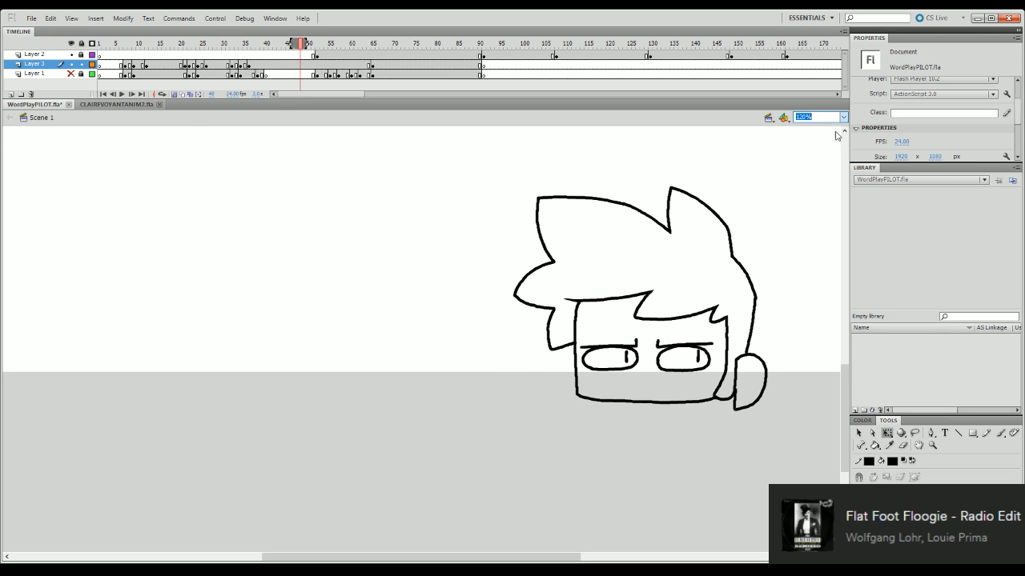
click(835, 137)
click(101, 45)
key(Return)
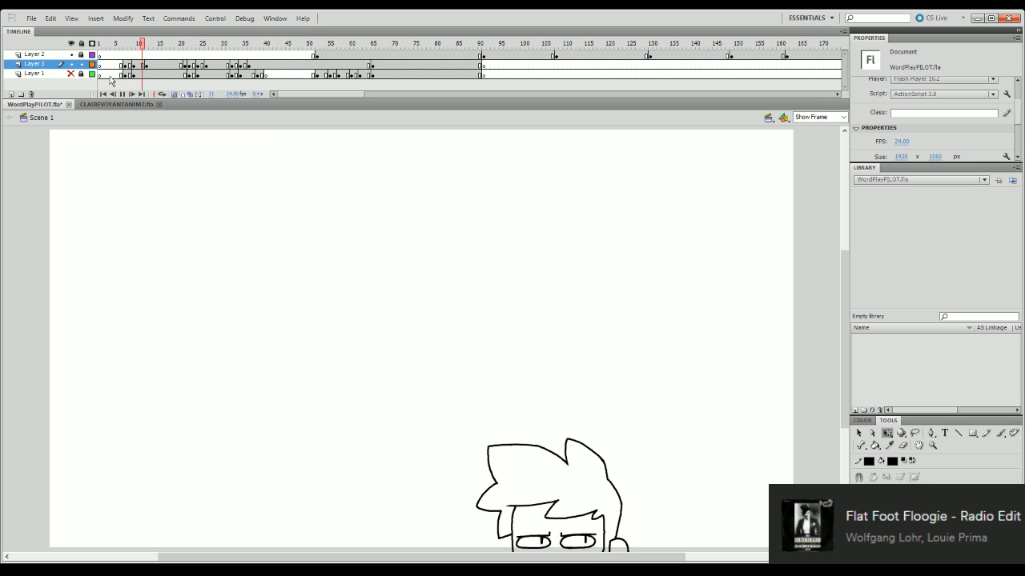
key(Return)
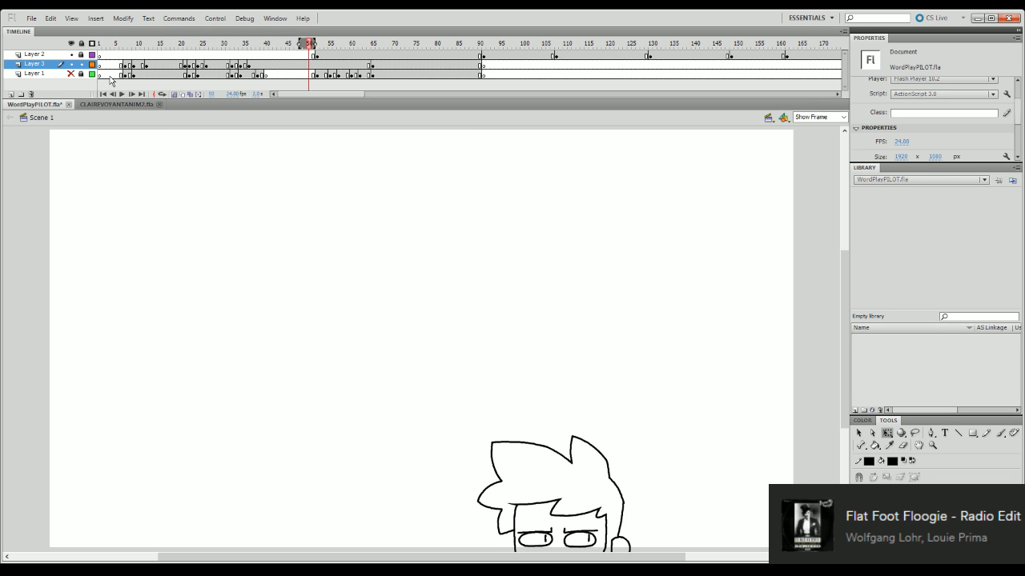
drag(256, 47, 100, 126)
key(Return)
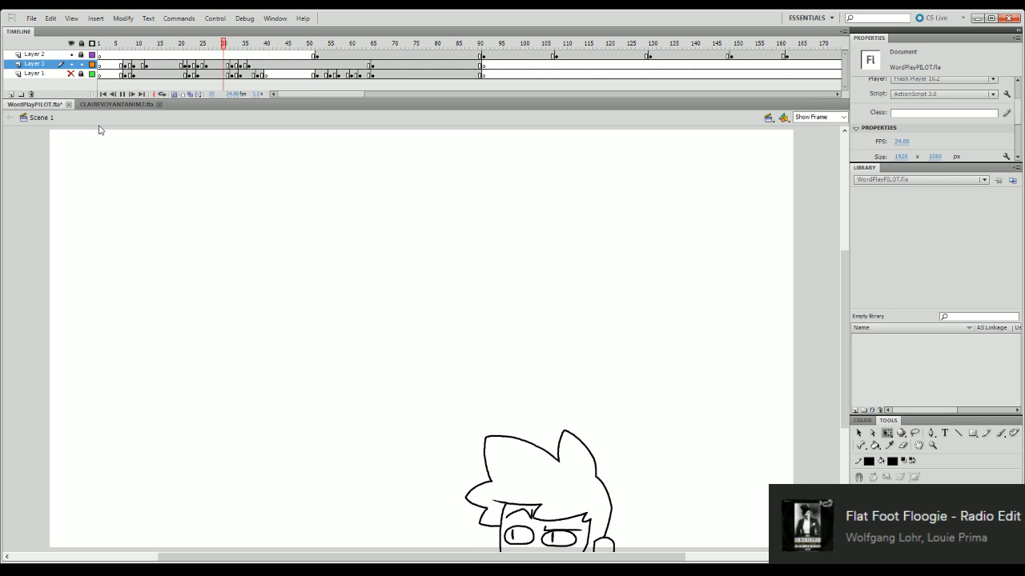
key(Return)
drag(250, 46, 193, 73)
key(Return)
key(Return)
drag(244, 51, 99, 128)
key(Return)
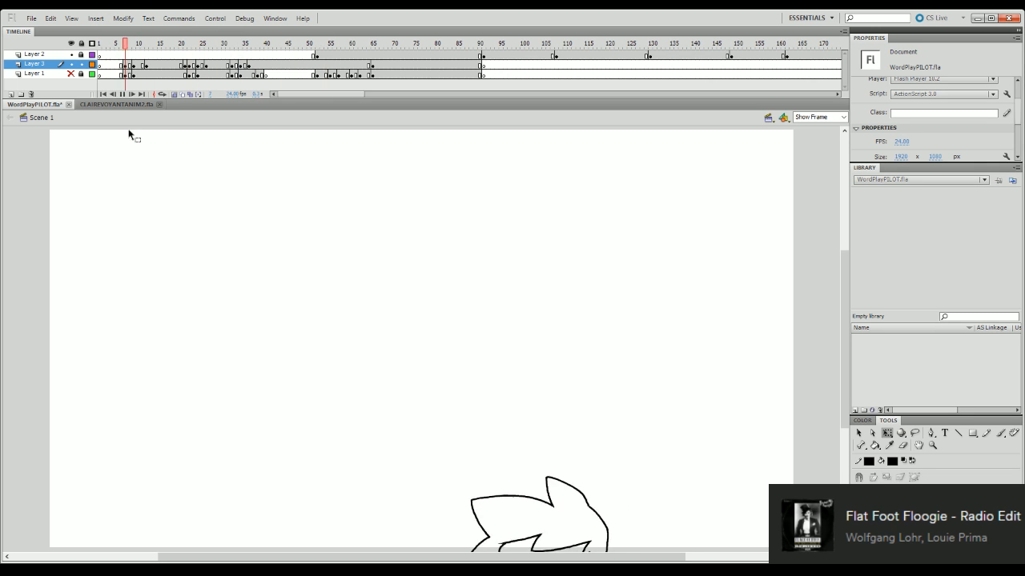
key(Return)
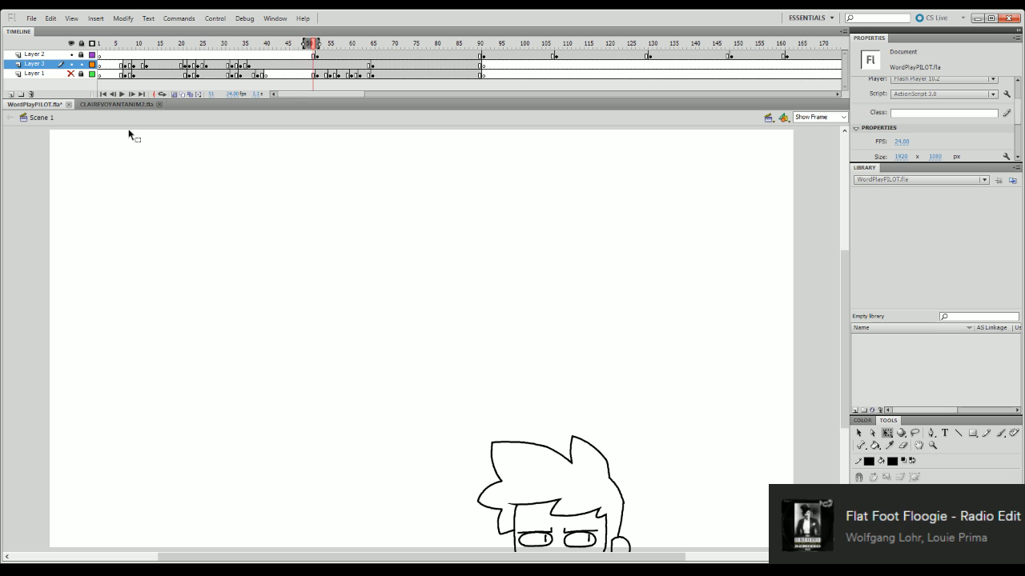
mouse_move(254, 46)
mouse_down()
mouse_move(170, 379)
mouse_move(98, 495)
mouse_up()
key(Return)
- Insert a blank keyframe at frame 38 of Layer 3 and briefly show Layer 1's rough sketch for reference
click(253, 46)
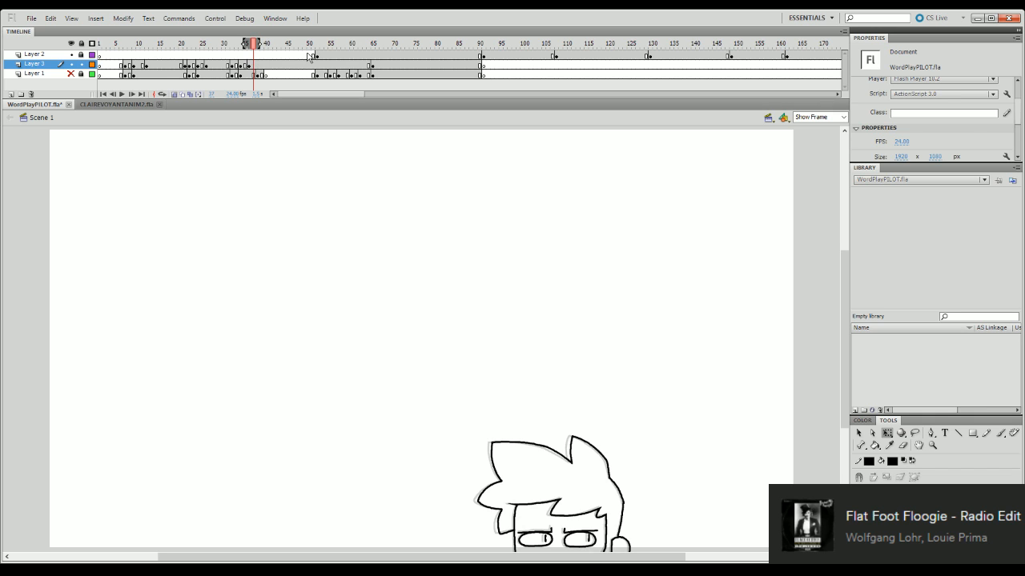
click(258, 65)
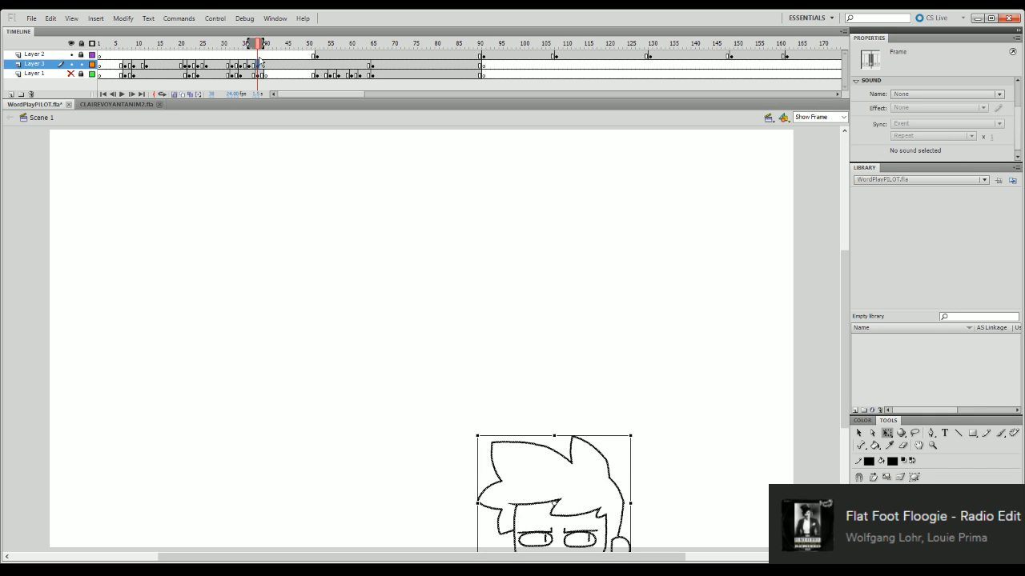
click(581, 289)
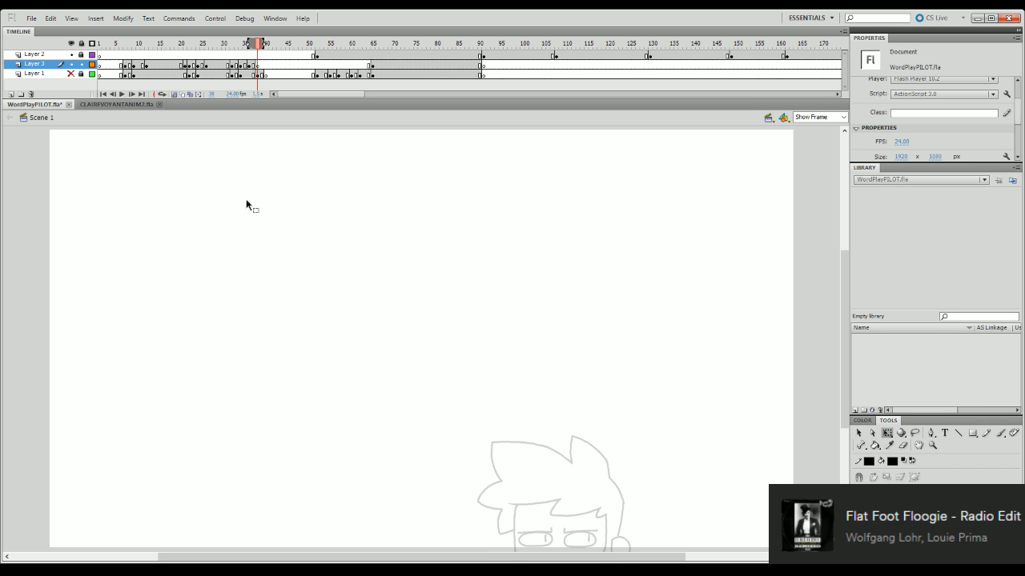
click(71, 73)
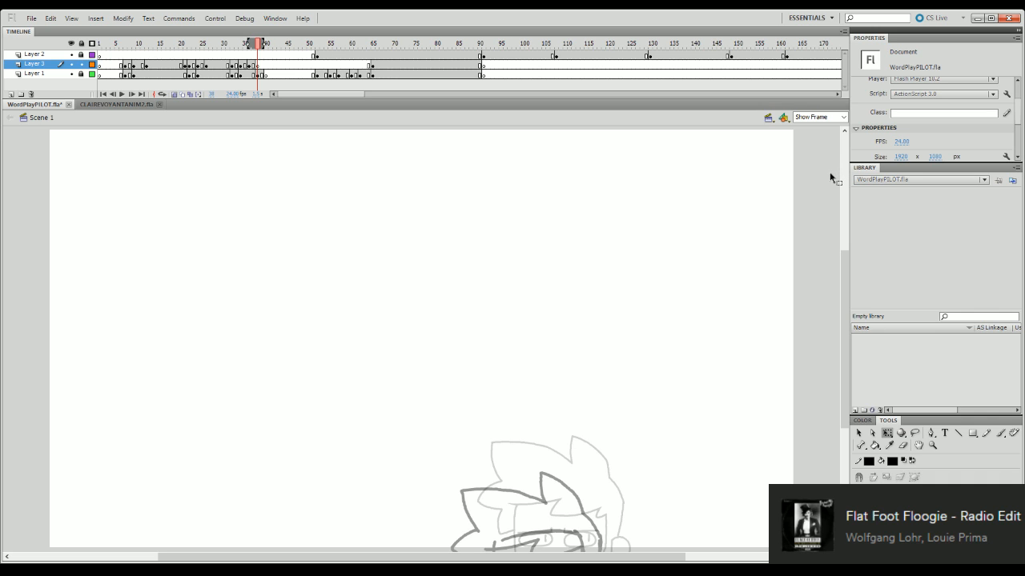
click(259, 64)
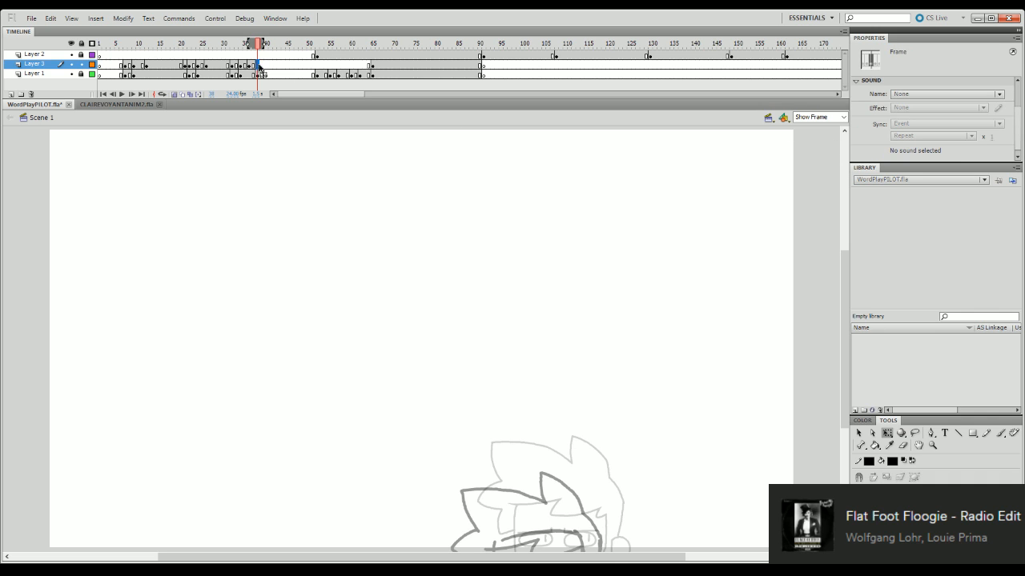
click(72, 73)
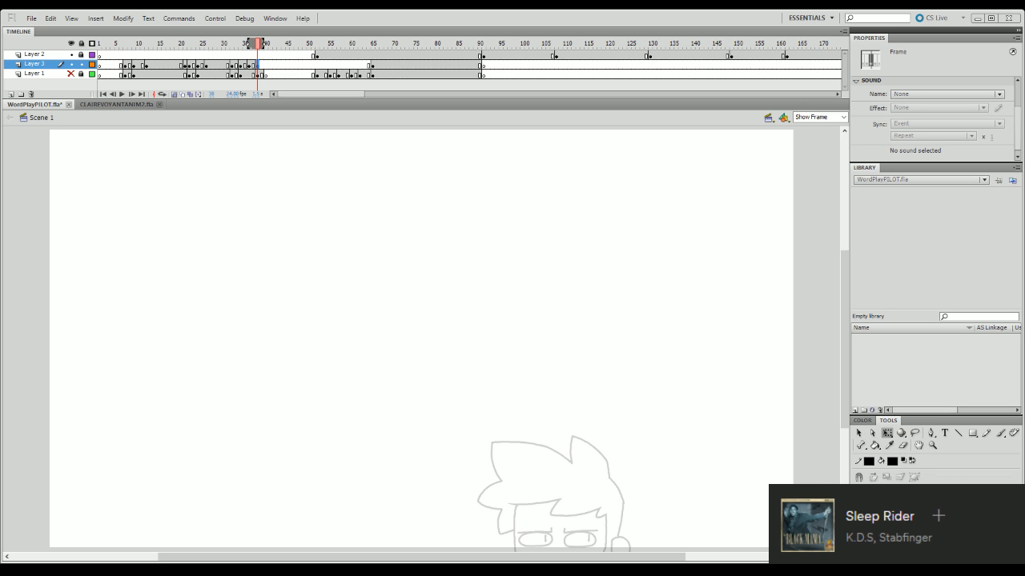
- Play back the inked head animation from several points and examine the frames around the WORD PLAY title
click(210, 46)
key(Return)
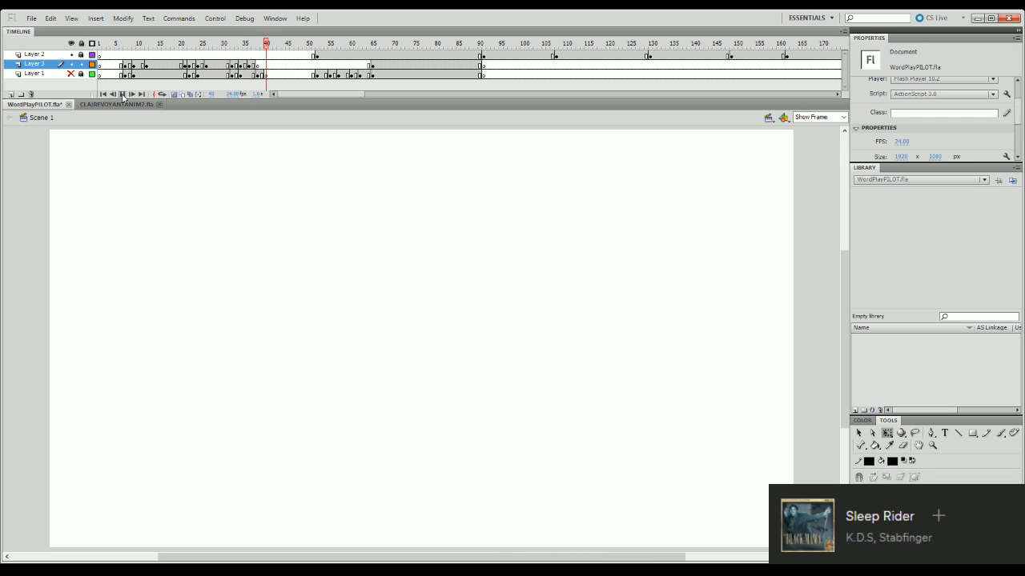
click(118, 45)
key(Return)
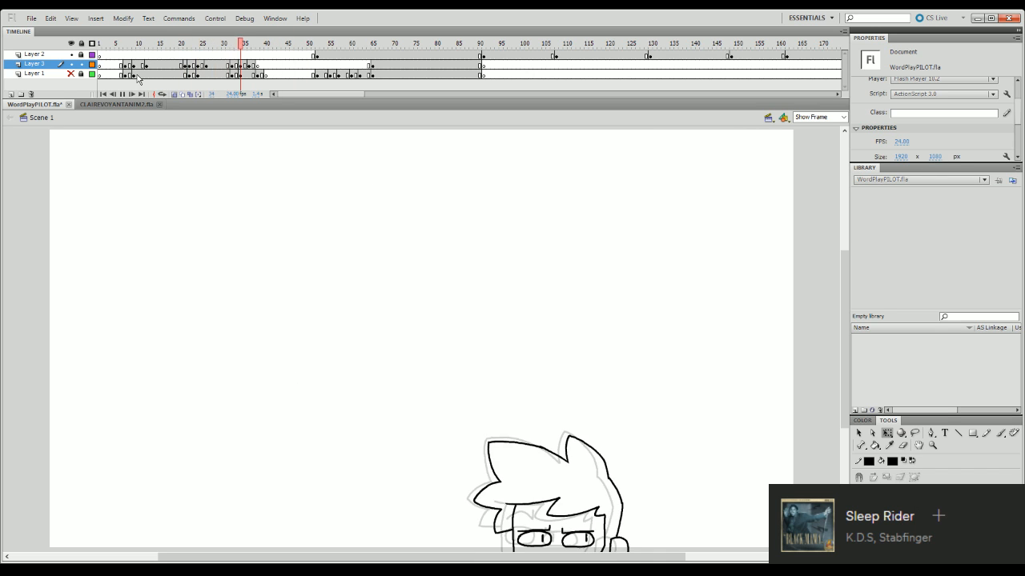
click(257, 64)
click(322, 64)
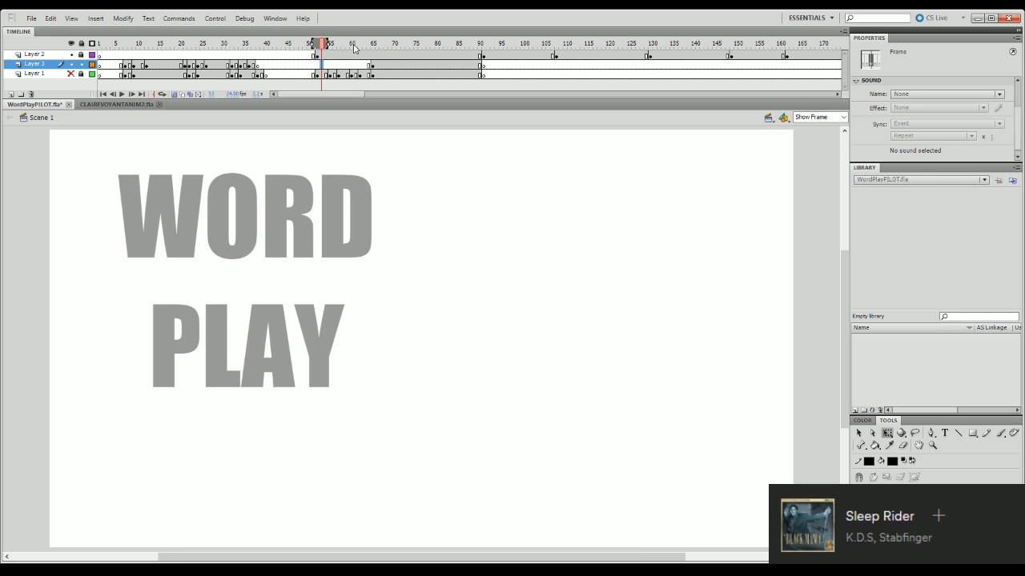
click(309, 43)
mouse_move(306, 254)
mouse_down()
mouse_move(300, 349)
mouse_move(233, 360)
mouse_move(110, 435)
mouse_up()
key(Return)
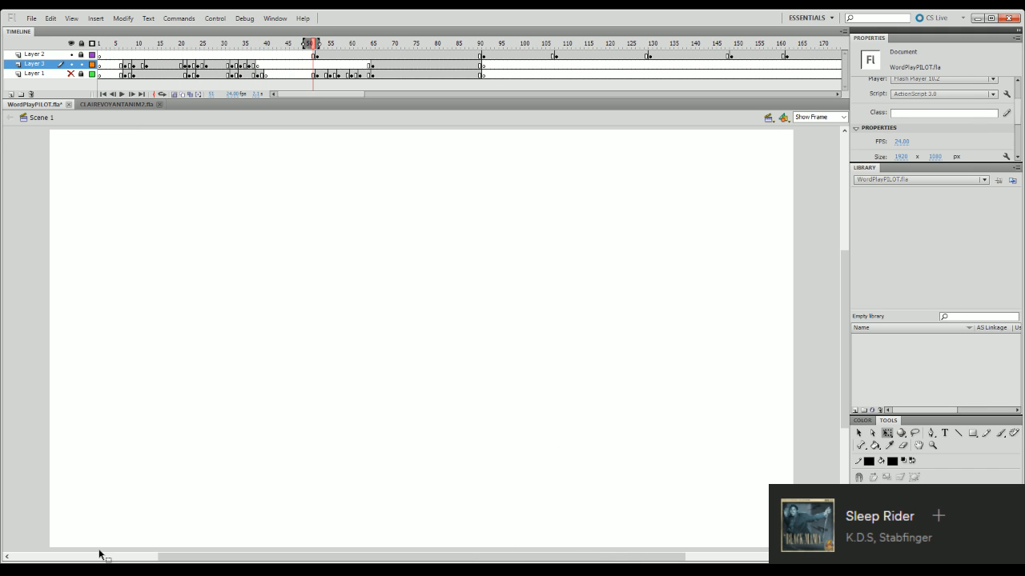
- At frame 38, zoom the stage to 120% on the head and briefly show Layer 1's rough sketch for reference
click(263, 43)
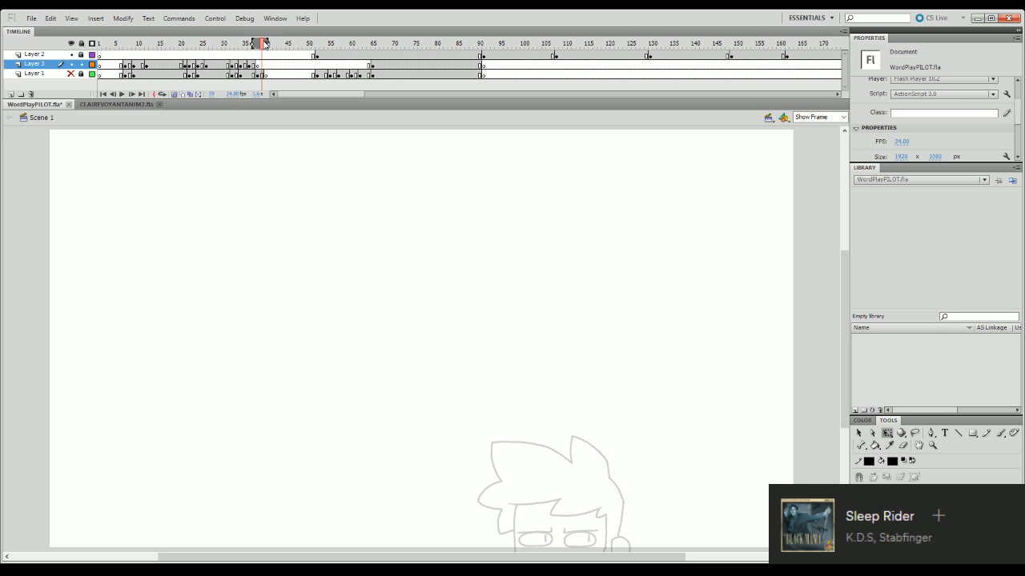
drag(264, 44, 257, 45)
click(841, 118)
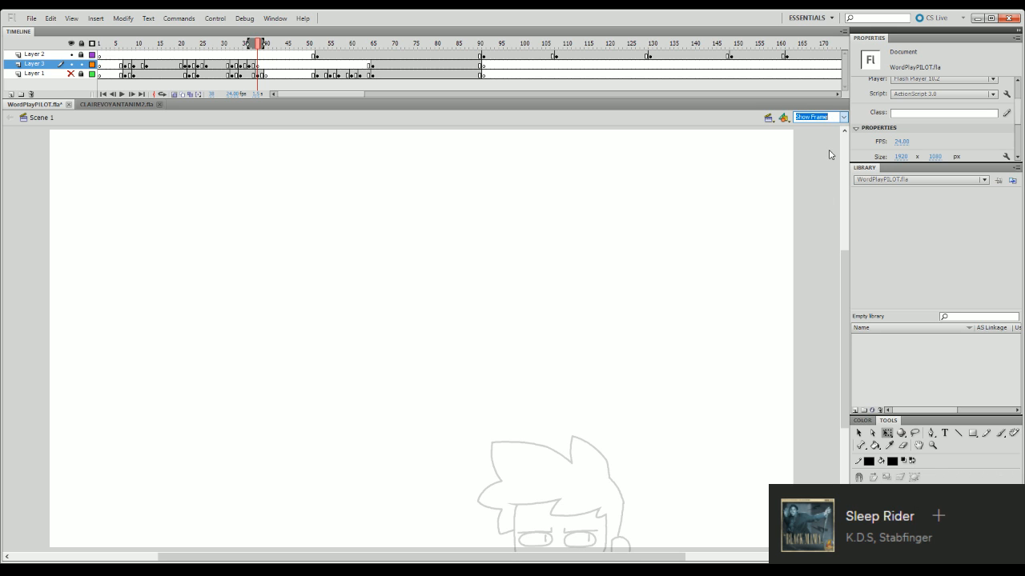
click(842, 117)
click(843, 118)
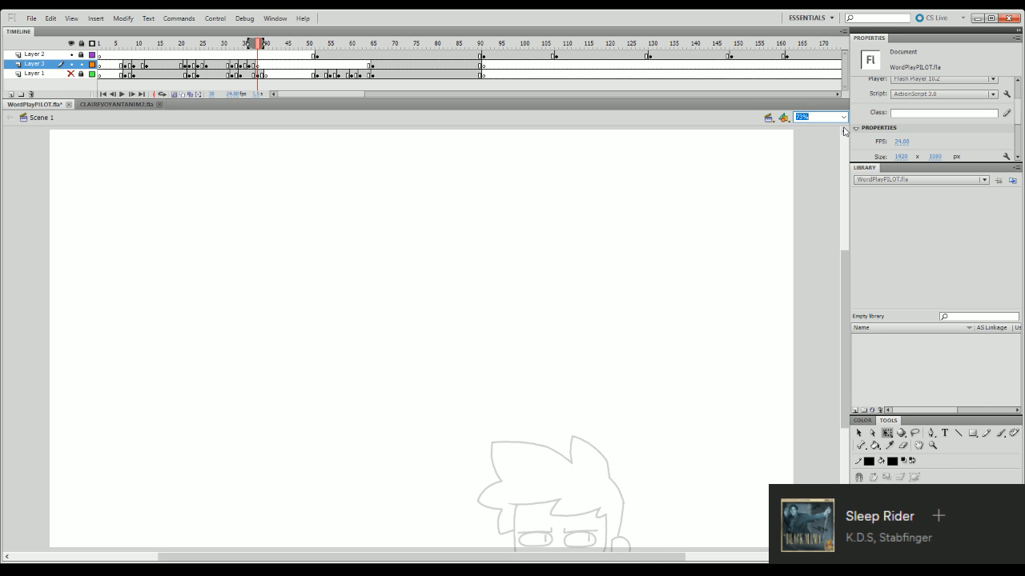
text(120)
key(Return)
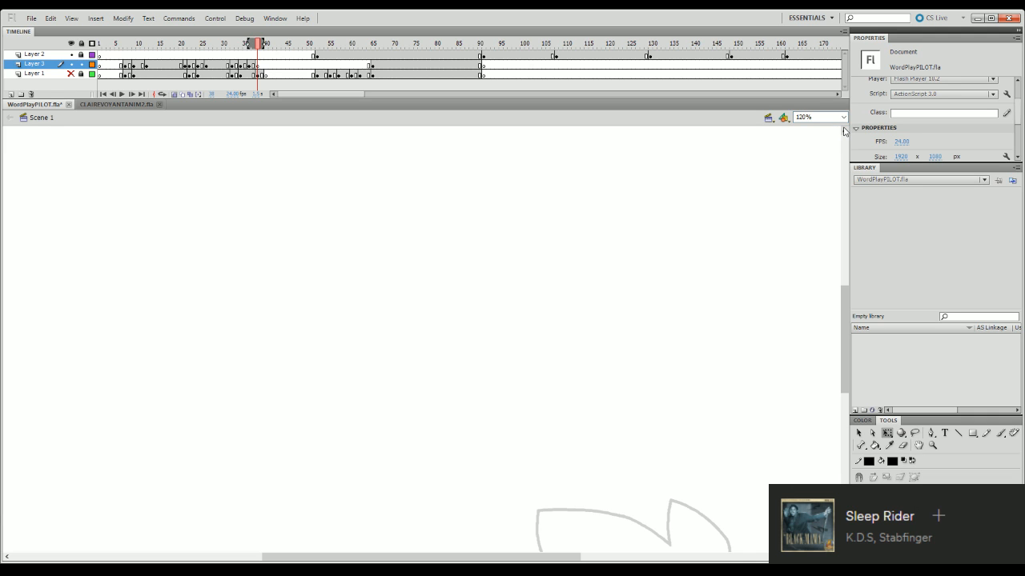
drag(844, 330, 844, 388)
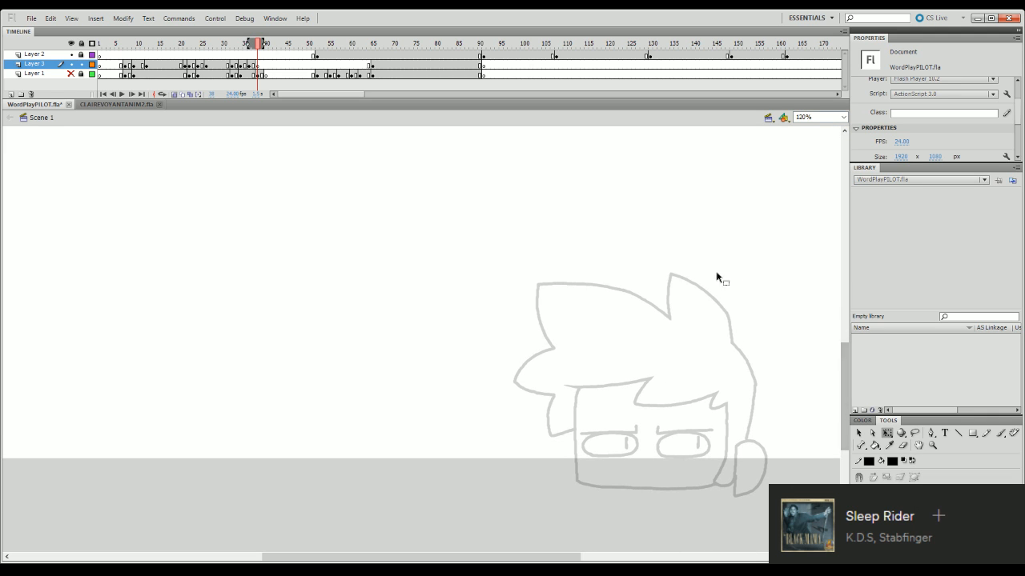
click(72, 73)
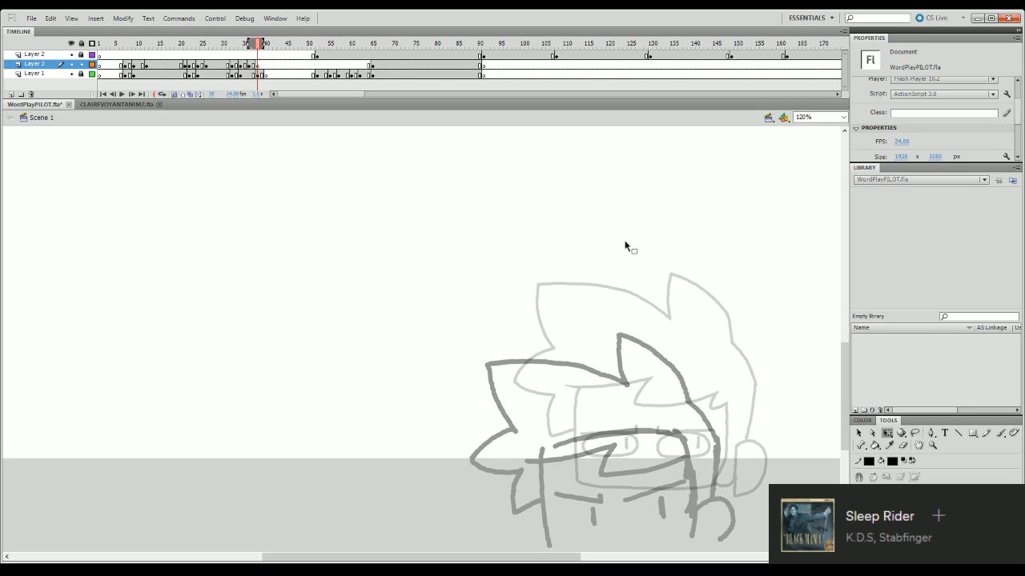
click(71, 73)
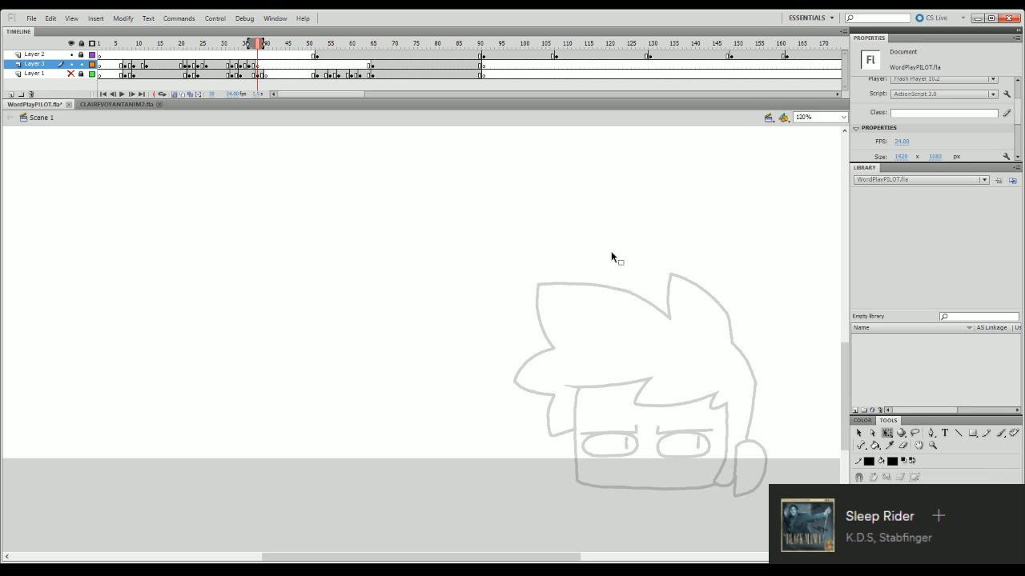
- Ink the two top hair spikes of the frame 38 pose with the Brush, using the onion-skinned previous head as a guide
key(b)
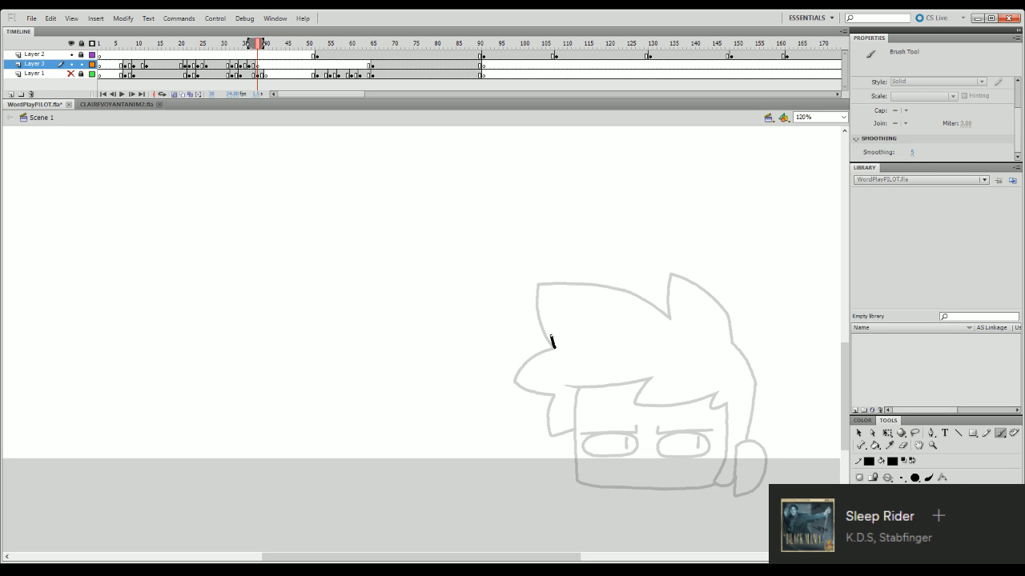
mouse_move(552, 343)
mouse_down()
mouse_move(562, 258)
mouse_move(625, 277)
mouse_up()
key(ctrl+z)
mouse_move(561, 257)
mouse_down()
mouse_move(623, 272)
mouse_move(666, 319)
mouse_up()
key(ctrl+z)
mouse_move(563, 257)
mouse_down()
mouse_move(618, 279)
mouse_move(669, 317)
mouse_move(689, 258)
mouse_move(727, 291)
mouse_up()
key(ctrl+z)
drag(686, 258, 724, 289)
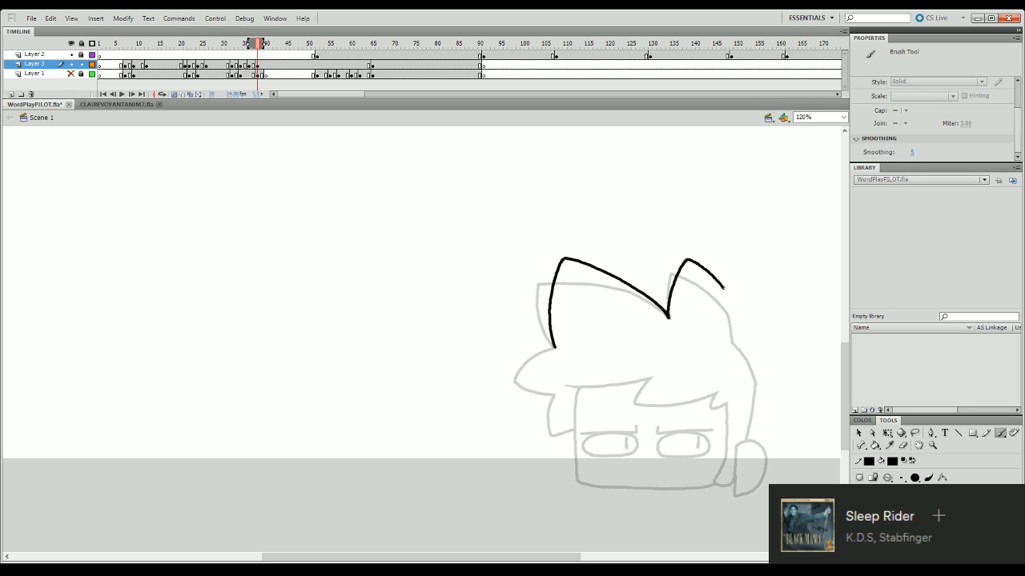
drag(731, 334, 732, 337)
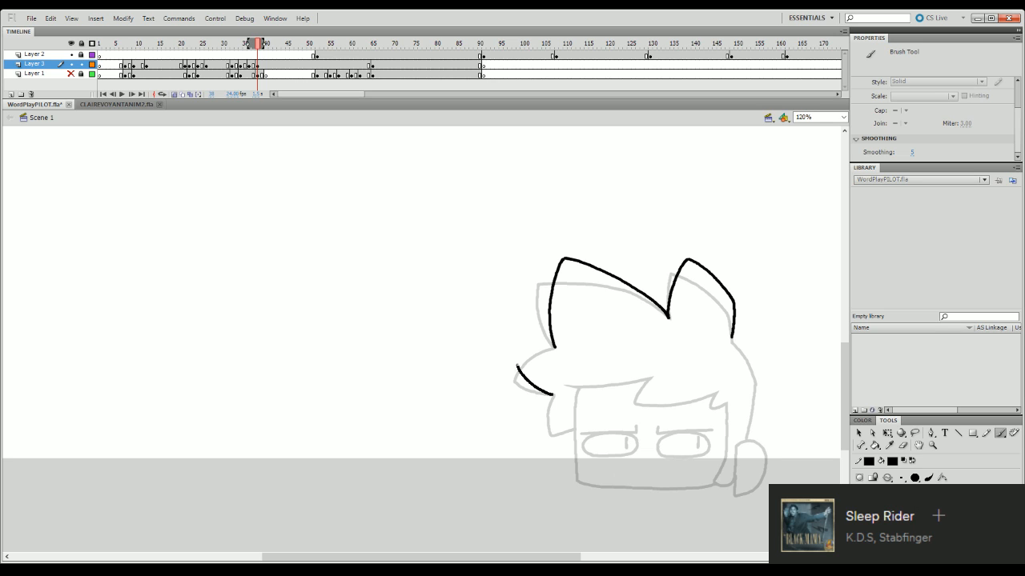
- Ink the side hair tufts and the back edge of the hair down to the ear at frame 38
drag(544, 343, 554, 347)
mouse_move(738, 345)
mouse_down()
mouse_move(755, 373)
mouse_move(745, 437)
mouse_up()
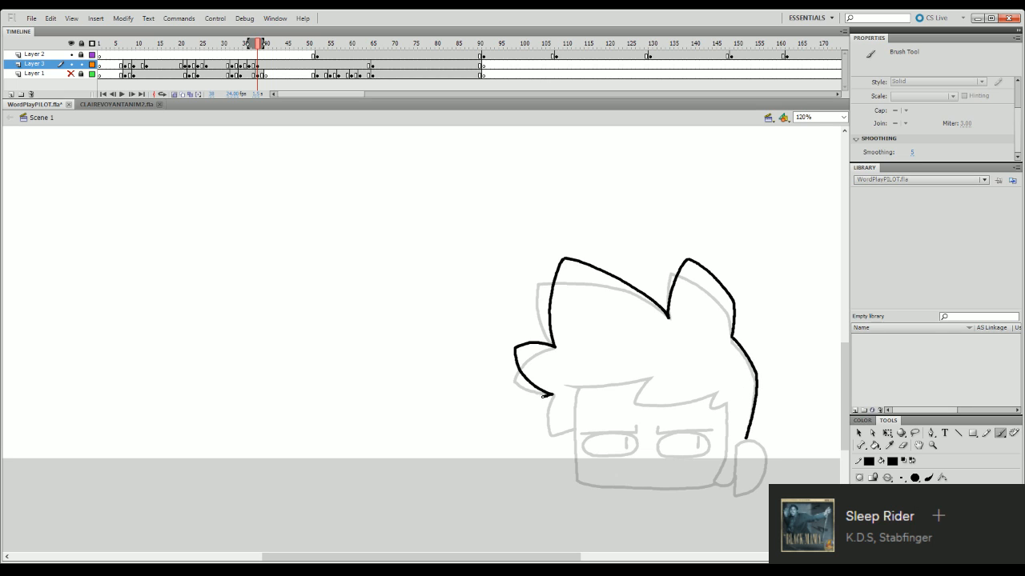
mouse_move(536, 406)
mouse_down()
mouse_move(562, 422)
mouse_move(536, 415)
mouse_up()
key(ctrl+z)
key(ctrl+z)
key(ctrl+z)
key(ctrl+z)
- Ink the jagged fringe across the forehead, redrawing its strokes until the curve sits slightly above the onion-skinned fringe
drag(561, 375, 652, 377)
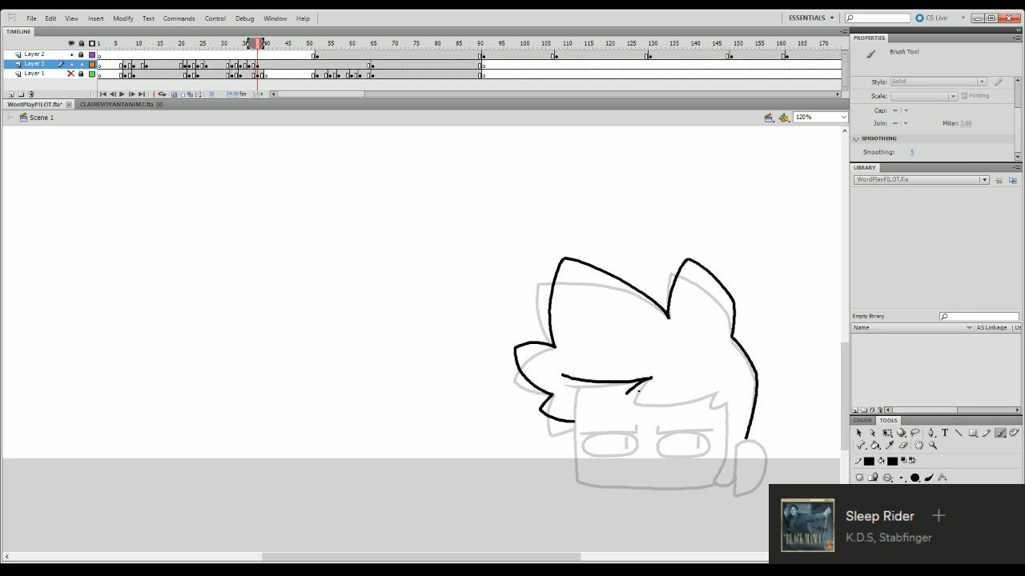
key(ctrl+z)
drag(560, 371, 650, 376)
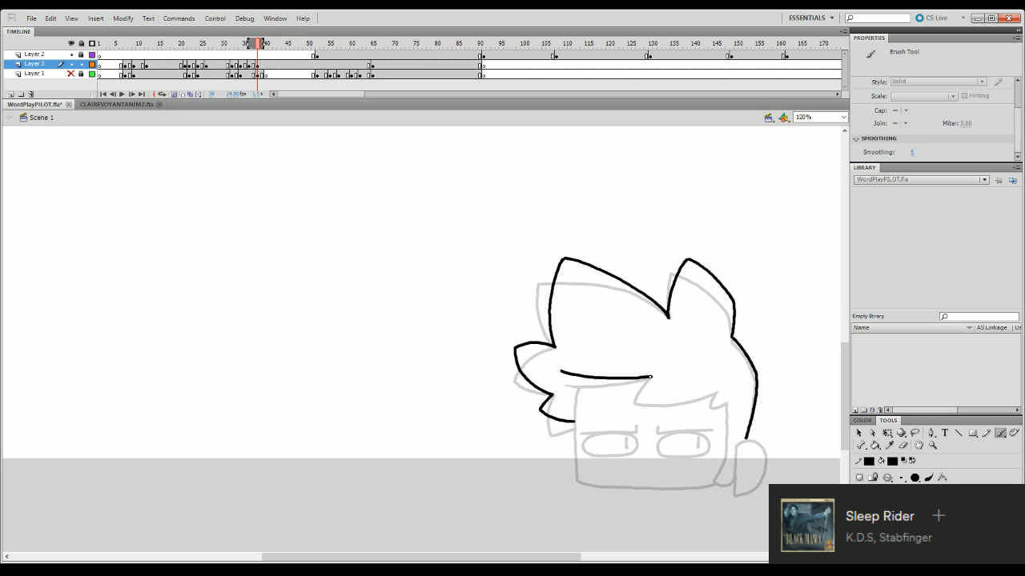
key(ctrl+z)
key(ctrl+z)
mouse_move(651, 377)
mouse_down()
mouse_move(627, 390)
mouse_move(717, 396)
mouse_up()
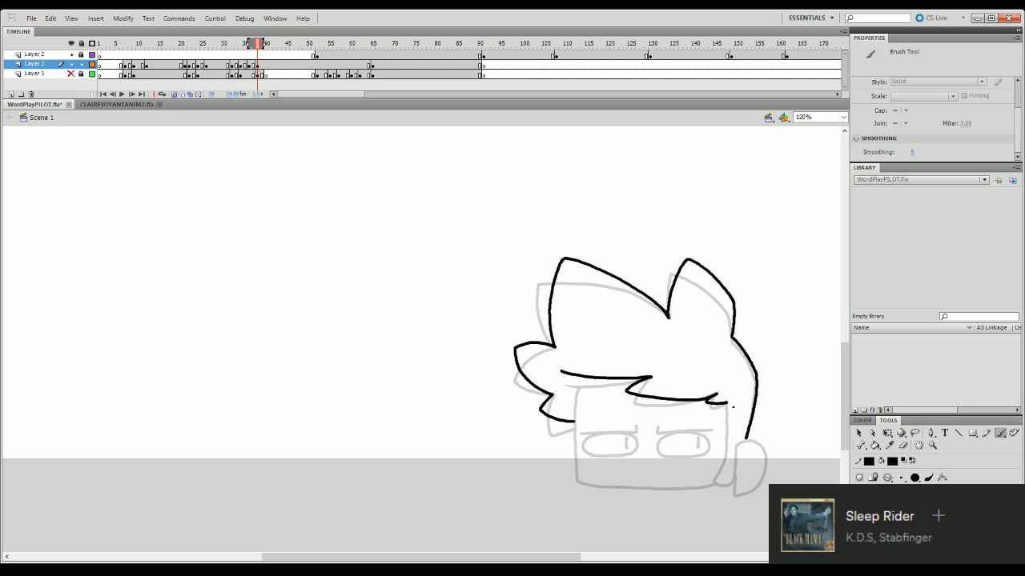
- Ink the face's side edge below the fringe and the rounded ear beside it
drag(727, 402, 712, 485)
key(ctrl+z)
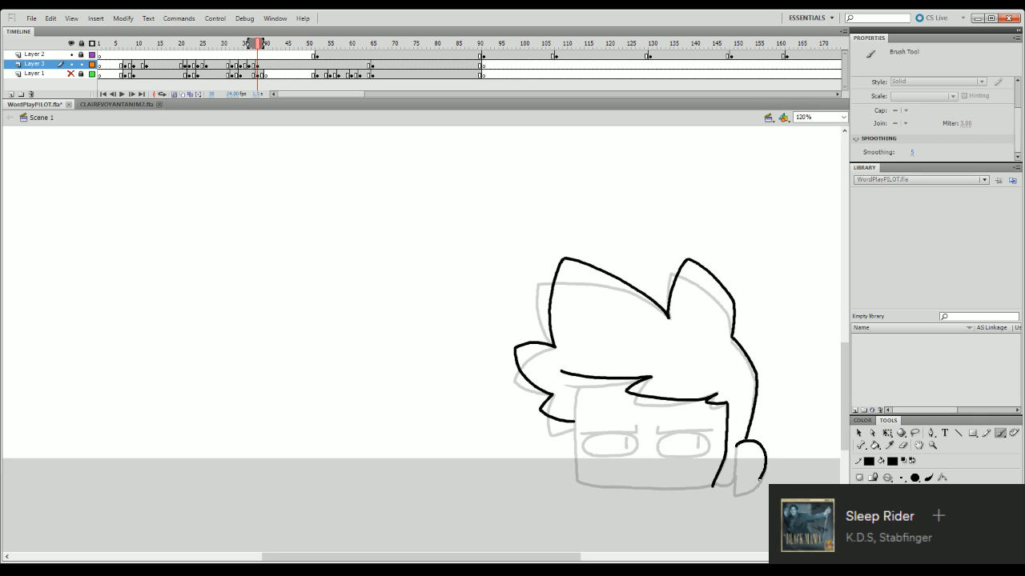
drag(759, 479, 757, 485)
mouse_move(737, 449)
mouse_down()
mouse_move(734, 494)
mouse_move(758, 487)
mouse_up()
- Ink the slanted eyebrow and the eye with a lowered pupil on the ear side of the face
mouse_move(657, 426)
mouse_down()
mouse_move(712, 427)
mouse_move(658, 454)
mouse_up()
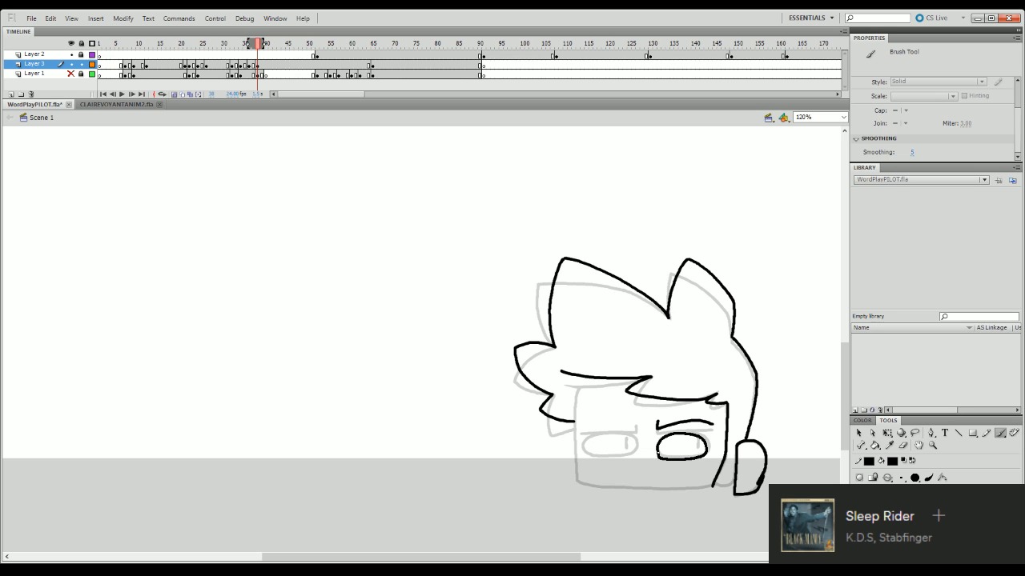
drag(682, 445, 677, 455)
key(ctrl+z)
mouse_move(586, 441)
mouse_down()
mouse_move(631, 437)
mouse_move(636, 454)
mouse_move(590, 437)
mouse_move(636, 440)
mouse_move(600, 459)
mouse_up()
key(ctrl+z)
key(ctrl+z)
- Duplicate the inked eye outline and position the copy over the onion-skinned second eye
key(q)
click(664, 458)
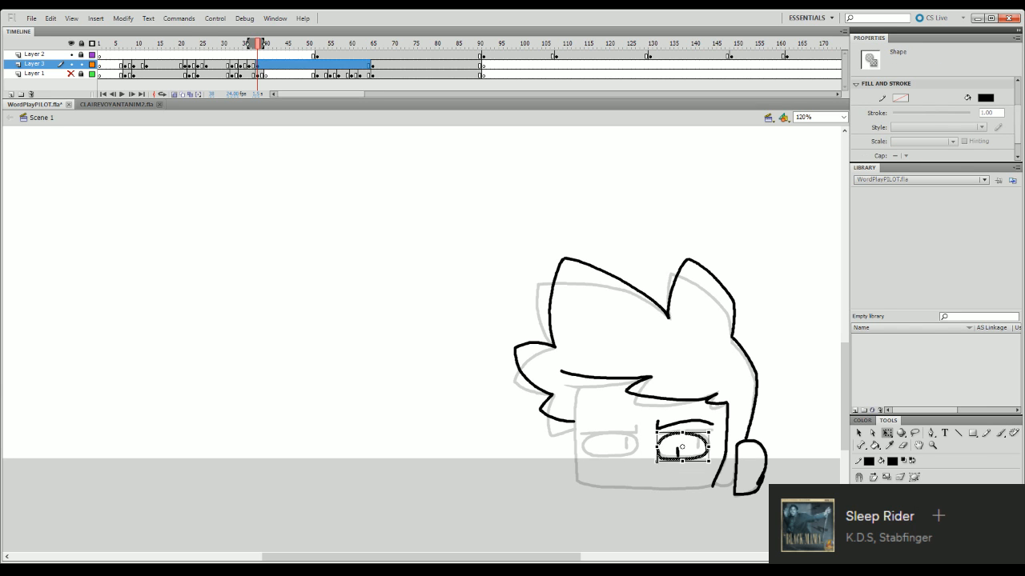
key(ctrl+c)
key(ctrl+v)
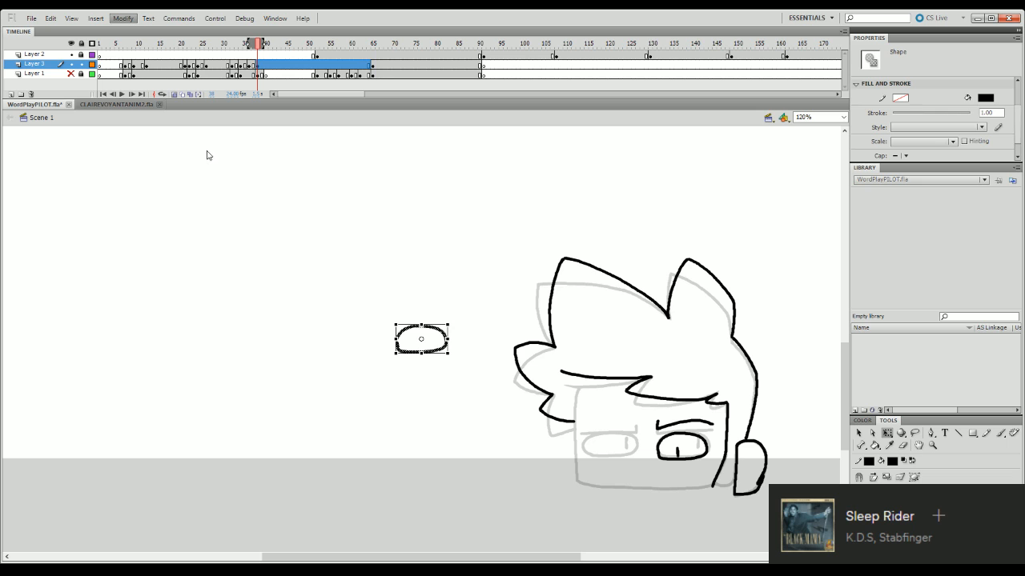
drag(445, 343, 636, 451)
key(b)
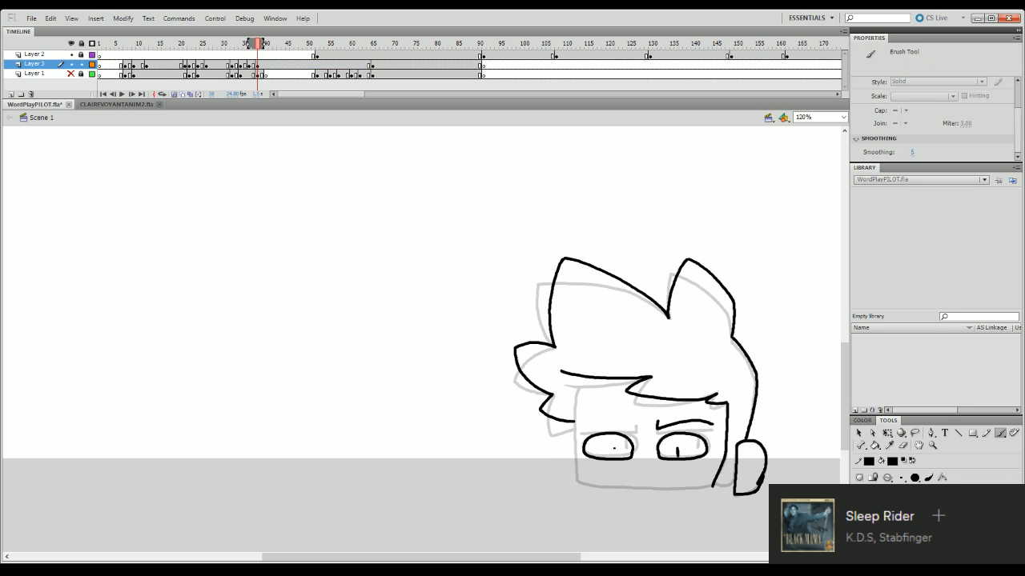
- Ink the second eye's brow and pupil, and close the face outline along the cheek and jaw
drag(585, 426, 633, 430)
key(ctrl+z)
mouse_move(579, 382)
mouse_down()
mouse_move(575, 478)
mouse_move(724, 485)
mouse_up()
- Move the whole frame 38 head drawing down and slightly toward the ear side, below the onion-skinned previous pose
key(q)
key(ctrl+a)
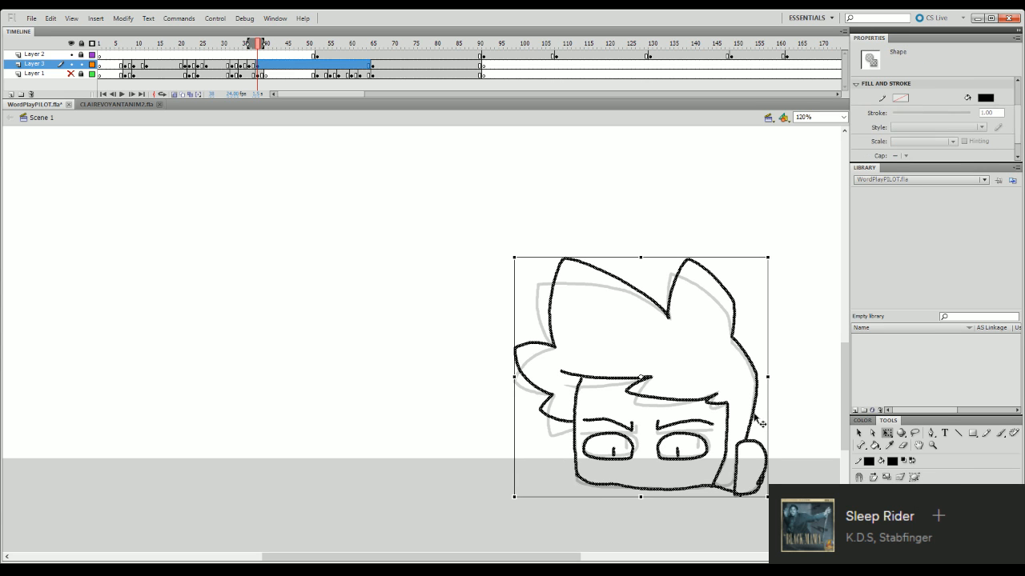
drag(756, 416, 745, 443)
click(773, 419)
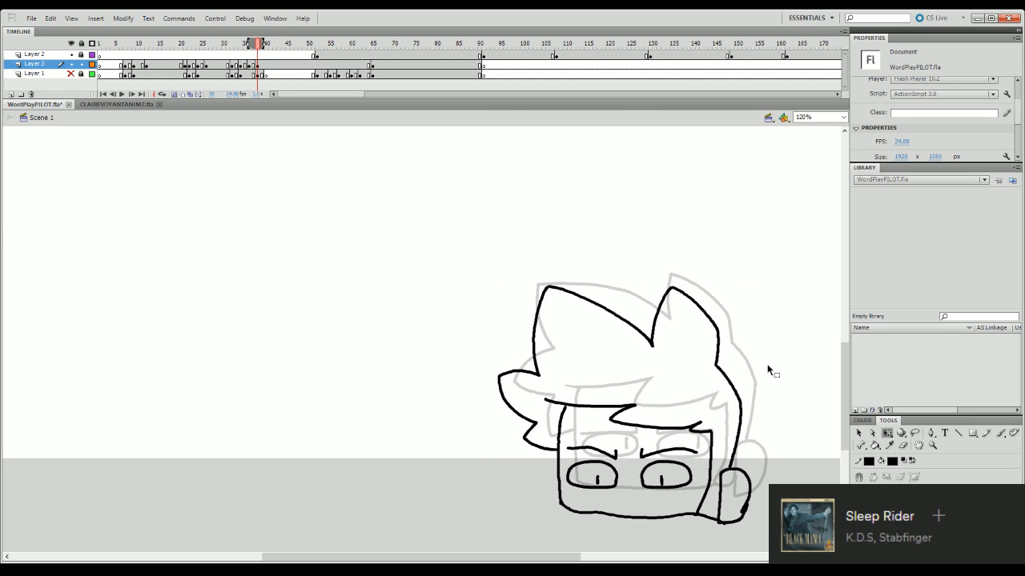
key(ctrl+a)
mouse_move(735, 382)
mouse_down()
mouse_move(756, 387)
mouse_move(756, 410)
mouse_up()
click(784, 367)
key(ctrl+a)
click(774, 384)
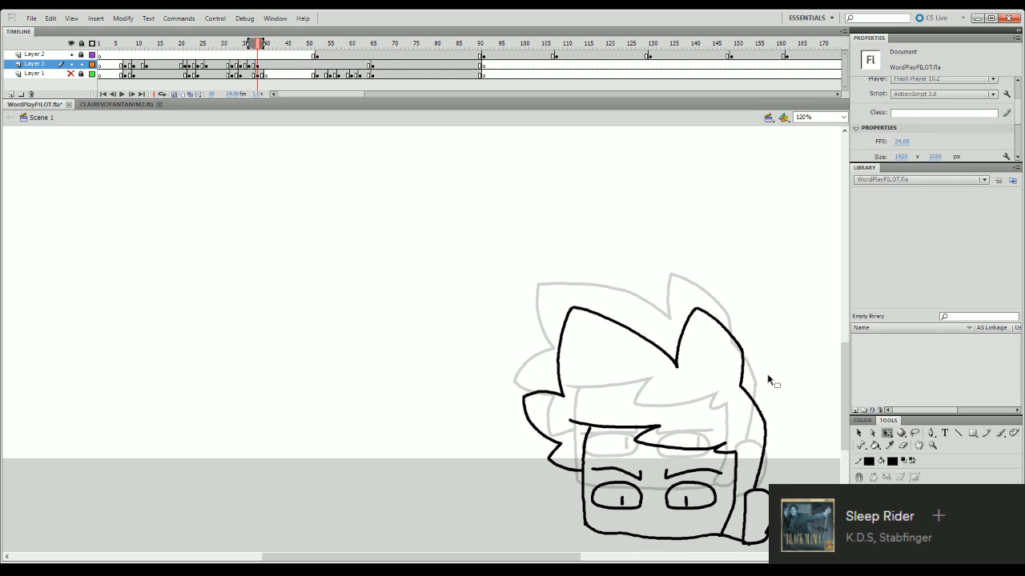
- Add a keyframe at frame 40 of Layer 3, clear its drawing, and ink the two top hair spikes of the next pose
click(269, 65)
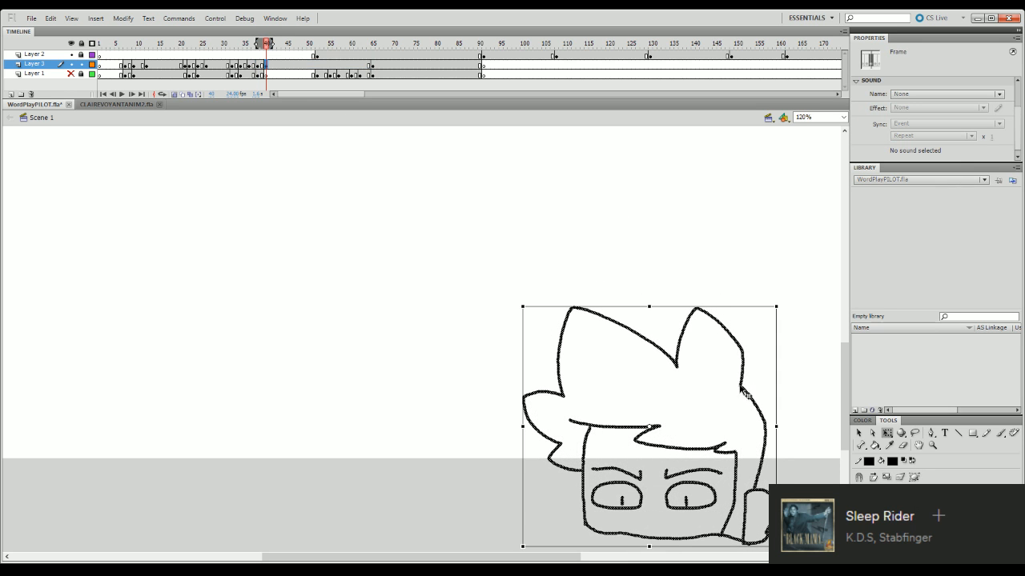
key(Delete)
key(b)
drag(677, 367, 710, 302)
key(ctrl+z)
mouse_move(678, 364)
mouse_down()
mouse_move(709, 305)
mouse_move(741, 342)
mouse_move(741, 387)
mouse_up()
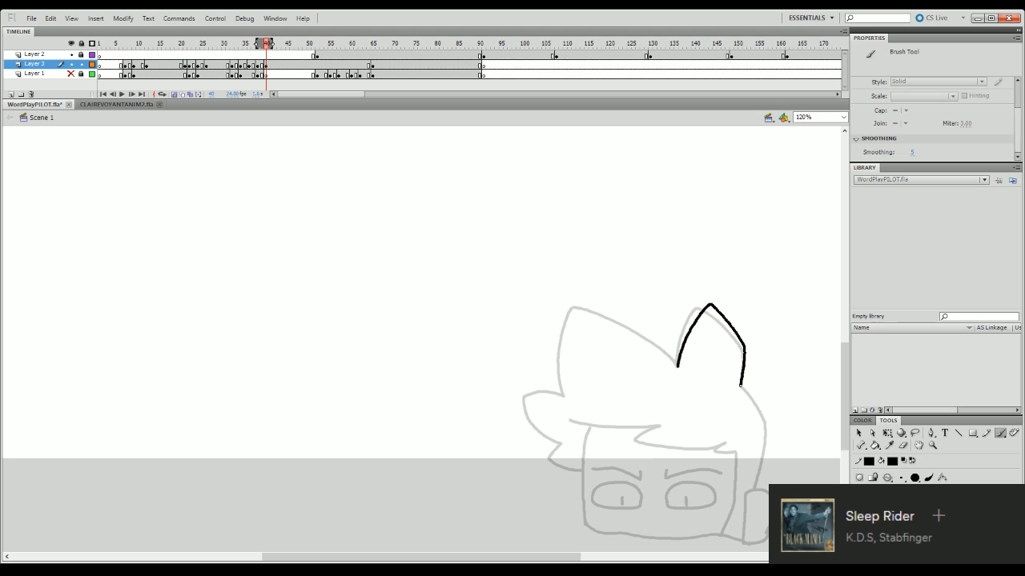
mouse_move(563, 376)
mouse_down()
mouse_move(589, 298)
mouse_move(647, 333)
mouse_up()
key(ctrl+z)
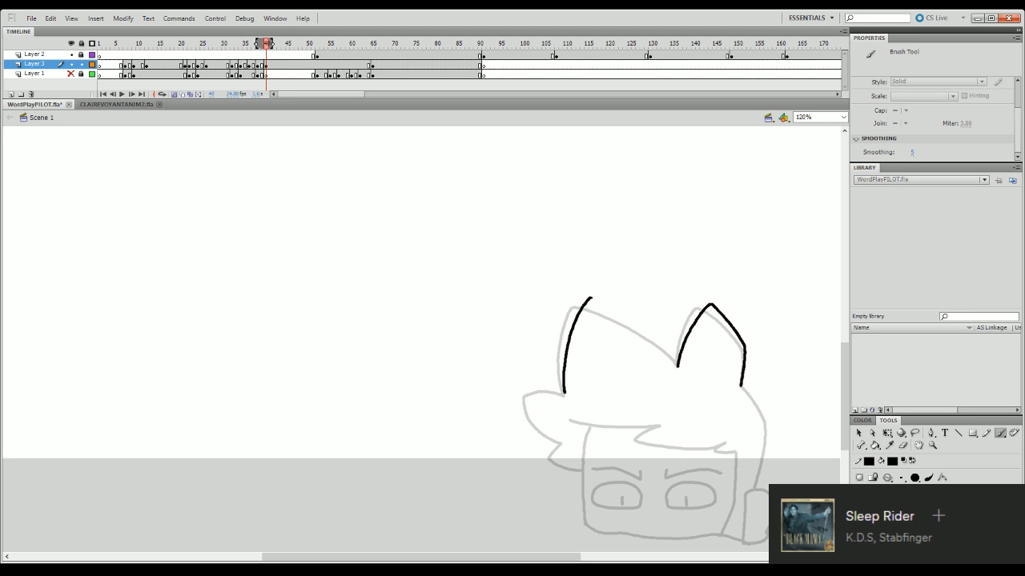
mouse_move(590, 297)
mouse_down()
mouse_move(634, 320)
mouse_move(677, 367)
mouse_up()
key(ctrl+z)
mouse_move(591, 298)
mouse_down()
mouse_move(630, 317)
mouse_move(678, 367)
mouse_up()
- Ink the back of the hair, the upswept side tufts, the fringe and the face outline at frame 40
mouse_move(742, 388)
mouse_down()
mouse_move(765, 417)
mouse_move(757, 412)
mouse_move(762, 475)
mouse_up()
key(ctrl+z)
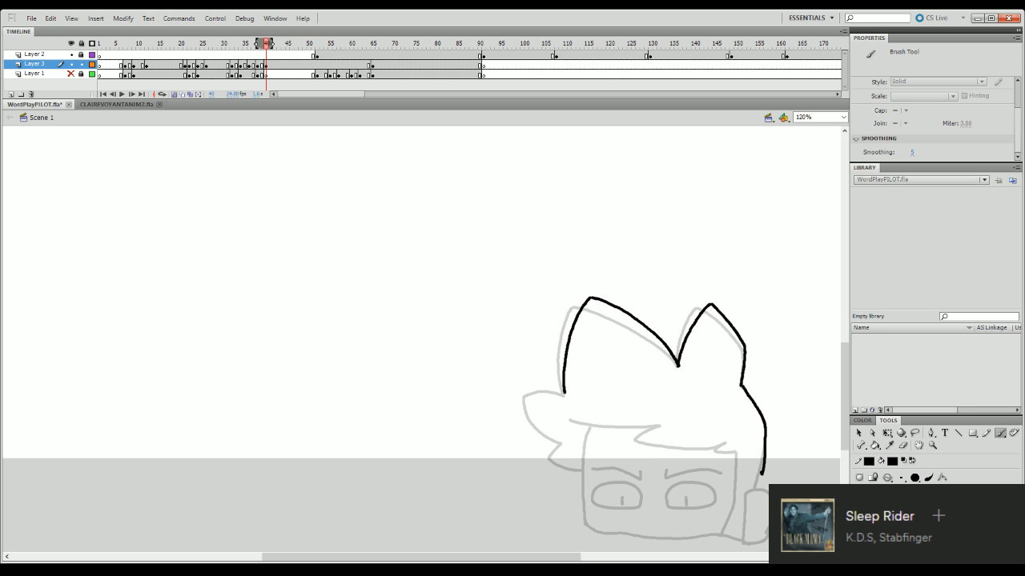
mouse_move(564, 390)
mouse_down()
mouse_move(553, 365)
mouse_move(543, 398)
mouse_move(560, 431)
mouse_move(554, 442)
mouse_move(582, 457)
mouse_up()
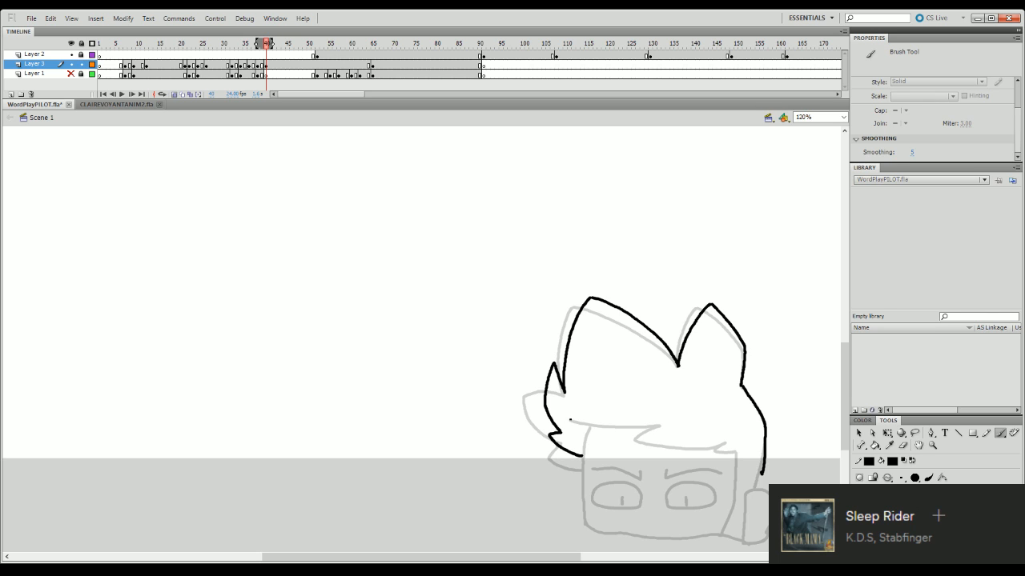
mouse_move(585, 421)
mouse_down()
mouse_move(657, 424)
mouse_move(659, 433)
mouse_move(638, 429)
mouse_move(678, 444)
mouse_move(725, 441)
mouse_move(764, 473)
mouse_up()
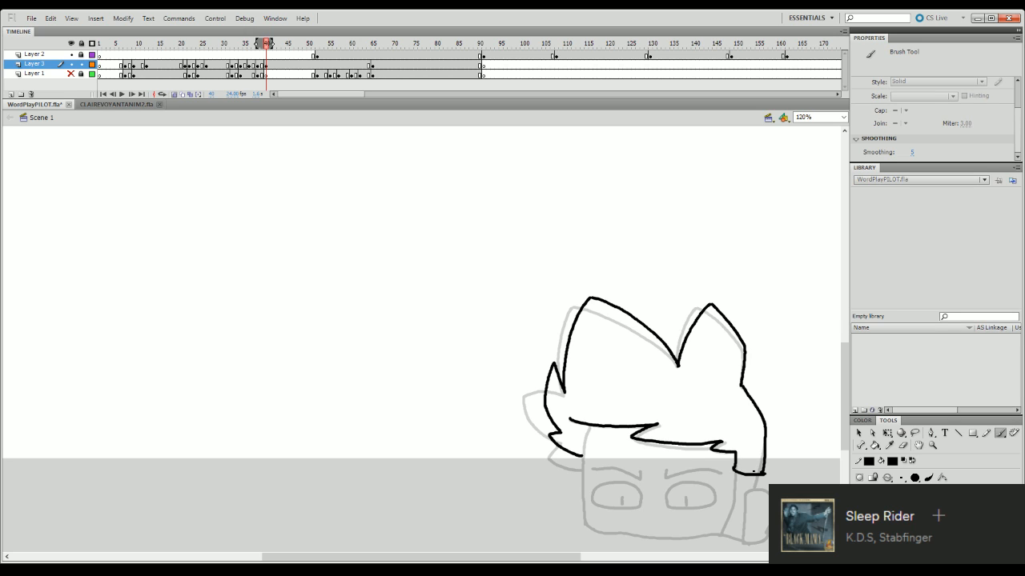
mouse_move(590, 429)
mouse_down()
mouse_move(582, 469)
mouse_move(731, 473)
mouse_move(737, 543)
mouse_up()
- Move the frame 40 head drawing down so its lower part drops below the stage edge
key(q)
click(755, 476)
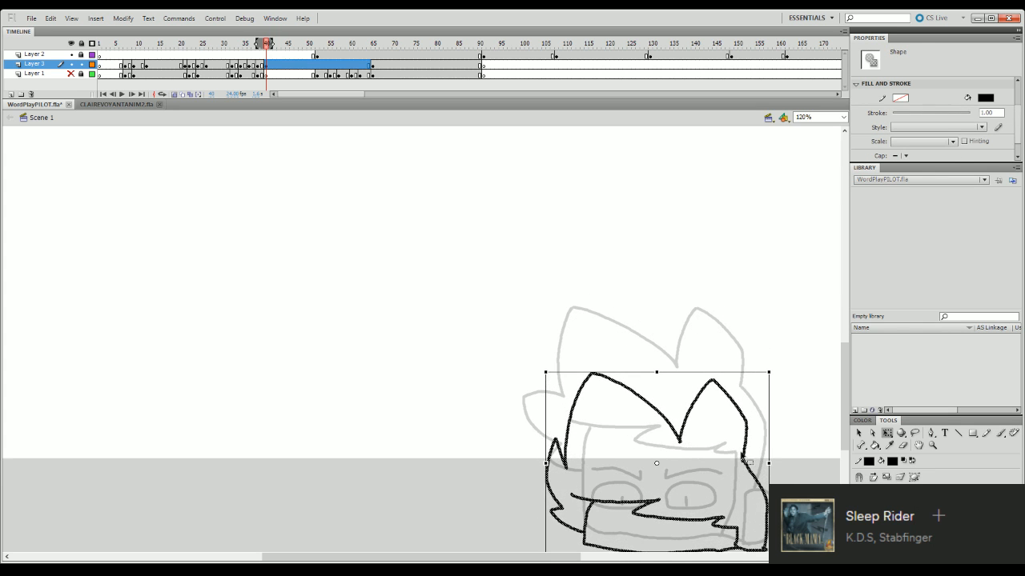
drag(746, 433, 750, 454)
click(794, 425)
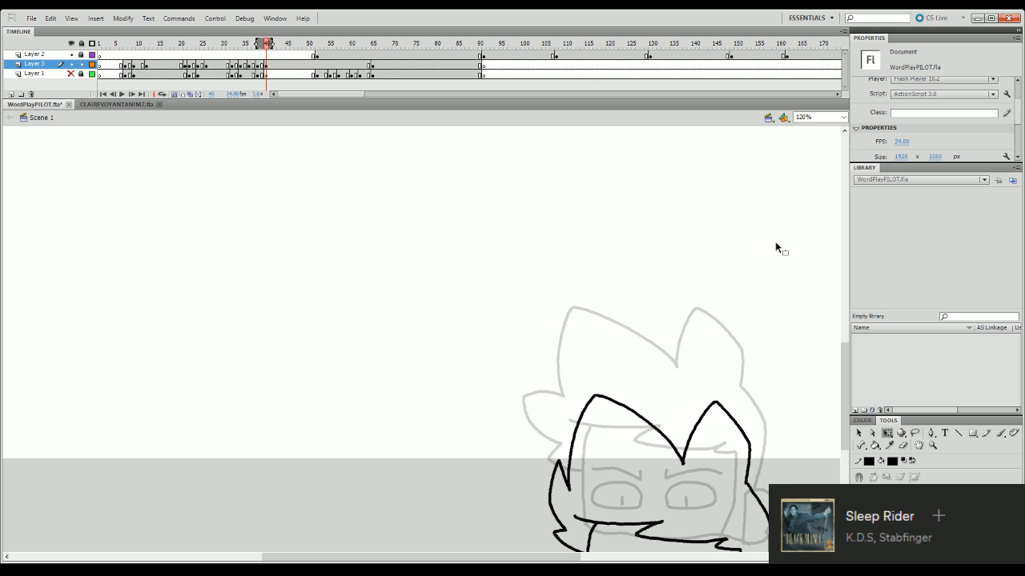
- Insert a blank keyframe at frame 42 of Layer 3 to end the head's drop, and play back the exit
click(268, 67)
click(275, 67)
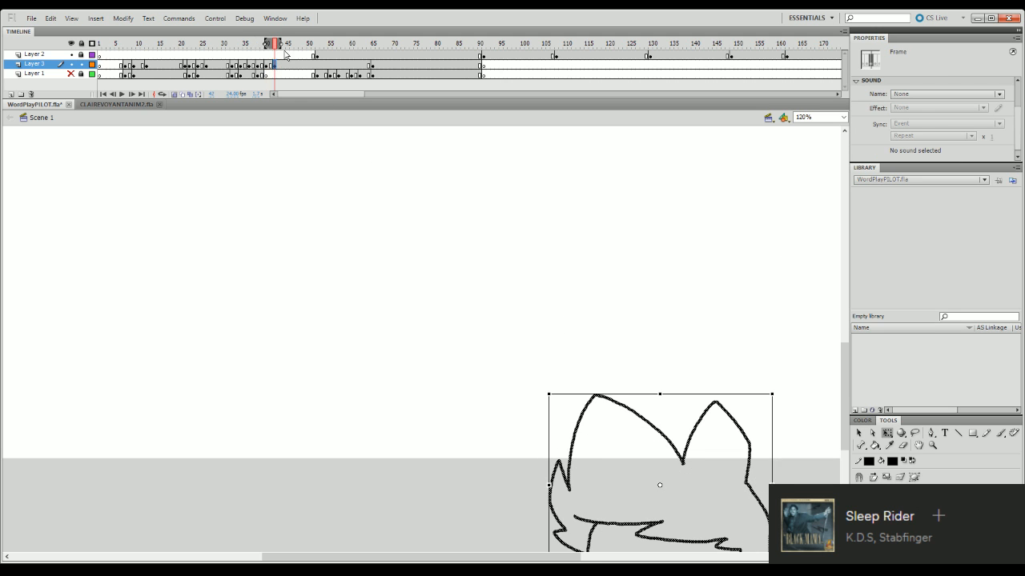
key(F7)
drag(274, 44, 220, 71)
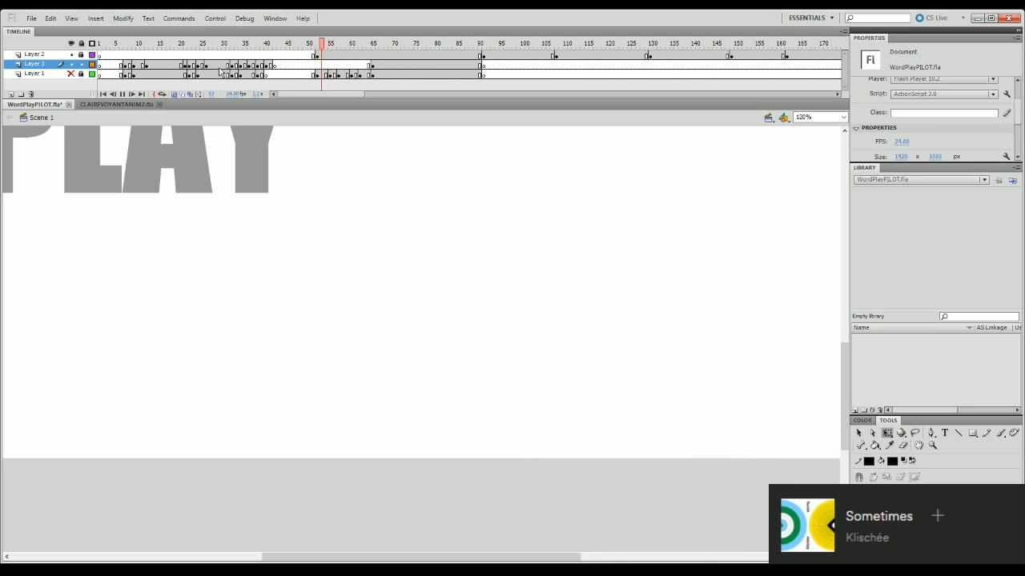
key(Return)
drag(277, 44, 145, 116)
key(Return)
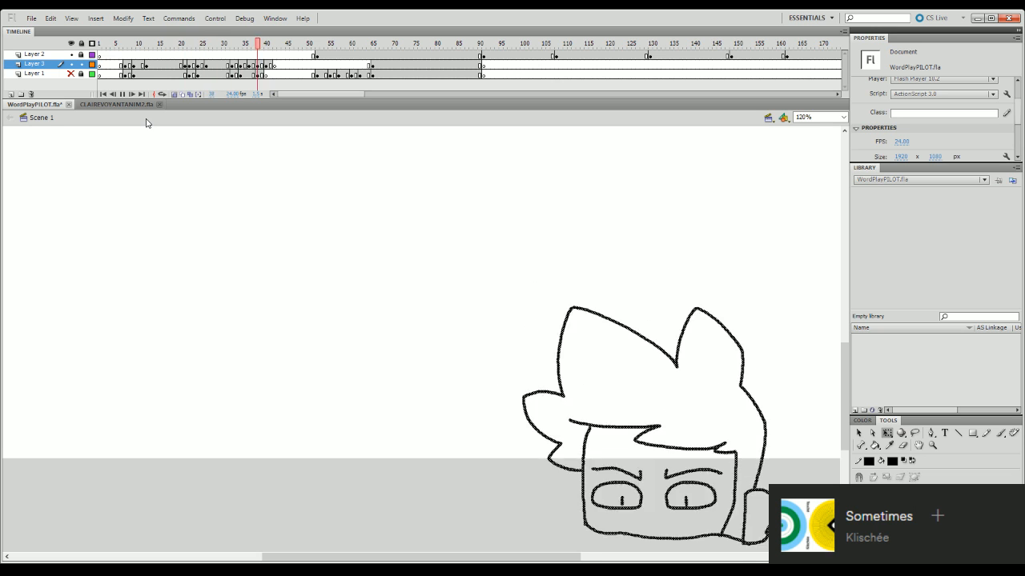
key(Return)
- Insert three frames across all layers just before the frame 38 pose to lengthen the hold, and preview it
mouse_move(263, 46)
mouse_down()
mouse_move(246, 45)
mouse_move(255, 48)
mouse_move(144, 122)
mouse_up()
key(F5)
key(F5)
key(F5)
key(Return)
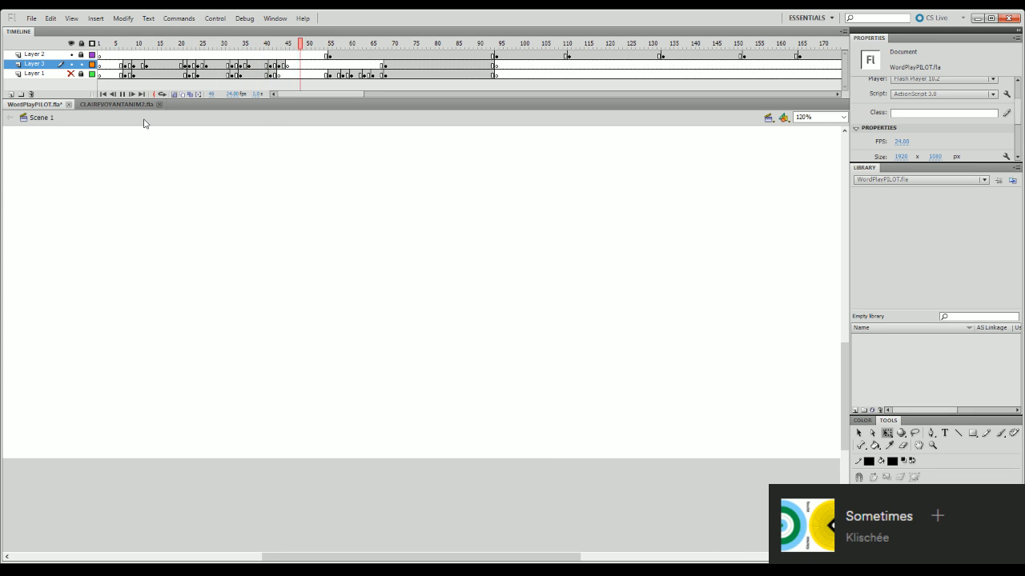
- Clear the head drawing from frame 40 of Layer 3 and limit the onion skin to the preceding frames
click(266, 46)
click(267, 64)
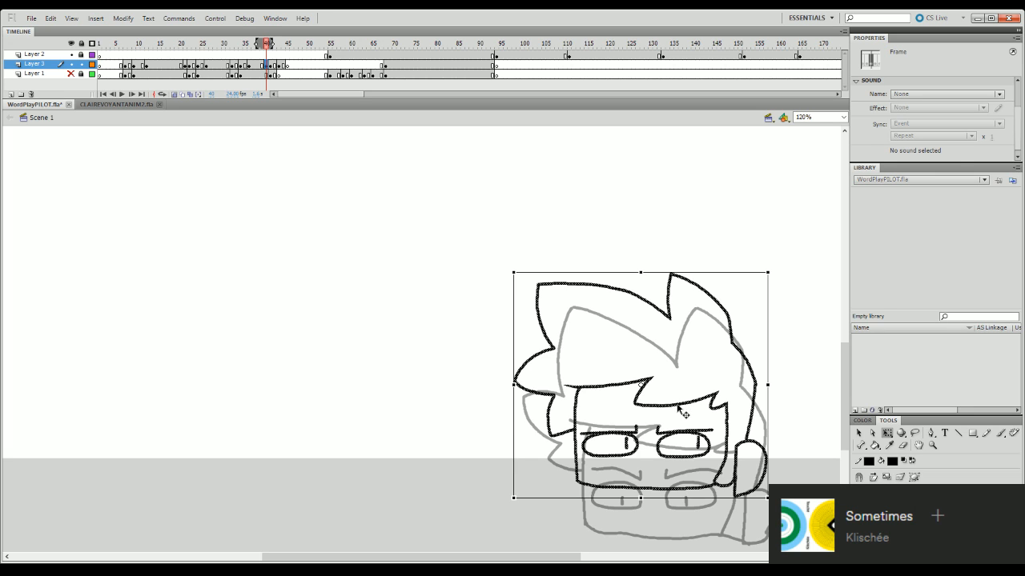
key(Delete)
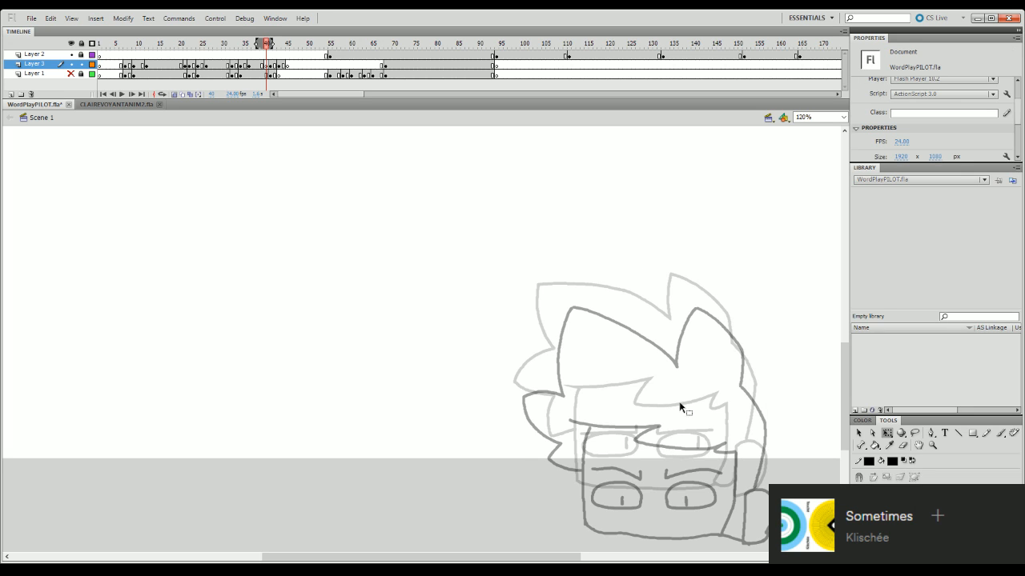
click(265, 46)
- Ink the back-of-head line and the rounded ear at frame 40 over the onion-skinned pose with the Brush tool
key(b)
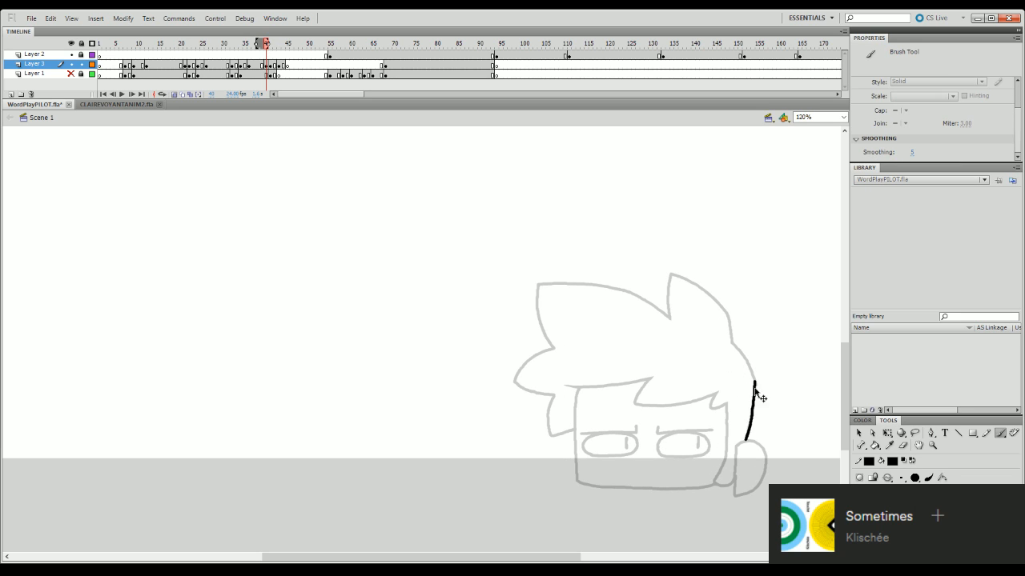
key(ctrl+z)
drag(755, 381, 744, 438)
mouse_move(737, 444)
mouse_down()
mouse_move(760, 446)
mouse_move(766, 462)
mouse_move(742, 442)
mouse_move(763, 450)
mouse_move(765, 477)
mouse_move(746, 493)
mouse_up()
key(ctrl+z)
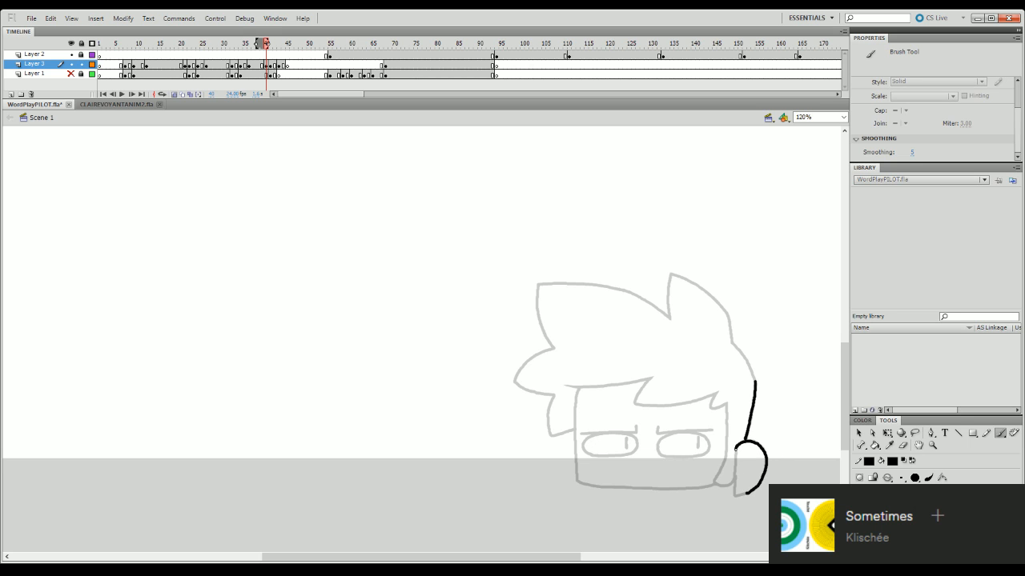
mouse_move(736, 449)
mouse_down()
mouse_move(736, 488)
mouse_move(746, 493)
mouse_up()
key(ctrl+z)
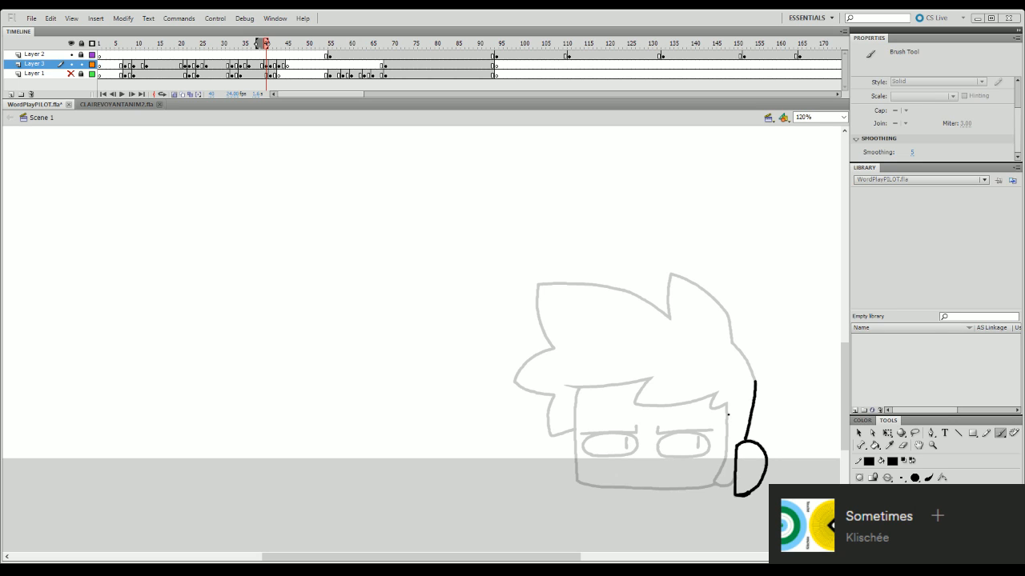
- Ink the jagged fringe across the forehead and the hair lock running down in front of the ear
drag(727, 401, 725, 453)
key(ctrl+z)
drag(567, 386, 632, 383)
key(ctrl+z)
mouse_move(567, 386)
mouse_down()
mouse_move(604, 388)
mouse_move(575, 389)
mouse_move(652, 379)
mouse_move(635, 407)
mouse_move(637, 397)
mouse_move(634, 406)
mouse_move(655, 408)
mouse_move(716, 392)
mouse_up()
key(ctrl+z)
key(ctrl+z)
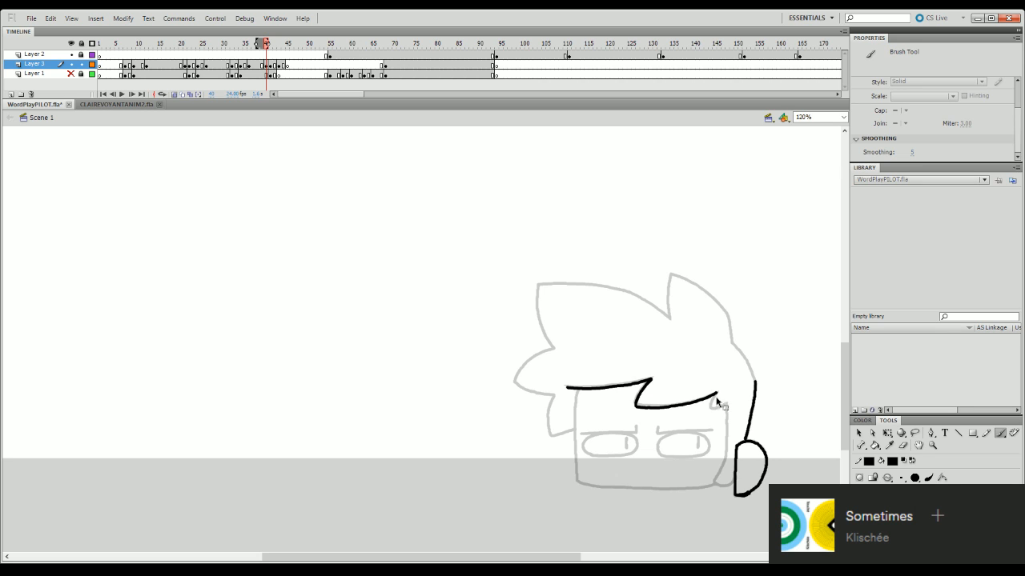
mouse_move(714, 396)
mouse_down()
mouse_move(717, 410)
mouse_move(727, 400)
mouse_move(728, 426)
mouse_move(711, 486)
mouse_move(735, 489)
mouse_up()
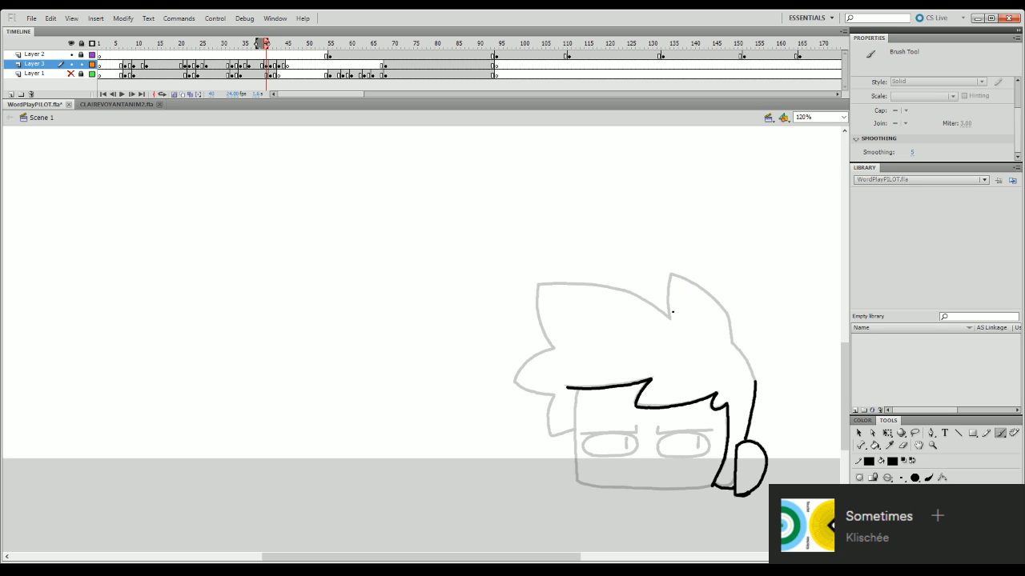
- Ink the pointed rear hair tuft from its inner base over the tip and down to the back of the head
drag(671, 320, 669, 273)
key(ctrl+z)
mouse_move(670, 321)
mouse_down()
mouse_move(671, 271)
mouse_move(729, 318)
mouse_up()
key(ctrl+z)
drag(728, 317, 732, 344)
key(ctrl+z)
key(ctrl+z)
key(ctrl+z)
key(ctrl+z)
- Adjust the rear tuft slightly with Free Transform and ink the line joining it to the back of the head
key(q)
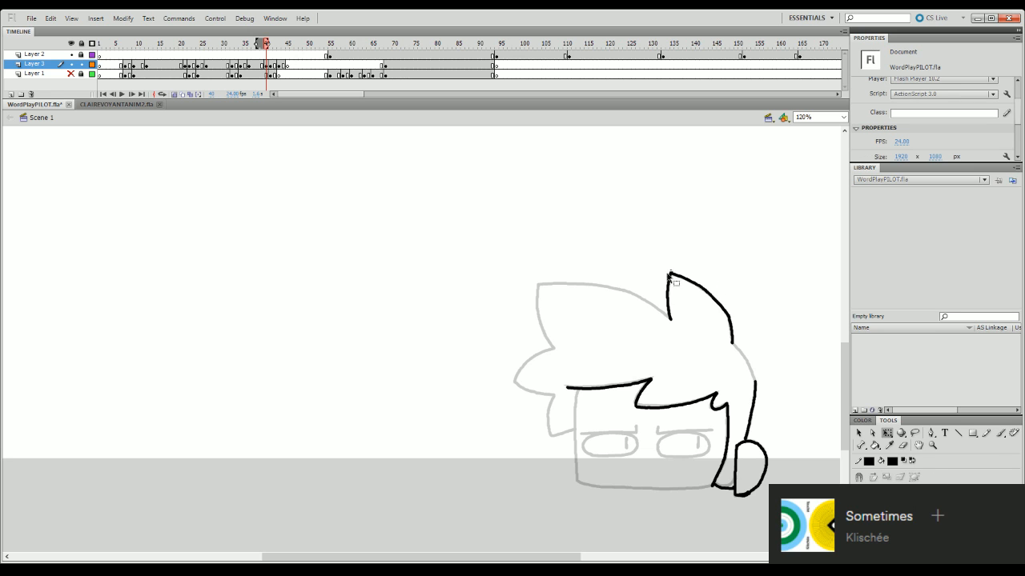
click(690, 284)
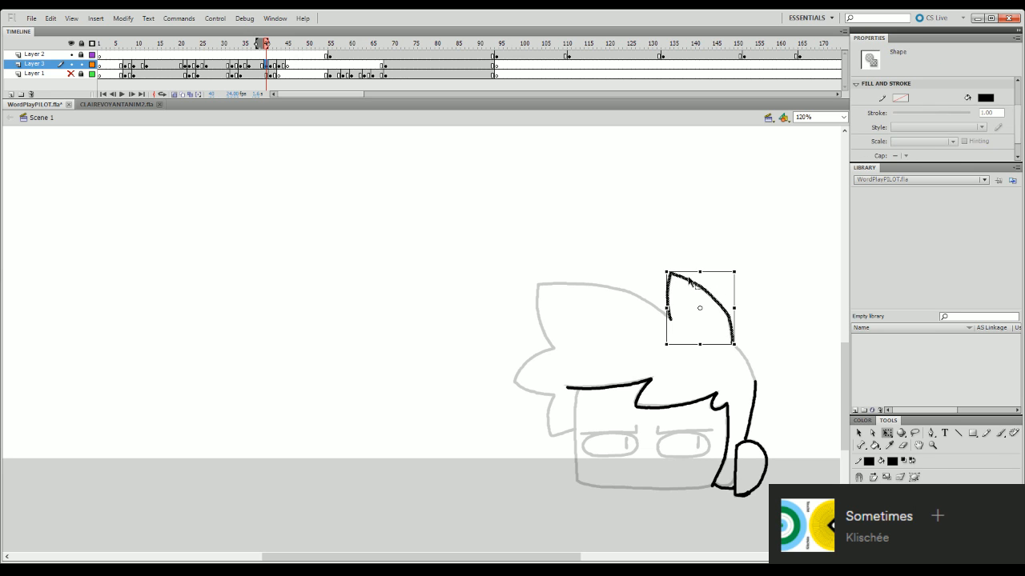
mouse_move(701, 270)
mouse_down()
mouse_move(665, 289)
mouse_move(664, 310)
mouse_up()
key(b)
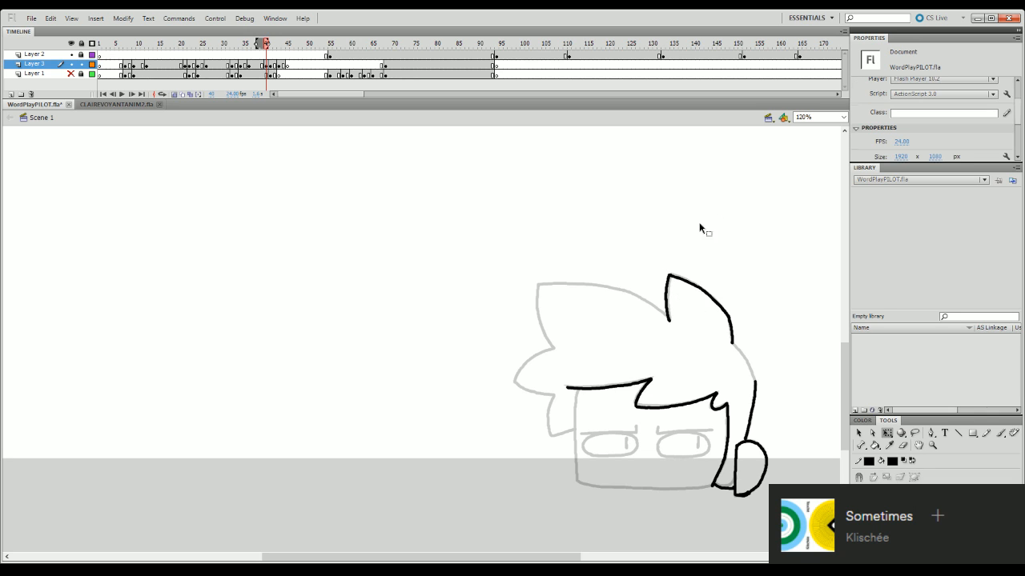
drag(734, 345, 755, 385)
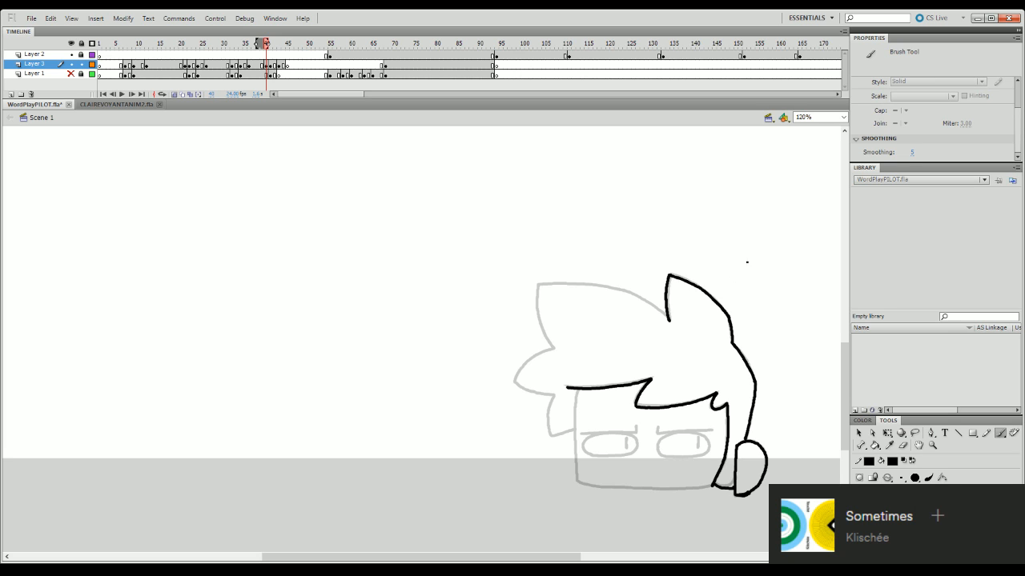
drag(538, 287, 642, 300)
key(ctrl+z)
mouse_move(537, 286)
mouse_down()
mouse_move(616, 289)
mouse_move(666, 319)
mouse_up()
key(q)
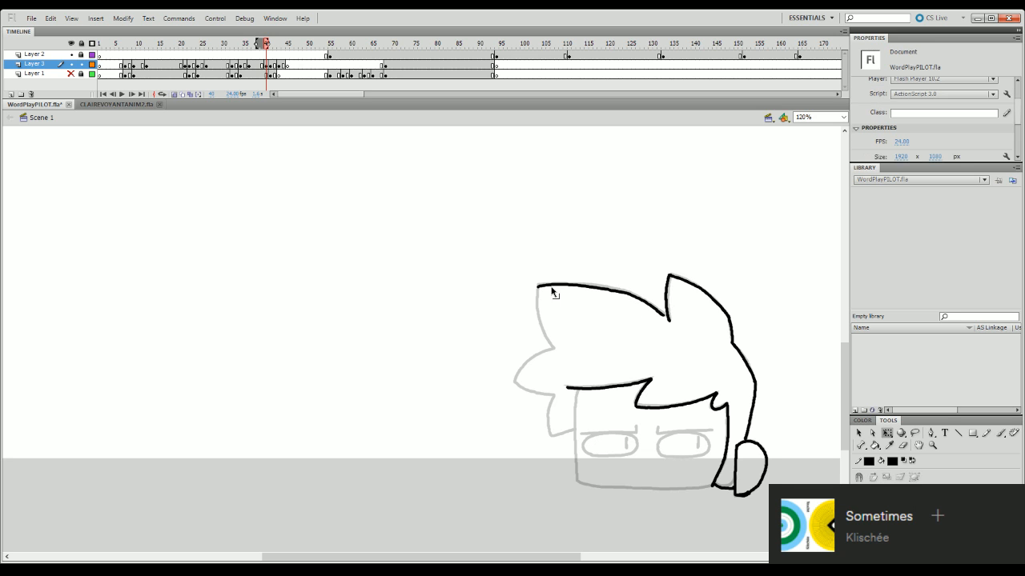
click(560, 286)
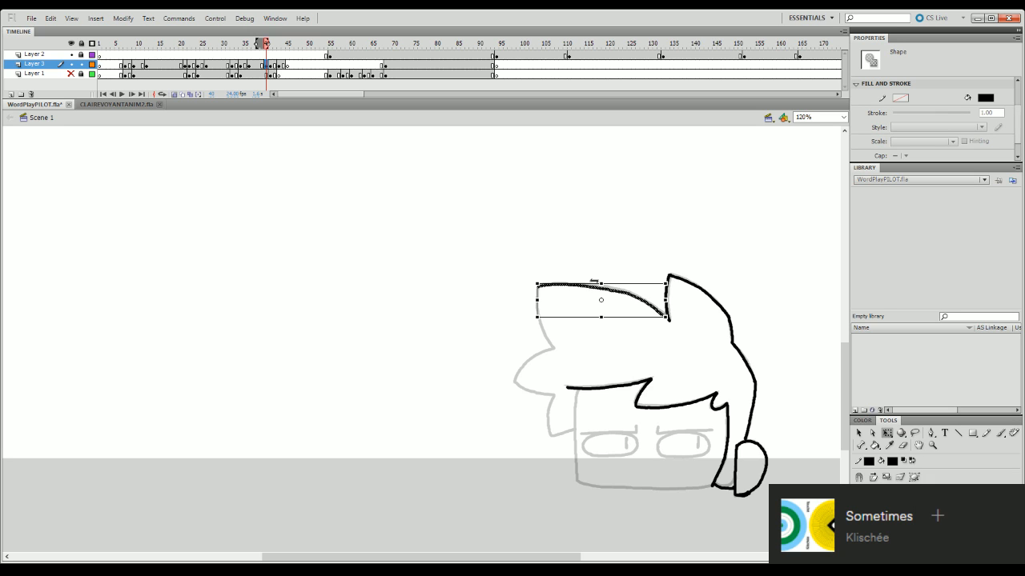
key(Delete)
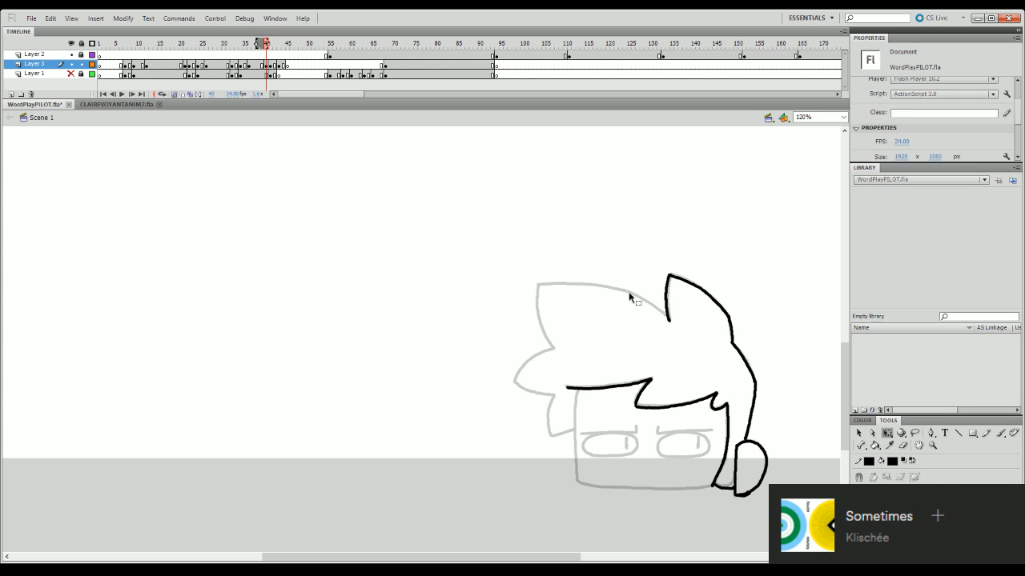
- Ink the top edge and the curved front edge of the large front hair tuft
key(b)
mouse_move(537, 284)
mouse_down()
mouse_move(624, 288)
mouse_move(666, 317)
mouse_up()
key(q)
click(645, 300)
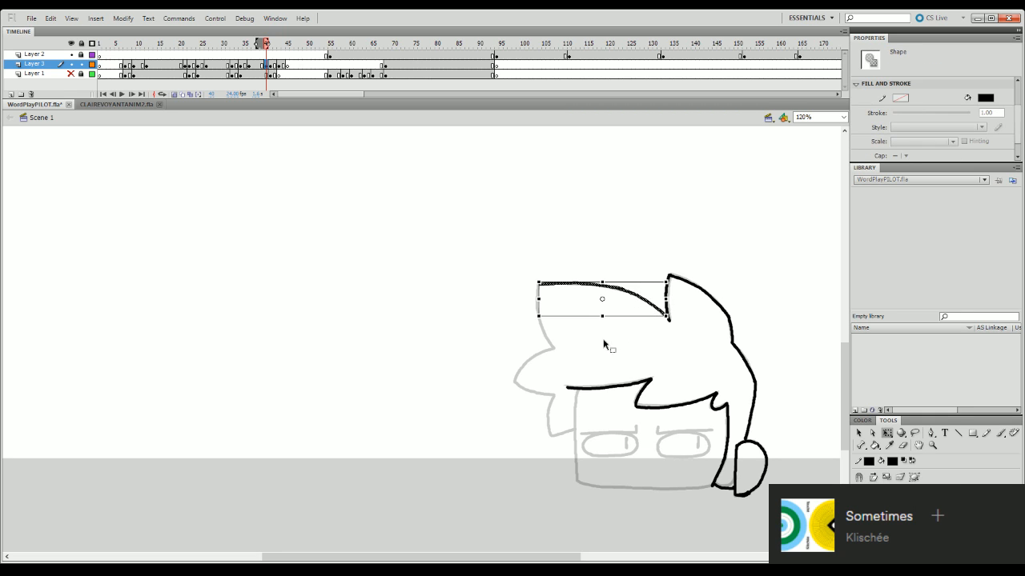
click(589, 345)
key(b)
drag(538, 285, 552, 349)
- Shift and stretch the large front tuft slightly with Free Transform so its inner end meets the rear tuft
key(q)
click(566, 286)
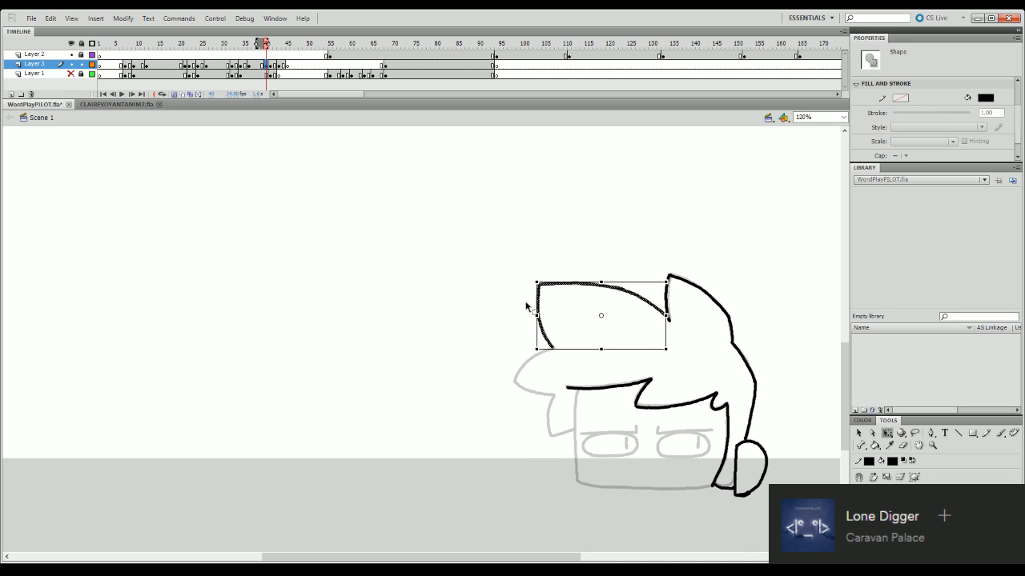
drag(537, 326, 537, 329)
click(650, 328)
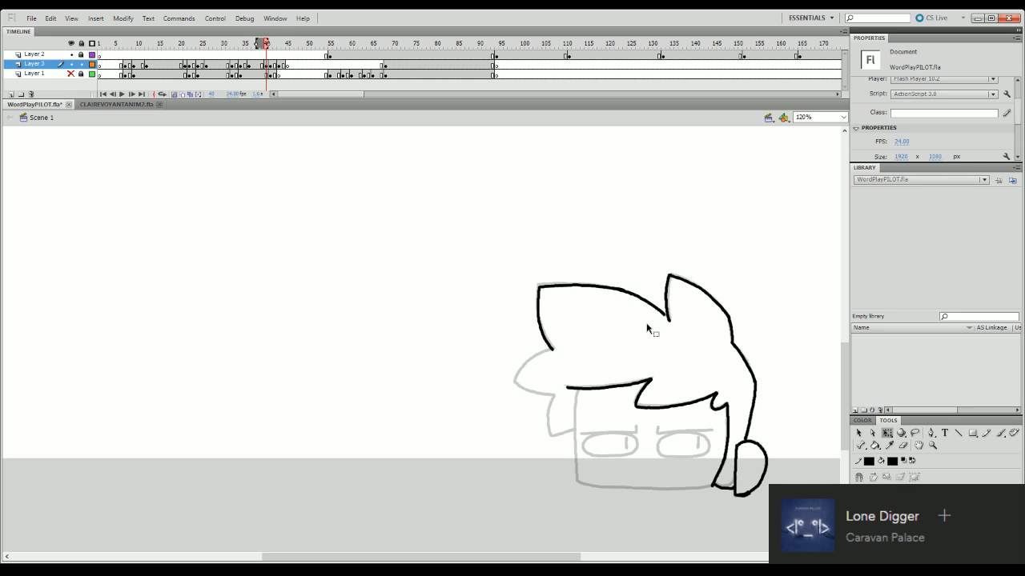
click(659, 312)
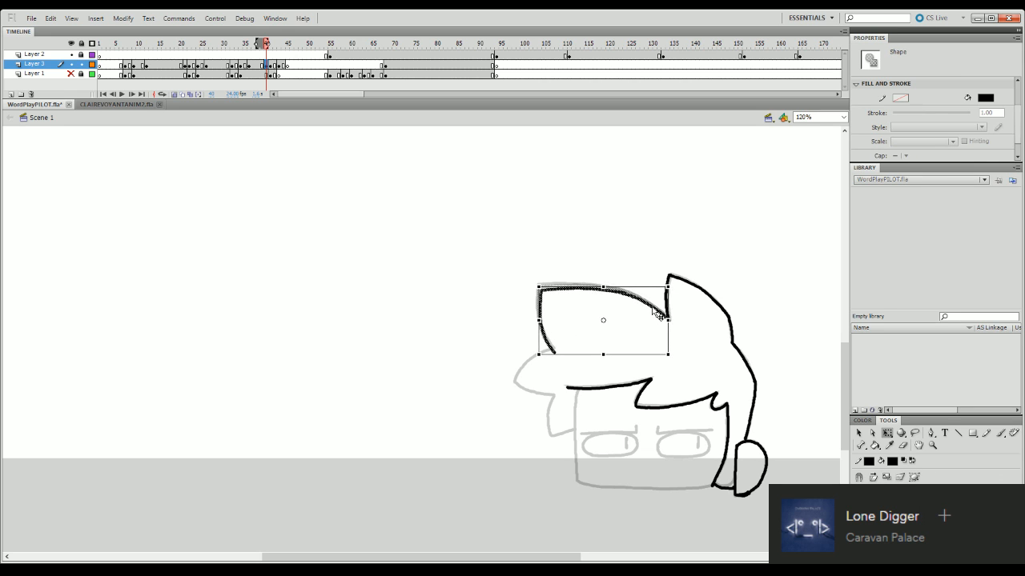
key(ctrl+z)
key(ctrl+z)
key(ctrl+z)
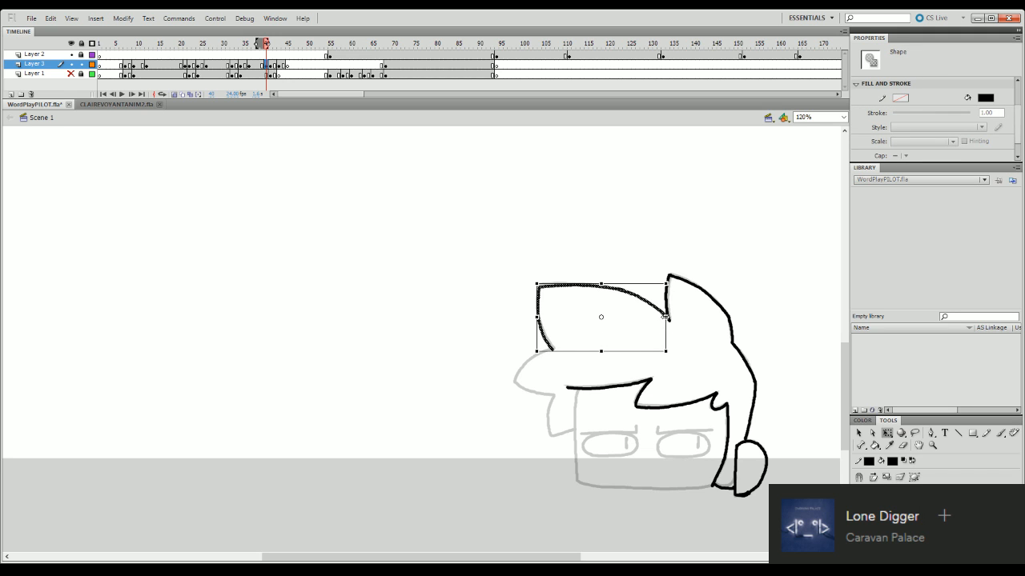
drag(665, 318, 667, 318)
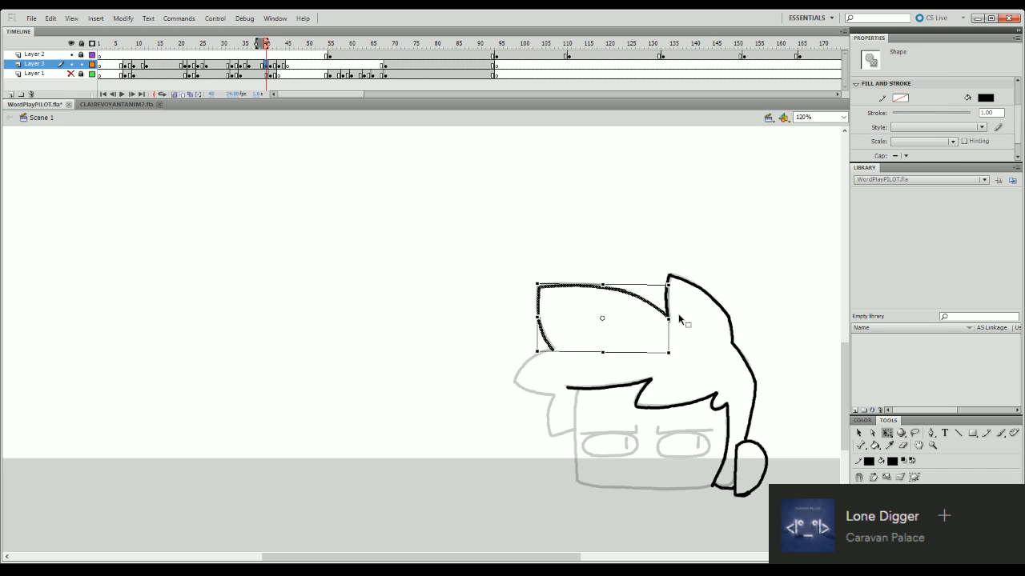
click(681, 320)
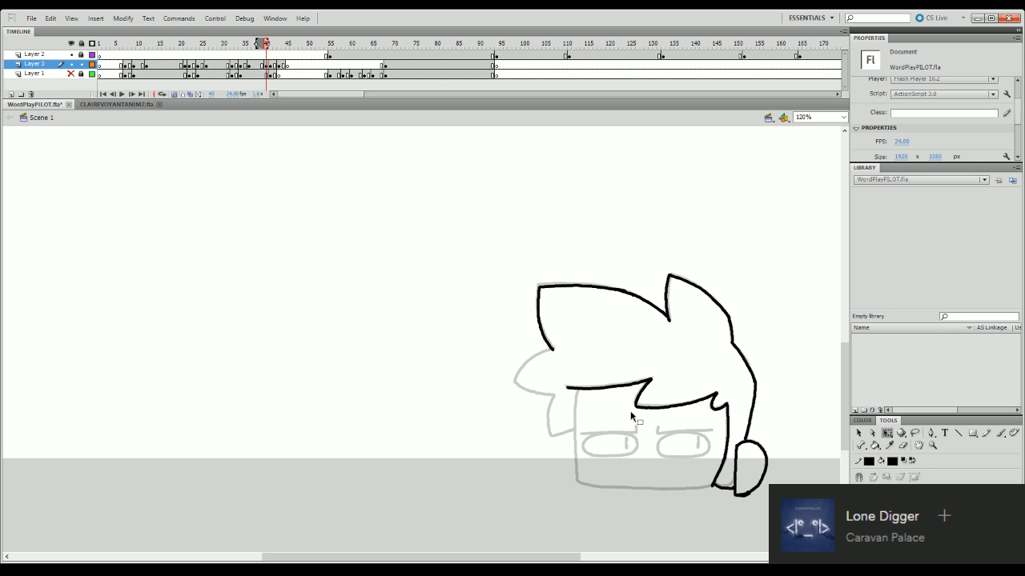
double_click(621, 291)
key(Delete)
key(ctrl+z)
click(611, 343)
key(ctrl+a)
click(602, 350)
key(ctrl+a)
click(615, 369)
- Clean up the large tuft's lower tip with the Eraser and ink the upper edge of the side tuft below it
click(903, 446)
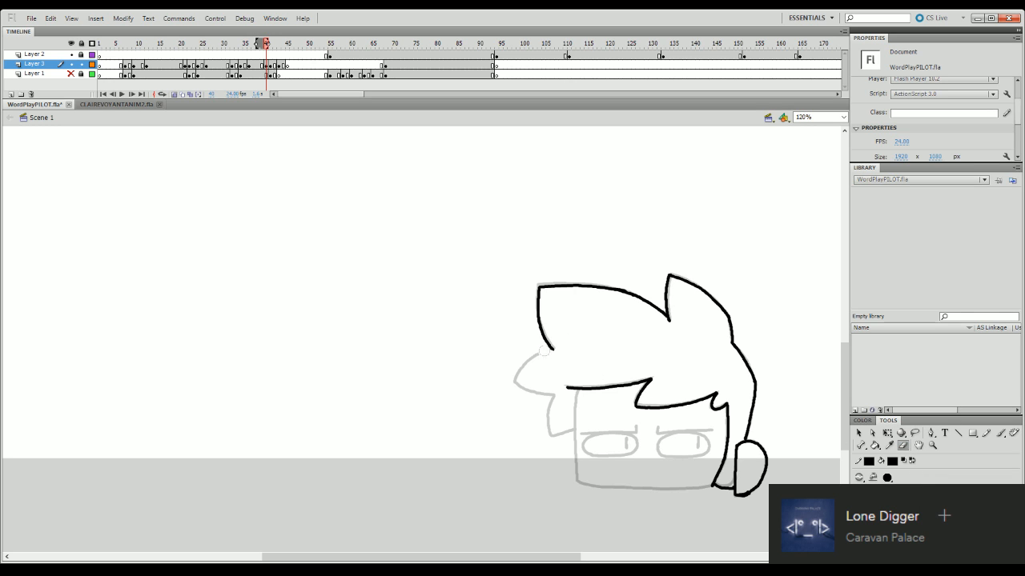
drag(544, 350, 551, 356)
key(b)
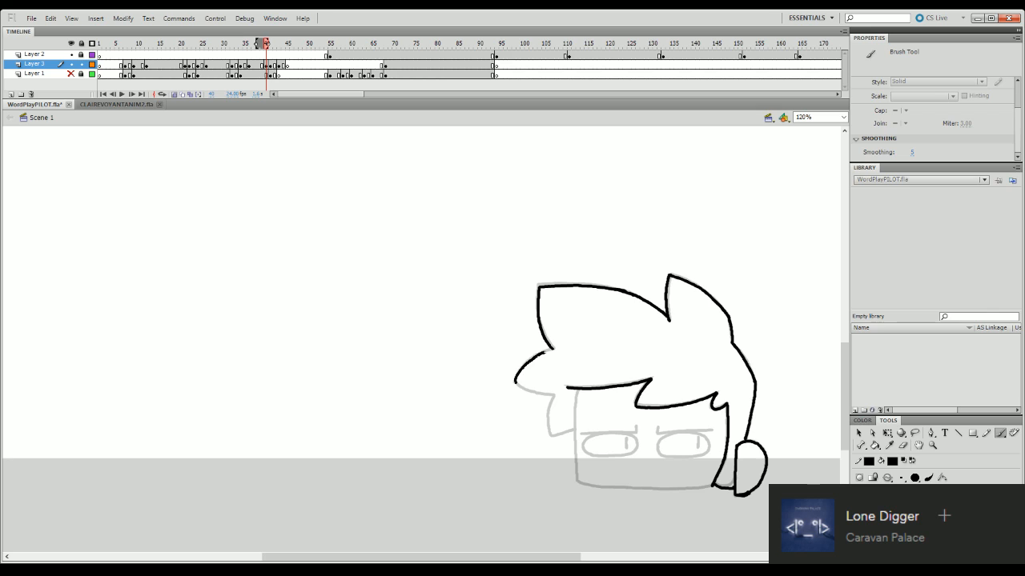
drag(515, 382, 554, 352)
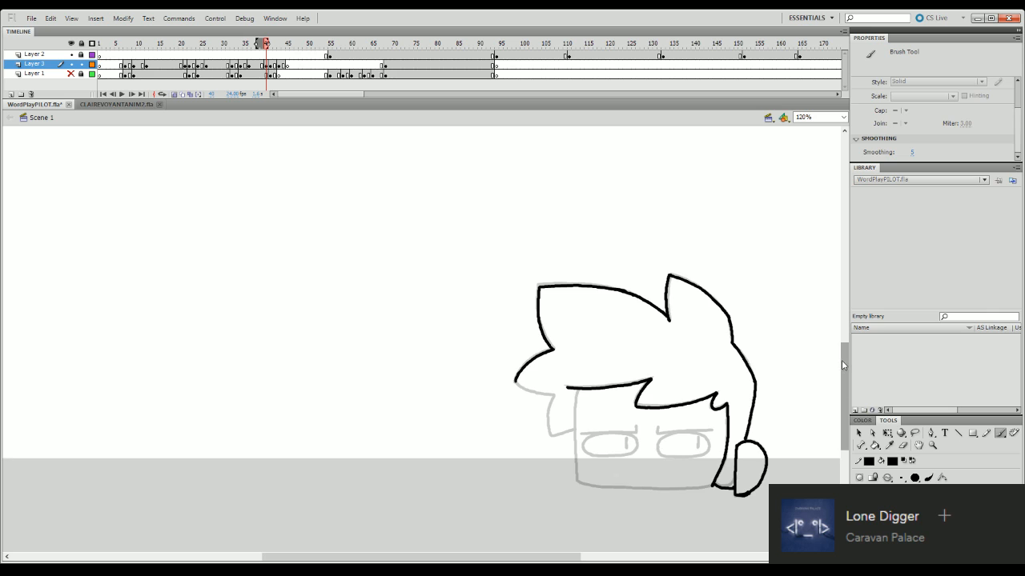
- Ink the side tuft's lower edge, the small hair lock beneath it and the adjoining side of the face
drag(845, 366, 845, 396)
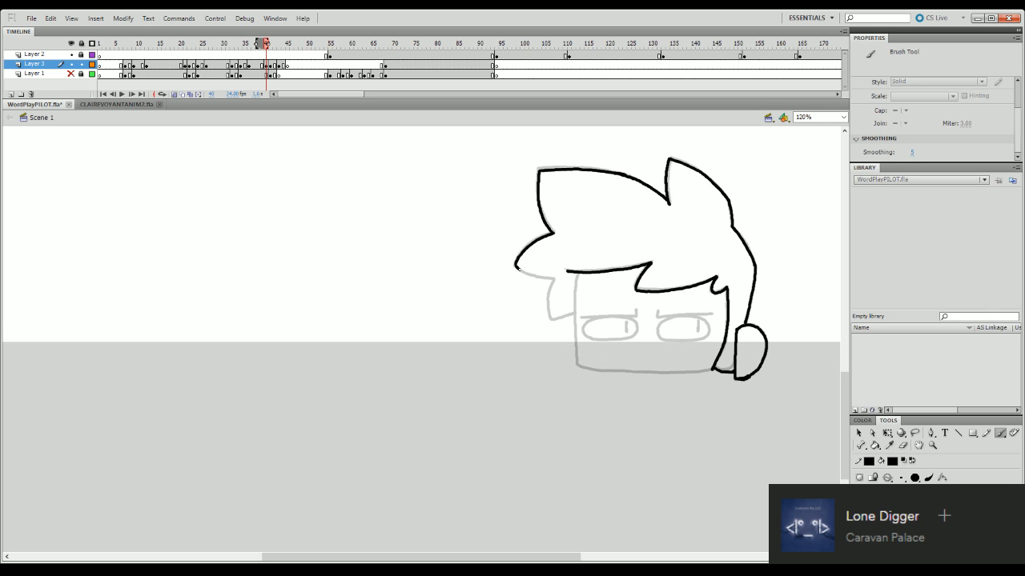
drag(517, 268, 536, 277)
key(ctrl+z)
key(ctrl+z)
key(ctrl+z)
key(ctrl+z)
drag(516, 267, 555, 278)
mouse_move(555, 279)
mouse_down()
mouse_move(553, 324)
mouse_move(572, 317)
mouse_up()
key(ctrl+z)
drag(578, 275, 575, 369)
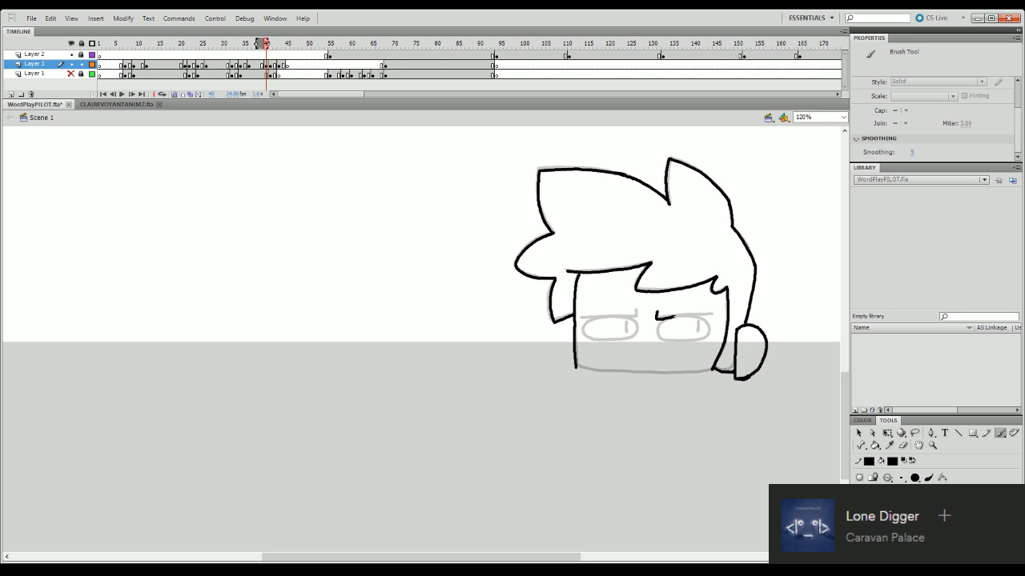
- Ink the eye nearest the ear with its flat brow and a pupil line shifted toward the middle of the face
key(ctrl+z)
drag(671, 317, 711, 313)
key(ctrl+z)
key(ctrl+z)
mouse_move(698, 316)
mouse_down()
mouse_move(710, 314)
mouse_move(658, 318)
mouse_move(710, 316)
mouse_move(661, 341)
mouse_move(710, 324)
mouse_up()
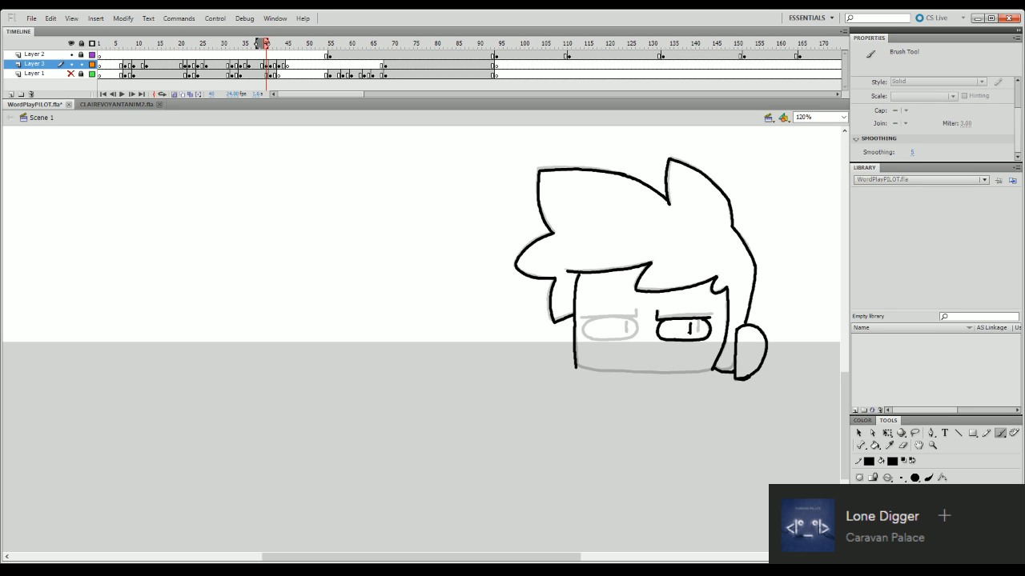
drag(687, 325, 689, 334)
key(ctrl+z)
- Squash the inked eye and its brow slightly downward with Free Transform
key(q)
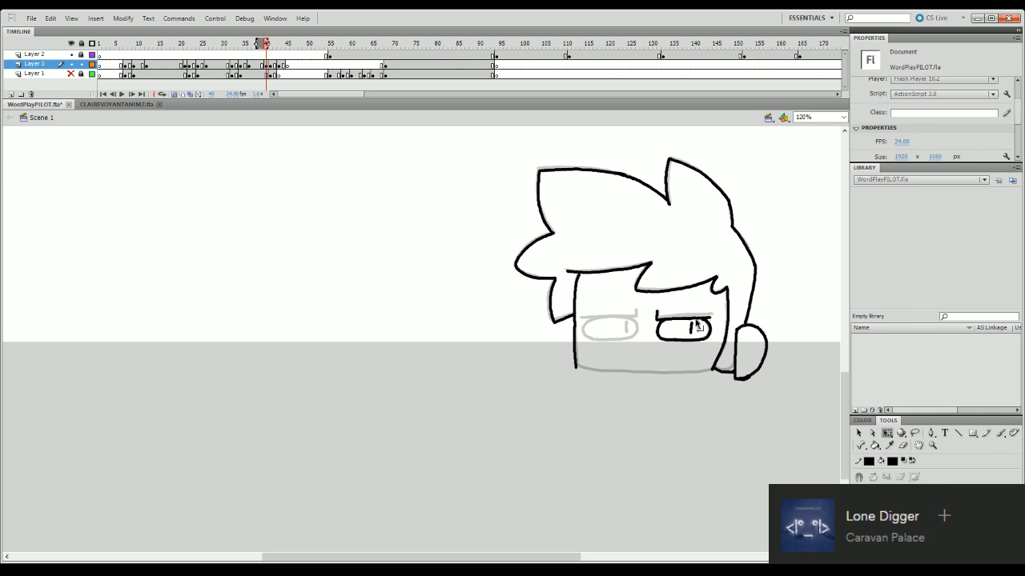
click(694, 327)
drag(682, 310, 682, 313)
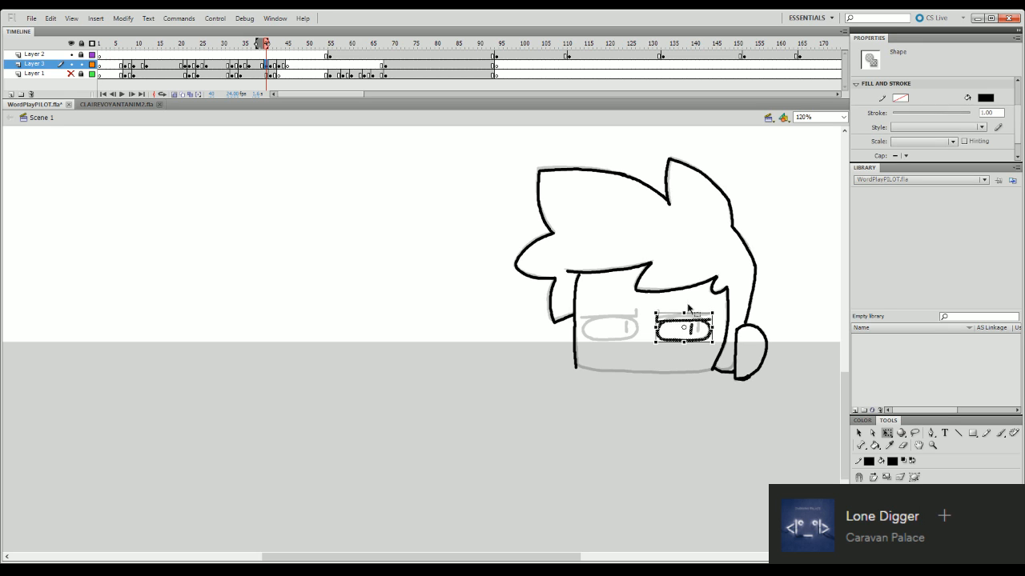
click(701, 298)
key(b)
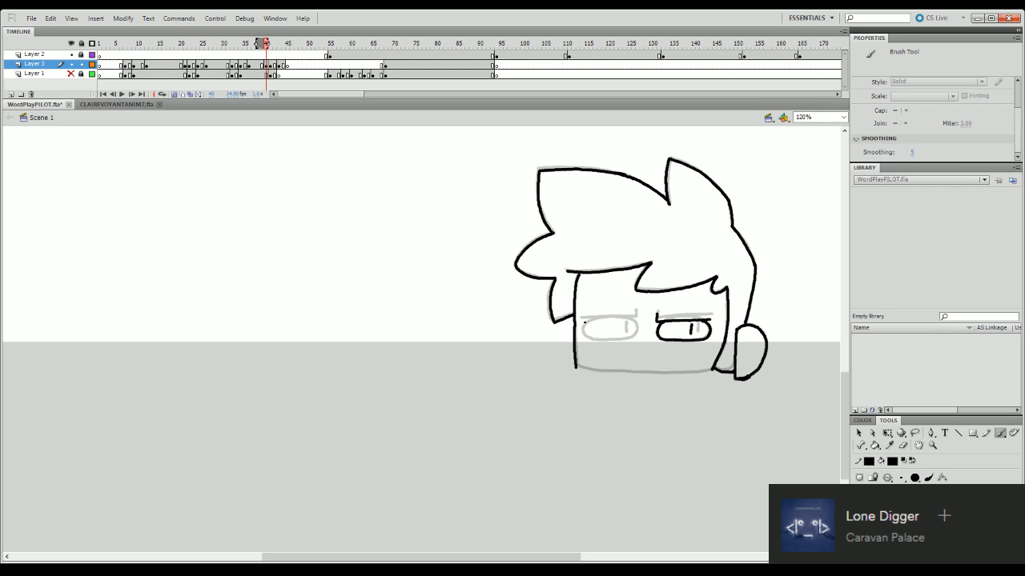
- Ink the other eye with its low brow and pupil line to match the finished eye
drag(593, 323, 634, 322)
drag(624, 338, 633, 333)
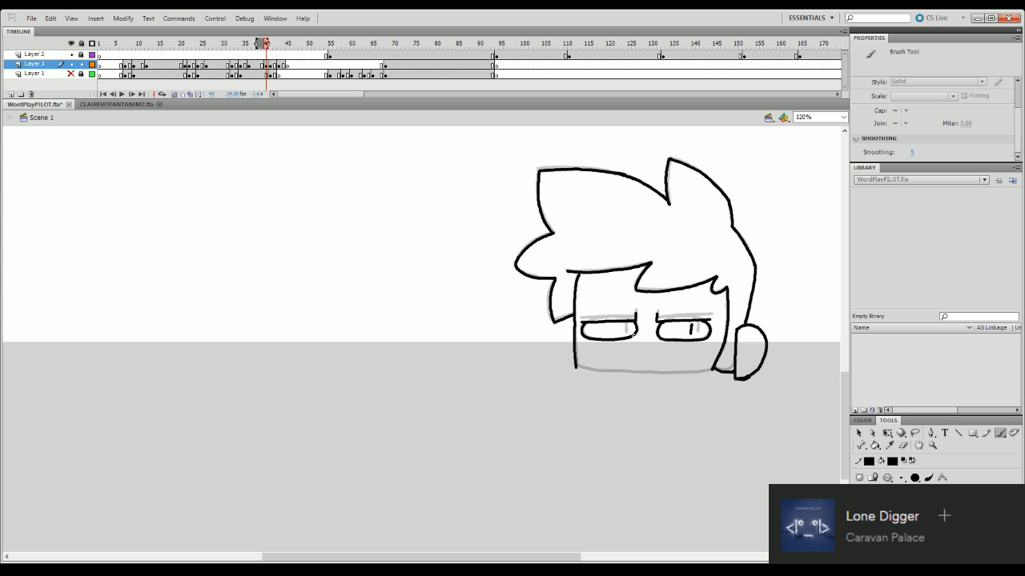
key(q)
click(636, 338)
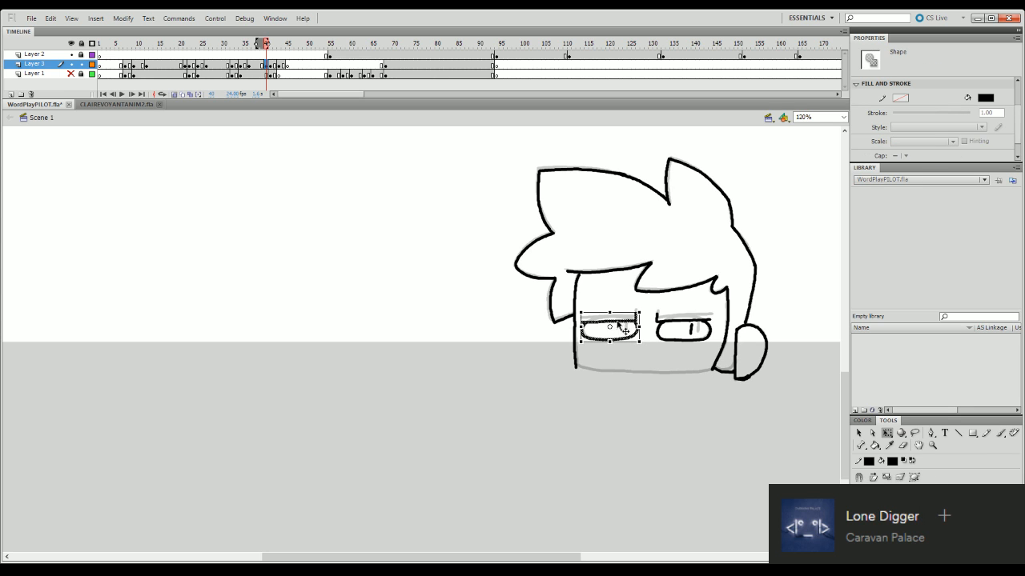
key(b)
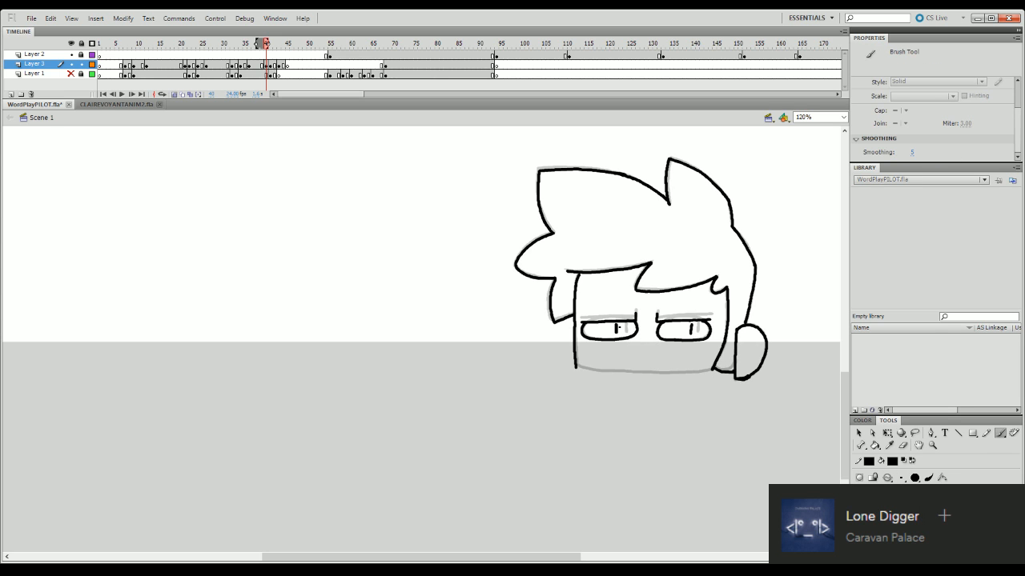
- Ink the bottom edge of the face and select the complete head drawing at frame 40 of Layer 3
drag(583, 370, 711, 367)
key(q)
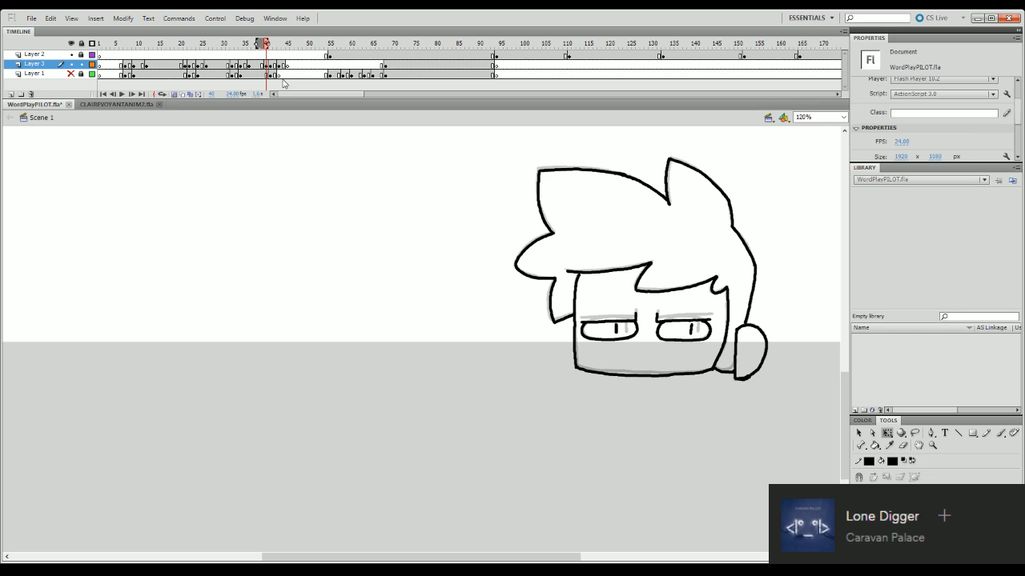
click(270, 64)
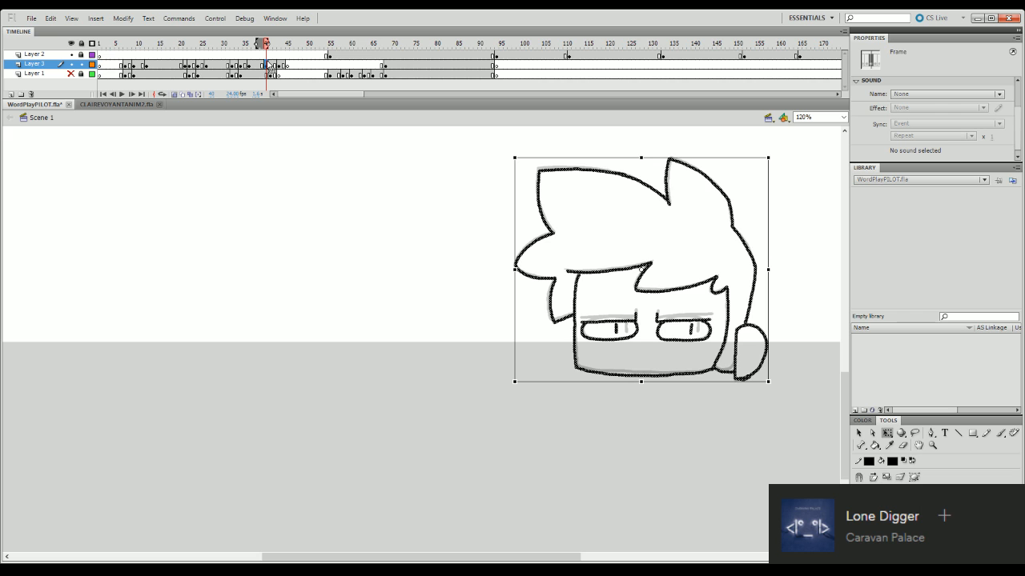
- Nudge the selected head at frame 40 slightly upward and play back the animation to check the movement
key(Up)
key(Up)
key(Up)
key(Up)
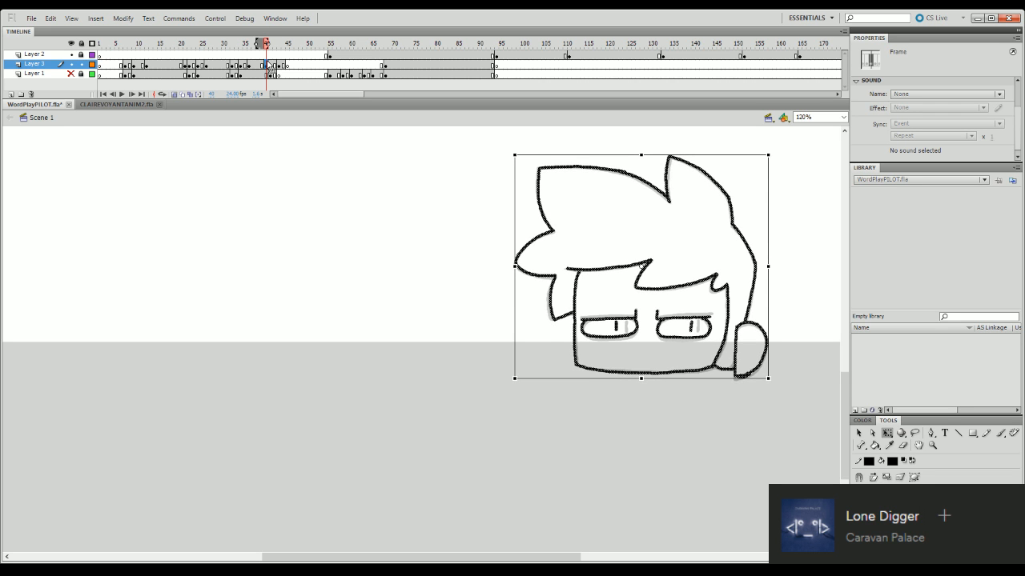
key(Return)
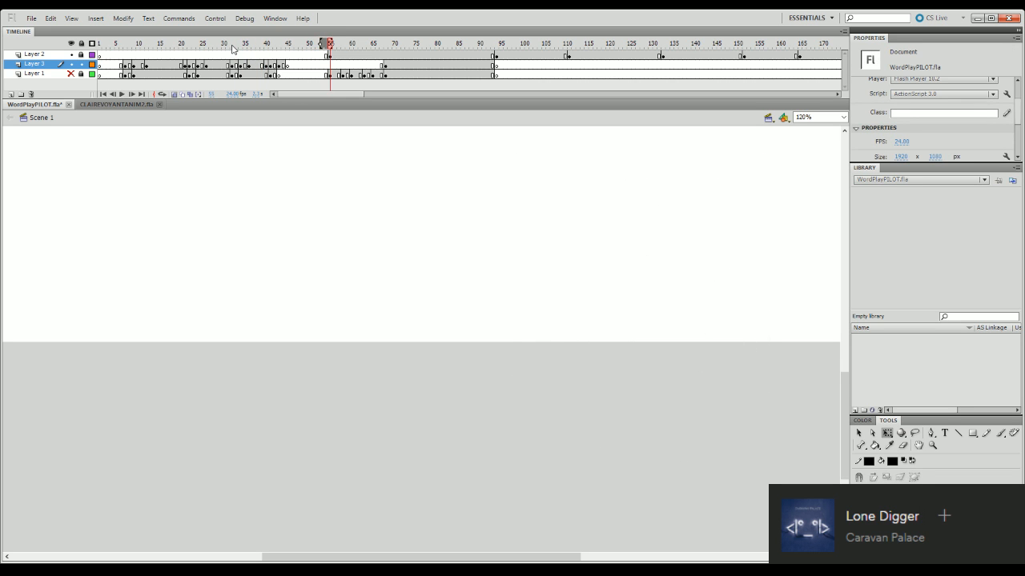
mouse_move(285, 47)
mouse_down()
mouse_move(266, 50)
mouse_move(261, 65)
mouse_move(267, 46)
mouse_up()
click(266, 65)
key(Return)
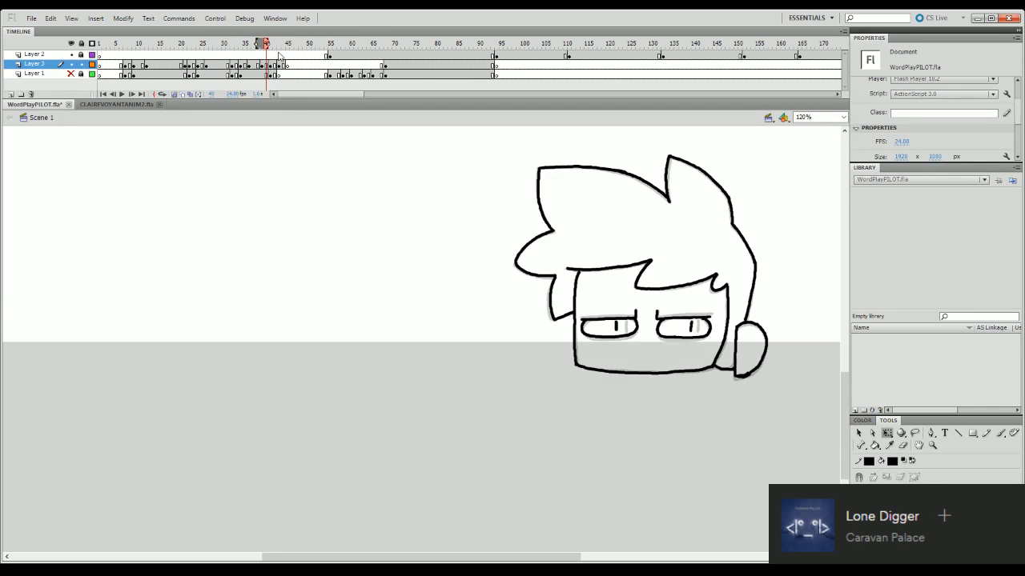
- Insert two frames at frame 41, leave an empty keyframe there on Layer 3, and extend the onion skin to the following pose
click(272, 65)
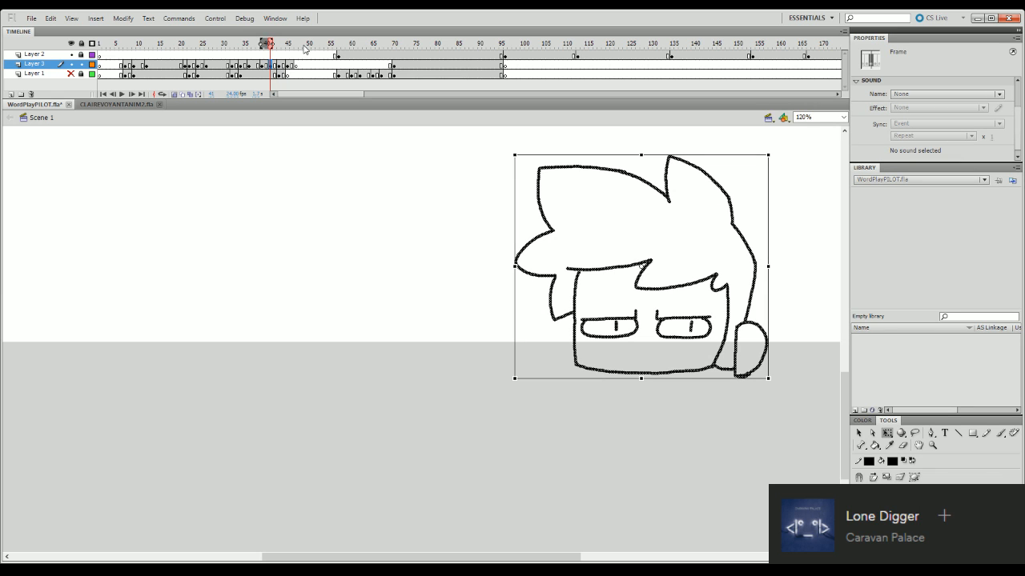
click(757, 176)
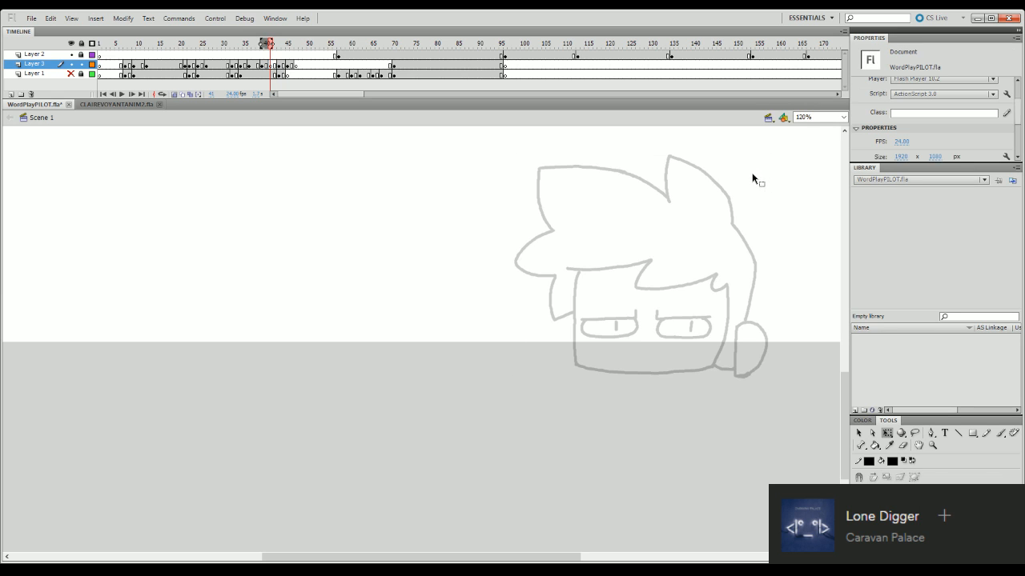
click(280, 44)
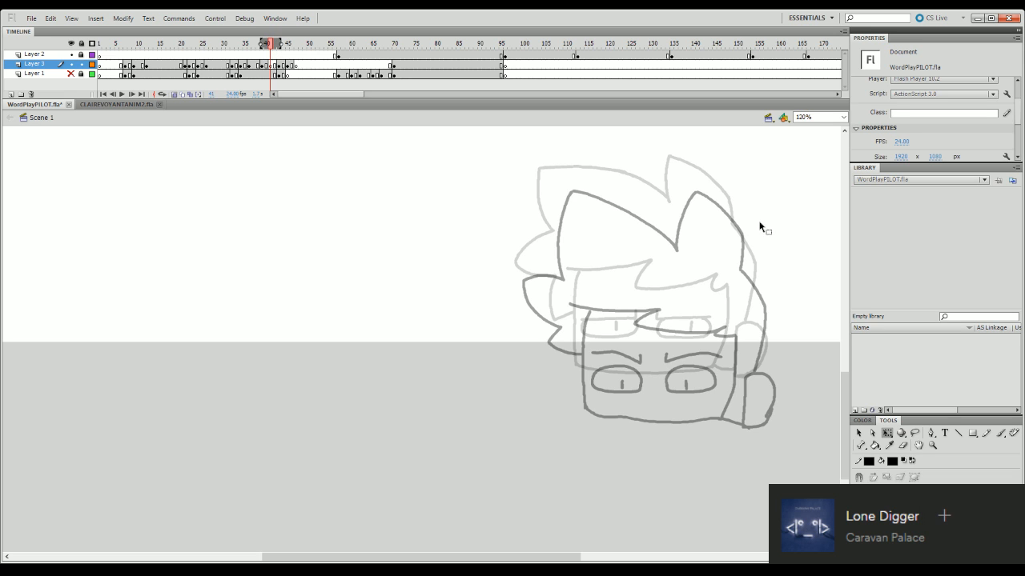
- Shift the angry-browed head at frame 43 of Layer 3 slightly to the left
click(278, 66)
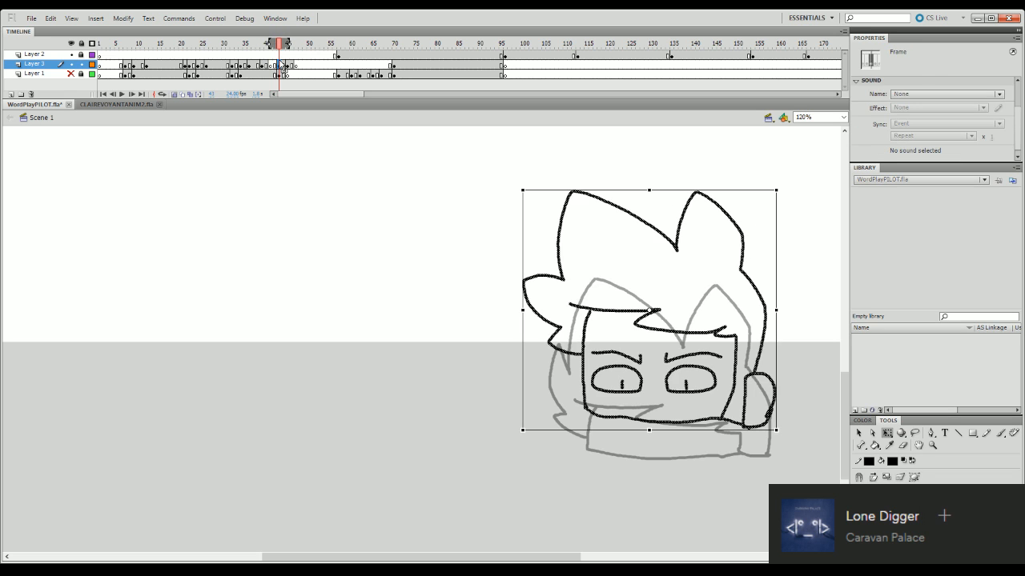
key(Left)
key(Left)
key(Left)
key(Left)
key(Left)
key(Left)
key(Left)
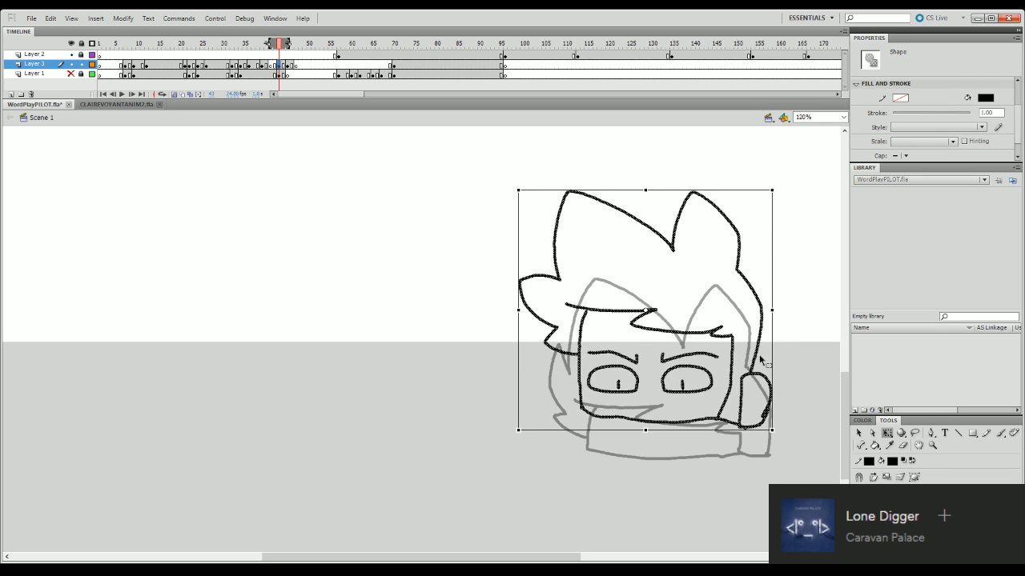
mouse_move(280, 46)
mouse_down()
mouse_move(266, 48)
mouse_move(277, 49)
mouse_up()
- Shift the lower head at frame 45 of Layer 3 slightly to the left and play back the animation
click(289, 65)
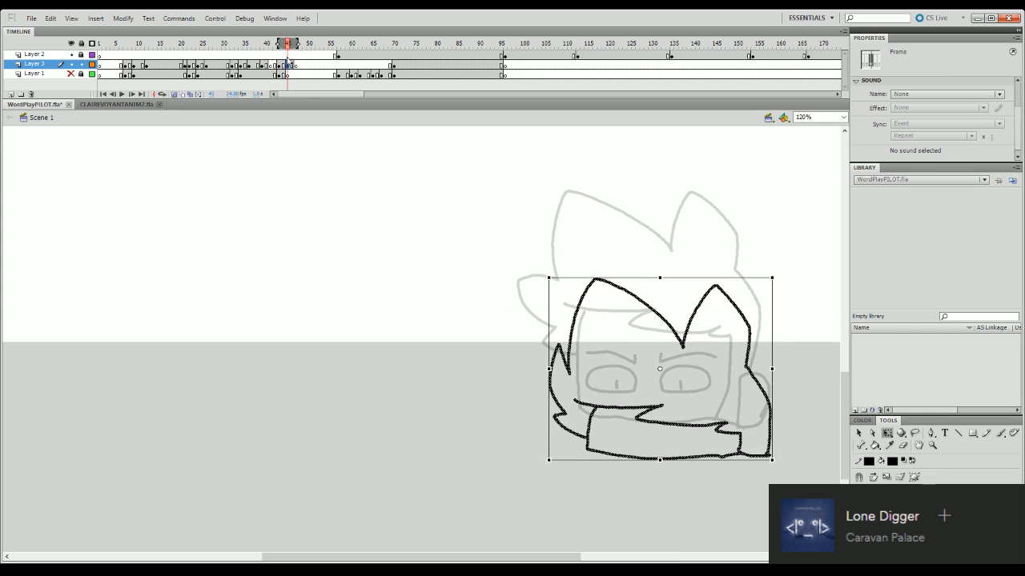
key(Left)
key(Left)
key(Left)
key(Left)
key(Left)
key(Left)
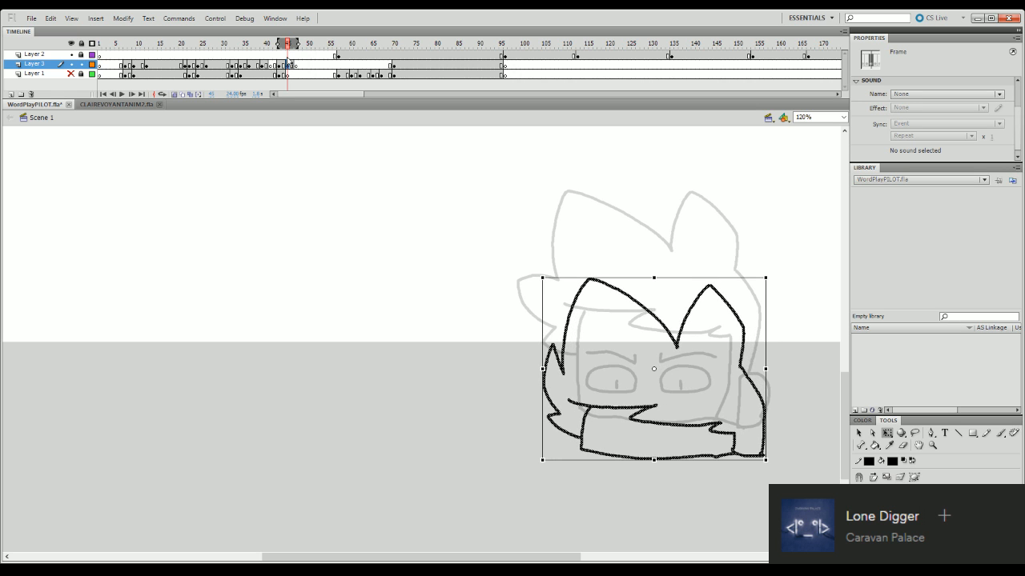
key(Return)
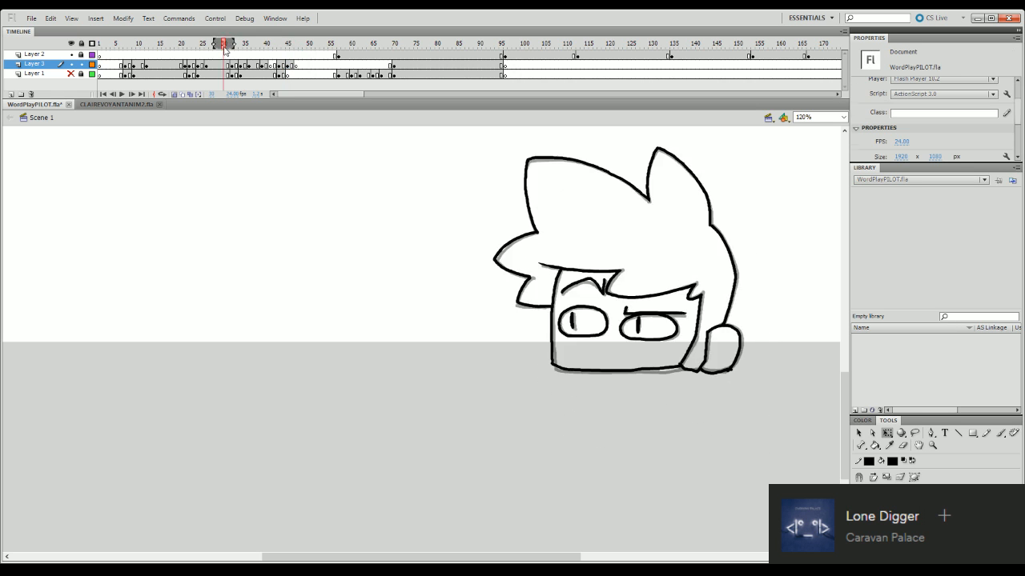
- Ink both closed eyes as narrow slits and the left edge of the face at frame 41, using the frame 40 onion skin
click(271, 44)
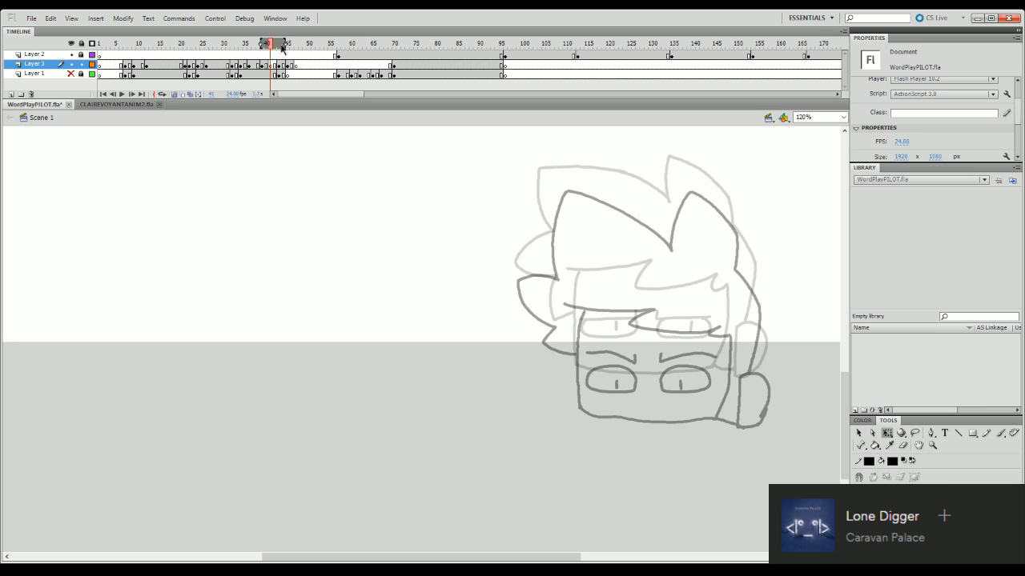
click(274, 44)
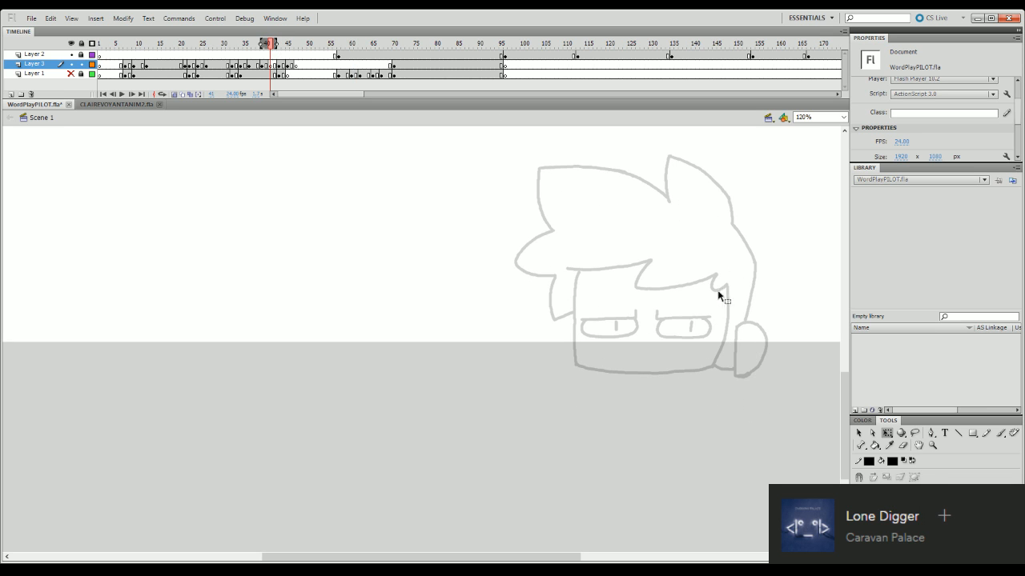
key(b)
mouse_move(655, 325)
mouse_down()
mouse_move(714, 327)
mouse_move(682, 330)
mouse_move(705, 335)
mouse_up()
key(ctrl+z)
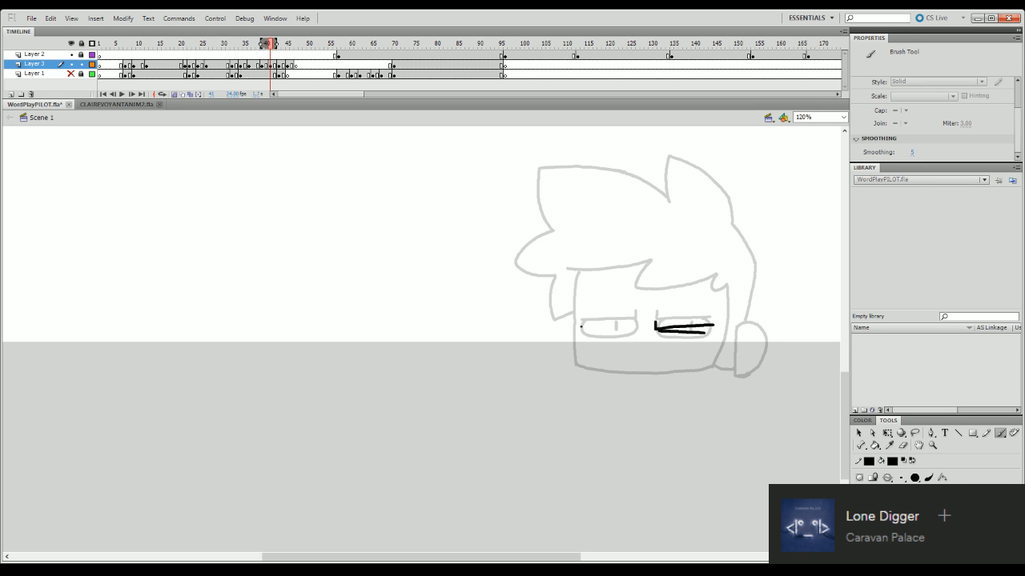
drag(580, 326, 635, 329)
drag(579, 271, 573, 366)
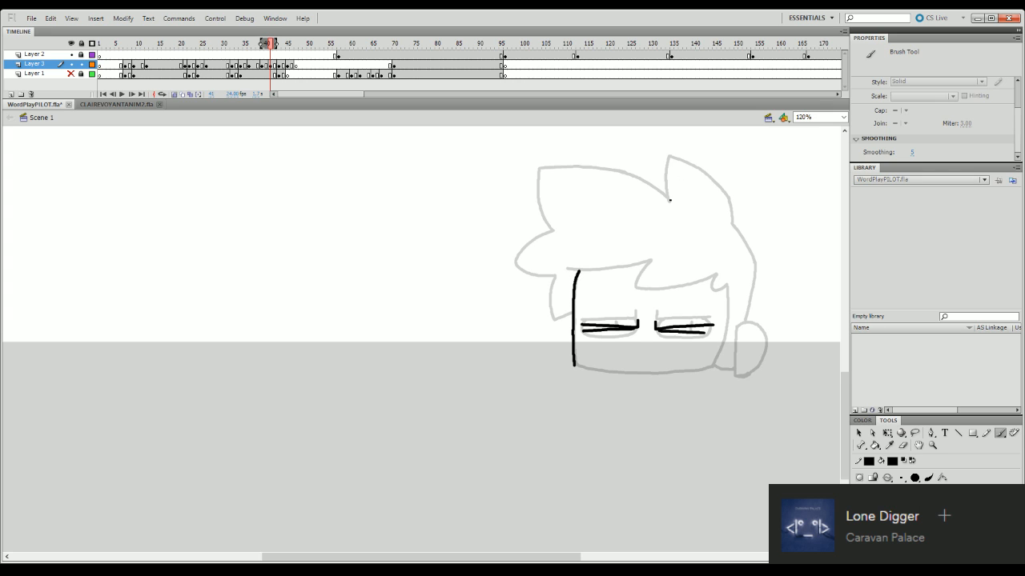
- Ink the right hair spike on the frame 41 head, then stretch and skew it slightly up and to the right
mouse_move(670, 201)
mouse_down()
mouse_move(669, 157)
mouse_move(717, 179)
mouse_up()
key(ctrl+z)
mouse_move(669, 157)
mouse_down()
mouse_move(726, 191)
mouse_move(733, 223)
mouse_up()
key(q)
click(668, 192)
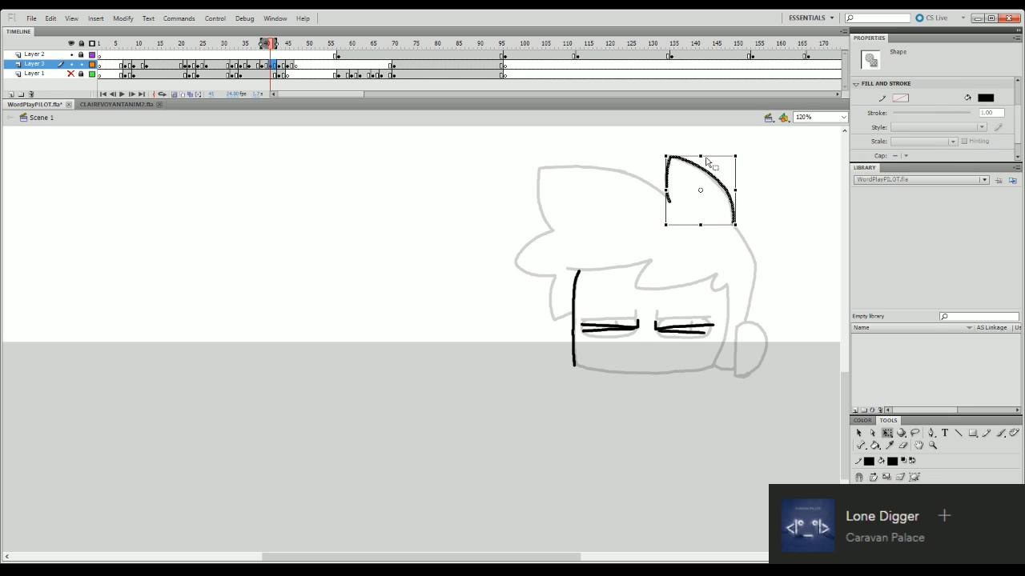
drag(701, 156, 706, 151)
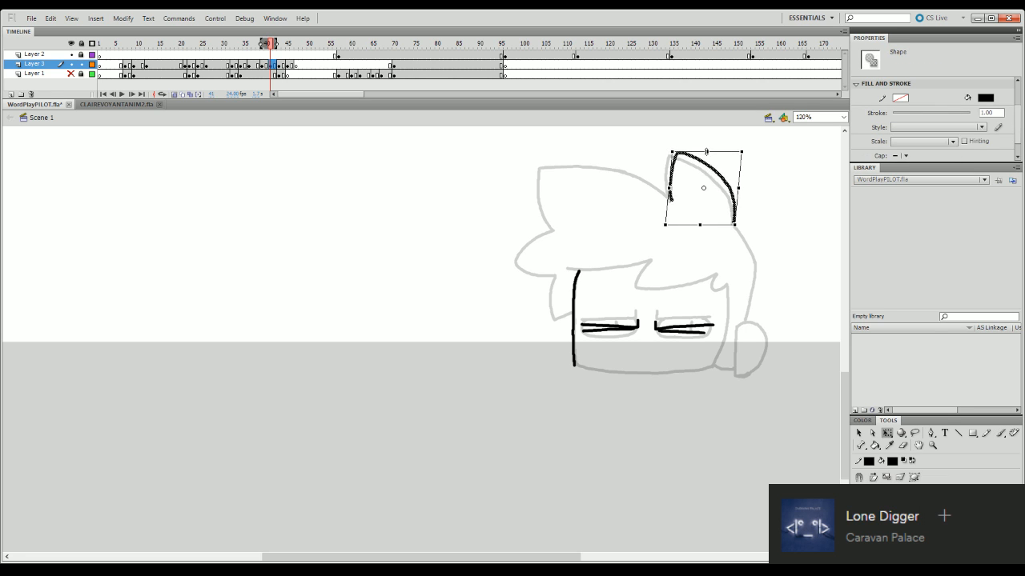
click(728, 142)
- Ink the large left hair tuft up to the spike, then skew it slightly right and raise its outer side
key(b)
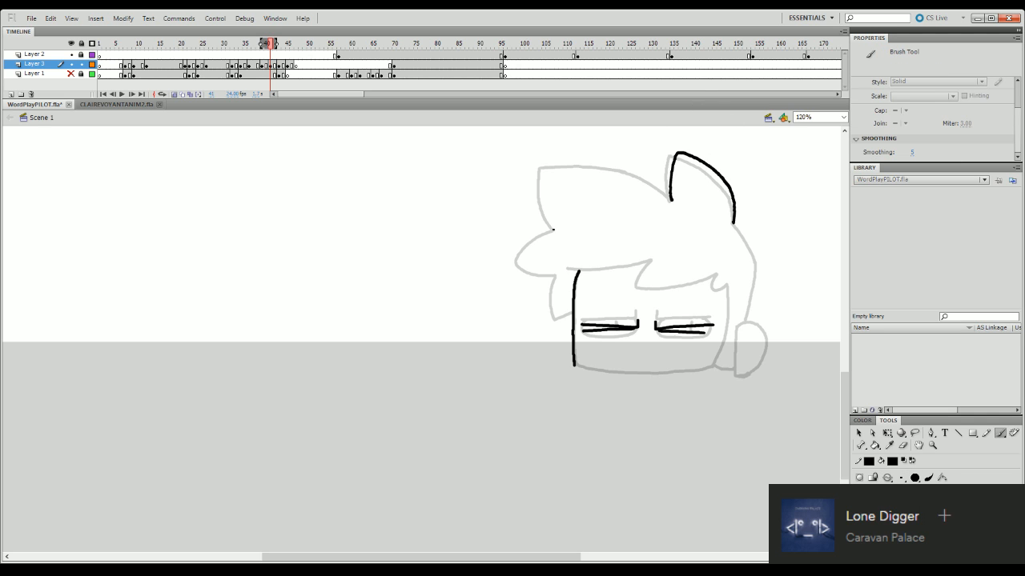
drag(552, 229, 538, 165)
key(ctrl+z)
mouse_move(551, 228)
mouse_down()
mouse_move(536, 181)
mouse_move(546, 163)
mouse_move(616, 168)
mouse_move(662, 194)
mouse_up()
key(ctrl+z)
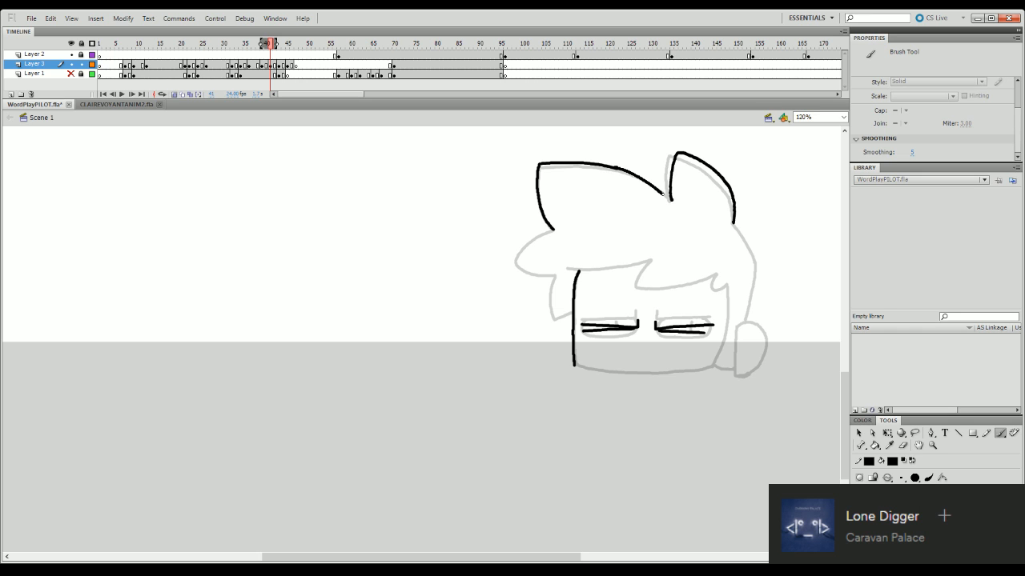
key(q)
click(638, 177)
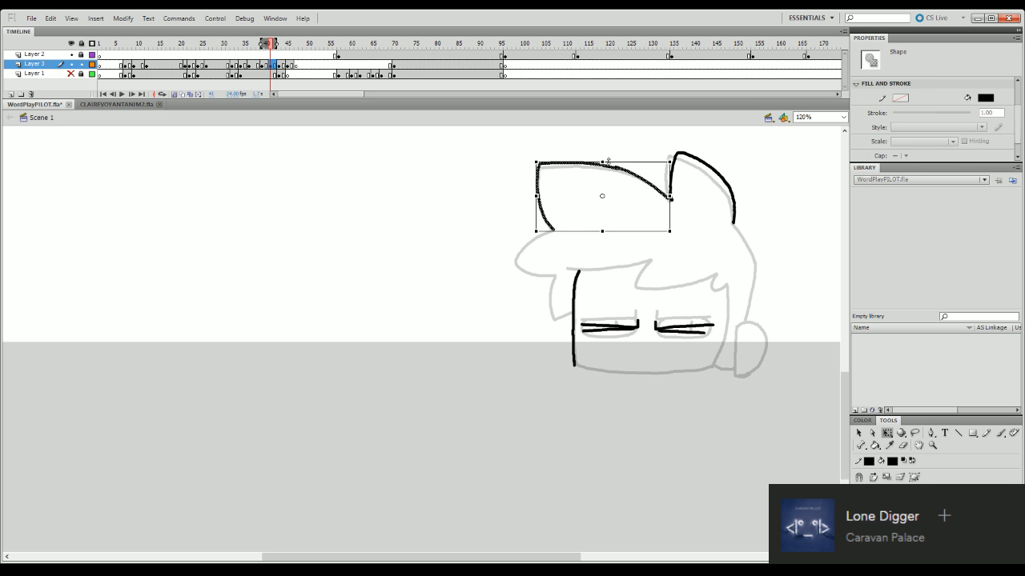
drag(608, 163, 613, 163)
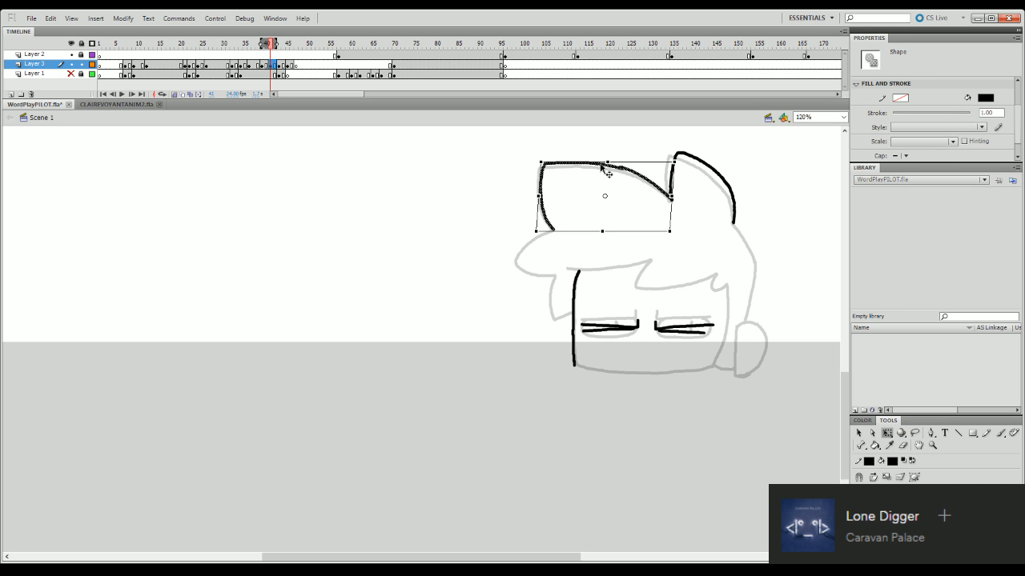
drag(536, 184, 536, 176)
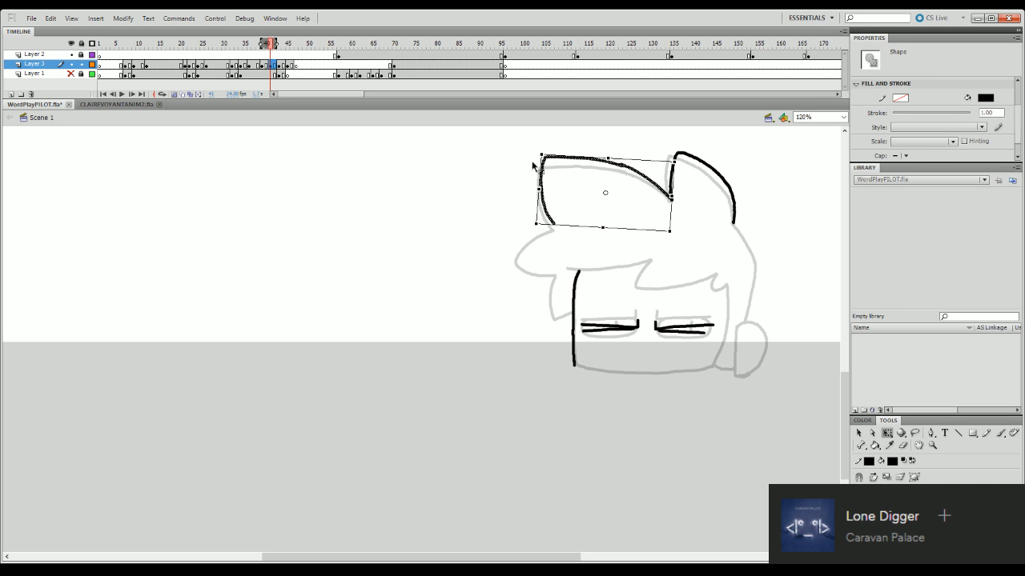
click(523, 146)
- Ink the two pointed side tufts running from the large hair tuft down to the left edge of the face
key(b)
mouse_move(554, 226)
mouse_down()
mouse_move(525, 239)
mouse_move(514, 257)
mouse_up()
key(ctrl+z)
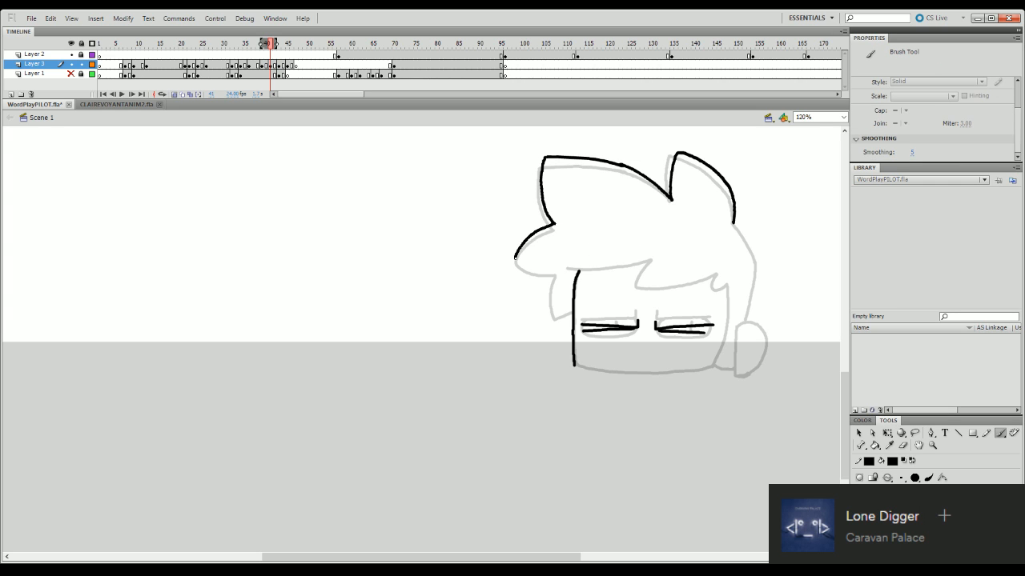
key(ctrl+z)
mouse_move(553, 225)
mouse_down()
mouse_move(515, 259)
mouse_move(555, 272)
mouse_move(549, 307)
mouse_move(570, 310)
mouse_up()
- Ink the jagged fringe across the forehead and the right side line of the face
mouse_move(562, 268)
mouse_down()
mouse_move(604, 271)
mouse_move(587, 267)
mouse_move(648, 262)
mouse_move(576, 268)
mouse_move(650, 259)
mouse_move(632, 285)
mouse_move(648, 286)
mouse_move(714, 273)
mouse_up()
key(ctrl+z)
key(ctrl+z)
key(ctrl+z)
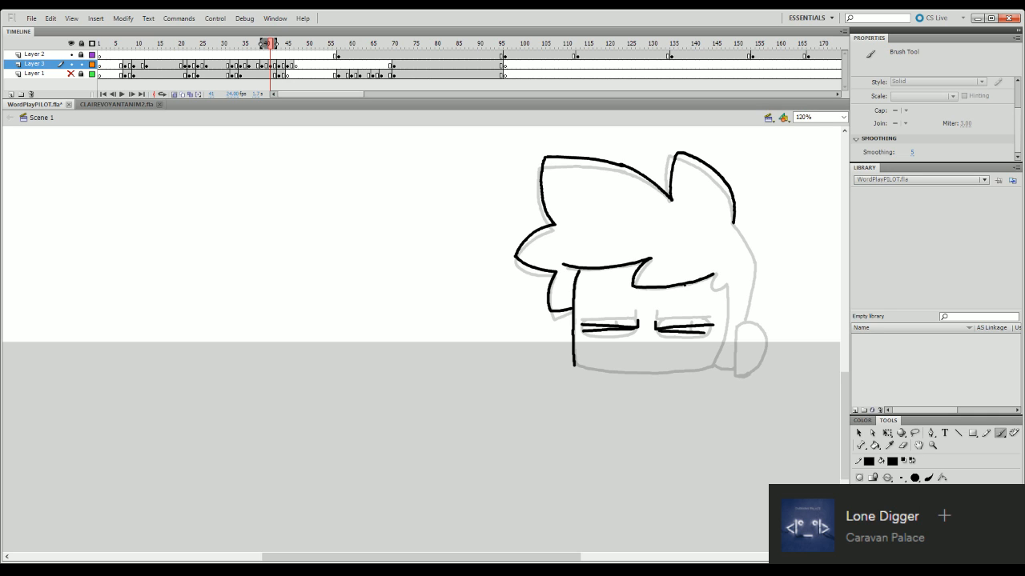
key(ctrl+z)
mouse_move(633, 286)
mouse_down()
mouse_move(716, 273)
mouse_move(723, 283)
mouse_move(715, 275)
mouse_move(711, 285)
mouse_move(751, 283)
mouse_move(726, 285)
mouse_move(707, 377)
mouse_up()
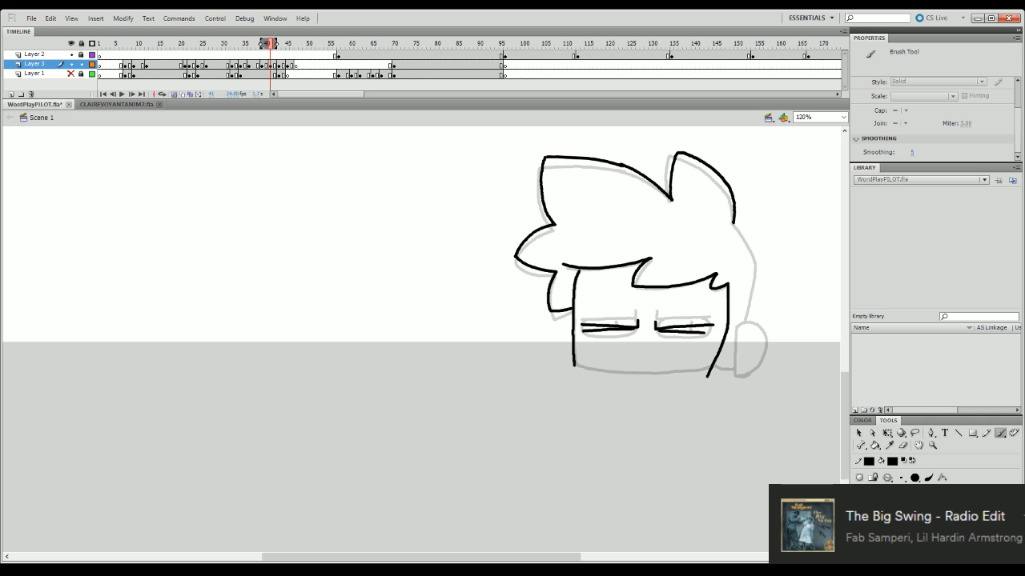
- Ink the back edge of the hair down from the spike and the rounded ear below it
drag(734, 223, 754, 264)
key(ctrl+z)
mouse_move(733, 224)
mouse_down()
mouse_move(763, 270)
mouse_move(755, 266)
mouse_move(746, 322)
mouse_up()
mouse_move(737, 325)
mouse_down()
mouse_move(765, 331)
mouse_move(764, 364)
mouse_move(741, 380)
mouse_up()
mouse_move(737, 327)
mouse_down()
mouse_move(743, 380)
mouse_move(734, 373)
mouse_up()
key(ctrl+z)
key(ctrl+z)
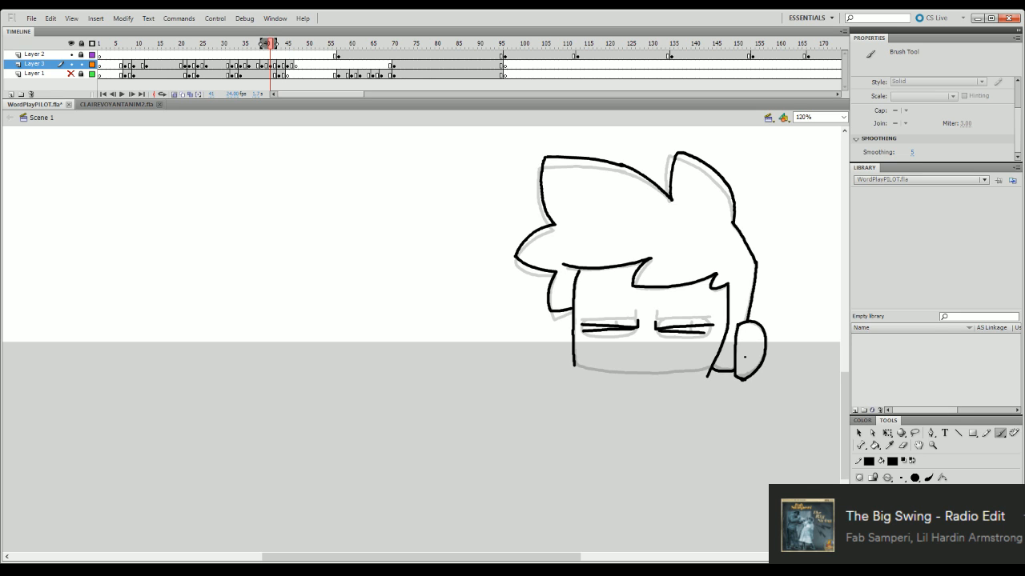
- Ink the bottom edge of the face and move the complete frame 41 head slightly down
drag(571, 364, 712, 369)
key(q)
key(ctrl+a)
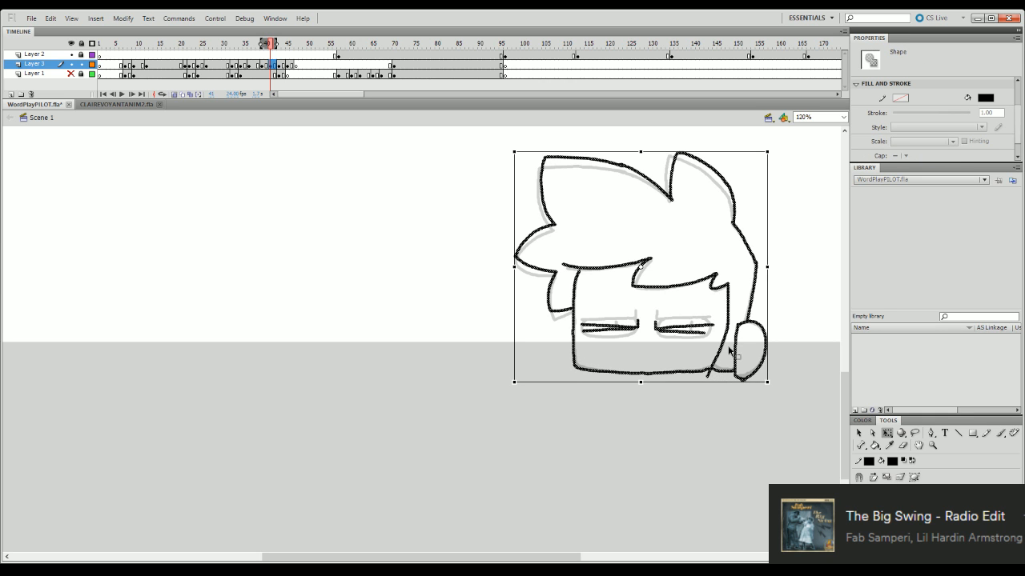
key(Down)
key(Down)
key(Down)
key(Down)
key(Down)
key(Down)
key(Down)
key(Down)
key(Down)
key(Down)
key(Down)
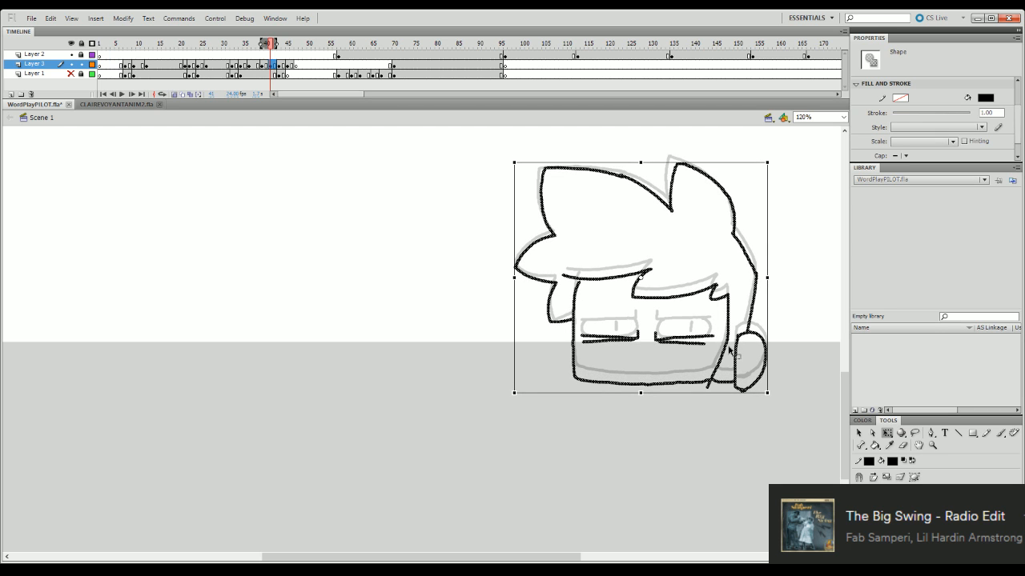
- Play back the peeking animation to check how the closed-eye pose leads into the drop
drag(272, 48, 275, 46)
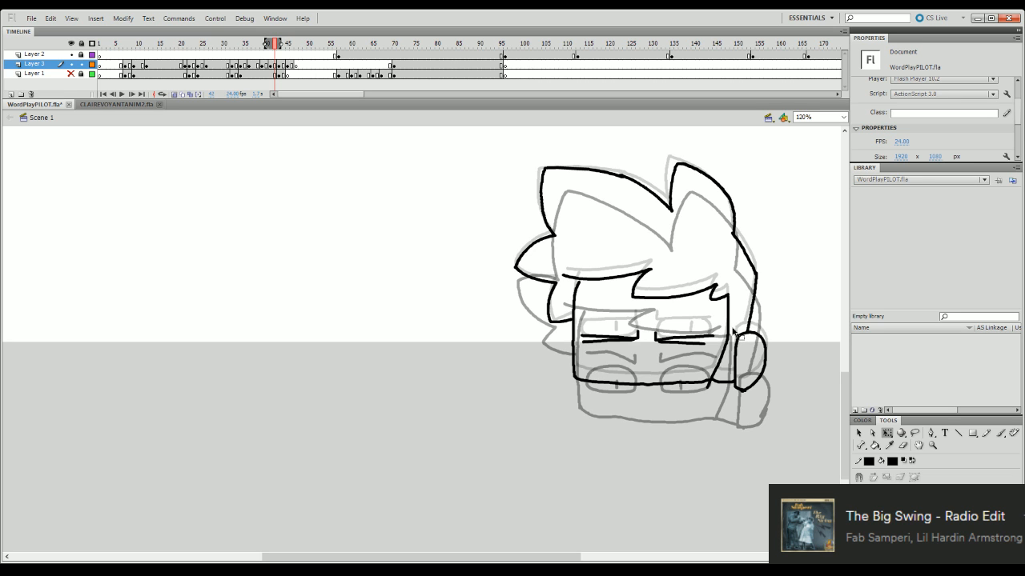
drag(237, 48, 159, 80)
key(Return)
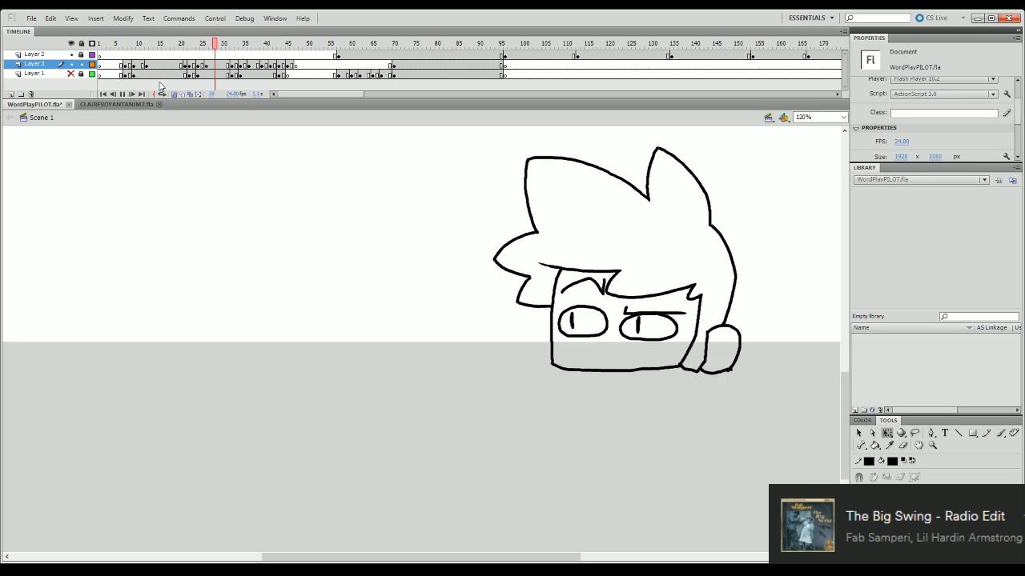
click(276, 50)
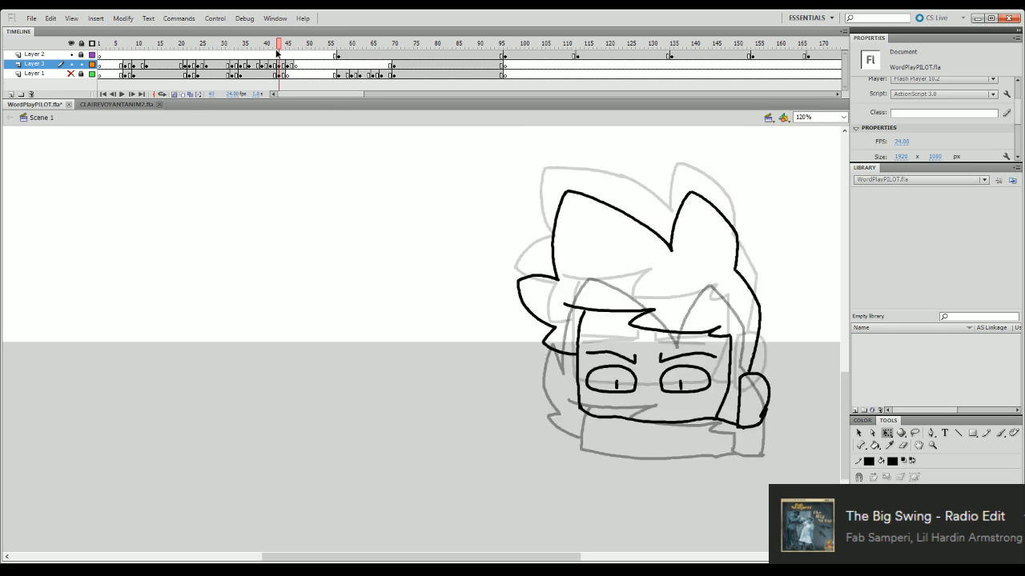
click(181, 48)
key(Return)
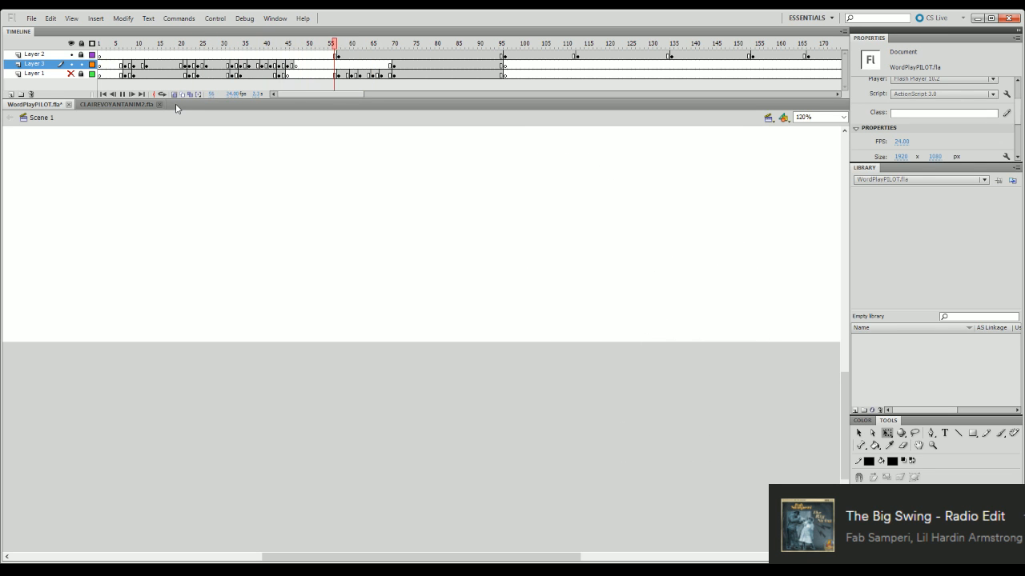
- Lower the head drawing at frames 45–46 of Layer 3 so the drop travels farther
click(292, 65)
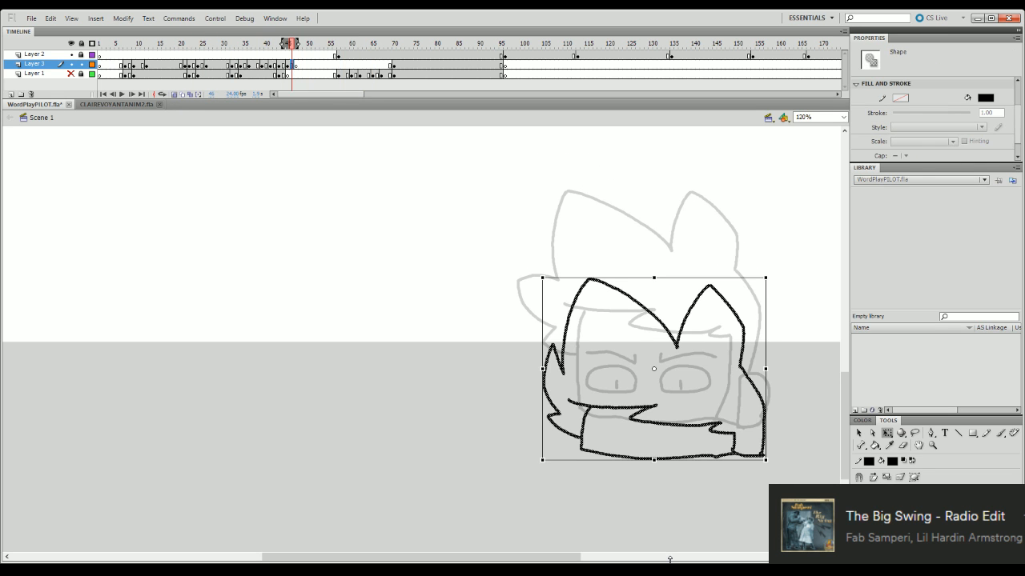
key(shift+Down)
key(shift+Down)
key(shift+Down)
key(shift+Down)
key(shift+Down)
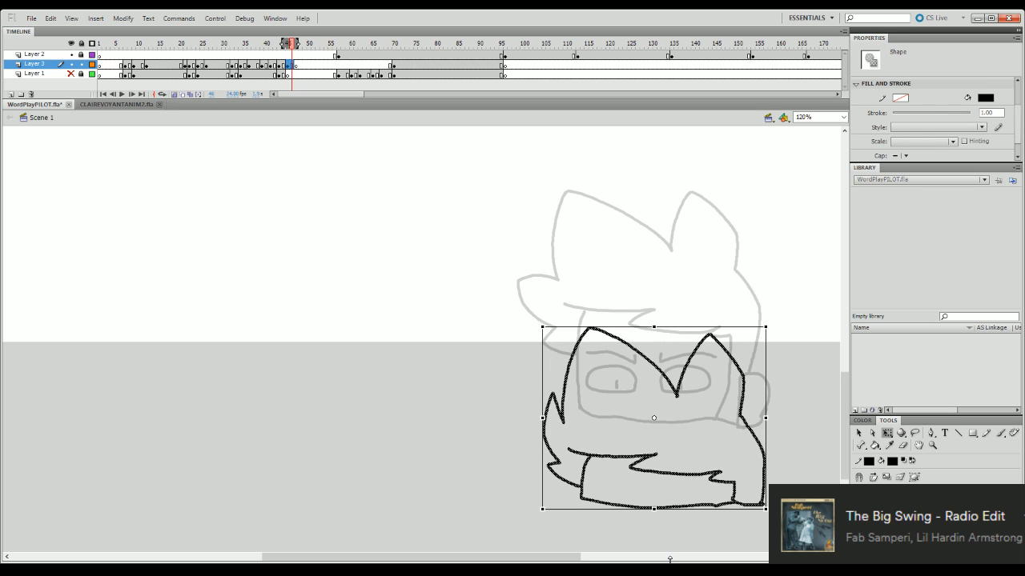
key(shift+Up)
key(shift+Up)
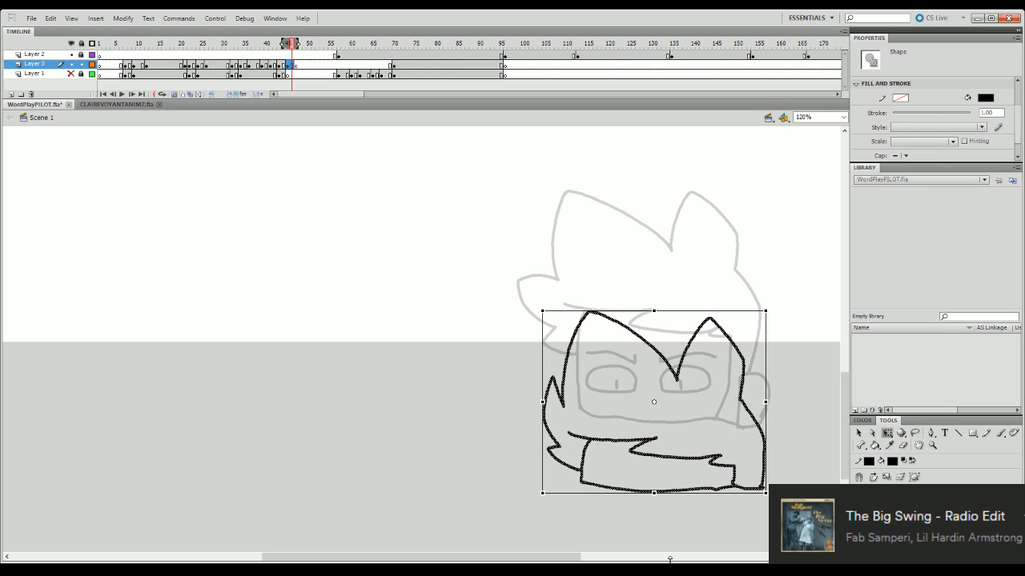
- Nudge the frame 44 head drawing on Layer 3 slightly down
click(282, 66)
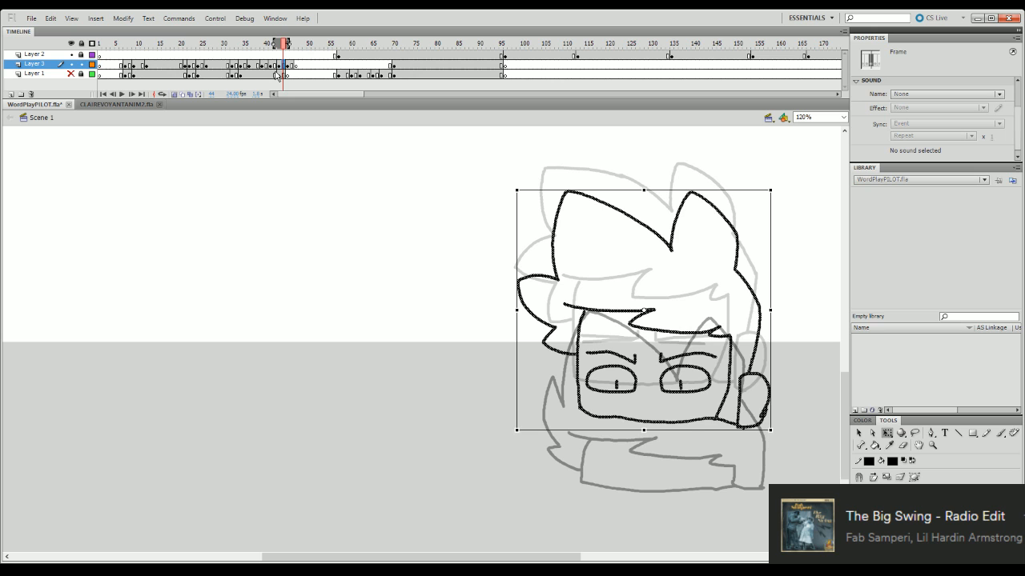
key(Down)
key(Down)
key(Down)
key(Down)
key(Down)
- Fit the view to the whole frame and replay the peeking animation several times to check the timing of the drop
drag(255, 46, 143, 93)
key(Return)
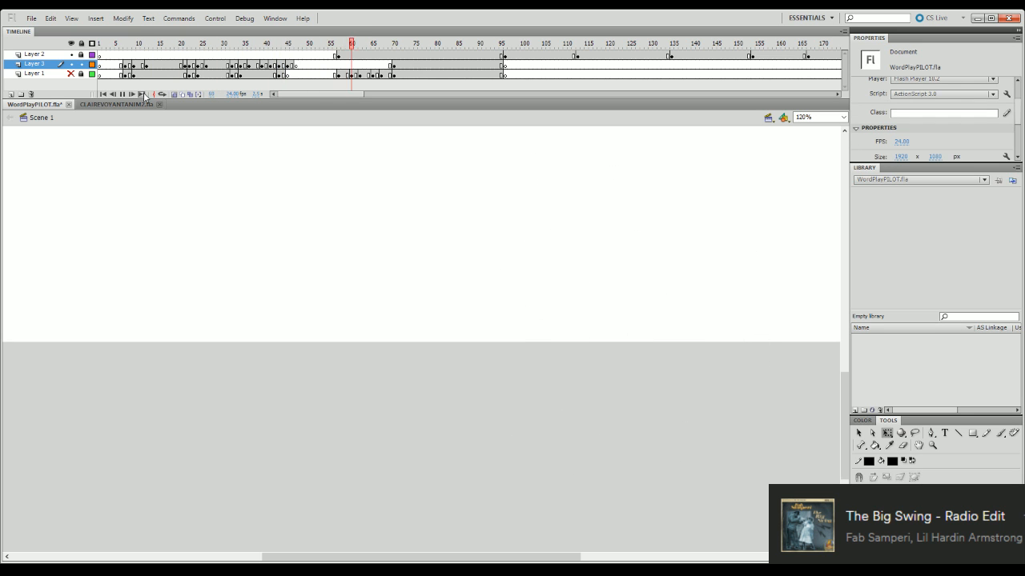
click(843, 117)
click(839, 135)
drag(298, 45, 151, 168)
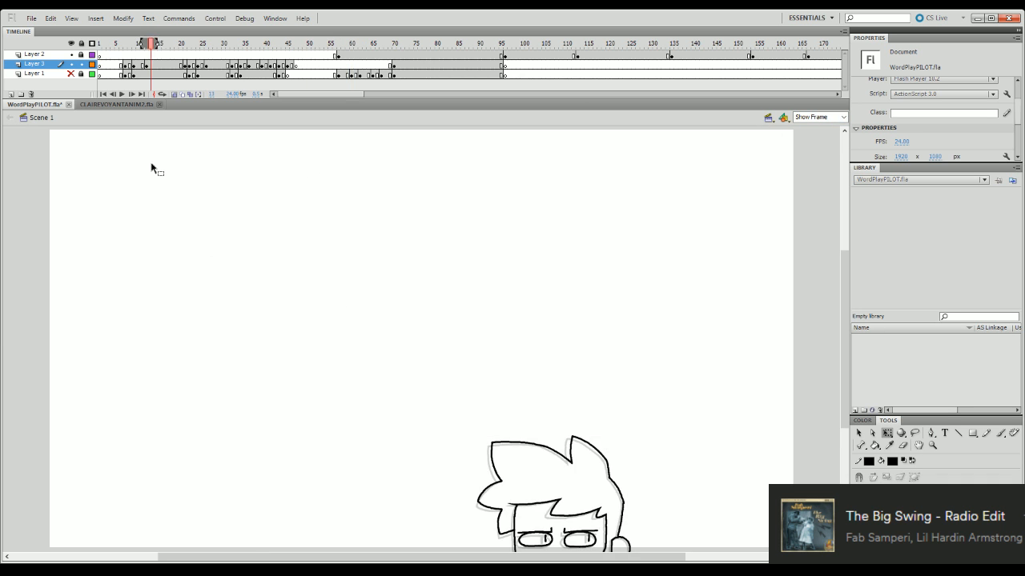
key(Return)
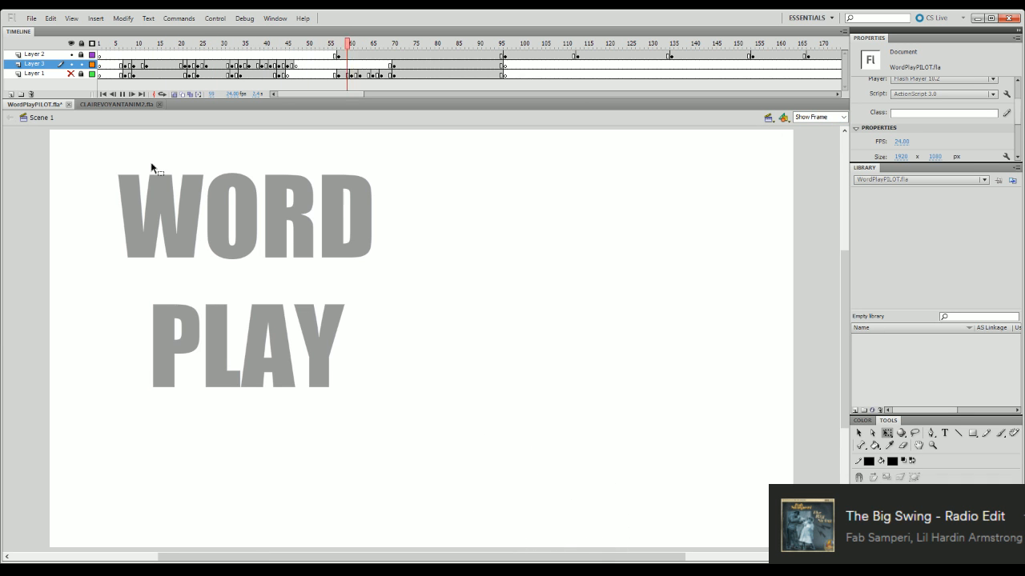
drag(300, 47, 118, 158)
key(Return)
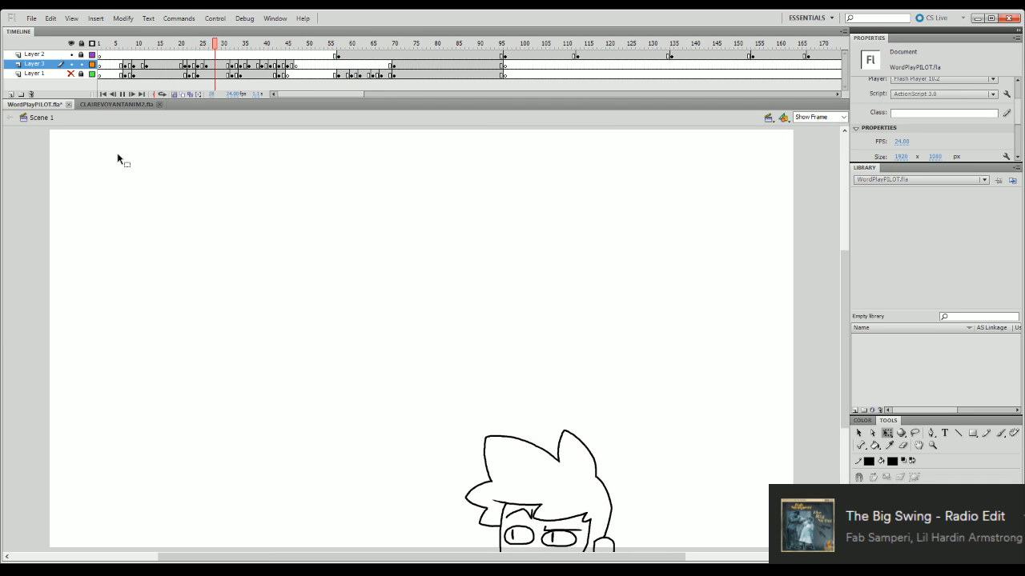
drag(288, 45, 163, 137)
key(Return)
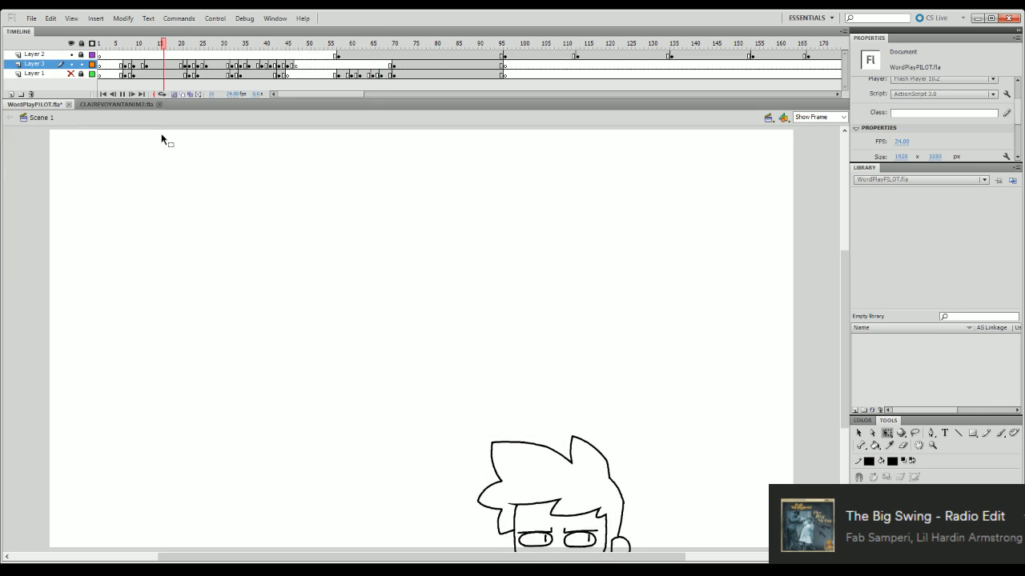
key(Return)
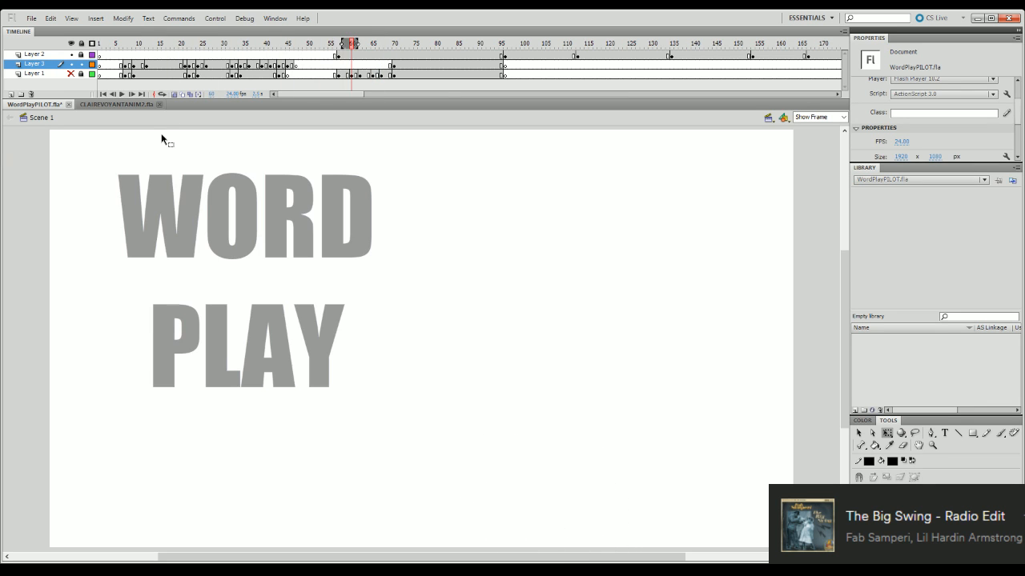
click(223, 46)
key(Return)
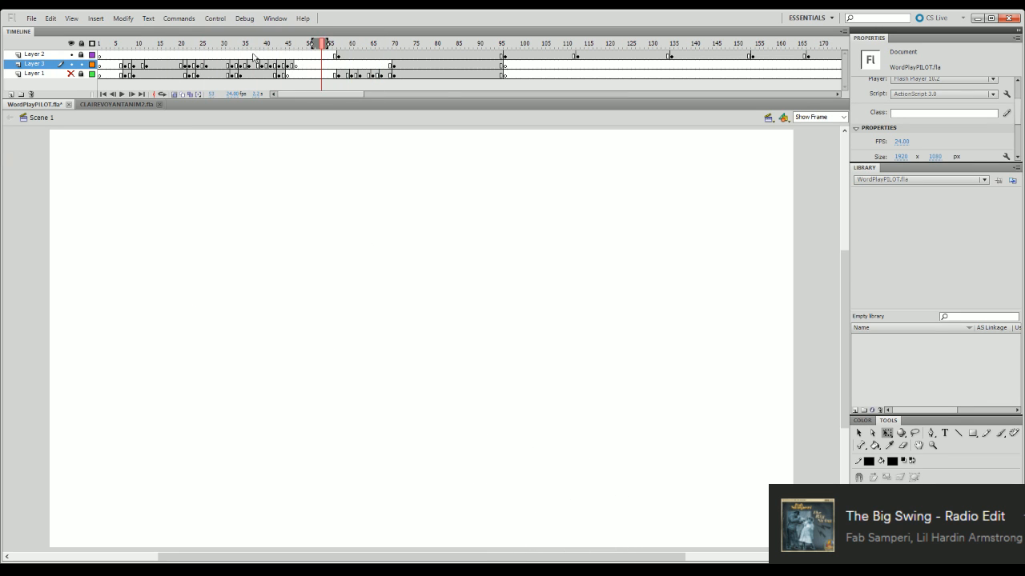
- Nudge the frame 39 head drawing on Layer 3 slightly up and replay the motion into the drop
mouse_move(228, 47)
mouse_down()
mouse_move(268, 50)
mouse_move(259, 46)
mouse_up()
click(259, 62)
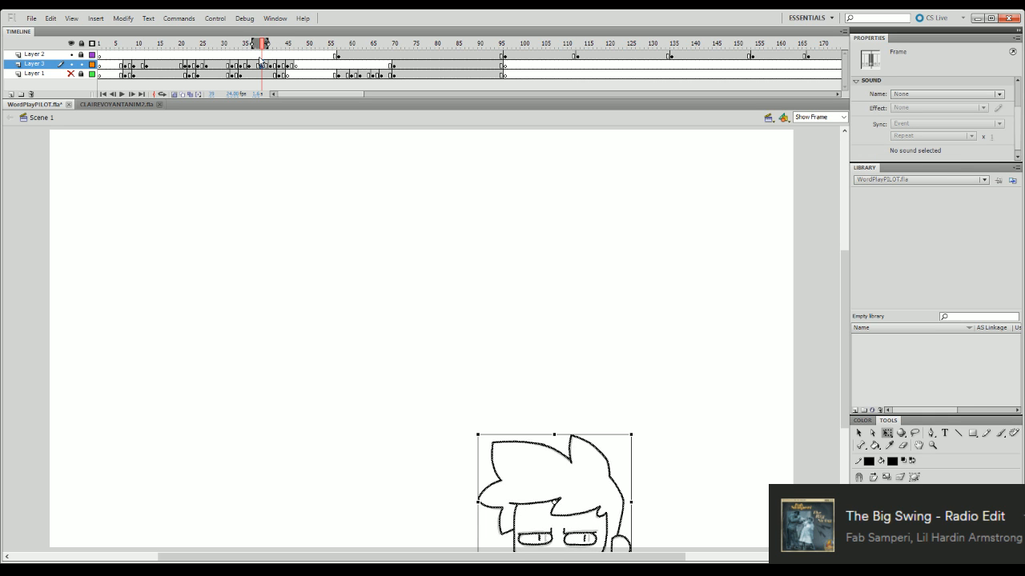
click(264, 46)
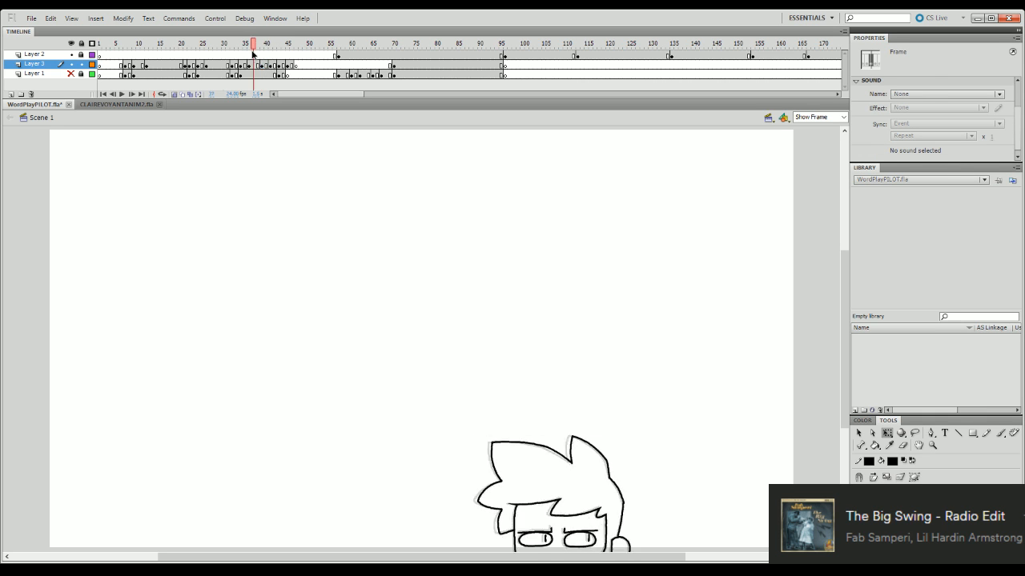
key(Return)
click(264, 46)
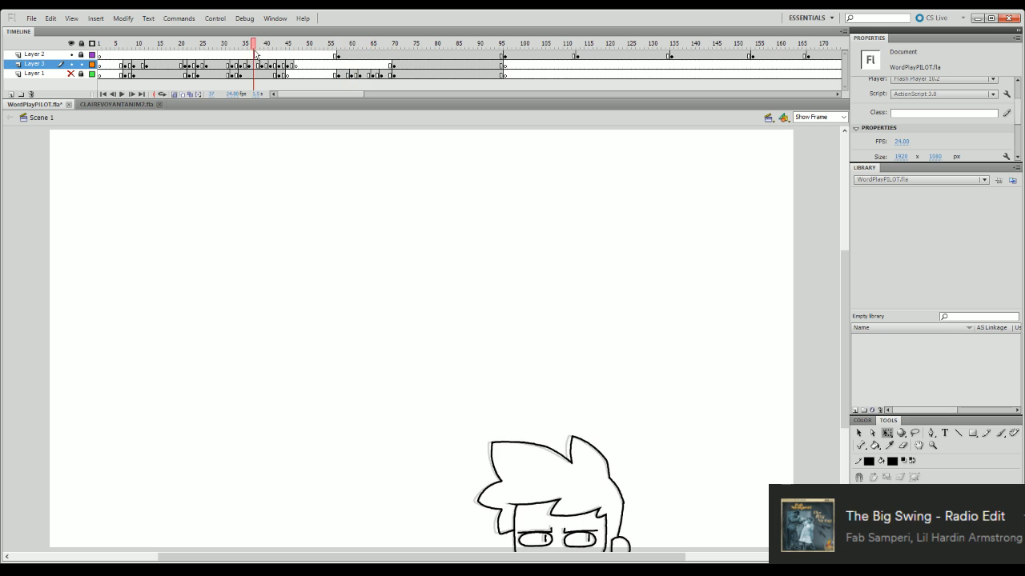
click(260, 62)
key(Up)
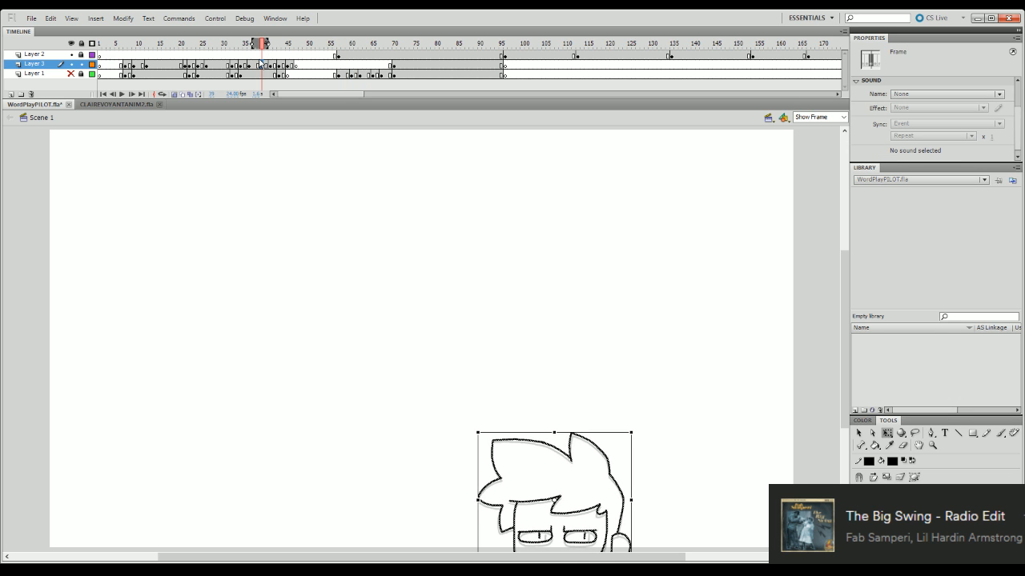
click(227, 45)
key(Return)
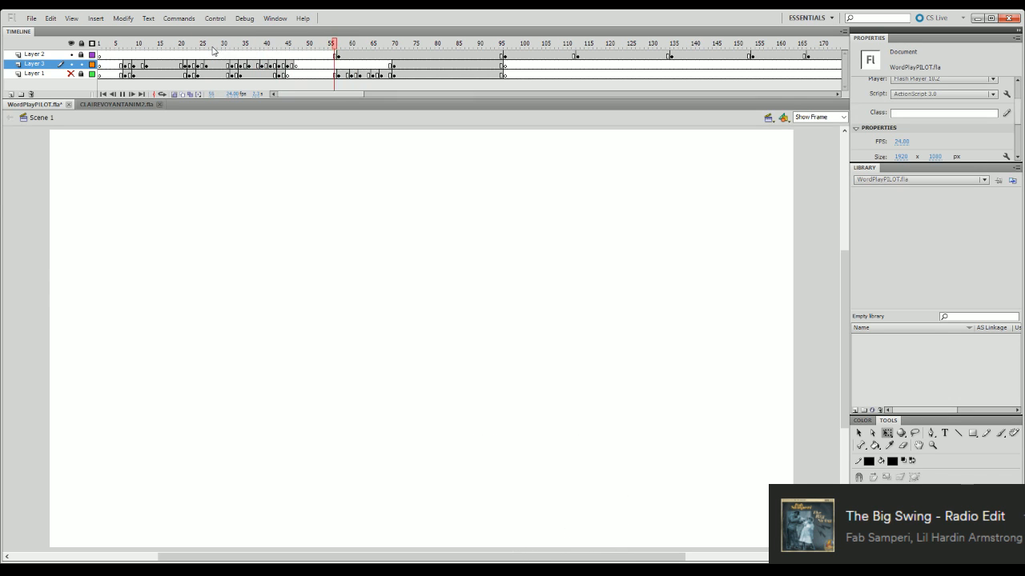
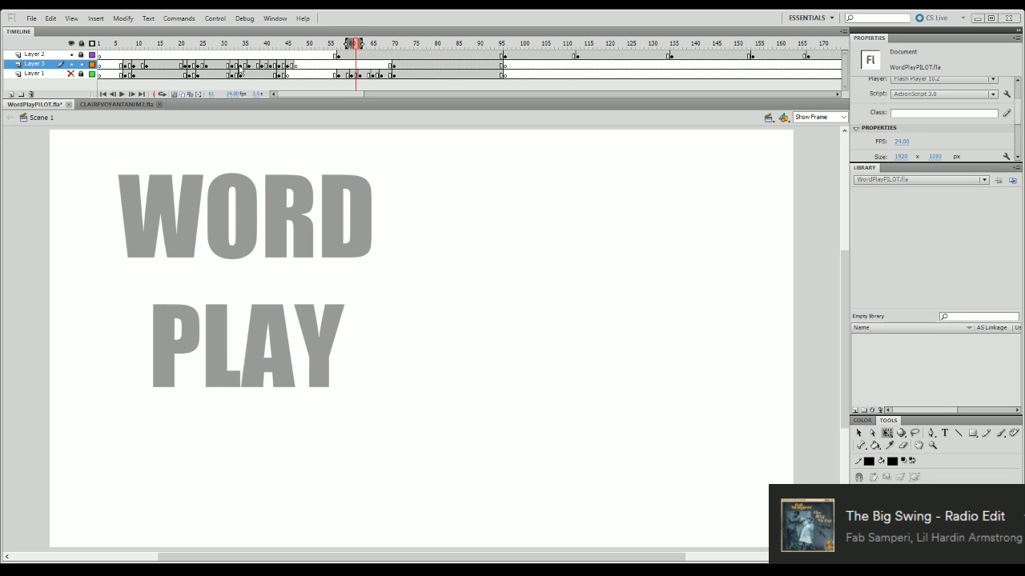
- Show Layer 1 and play the animation from the early frames to check the rough sketch against the line art
click(70, 74)
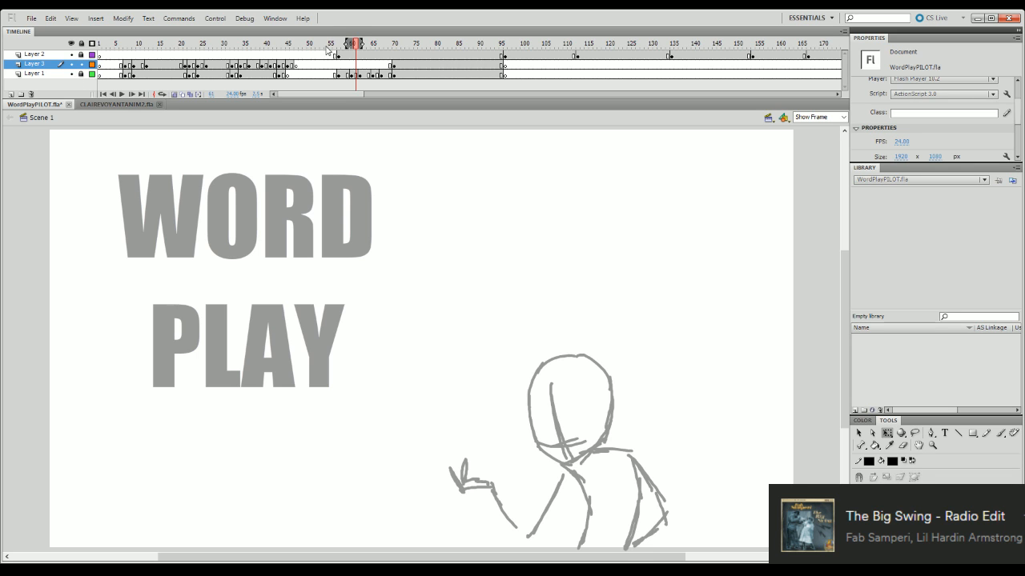
drag(335, 46, 219, 46)
key(Return)
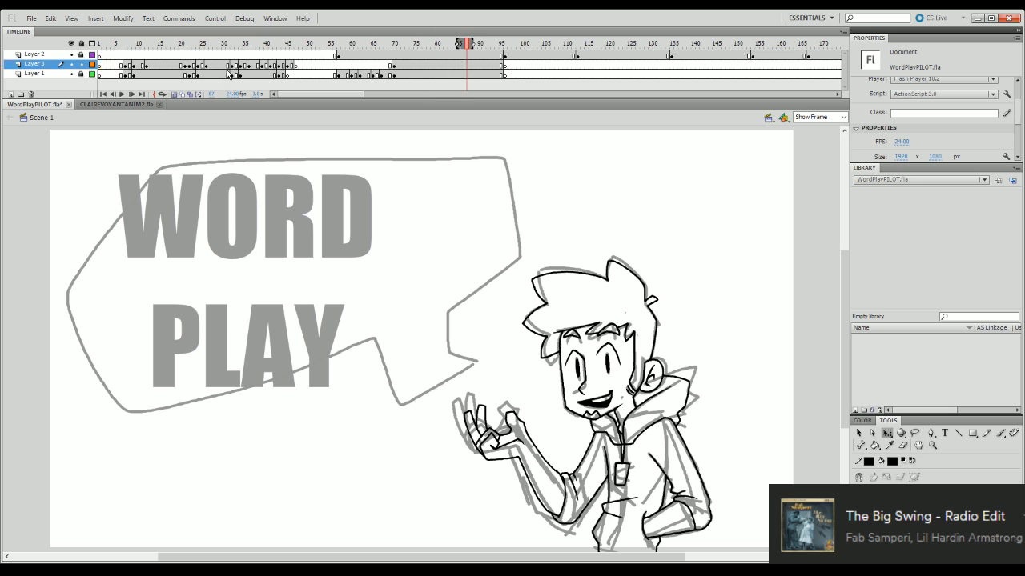
drag(389, 48, 114, 85)
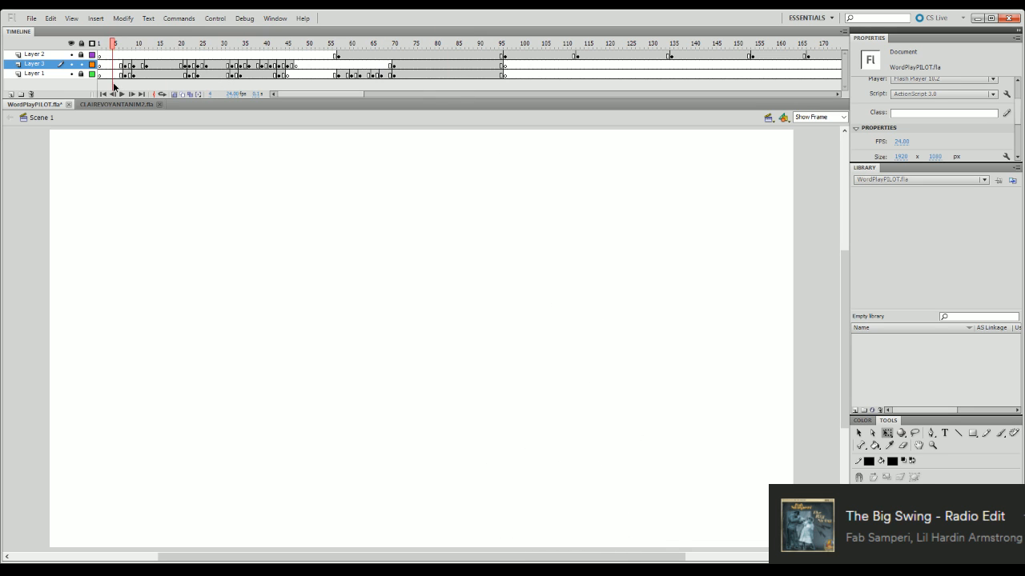
key(Return)
key(Return)
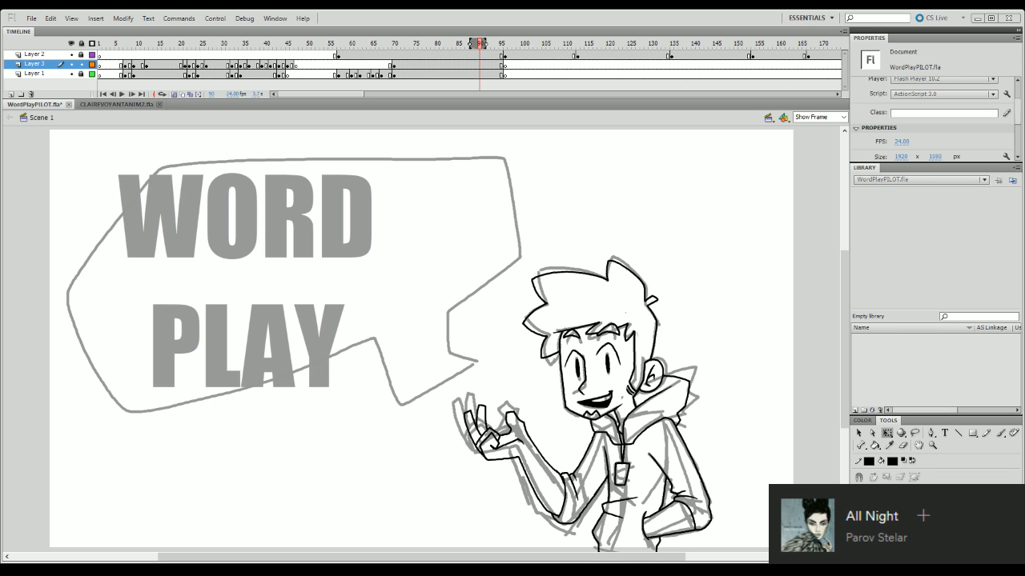
- Clear the rough sketch from the Layer 1 span that starts at frame 70 and replay the animation from about frame 61
click(403, 75)
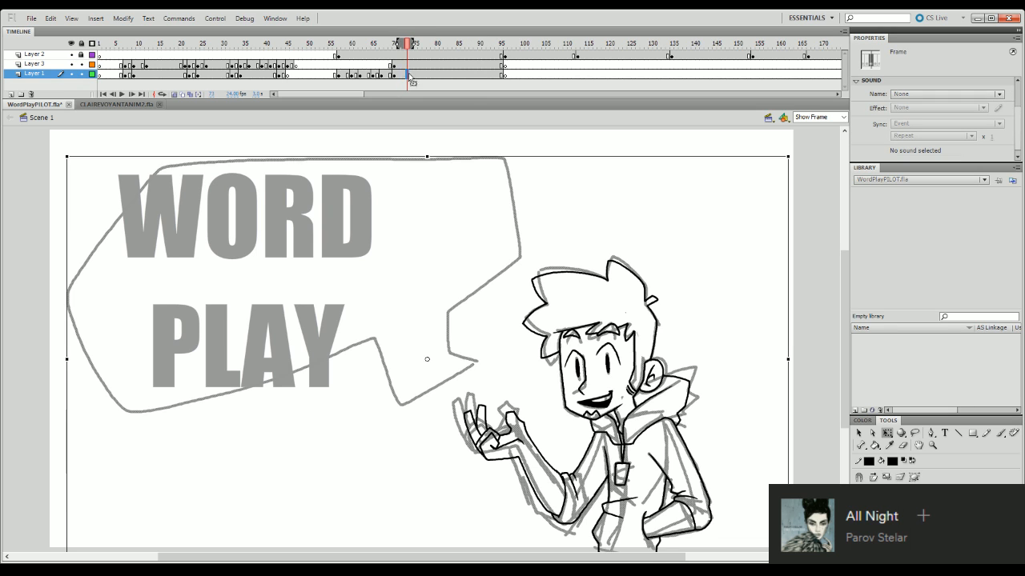
click(385, 45)
mouse_move(385, 48)
mouse_down()
mouse_move(396, 49)
mouse_move(358, 46)
mouse_up()
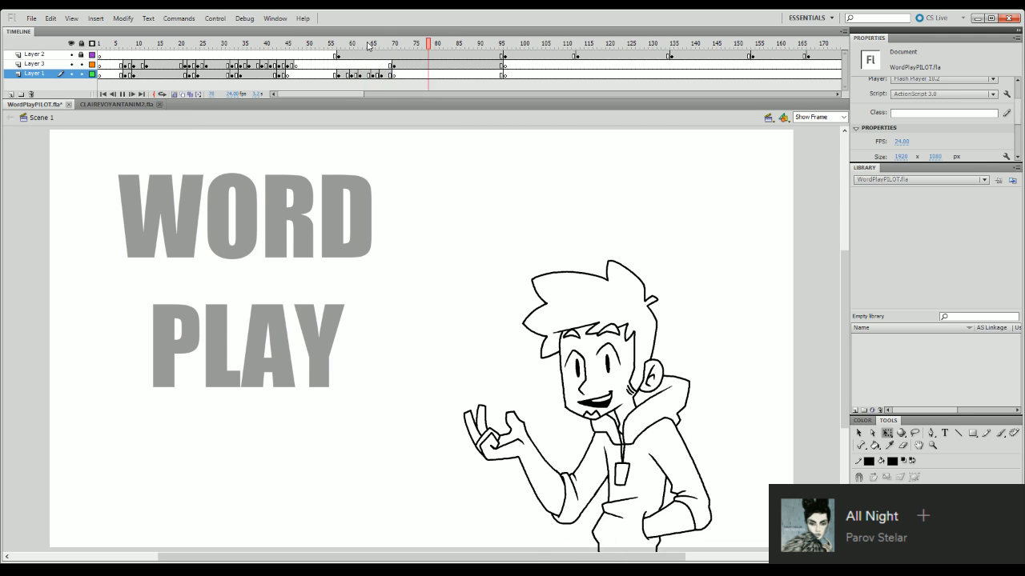
key(Return)
- Save the file and play the animation from about frame 9 to check the motion
key(ctrl+s)
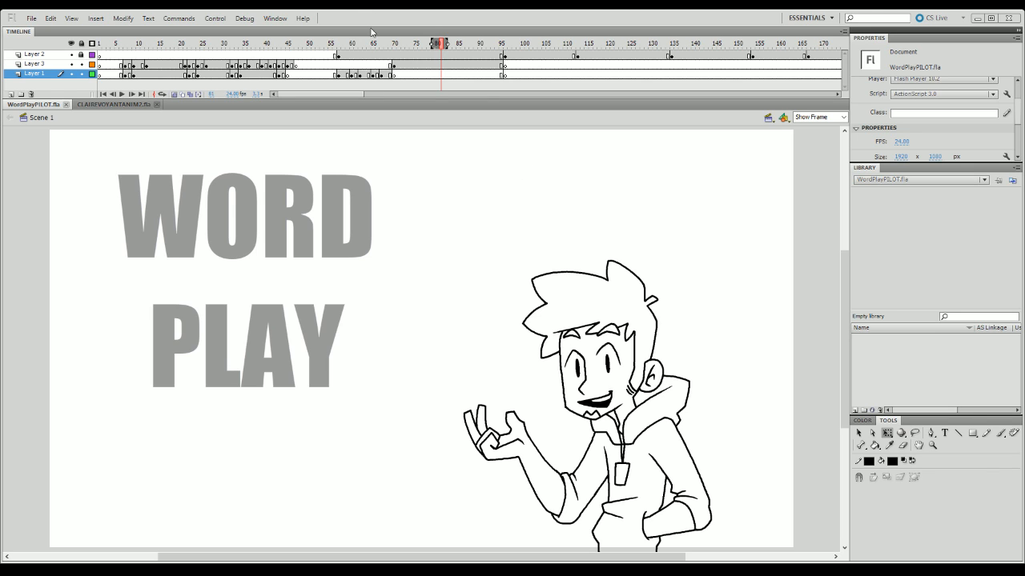
click(343, 46)
drag(342, 51, 133, 69)
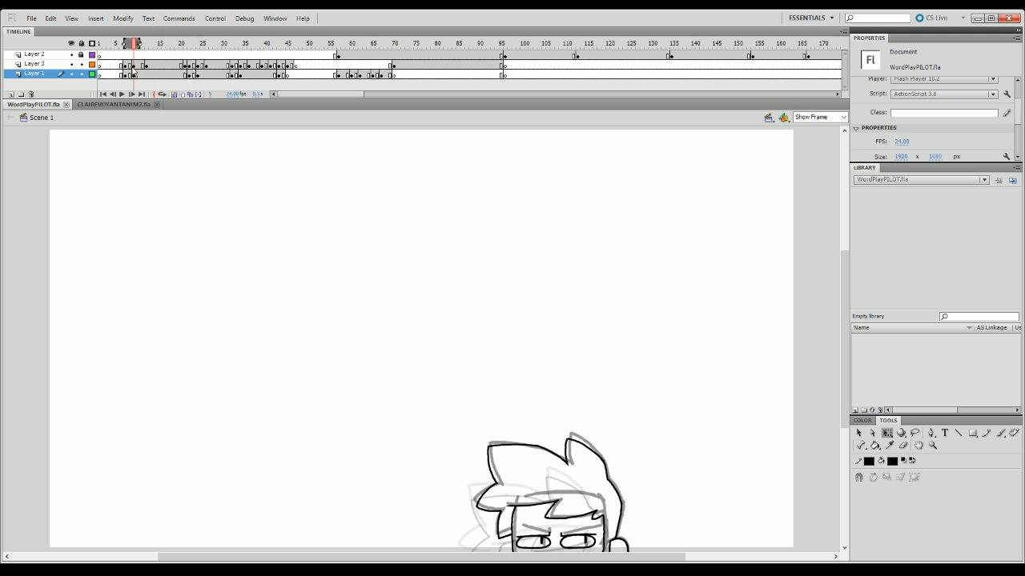
key(Return)
key(Return)
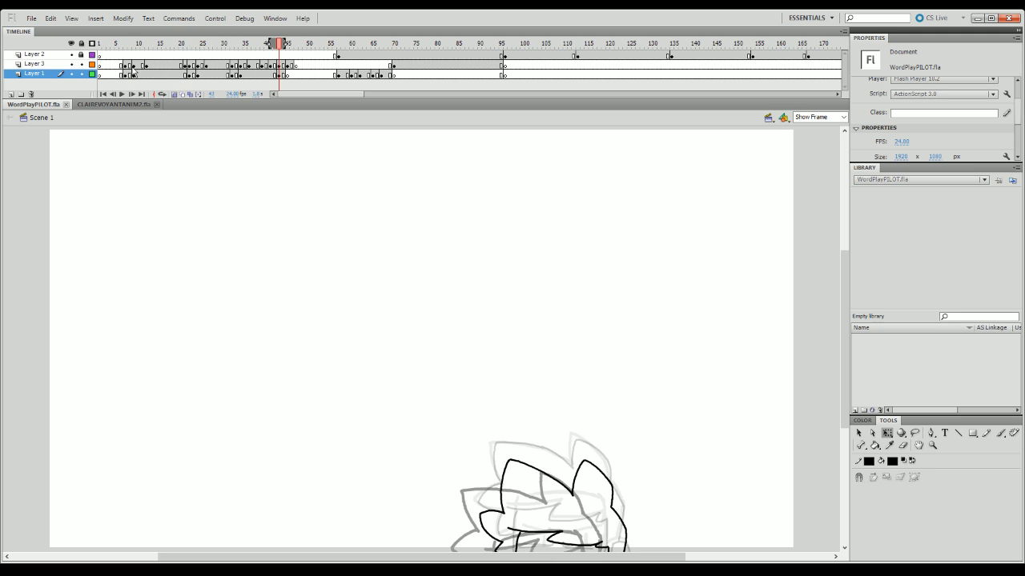